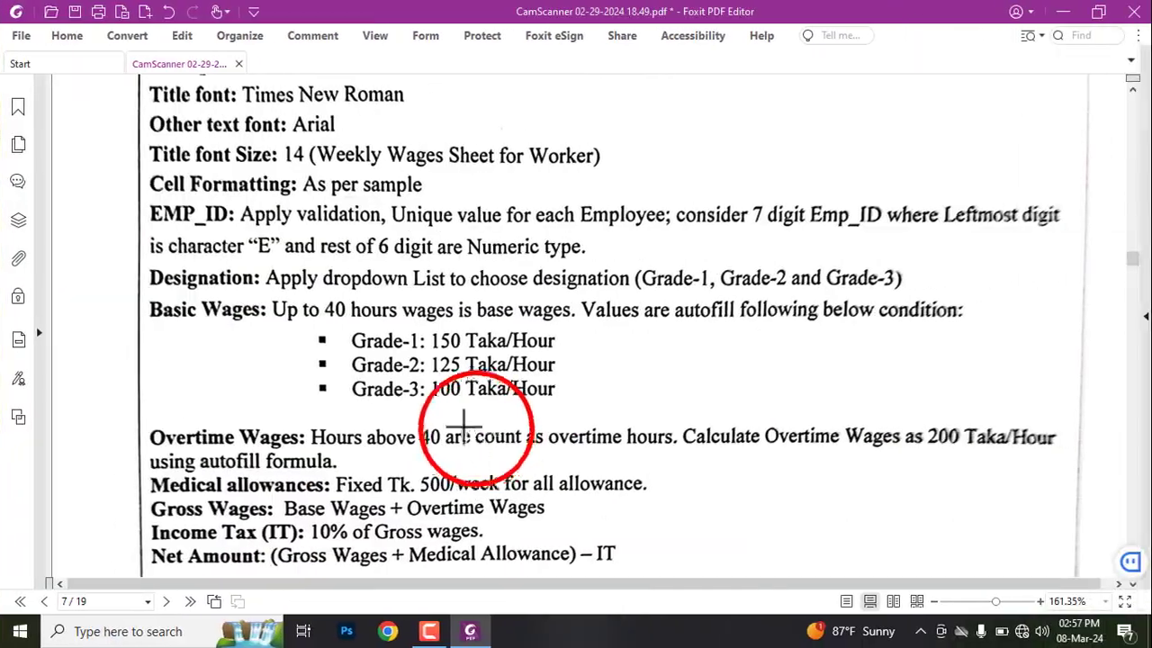
Box 'a Weekly Wages sheet' and 'spreadsheet analysis software' in the PDF, then undo both boxes.
{"action": "scroll", "coordinate": [432, 396], "scroll_direction": "up", "scroll_amount": 3}
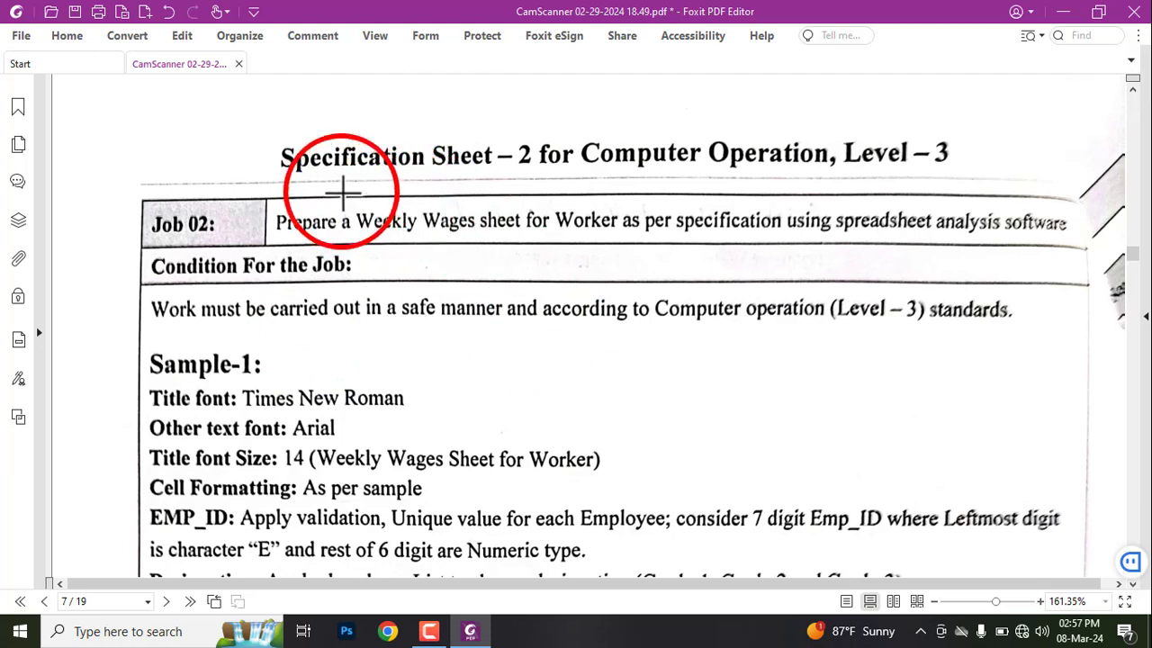
{"action": "mouse_move", "coordinate": [343, 195]}
{"action": "left_mouse_down"}
{"action": "mouse_move", "coordinate": [359, 216]}
{"action": "mouse_move", "coordinate": [535, 231]}
{"action": "mouse_move", "coordinate": [536, 244]}
{"action": "left_mouse_up"}
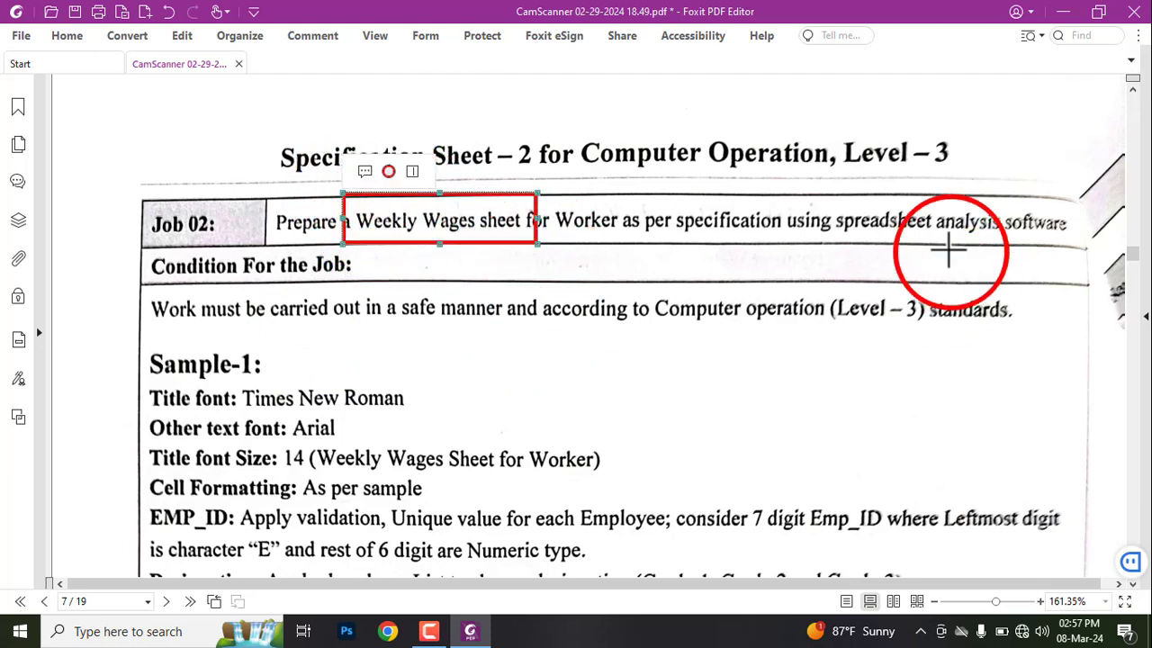
{"action": "left_click_drag", "start_coordinate": [829, 191], "coordinate": [1071, 245]}
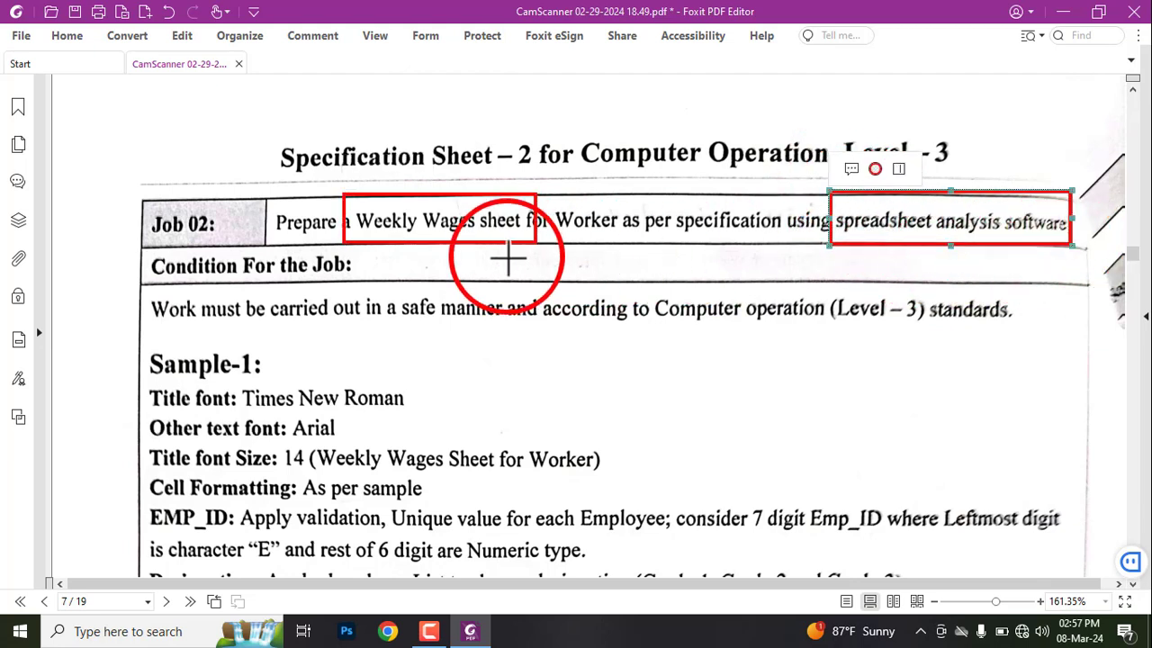
{"action": "key", "text": "ctrl+z"}
{"action": "key", "text": "ctrl+z"}
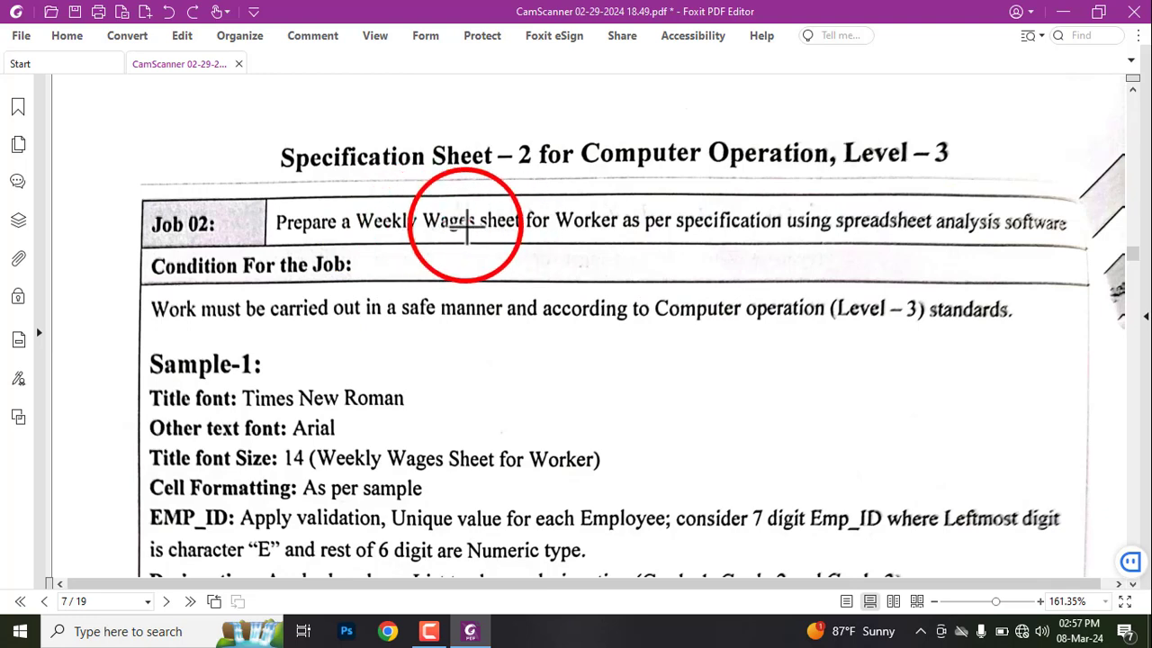
Draw a red box around the Sample-1 formatting and wage rules, then move down to page 8's sample sheet.
{"action": "scroll", "coordinate": [486, 249], "scroll_direction": "down", "scroll_amount": 3}
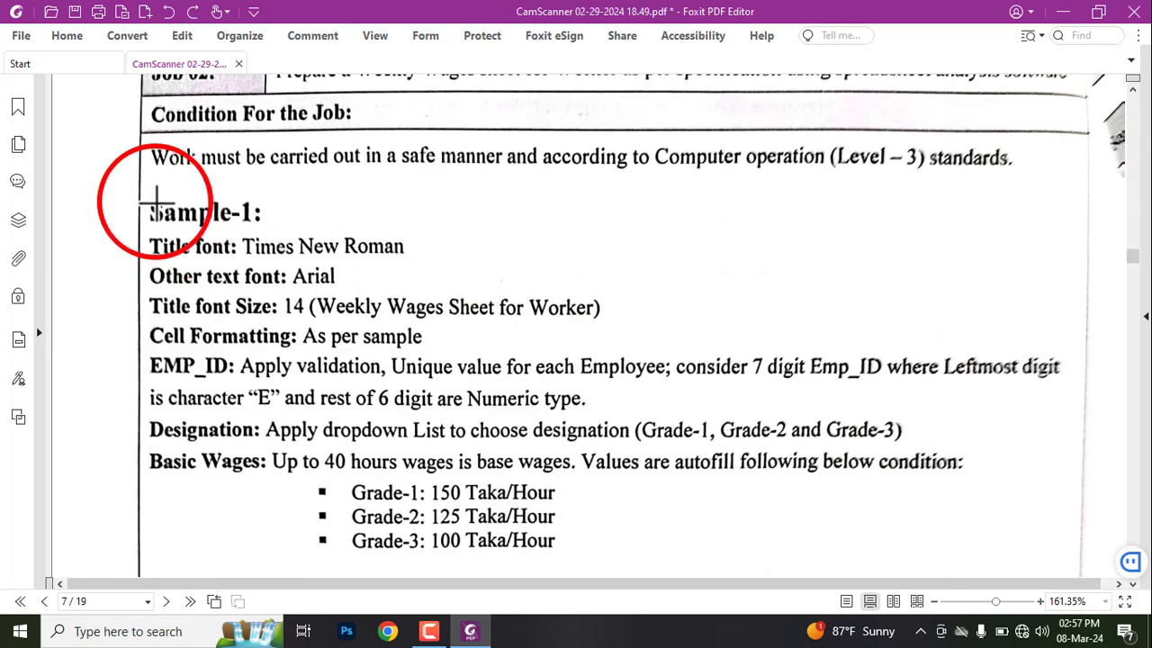
{"action": "scroll", "coordinate": [144, 193], "scroll_direction": "down", "scroll_amount": 2}
{"action": "mouse_move", "coordinate": [115, 93]}
{"action": "left_mouse_down"}
{"action": "mouse_move", "coordinate": [260, 176]}
{"action": "mouse_move", "coordinate": [288, 115]}
{"action": "mouse_move", "coordinate": [306, 147]}
{"action": "mouse_move", "coordinate": [597, 315]}
{"action": "mouse_move", "coordinate": [816, 507]}
{"action": "mouse_move", "coordinate": [849, 618]}
{"action": "mouse_move", "coordinate": [978, 571]}
{"action": "mouse_move", "coordinate": [1086, 498]}
{"action": "mouse_move", "coordinate": [1079, 515]}
{"action": "left_mouse_up"}
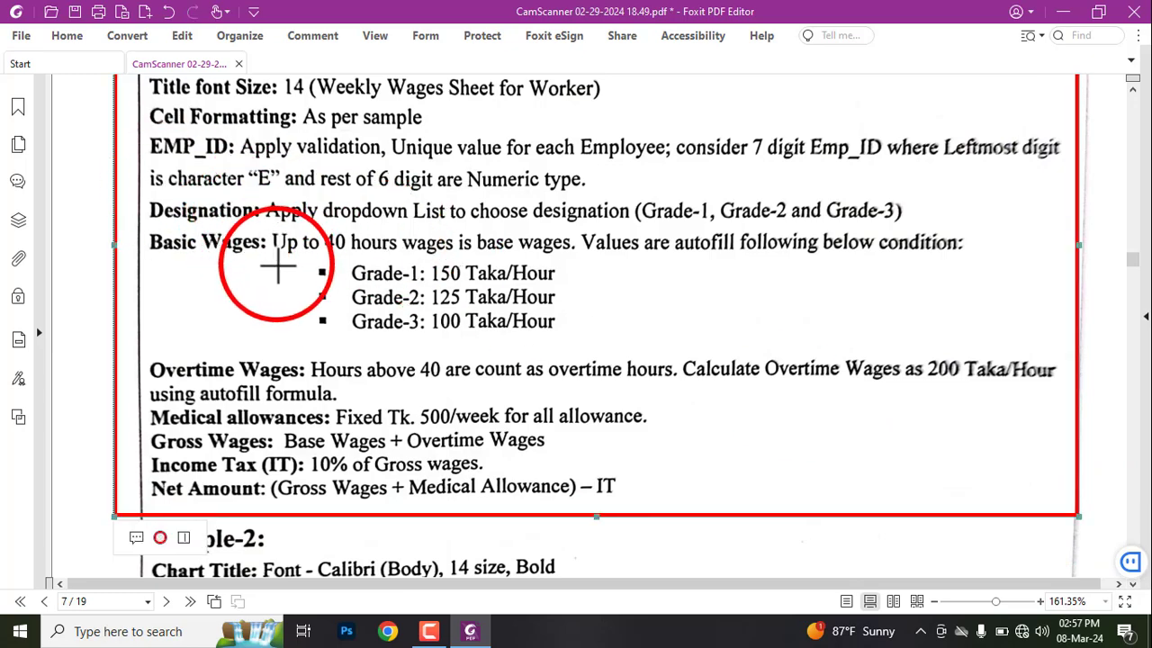
{"action": "scroll", "coordinate": [275, 257], "scroll_direction": "down", "scroll_amount": 10}
{"action": "scroll", "coordinate": [265, 309], "scroll_direction": "down", "scroll_amount": 10}
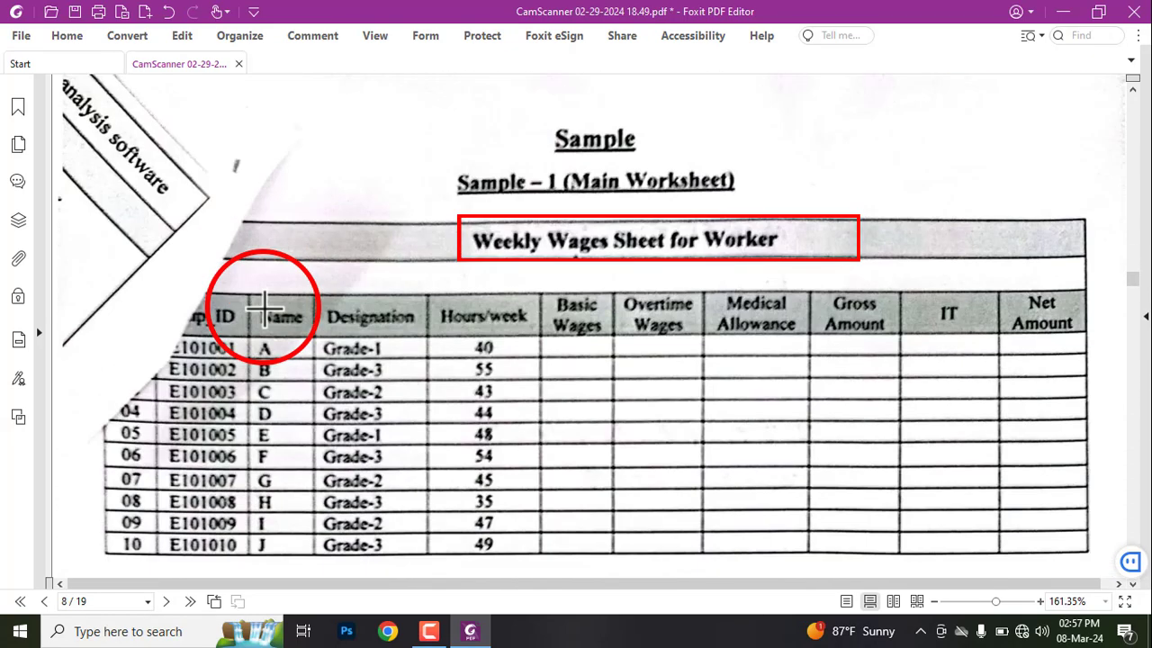
Undo a box around the sample wages worksheet and draw one around the Sample-2 rules instead.
{"action": "mouse_move", "coordinate": [78, 112]}
{"action": "left_mouse_down"}
{"action": "mouse_move", "coordinate": [258, 391]}
{"action": "mouse_move", "coordinate": [792, 512]}
{"action": "mouse_move", "coordinate": [1073, 556]}
{"action": "left_mouse_up"}
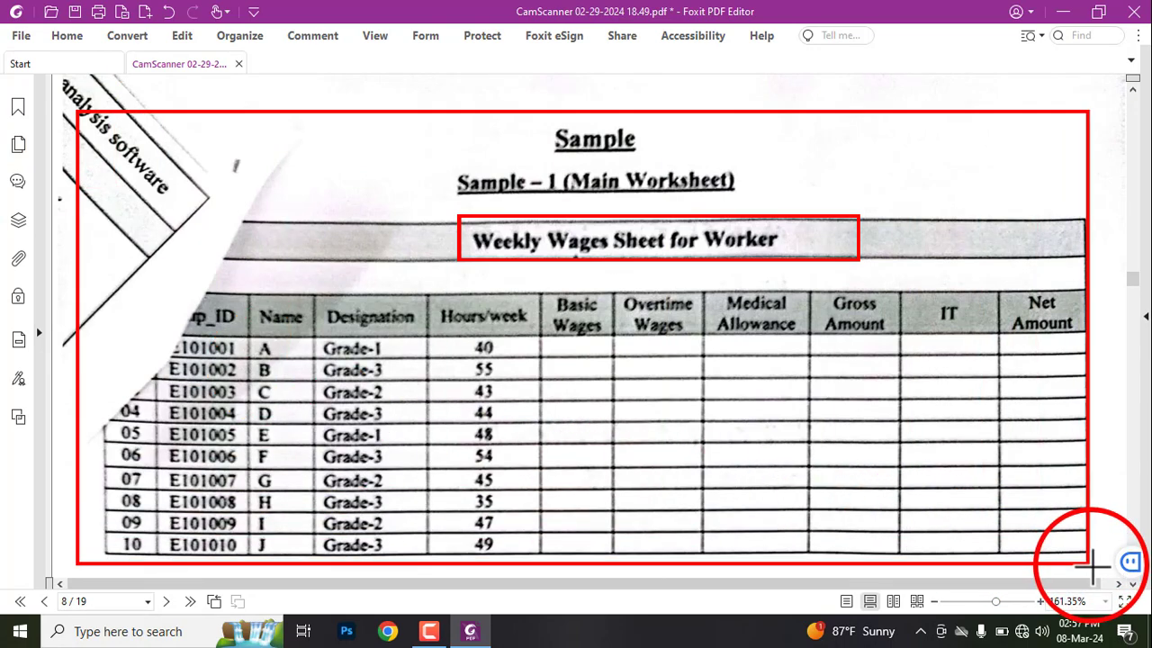
{"action": "key", "text": "ctrl+z"}
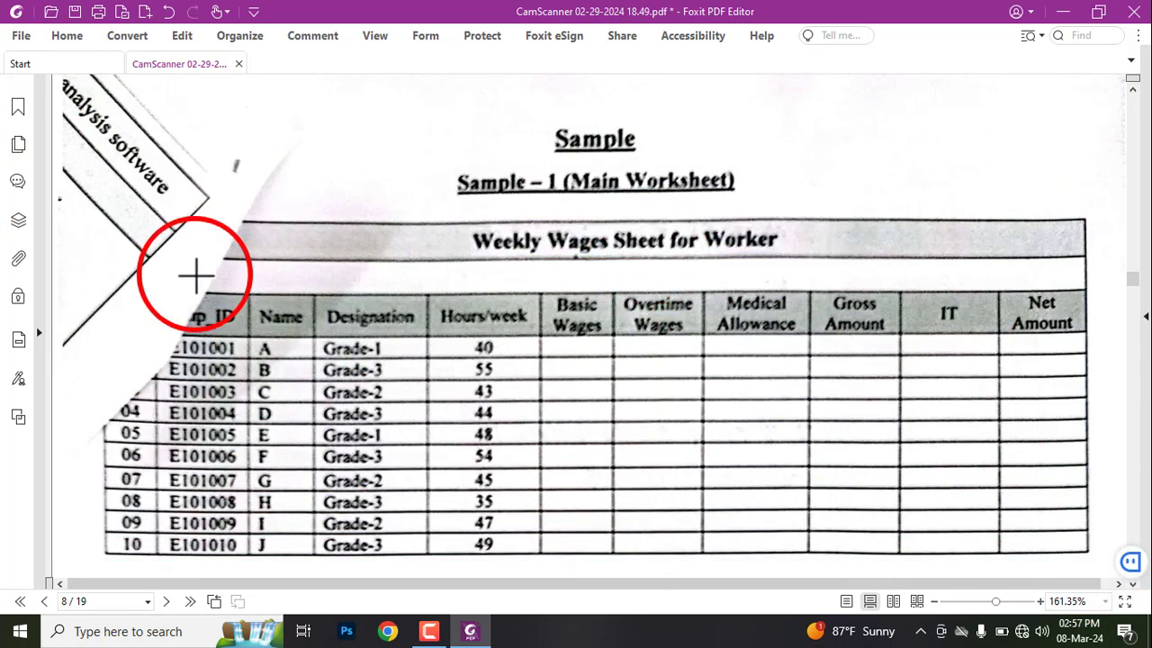
{"action": "scroll", "coordinate": [198, 327], "scroll_direction": "up", "scroll_amount": 8}
{"action": "scroll", "coordinate": [216, 360], "scroll_direction": "down", "scroll_amount": 3}
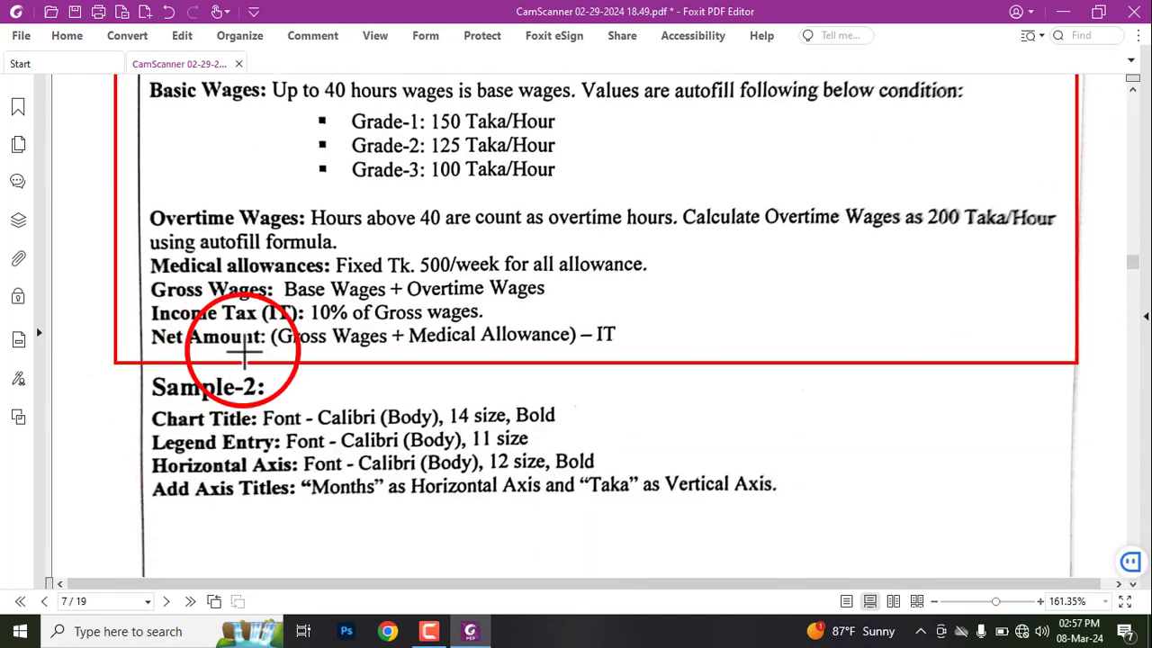
{"action": "scroll", "coordinate": [220, 371], "scroll_direction": "down", "scroll_amount": 4}
{"action": "left_click_drag", "start_coordinate": [132, 110], "coordinate": [911, 278]}
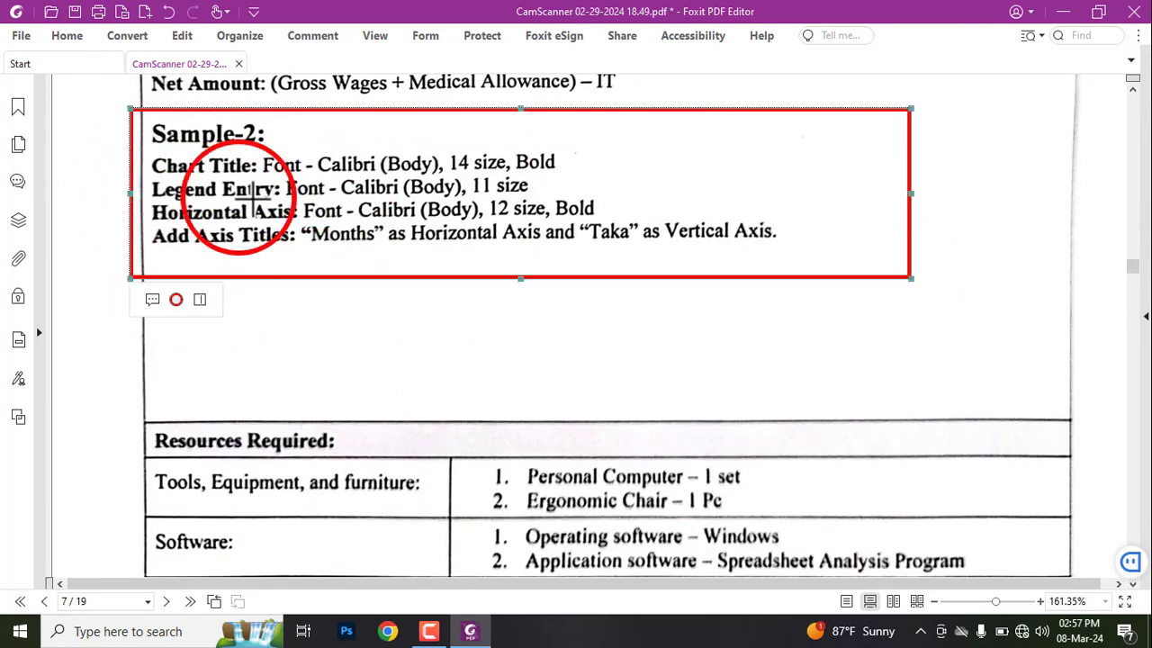
Undo a box around the Chart for Book Sale sample, select the Sample-2 box, and scroll back up.
{"action": "scroll", "coordinate": [279, 347], "scroll_direction": "down", "scroll_amount": 20}
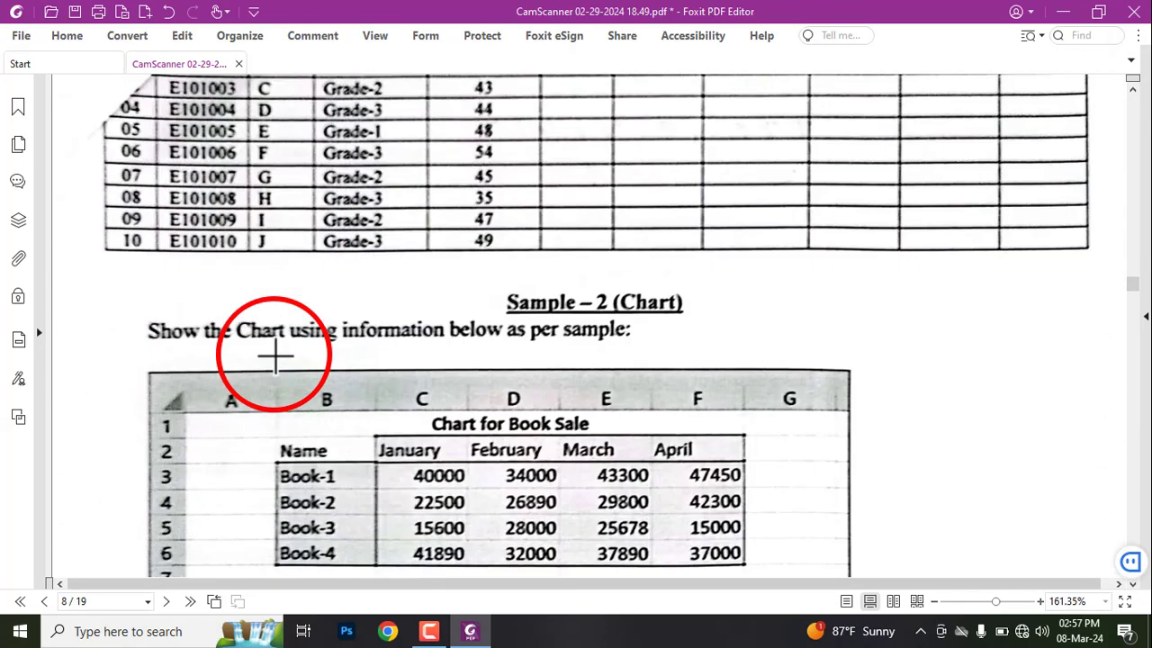
{"action": "scroll", "coordinate": [274, 355], "scroll_direction": "up", "scroll_amount": 2}
{"action": "scroll", "coordinate": [274, 354], "scroll_direction": "down", "scroll_amount": 1}
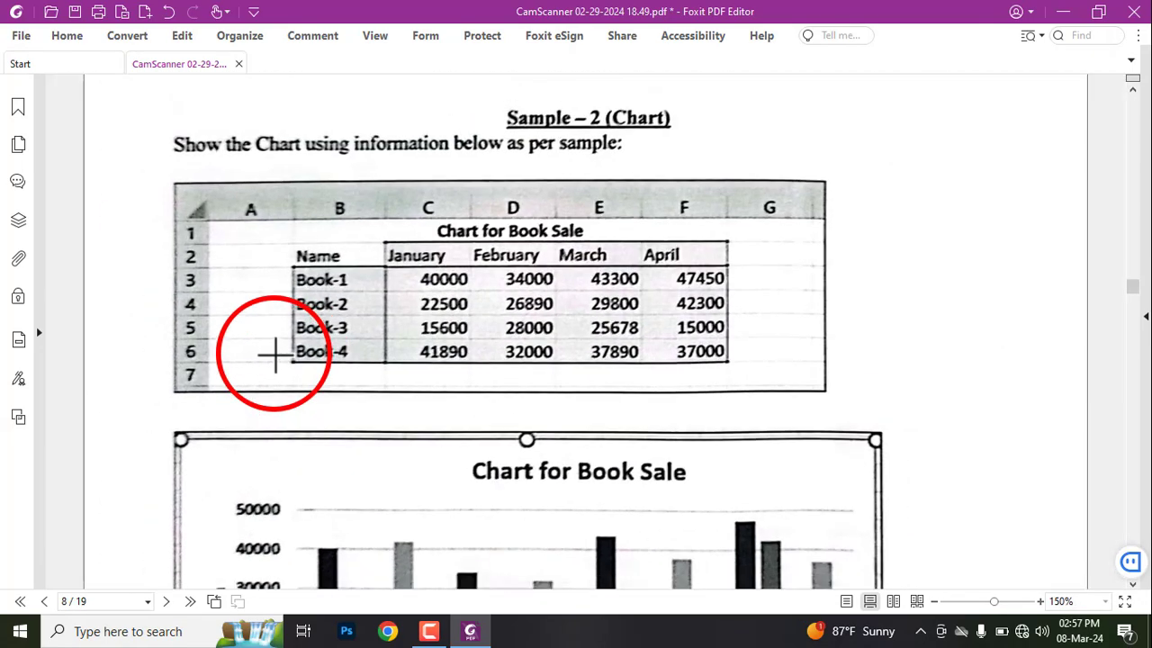
{"action": "left_click_drag", "start_coordinate": [141, 102], "coordinate": [927, 617]}
{"action": "key", "text": "ctrl+z"}
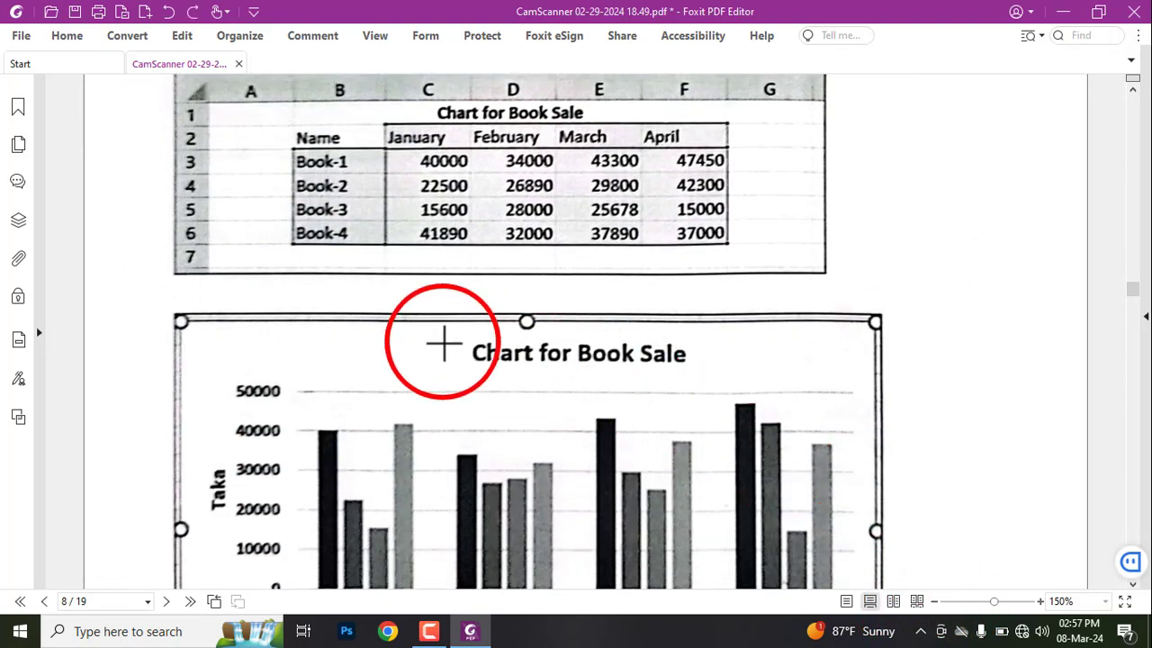
{"action": "scroll", "coordinate": [439, 360], "scroll_direction": "up", "scroll_amount": 15}
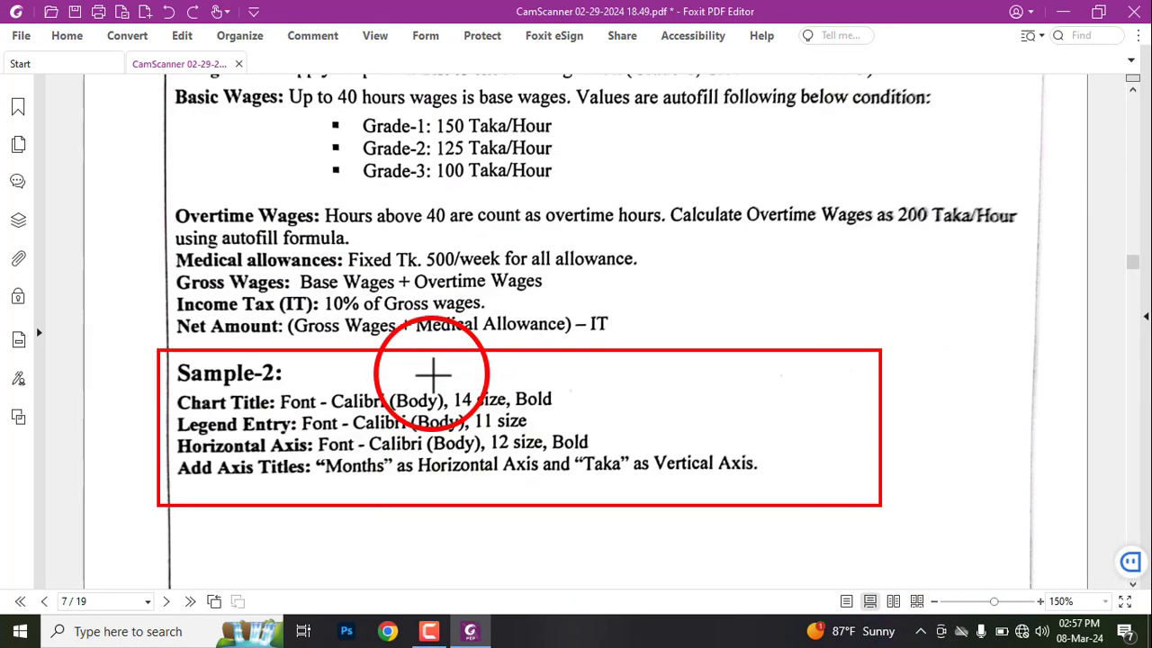
{"action": "left_click", "coordinate": [442, 350]}
{"action": "scroll", "coordinate": [533, 360], "scroll_direction": "up", "scroll_amount": 3}
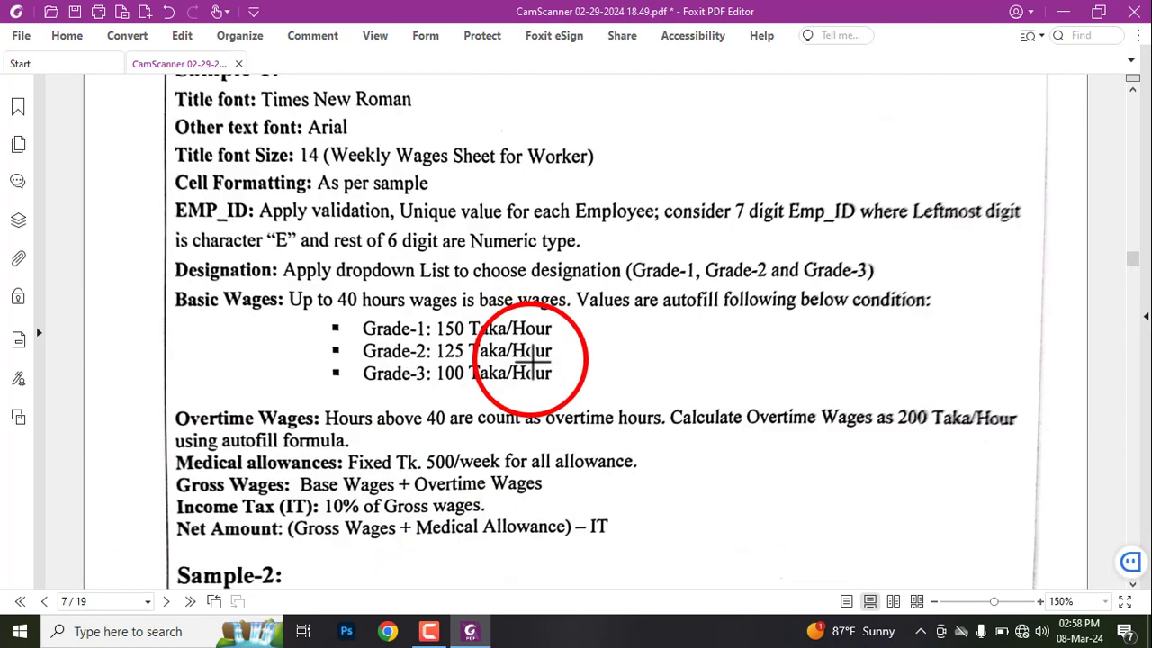
{"action": "scroll", "coordinate": [533, 359], "scroll_direction": "up", "scroll_amount": 3}
{"action": "scroll", "coordinate": [643, 462], "scroll_direction": "up", "scroll_amount": 1, "text": "ctrl"}
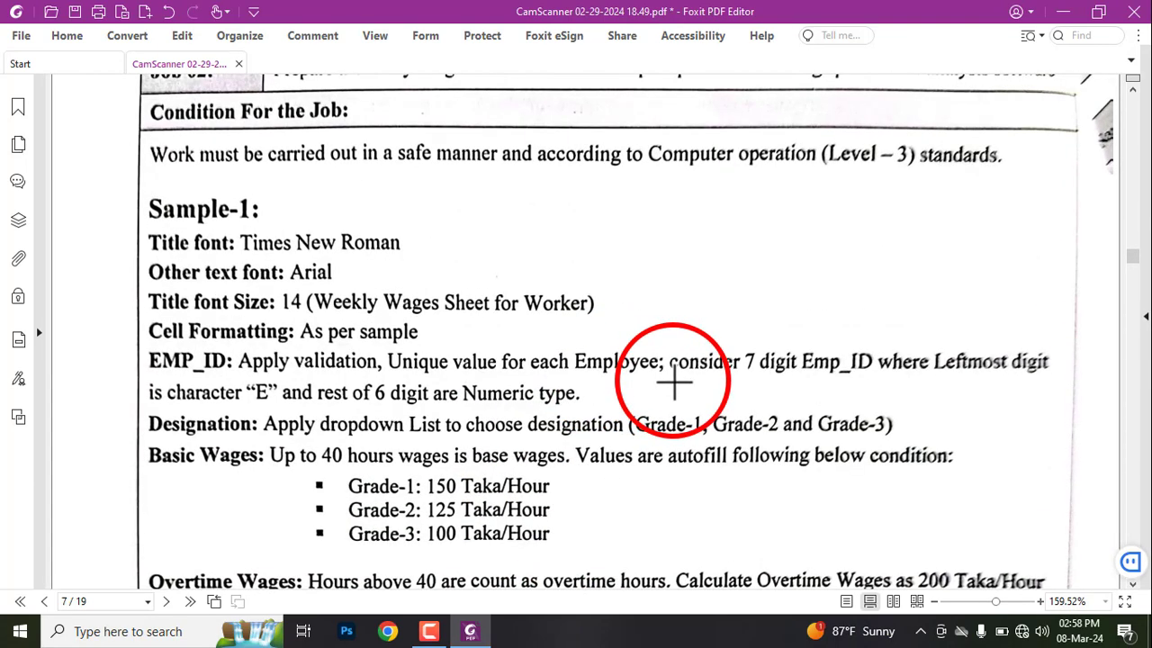
{"action": "scroll", "coordinate": [702, 382], "scroll_direction": "up", "scroll_amount": 1, "text": "ctrl"}
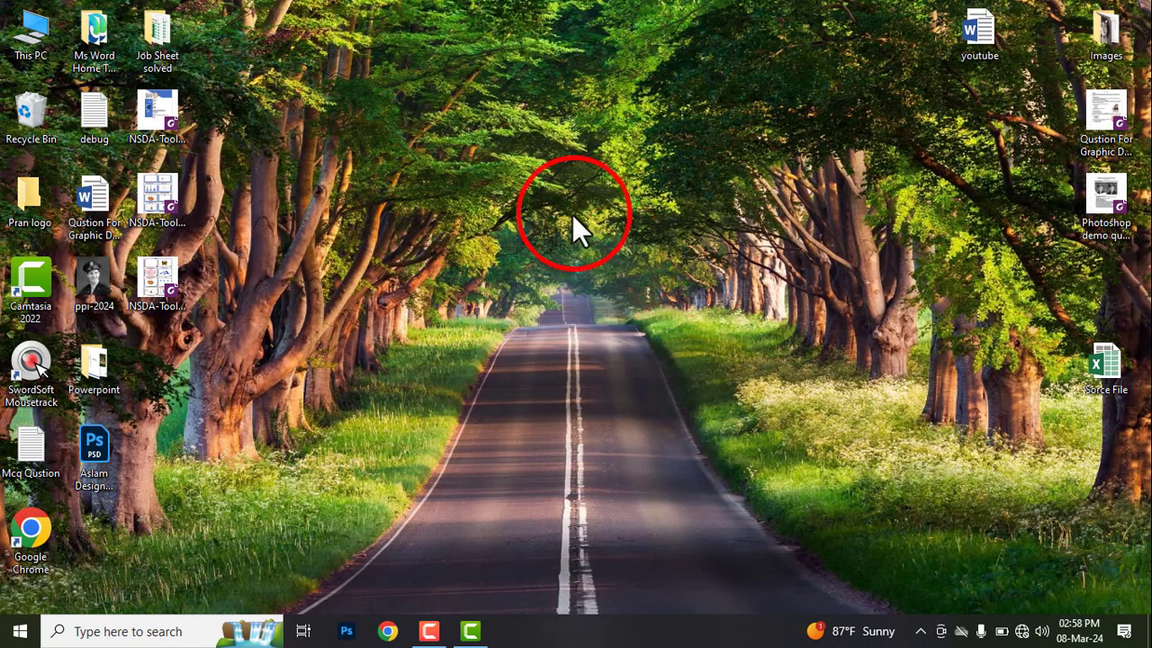
Create a new Microsoft Excel Worksheet on the desktop named job-02 and open it.
{"action": "right_click", "coordinate": [492, 212]}
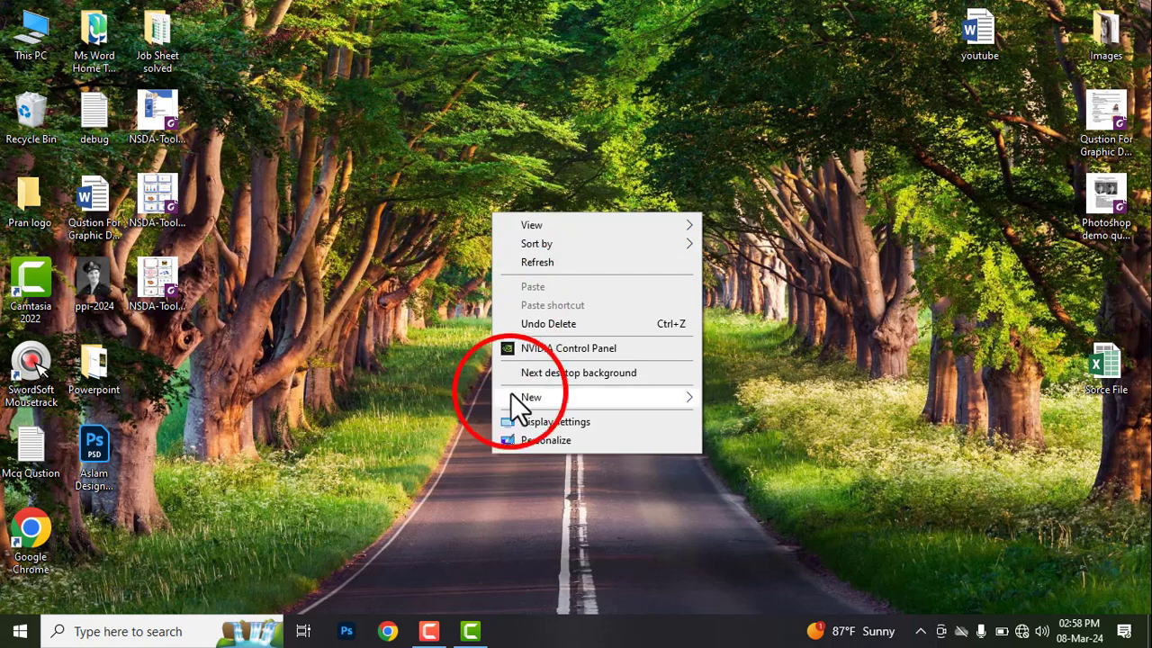
{"action": "mouse_move", "coordinate": [512, 395]}
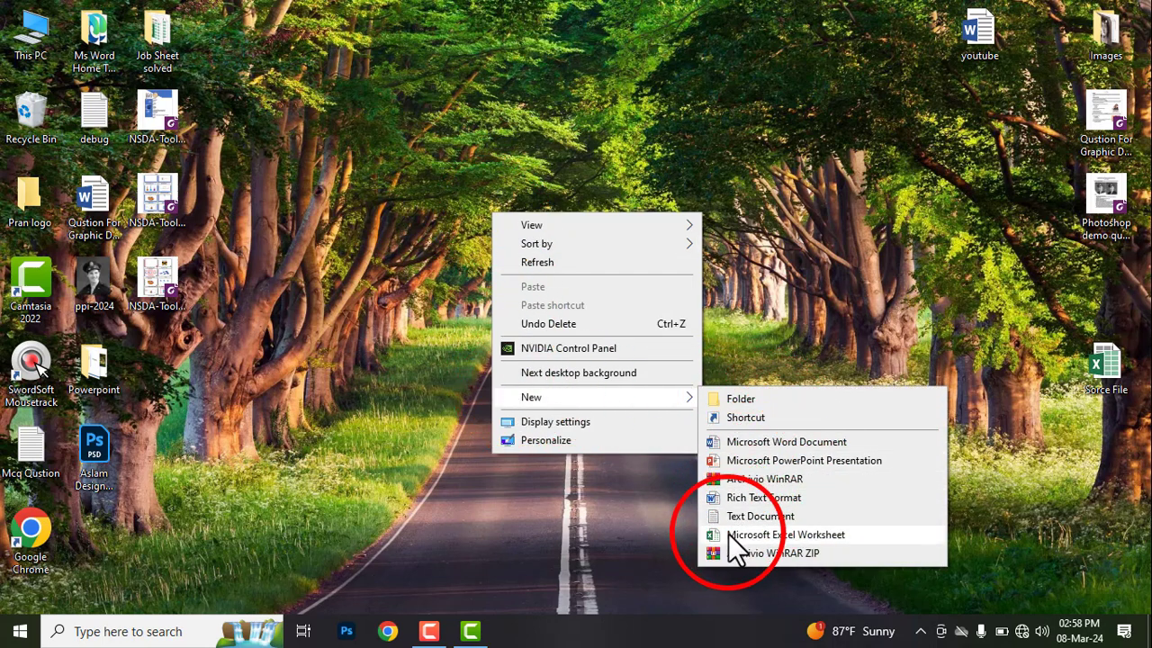
{"action": "left_click", "coordinate": [793, 535]}
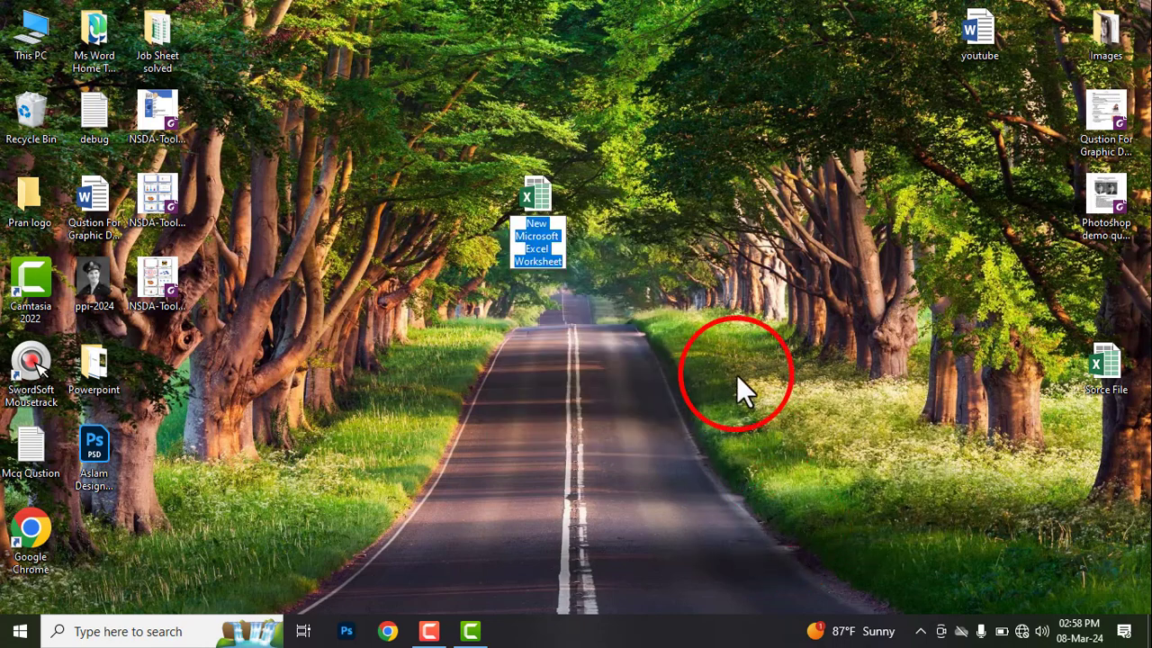
{"action": "type", "text": "j"}
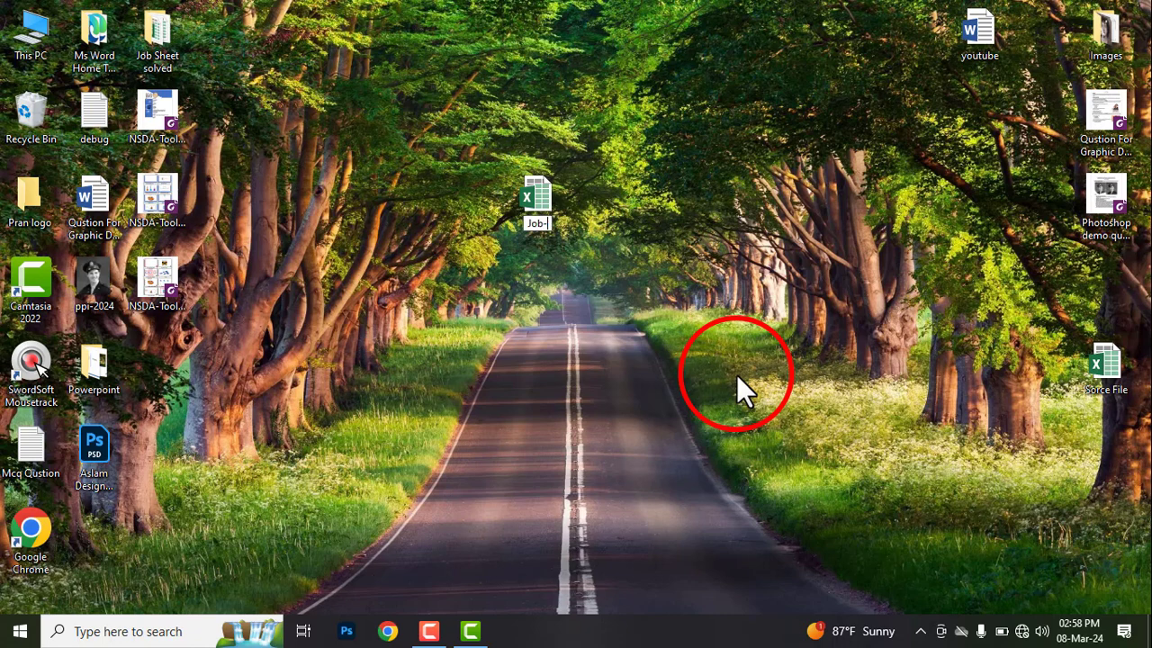
{"action": "type", "text": "ob-02"}
{"action": "key", "text": "Return"}
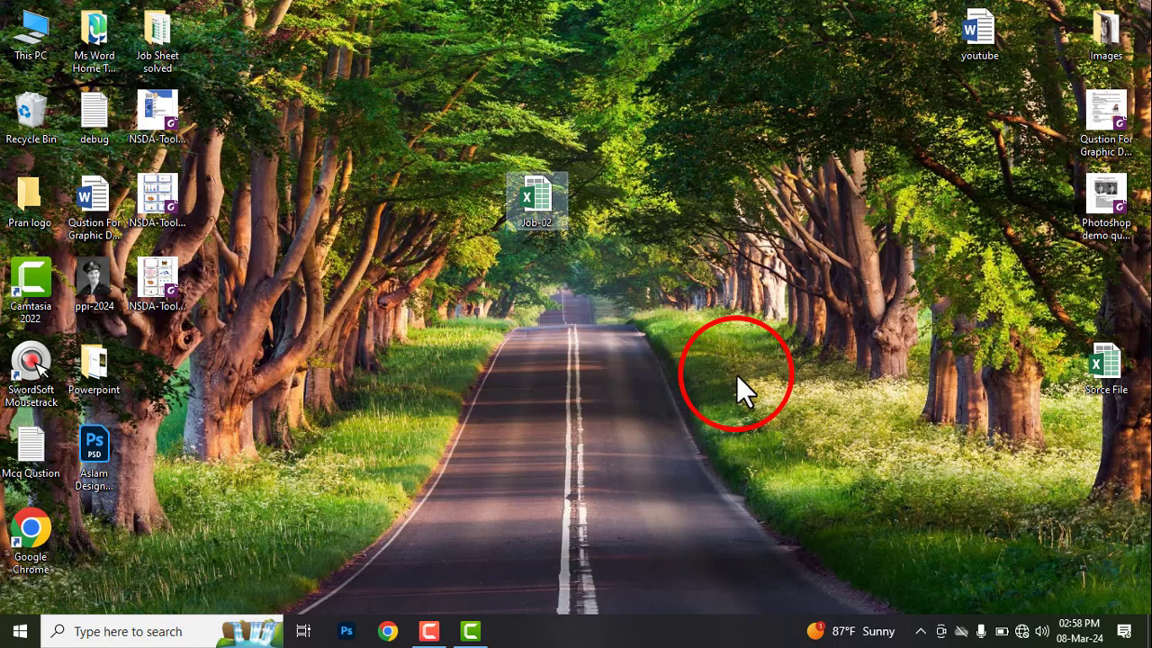
{"action": "double_click", "coordinate": [537, 200]}
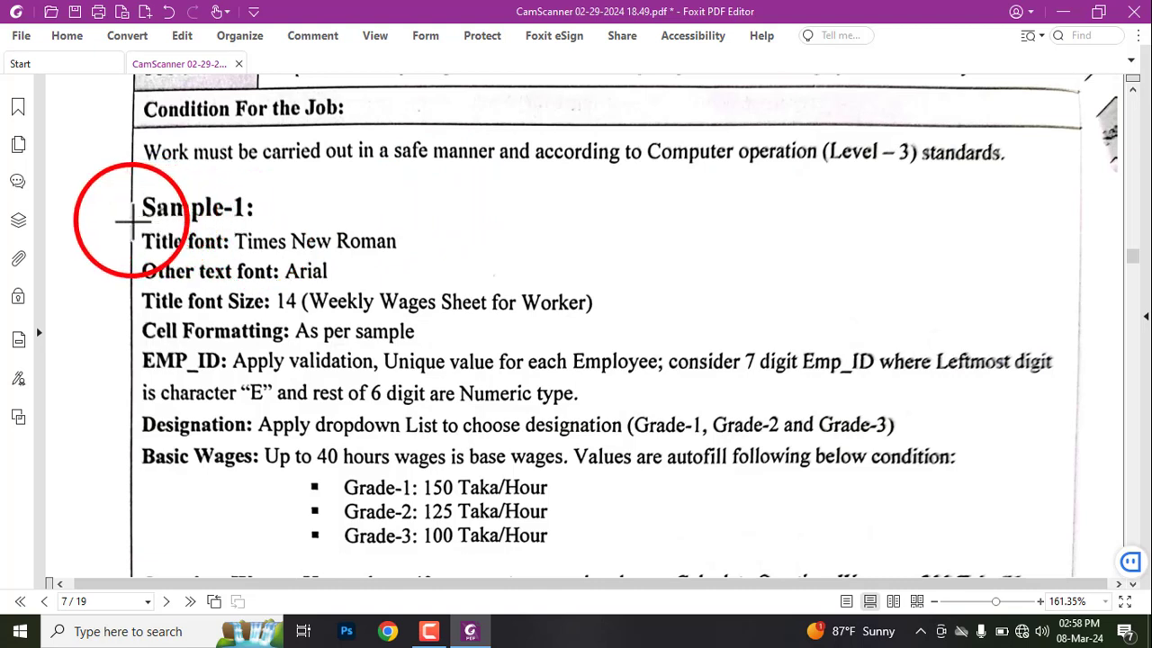
Box the Title font and Other text font lines, deleting the box on the Title font Size line.
{"action": "mouse_move", "coordinate": [137, 225]}
{"action": "left_mouse_down"}
{"action": "mouse_move", "coordinate": [473, 266]}
{"action": "mouse_move", "coordinate": [459, 258]}
{"action": "left_mouse_up"}
{"action": "left_click", "coordinate": [174, 198]}
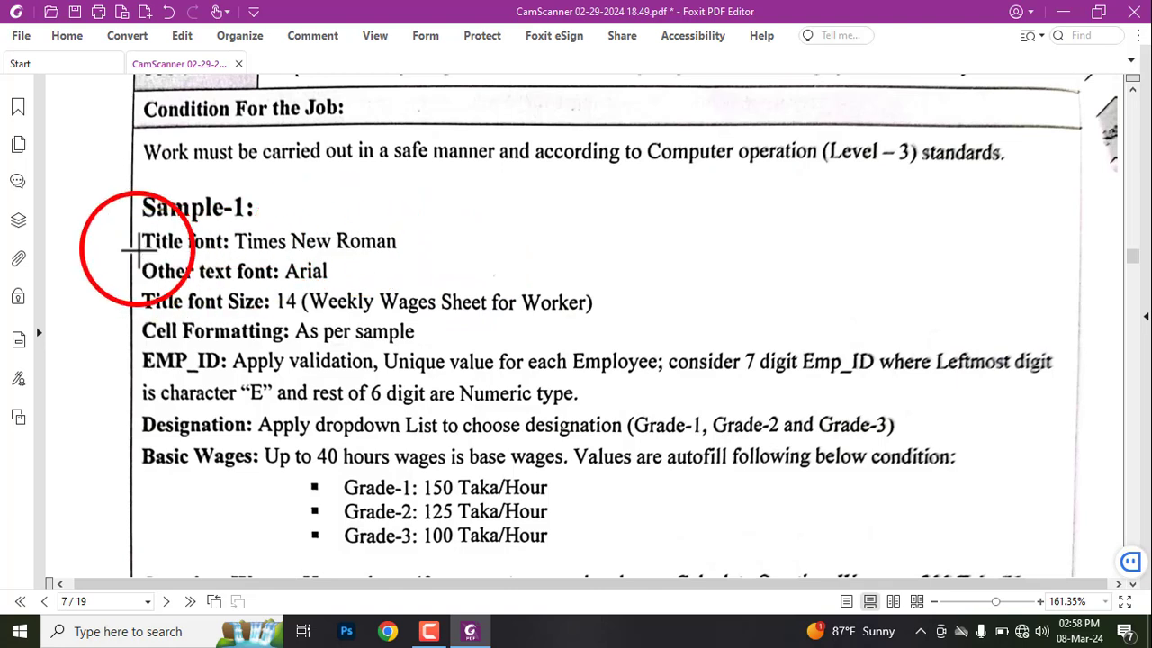
{"action": "mouse_move", "coordinate": [137, 255]}
{"action": "left_mouse_down"}
{"action": "mouse_move", "coordinate": [398, 282]}
{"action": "mouse_move", "coordinate": [390, 288]}
{"action": "left_mouse_up"}
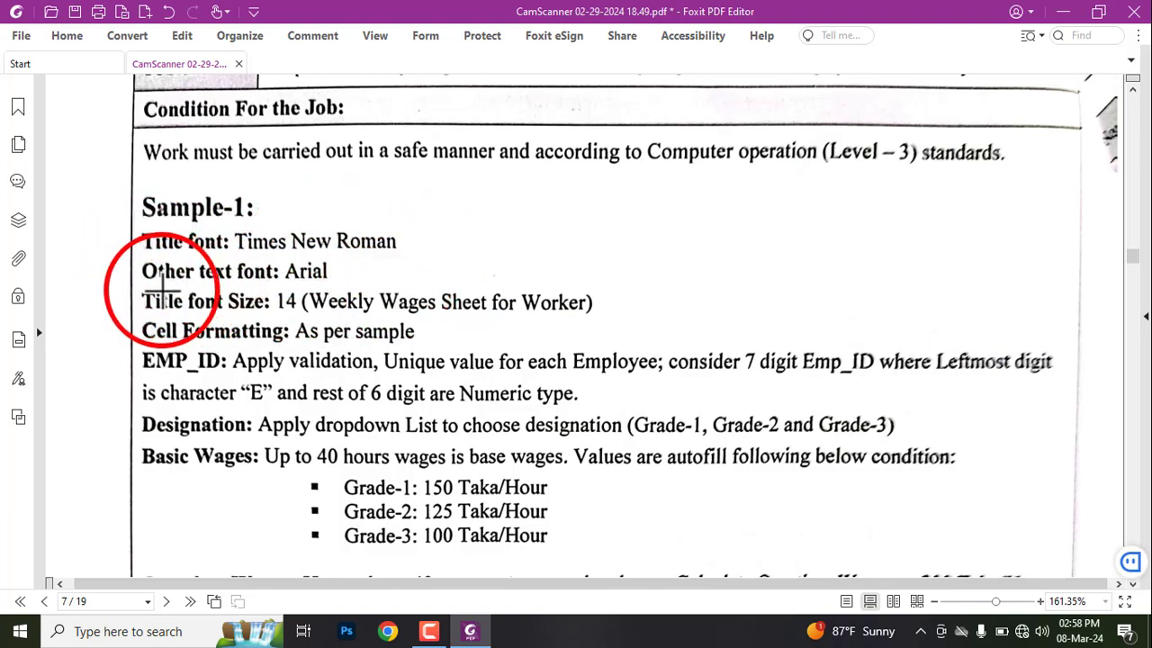
{"action": "mouse_move", "coordinate": [130, 272]}
{"action": "left_mouse_down"}
{"action": "mouse_move", "coordinate": [344, 291]}
{"action": "mouse_move", "coordinate": [334, 318]}
{"action": "mouse_move", "coordinate": [648, 322]}
{"action": "left_mouse_up"}
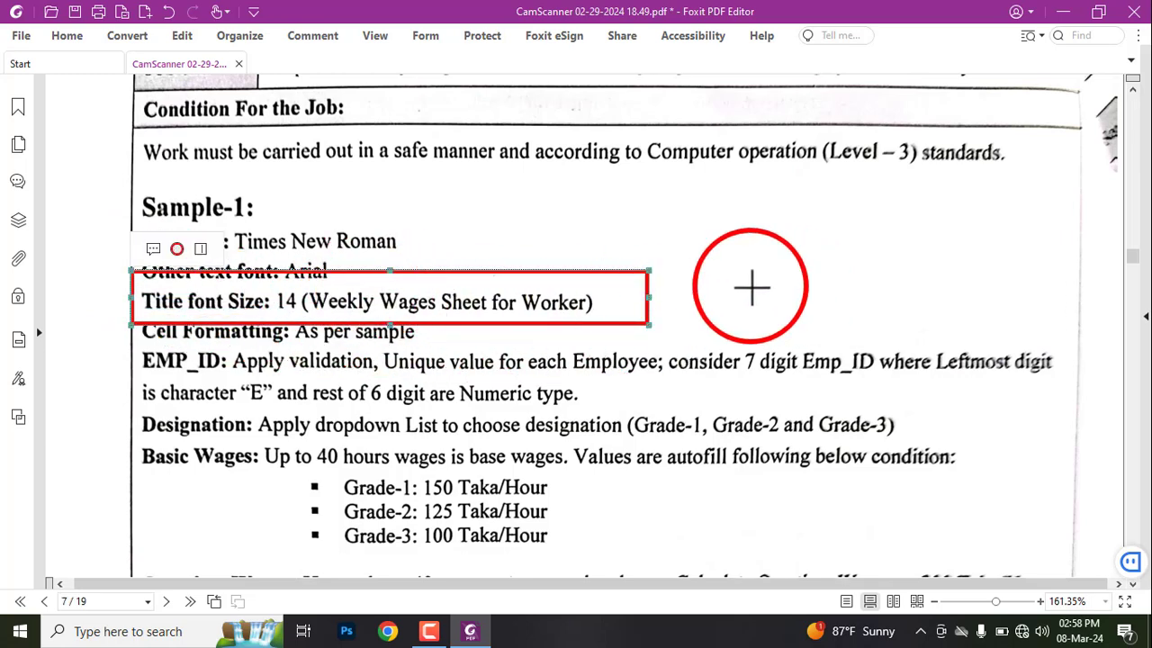
{"action": "key", "text": "Delete"}
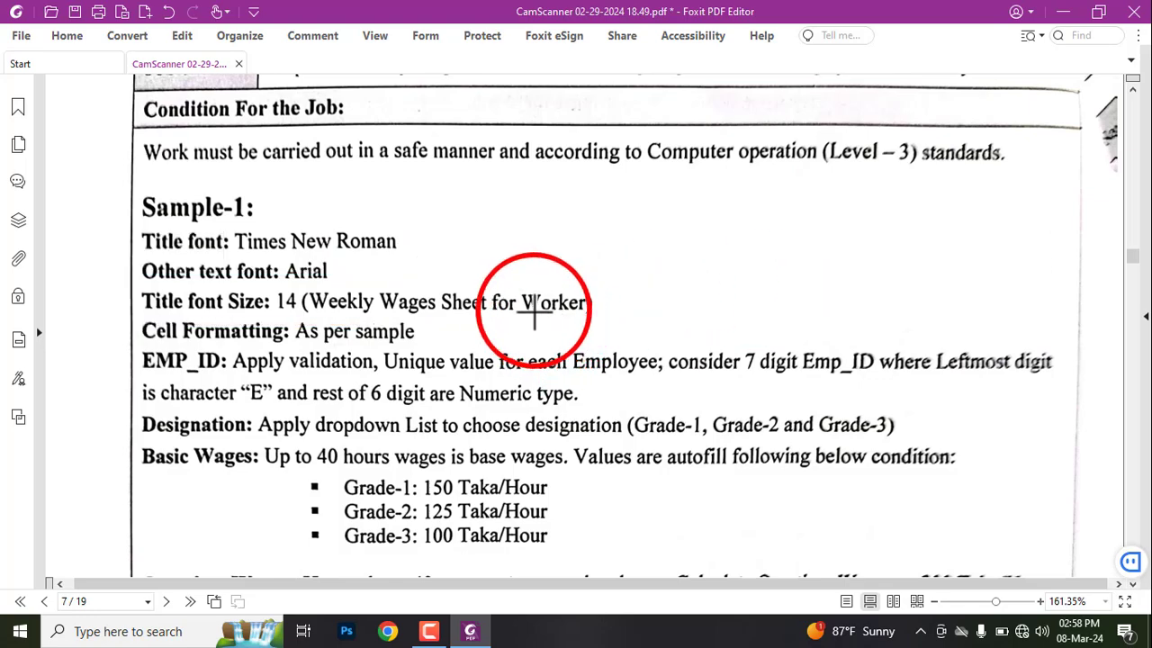
Outline the Weekly Wages Sheet for Worker heading and wages table, then undo all the markings.
{"action": "scroll", "coordinate": [484, 333], "scroll_direction": "down", "scroll_amount": 5}
{"action": "scroll", "coordinate": [485, 334], "scroll_direction": "down", "scroll_amount": 10}
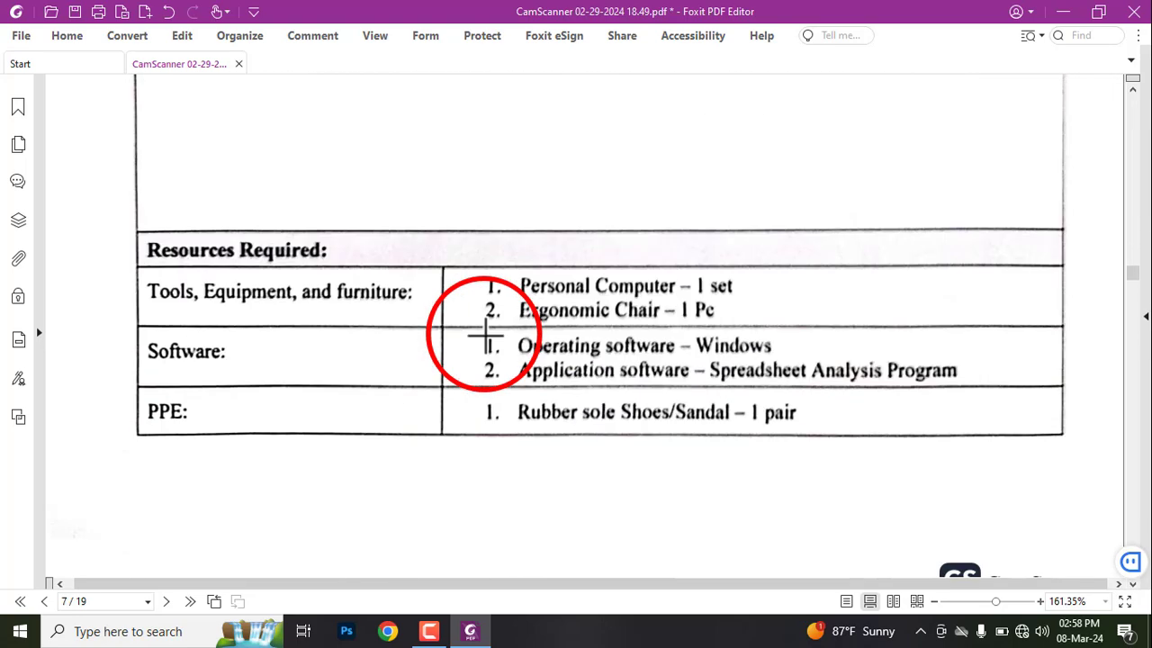
{"action": "scroll", "coordinate": [532, 270], "scroll_direction": "down", "scroll_amount": 2}
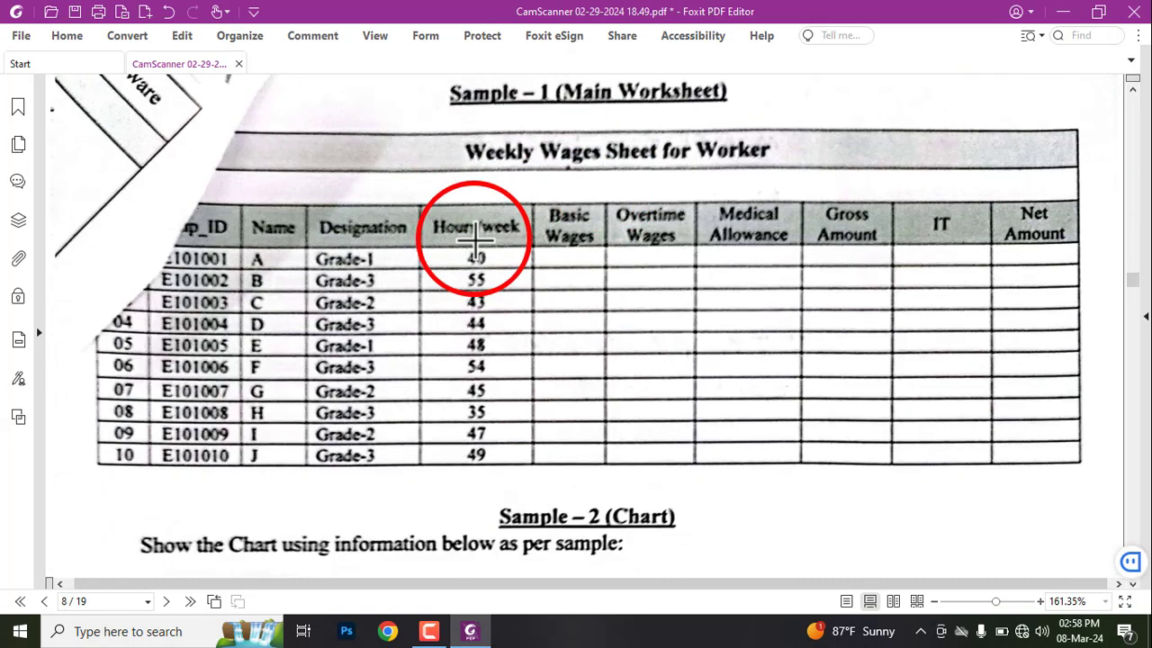
{"action": "scroll", "coordinate": [540, 261], "scroll_direction": "up", "scroll_amount": 1}
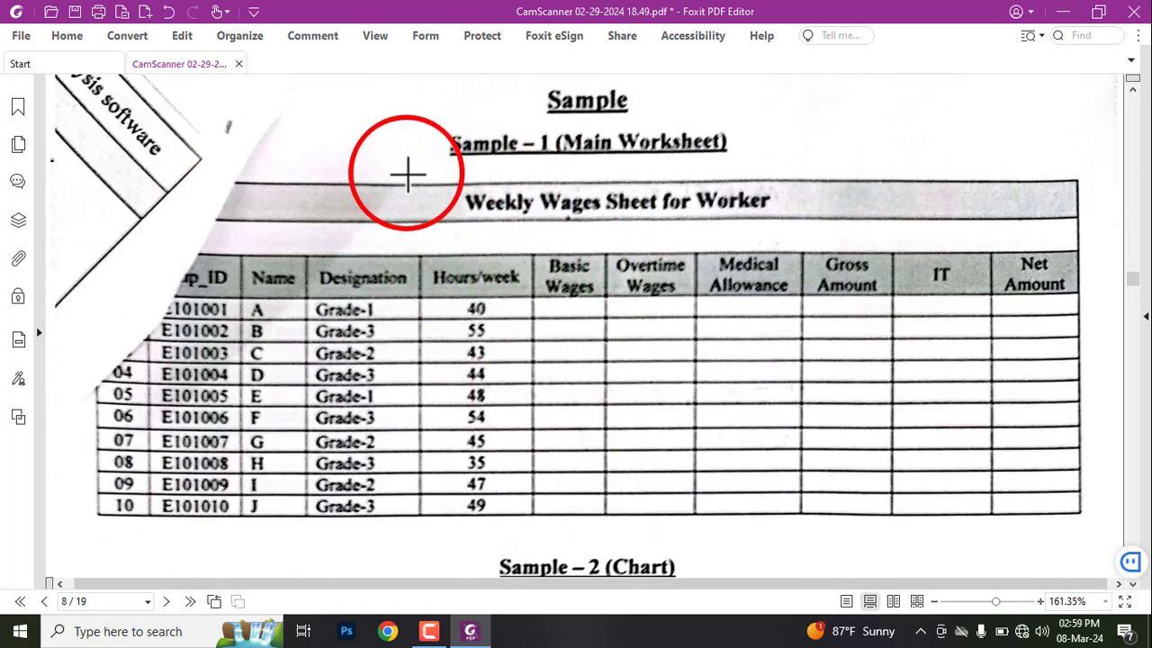
{"action": "mouse_move", "coordinate": [372, 169]}
{"action": "left_mouse_down"}
{"action": "mouse_move", "coordinate": [527, 212]}
{"action": "mouse_move", "coordinate": [830, 227]}
{"action": "left_mouse_up"}
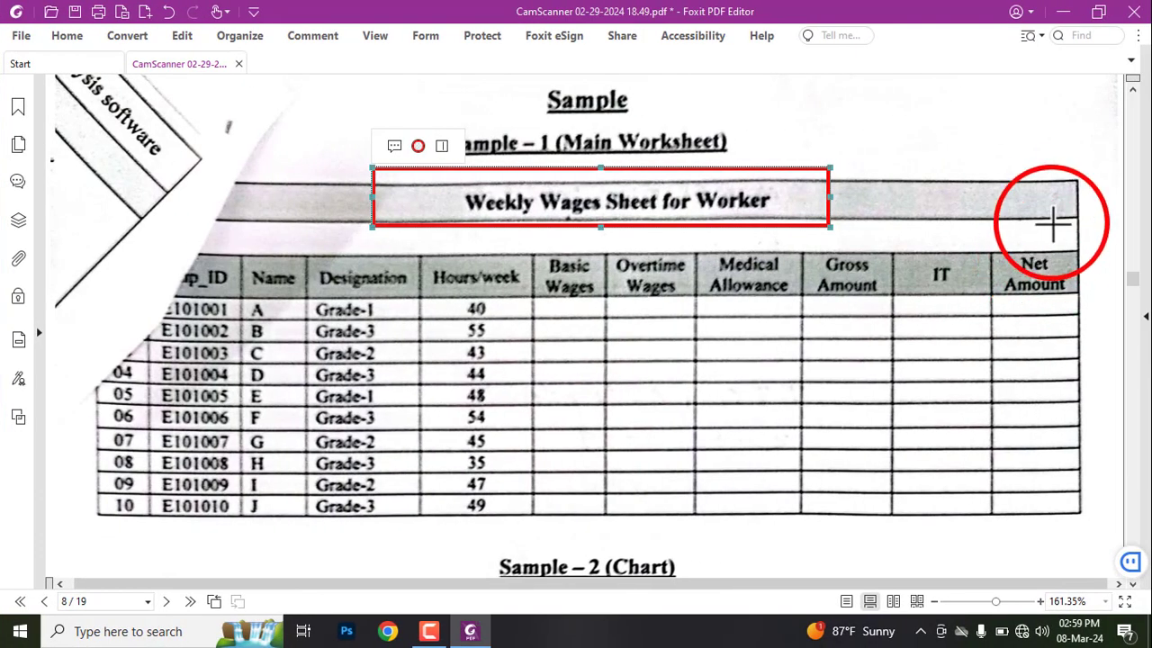
{"action": "mouse_move", "coordinate": [1078, 248]}
{"action": "left_mouse_down"}
{"action": "mouse_move", "coordinate": [515, 462]}
{"action": "mouse_move", "coordinate": [168, 548]}
{"action": "mouse_move", "coordinate": [82, 531]}
{"action": "left_mouse_up"}
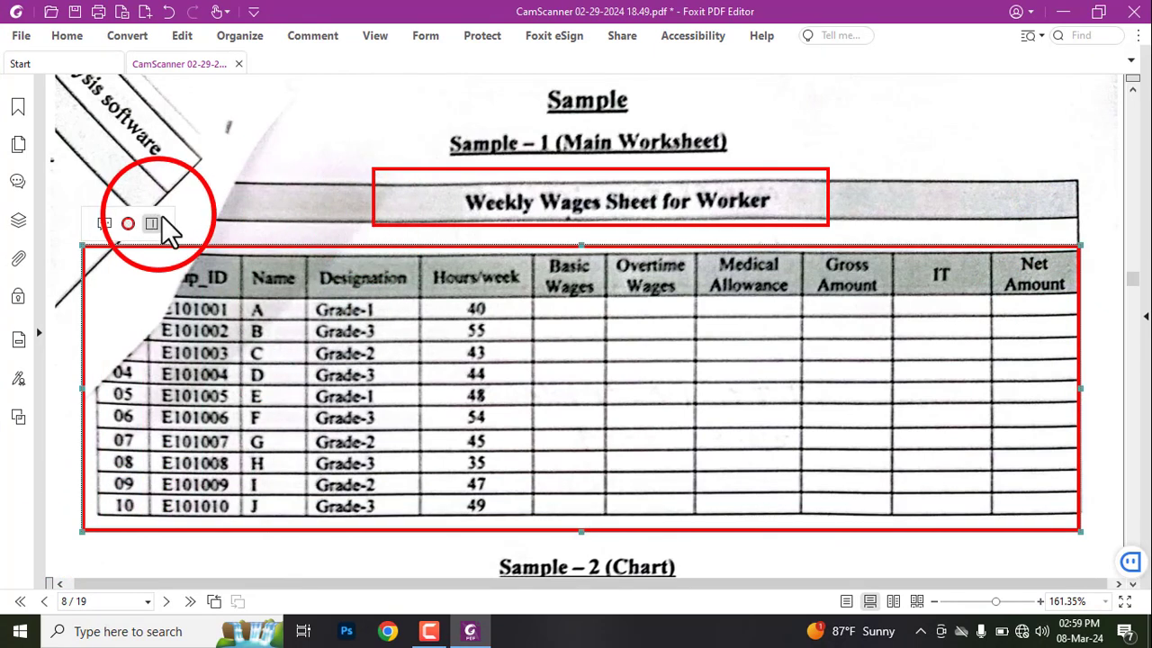
{"action": "left_click_drag", "start_coordinate": [218, 214], "coordinate": [1098, 238]}
{"action": "key", "text": "ctrl+z"}
{"action": "key", "text": "ctrl+z"}
{"action": "key", "text": "ctrl+z"}
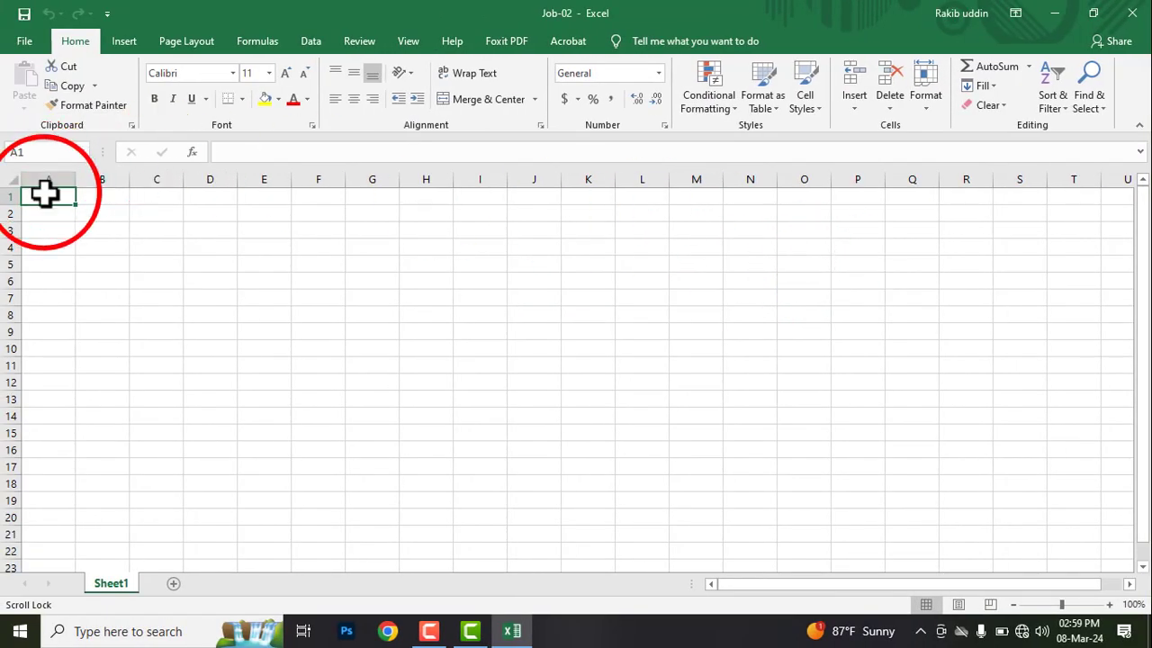
Merge and centre A1:K1, enter 'Weekly Wages Sheet for Worker', and fix its misspelling.
{"action": "left_click_drag", "start_coordinate": [45, 194], "coordinate": [569, 196]}
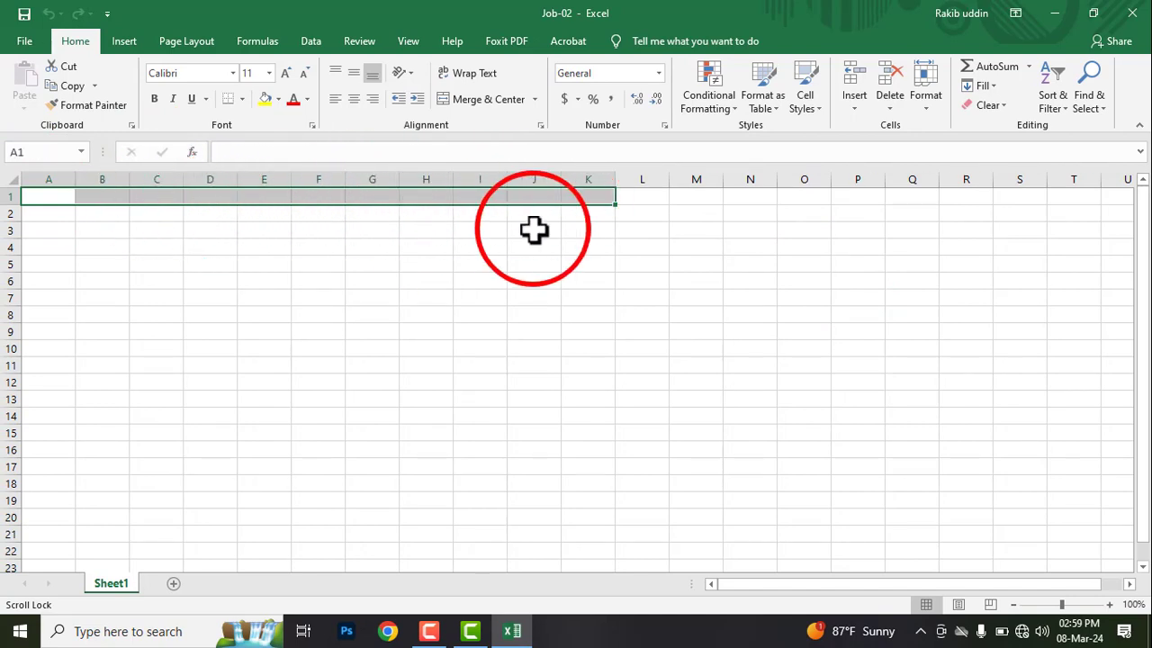
{"action": "left_click", "coordinate": [467, 101]}
{"action": "double_click", "coordinate": [286, 198]}
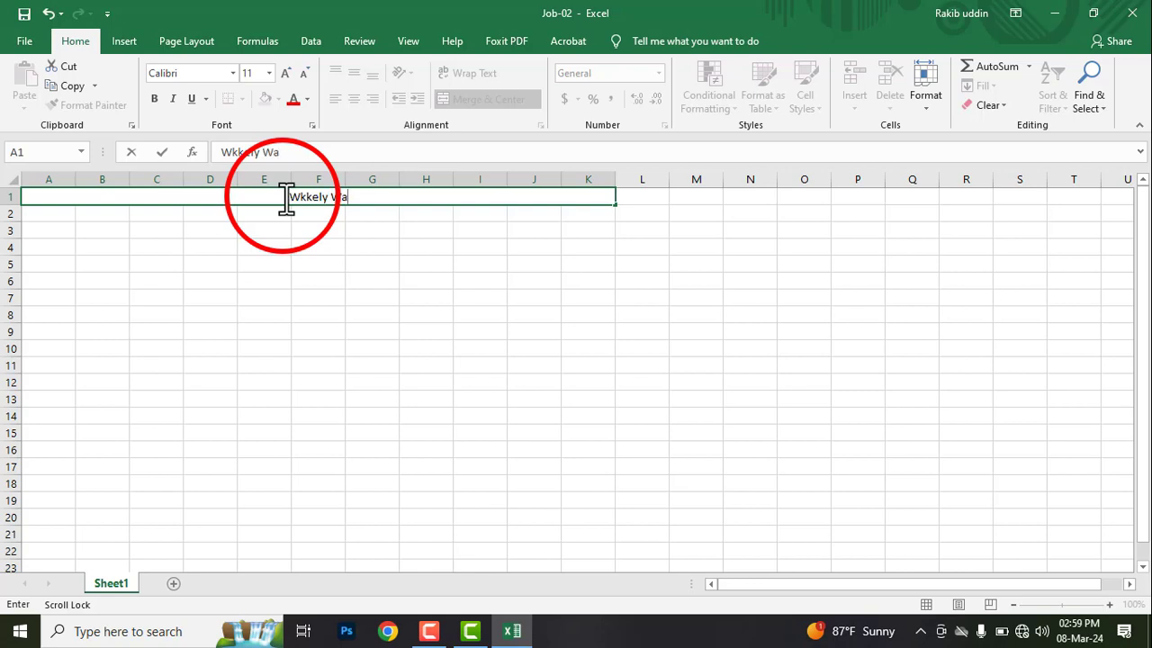
{"action": "type", "text": "s Sheet for Worker"}
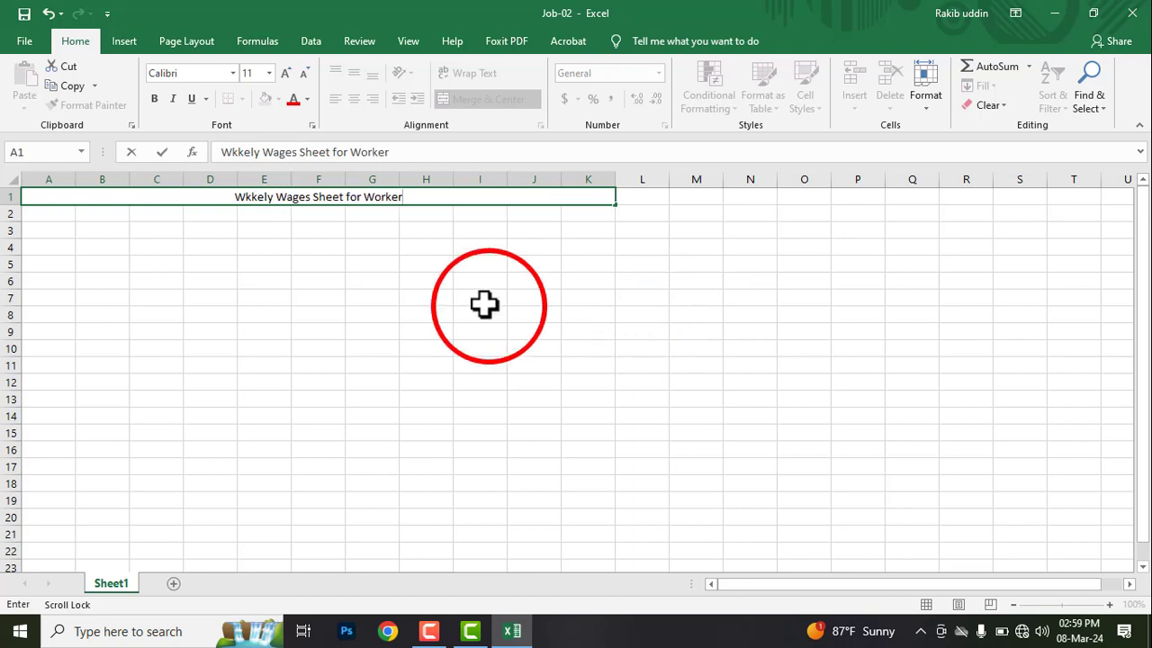
{"action": "left_click", "coordinate": [420, 298]}
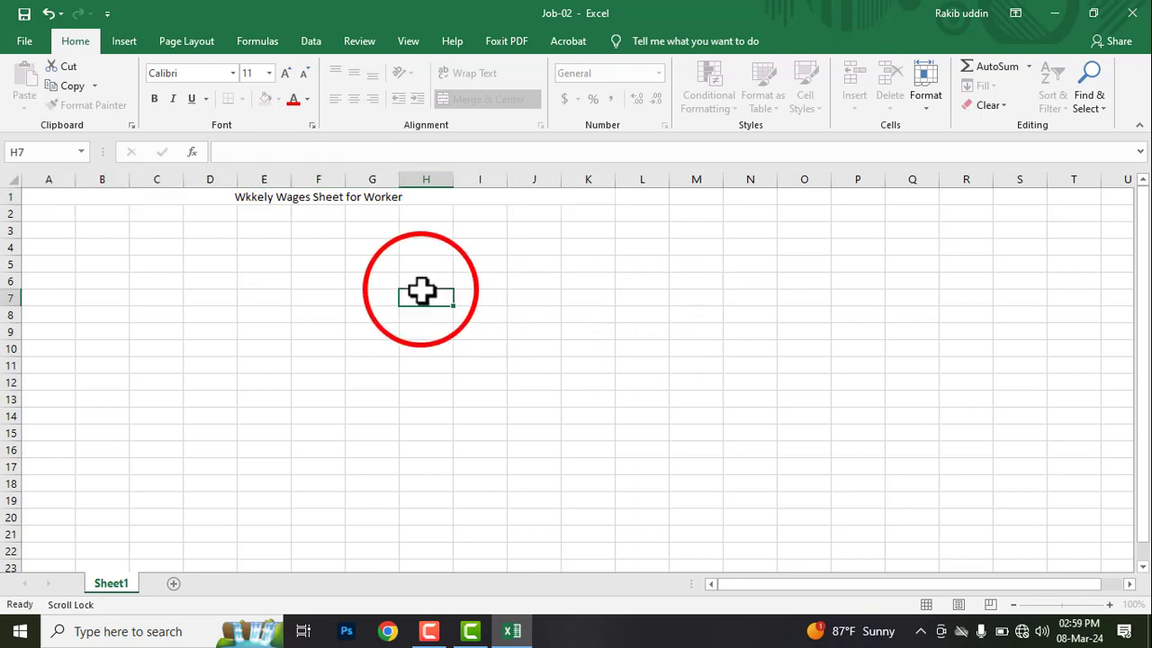
{"action": "double_click", "coordinate": [259, 200]}
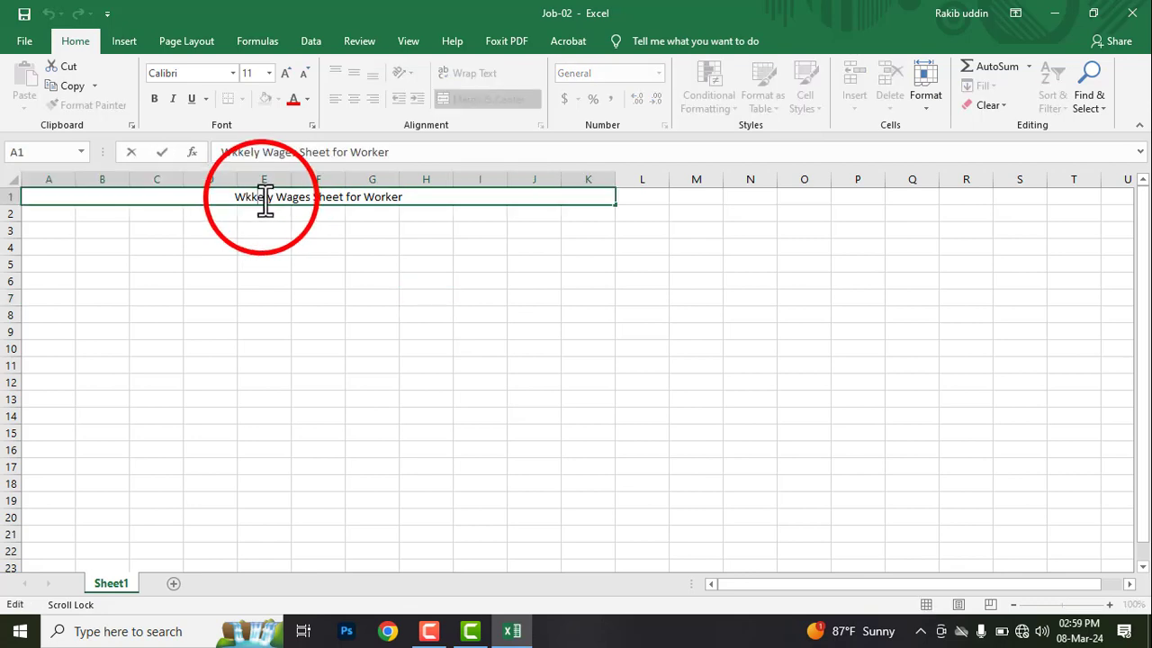
{"action": "key", "text": "BackSpace"}
{"action": "key", "text": "BackSpace"}
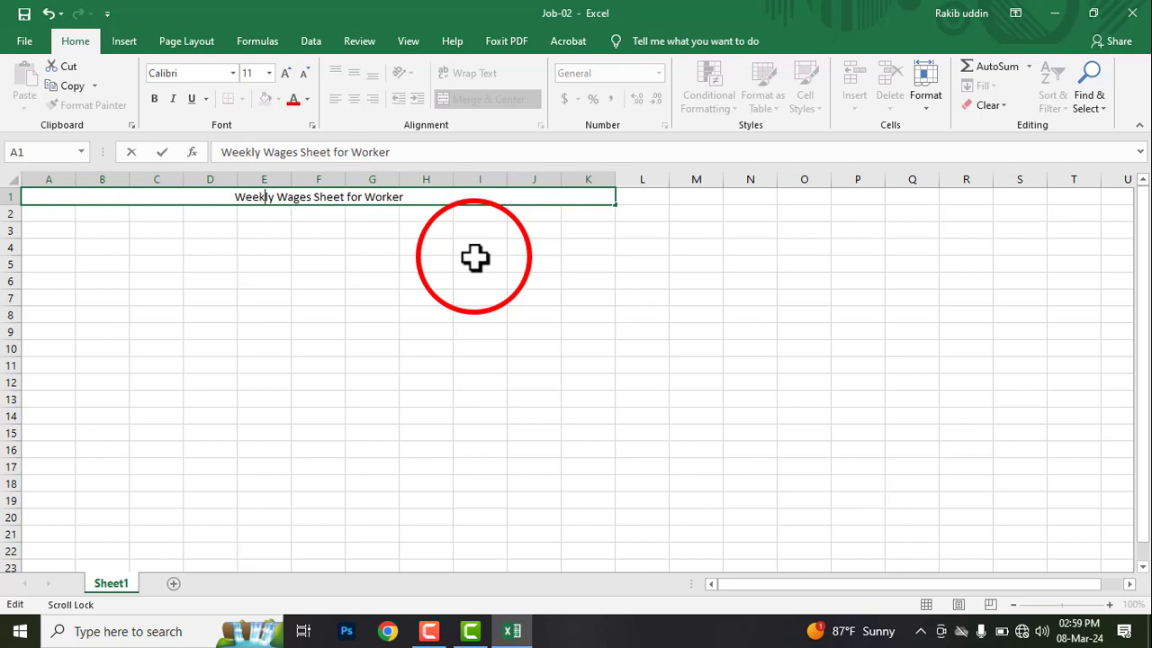
Set the A1 title to Times New Roman size 14, then outline the sample table's header row.
{"action": "left_click", "coordinate": [360, 274]}
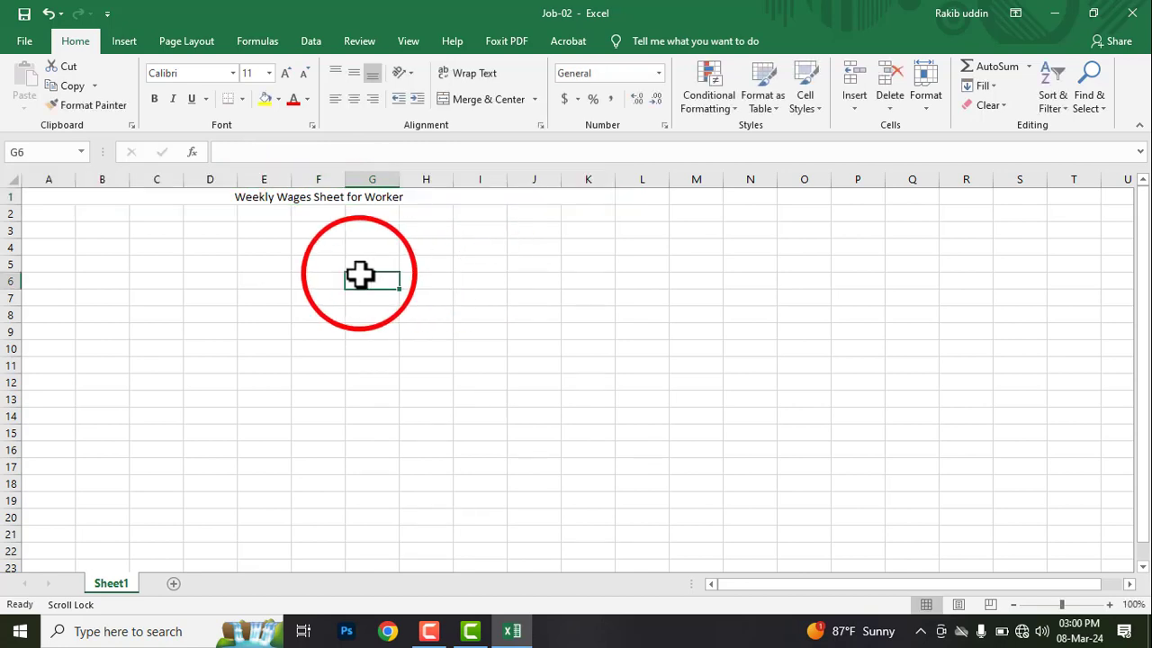
{"action": "left_click", "coordinate": [266, 196]}
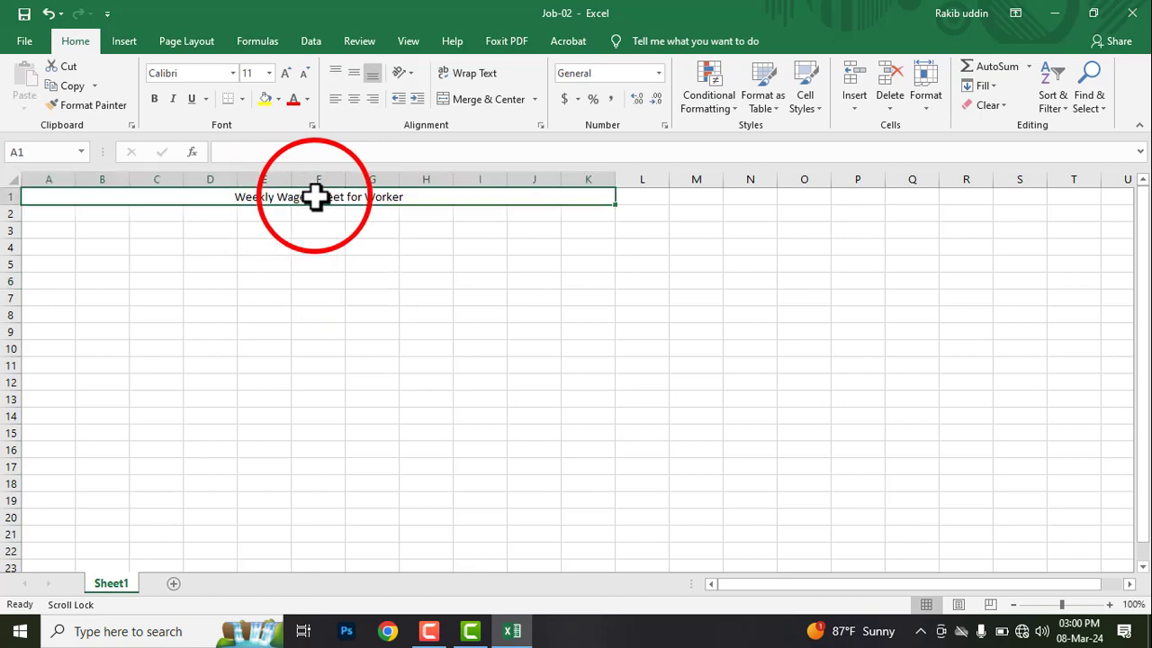
{"action": "left_click", "coordinate": [232, 72]}
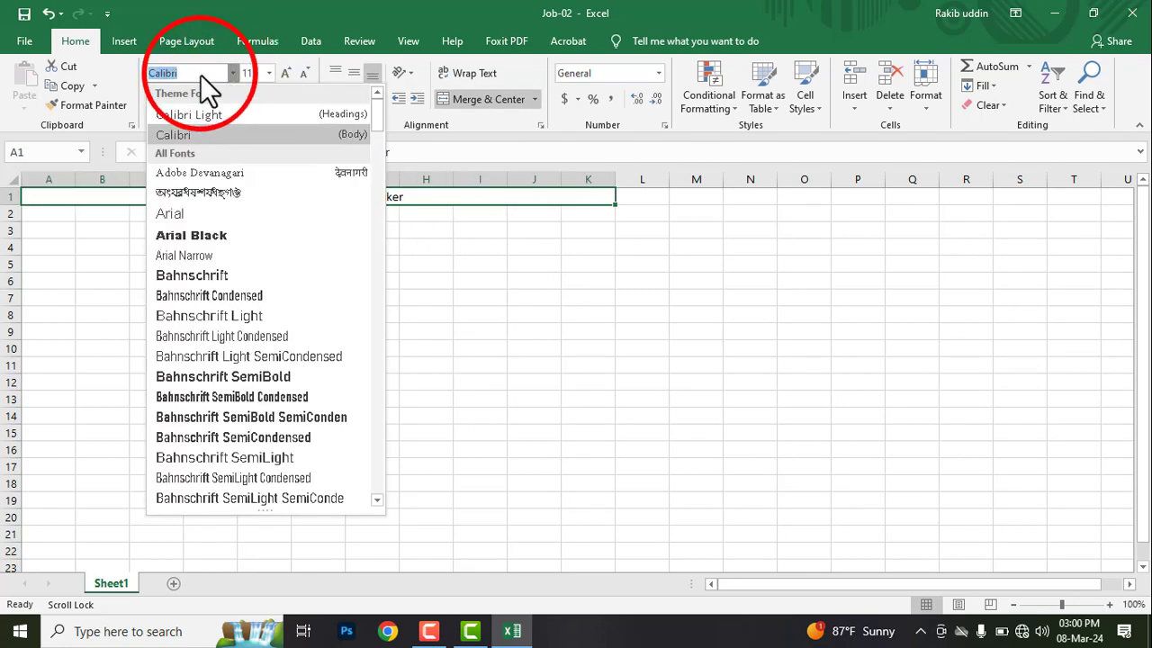
{"action": "type", "text": "Times New Roma"}
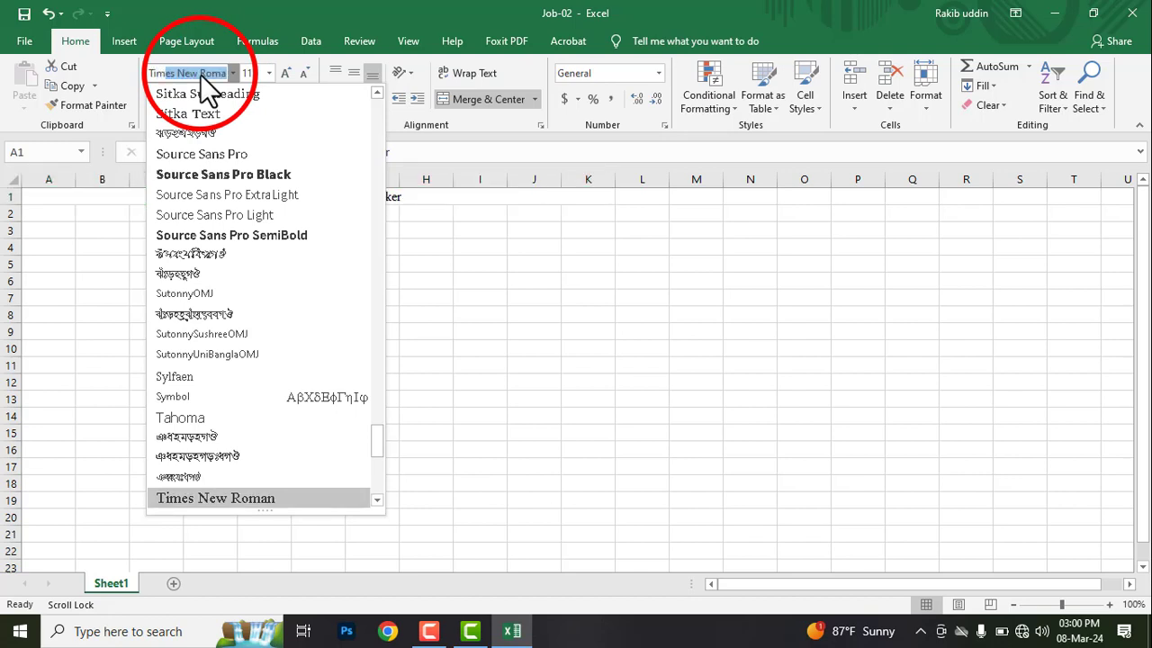
{"action": "key", "text": "Return"}
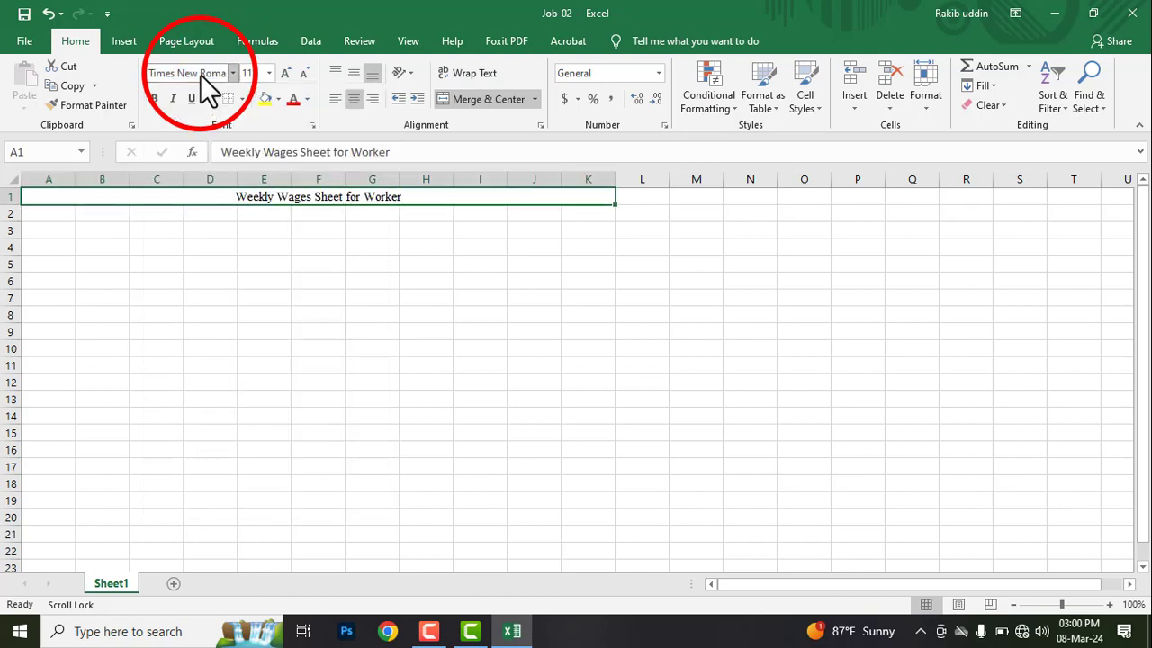
{"action": "left_click", "coordinate": [248, 73]}
{"action": "key", "text": "Return"}
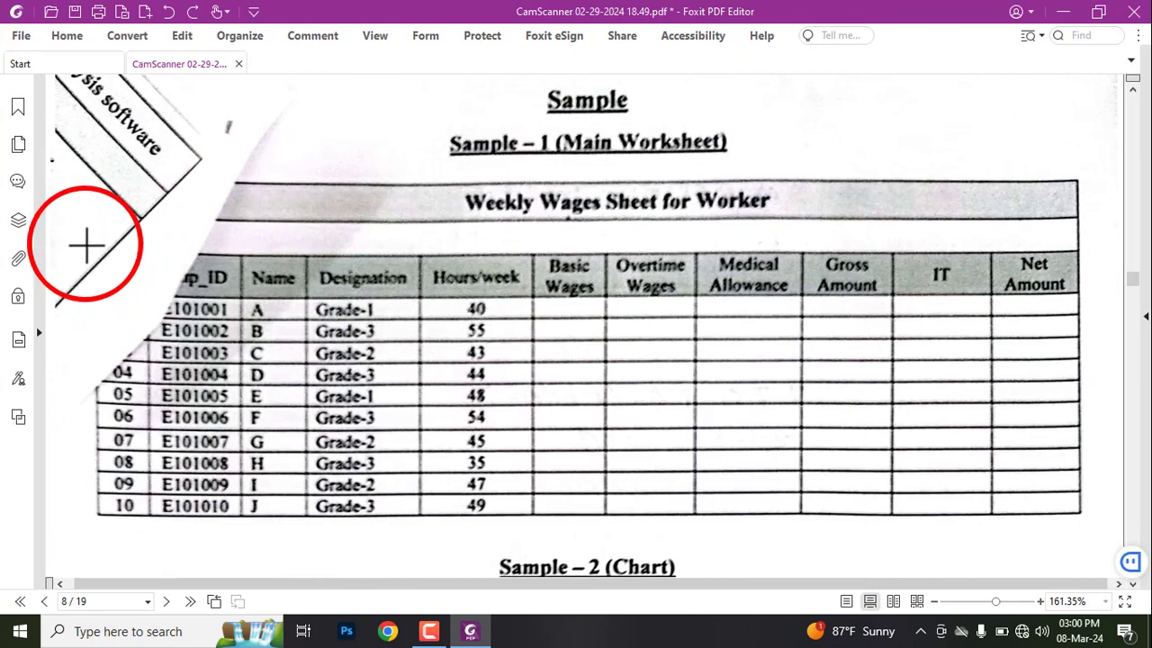
{"action": "mouse_move", "coordinate": [88, 245]}
{"action": "left_mouse_down"}
{"action": "mouse_move", "coordinate": [591, 294]}
{"action": "mouse_move", "coordinate": [1065, 295]}
{"action": "left_mouse_up"}
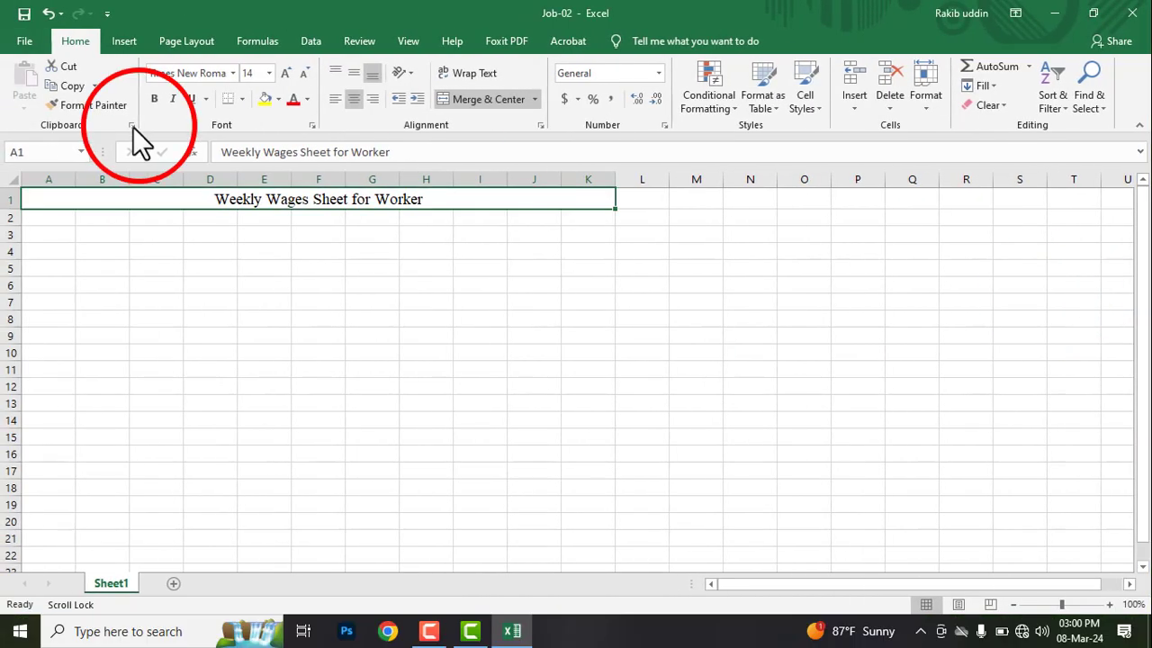
Enter headers SL. NO., EMP_ID, Name, Designation, Hours/Week and two-line Basic Wages across A2:F2.
{"action": "left_click", "coordinate": [50, 216]}
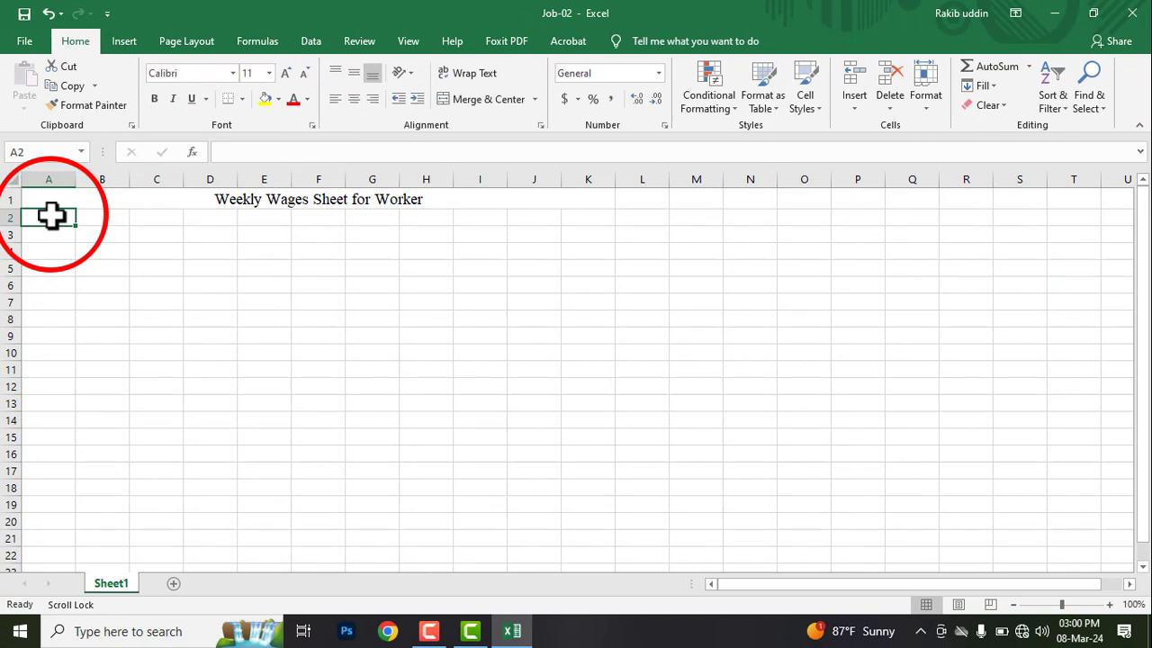
{"action": "type", "text": "SL. NO."}
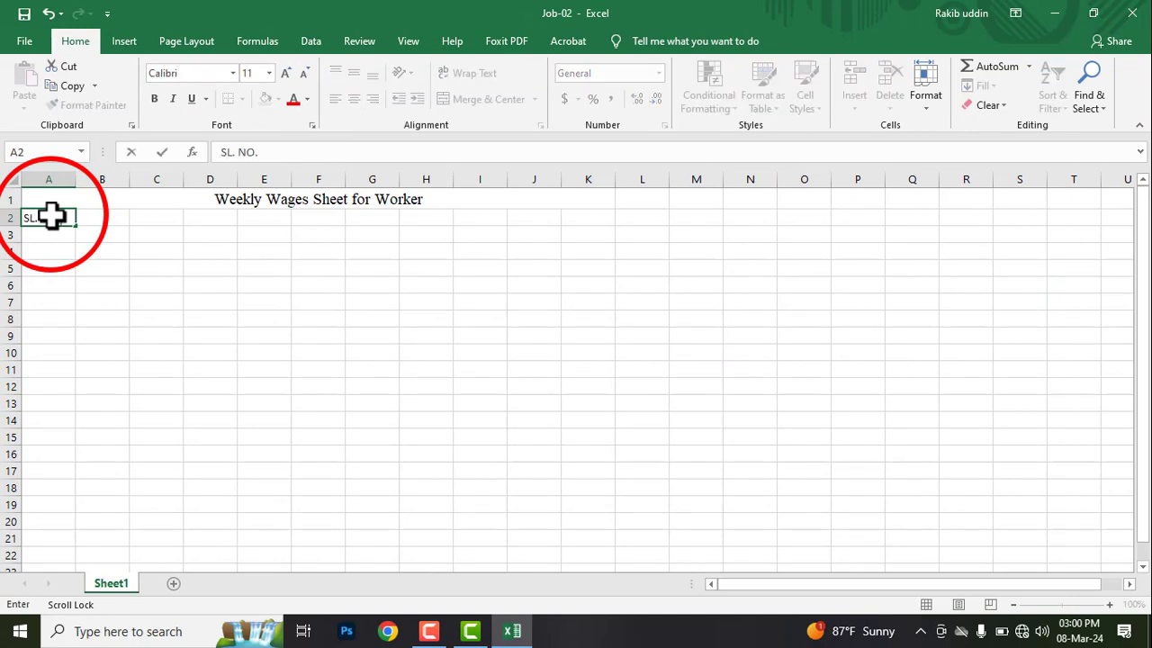
{"action": "key", "text": "Tab"}
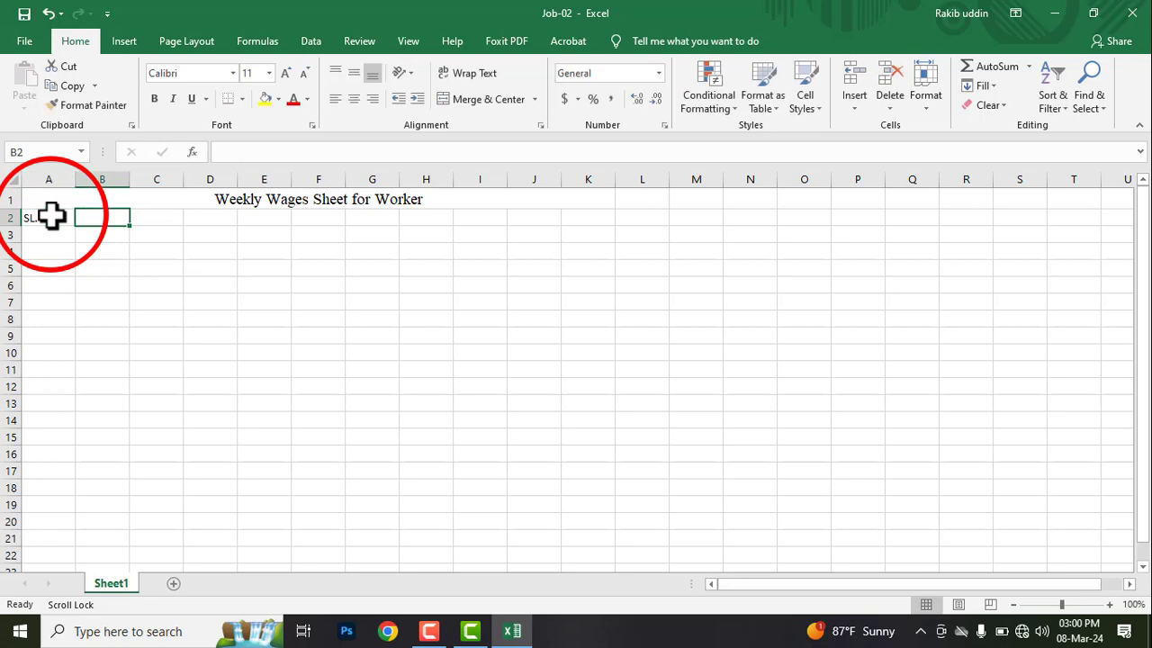
{"action": "type", "text": "EMP"}
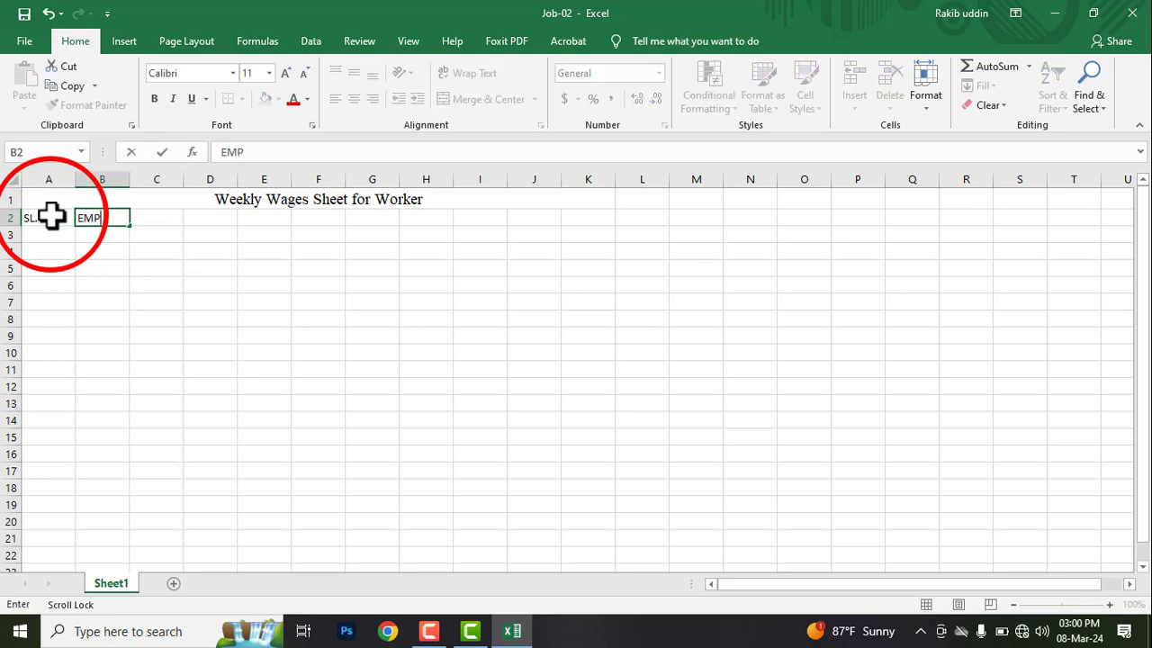
{"action": "type", "text": "_ID"}
{"action": "key", "text": "Tab"}
{"action": "type", "text": "Name"}
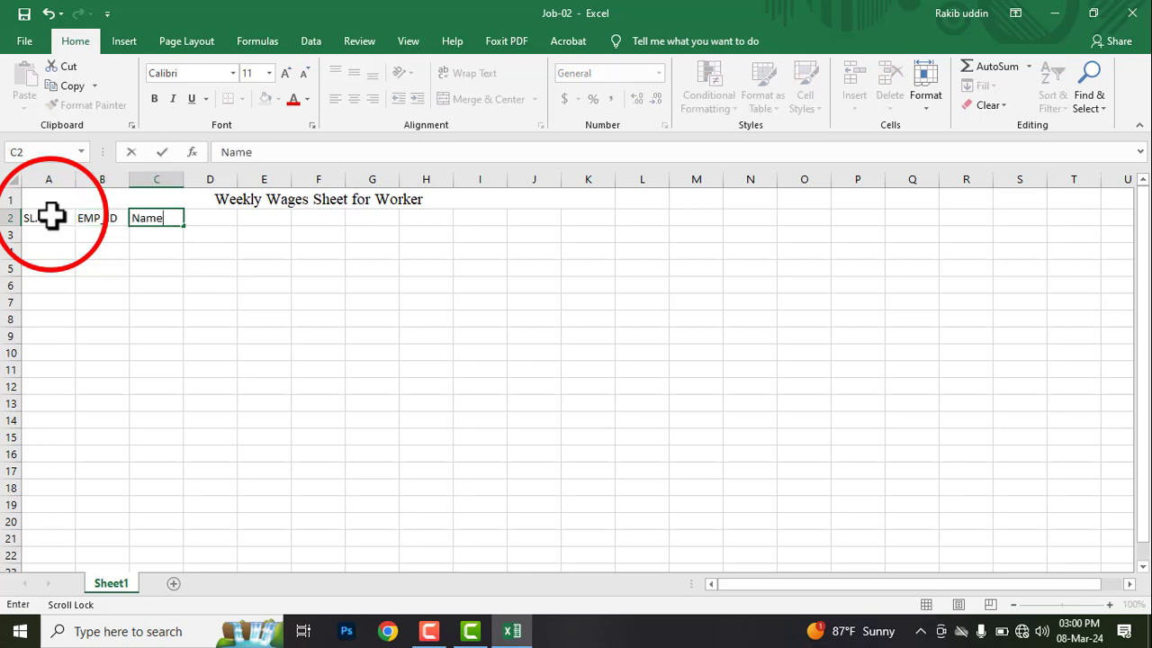
{"action": "key", "text": "Tab"}
{"action": "type", "text": "Desig"}
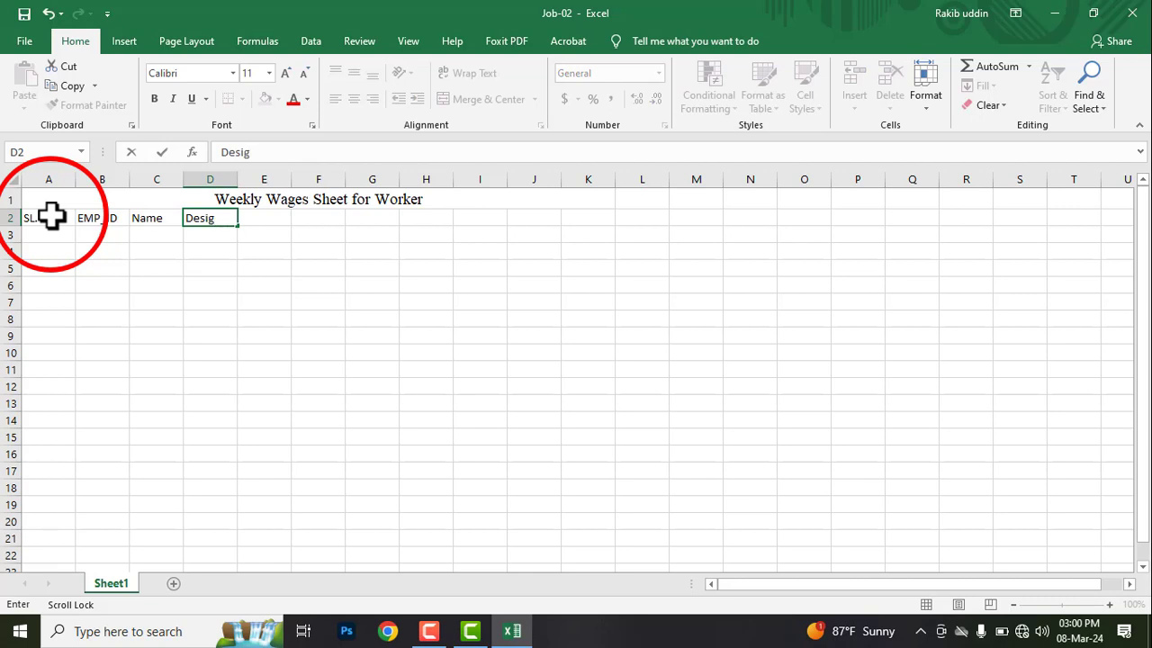
{"action": "type", "text": "nation"}
{"action": "key", "text": "Tab"}
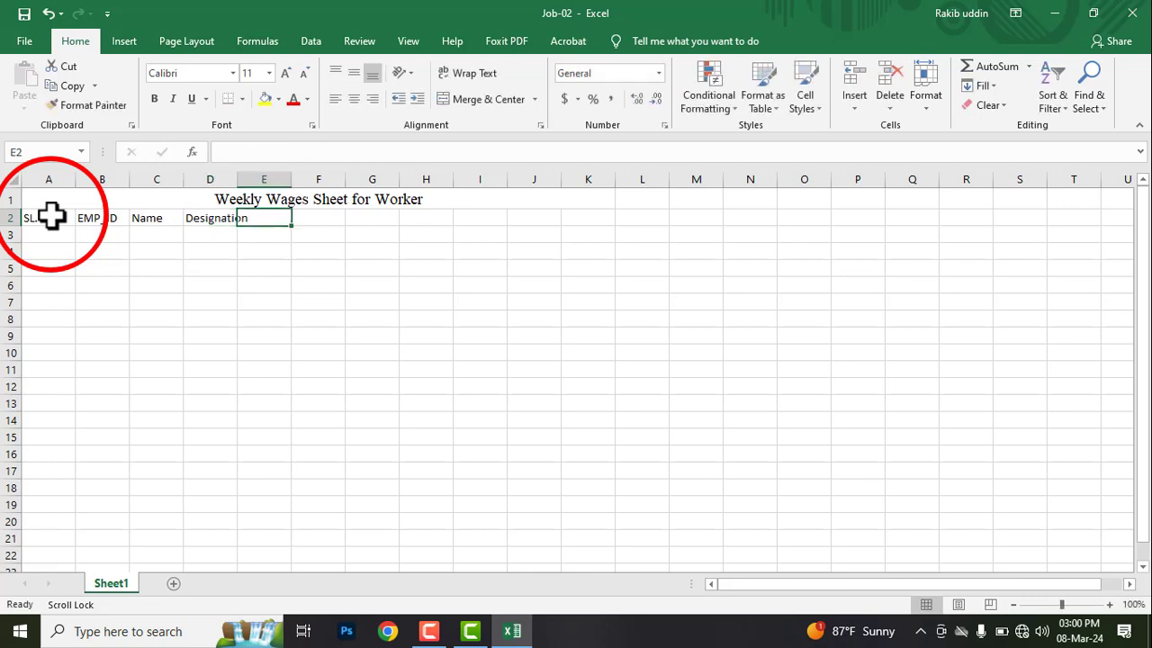
{"action": "type", "text": "Hou"}
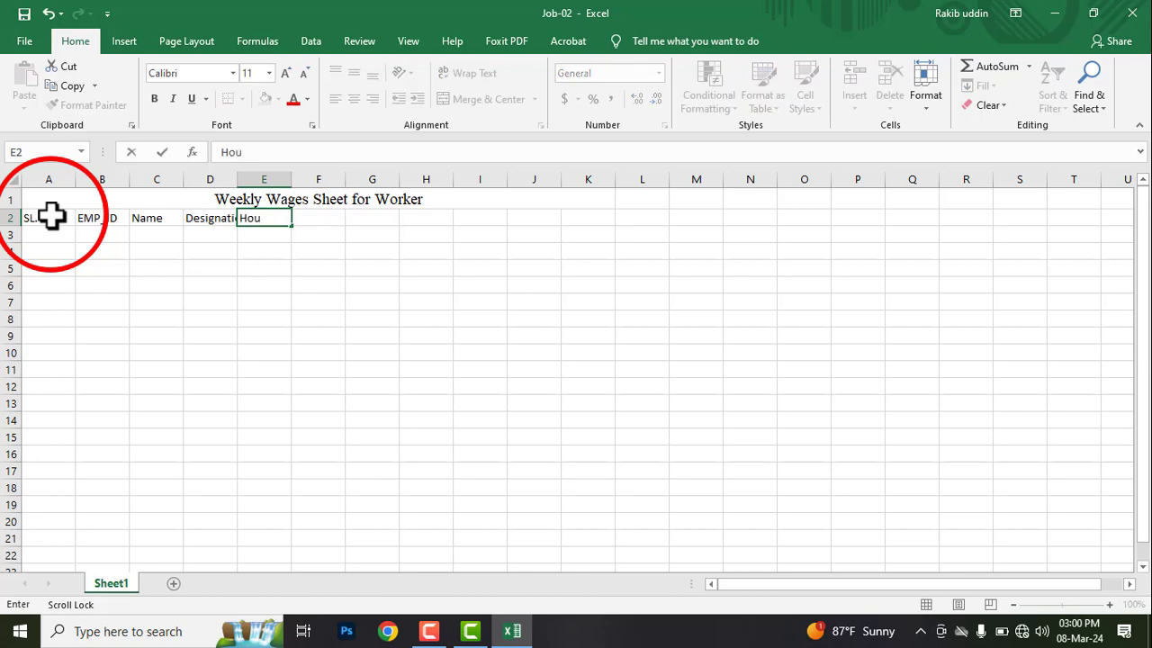
{"action": "type", "text": "rs/Week"}
{"action": "key", "text": "Tab"}
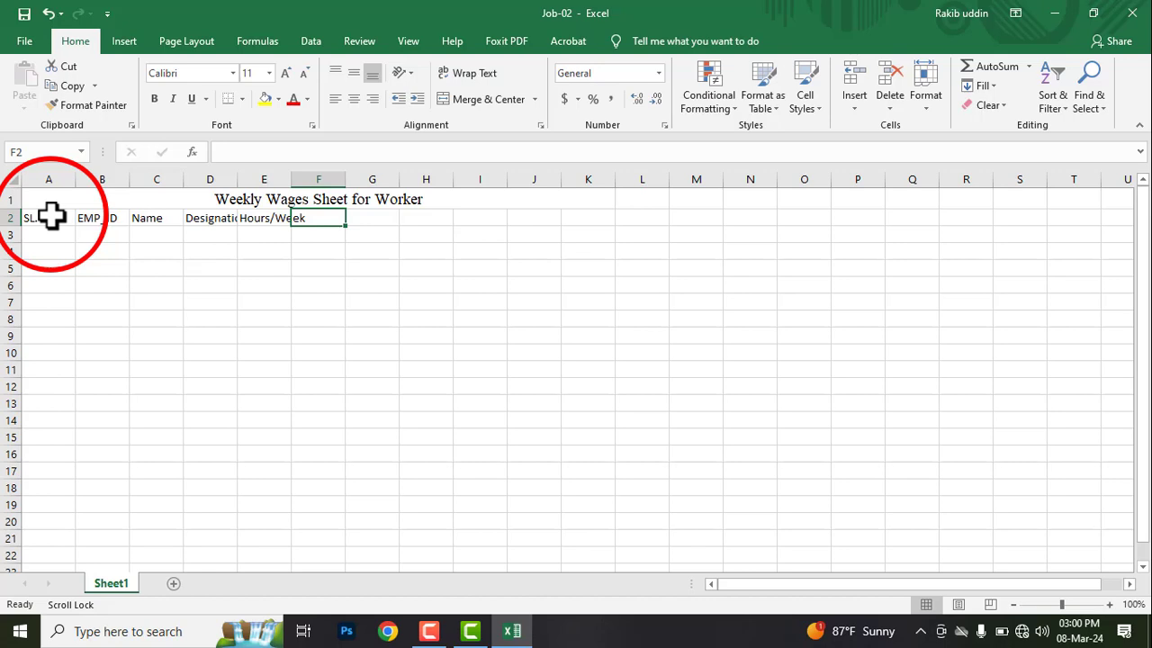
{"action": "type", "text": "B"}
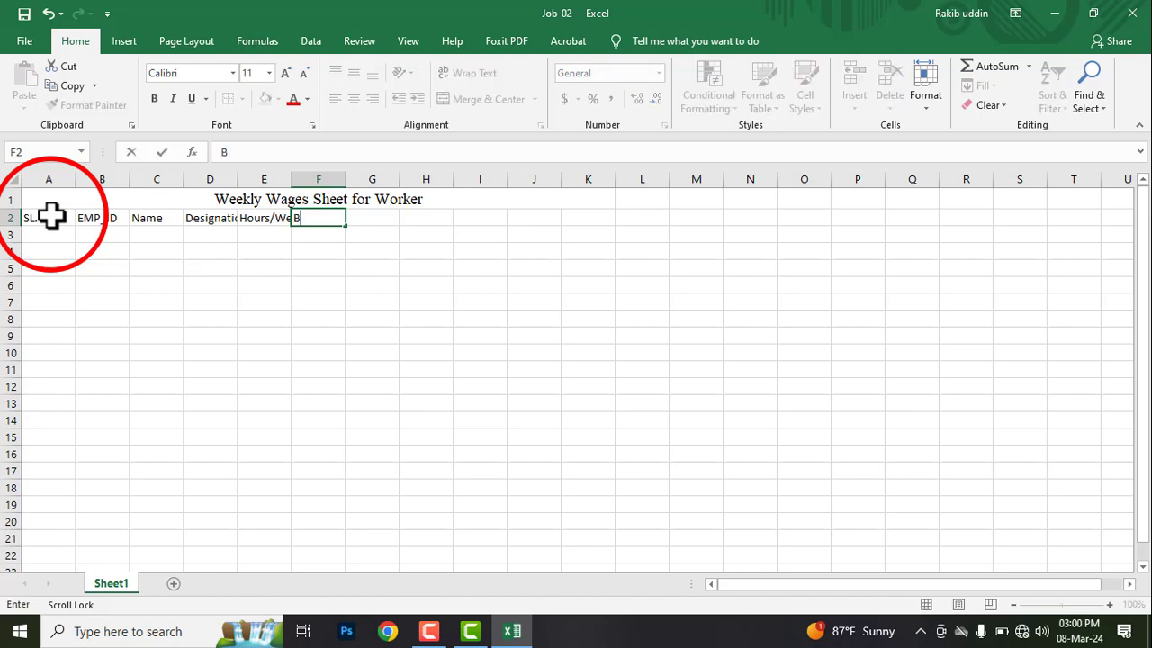
{"action": "type", "text": "asic"}
{"action": "key", "text": "alt+Return"}
{"action": "type", "text": "Wages"}
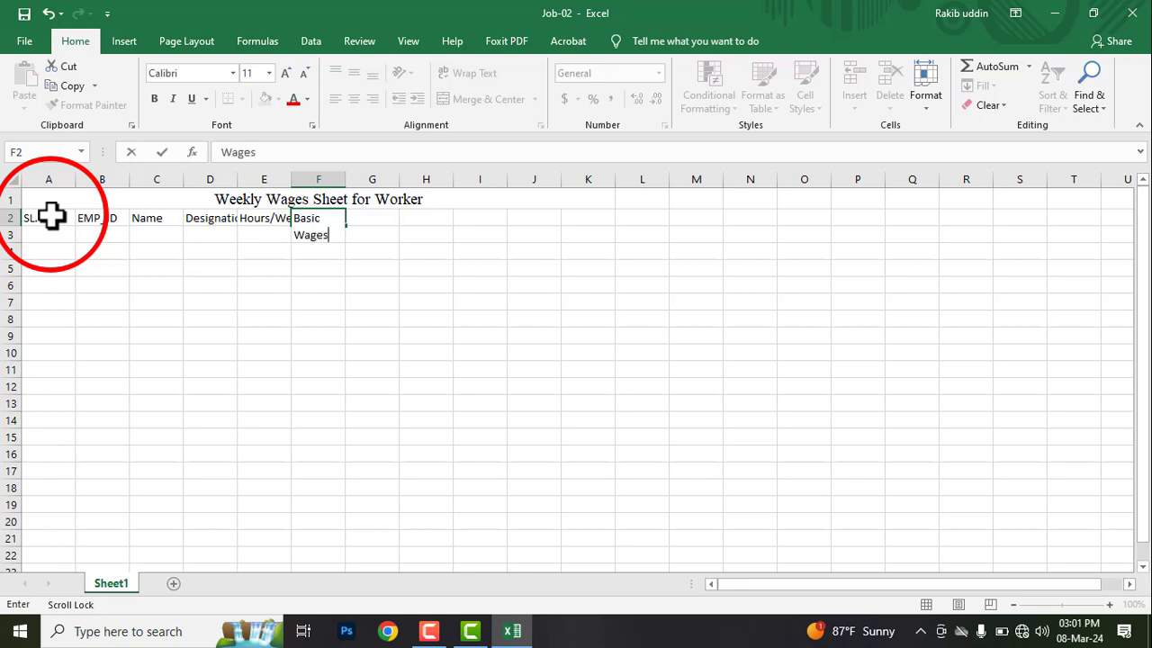
{"action": "key", "text": "Tab"}
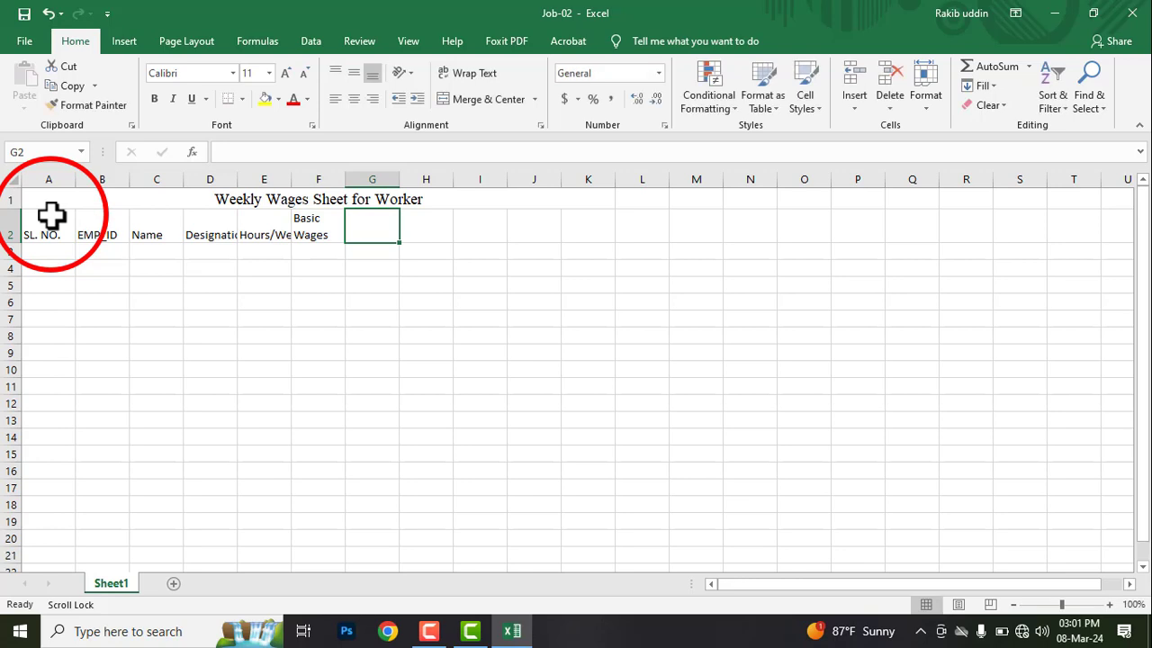
Add Overtime Wages, Medical Allowance, Gross Amount, IT and Net Amount headers in G2:K2, two-line where needed.
{"action": "type", "text": "Ove"}
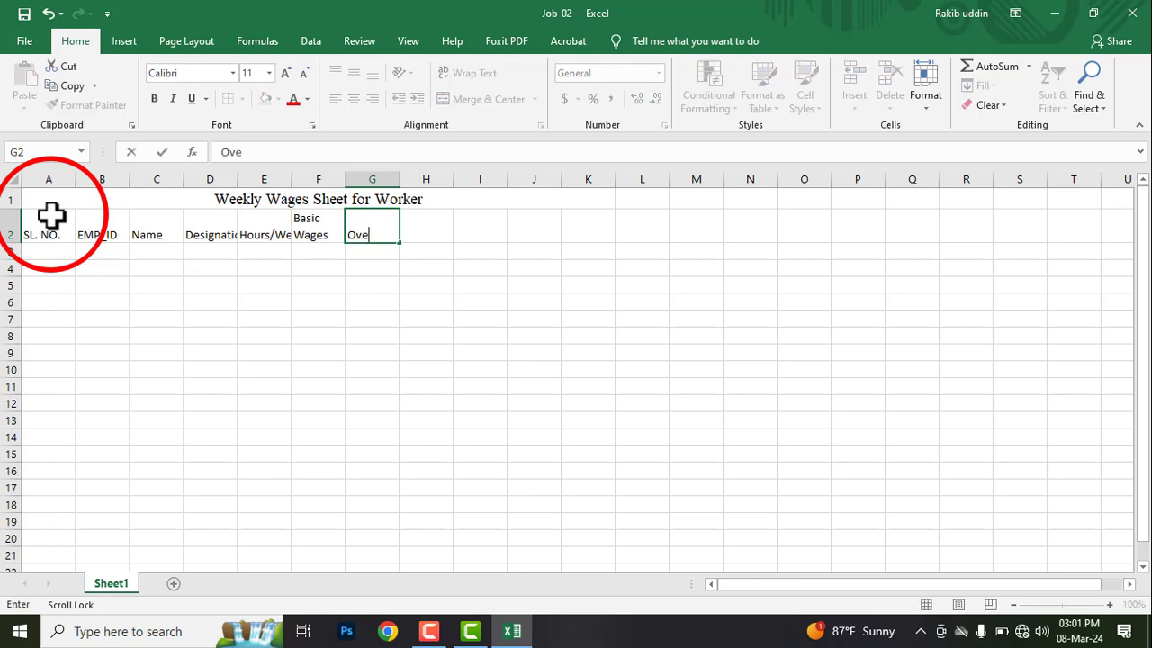
{"action": "type", "text": "rtime"}
{"action": "key", "text": "alt+Return"}
{"action": "type", "text": "Wages"}
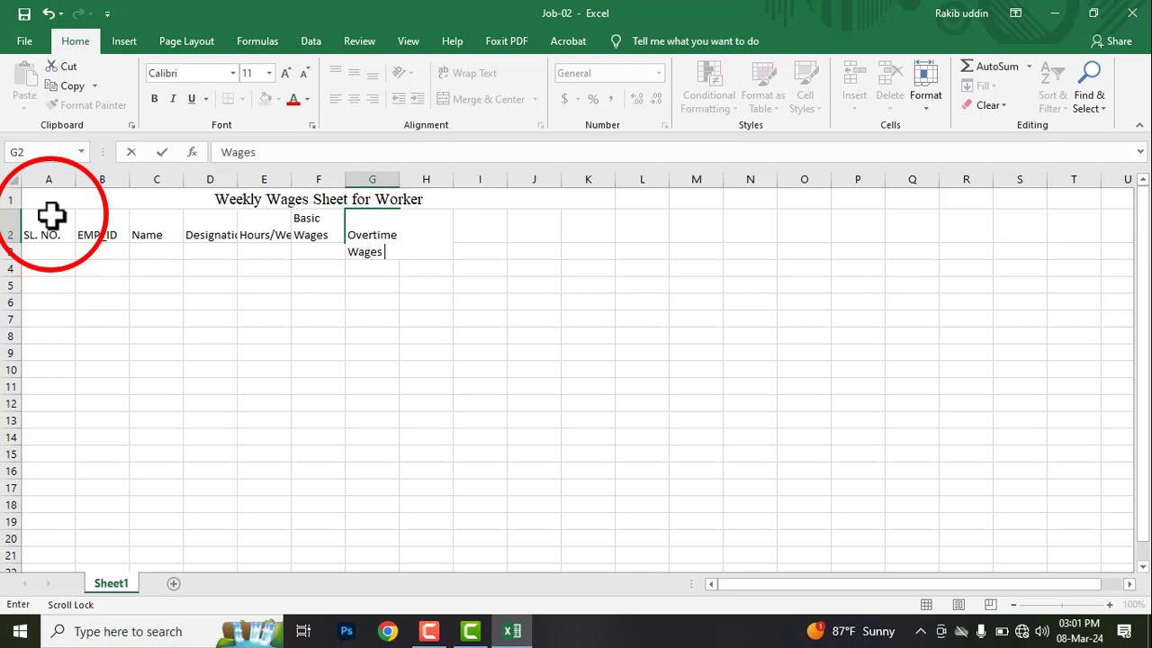
{"action": "key", "text": "Tab"}
{"action": "type", "text": "Med"}
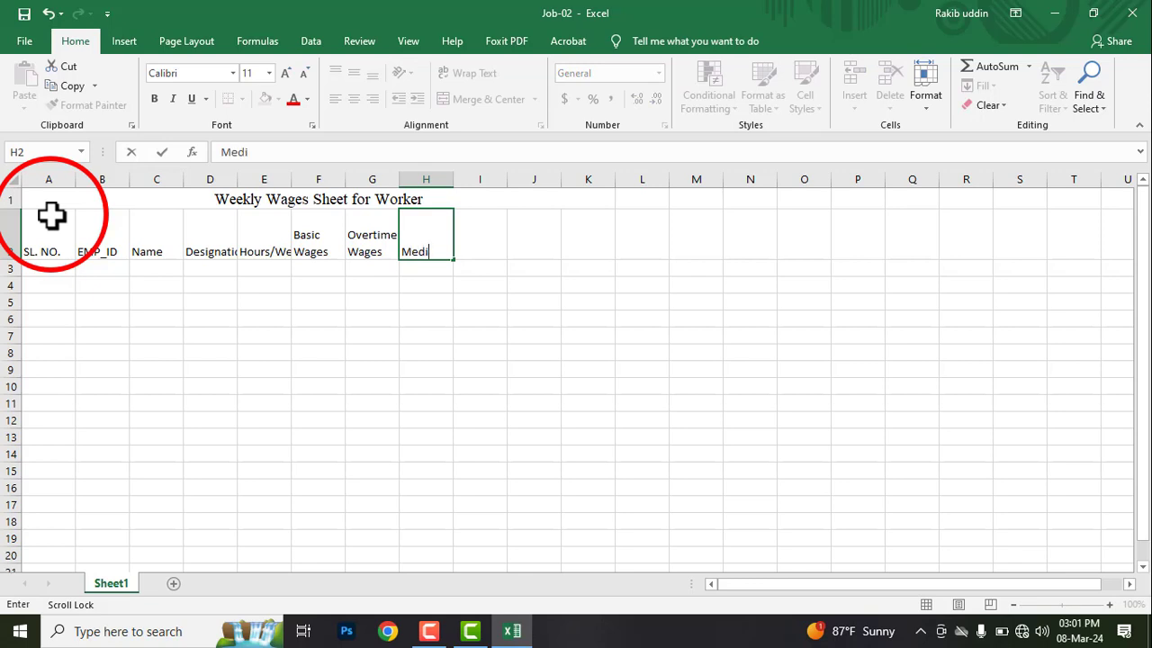
{"action": "type", "text": "ical"}
{"action": "key", "text": "alt+Return"}
{"action": "type", "text": "Allow"}
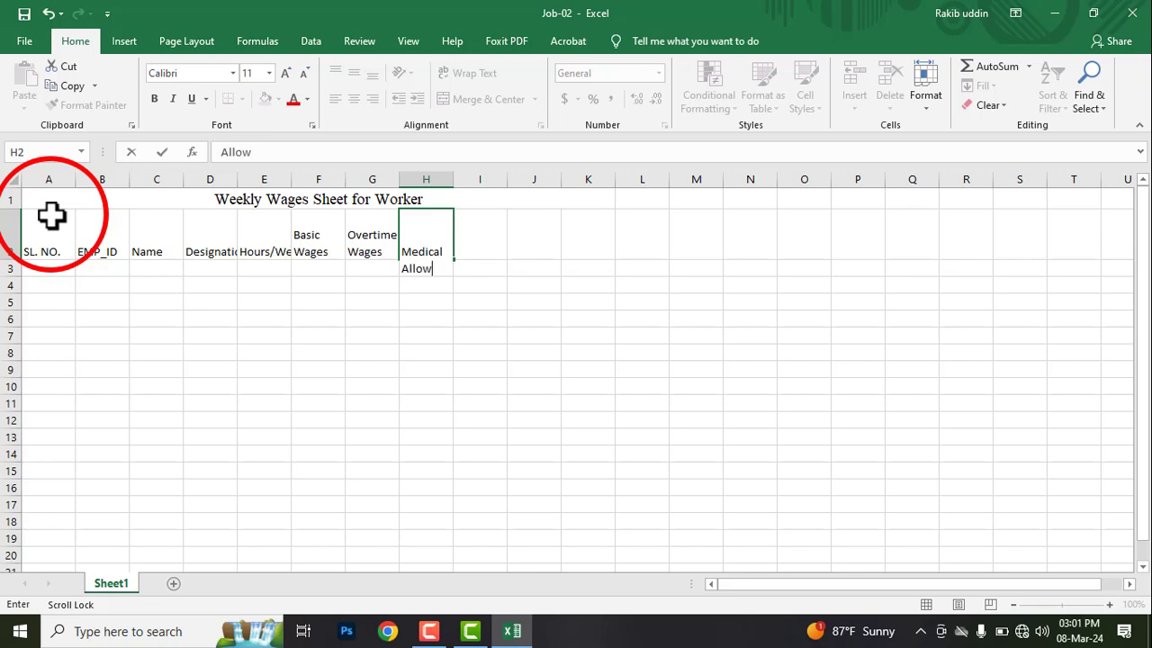
{"action": "type", "text": "ance"}
{"action": "key", "text": "Tab"}
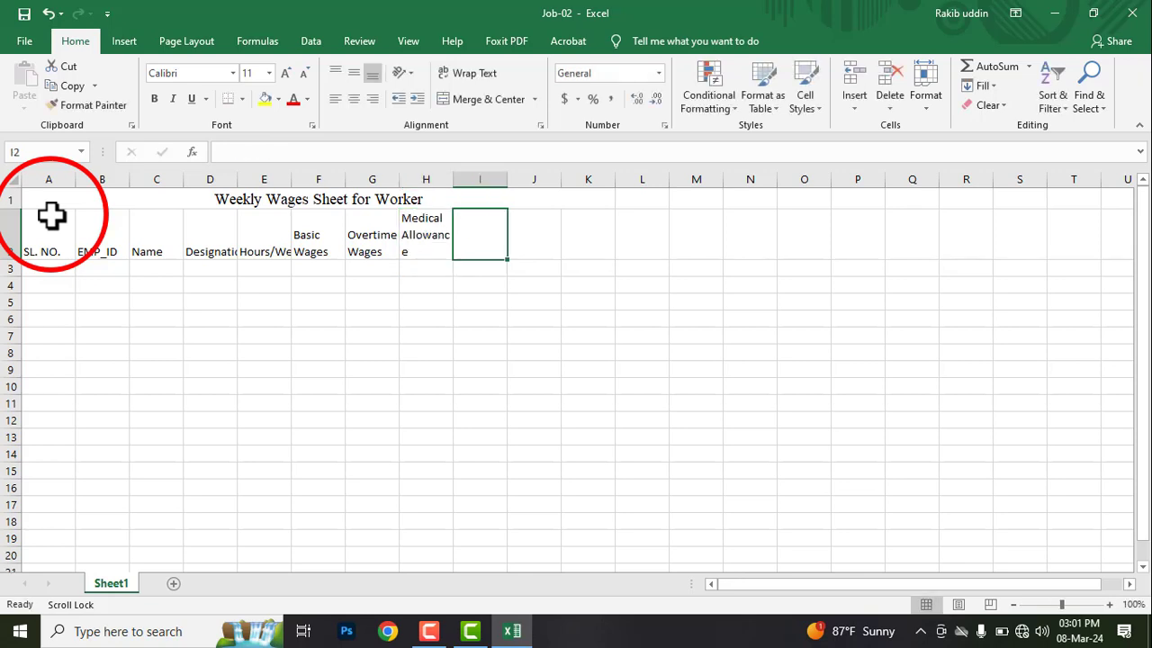
{"action": "type", "text": "G"}
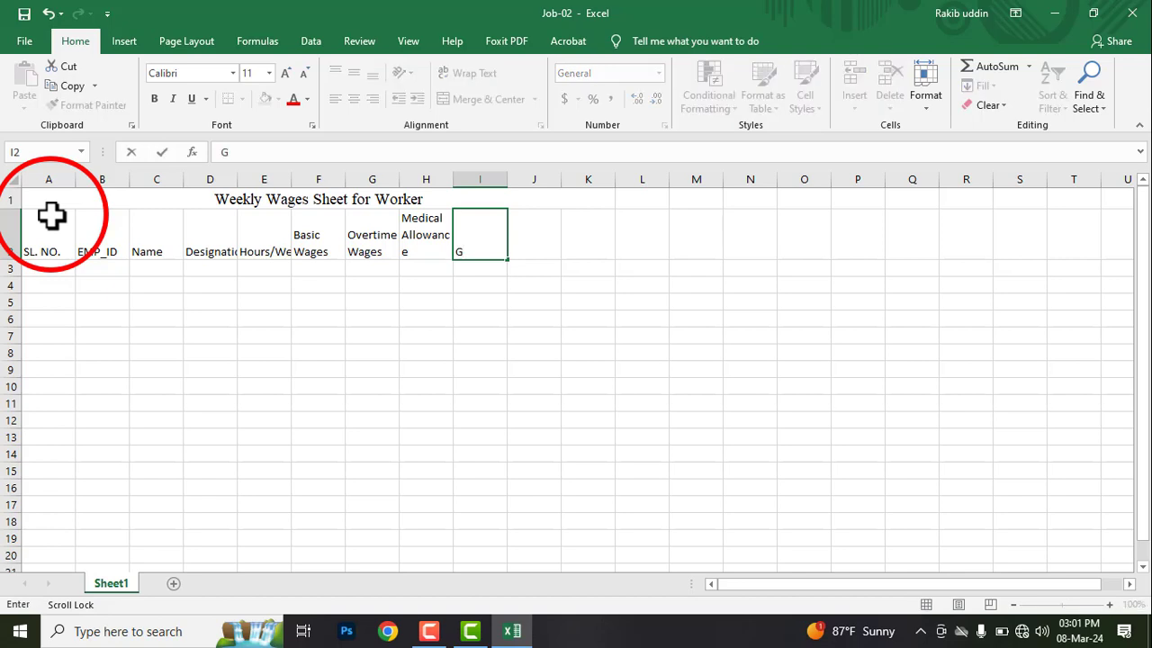
{"action": "type", "text": "ross"}
{"action": "key", "text": "alt+Return"}
{"action": "type", "text": "Amount"}
{"action": "key", "text": "Tab"}
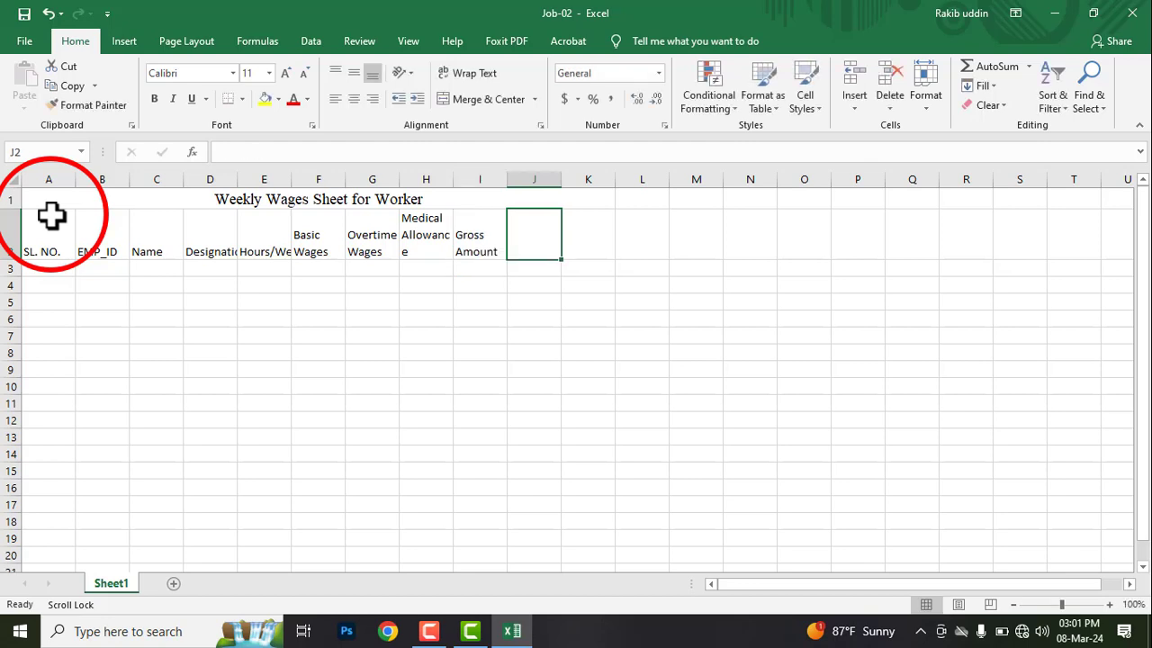
{"action": "type", "text": "IT"}
{"action": "key", "text": "Tab"}
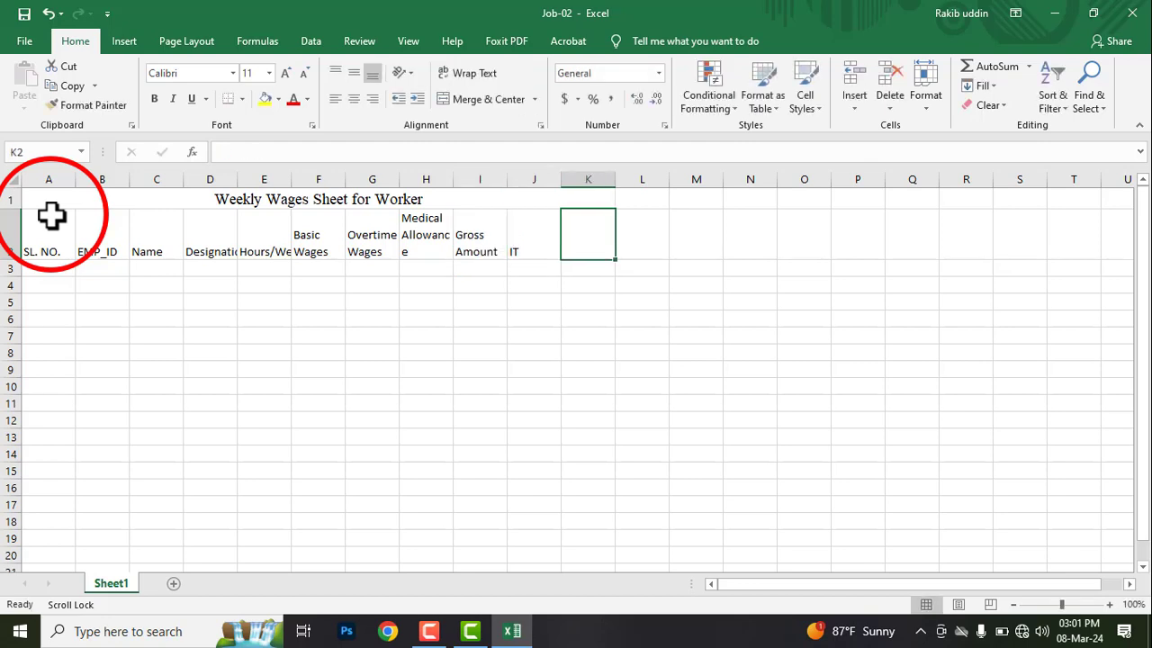
{"action": "type", "text": "N"}
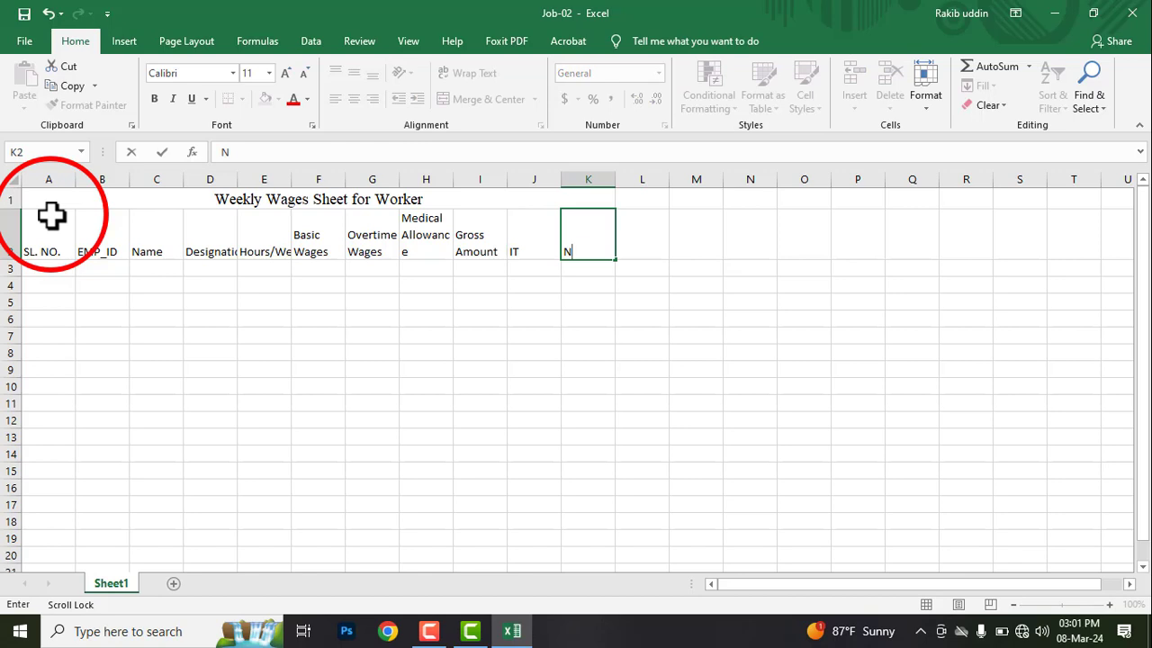
{"action": "type", "text": "et"}
{"action": "key", "text": "alt+Return"}
{"action": "type", "text": "Amount"}
{"action": "key", "text": "Return"}
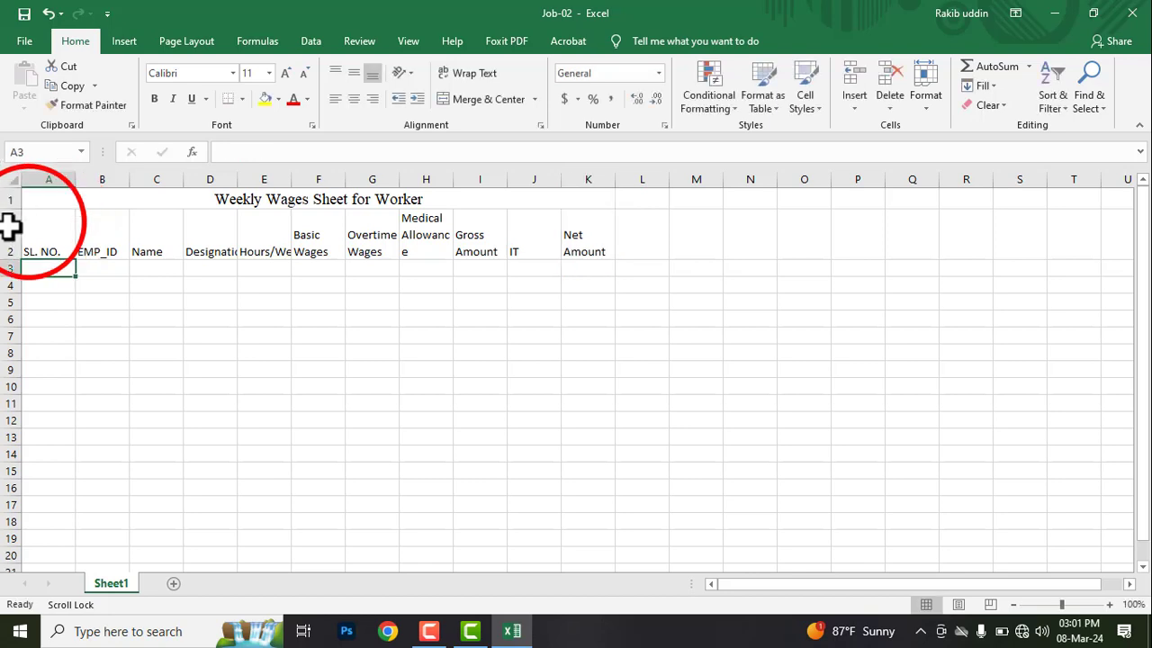
Center the A2:K2 headers horizontally and vertically, and widen columns D and K to fit.
{"action": "left_click_drag", "start_coordinate": [40, 239], "coordinate": [590, 232]}
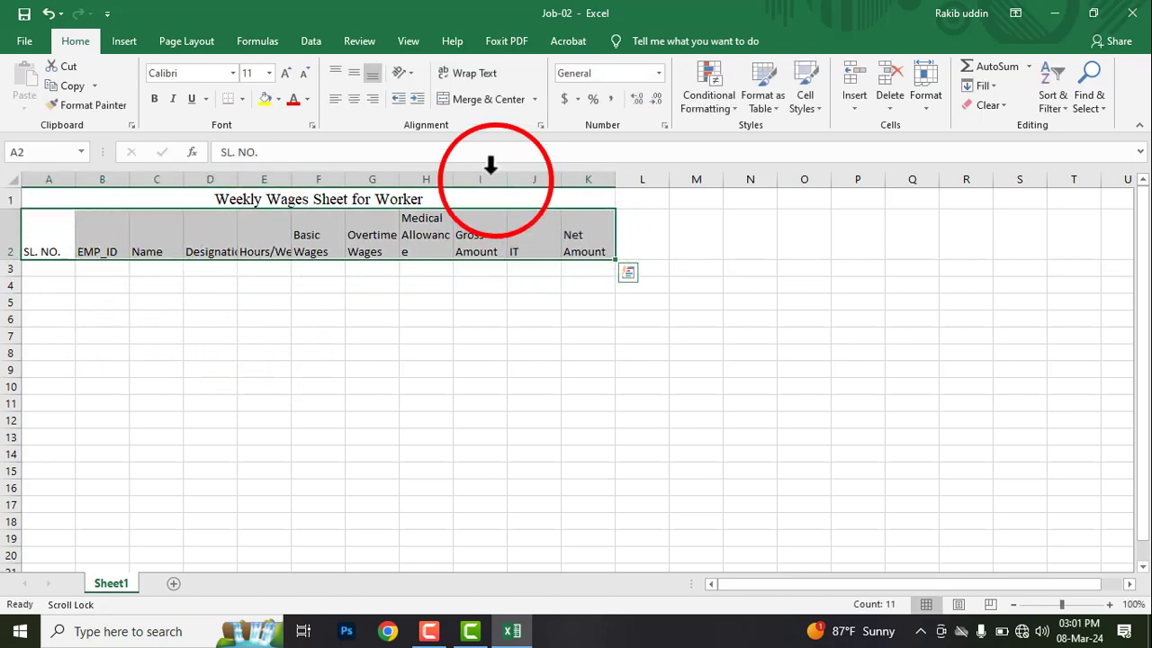
{"action": "left_click", "coordinate": [352, 100]}
{"action": "left_click", "coordinate": [353, 75]}
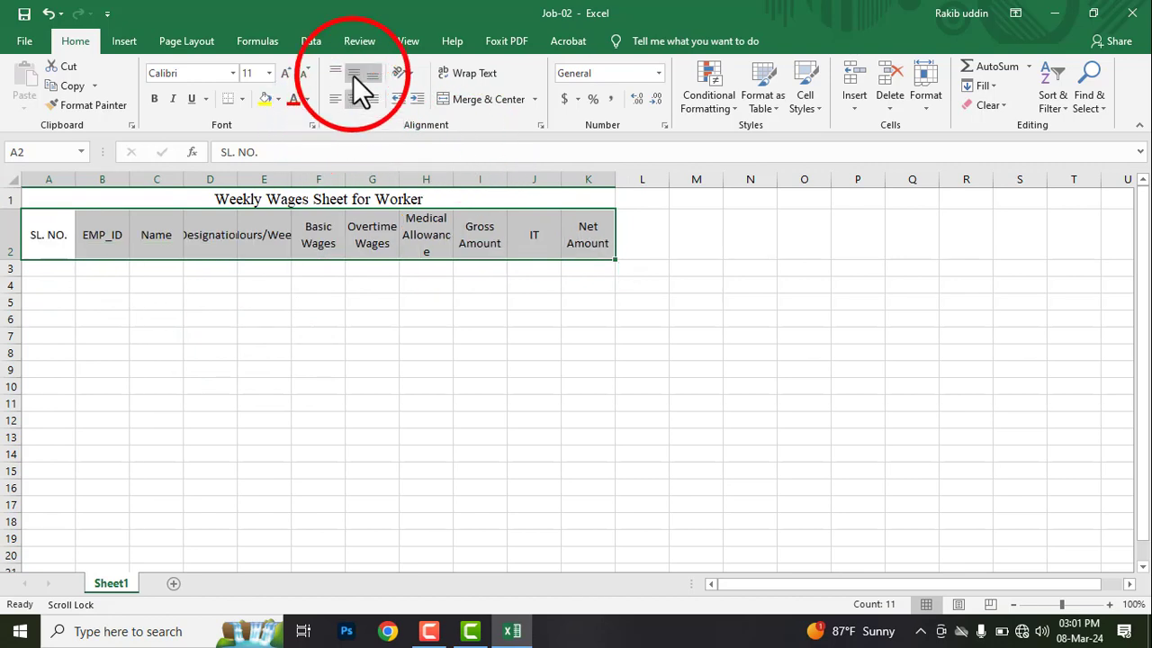
{"action": "left_click_drag", "start_coordinate": [238, 178], "coordinate": [587, 180]}
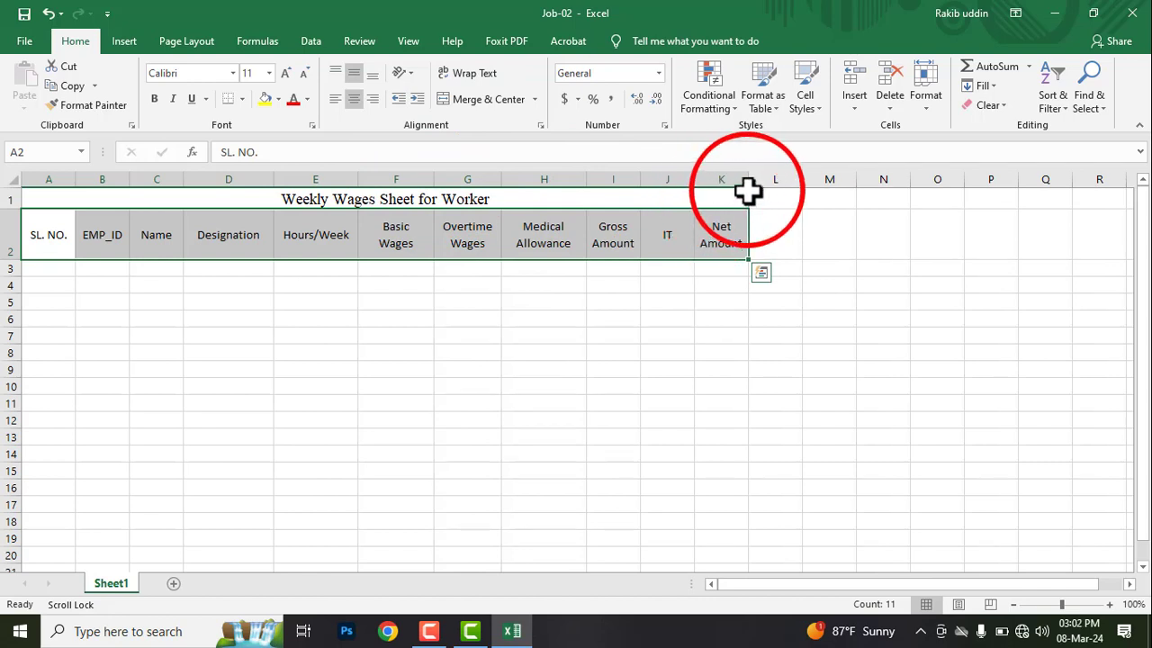
{"action": "left_click_drag", "start_coordinate": [748, 180], "coordinate": [761, 180]}
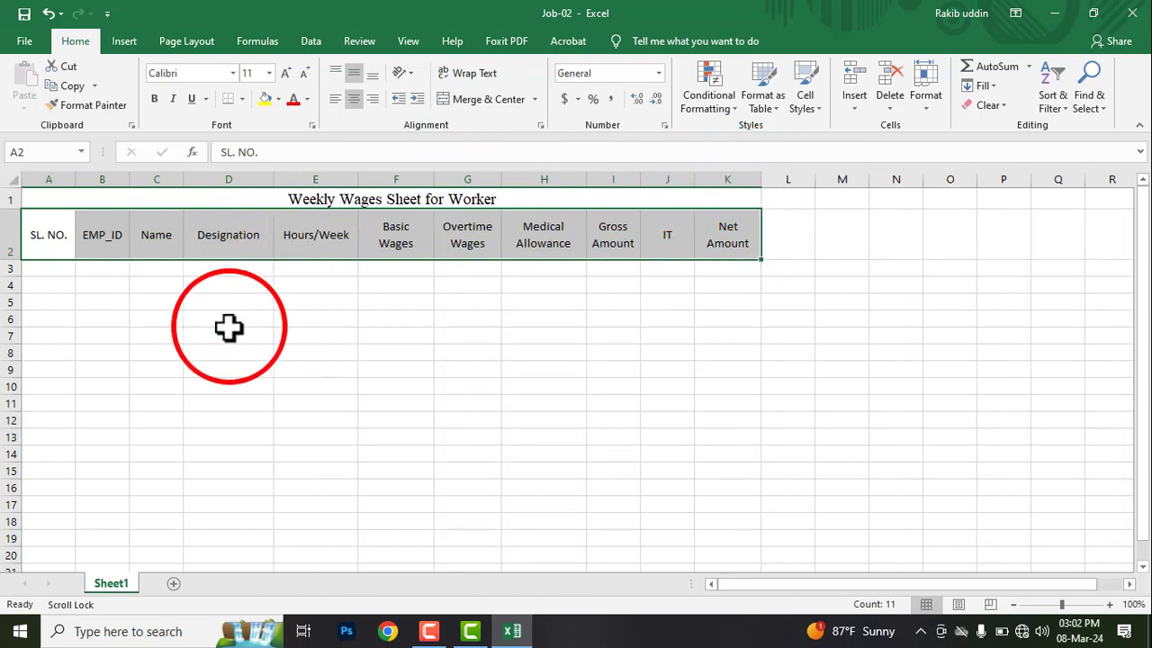
{"action": "left_click", "coordinate": [45, 270]}
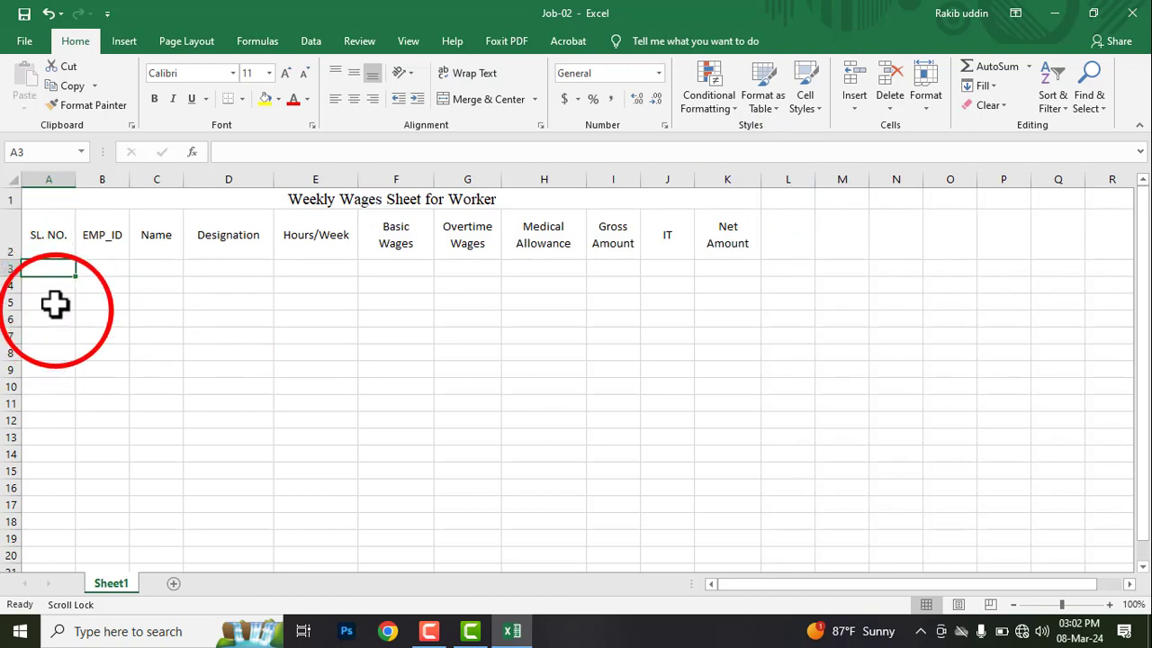
Give the serial number cells down column A the Text number format.
{"action": "type", "text": "01"}
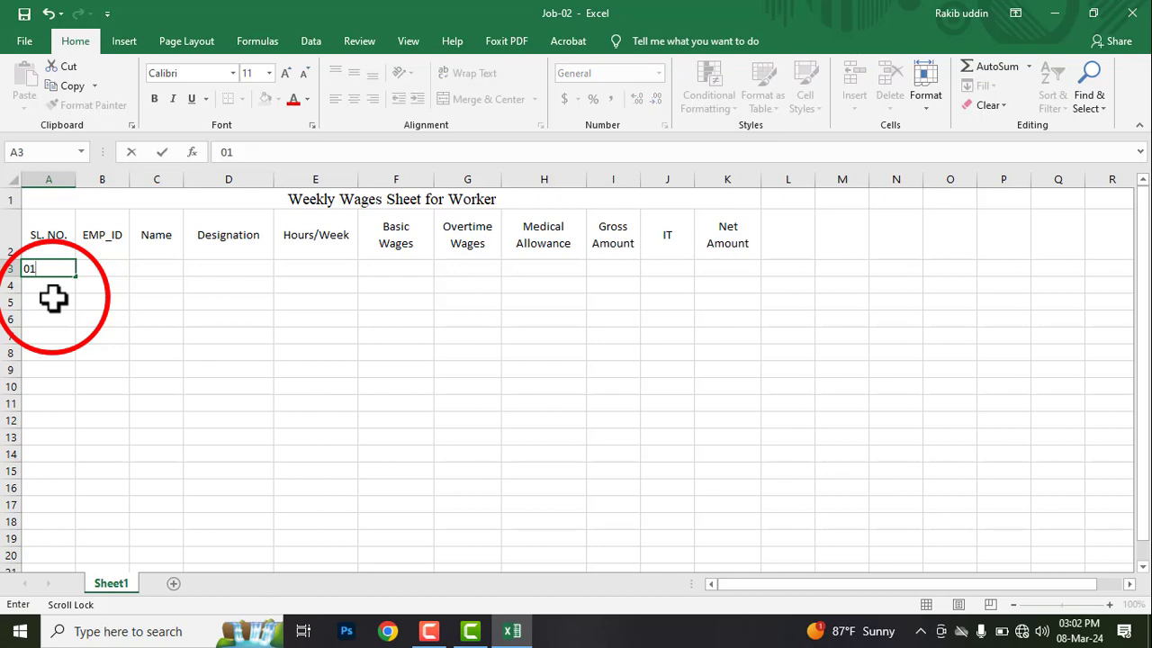
{"action": "key", "text": "Return"}
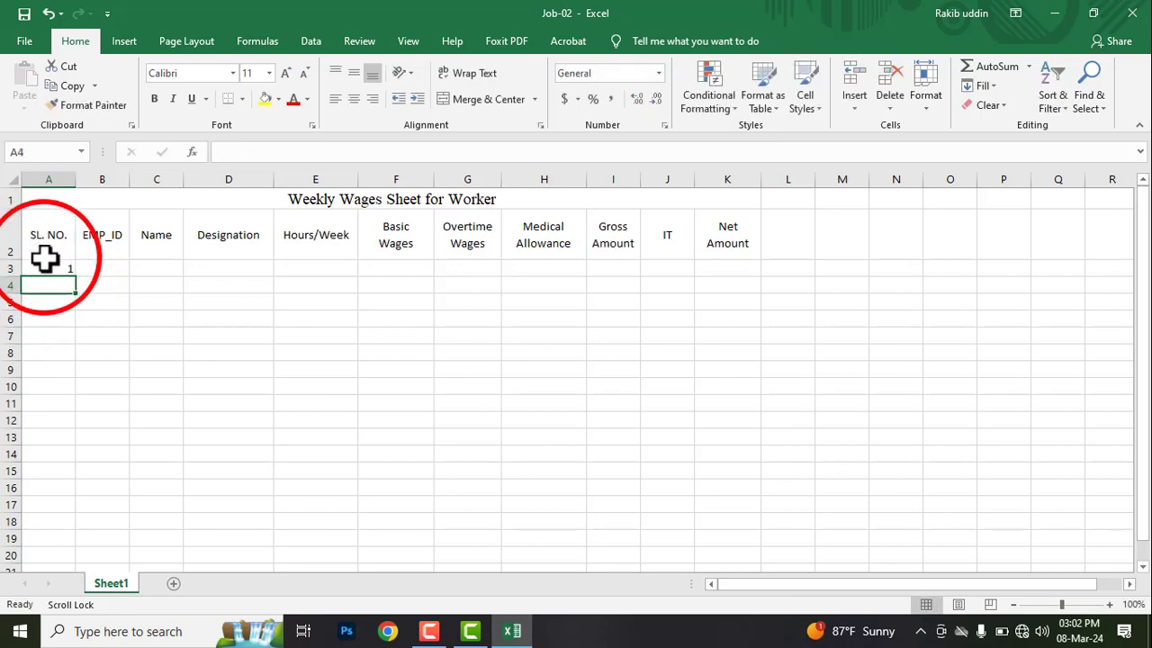
{"action": "left_click", "coordinate": [45, 262]}
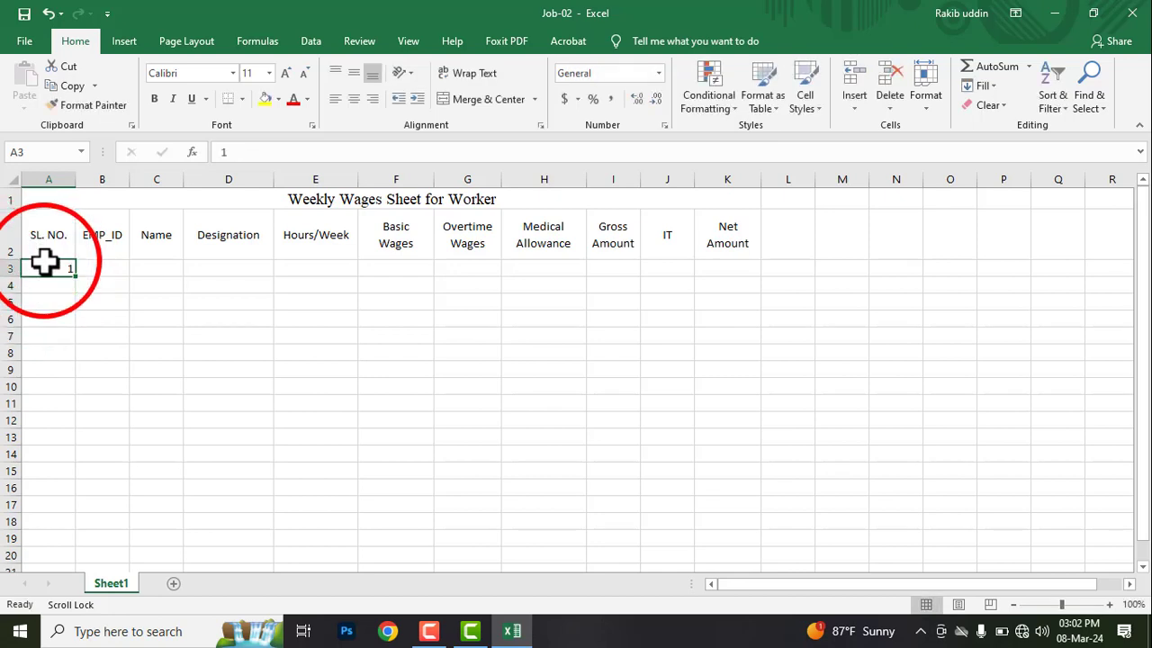
{"action": "left_click_drag", "start_coordinate": [54, 265], "coordinate": [36, 536]}
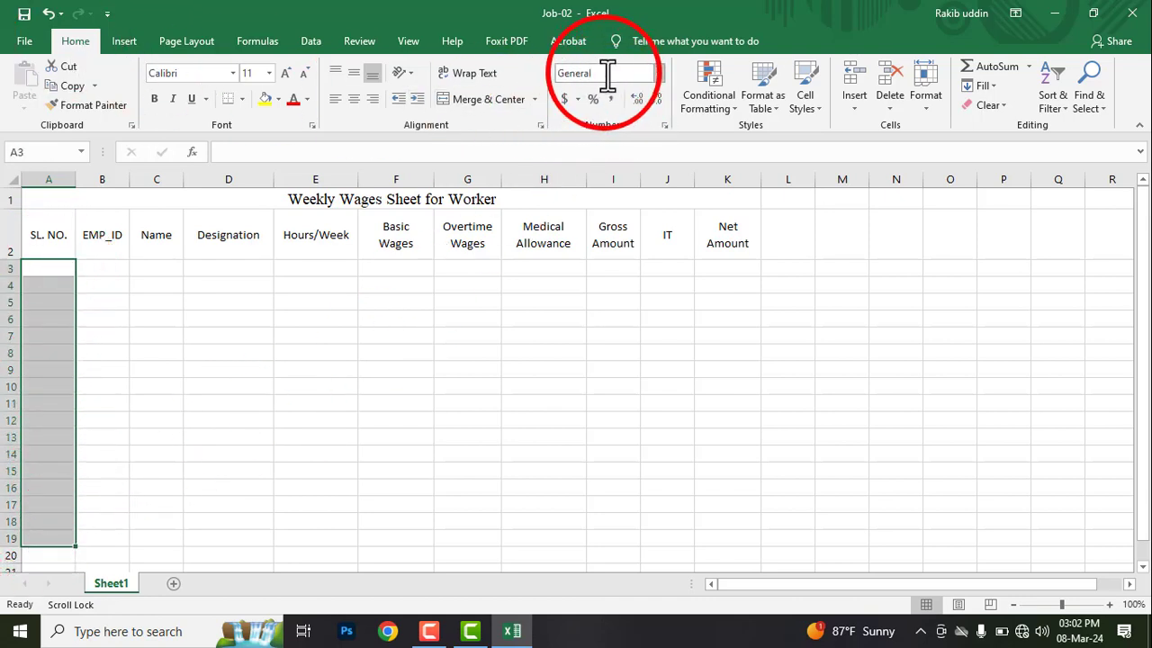
{"action": "left_click", "coordinate": [659, 73]}
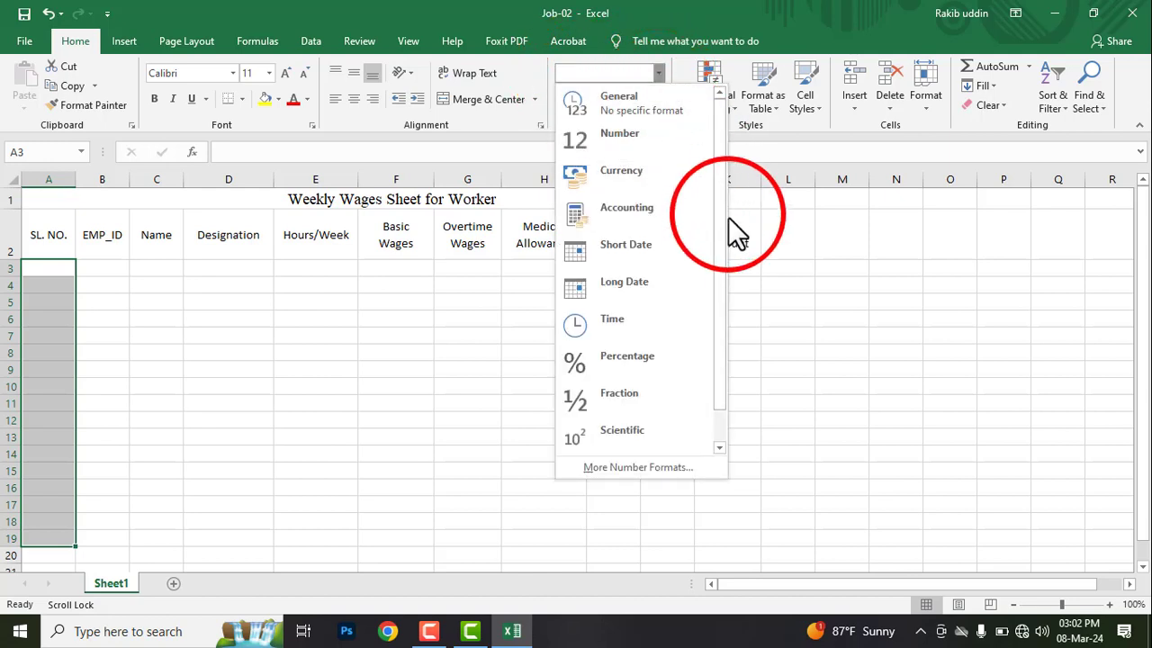
{"action": "scroll", "coordinate": [723, 261], "scroll_direction": "down", "scroll_amount": 1}
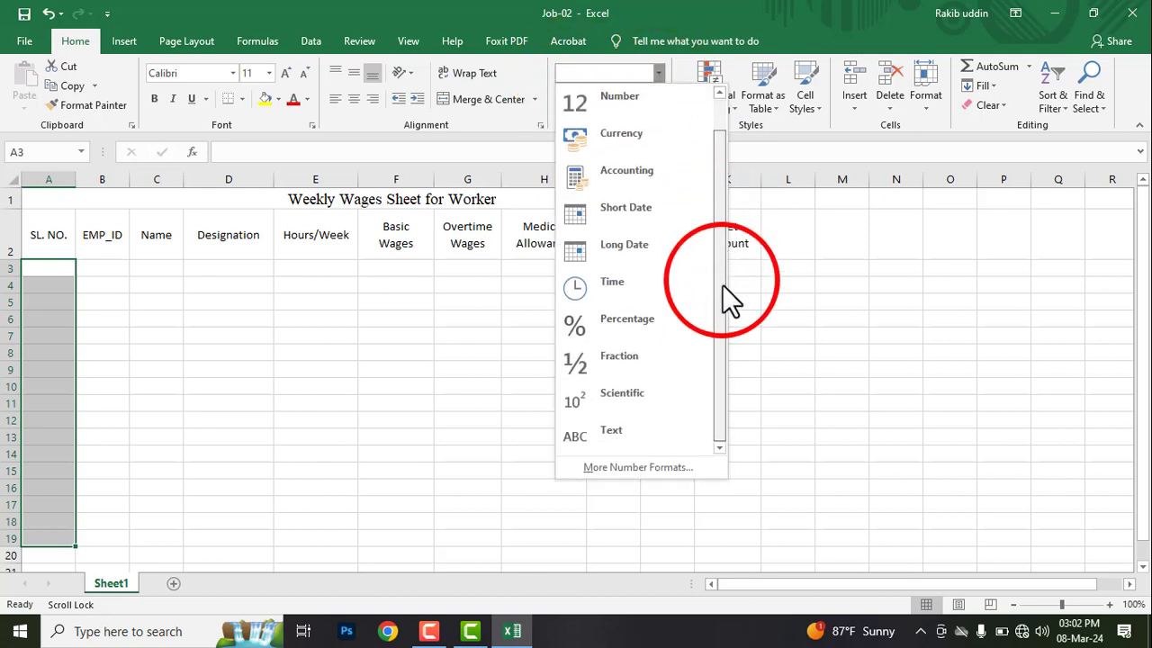
{"action": "left_click", "coordinate": [583, 438]}
Enter serials 01 and 02 in A3 and A4 with leading zeros kept.
{"action": "left_click", "coordinate": [51, 271]}
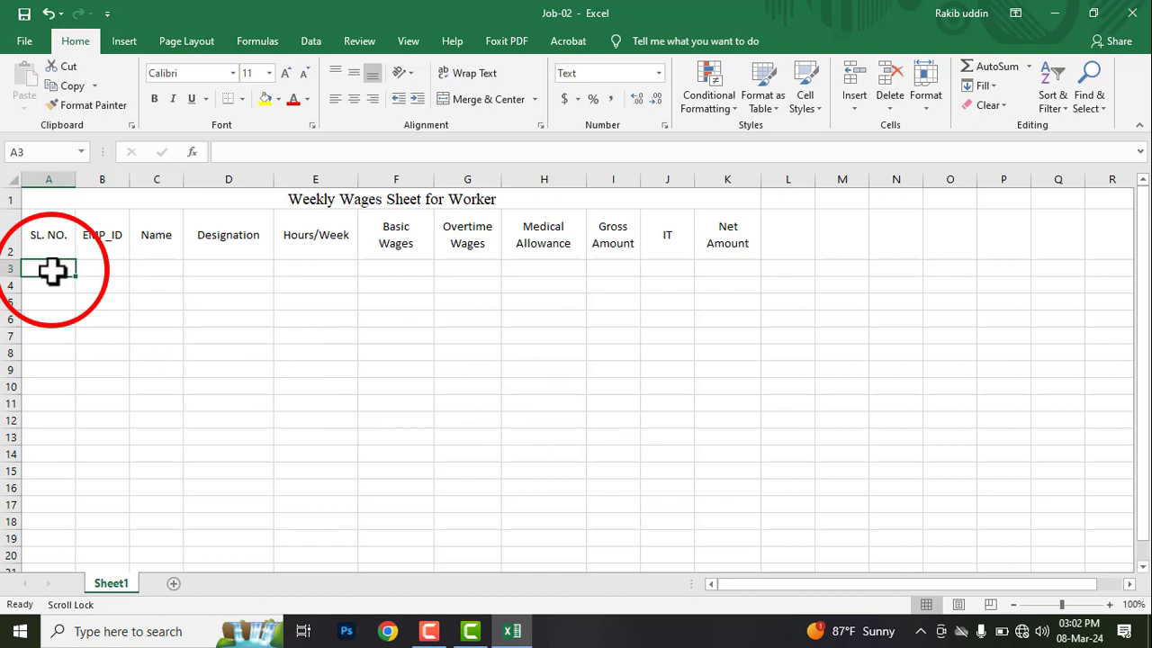
{"action": "type", "text": "01"}
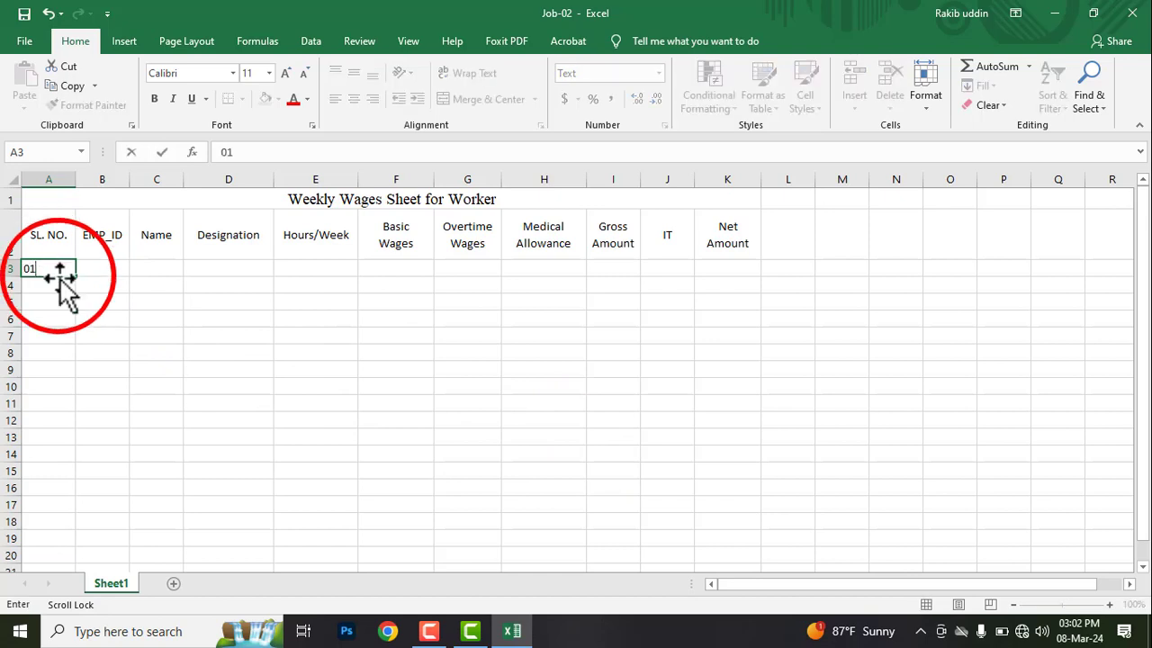
{"action": "key", "text": "Return"}
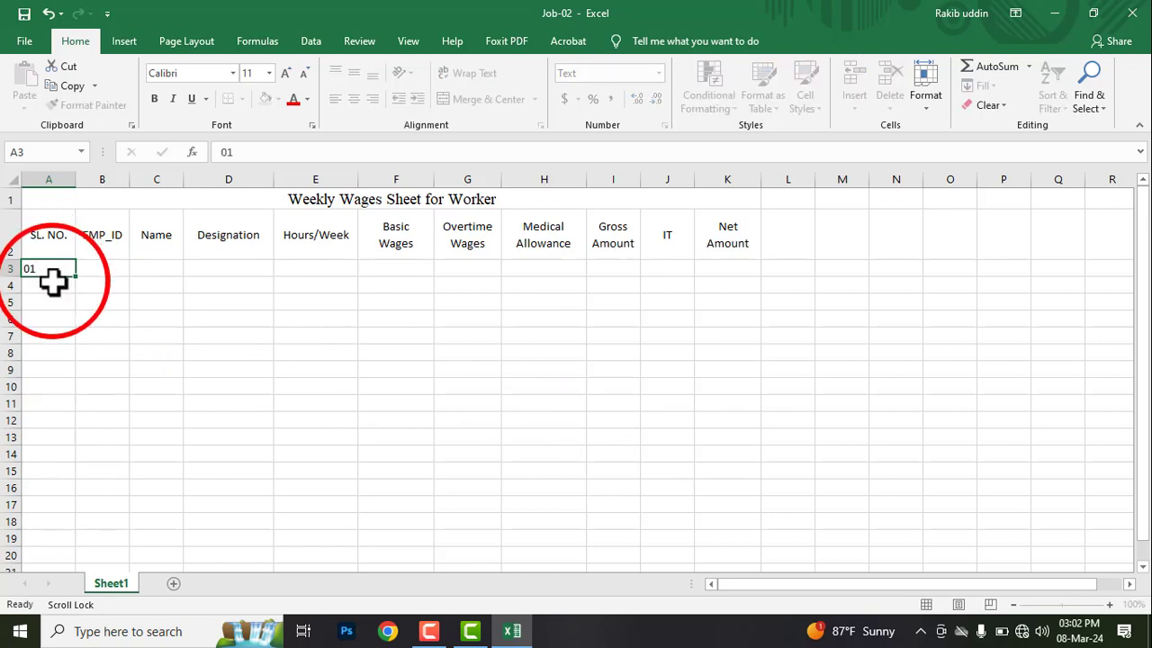
{"action": "type", "text": "02"}
{"action": "left_click", "coordinate": [54, 282]}
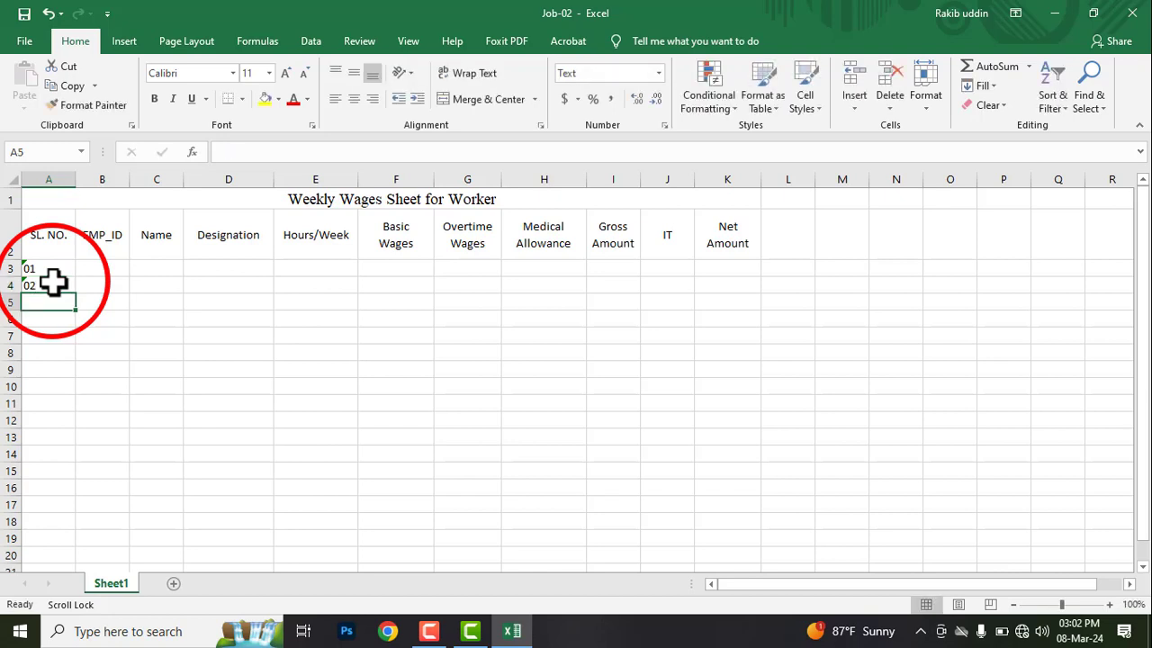
Fill serials 01 to 10 down A3:A12 from the first two cells, and widen column B.
{"action": "left_click", "coordinate": [54, 269]}
{"action": "left_click_drag", "start_coordinate": [54, 268], "coordinate": [51, 286]}
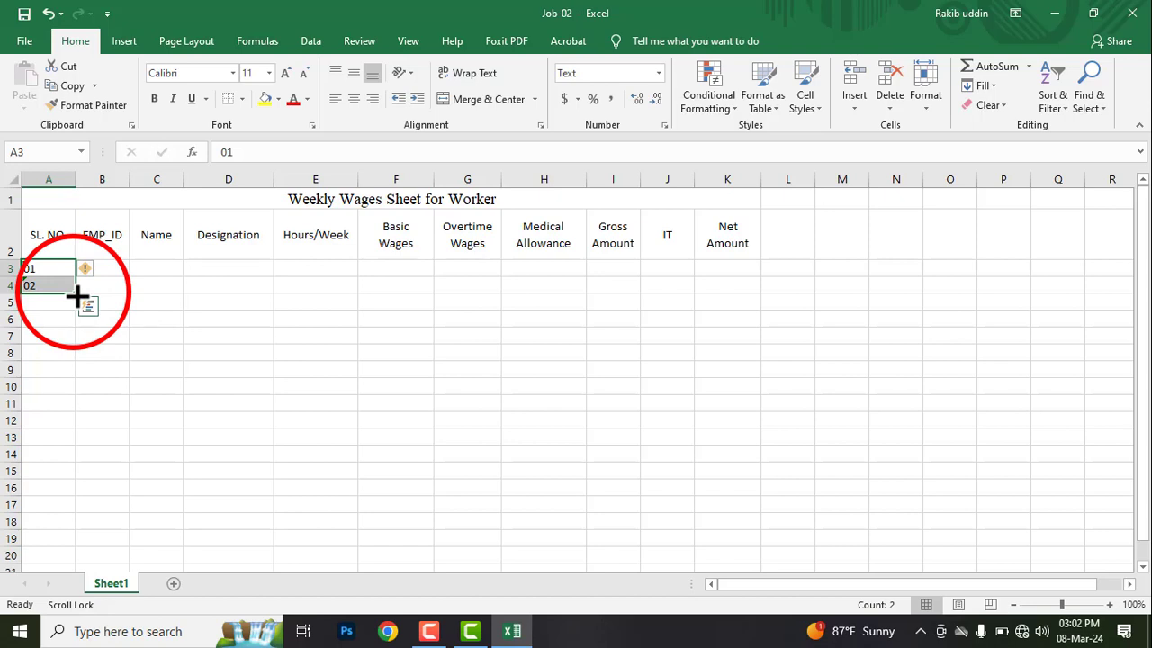
{"action": "left_click_drag", "start_coordinate": [76, 294], "coordinate": [69, 438]}
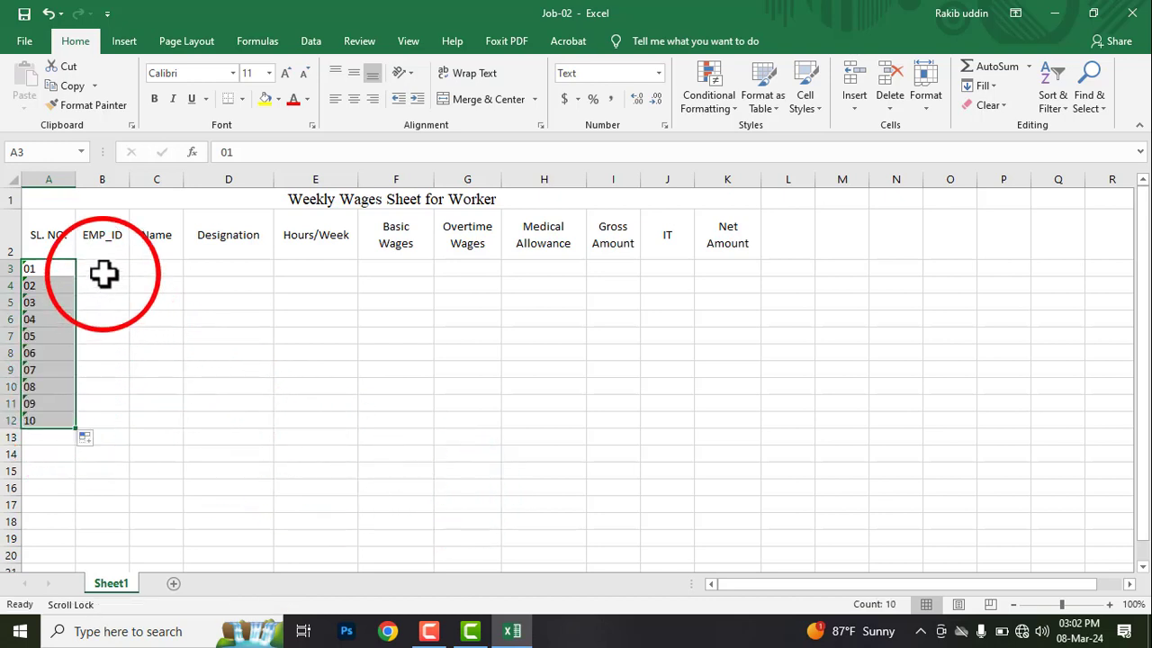
{"action": "left_click_drag", "start_coordinate": [129, 179], "coordinate": [148, 179]}
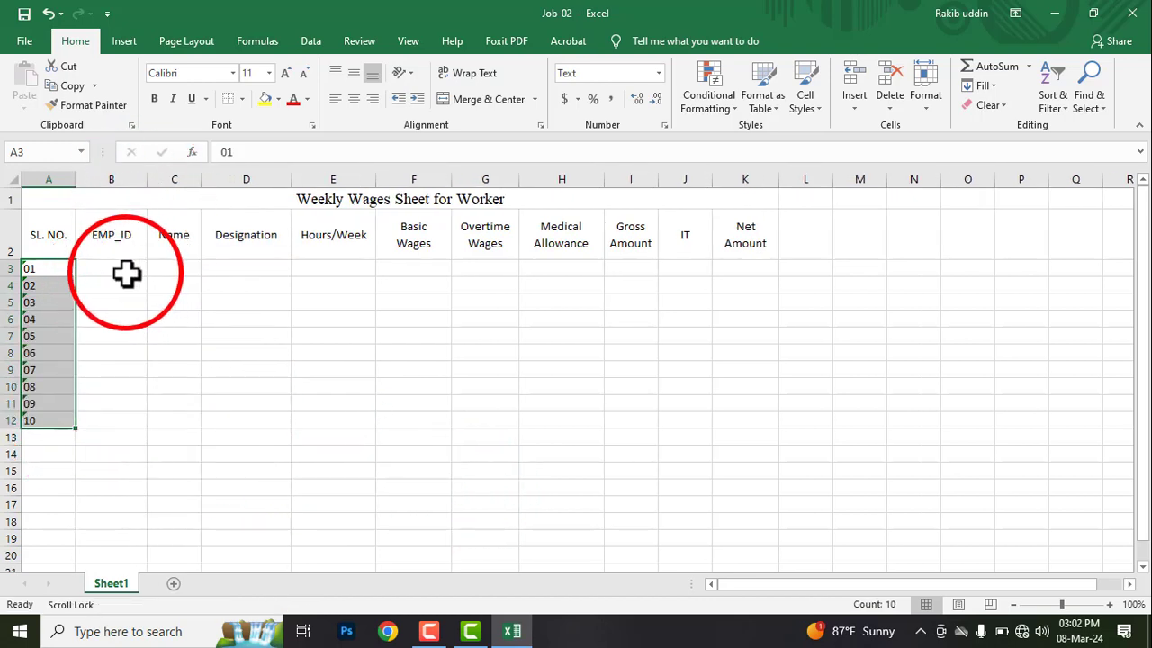
{"action": "left_click", "coordinate": [126, 274]}
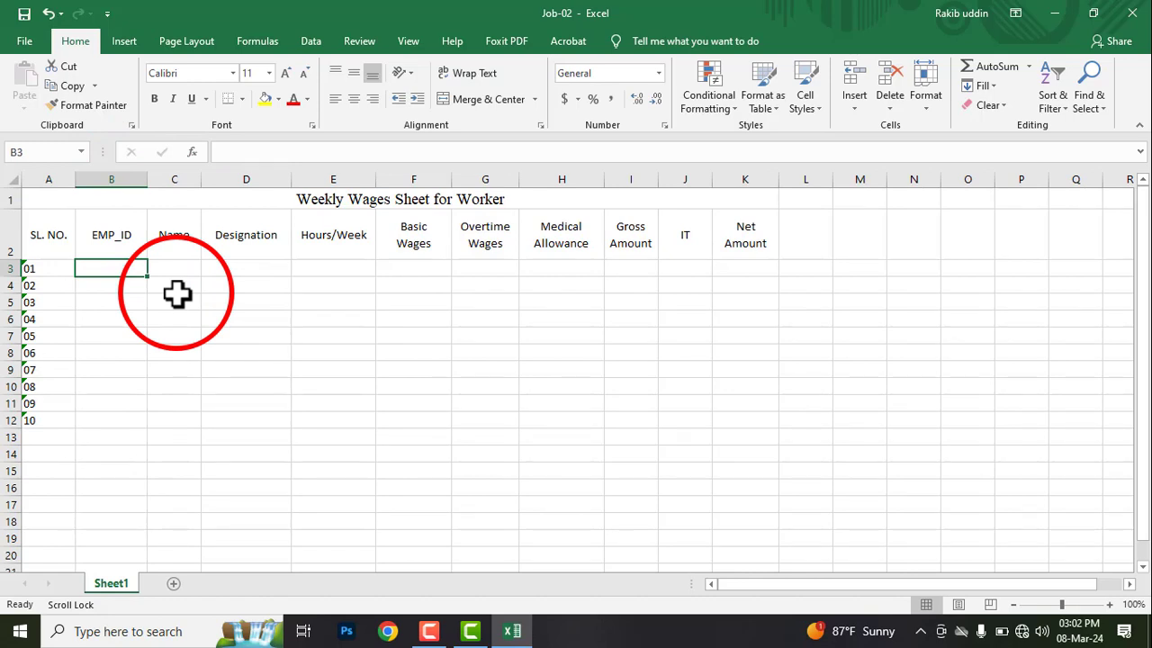
{"action": "key", "text": "alt+Tab"}
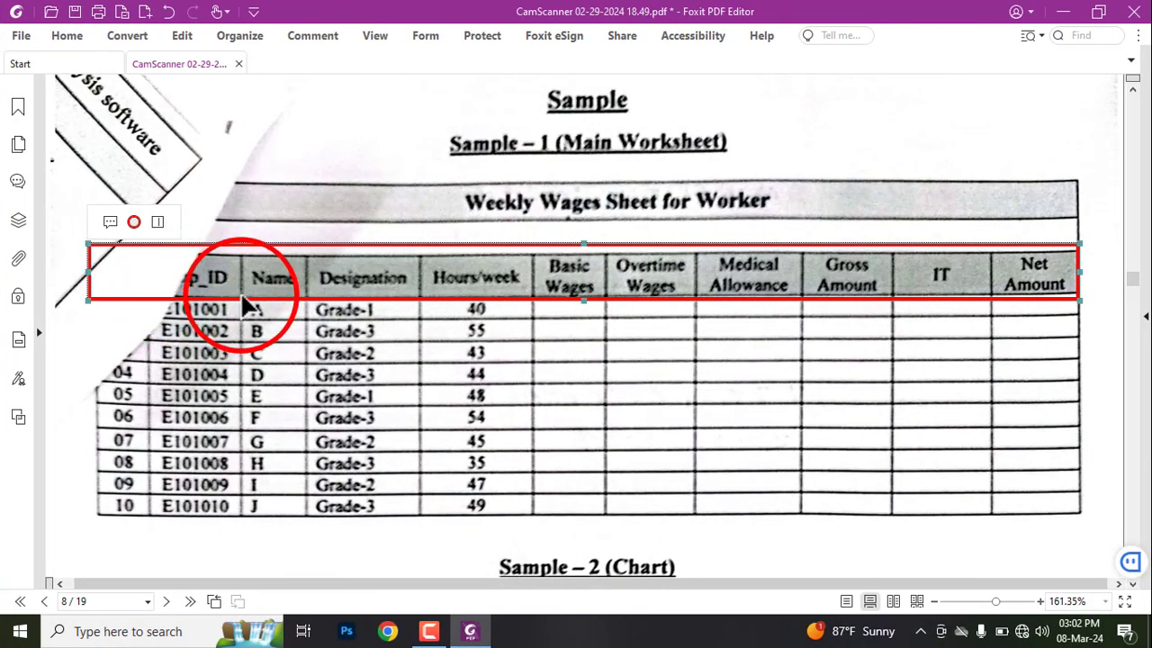
{"action": "scroll", "coordinate": [267, 290], "scroll_direction": "up", "scroll_amount": 10}
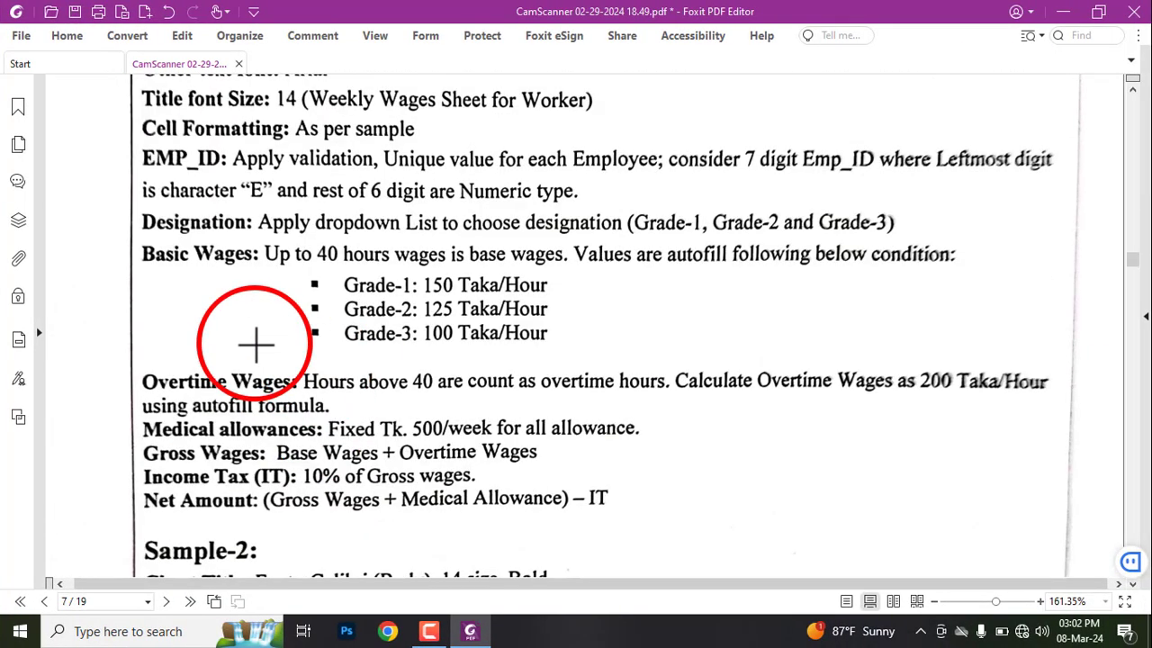
{"action": "scroll", "coordinate": [249, 341], "scroll_direction": "up", "scroll_amount": 2}
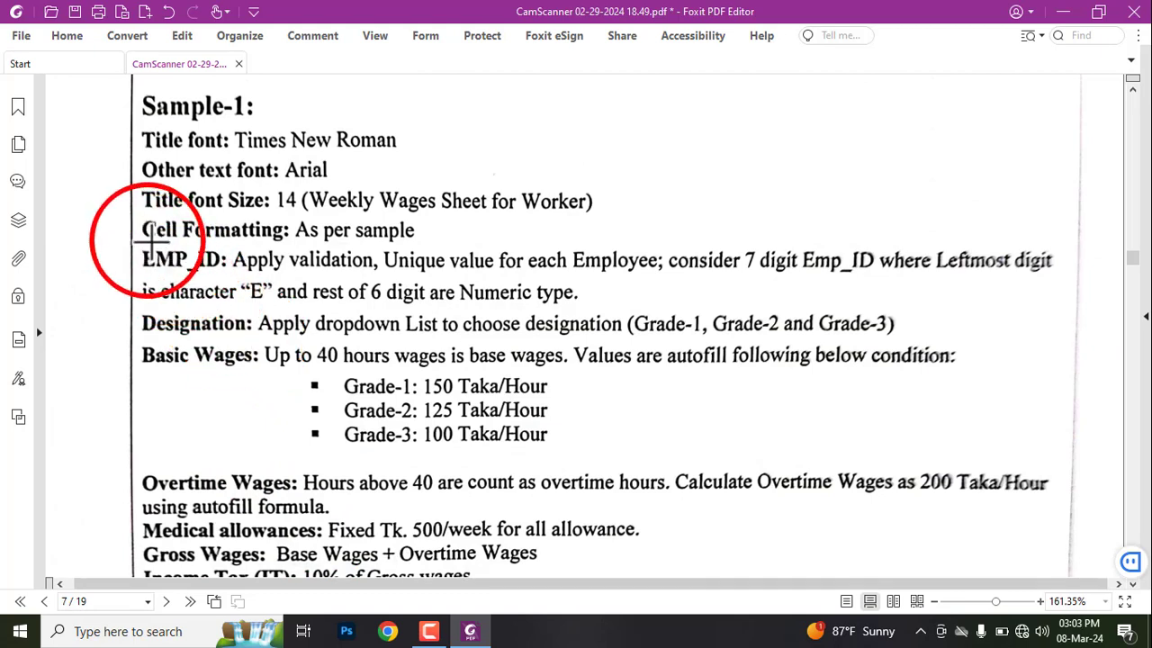
{"action": "mouse_move", "coordinate": [124, 245]}
{"action": "left_mouse_down"}
{"action": "mouse_move", "coordinate": [198, 278]}
{"action": "mouse_move", "coordinate": [668, 285]}
{"action": "left_mouse_up"}
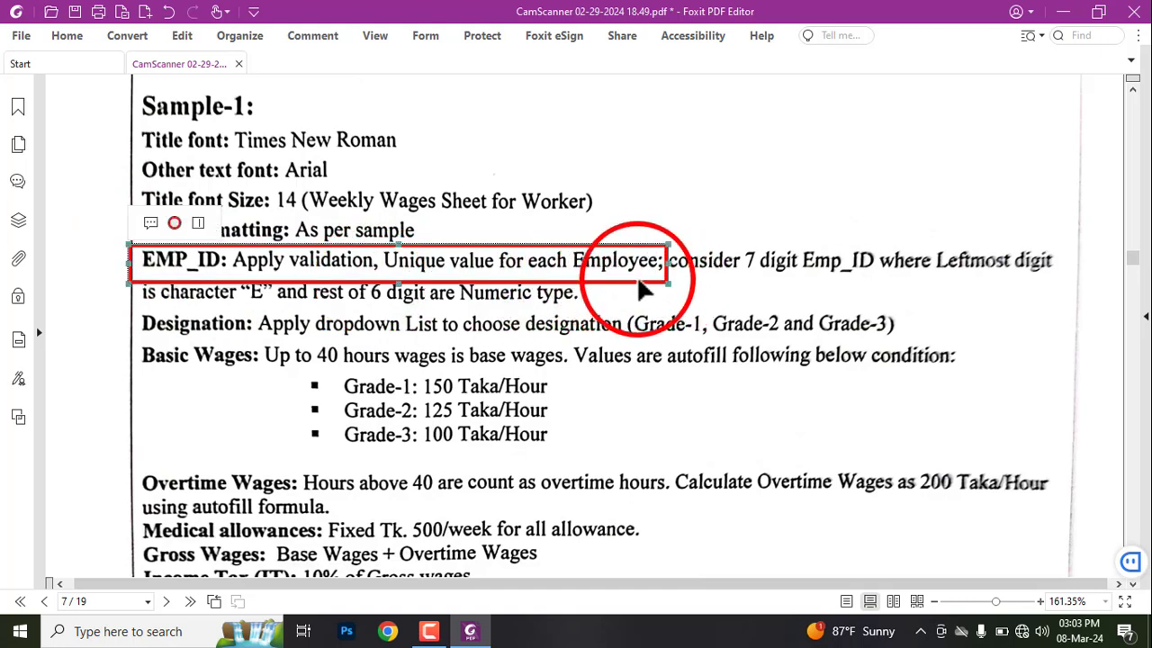
{"action": "key", "text": "Delete"}
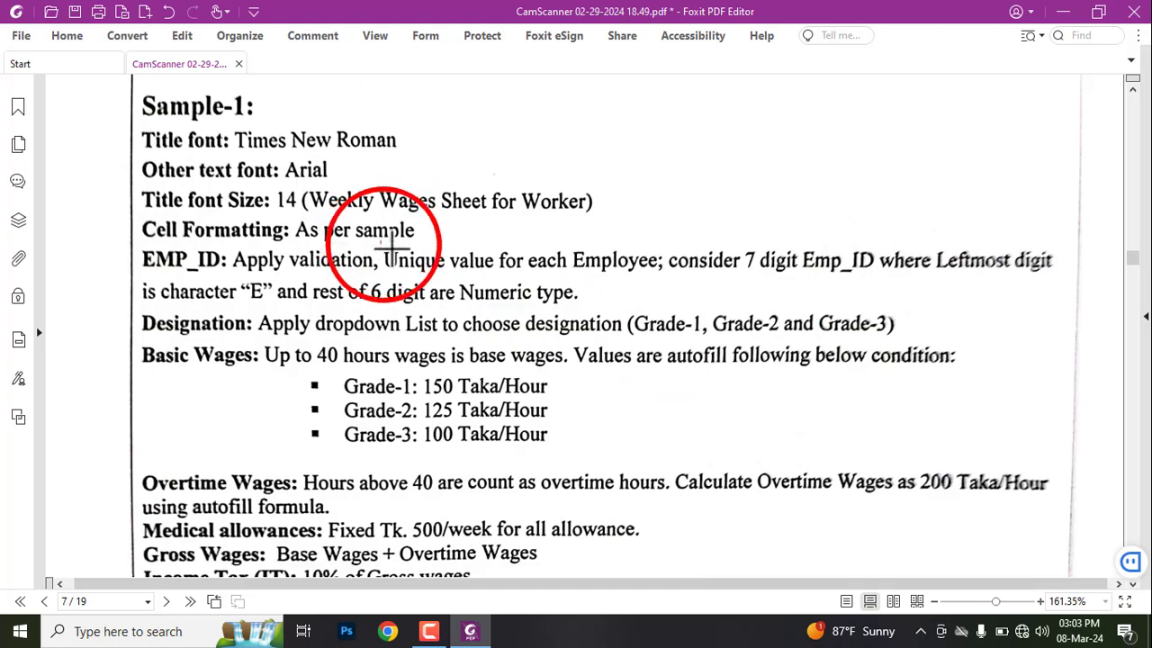
{"action": "left_click_drag", "start_coordinate": [380, 245], "coordinate": [551, 274]}
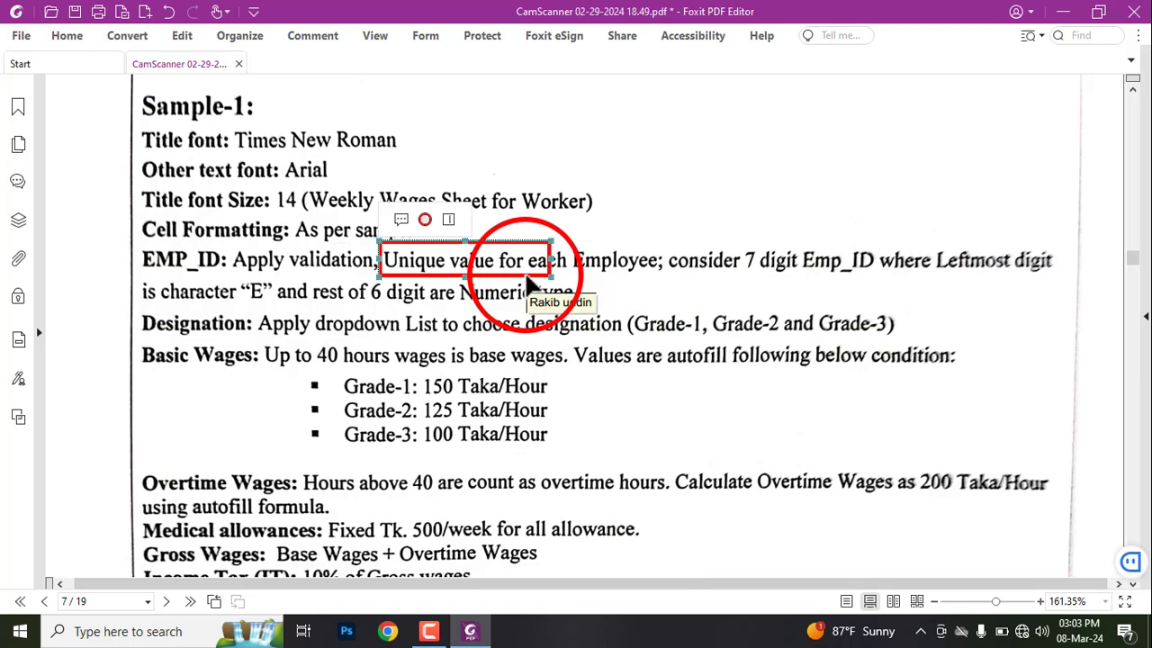
{"action": "key", "text": "Delete"}
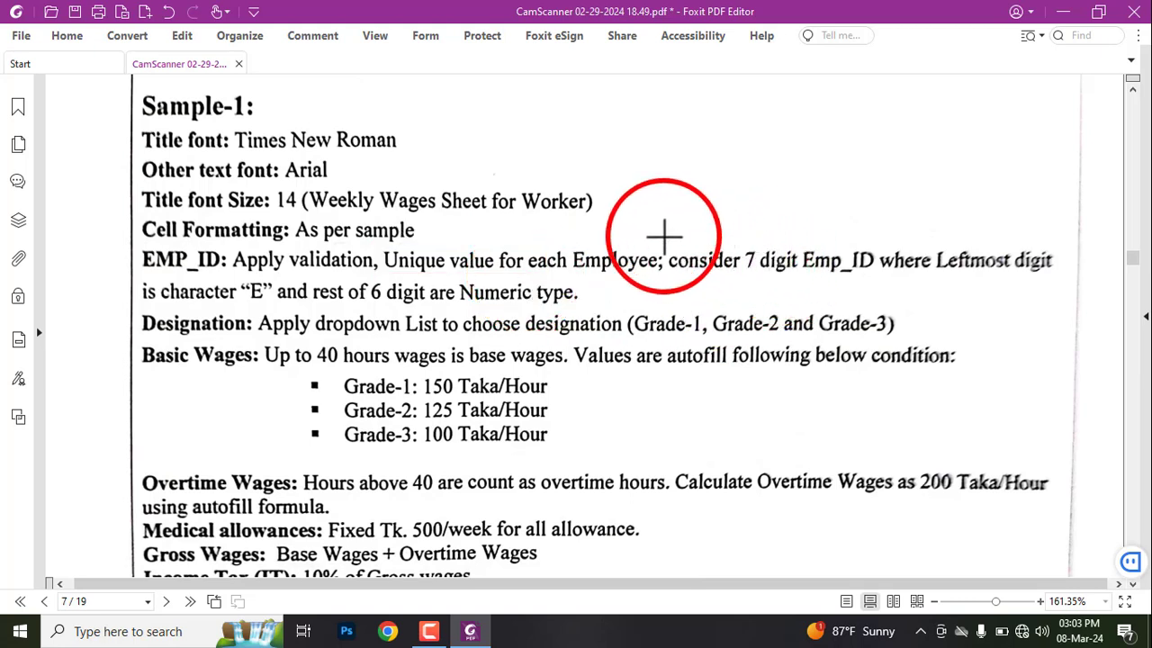
{"action": "left_click_drag", "start_coordinate": [663, 234], "coordinate": [887, 281]}
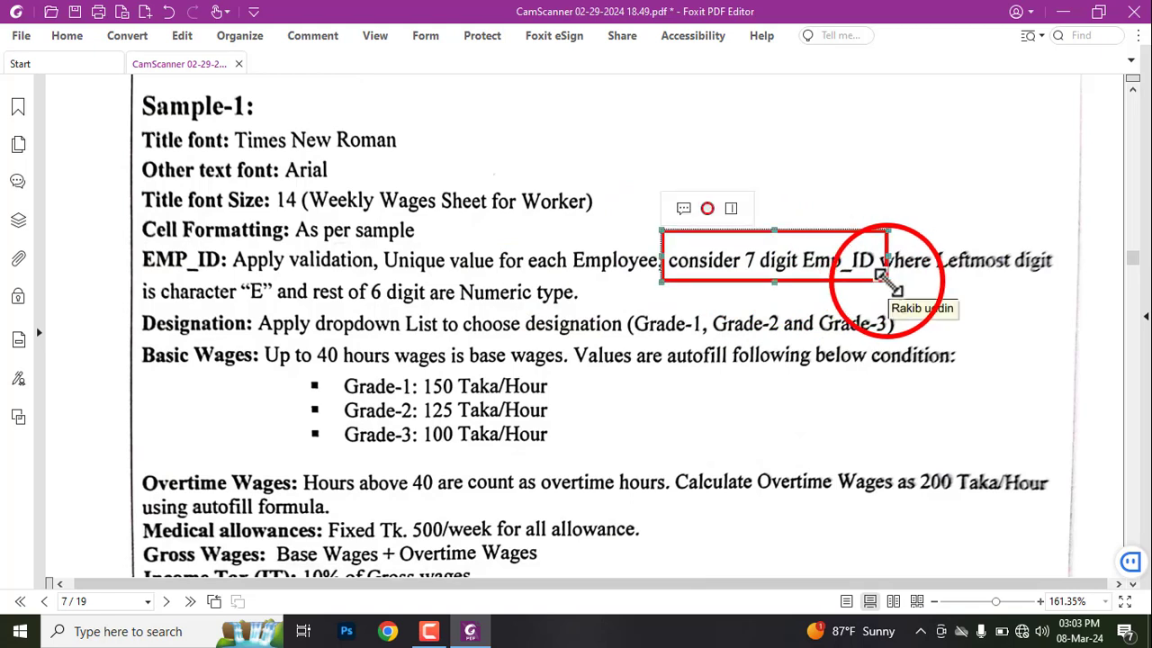
{"action": "key", "text": "Delete"}
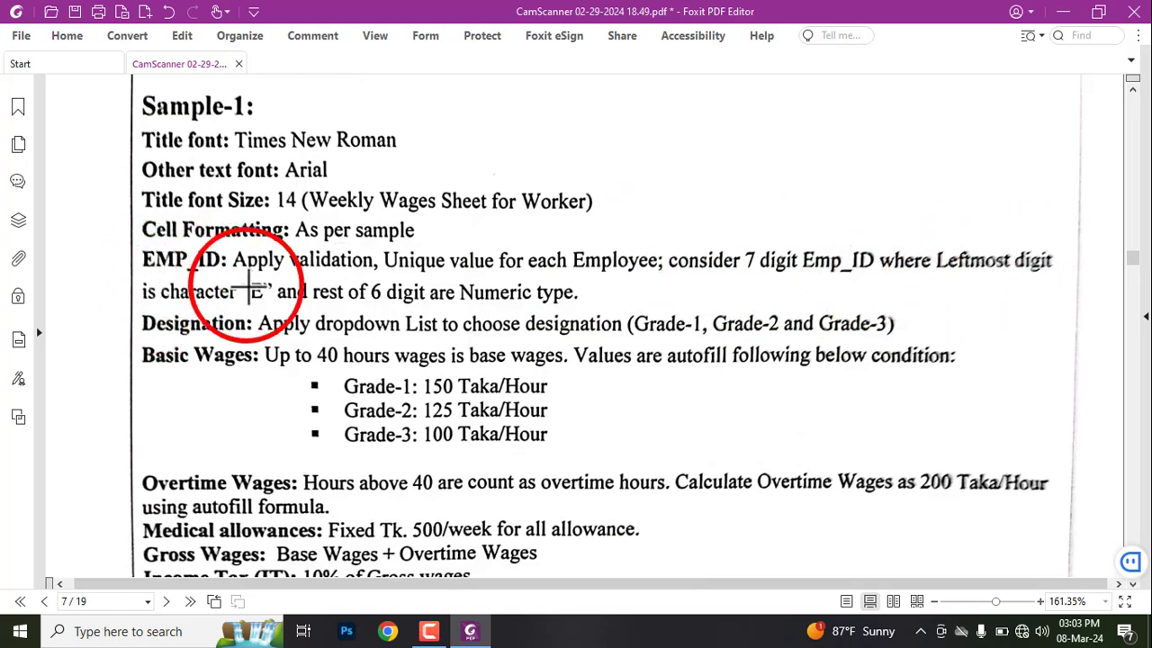
{"action": "left_click_drag", "start_coordinate": [234, 278], "coordinate": [272, 306]}
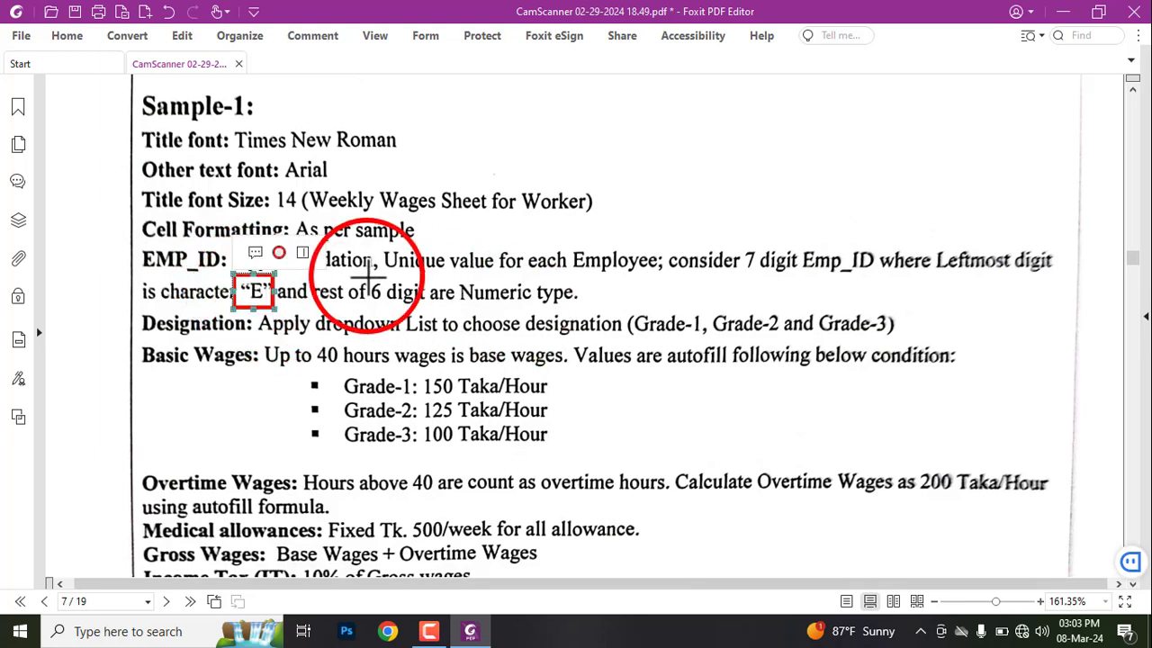
{"action": "mouse_move", "coordinate": [365, 278]}
{"action": "left_mouse_down"}
{"action": "mouse_move", "coordinate": [390, 306]}
{"action": "mouse_move", "coordinate": [599, 312]}
{"action": "left_mouse_up"}
{"action": "key", "text": "Delete"}
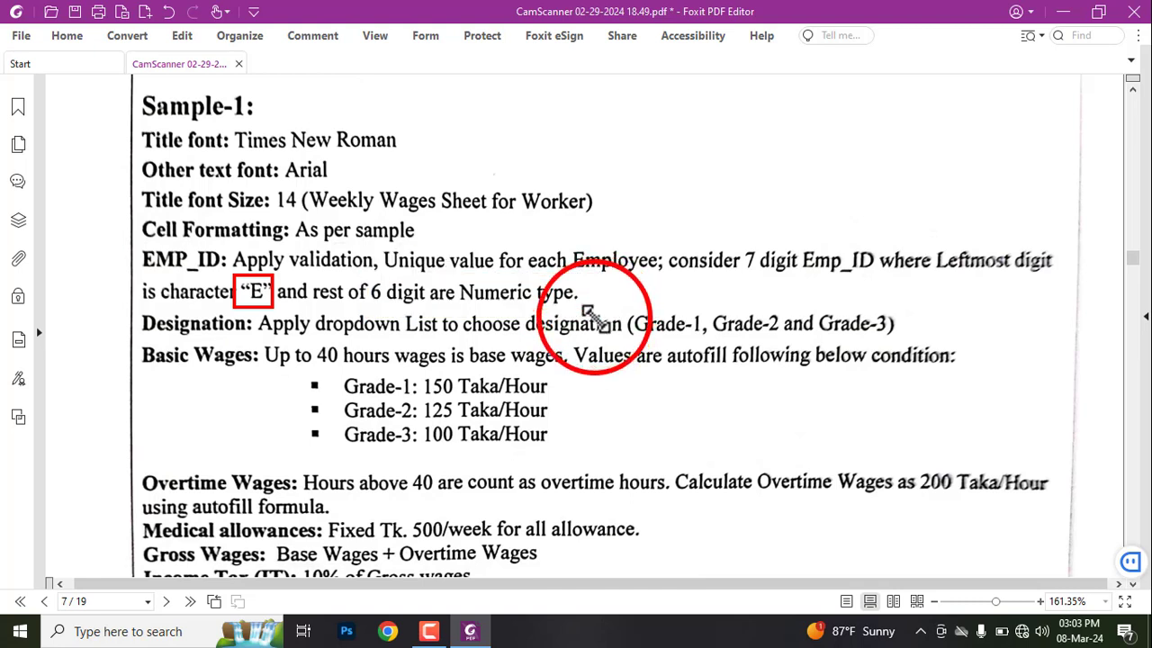
{"action": "left_click", "coordinate": [239, 295]}
{"action": "key", "text": "Delete"}
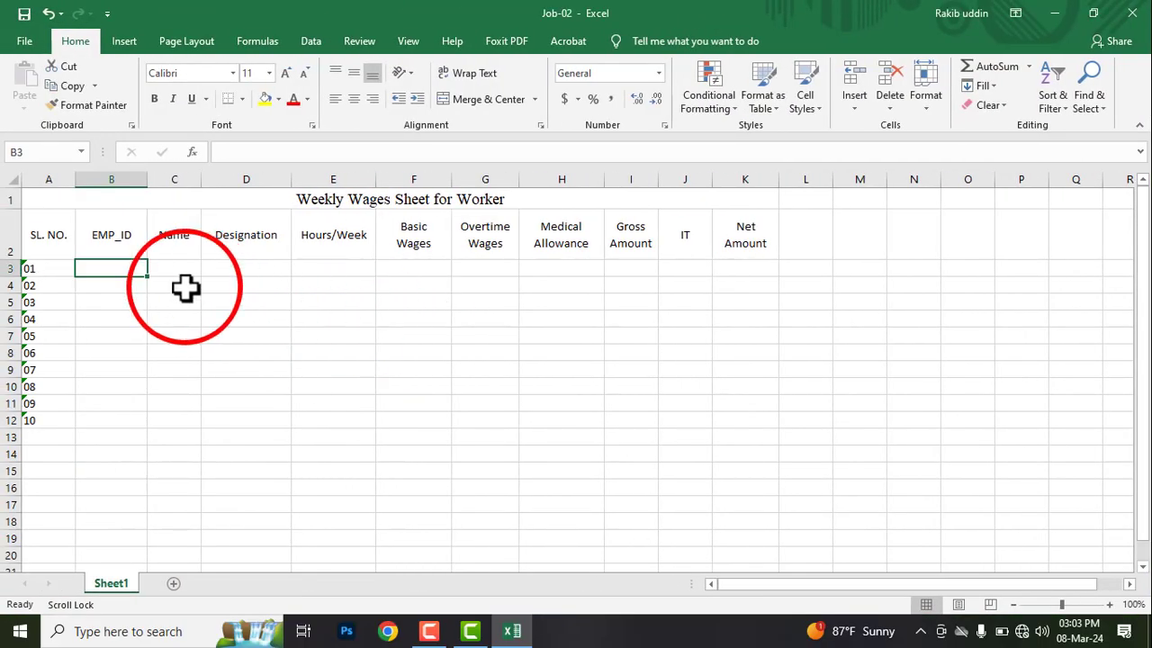
Enter E101001 in B3, fit column B, and fill IDs down to E101010 in B12.
{"action": "type", "text": "E"}
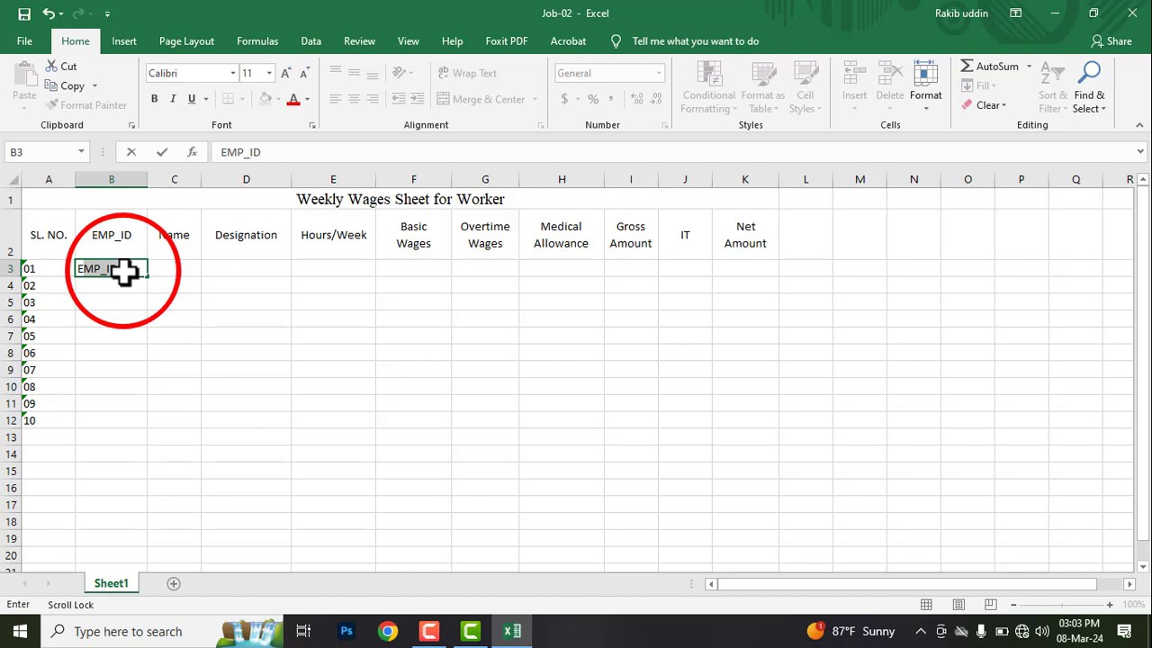
{"action": "type", "text": "1"}
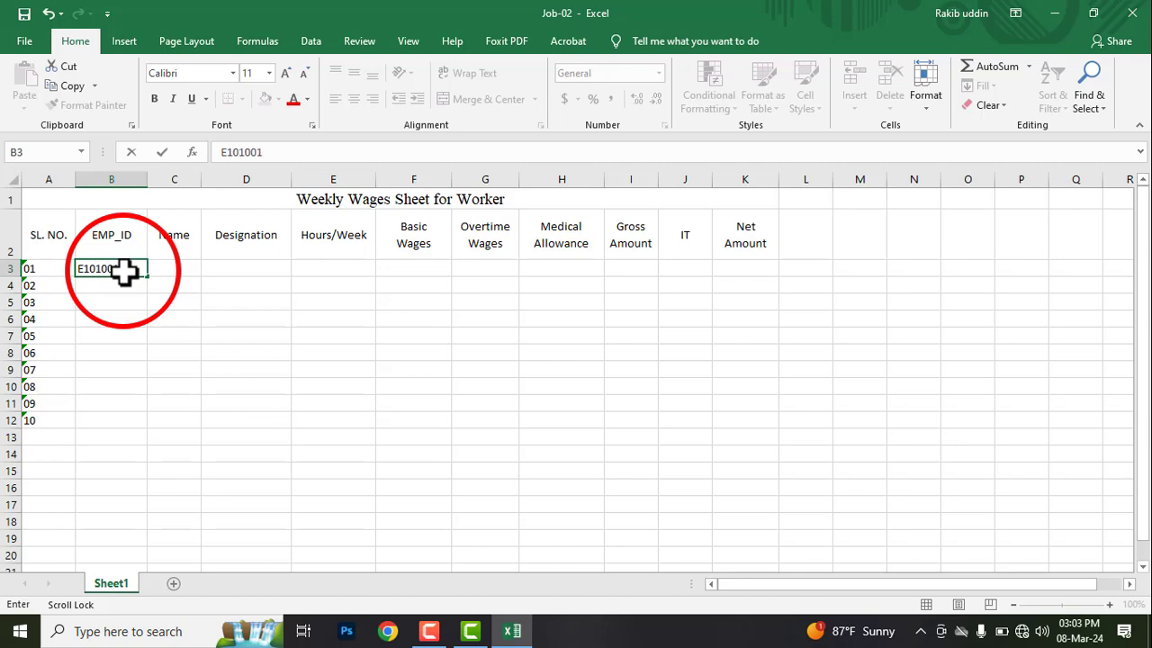
{"action": "type", "text": "01001"}
{"action": "key", "text": "Return"}
{"action": "left_click", "coordinate": [112, 268]}
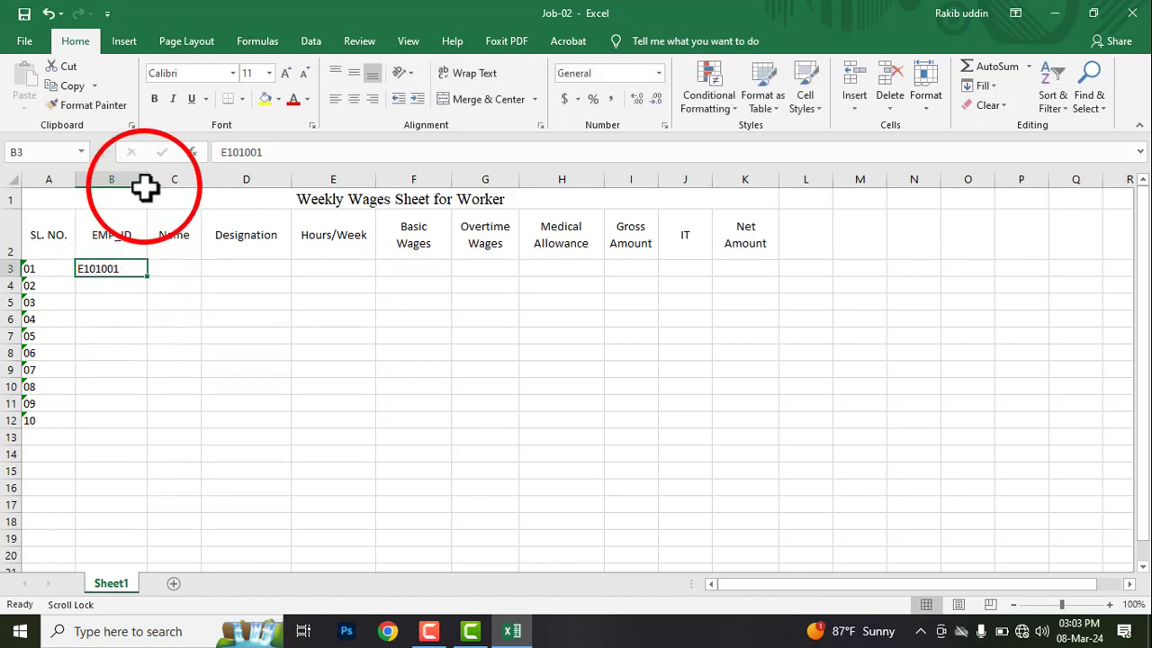
{"action": "left_click_drag", "start_coordinate": [146, 182], "coordinate": [141, 184]}
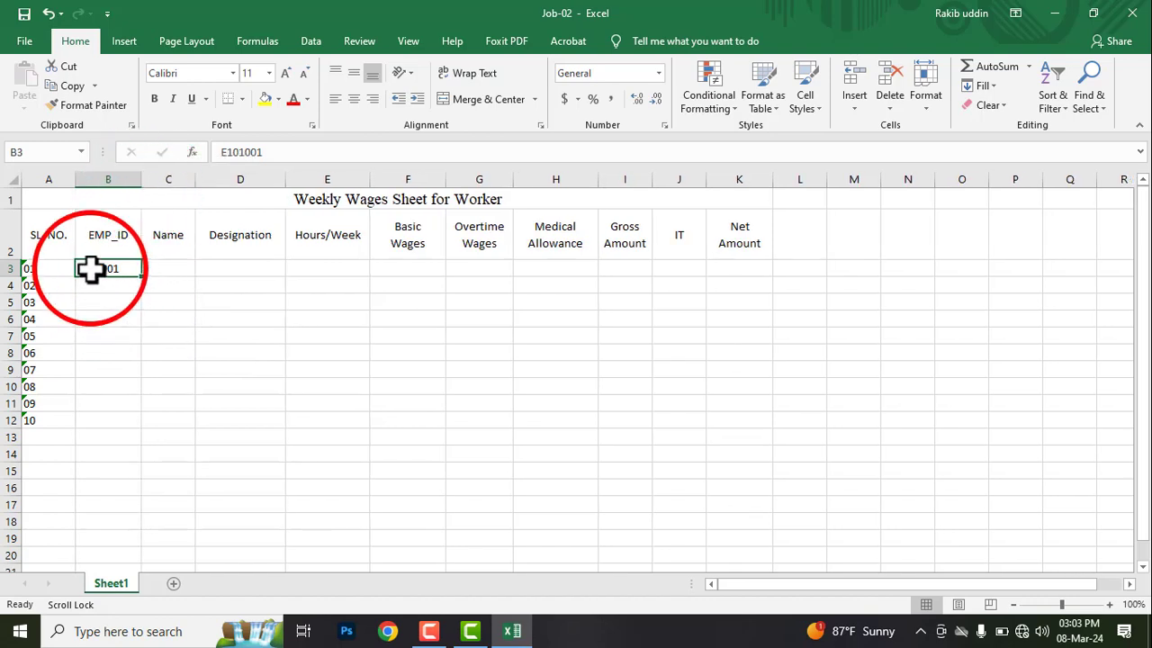
{"action": "left_click_drag", "start_coordinate": [142, 277], "coordinate": [134, 436]}
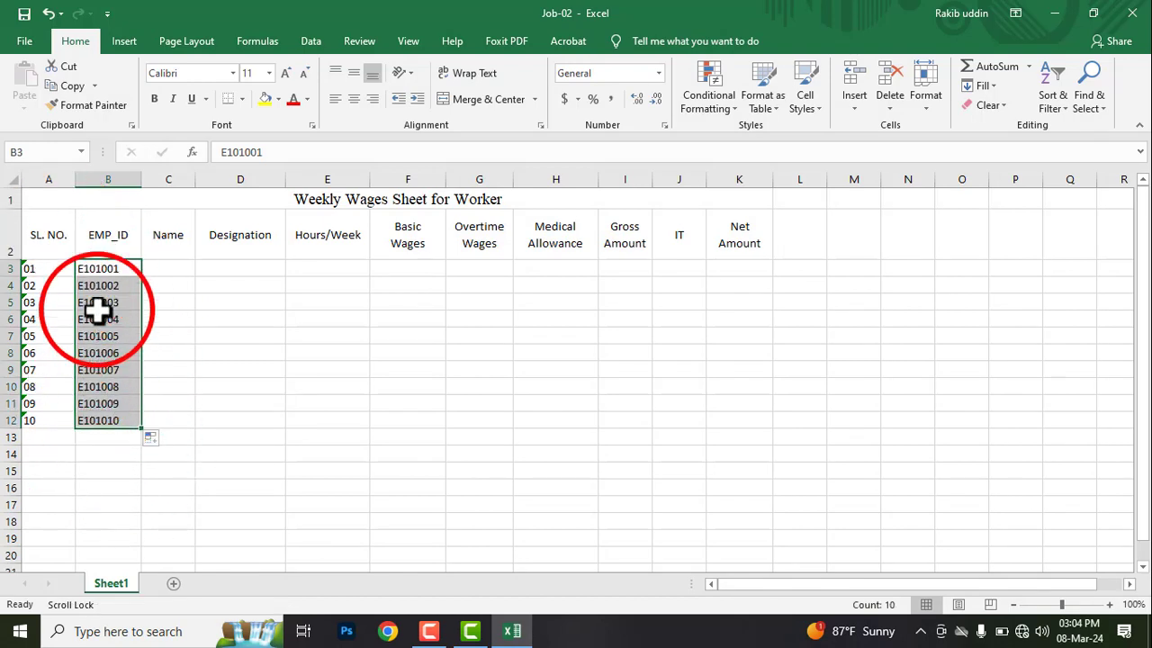
{"action": "left_click", "coordinate": [129, 465]}
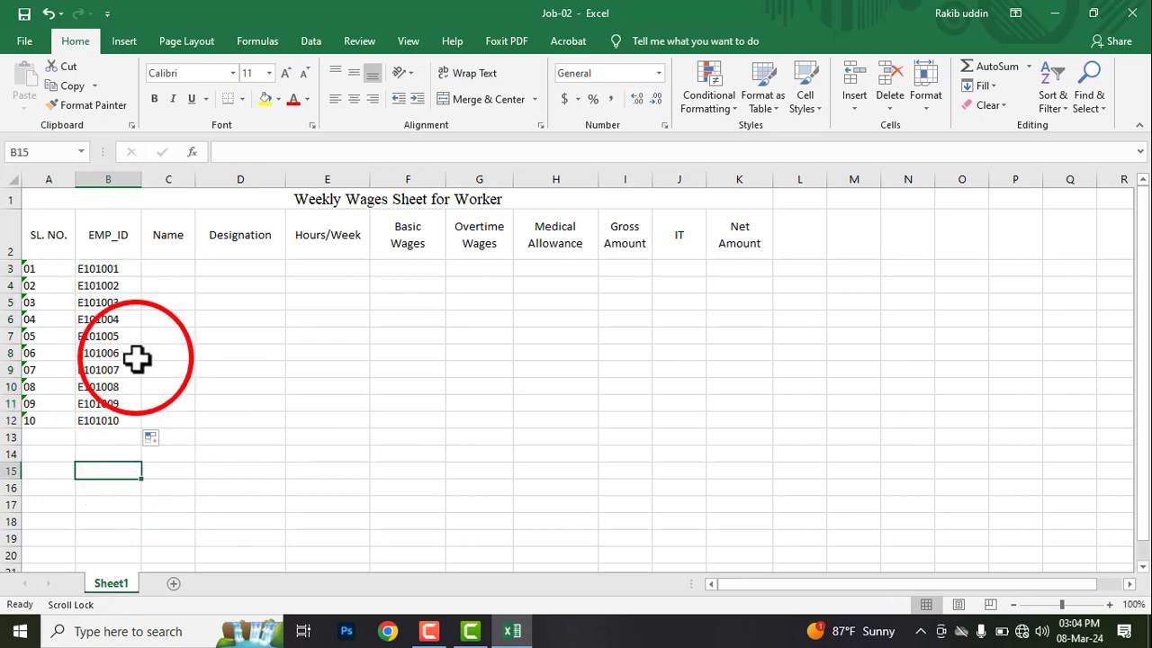
Draw a red rectangle around the quoted letter E in the PDF's EMP_ID rule.
{"action": "key", "text": "alt+Tab"}
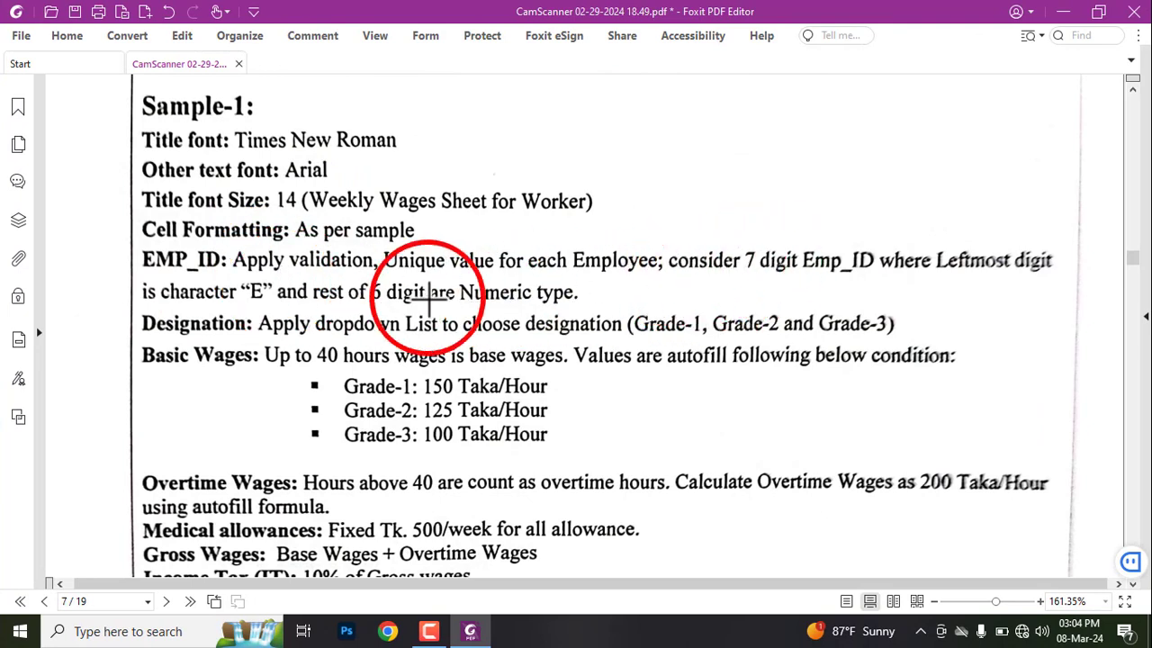
{"action": "left_click_drag", "start_coordinate": [241, 277], "coordinate": [269, 306]}
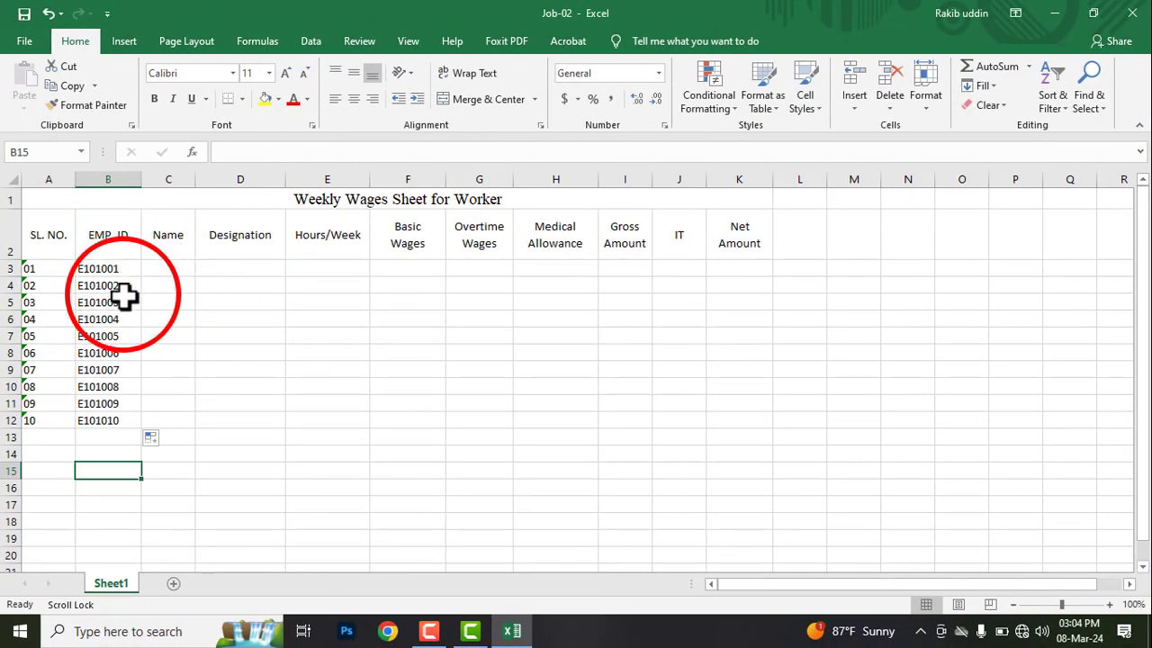
Overwrite B4 and B5 with the duplicate ID E101001 as a test.
{"action": "left_click", "coordinate": [122, 268]}
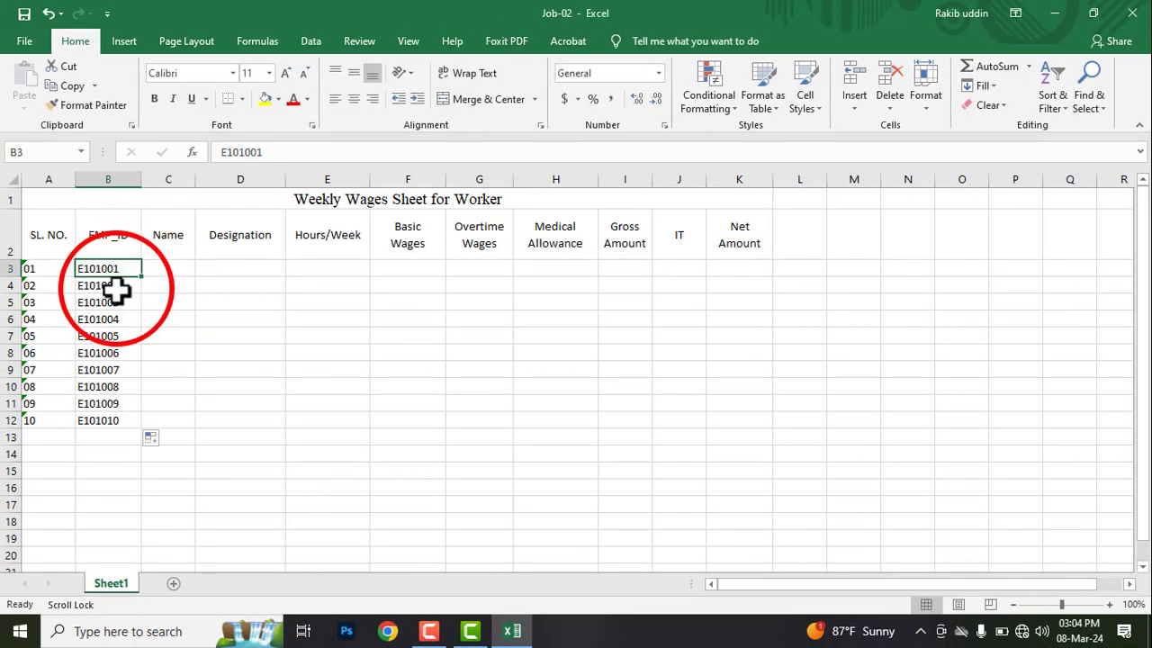
{"action": "left_click", "coordinate": [119, 286]}
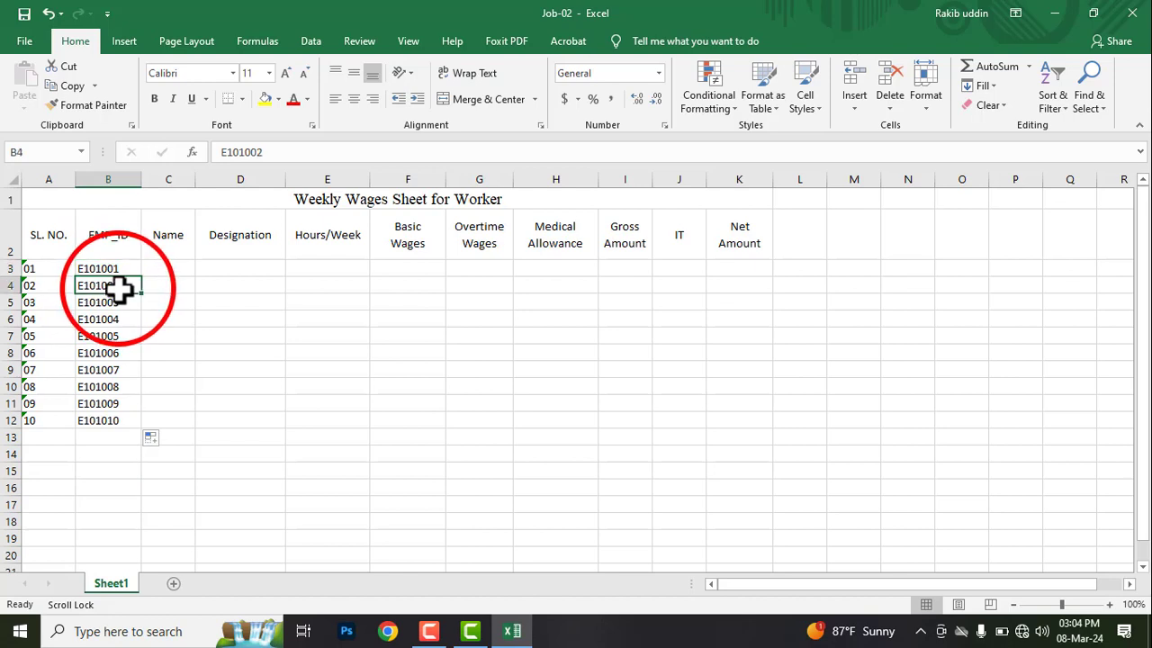
{"action": "double_click", "coordinate": [123, 286]}
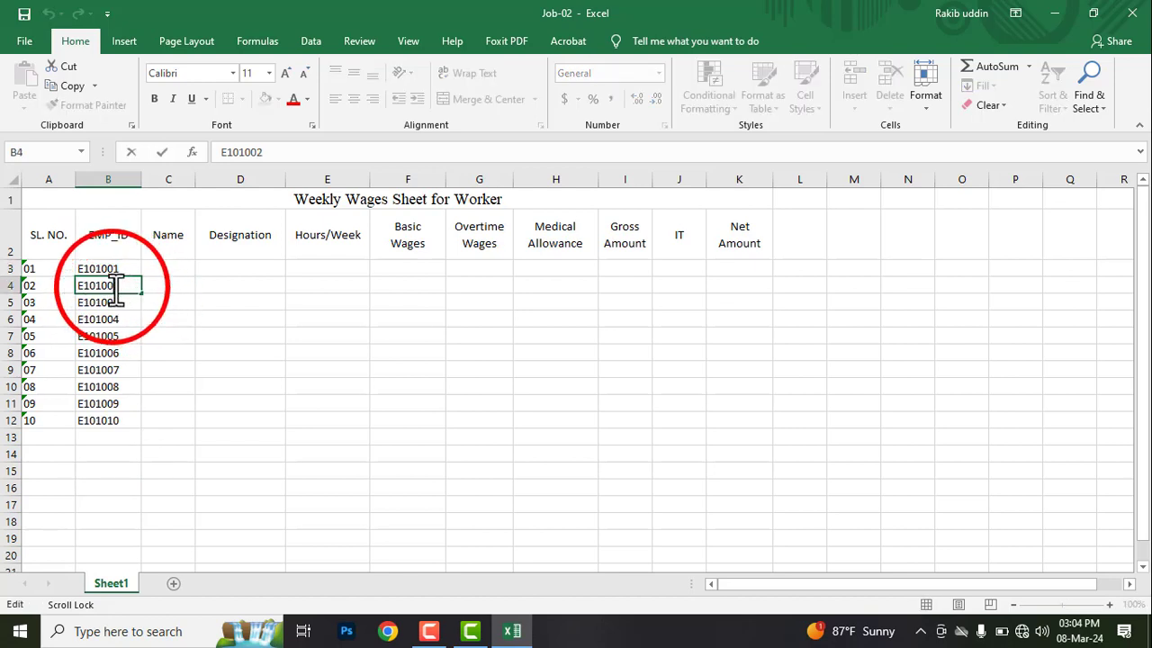
{"action": "double_click", "coordinate": [118, 288]}
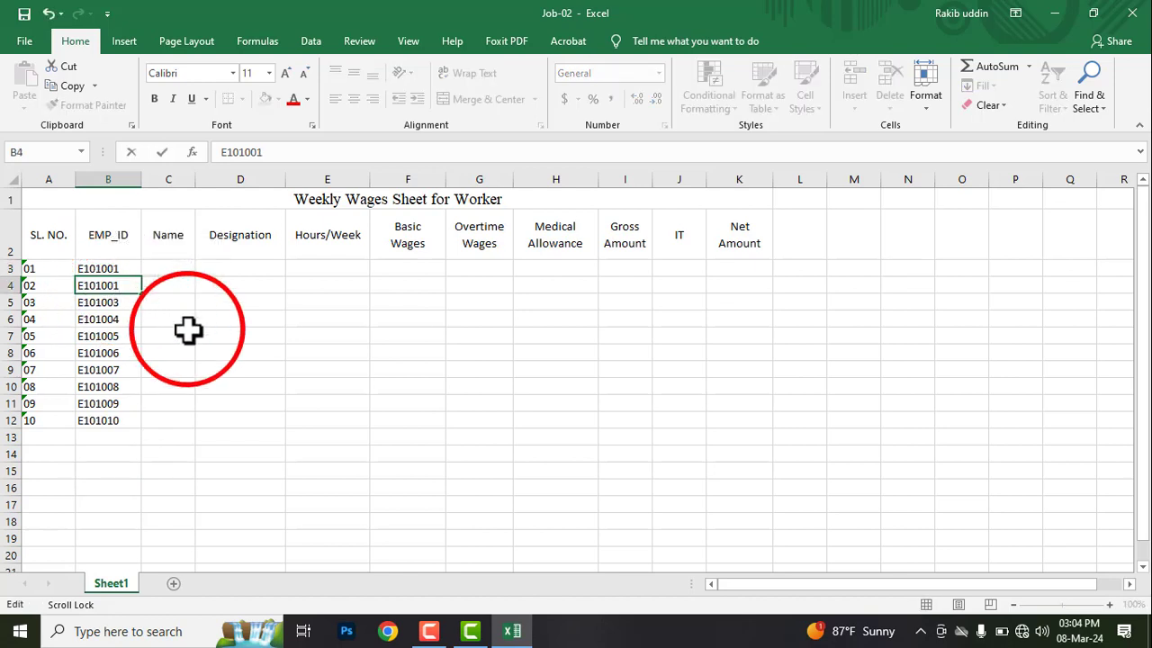
{"action": "key", "text": "Return"}
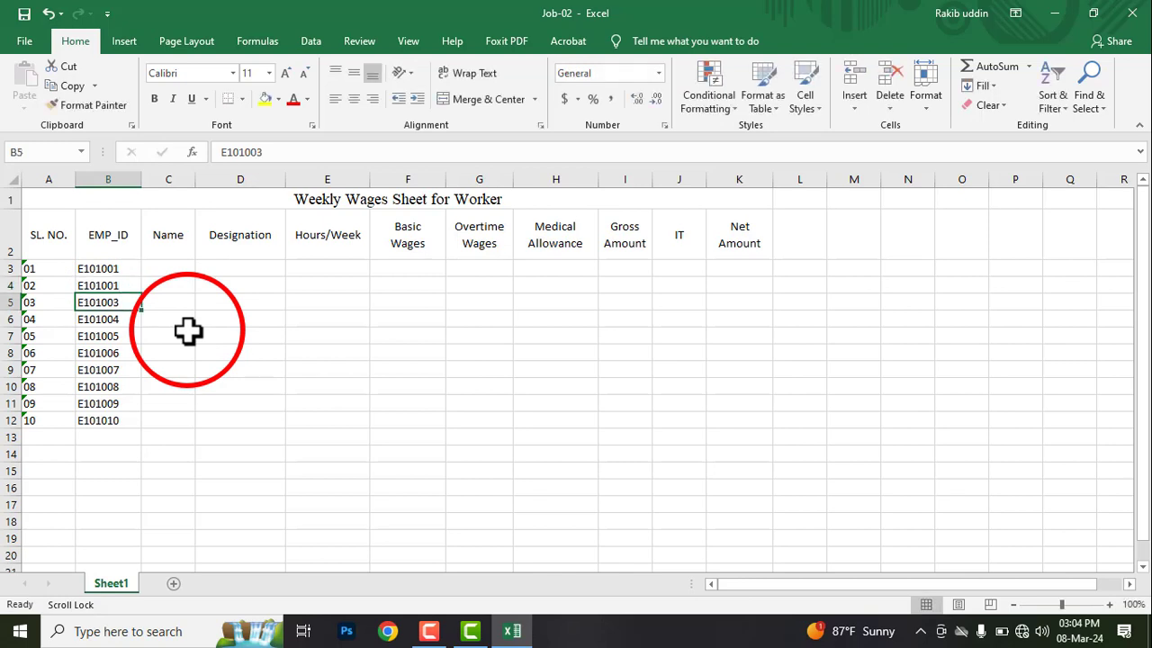
{"action": "left_click", "coordinate": [114, 270]}
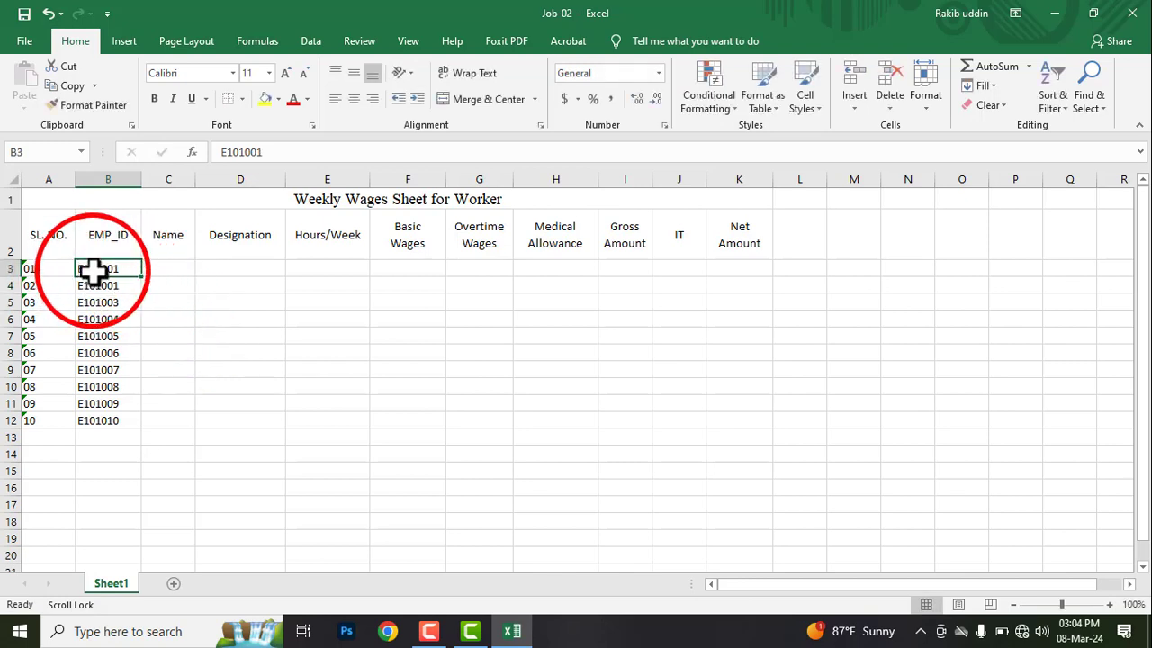
{"action": "double_click", "coordinate": [127, 304]}
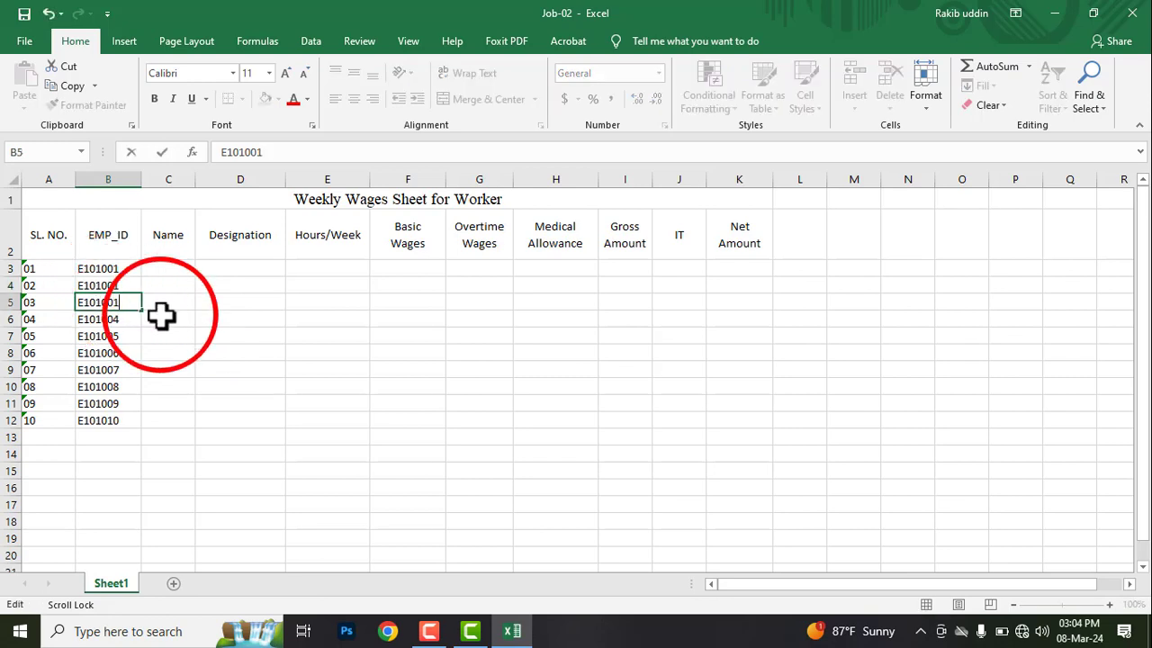
{"action": "left_click", "coordinate": [162, 315]}
Clear B4:B12 so only E101001 remains in B3.
{"action": "left_click_drag", "start_coordinate": [99, 267], "coordinate": [99, 285]}
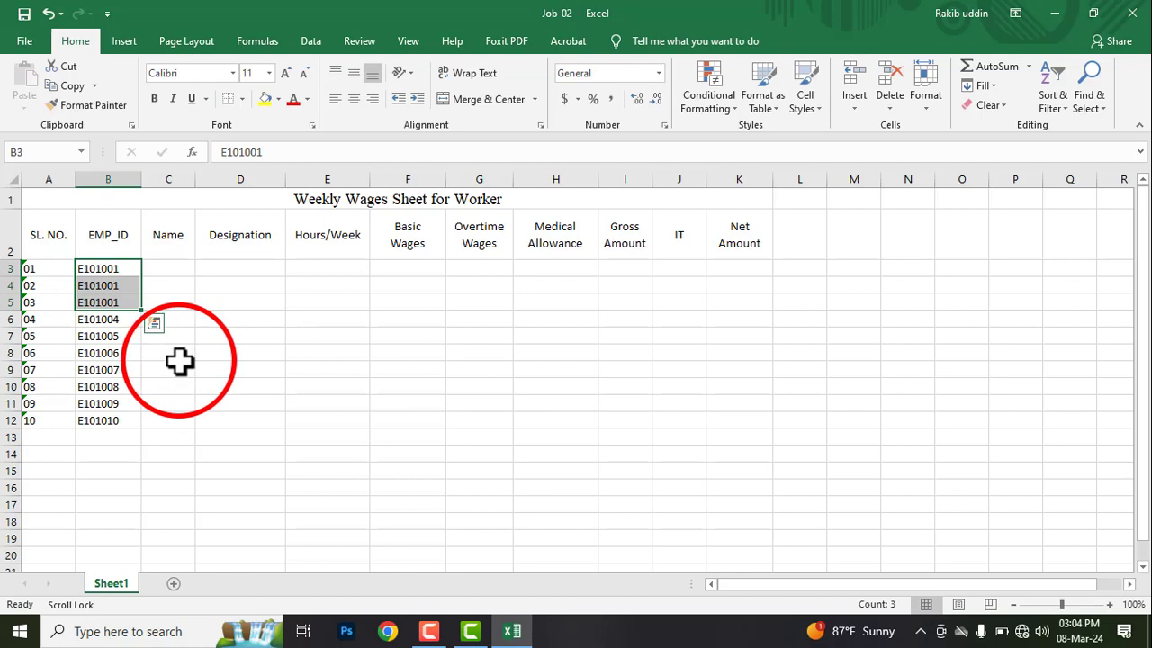
{"action": "left_click", "coordinate": [102, 273]}
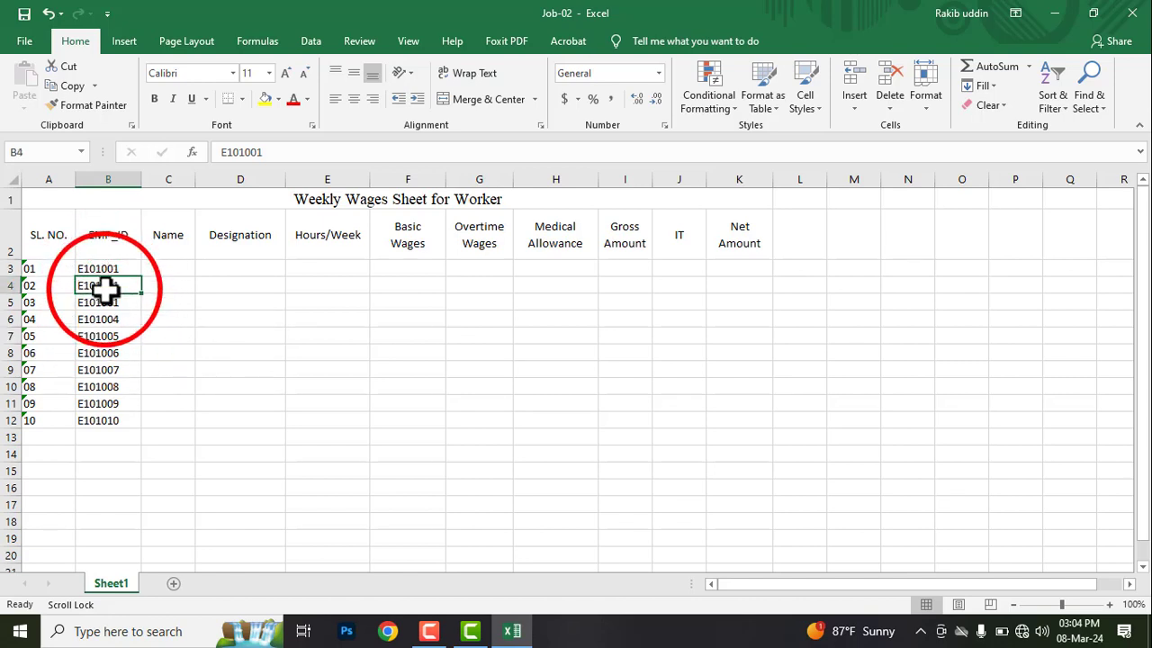
{"action": "left_click_drag", "start_coordinate": [106, 288], "coordinate": [105, 424]}
{"action": "key", "text": "Delete"}
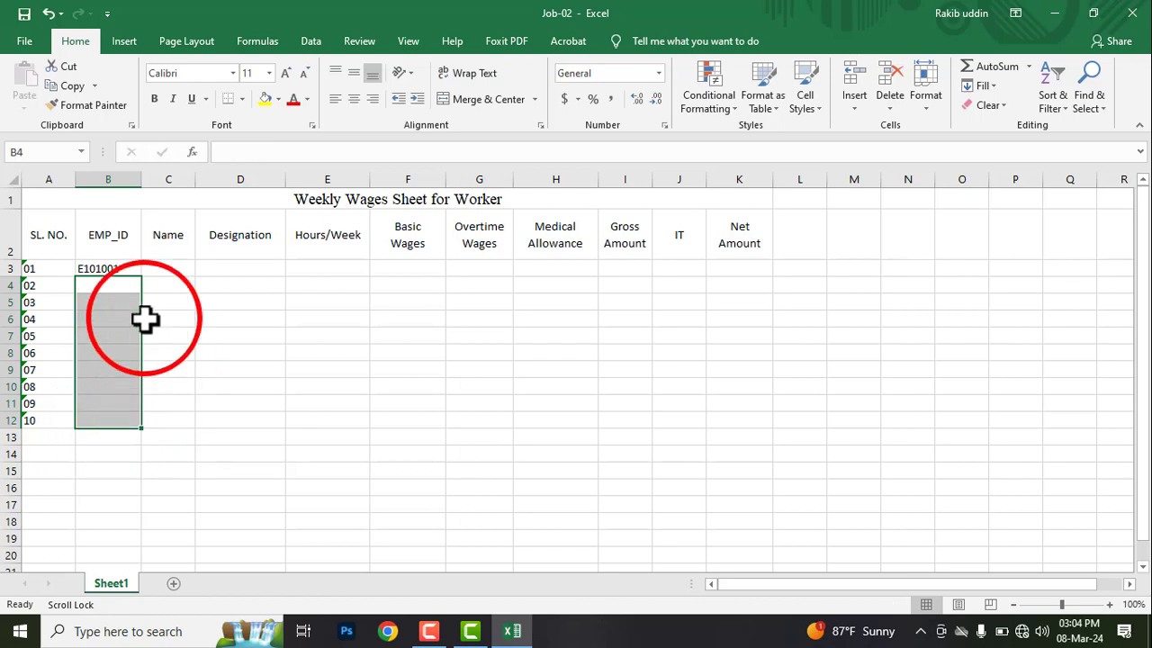
{"action": "left_click", "coordinate": [126, 267]}
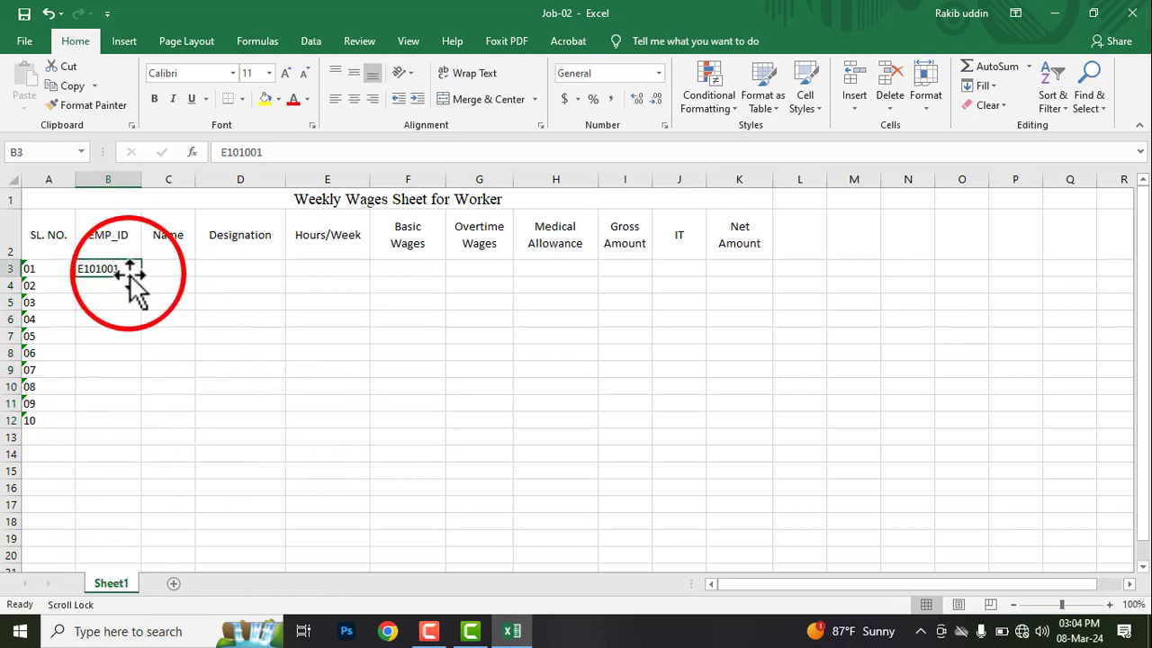
Start a formula in M3 with =AND(COUNTIF(.
{"action": "left_click", "coordinate": [851, 268]}
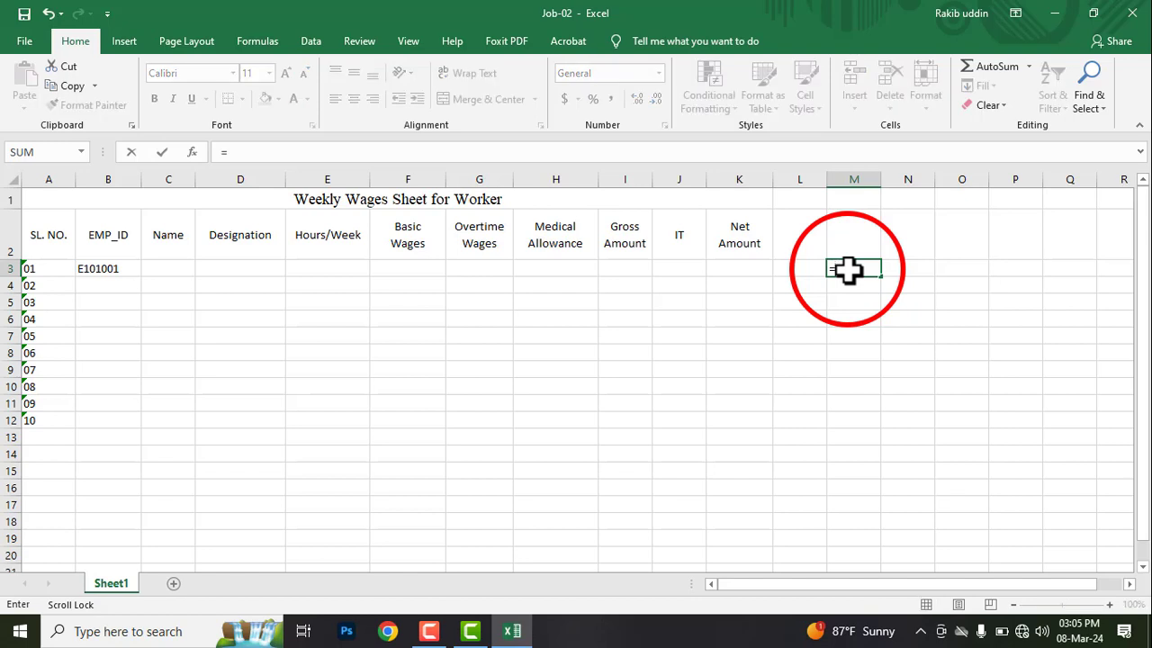
{"action": "type", "text": "=and"}
{"action": "key", "text": "Tab"}
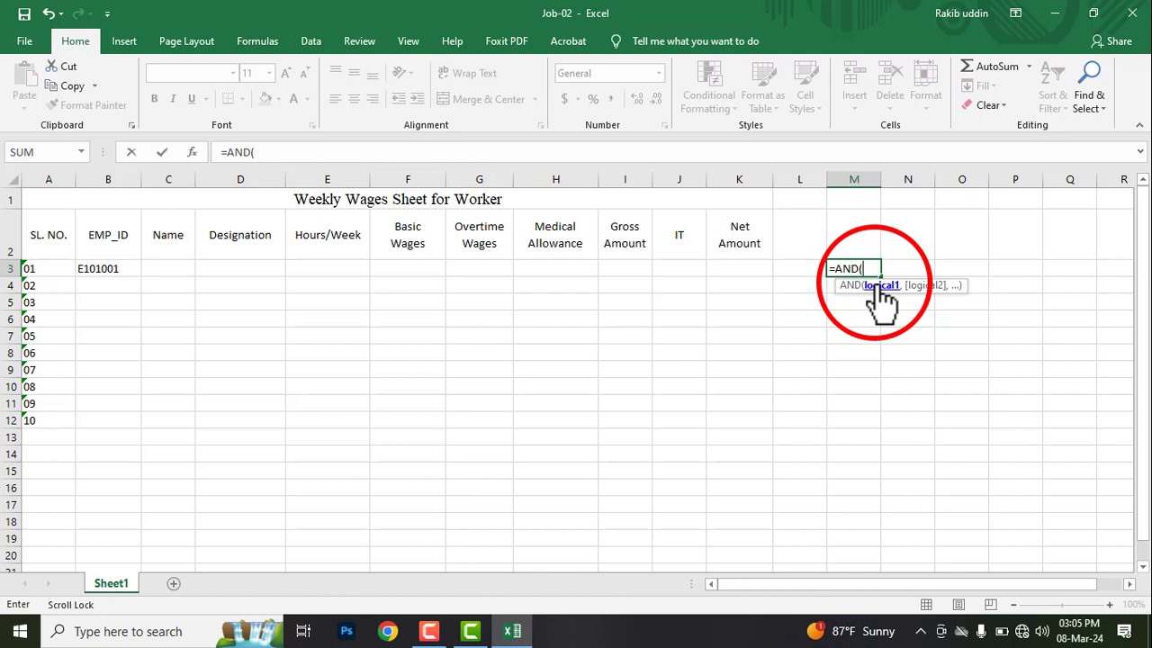
{"action": "type", "text": "count"}
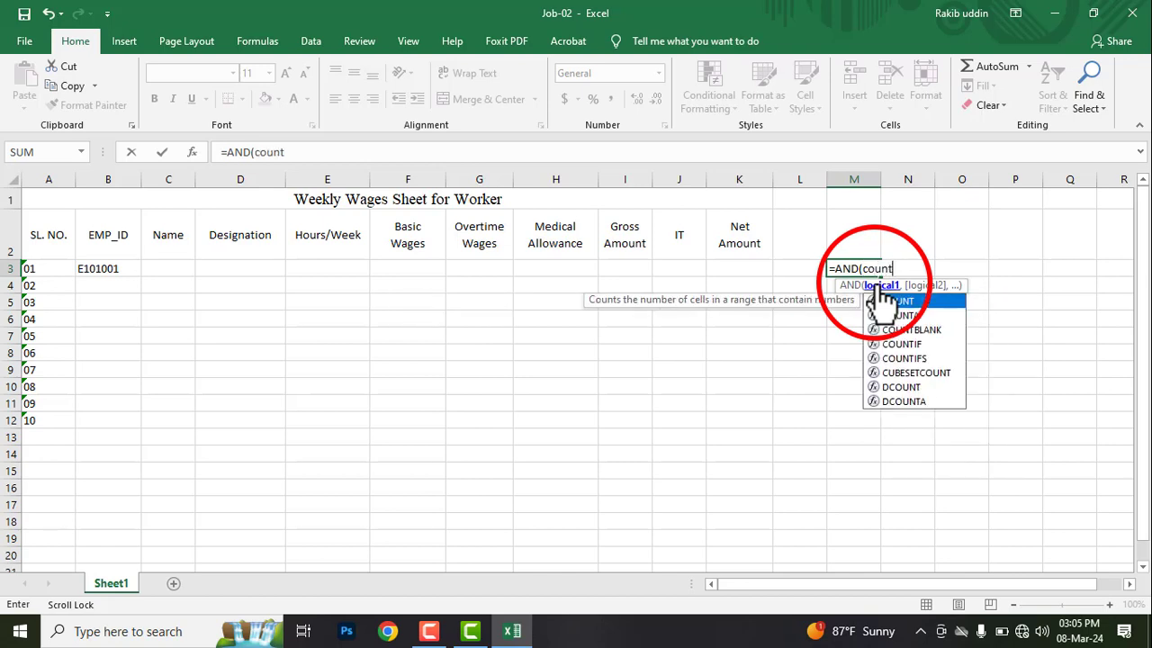
{"action": "key", "text": "Down"}
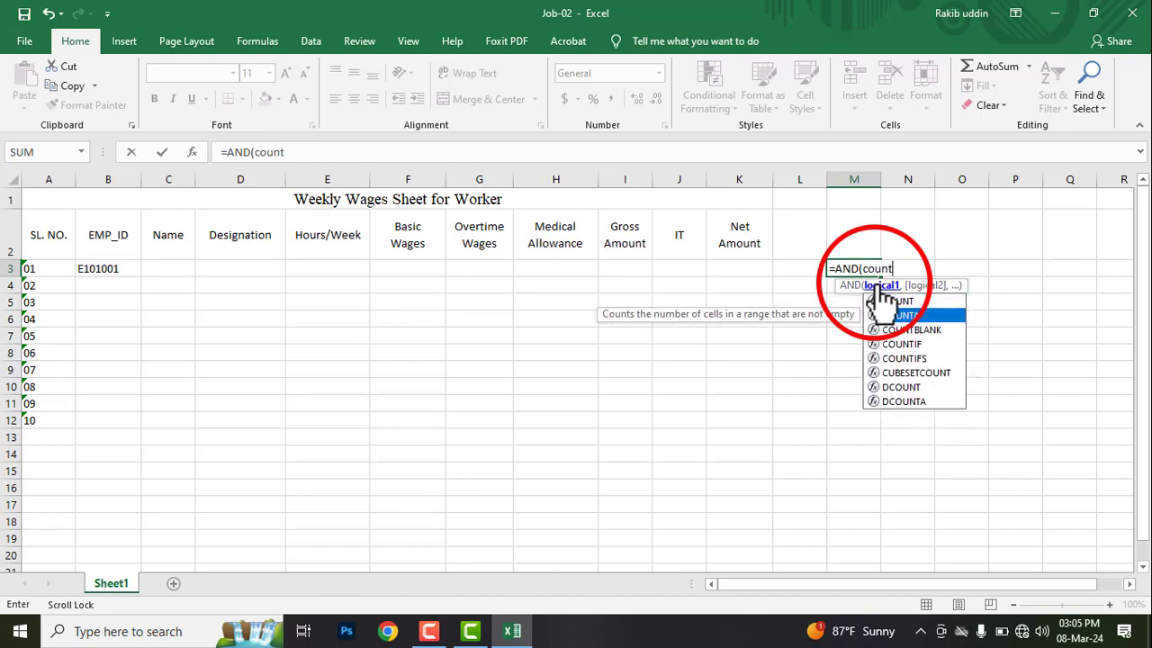
{"action": "left_click", "coordinate": [907, 344]}
{"action": "double_click", "coordinate": [907, 343]}
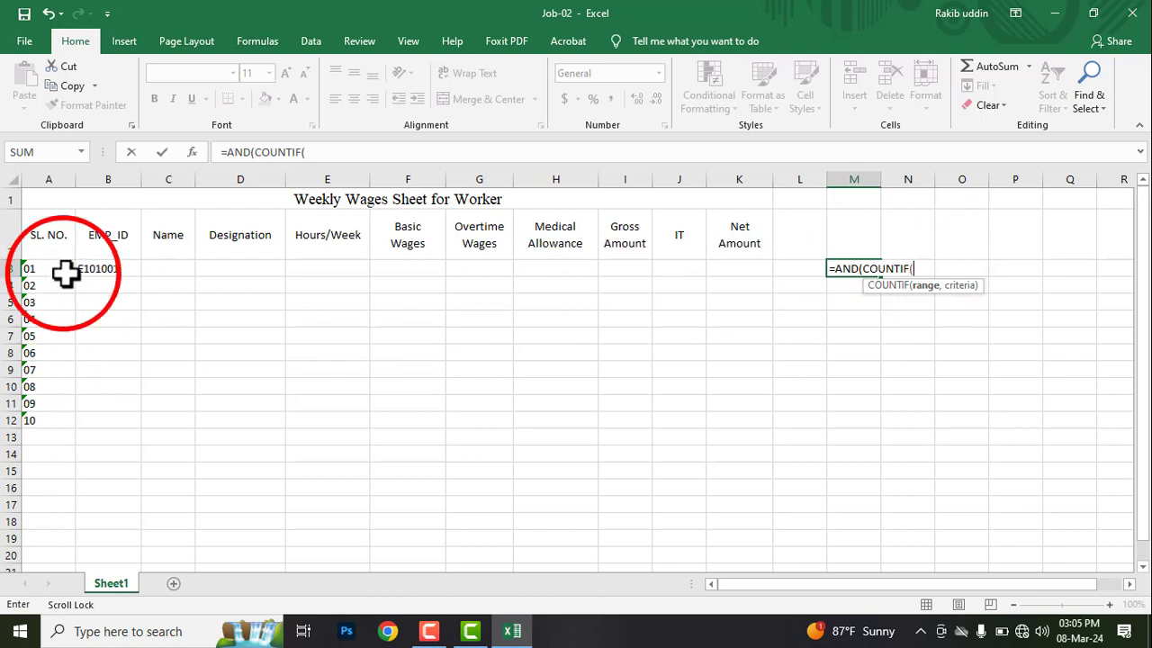
Add the absolute range $B$3:$B$12 followed by a comma.
{"action": "left_click_drag", "start_coordinate": [87, 268], "coordinate": [90, 419]}
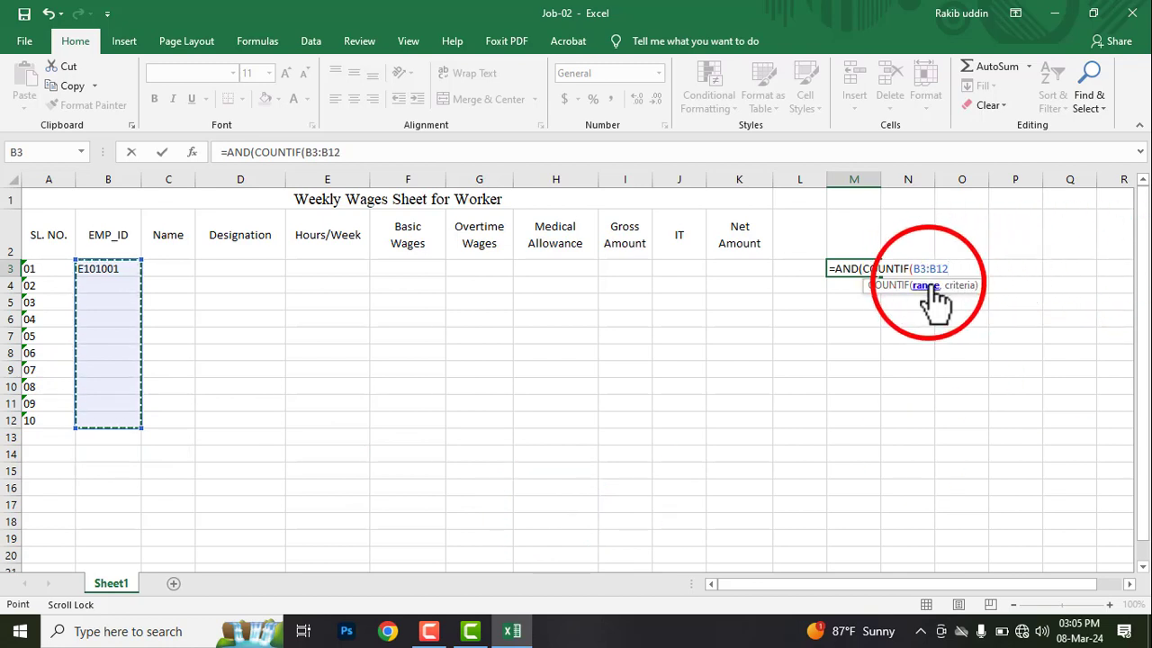
{"action": "key", "text": "F4"}
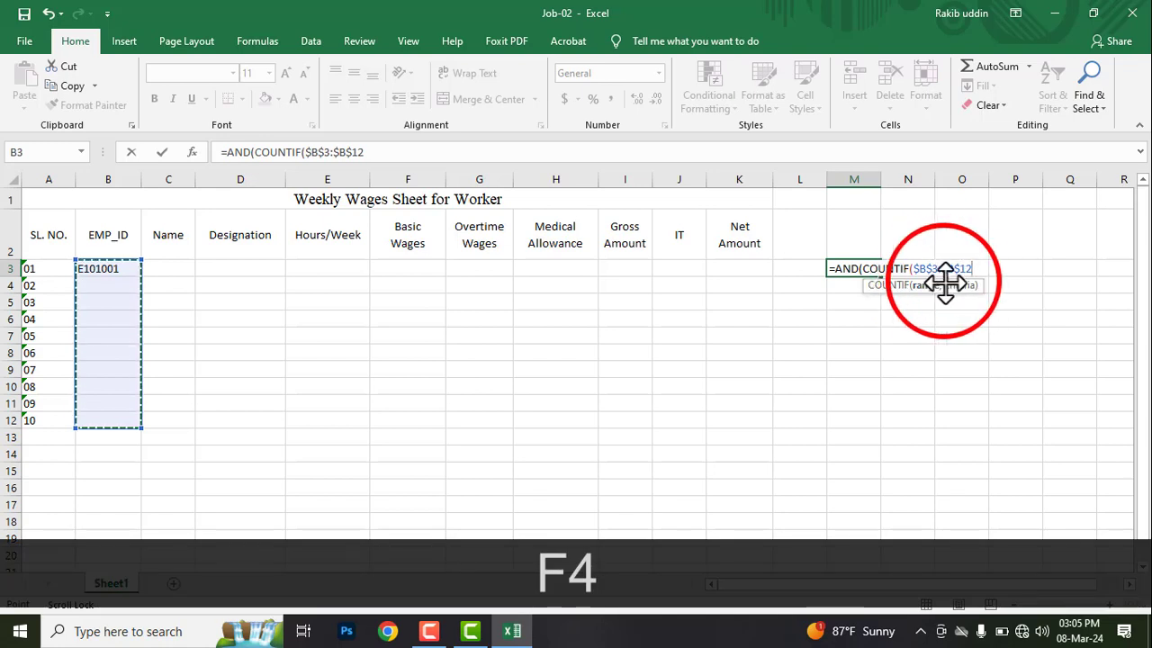
{"action": "left_click_drag", "start_coordinate": [915, 269], "coordinate": [977, 270]}
{"action": "left_click", "coordinate": [977, 270]}
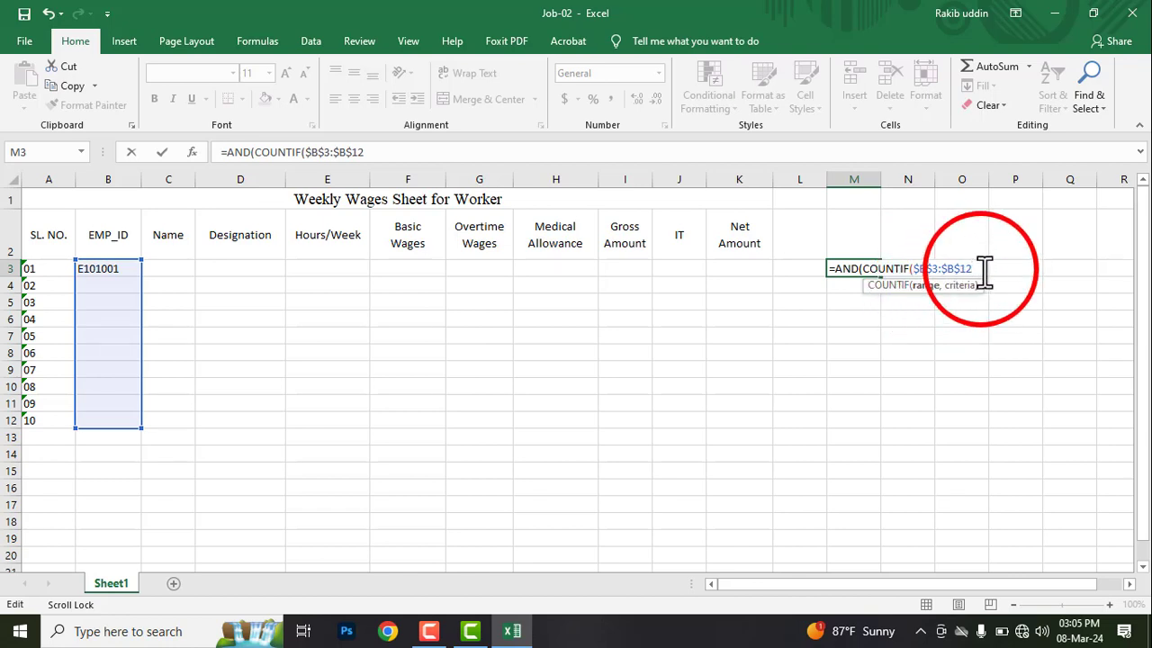
{"action": "type", "text": ","}
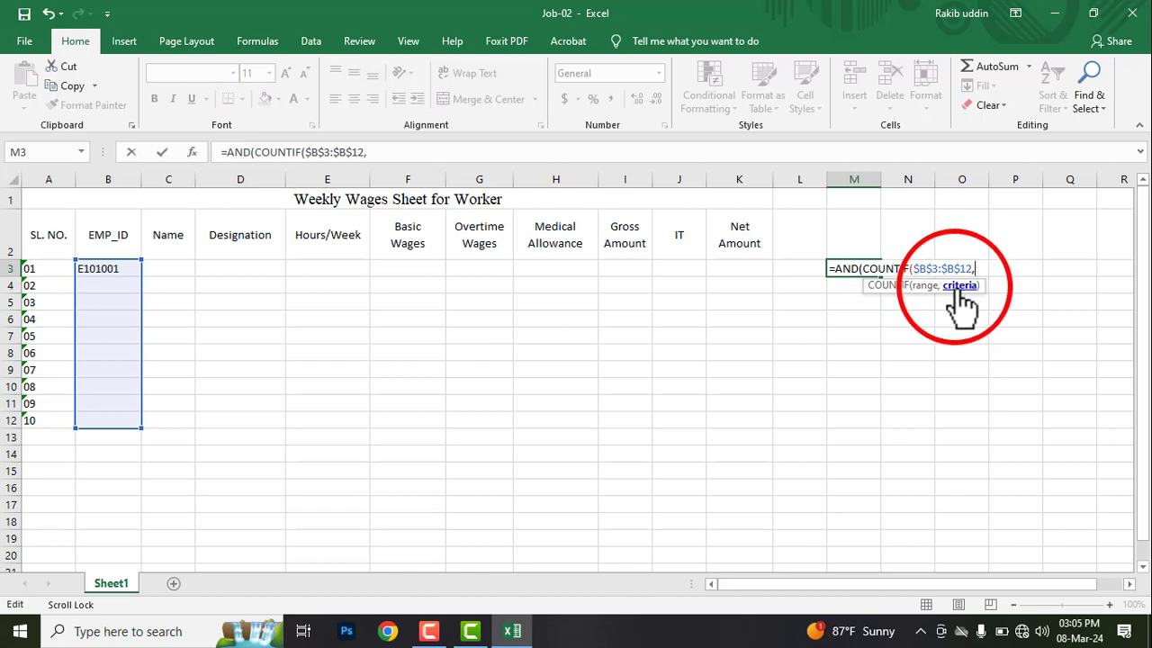
Use B3 as the COUNTIF criterion and close the COUNTIF comparison with =1.
{"action": "left_click", "coordinate": [104, 271]}
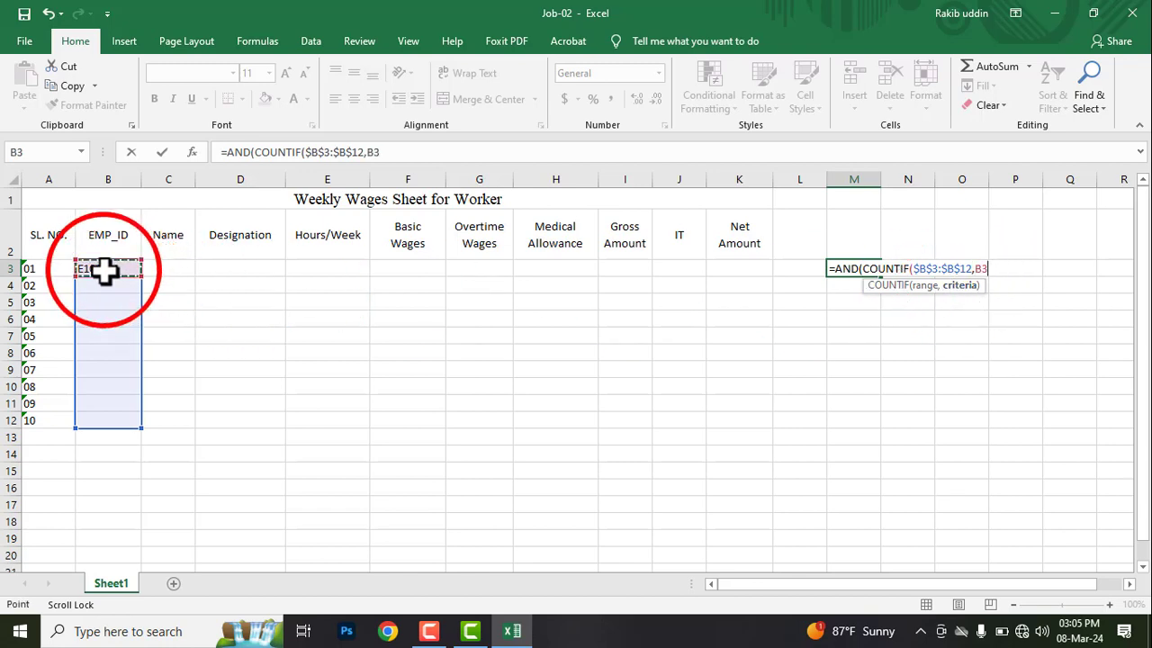
{"action": "type", "text": ")=1"}
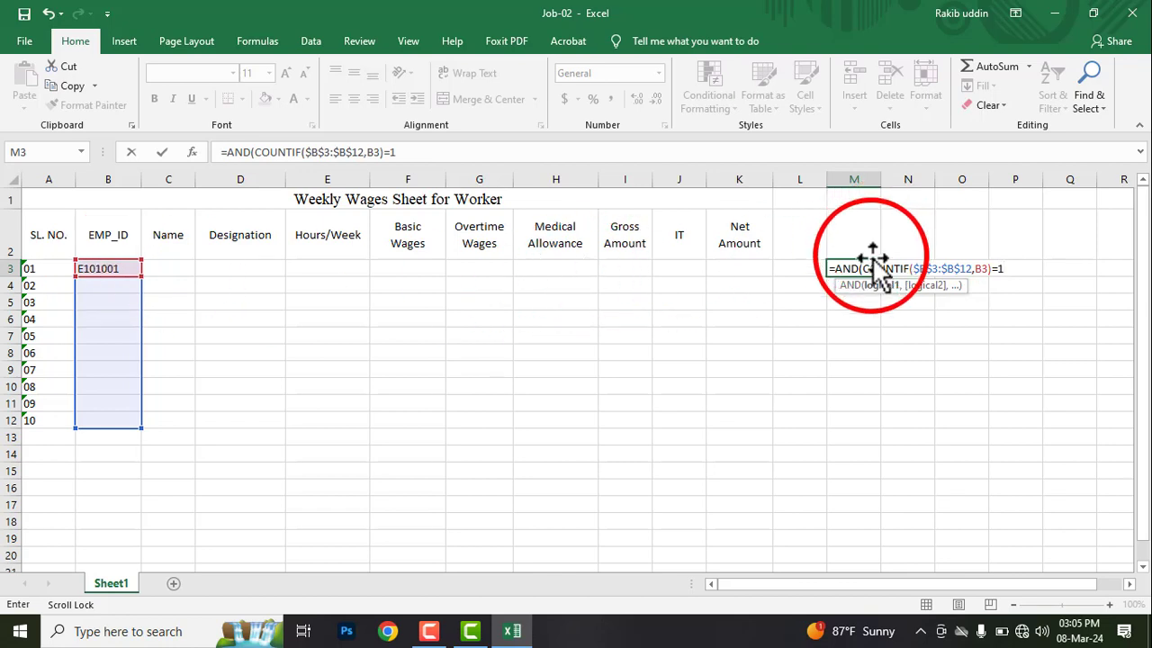
{"action": "left_click_drag", "start_coordinate": [864, 269], "coordinate": [1004, 272]}
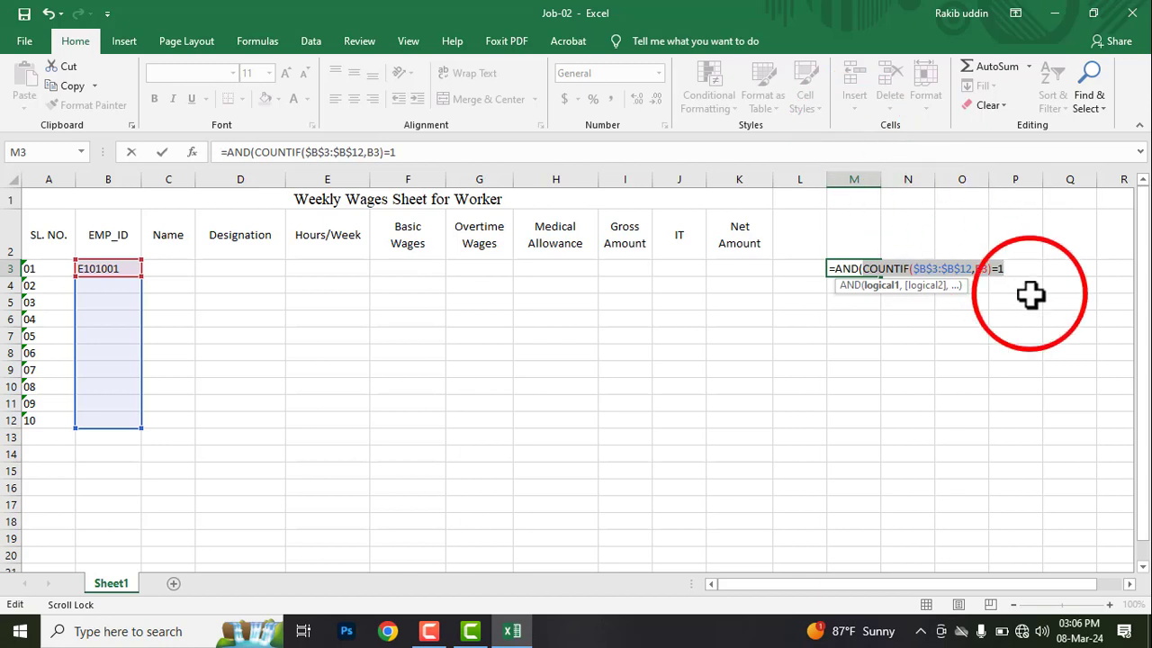
{"action": "left_click", "coordinate": [1014, 268]}
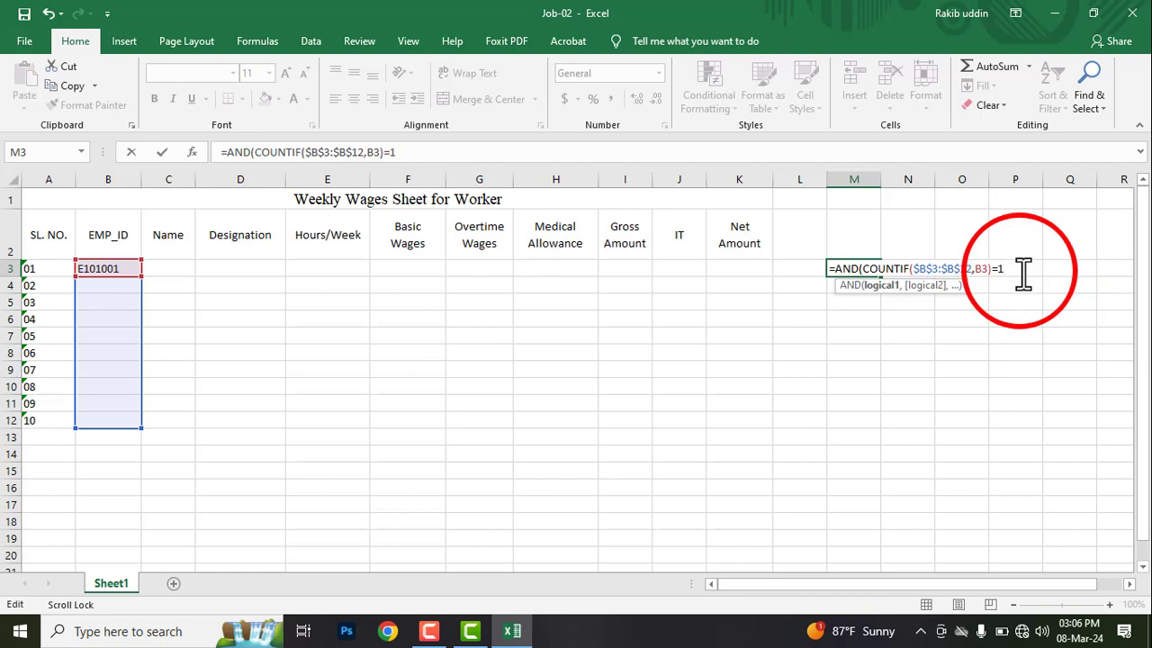
Add LEN(B3)=7 as the second condition and commit the formula, returning TRUE.
{"action": "type", "text": ","}
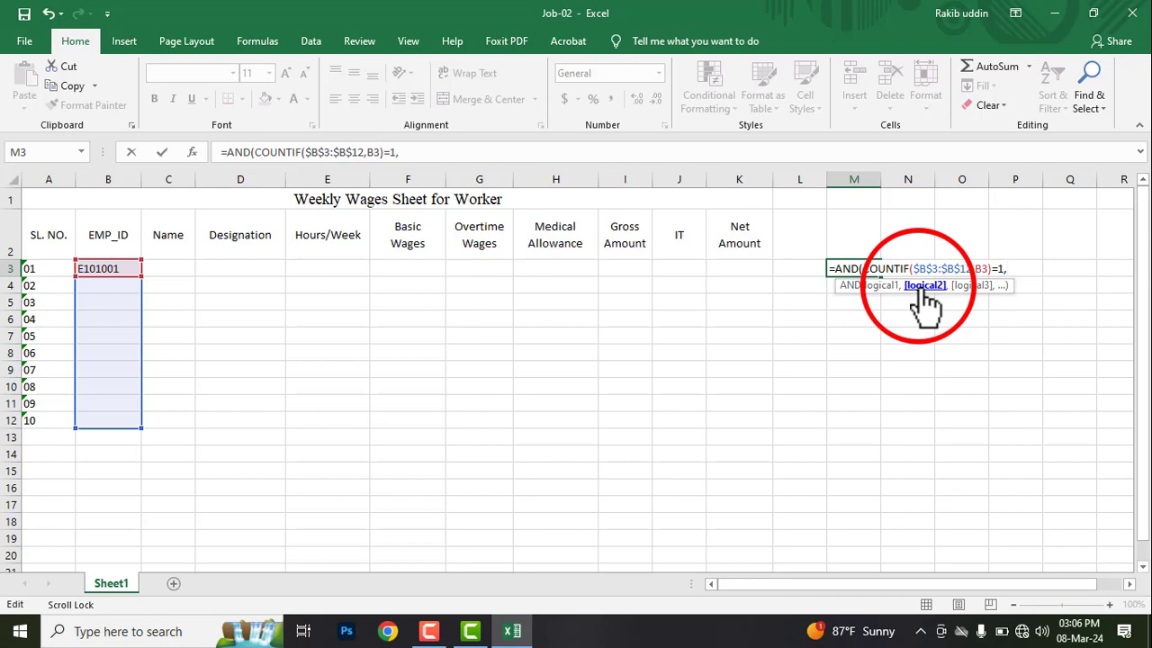
{"action": "type", "text": "len"}
{"action": "key", "text": "Tab"}
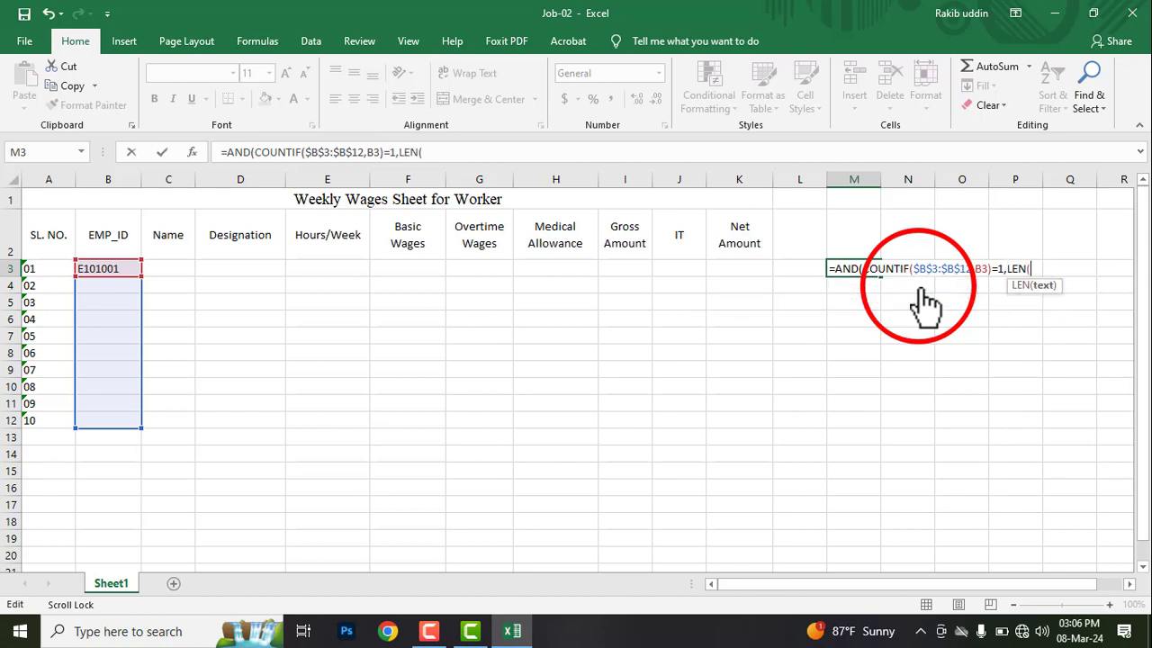
{"action": "left_click", "coordinate": [102, 269]}
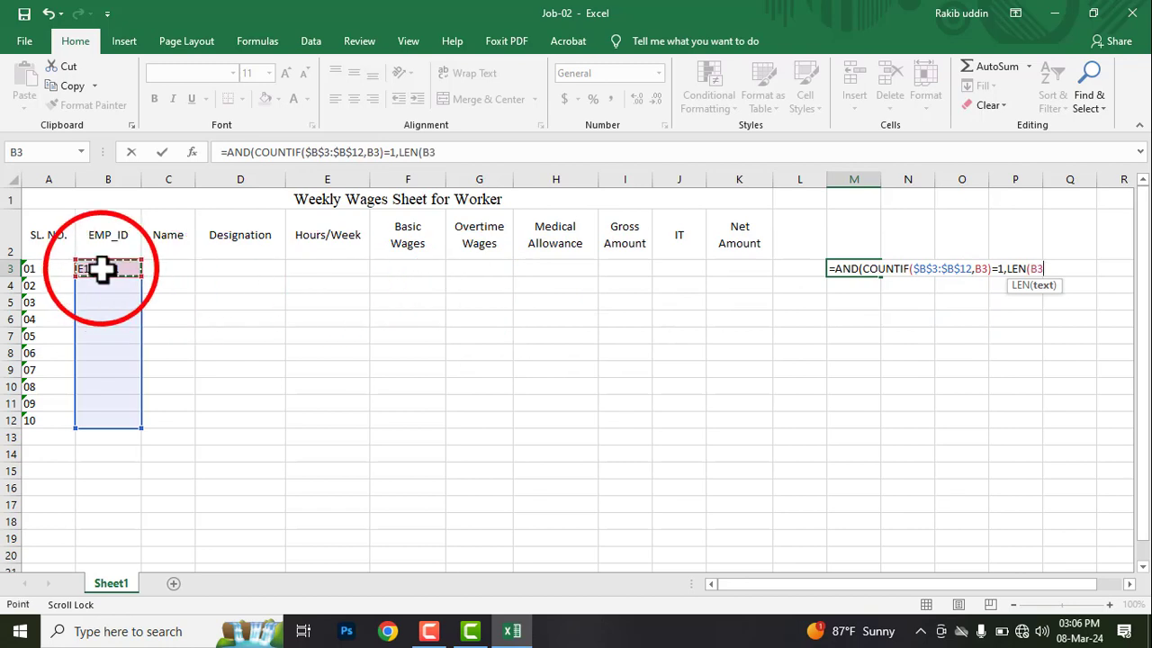
{"action": "type", "text": ")=7"}
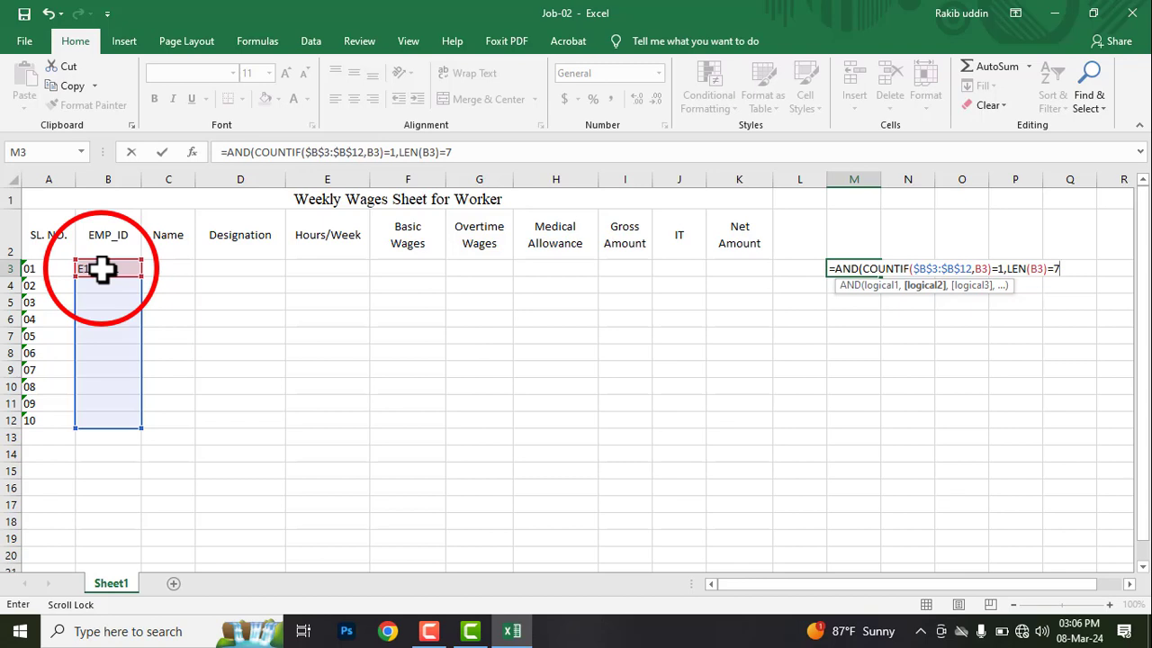
{"action": "type", "text": ")"}
{"action": "key", "text": "Return"}
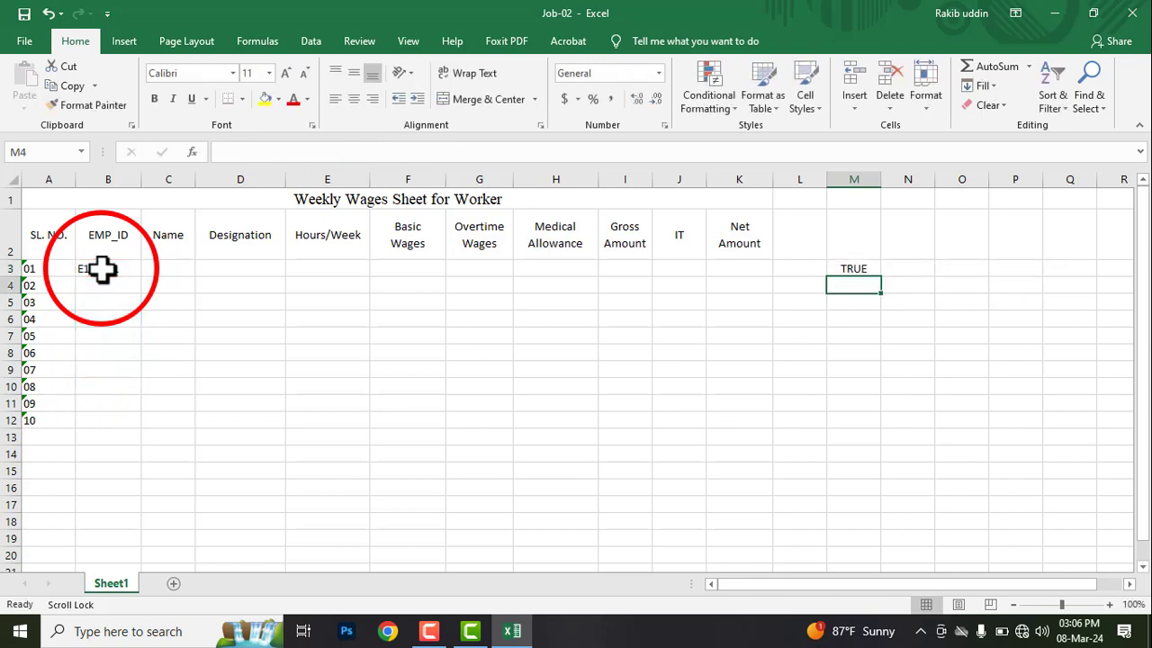
{"action": "left_click", "coordinate": [863, 270]}
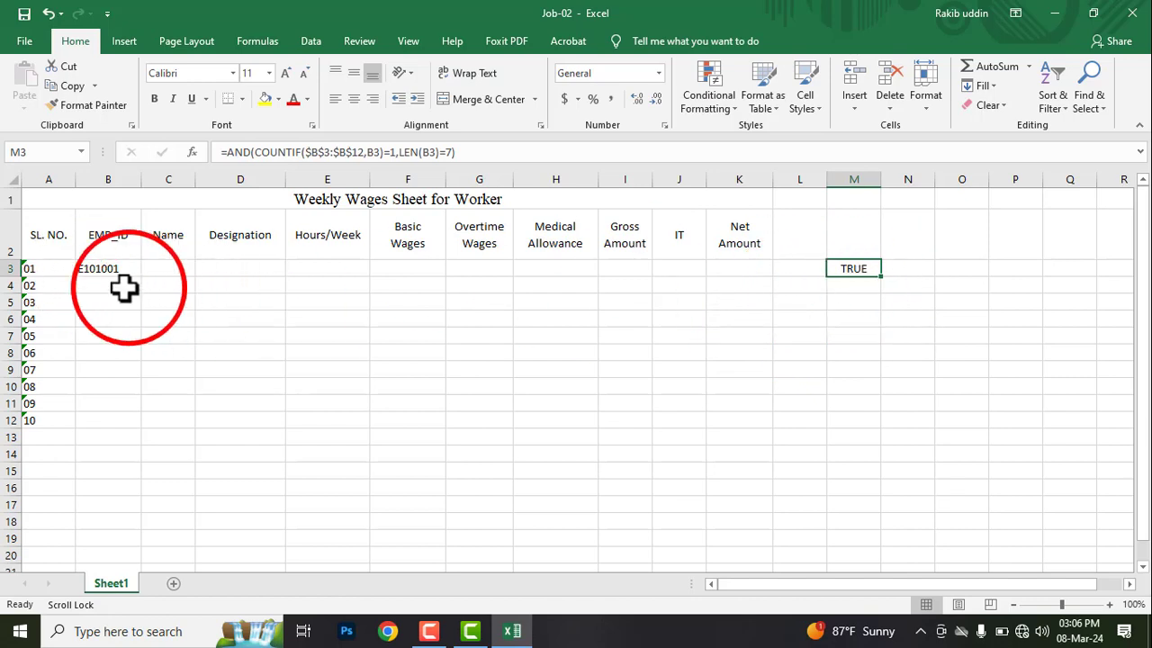
{"action": "left_click", "coordinate": [97, 270]}
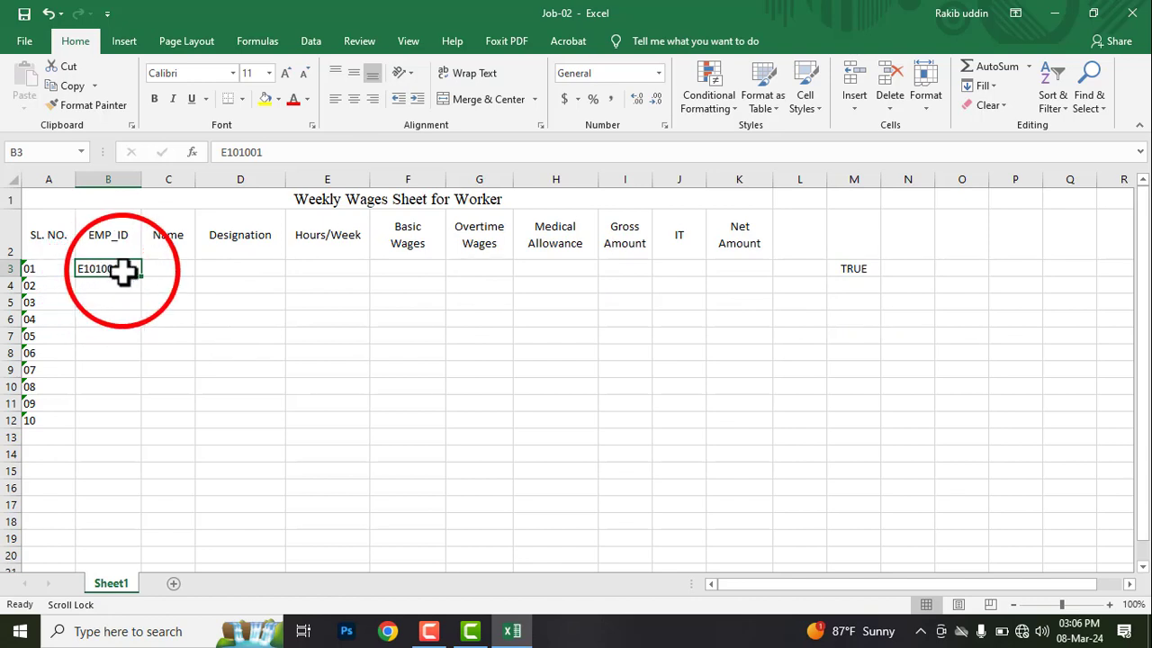
{"action": "left_click_drag", "start_coordinate": [142, 294], "coordinate": [141, 293]}
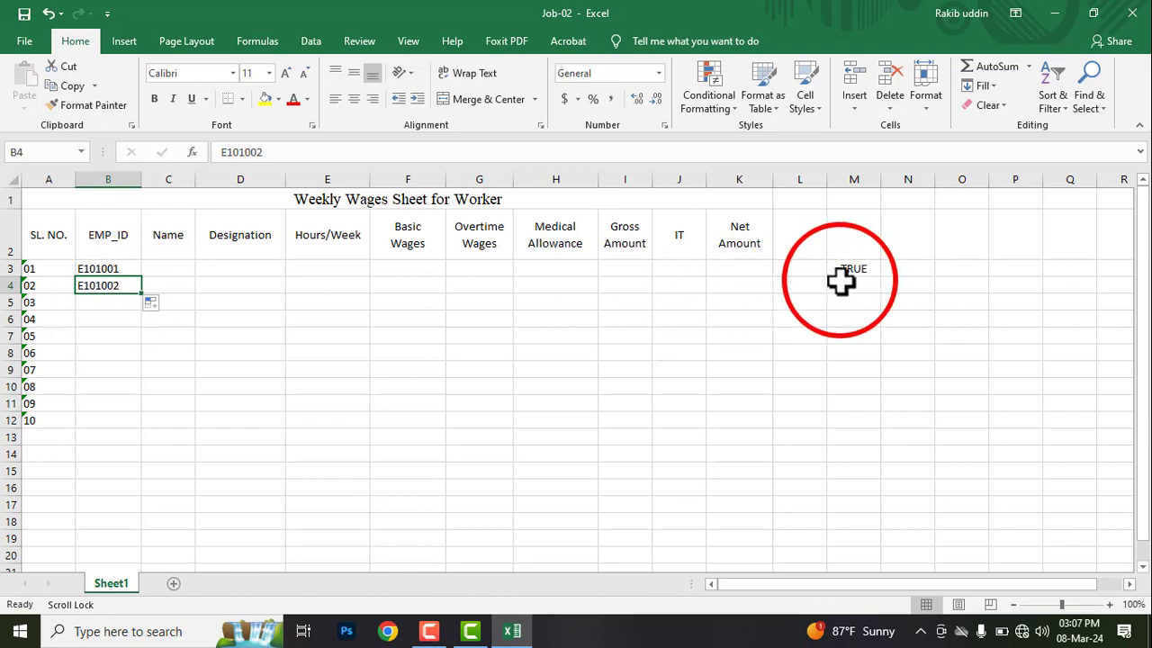
{"action": "double_click", "coordinate": [132, 285]}
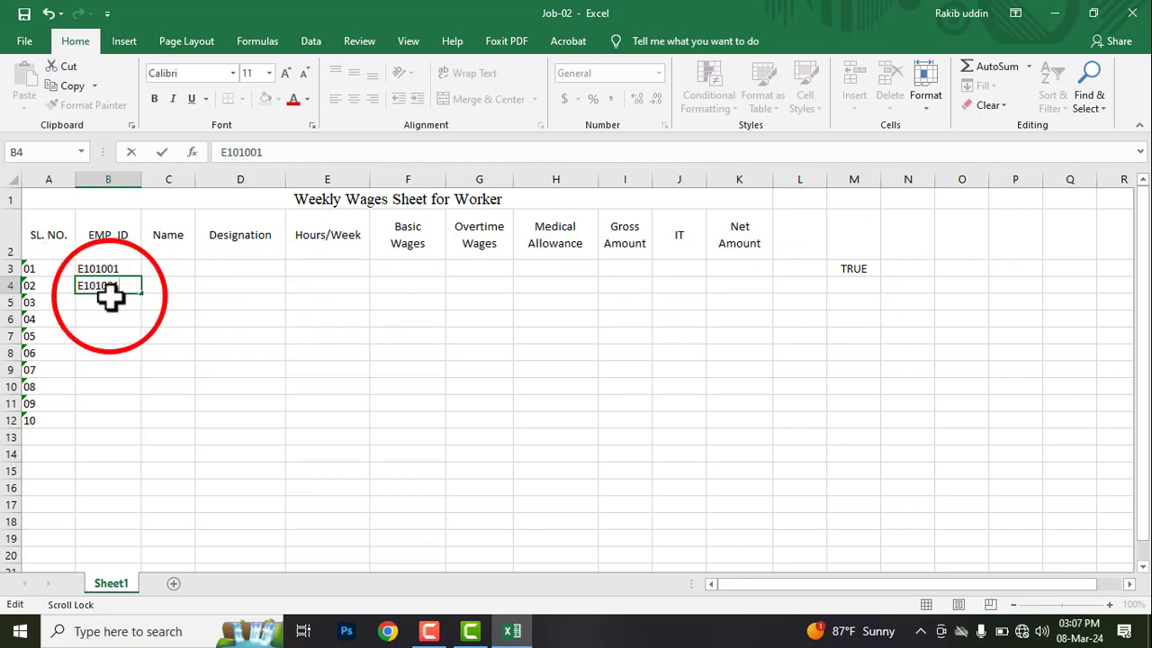
{"action": "key", "text": "Return"}
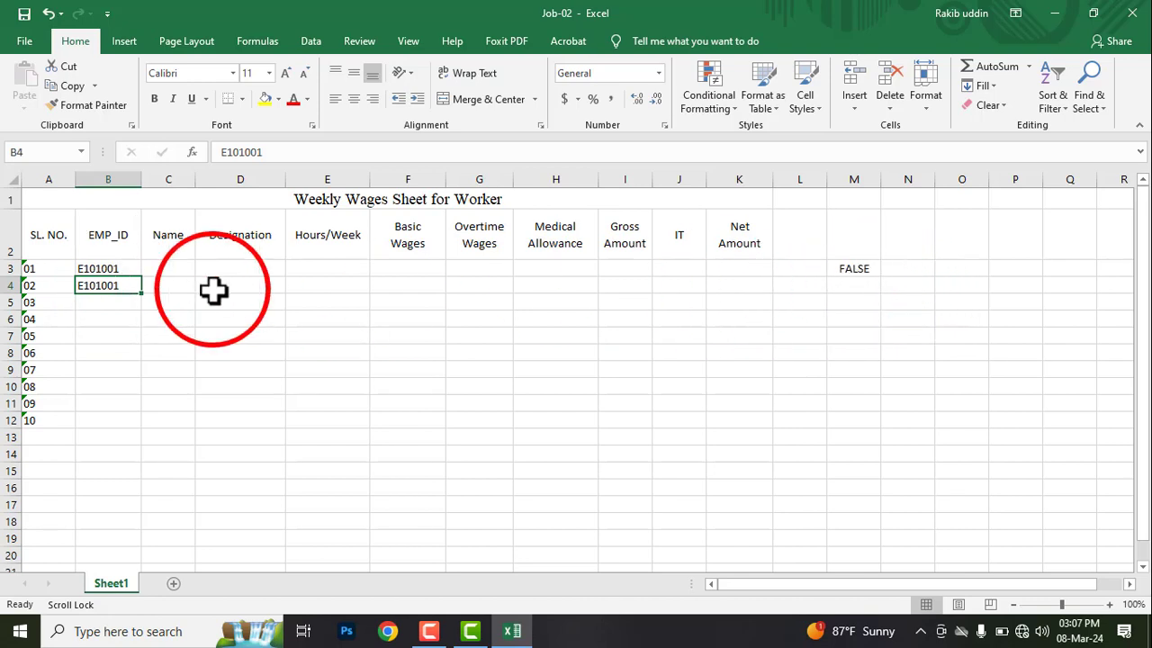
{"action": "double_click", "coordinate": [115, 285]}
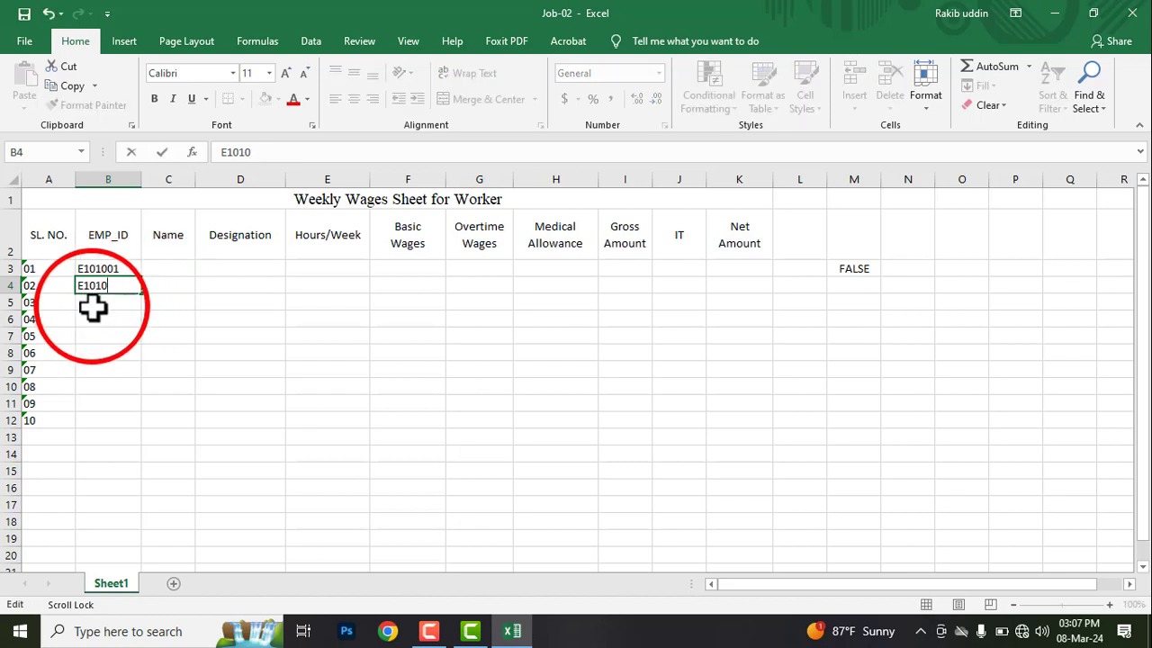
{"action": "key", "text": "Return"}
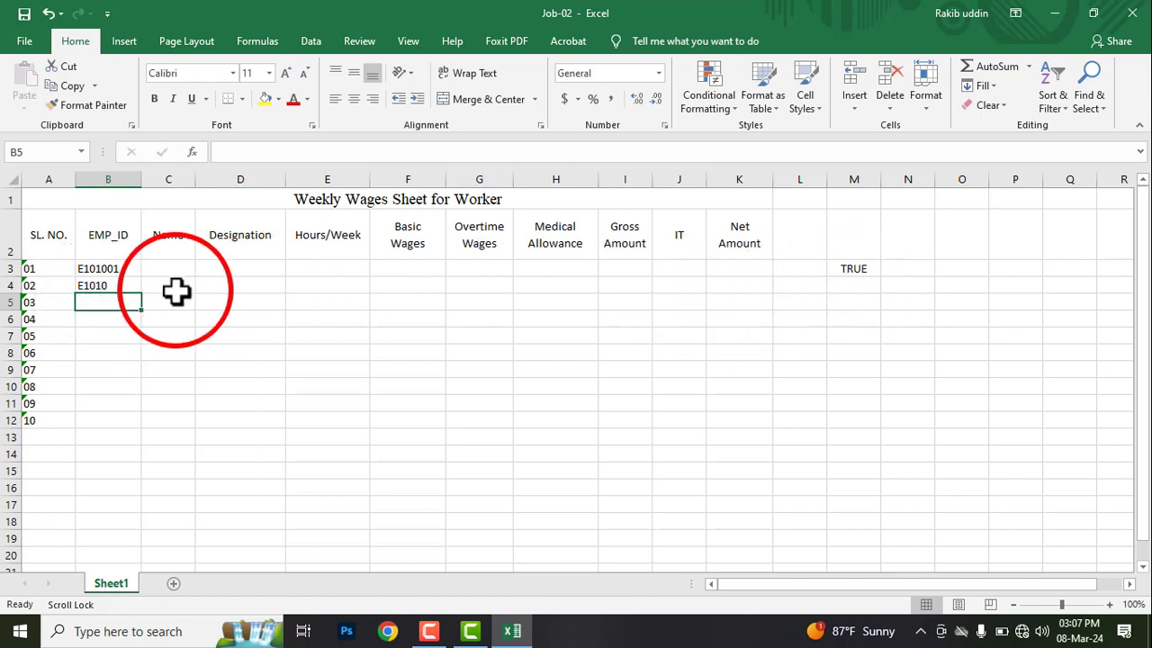
{"action": "left_click", "coordinate": [122, 285]}
{"action": "double_click", "coordinate": [126, 269]}
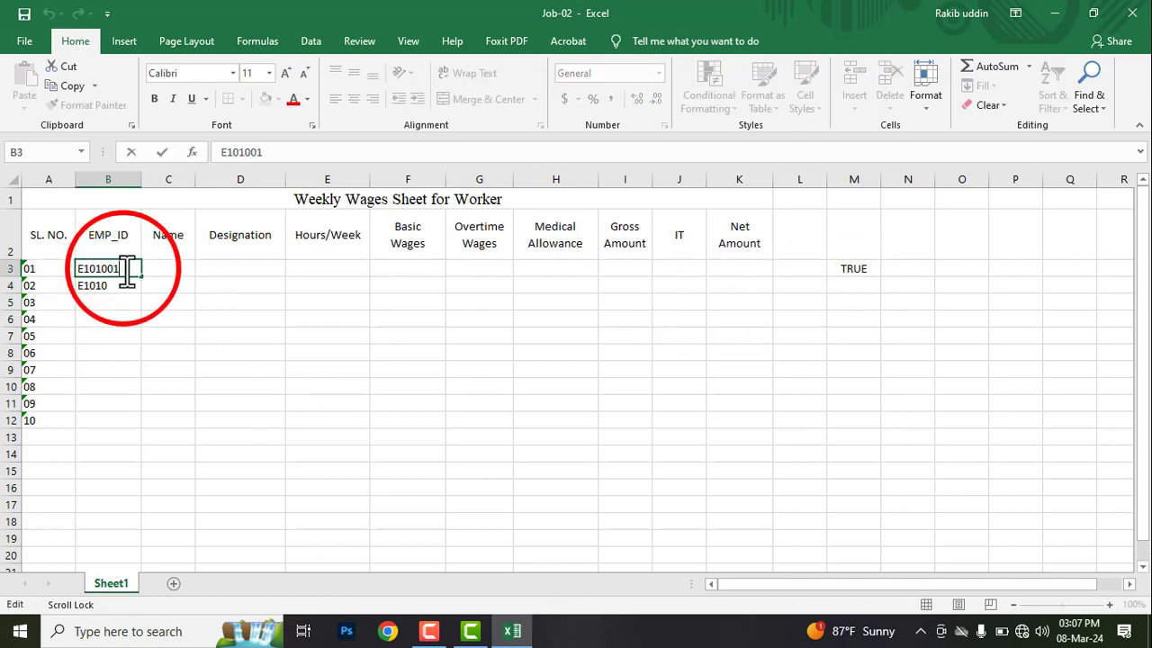
{"action": "left_click", "coordinate": [128, 284]}
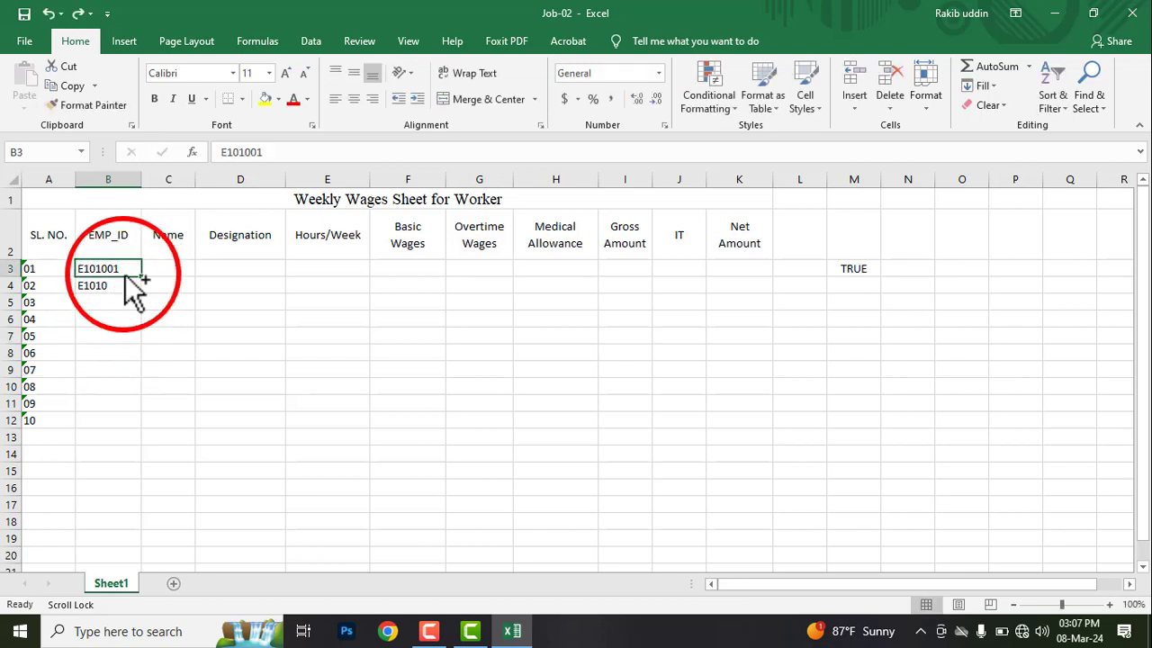
{"action": "key", "text": "ctrl+d"}
{"action": "left_click", "coordinate": [129, 268]}
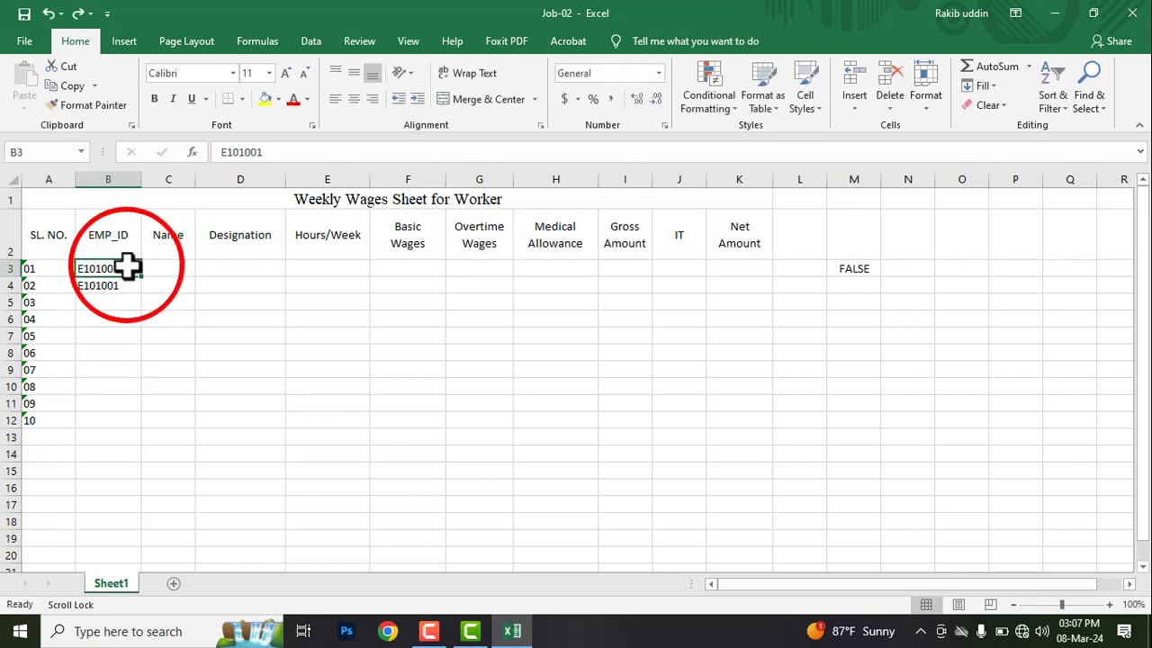
{"action": "double_click", "coordinate": [126, 267]}
{"action": "left_click_drag", "start_coordinate": [110, 269], "coordinate": [190, 310]}
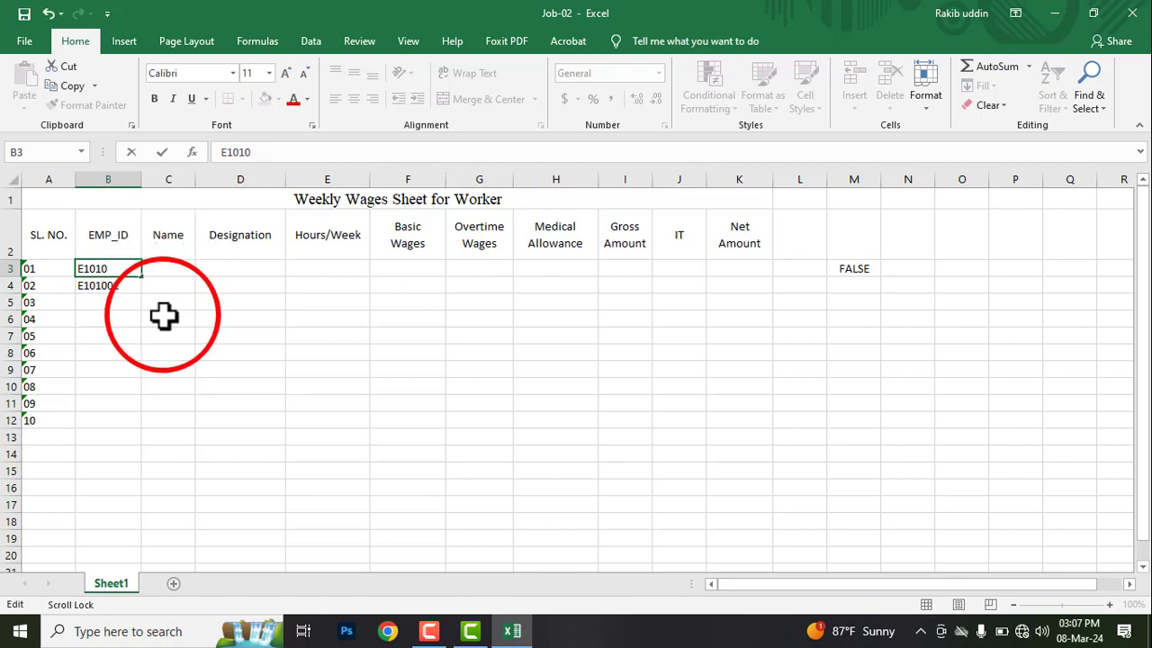
{"action": "key", "text": "Return"}
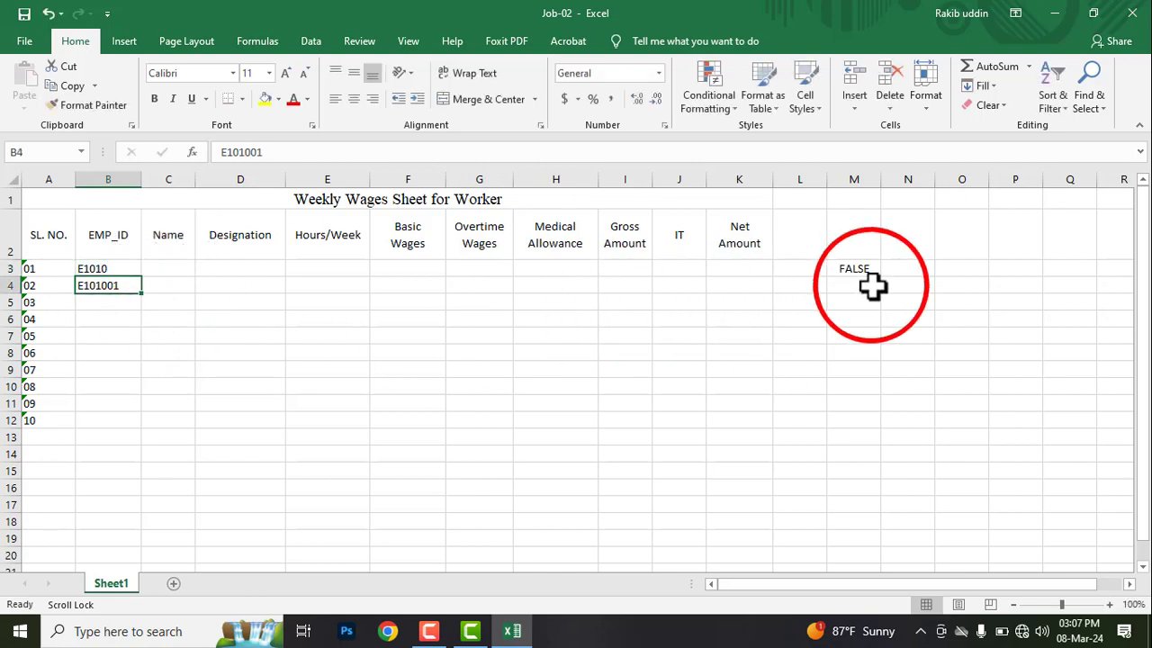
{"action": "left_click", "coordinate": [112, 270]}
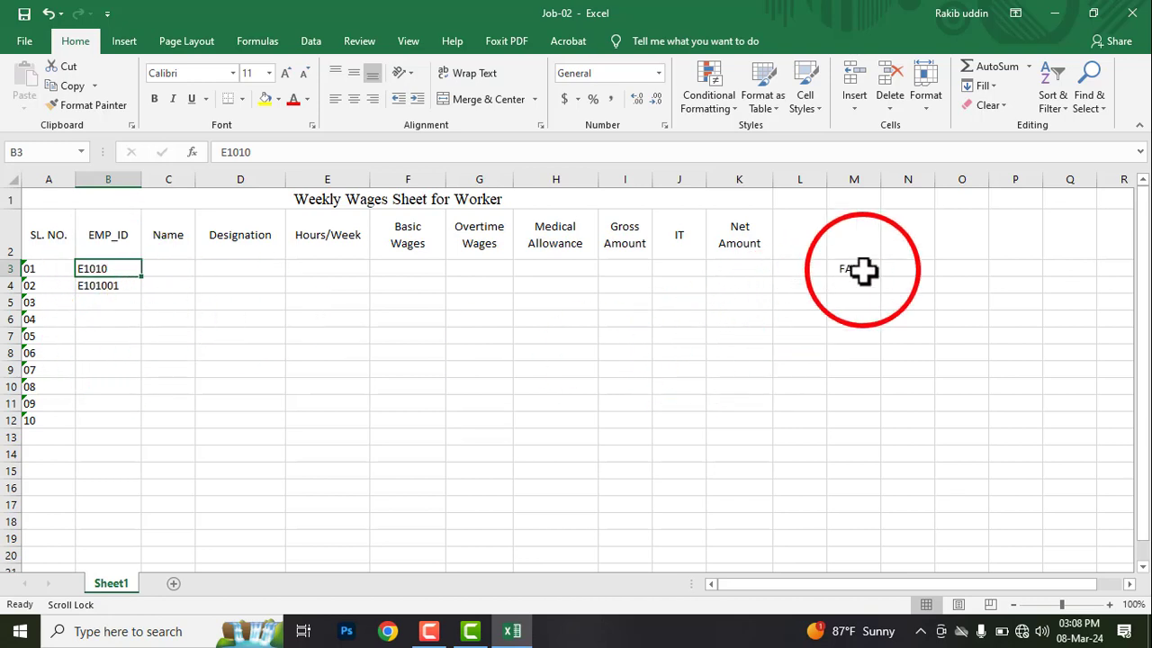
{"action": "key", "text": "ctrl+z"}
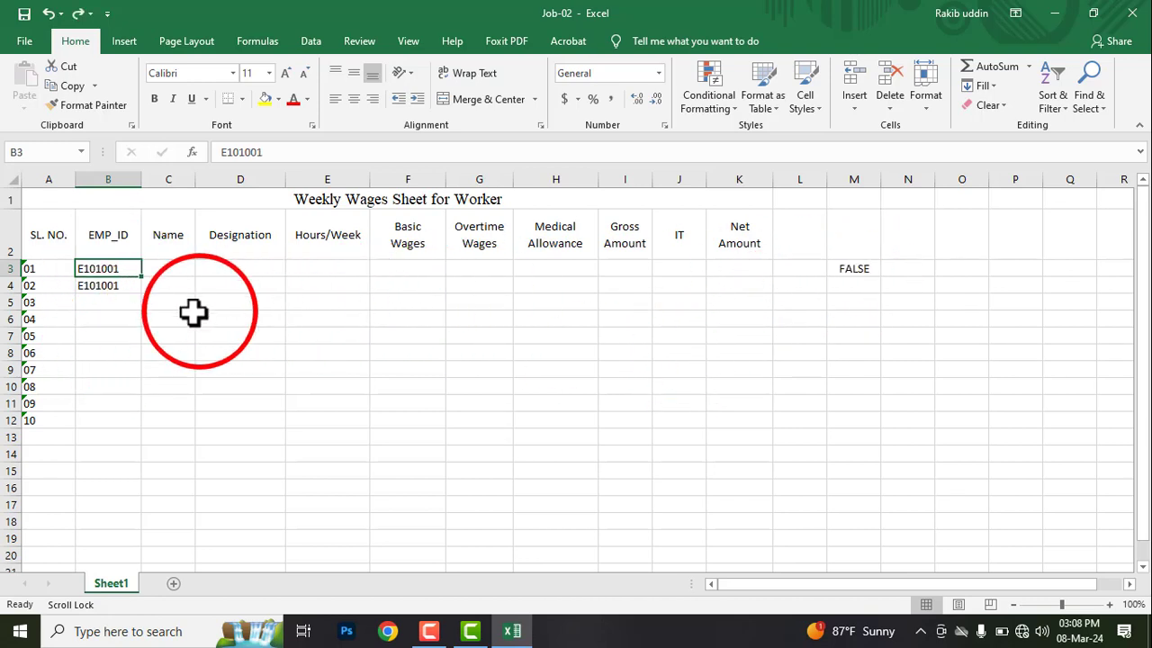
{"action": "left_click", "coordinate": [131, 287]}
{"action": "key", "text": "Delete"}
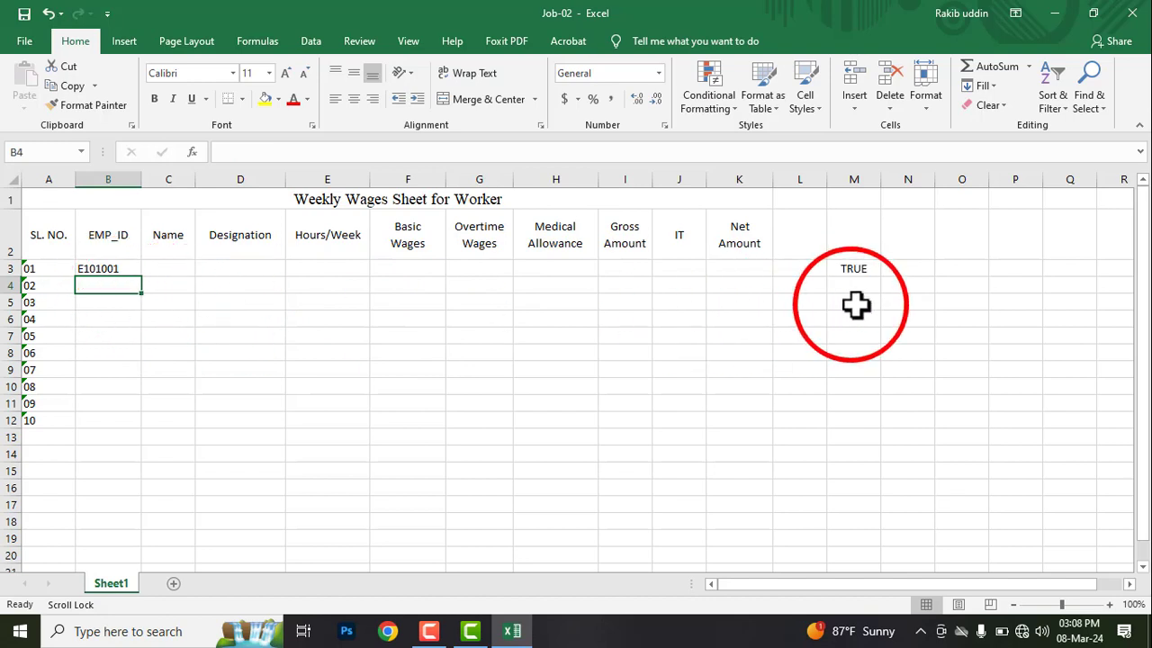
{"action": "left_click", "coordinate": [856, 306]}
{"action": "left_click", "coordinate": [856, 270]}
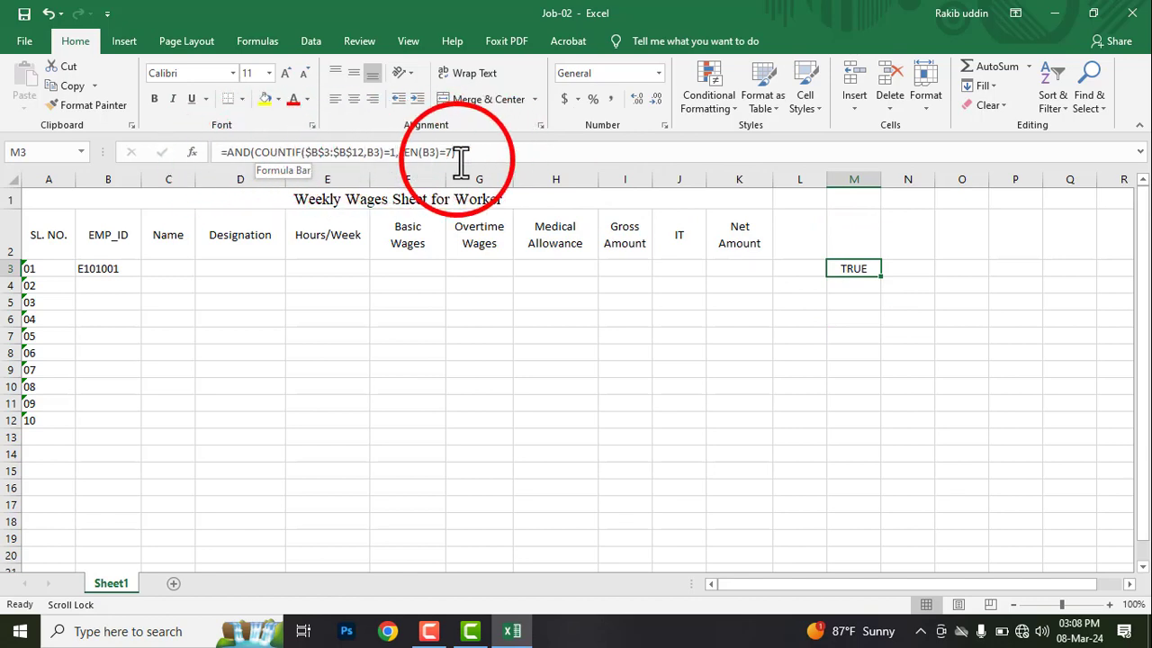
Copy the test formula =AND(COUNTIF($B$3:$B$12,B3)=1,LEN(B3)=7) from M3.
{"action": "left_click_drag", "start_coordinate": [479, 152], "coordinate": [218, 165]}
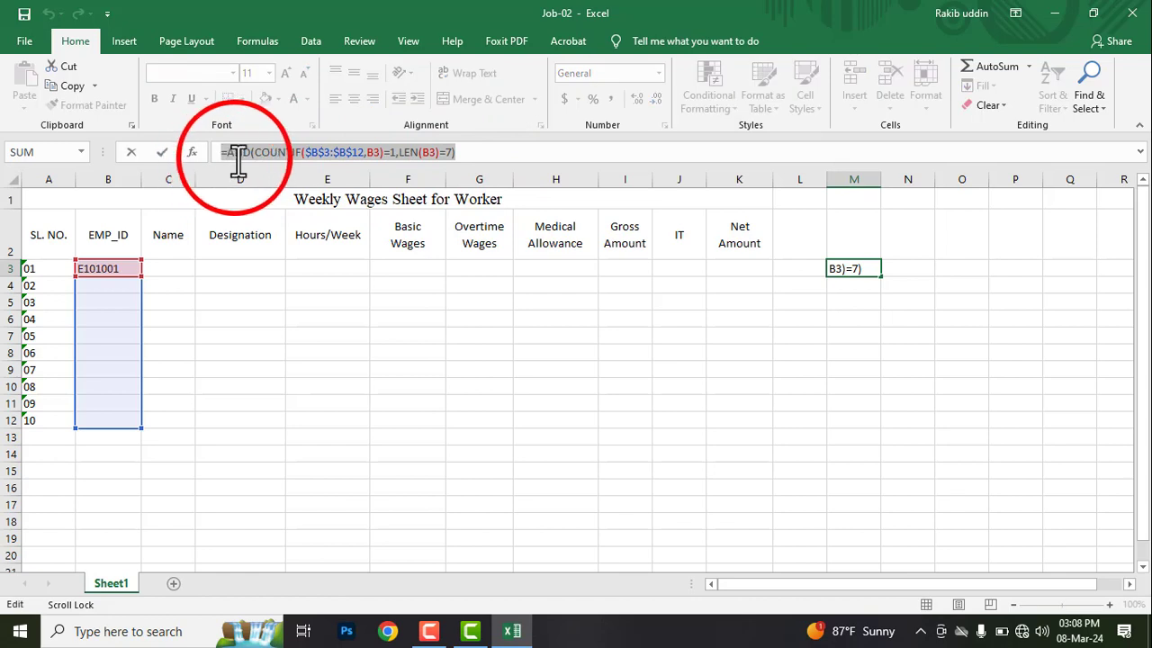
{"action": "right_click", "coordinate": [237, 164]}
{"action": "left_click", "coordinate": [263, 185]}
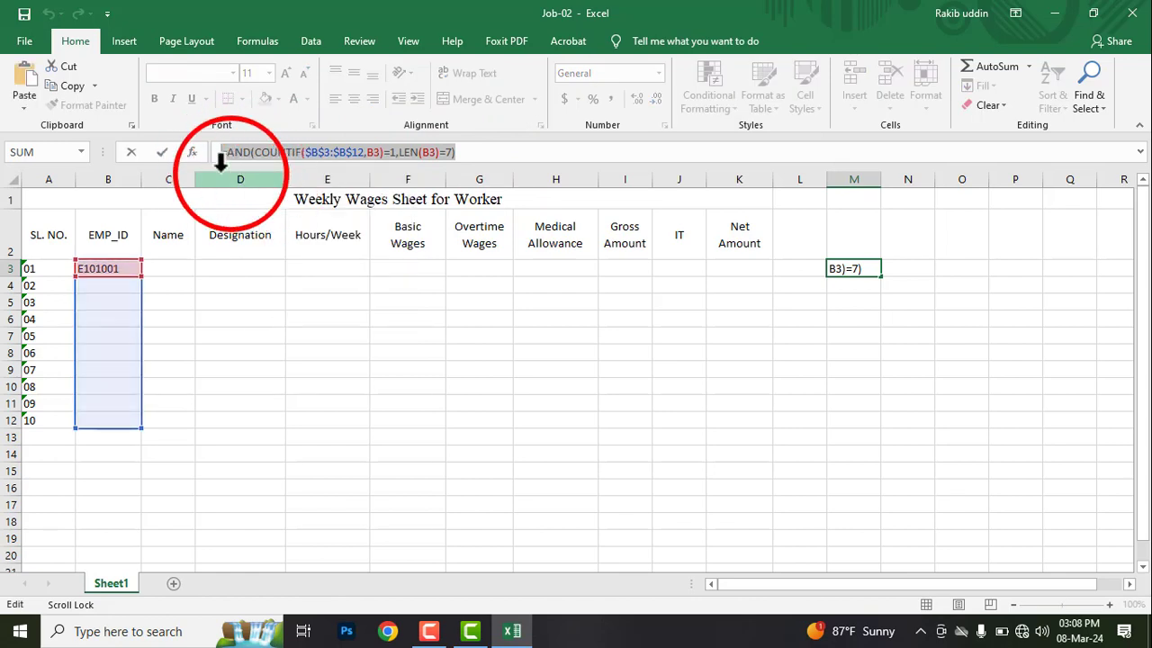
{"action": "left_click", "coordinate": [162, 151]}
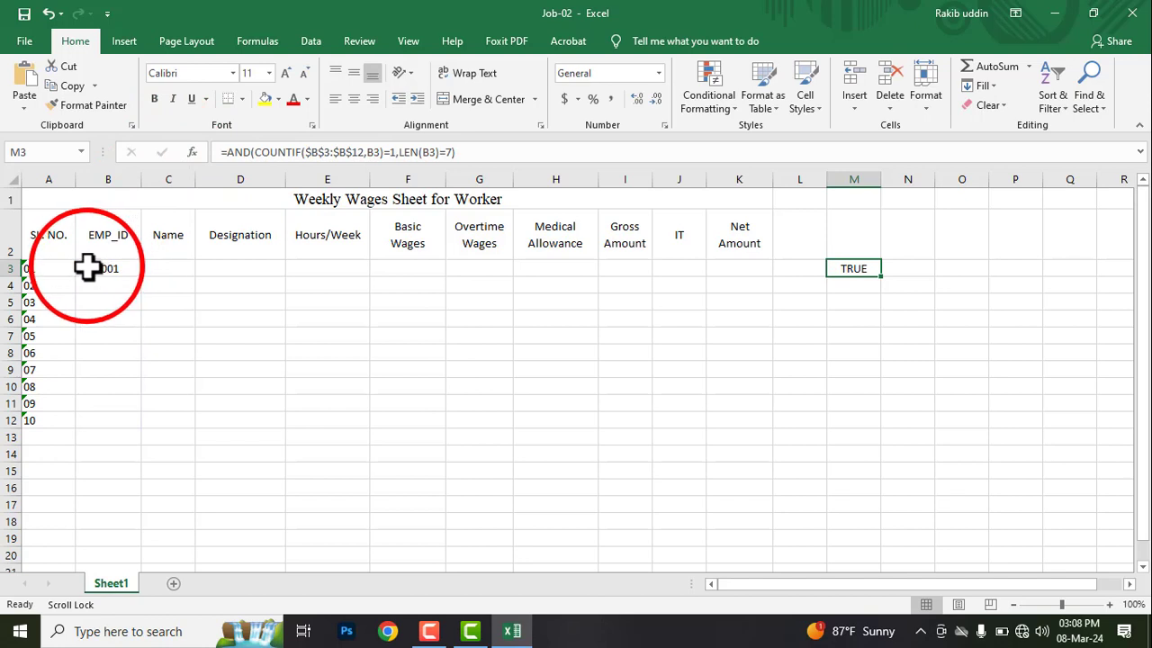
Apply the copied formula to B3:B12 as a Custom data validation rule.
{"action": "left_click_drag", "start_coordinate": [88, 267], "coordinate": [79, 427]}
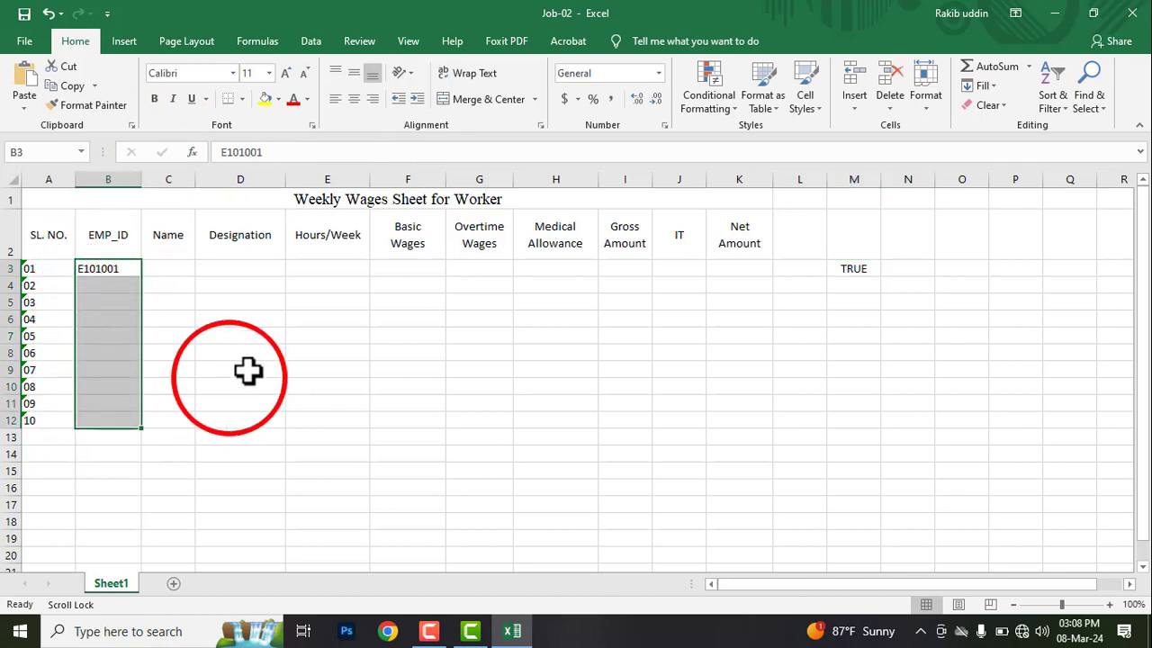
{"action": "left_click", "coordinate": [312, 41]}
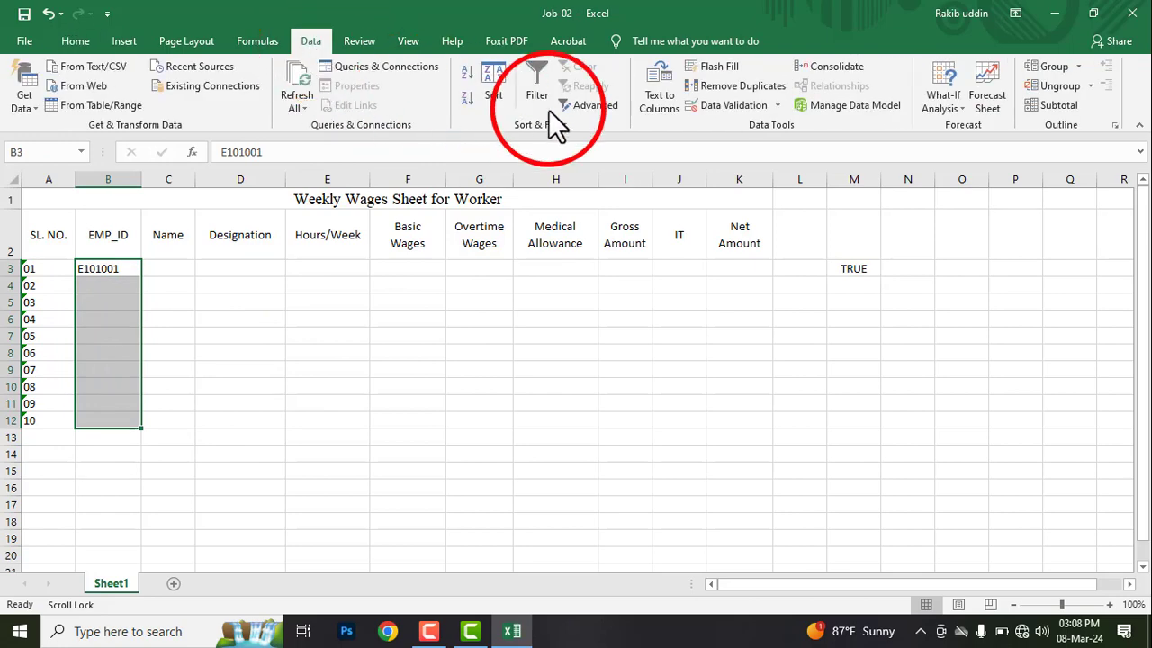
{"action": "left_click", "coordinate": [718, 112]}
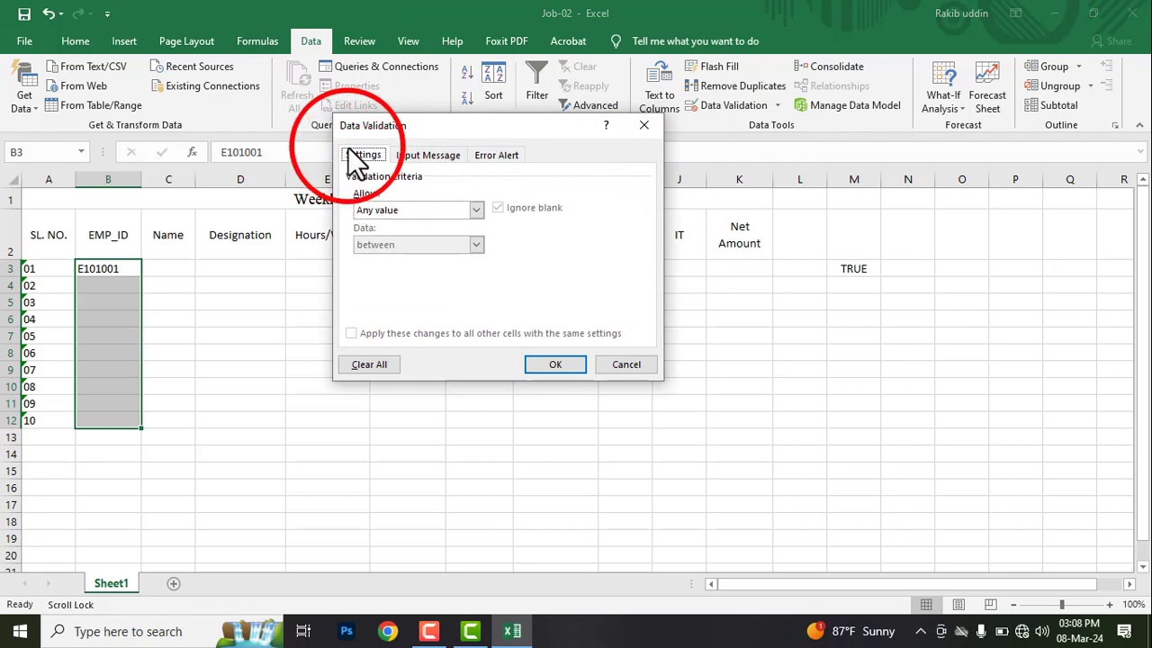
{"action": "left_click_drag", "start_coordinate": [427, 130], "coordinate": [539, 142]}
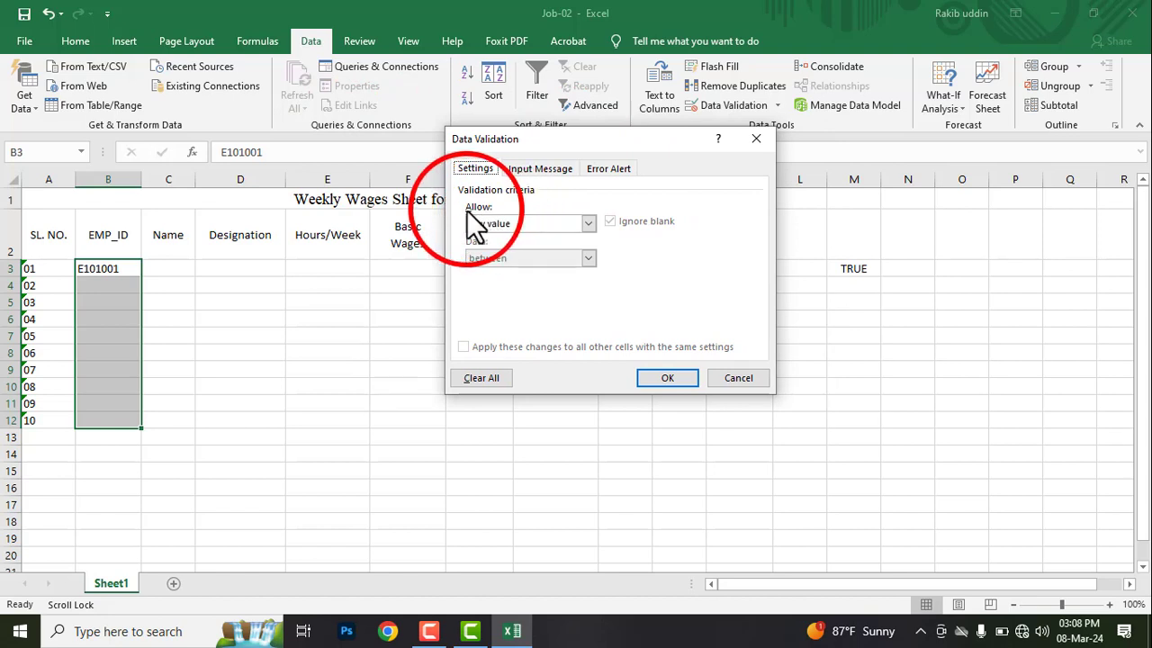
{"action": "left_click", "coordinate": [589, 224]}
{"action": "left_click", "coordinate": [499, 313]}
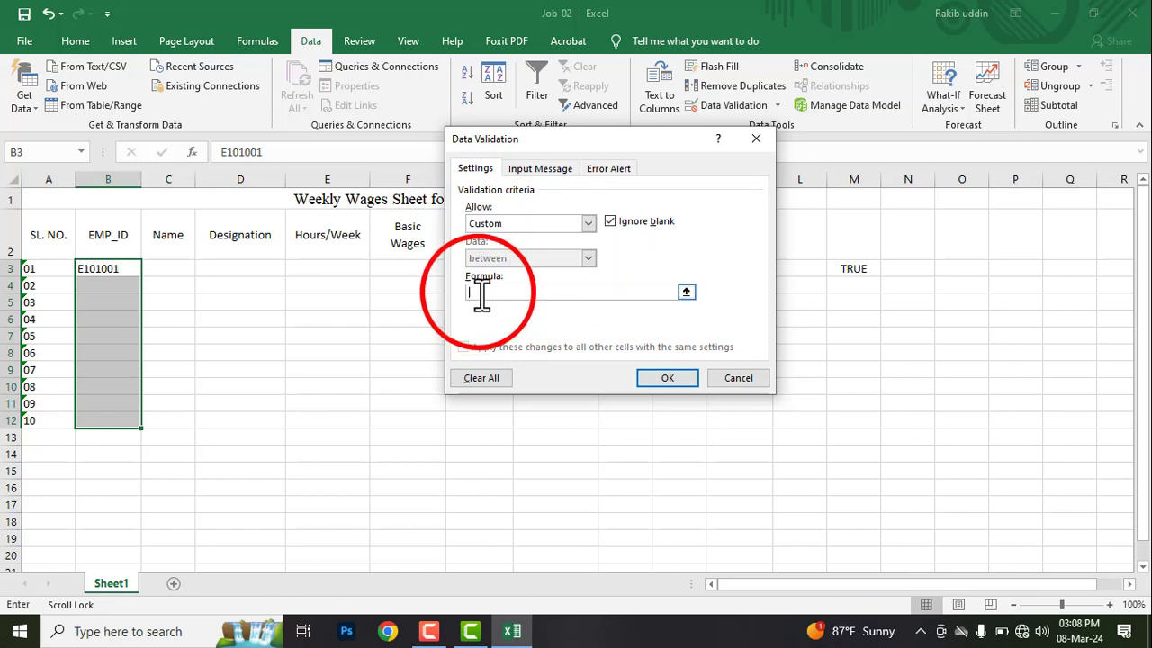
{"action": "right_click", "coordinate": [481, 295]}
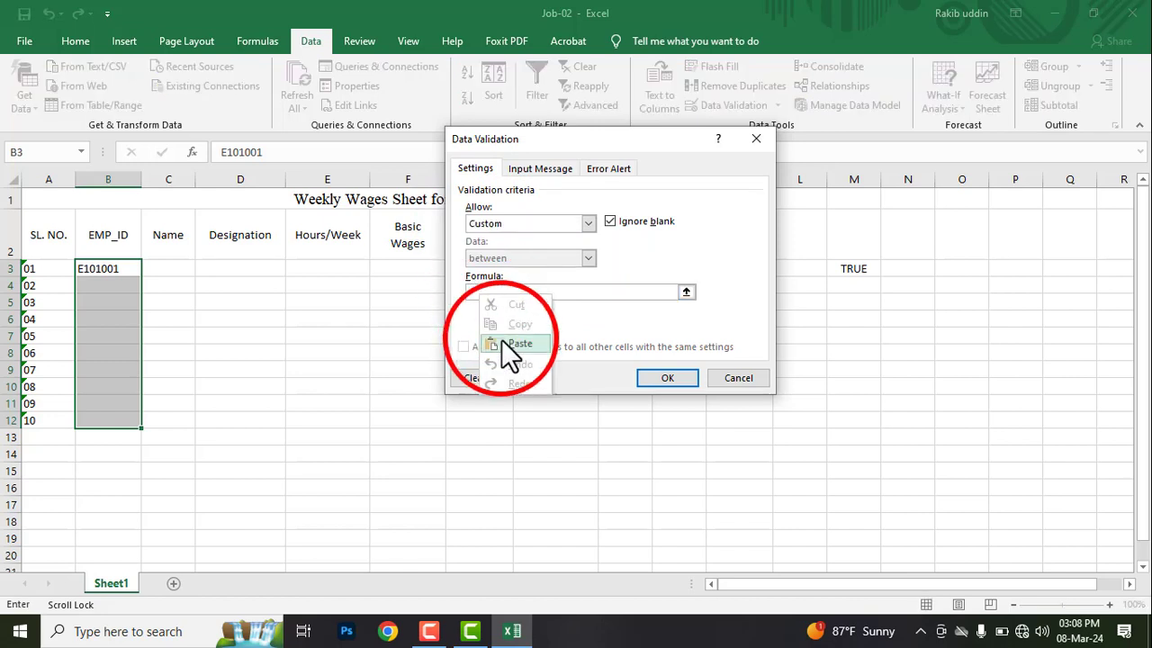
{"action": "left_click", "coordinate": [502, 343]}
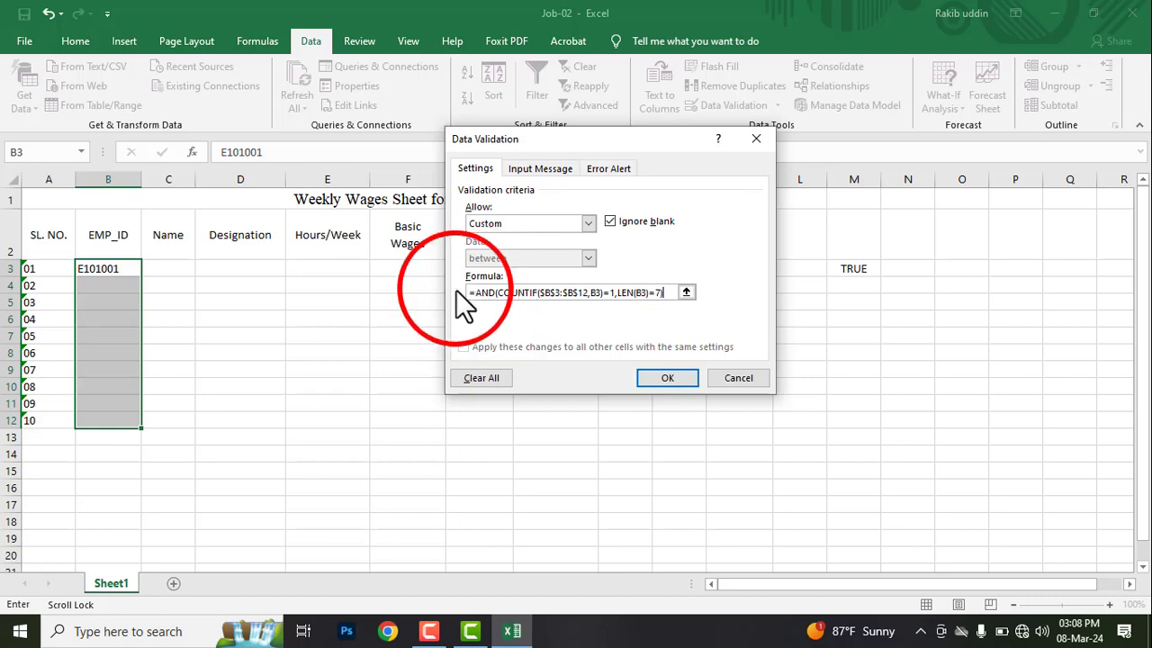
{"action": "left_click", "coordinate": [668, 378]}
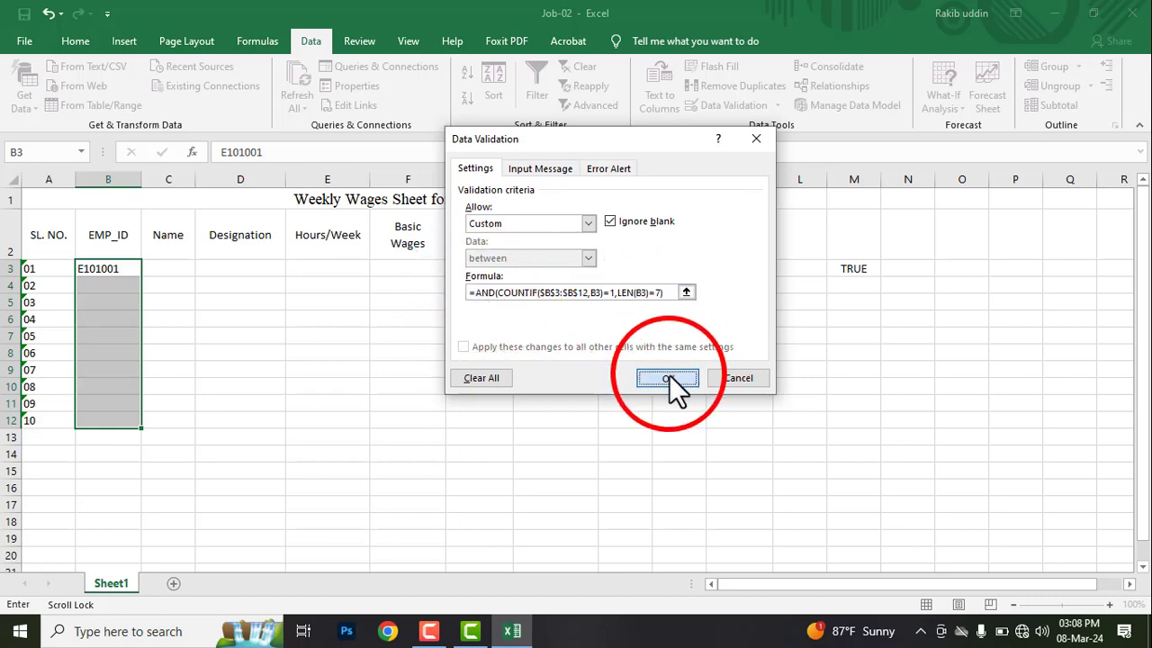
{"action": "left_click", "coordinate": [853, 274]}
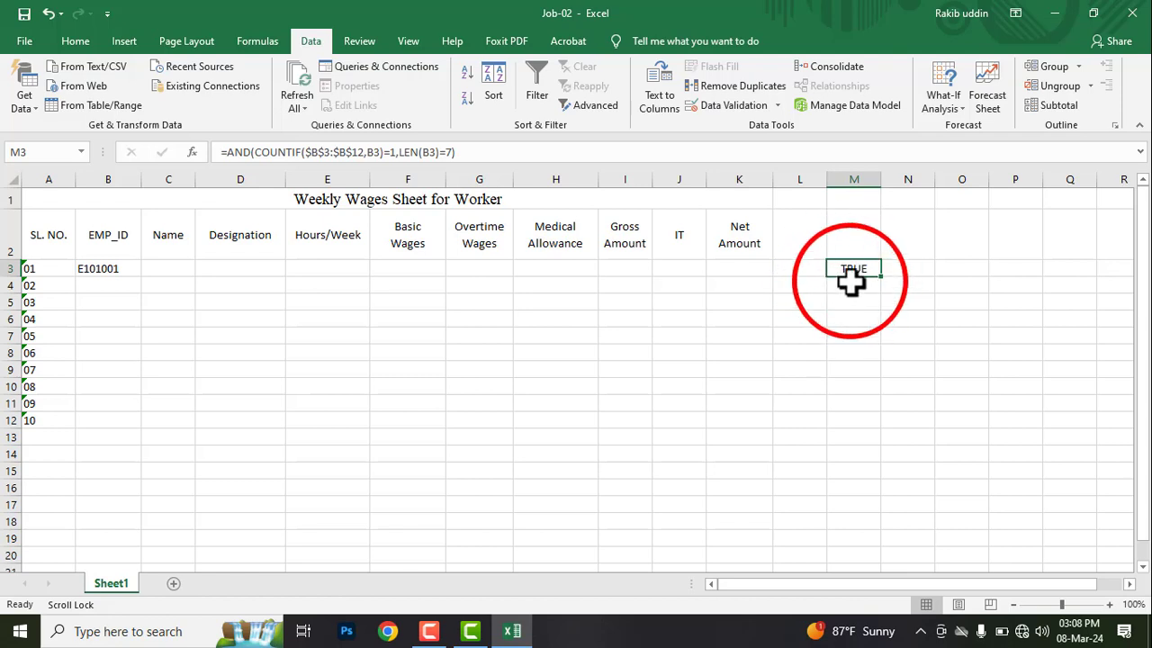
Delete the M3 test formula and extend the ID series so B4 holds E101002.
{"action": "key", "text": "Delete"}
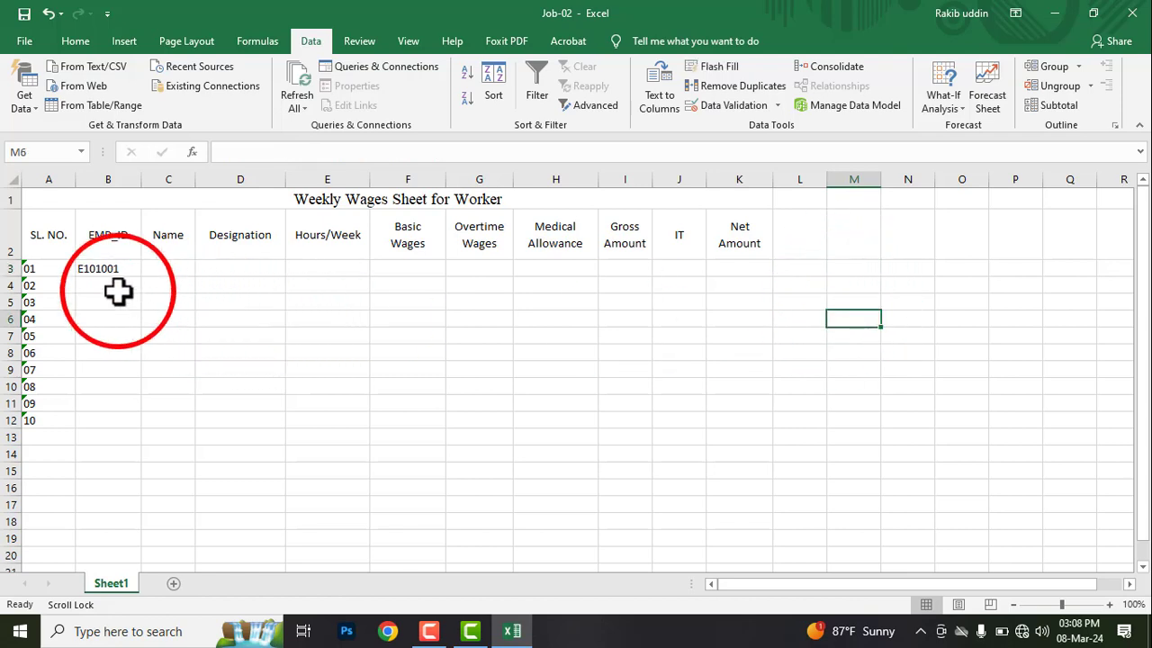
{"action": "left_click", "coordinate": [111, 284]}
{"action": "left_click", "coordinate": [119, 270]}
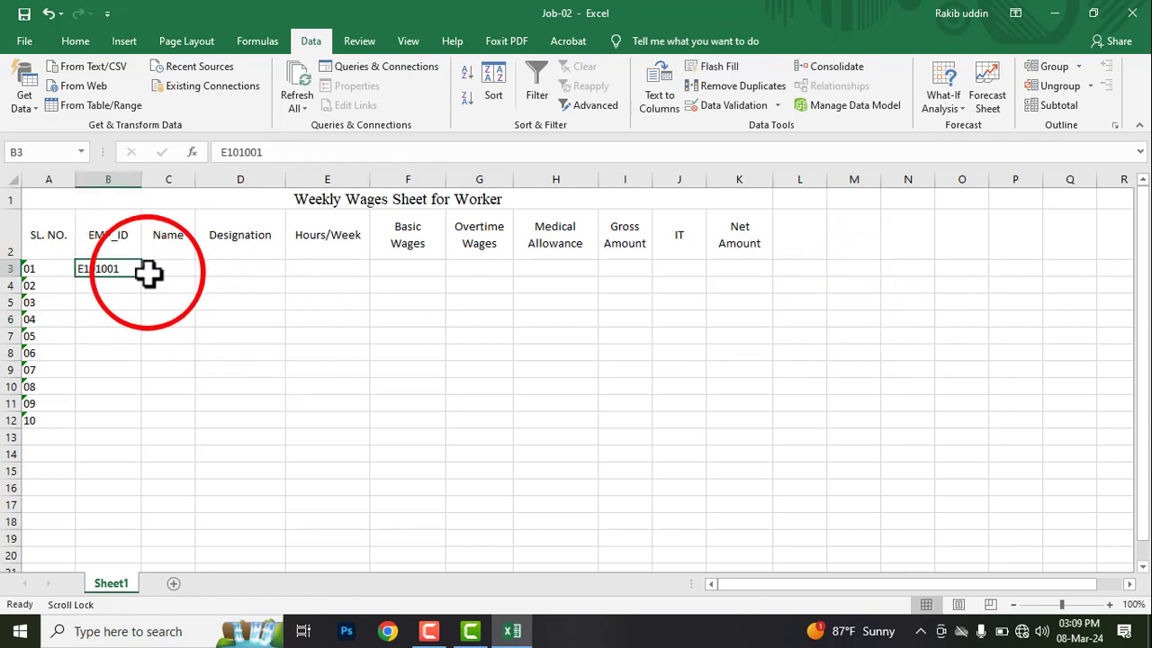
{"action": "left_click_drag", "start_coordinate": [142, 279], "coordinate": [135, 292]}
{"action": "left_click", "coordinate": [116, 285]}
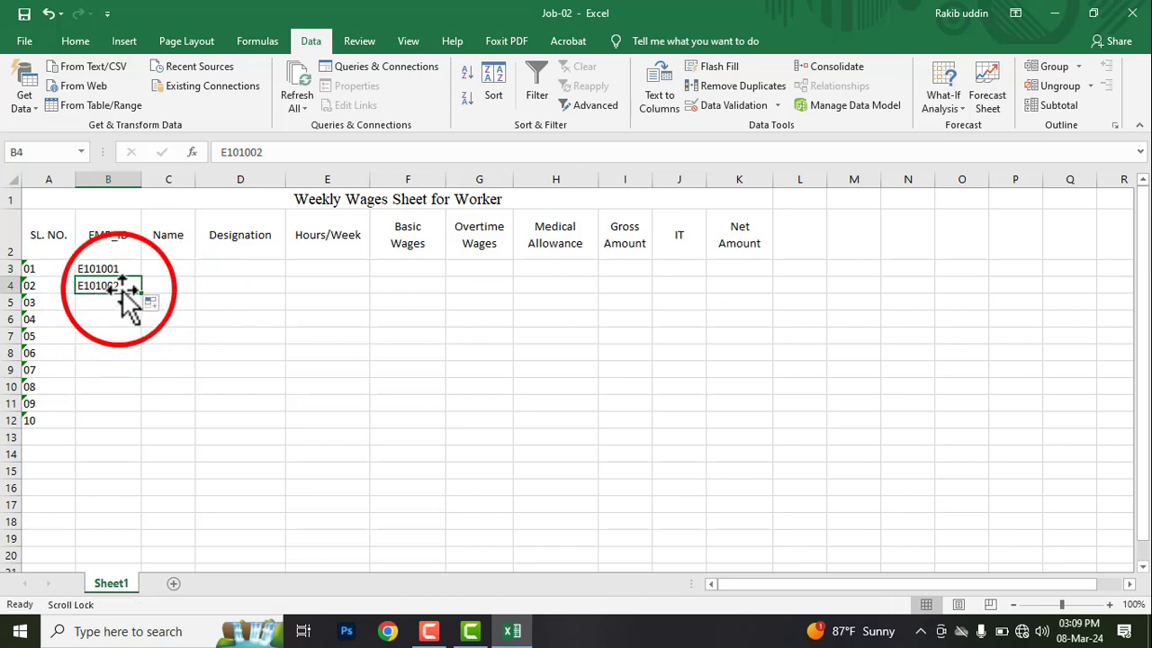
Test B4 with duplicate E101001 and short E1010, cancelling both validation errors.
{"action": "double_click", "coordinate": [134, 289]}
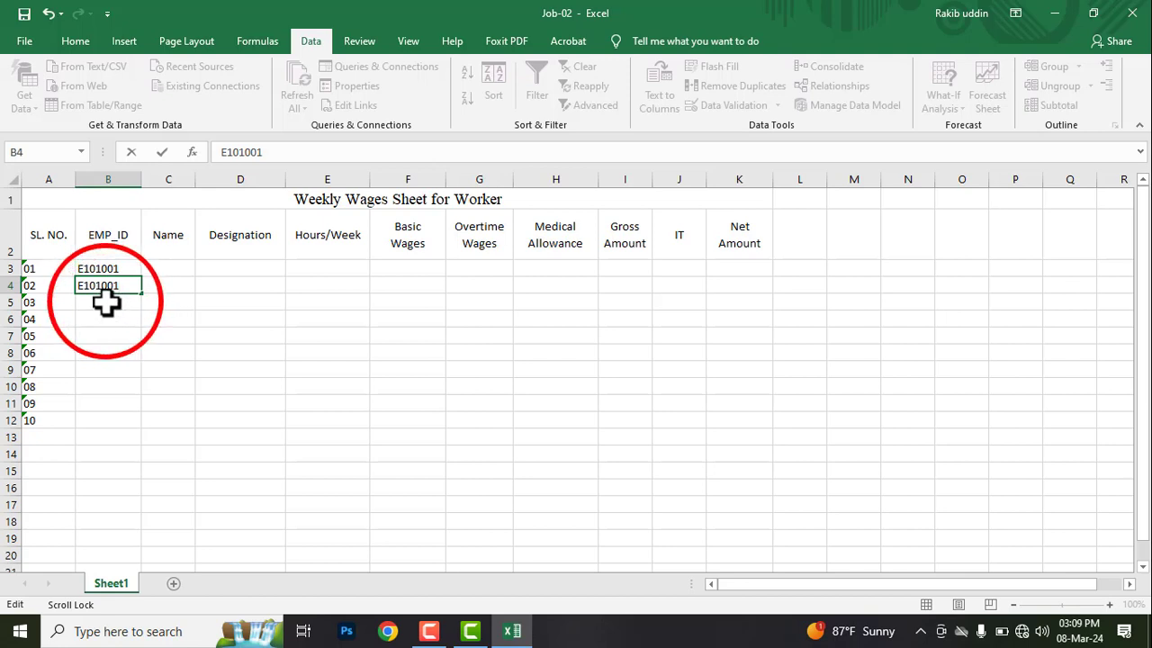
{"action": "key", "text": "Return"}
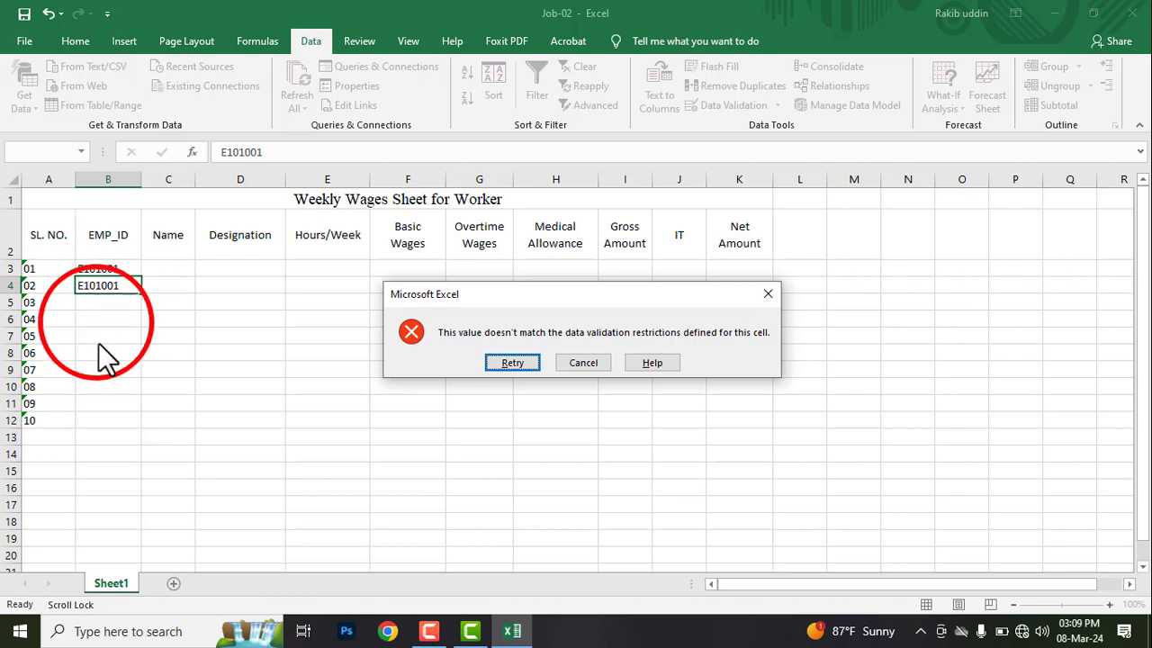
{"action": "left_click", "coordinate": [580, 362]}
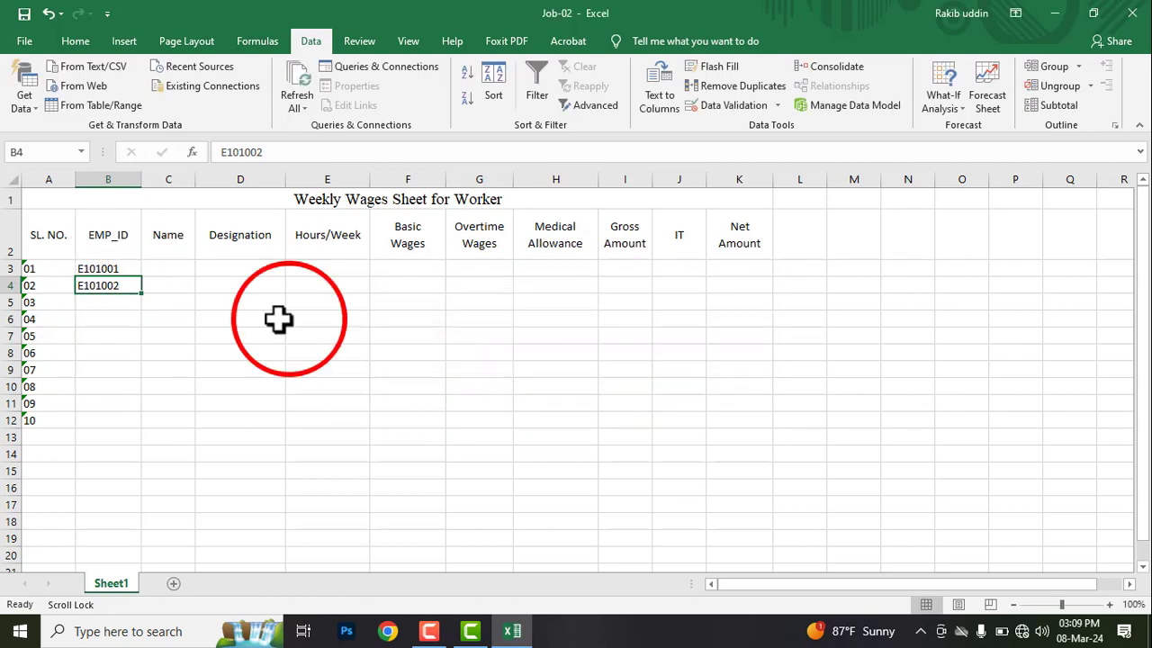
{"action": "double_click", "coordinate": [135, 289]}
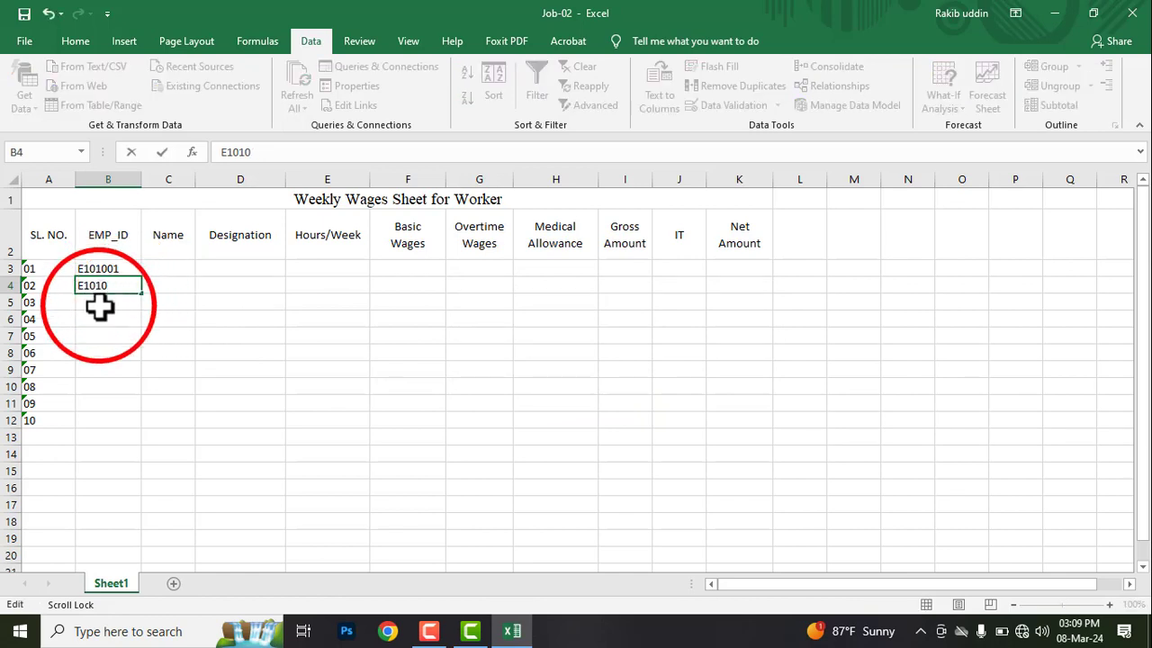
{"action": "left_click", "coordinate": [99, 307]}
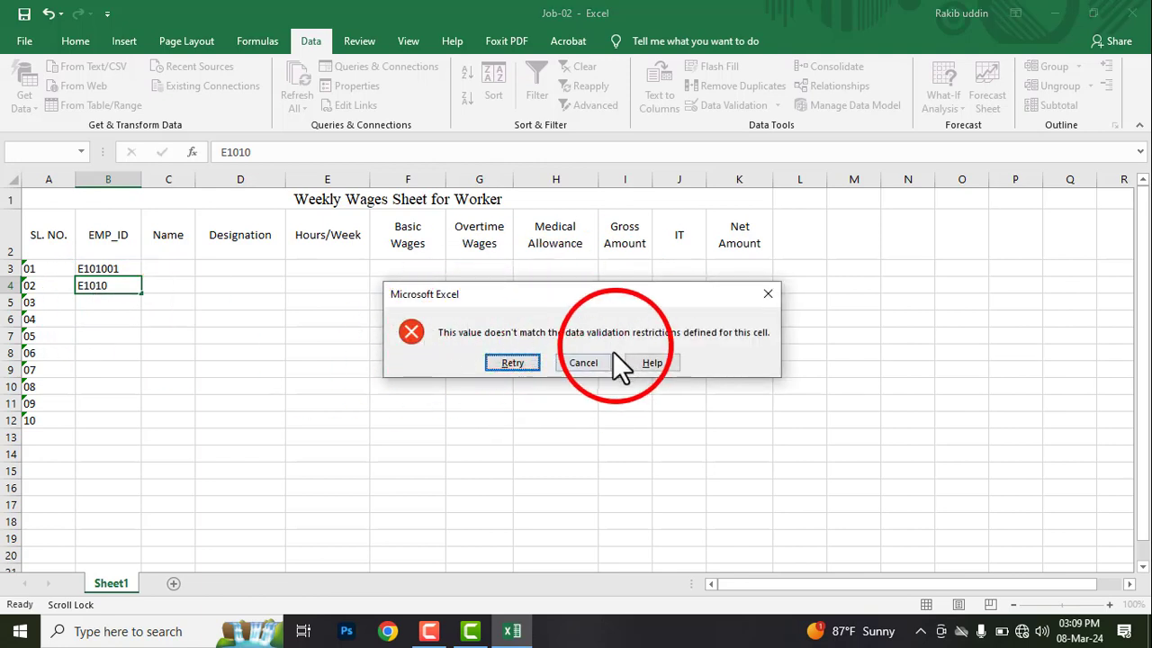
{"action": "left_click", "coordinate": [587, 363]}
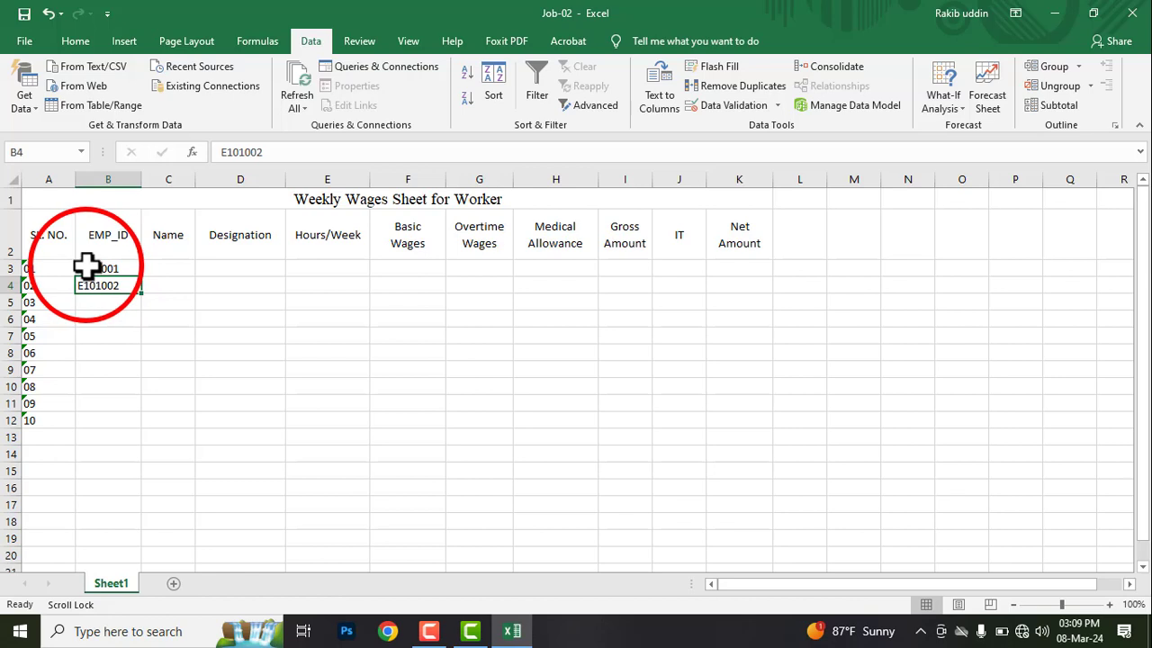
Fill B3:B12 with E101001 through E101010, then select the table range A1:K12.
{"action": "left_click_drag", "start_coordinate": [86, 264], "coordinate": [85, 412]}
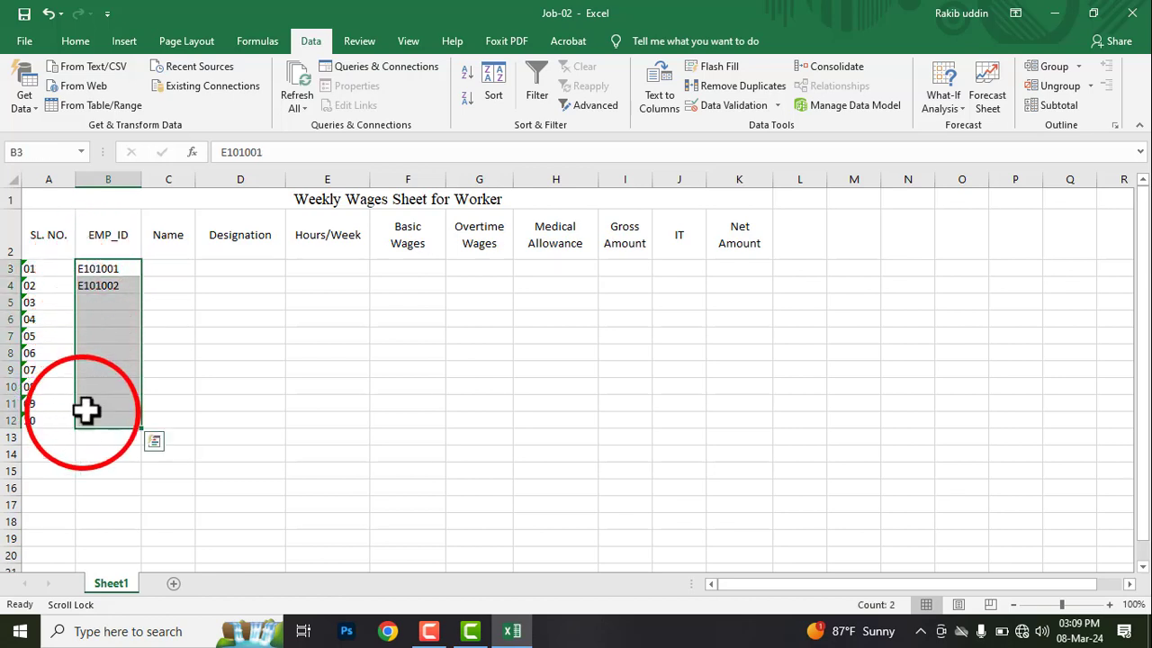
{"action": "left_click", "coordinate": [97, 300]}
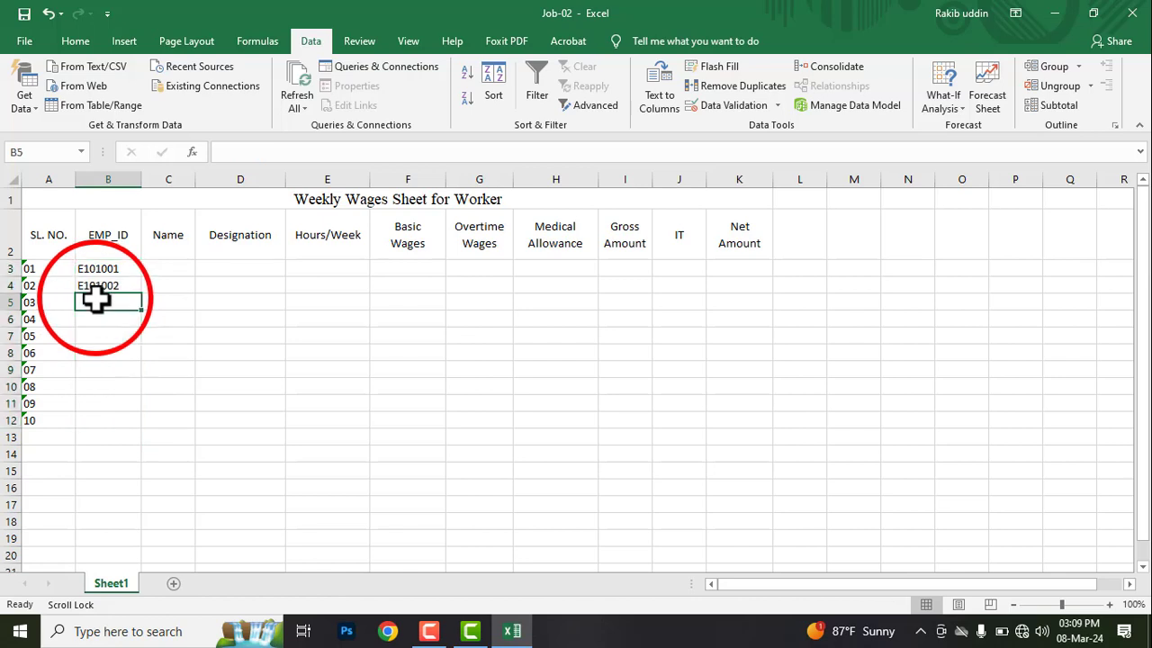
{"action": "left_click", "coordinate": [117, 272]}
{"action": "left_click_drag", "start_coordinate": [117, 274], "coordinate": [126, 438]}
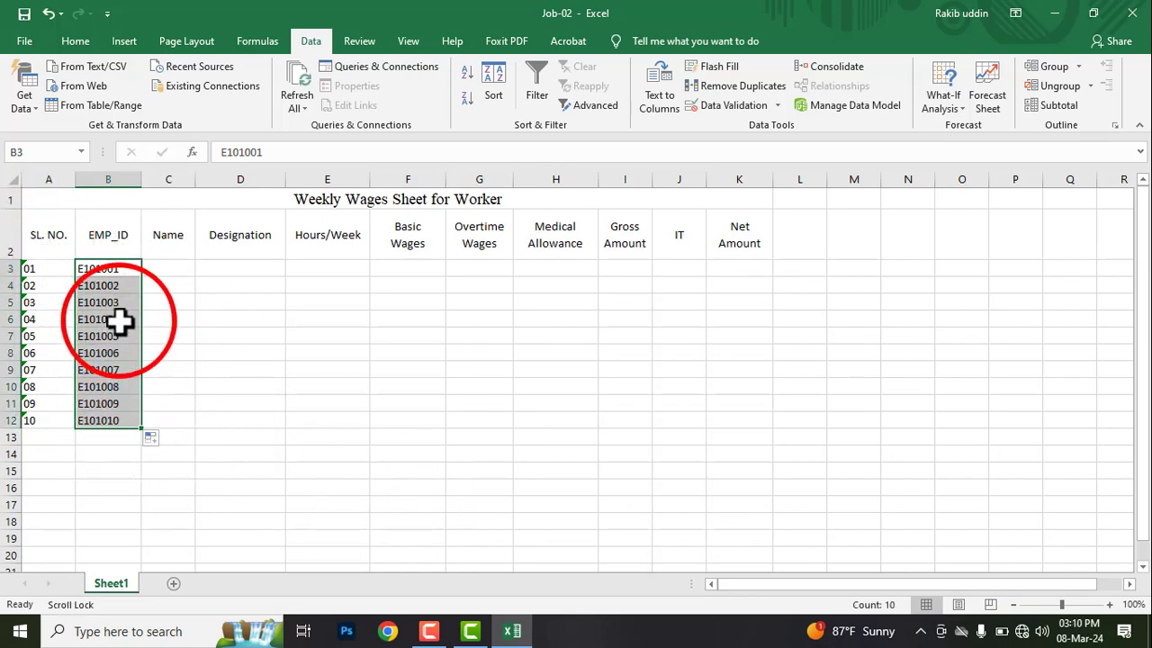
{"action": "left_click_drag", "start_coordinate": [26, 222], "coordinate": [693, 420]}
{"action": "left_click_drag", "start_coordinate": [33, 193], "coordinate": [545, 419]}
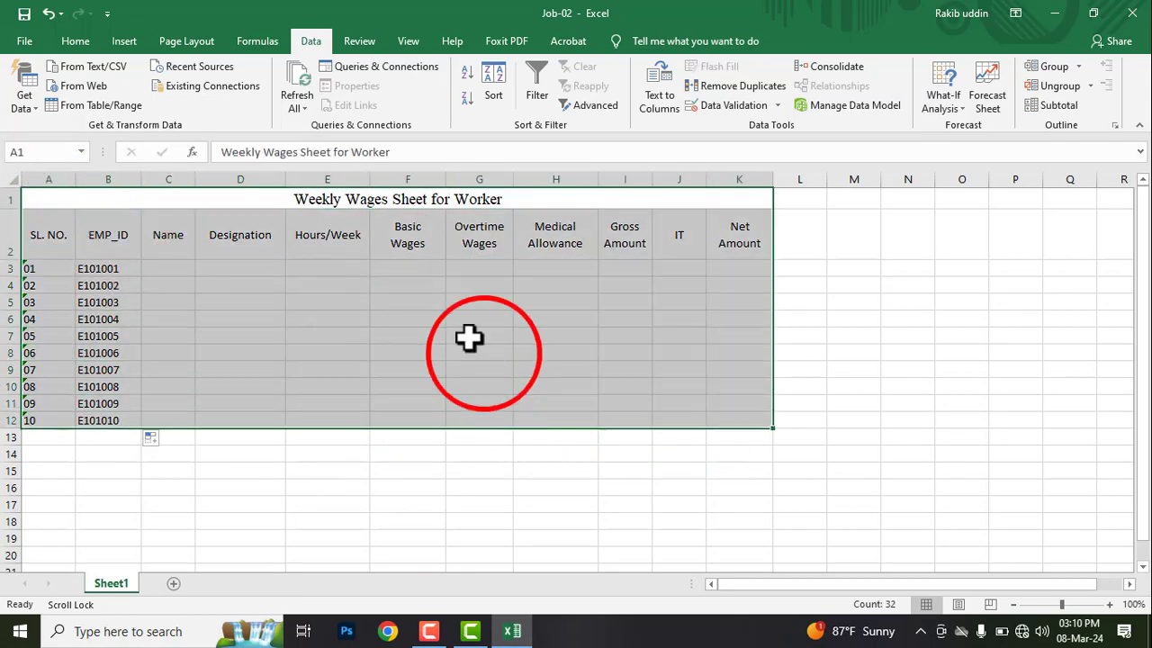
Apply All Borders to the selected table range A1:K12.
{"action": "left_click", "coordinate": [75, 41]}
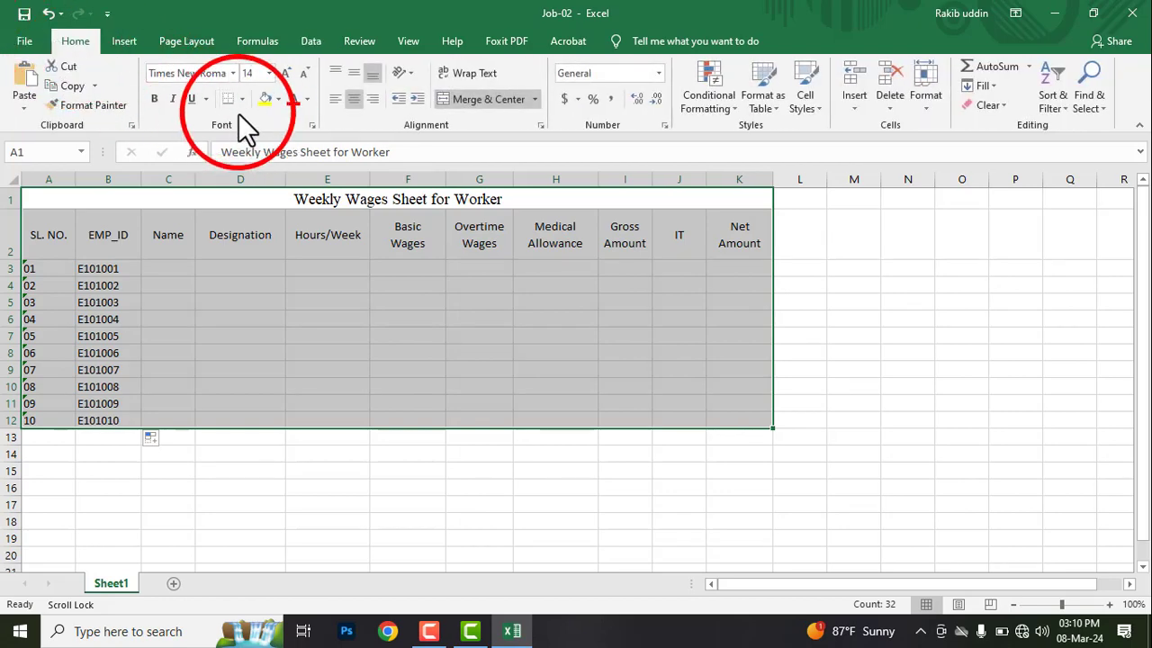
{"action": "left_click", "coordinate": [241, 99]}
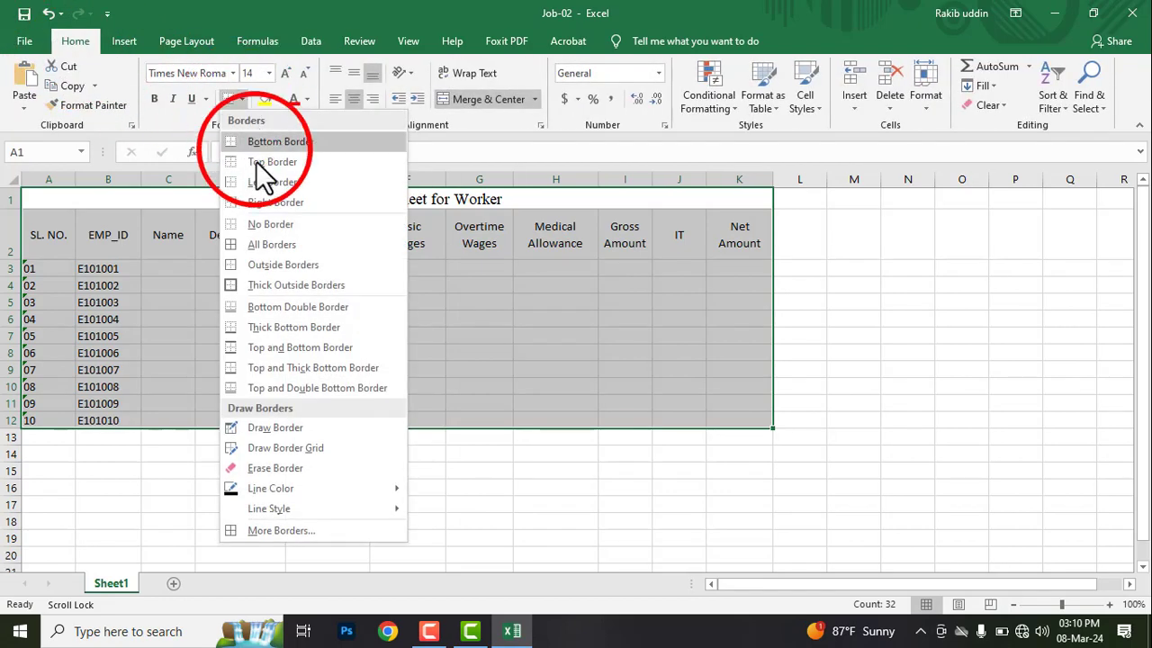
{"action": "left_click", "coordinate": [256, 243]}
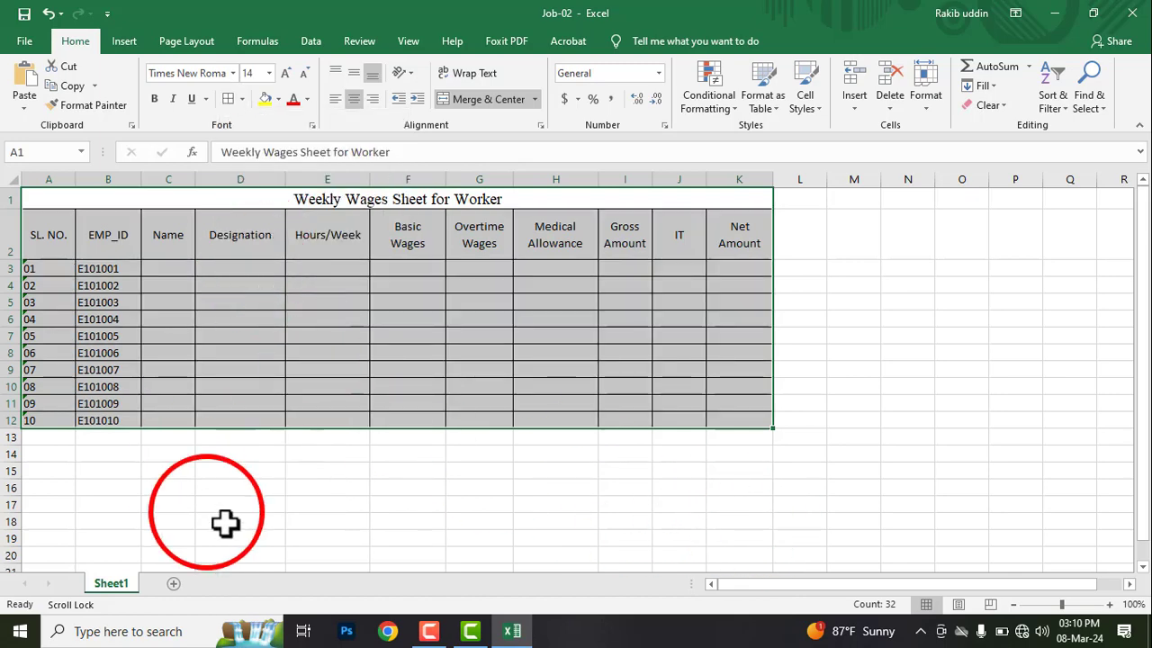
{"action": "left_click", "coordinate": [214, 471]}
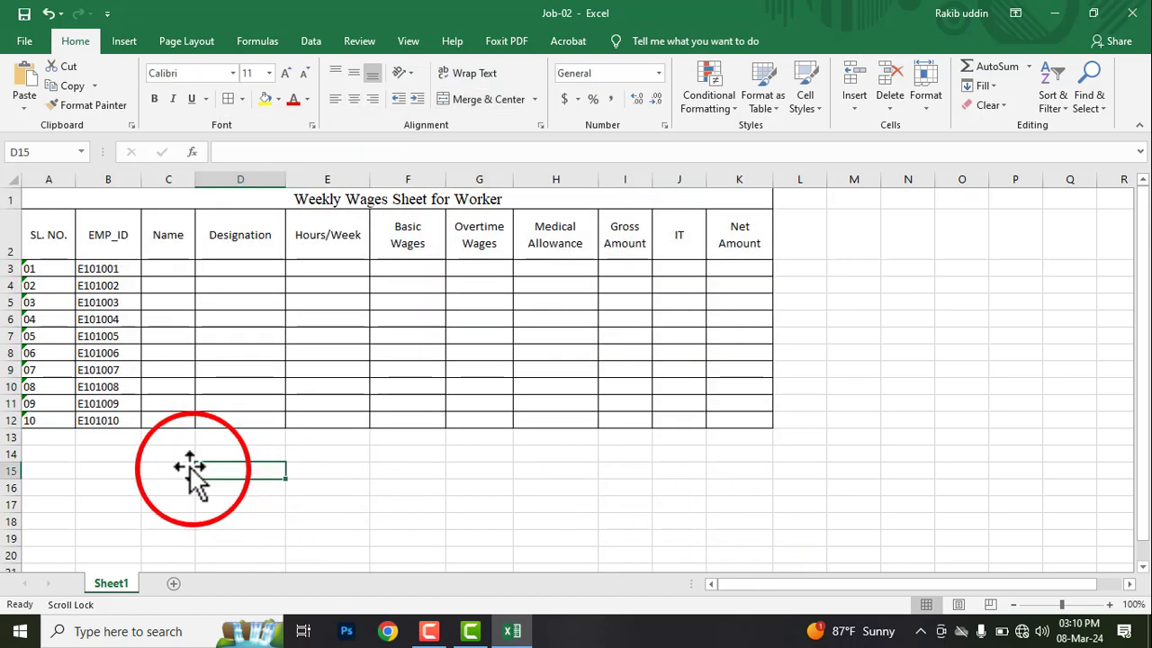
{"action": "left_click", "coordinate": [118, 372]}
{"action": "scroll", "coordinate": [31, 354], "scroll_direction": "up", "scroll_amount": 3}
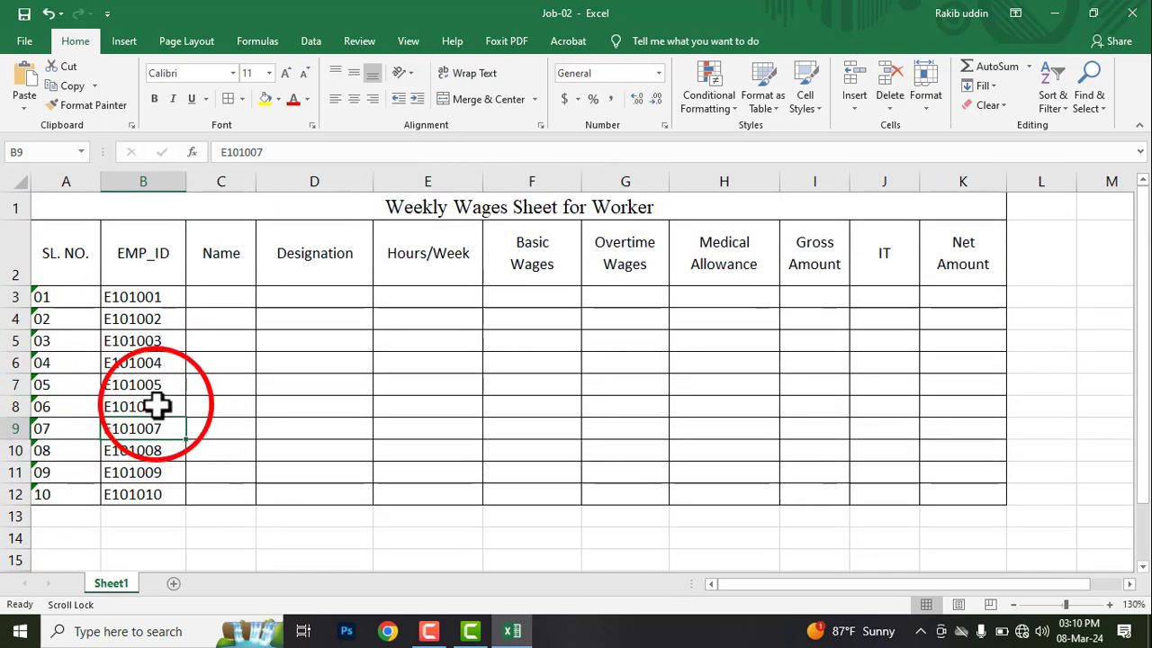
{"action": "double_click", "coordinate": [160, 407]}
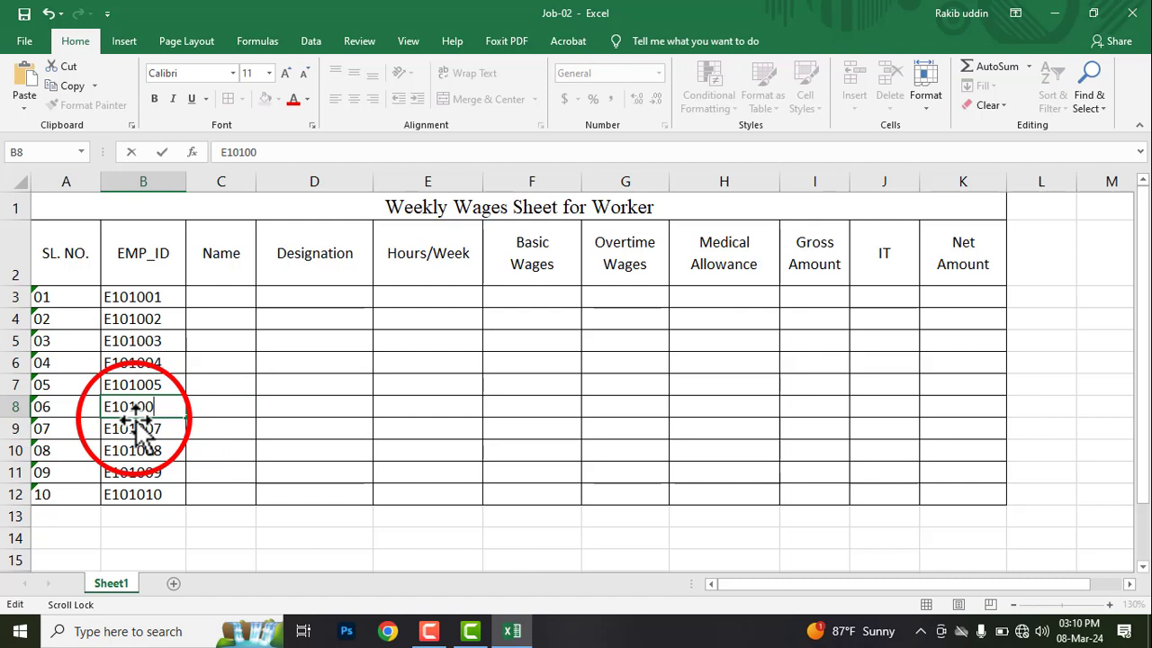
{"action": "key", "text": "Return"}
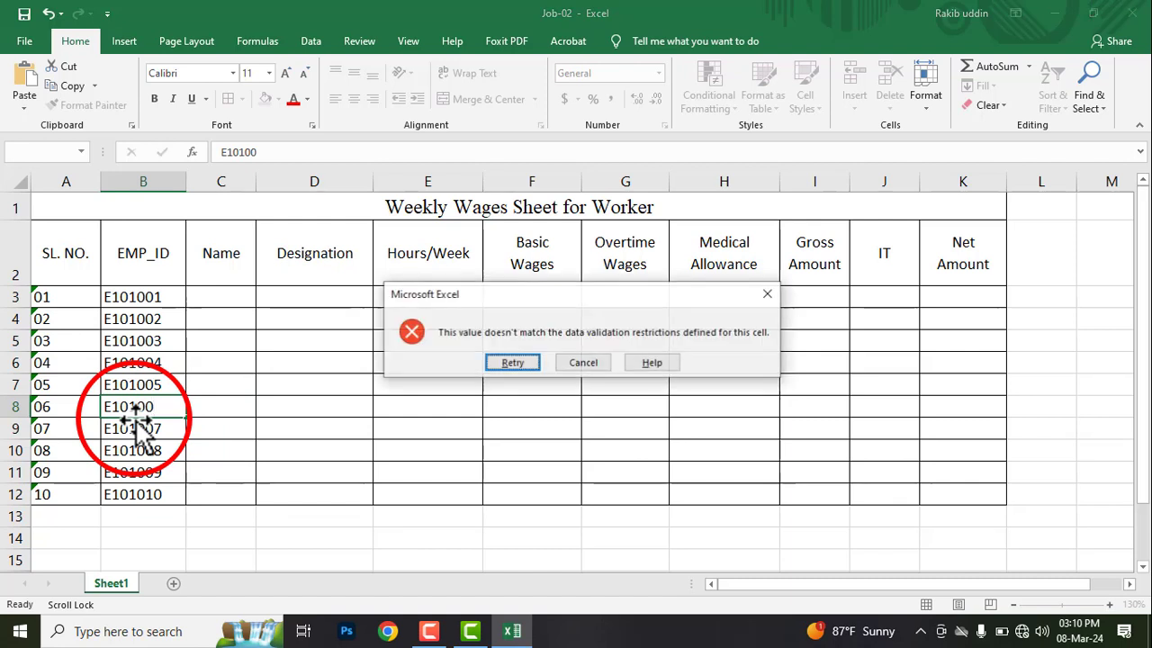
{"action": "left_click", "coordinate": [587, 364]}
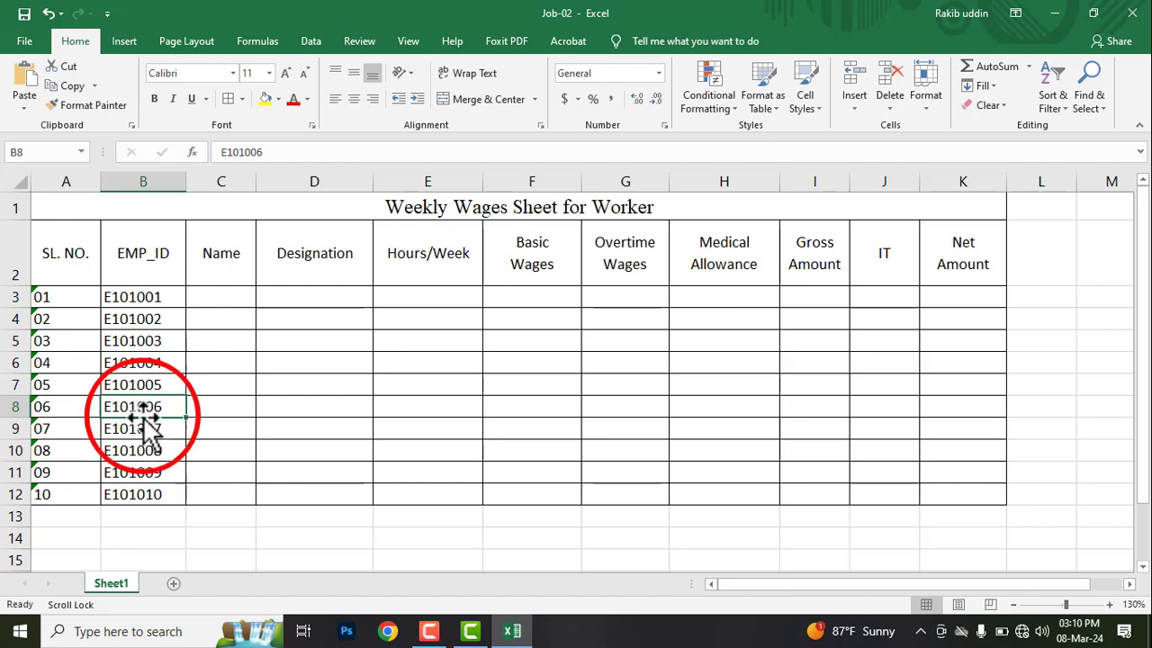
{"action": "double_click", "coordinate": [159, 477]}
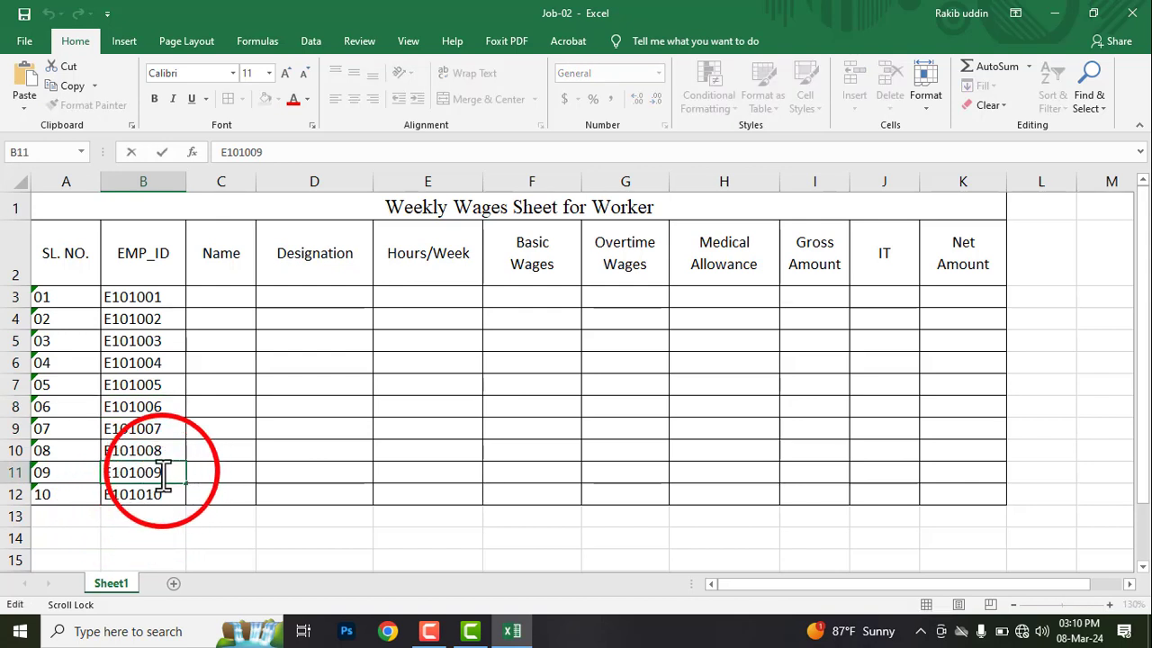
{"action": "left_click_drag", "start_coordinate": [155, 481], "coordinate": [143, 481]}
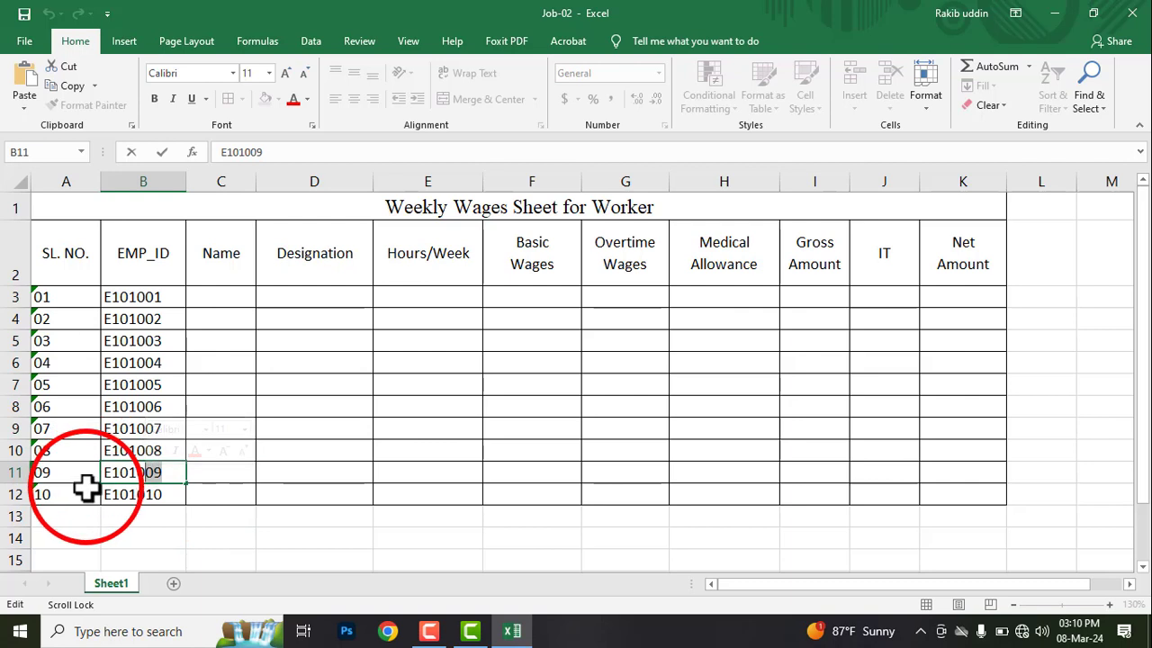
{"action": "type", "text": "10"}
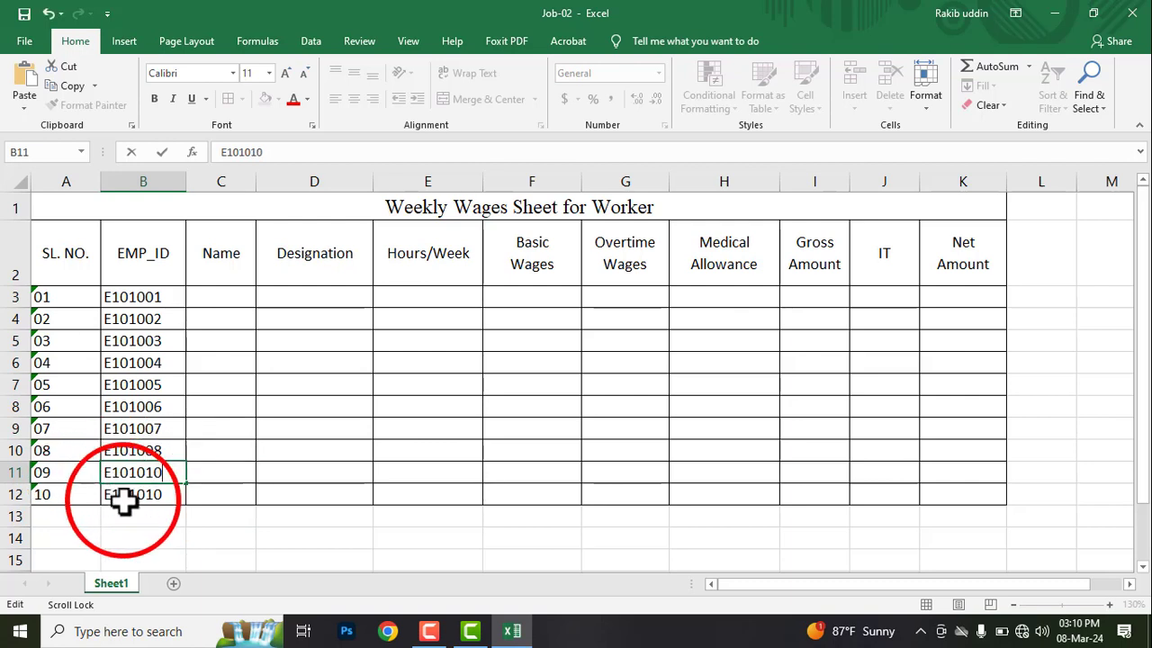
{"action": "key", "text": "Return"}
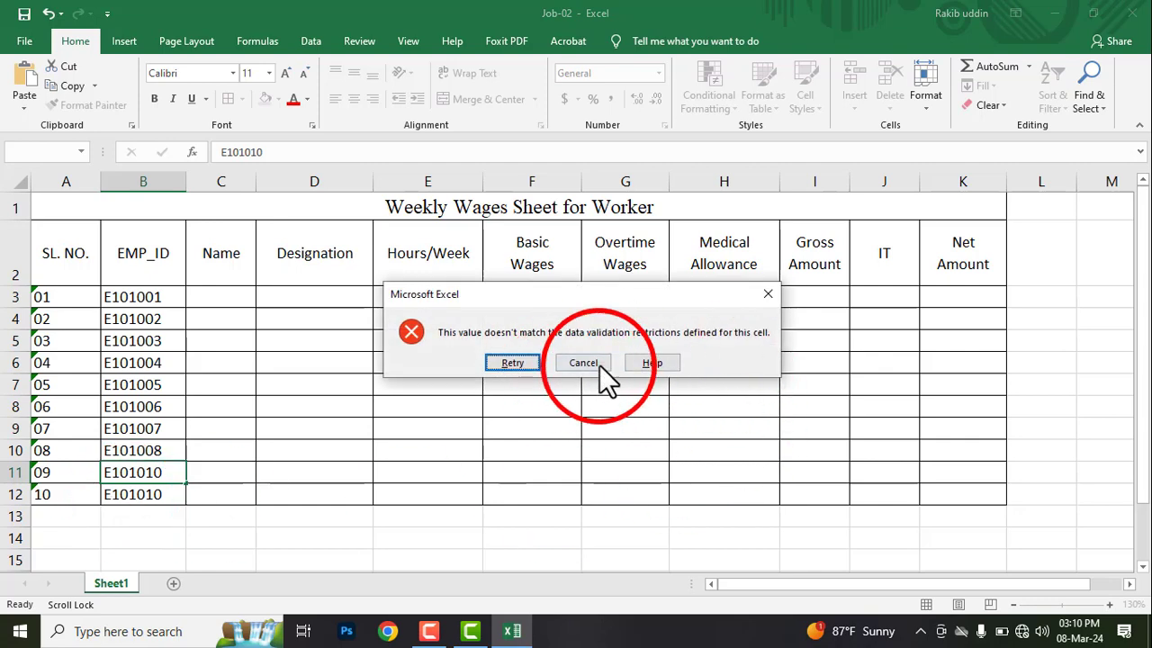
{"action": "left_click", "coordinate": [562, 358]}
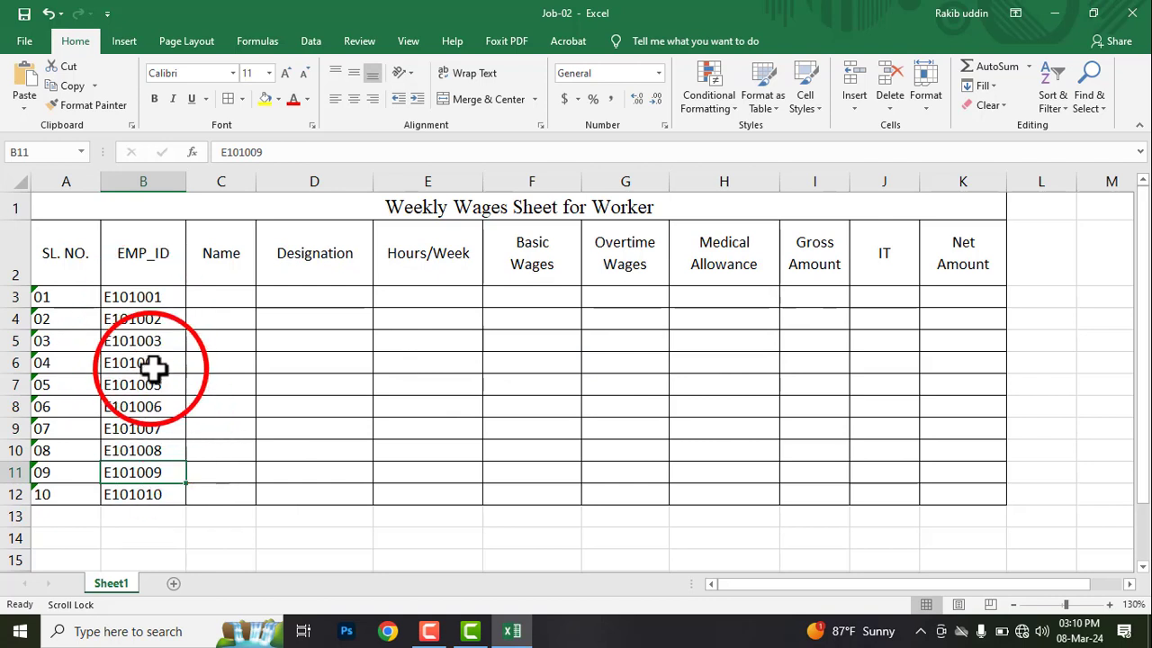
Type the names A through J into C3:C12.
{"action": "left_click", "coordinate": [211, 301]}
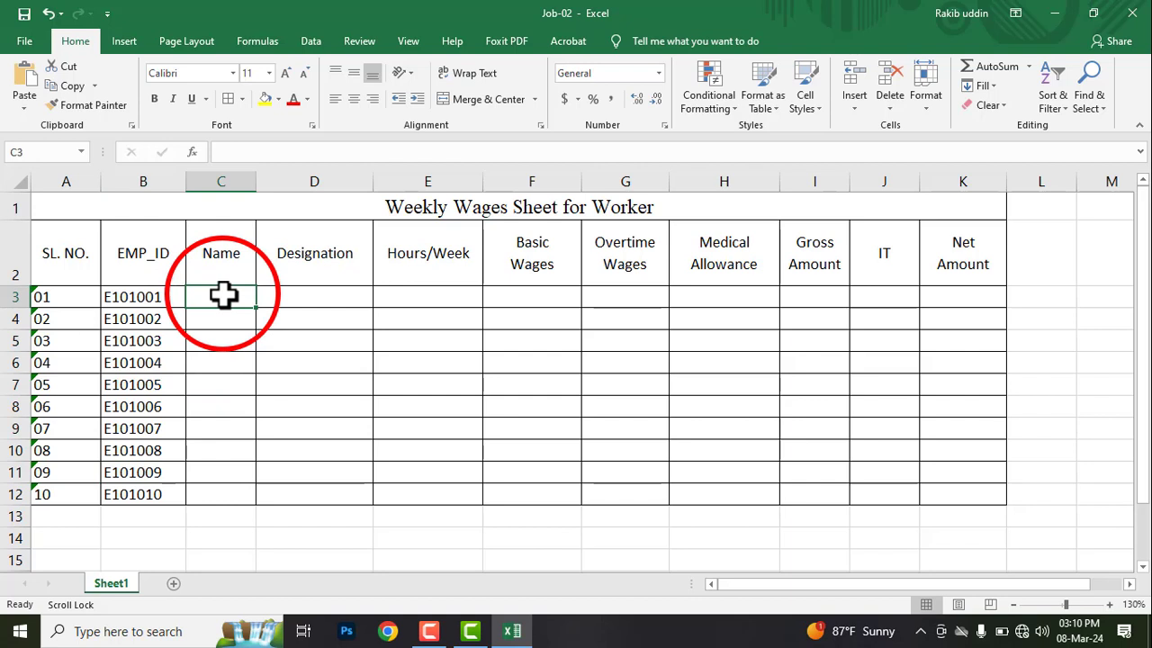
{"action": "type", "text": "A"}
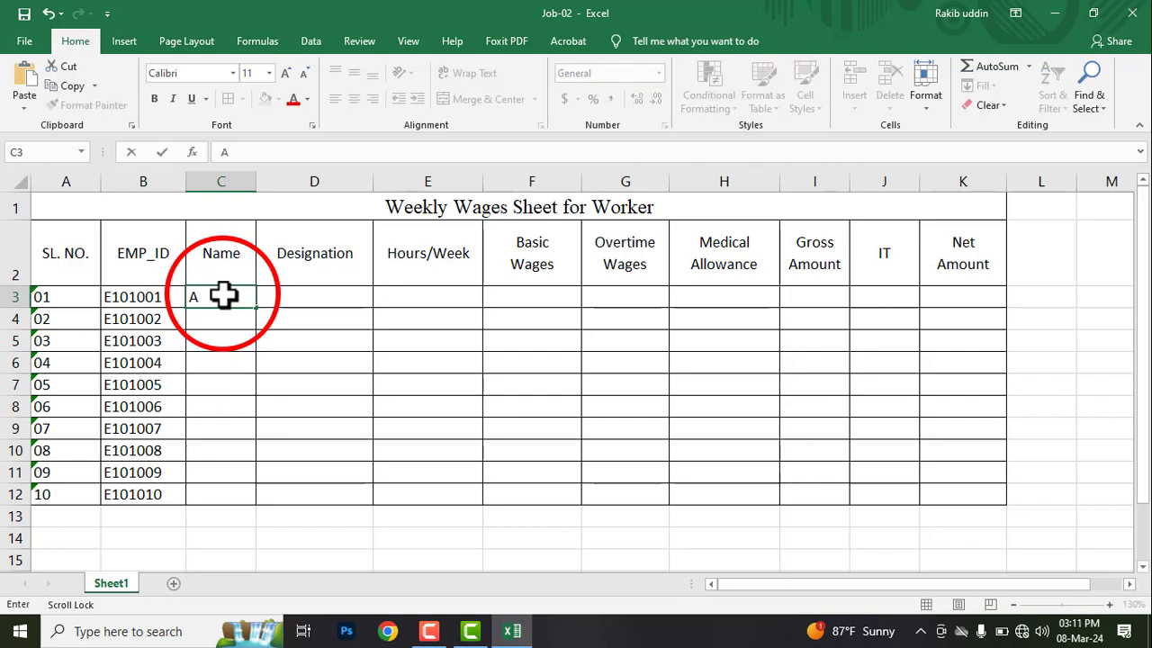
{"action": "key", "text": "Return"}
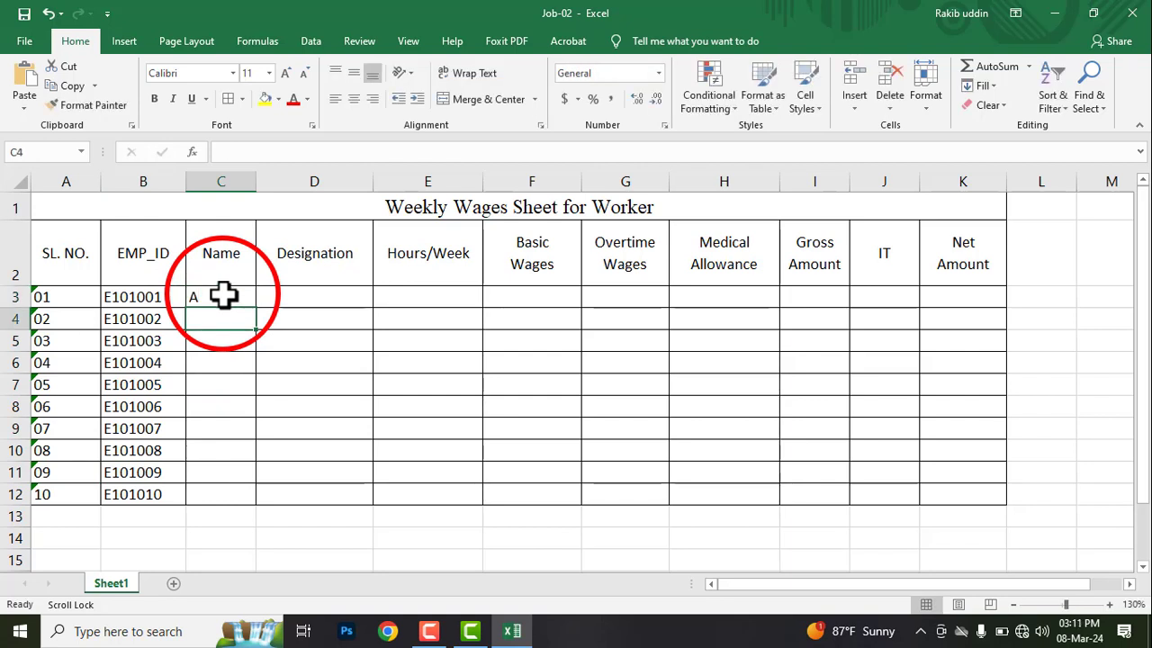
{"action": "type", "text": "B"}
{"action": "key", "text": "Return"}
{"action": "type", "text": "C"}
{"action": "key", "text": "Return"}
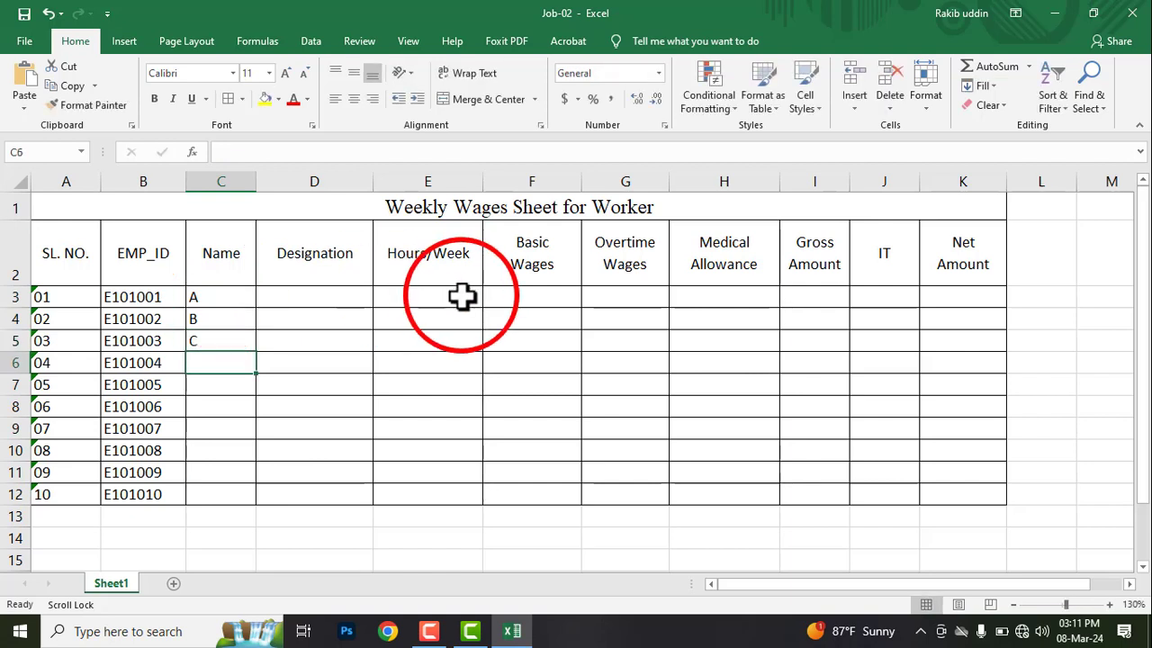
{"action": "type", "text": "D"}
{"action": "key", "text": "Return"}
{"action": "type", "text": "E"}
{"action": "key", "text": "Return"}
{"action": "type", "text": "F"}
{"action": "key", "text": "Return"}
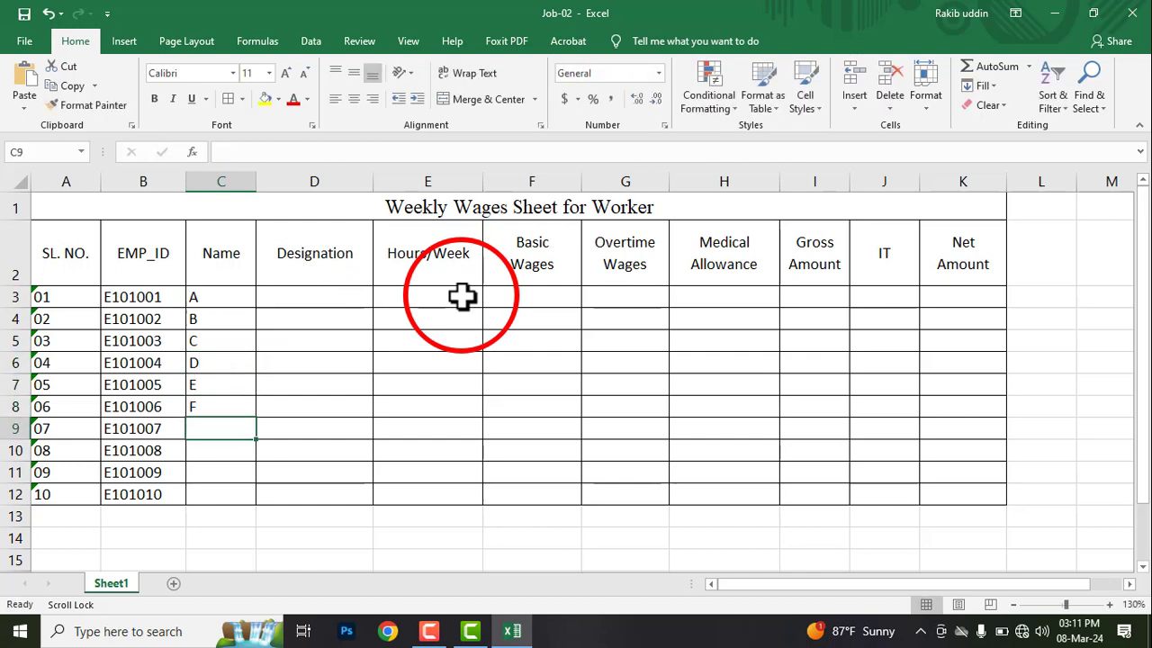
{"action": "type", "text": "G"}
{"action": "key", "text": "Return"}
{"action": "type", "text": "H"}
{"action": "key", "text": "Return"}
{"action": "type", "text": "I"}
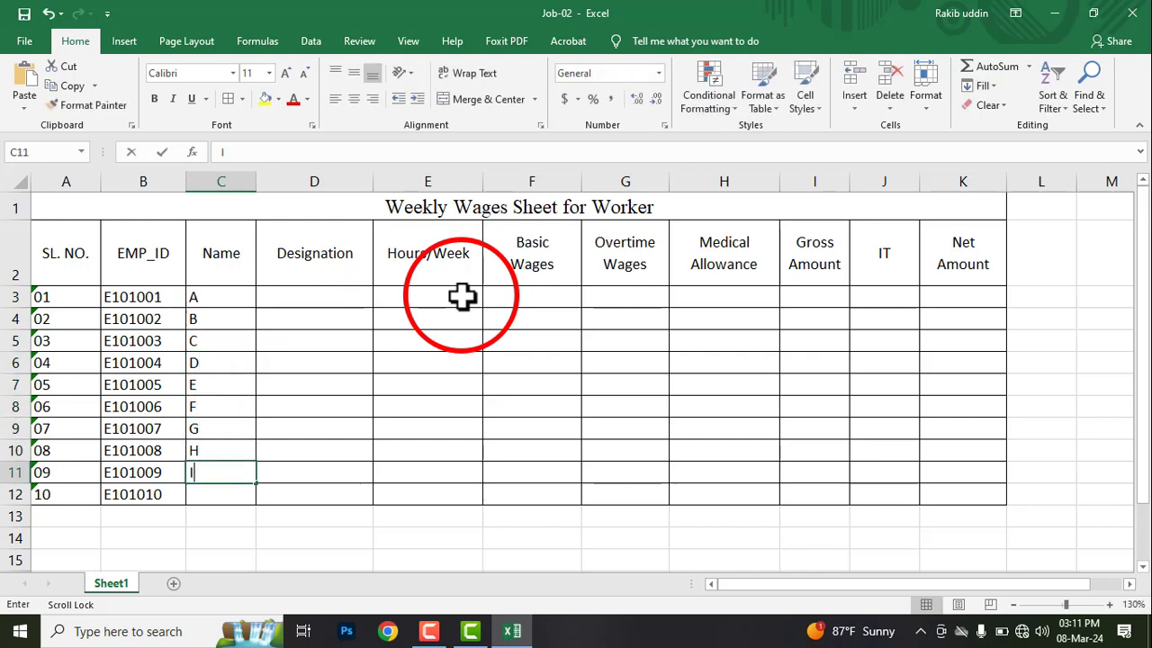
{"action": "key", "text": "Return"}
{"action": "type", "text": "J"}
{"action": "left_click", "coordinate": [267, 496]}
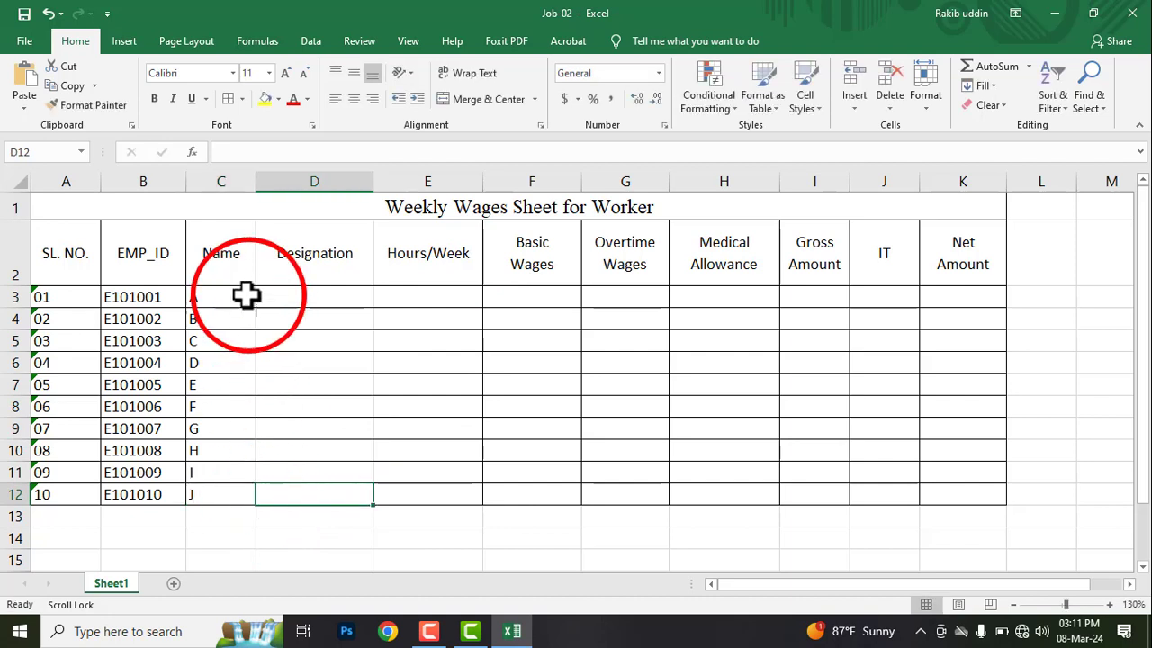
Centre and middle-align the names in C3:C12.
{"action": "left_click_drag", "start_coordinate": [246, 295], "coordinate": [214, 495]}
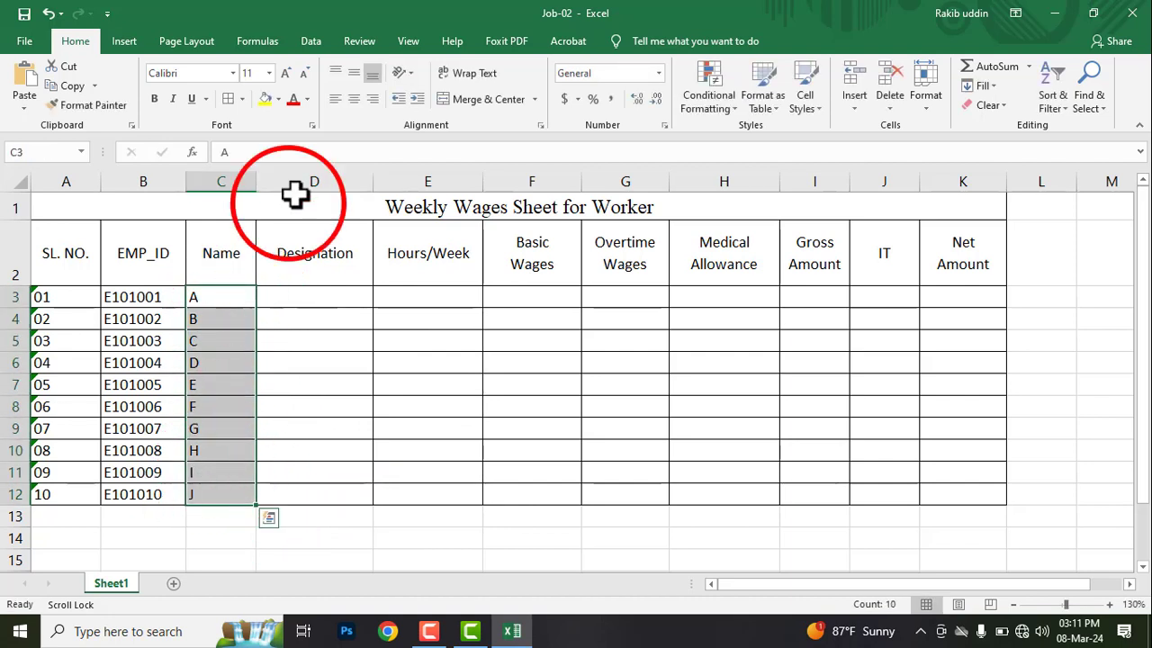
{"action": "left_click", "coordinate": [354, 99]}
{"action": "left_click", "coordinate": [354, 74]}
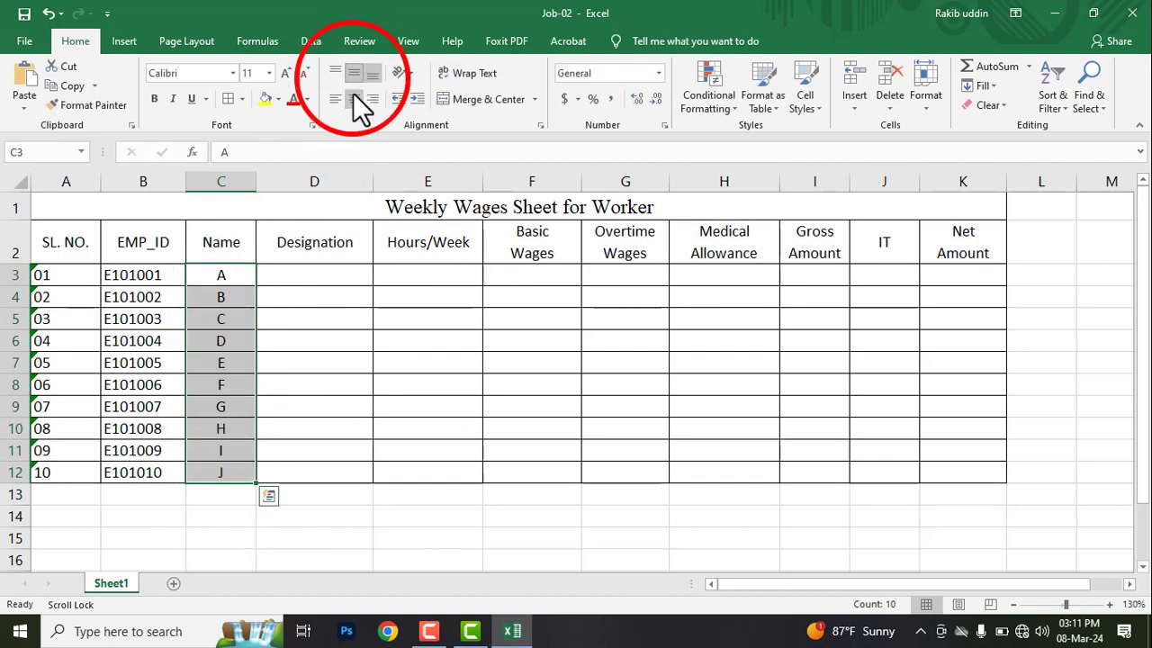
{"action": "left_click", "coordinate": [311, 279]}
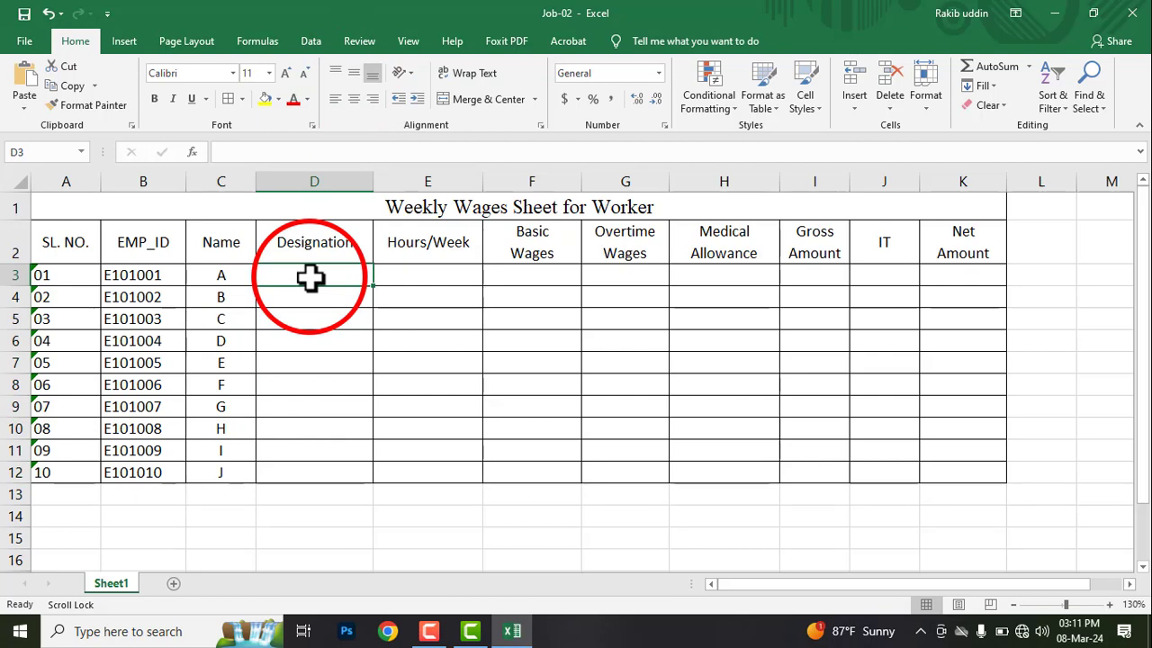
{"action": "key", "text": "alt+Tab"}
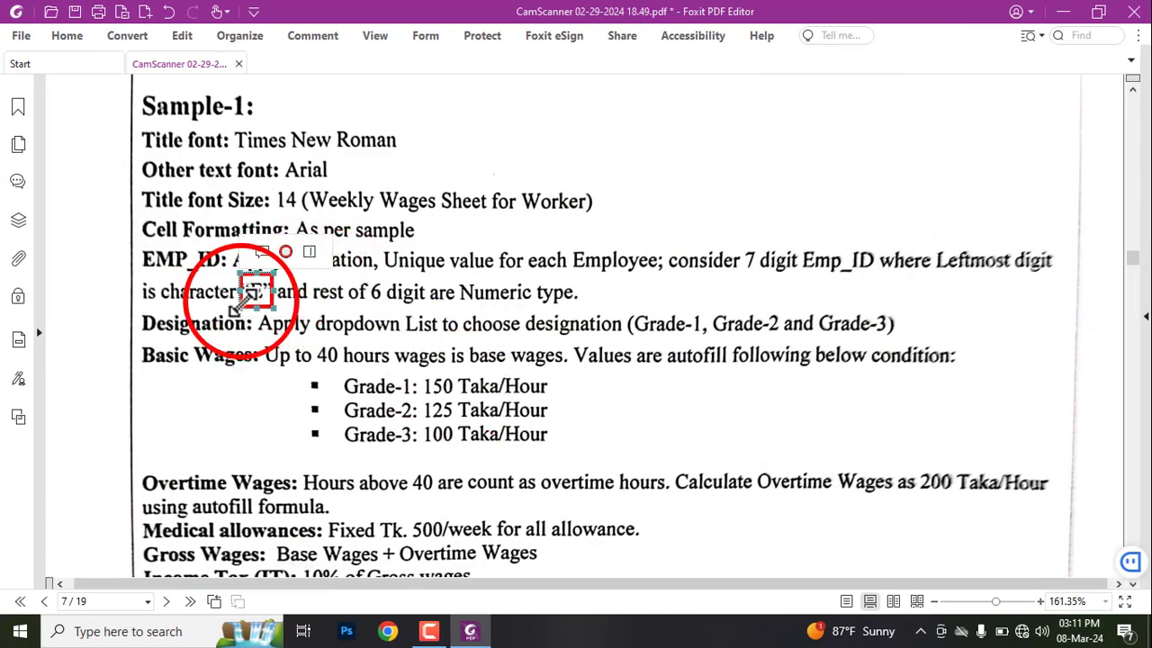
{"action": "scroll", "coordinate": [334, 386], "scroll_direction": "down", "scroll_amount": 15}
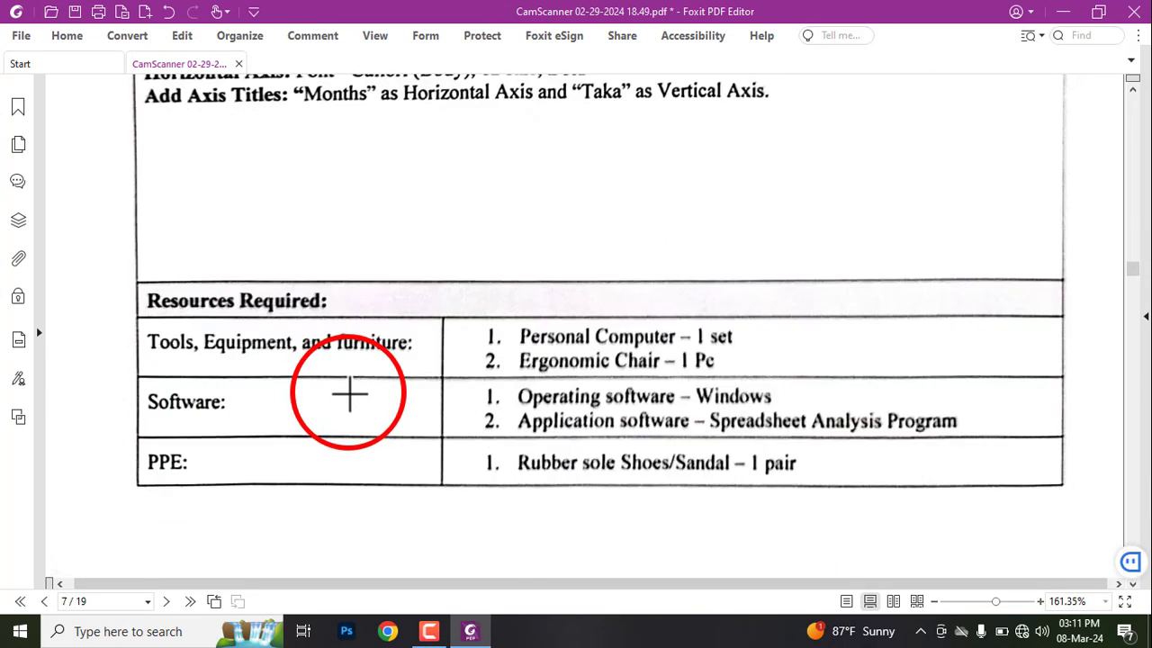
{"action": "scroll", "coordinate": [359, 394], "scroll_direction": "down", "scroll_amount": 4}
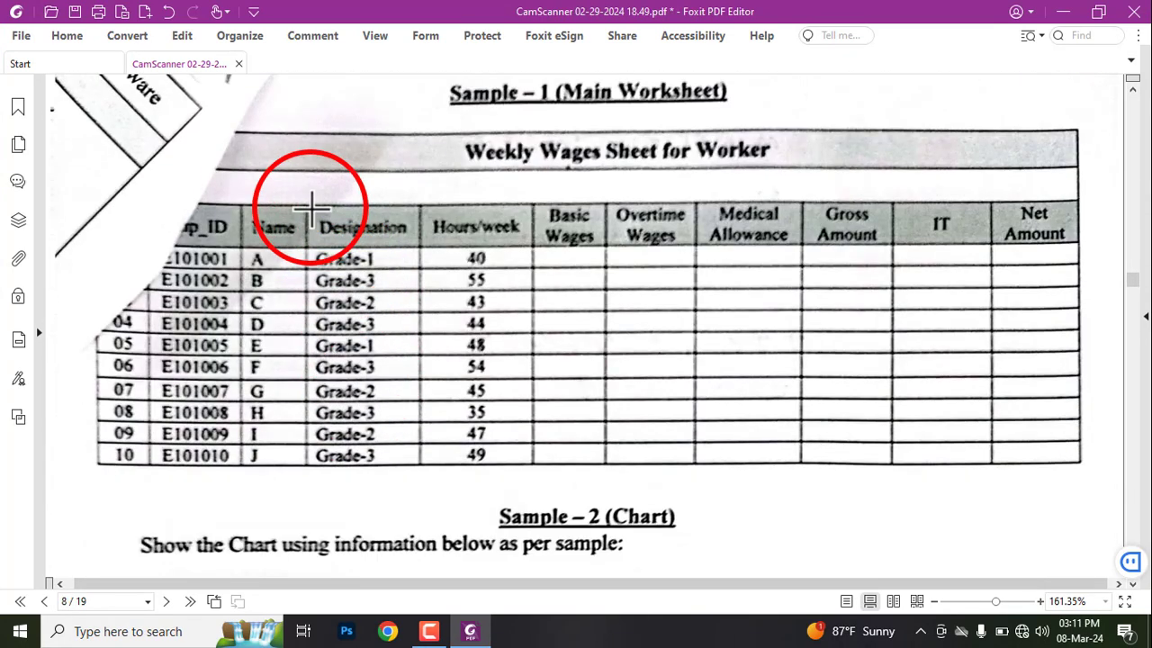
{"action": "mouse_move", "coordinate": [311, 207]}
{"action": "left_mouse_down"}
{"action": "mouse_move", "coordinate": [430, 236]}
{"action": "mouse_move", "coordinate": [348, 252]}
{"action": "mouse_move", "coordinate": [378, 257]}
{"action": "mouse_move", "coordinate": [387, 315]}
{"action": "left_mouse_up"}
{"action": "key", "text": "ctrl+z"}
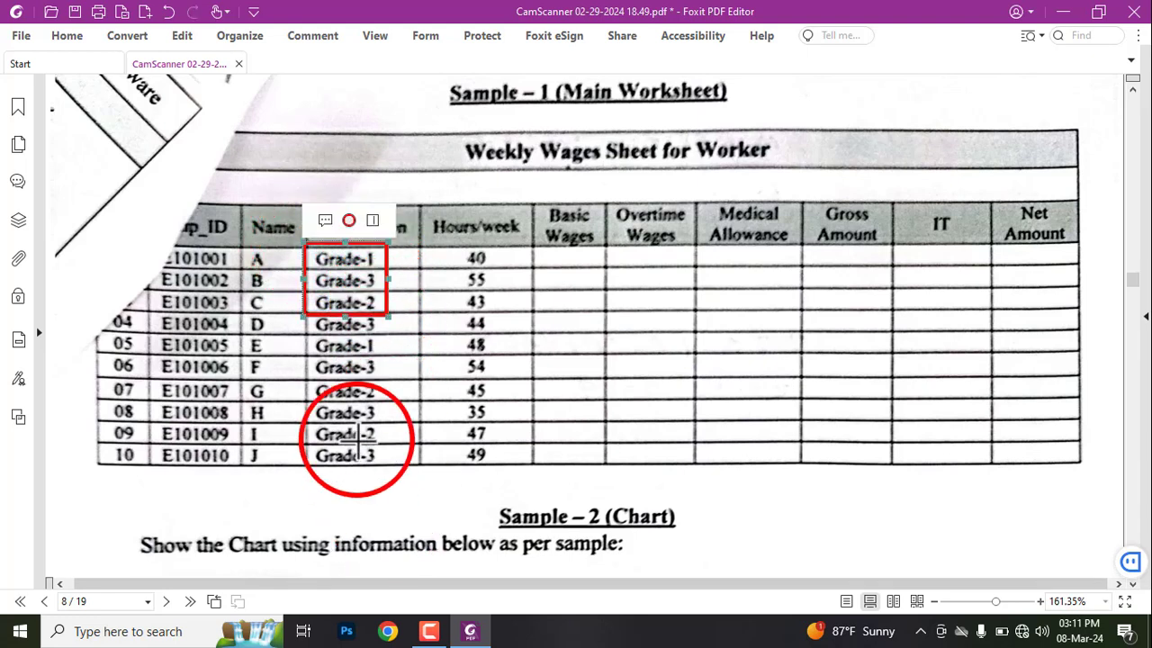
{"action": "key", "text": "ctrl+z"}
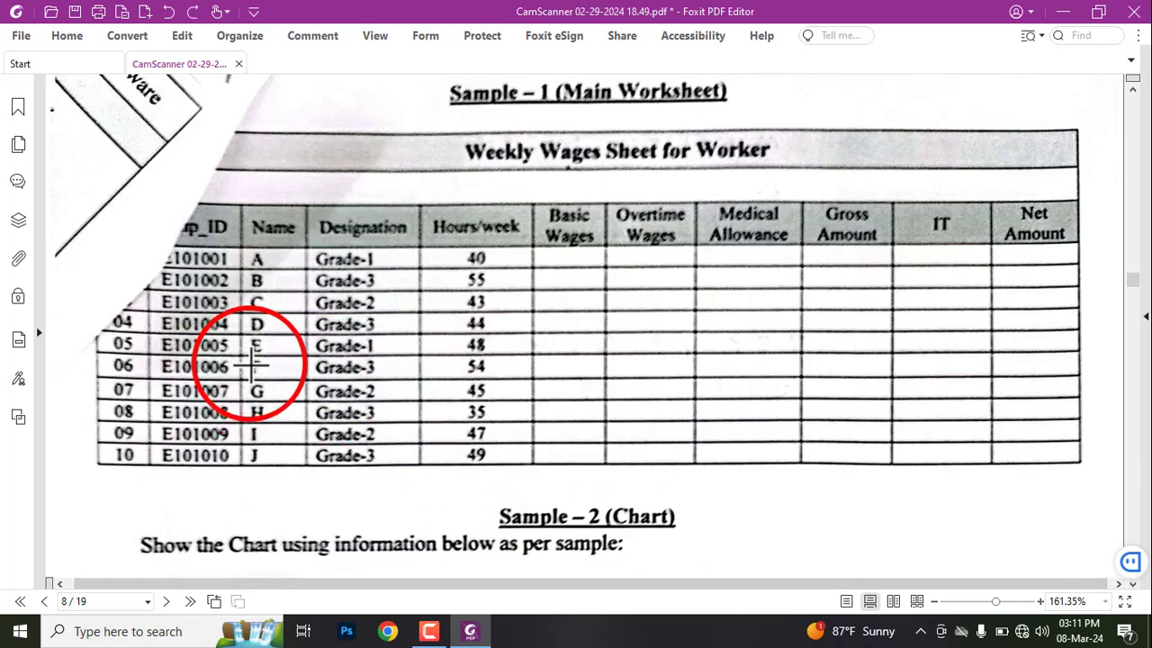
{"action": "scroll", "coordinate": [249, 330], "scroll_direction": "up", "scroll_amount": 5}
{"action": "scroll", "coordinate": [211, 416], "scroll_direction": "up", "scroll_amount": 10}
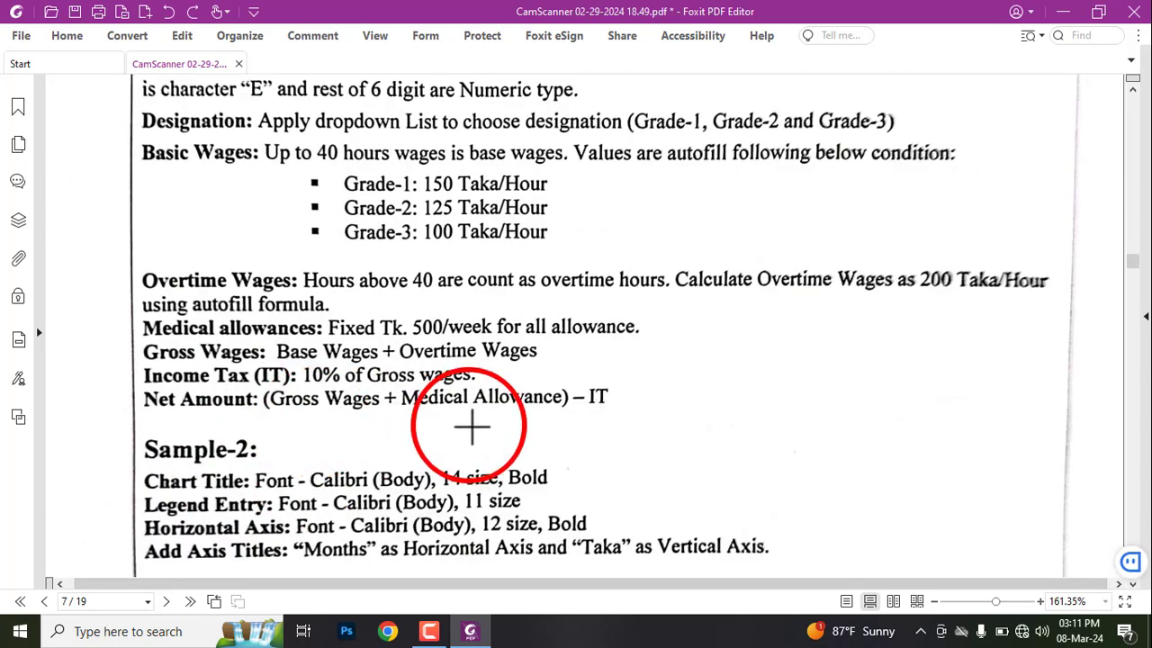
{"action": "scroll", "coordinate": [243, 285], "scroll_direction": "up", "scroll_amount": 2}
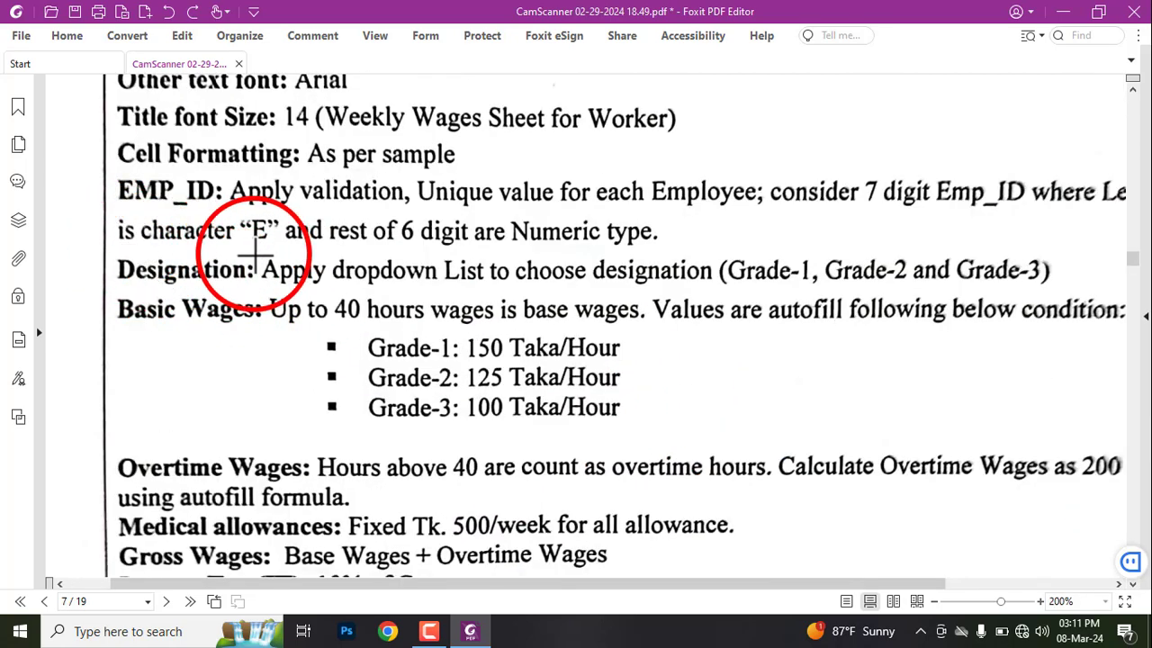
{"action": "mouse_move", "coordinate": [251, 247]}
{"action": "left_mouse_down"}
{"action": "mouse_move", "coordinate": [388, 306]}
{"action": "mouse_move", "coordinate": [1066, 293]}
{"action": "left_mouse_up"}
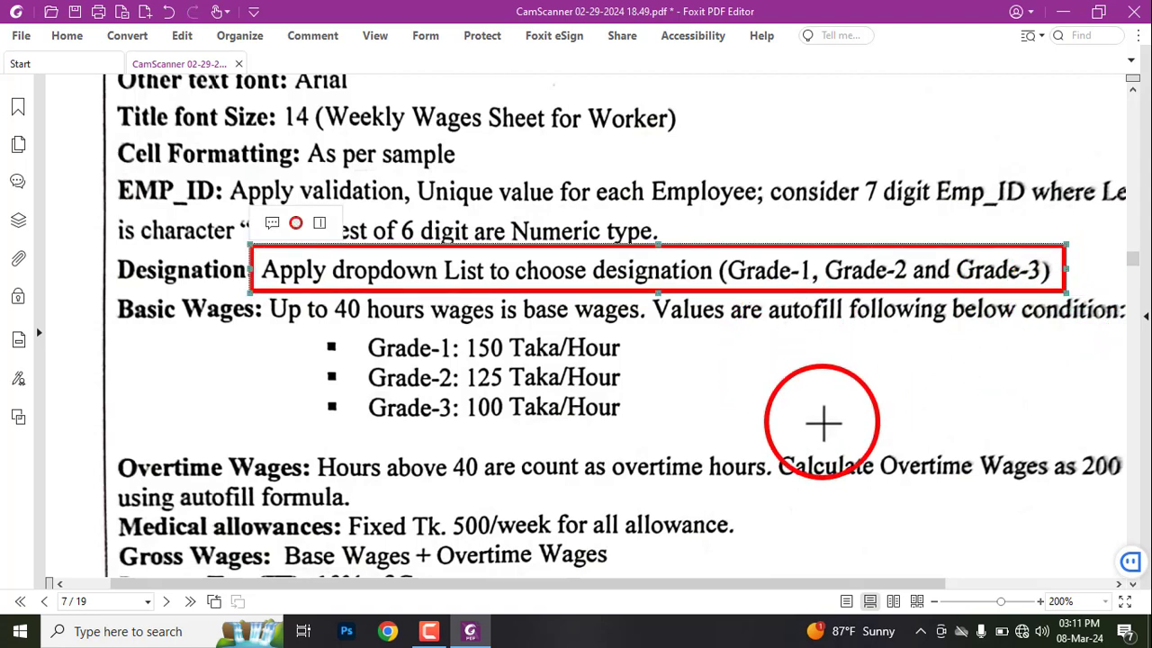
{"action": "key", "text": "Delete"}
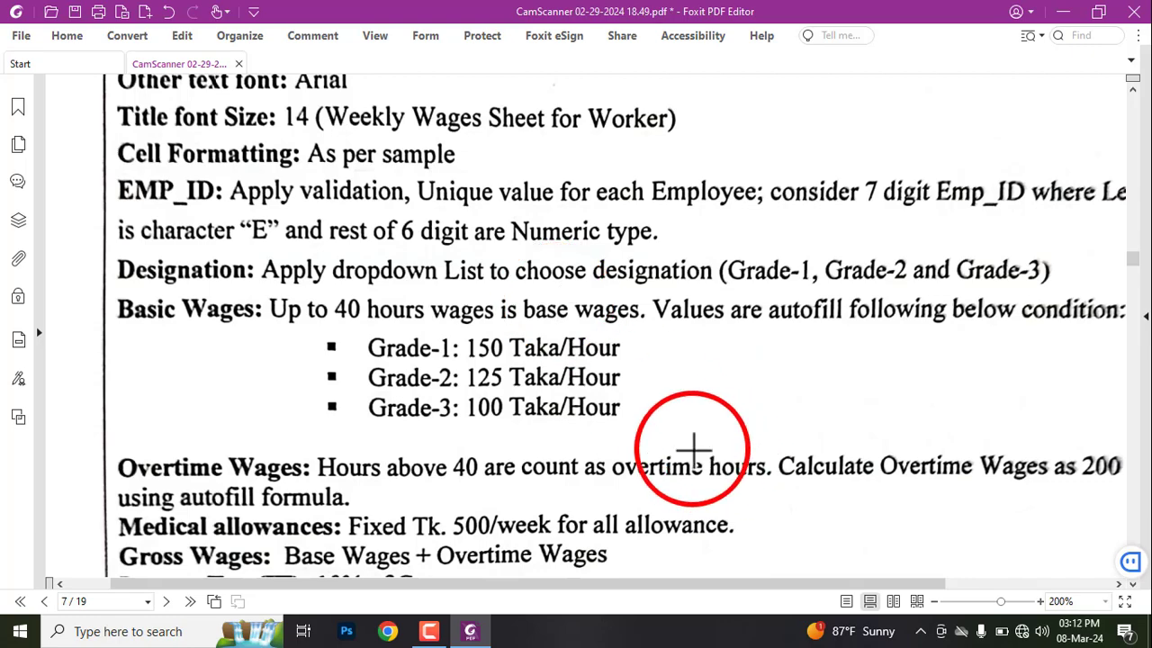
{"action": "key", "text": "alt+Tab"}
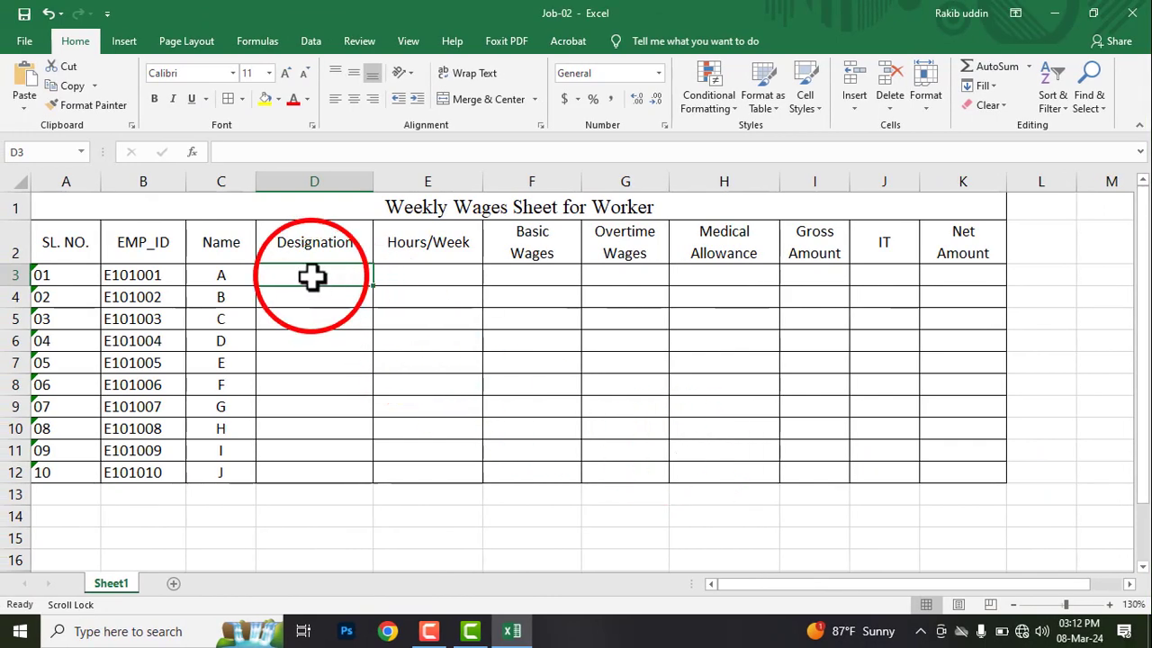
Open Data Validation for D3:D12, set Allow to List, and place the cursor in Source.
{"action": "left_click_drag", "start_coordinate": [296, 269], "coordinate": [285, 471]}
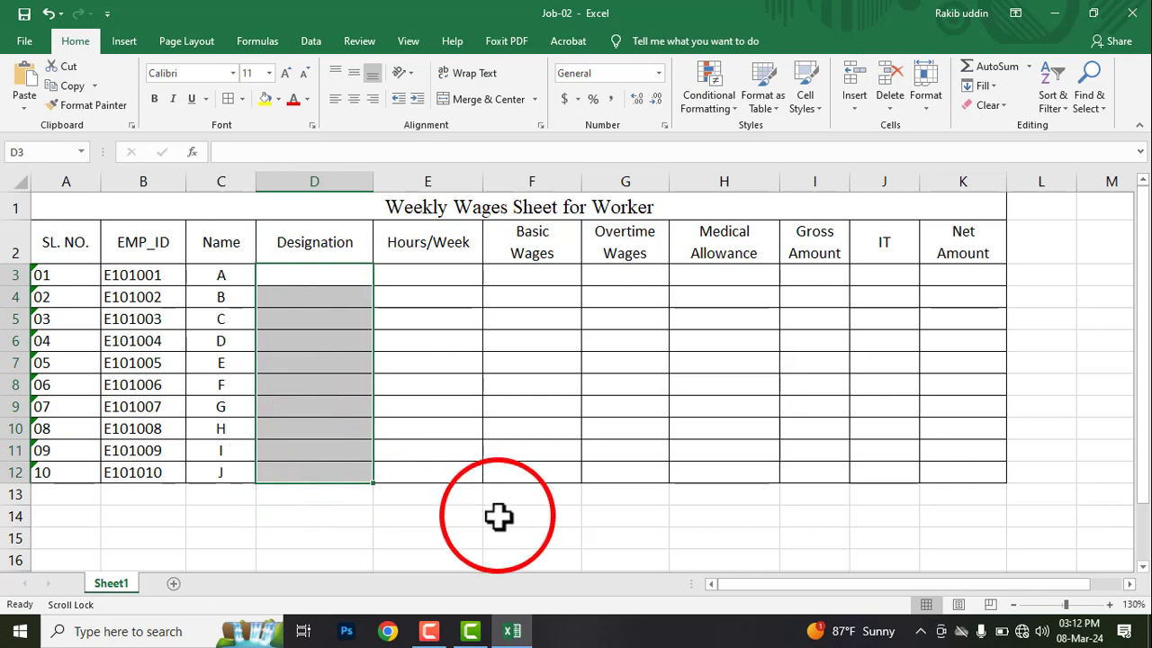
{"action": "left_click", "coordinate": [311, 43]}
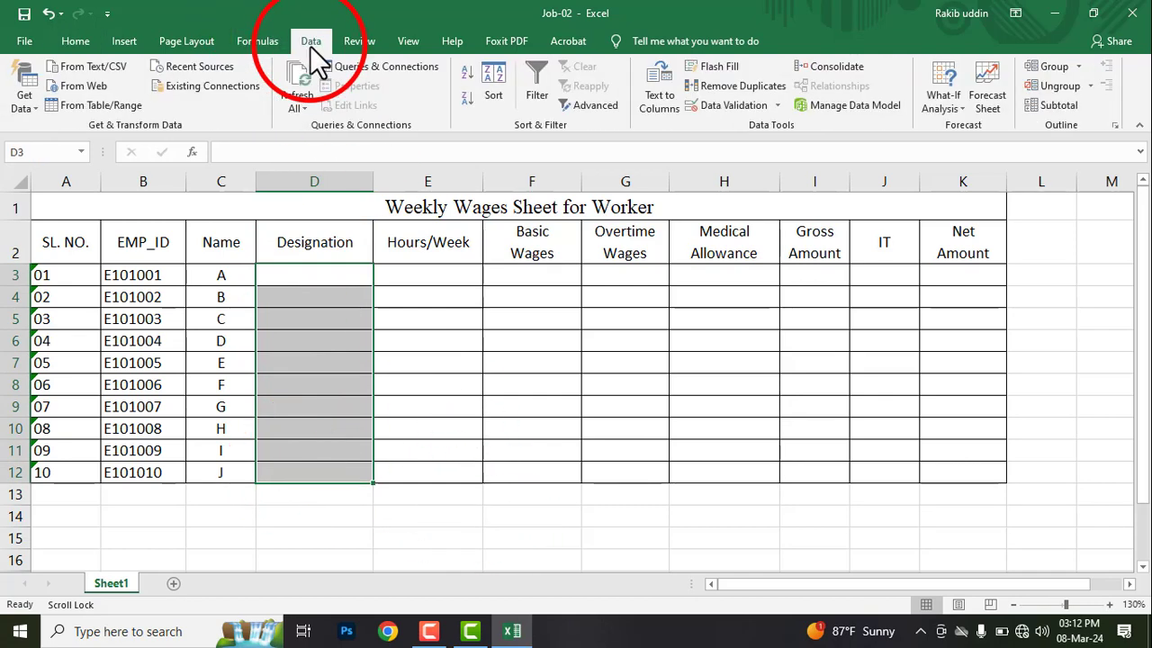
{"action": "left_click", "coordinate": [722, 105]}
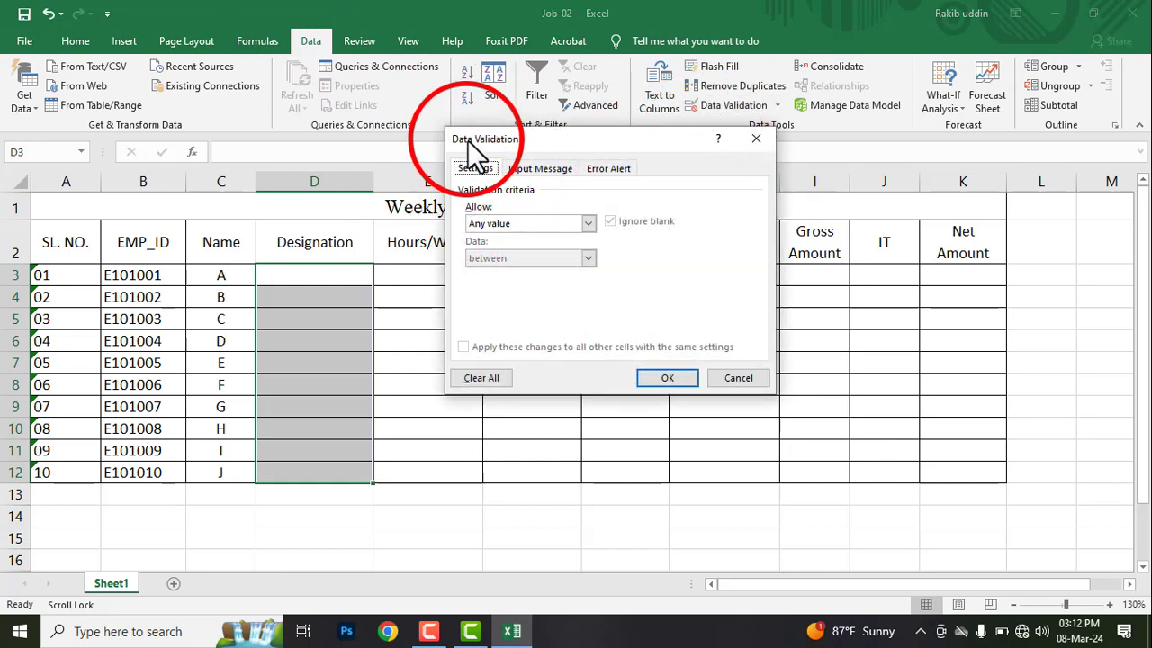
{"action": "left_click_drag", "start_coordinate": [469, 141], "coordinate": [518, 158]}
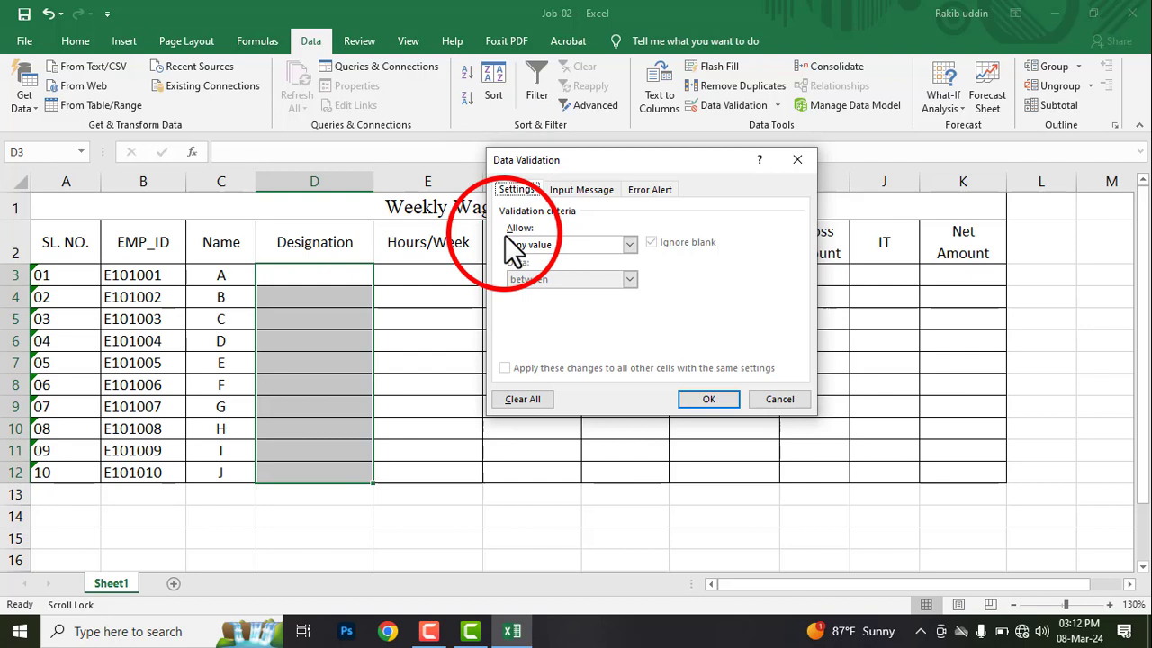
{"action": "left_click", "coordinate": [629, 245]}
{"action": "left_click", "coordinate": [534, 293]}
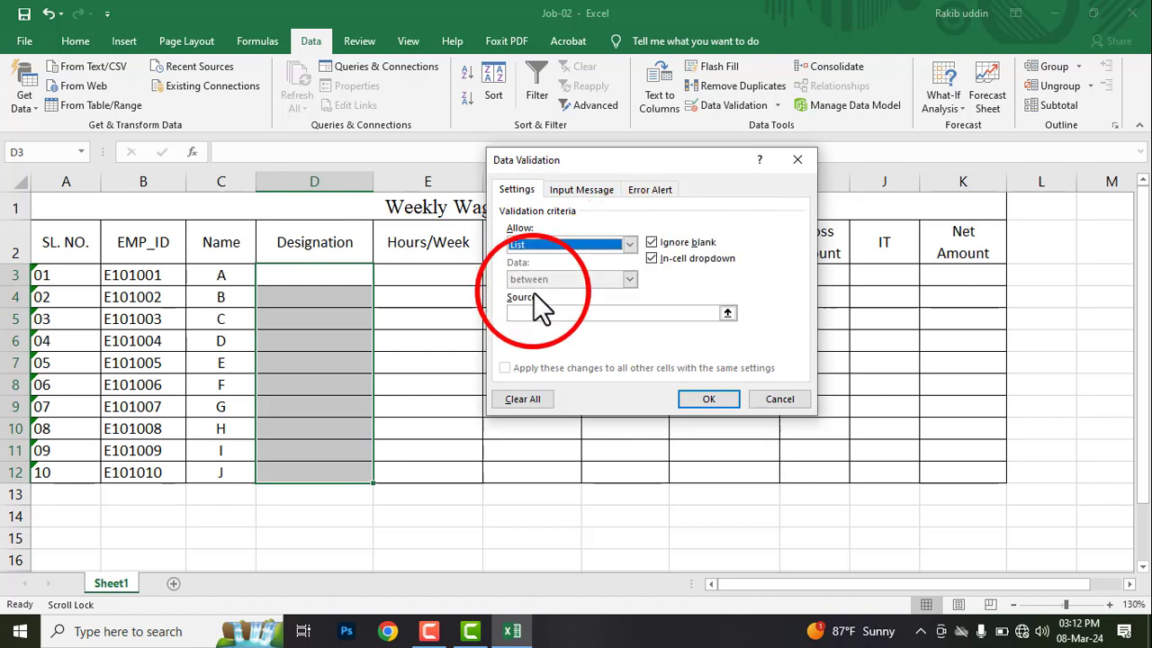
{"action": "left_click", "coordinate": [519, 314]}
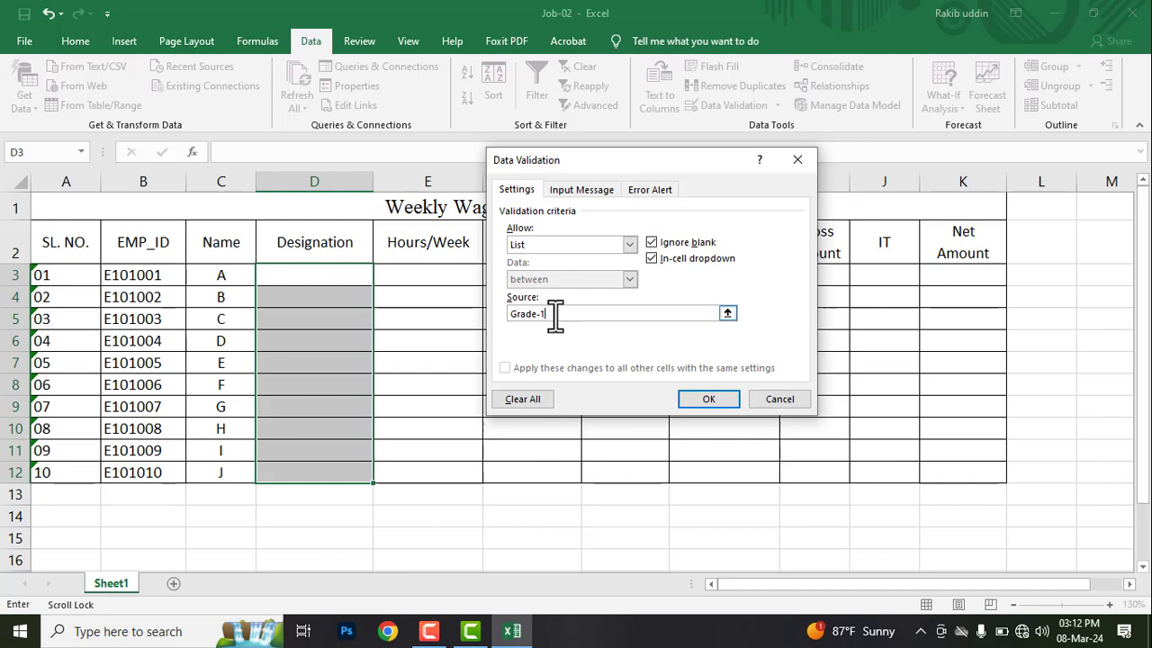
Complete the list source as Grade-1,Grade-2,Grade-3 and confirm the validation for D3:D12.
{"action": "left_click_drag", "start_coordinate": [555, 314], "coordinate": [506, 322]}
{"action": "key", "text": "ctrl+c"}
{"action": "left_click", "coordinate": [568, 315]}
{"action": "type", "text": ","}
{"action": "key", "text": "ctrl+v"}
{"action": "key", "text": "BackSpace"}
{"action": "type", "text": "3"}
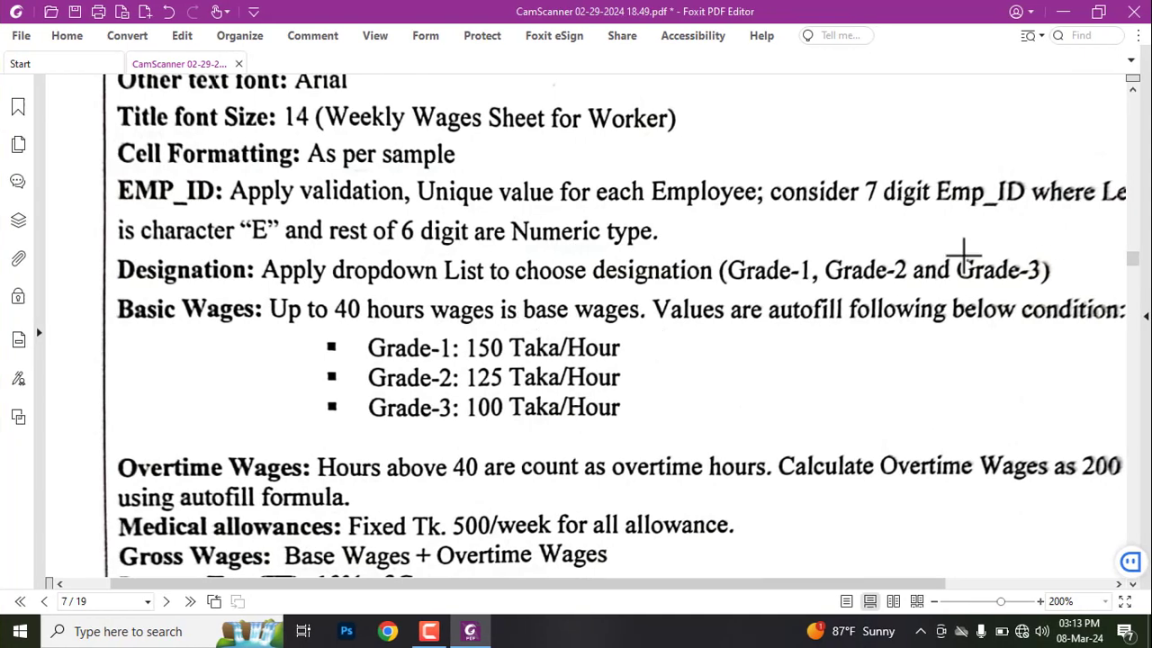
{"action": "mouse_move", "coordinate": [717, 239]}
{"action": "left_mouse_down"}
{"action": "mouse_move", "coordinate": [918, 301]}
{"action": "mouse_move", "coordinate": [1062, 300]}
{"action": "left_mouse_up"}
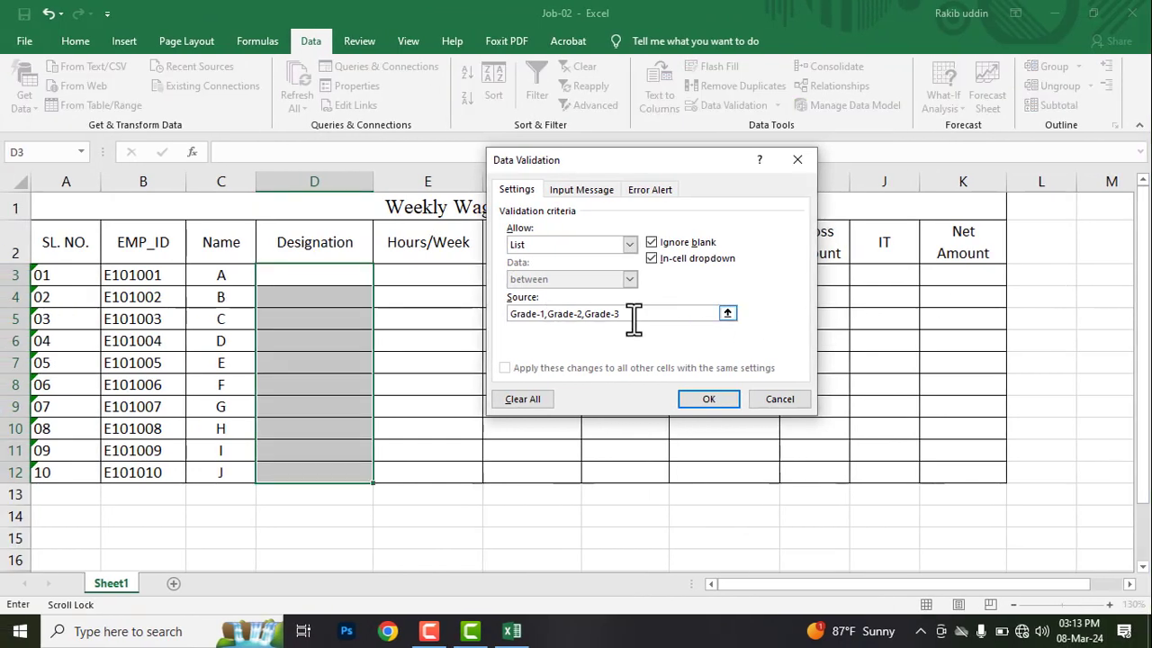
{"action": "left_click_drag", "start_coordinate": [640, 313], "coordinate": [552, 314]}
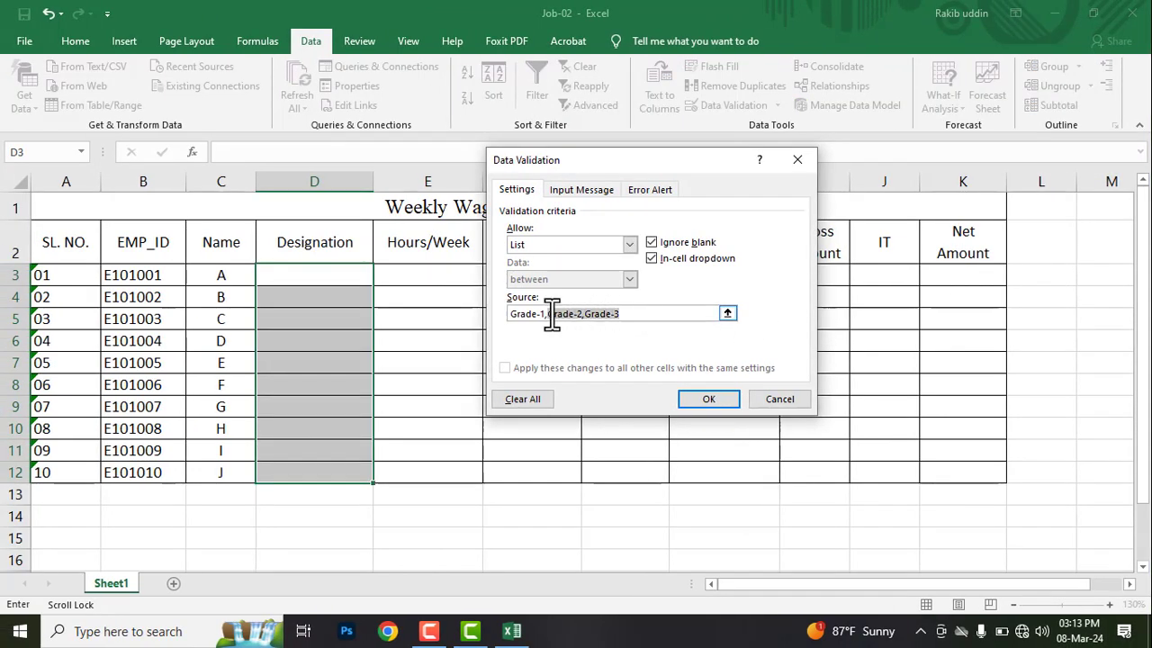
{"action": "left_click", "coordinate": [640, 313]}
{"action": "left_click", "coordinate": [709, 400]}
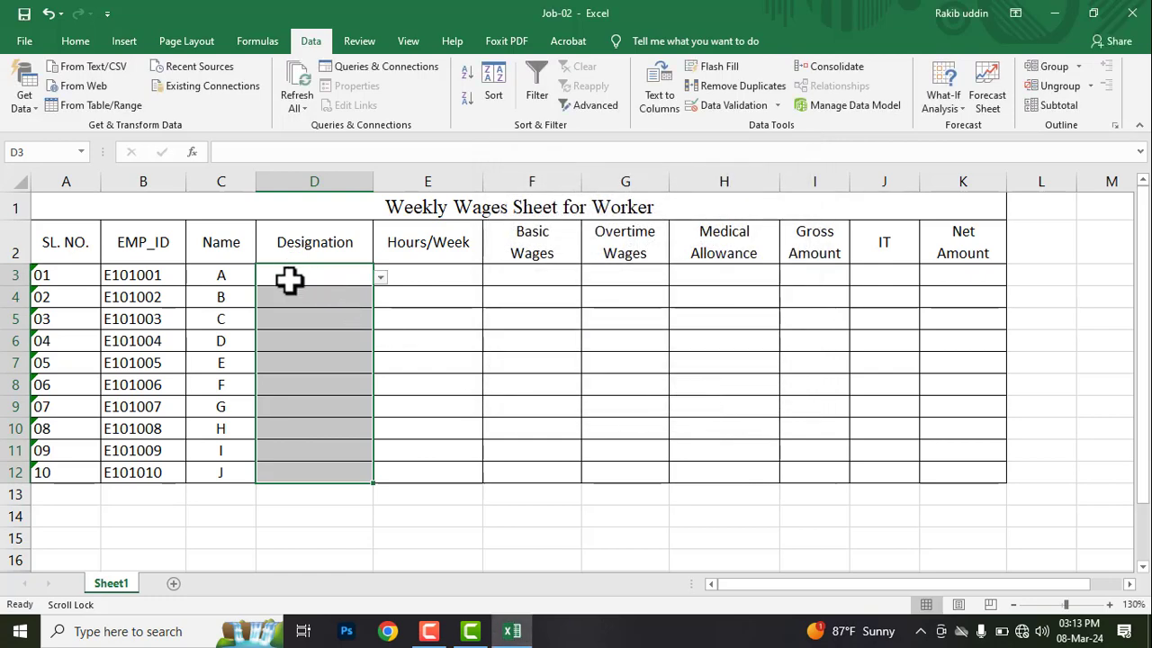
Pick designations for D3:D7 from the dropdown: Grade-1, Grade-3, Grade-2, Grade-3, Grade-2.
{"action": "left_click", "coordinate": [381, 277]}
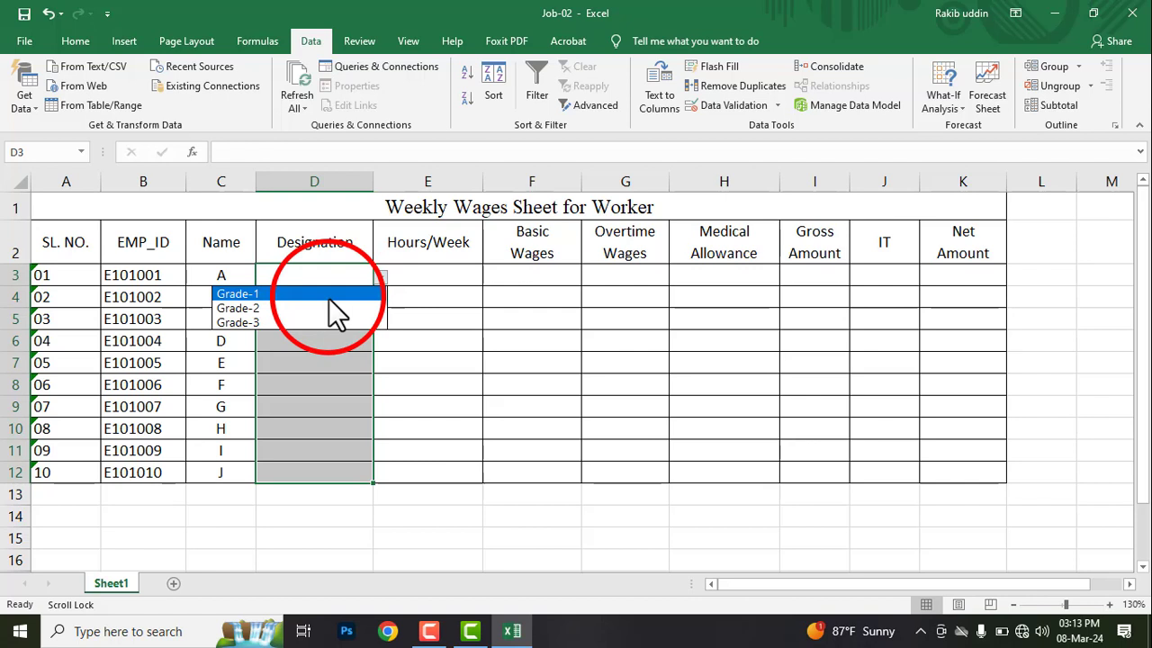
{"action": "left_click", "coordinate": [329, 298]}
{"action": "left_click", "coordinate": [365, 298]}
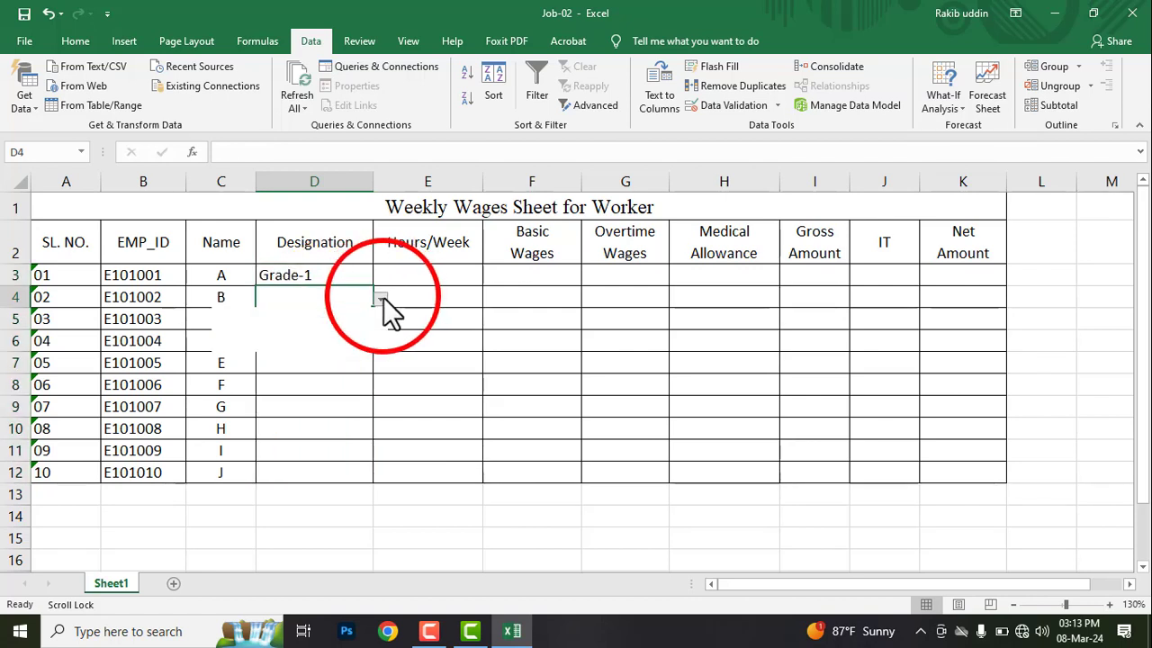
{"action": "left_click", "coordinate": [380, 299]}
{"action": "left_click", "coordinate": [306, 348]}
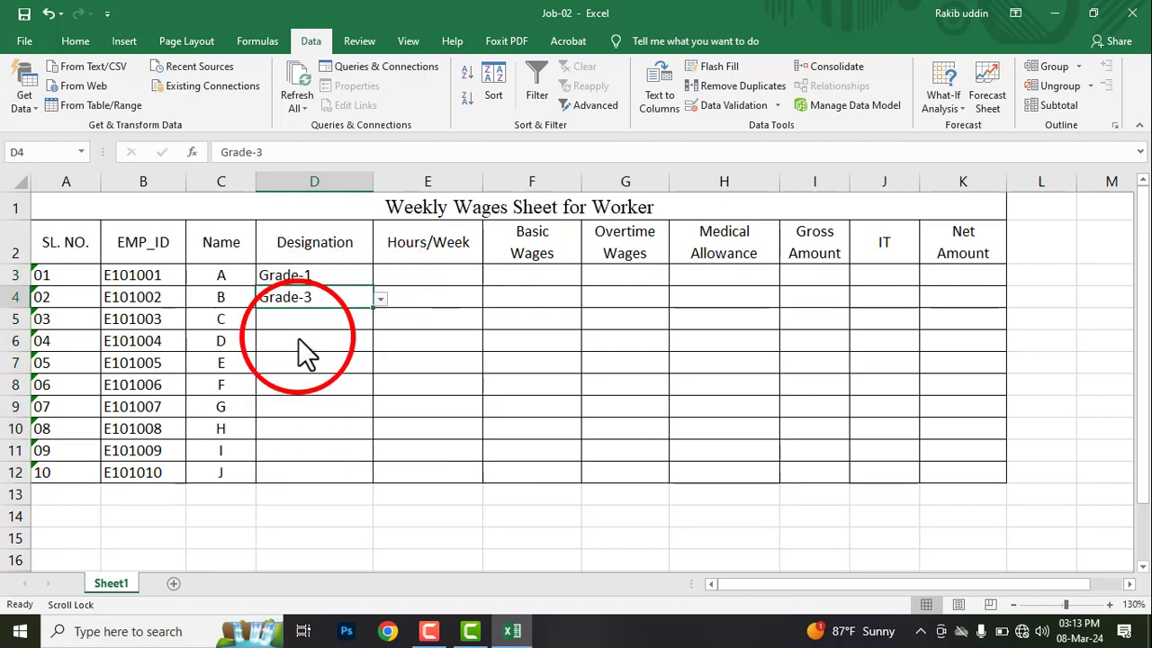
{"action": "left_click", "coordinate": [356, 322]}
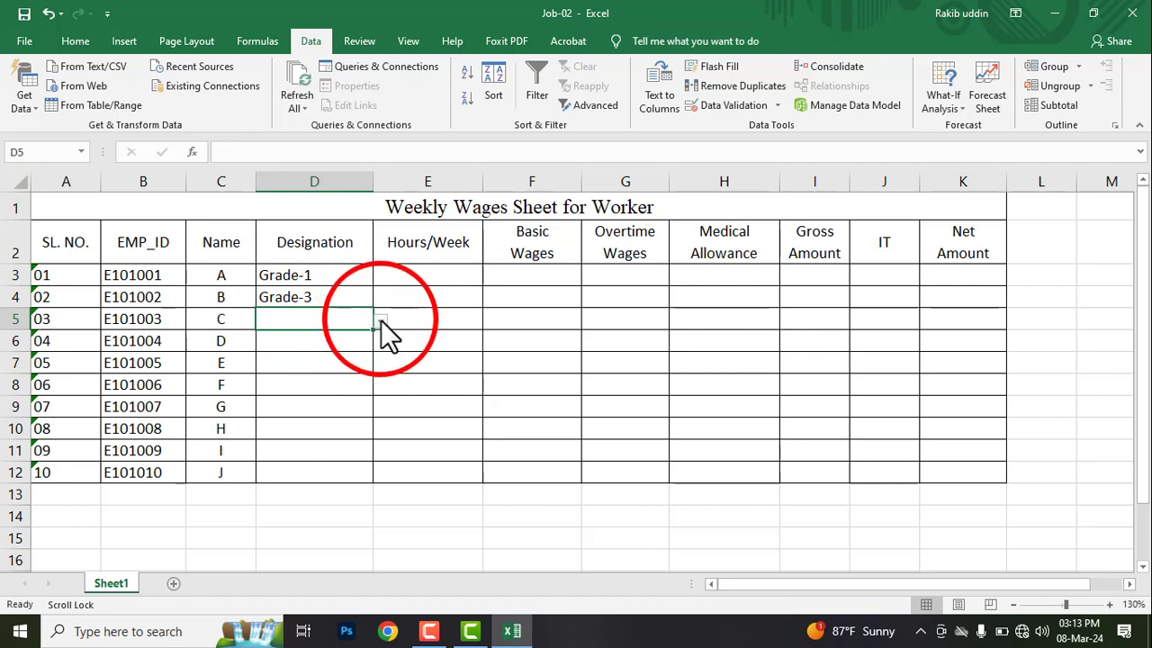
{"action": "left_click", "coordinate": [382, 324]}
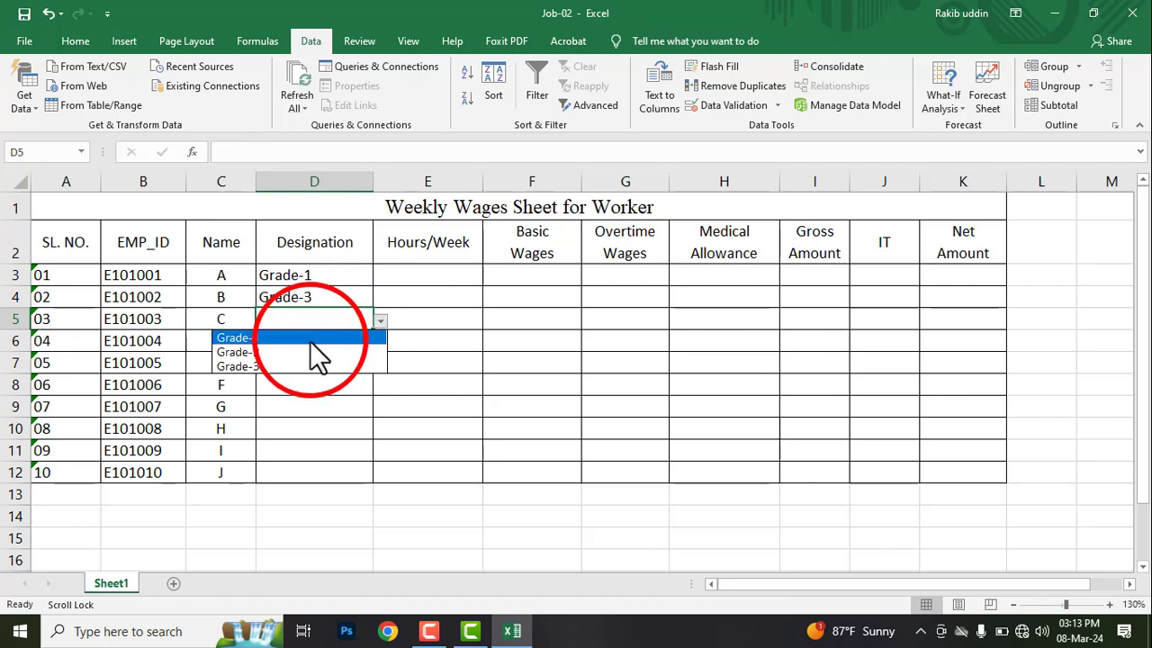
{"action": "left_click", "coordinate": [297, 351]}
{"action": "left_click", "coordinate": [371, 339]}
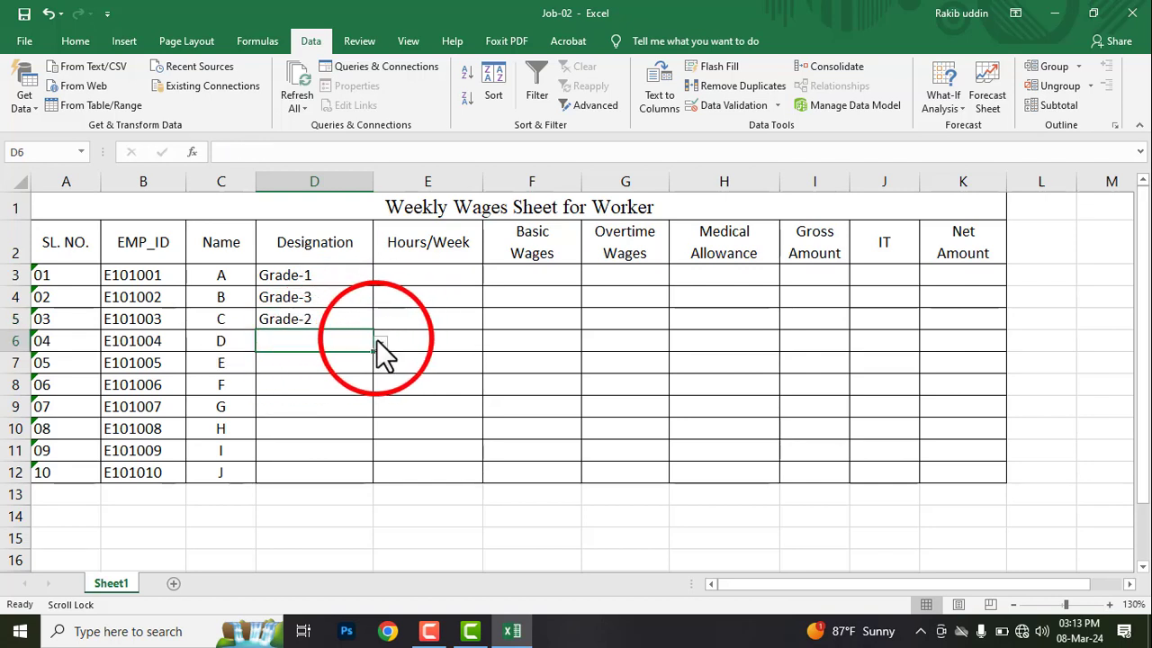
{"action": "left_click", "coordinate": [381, 346]}
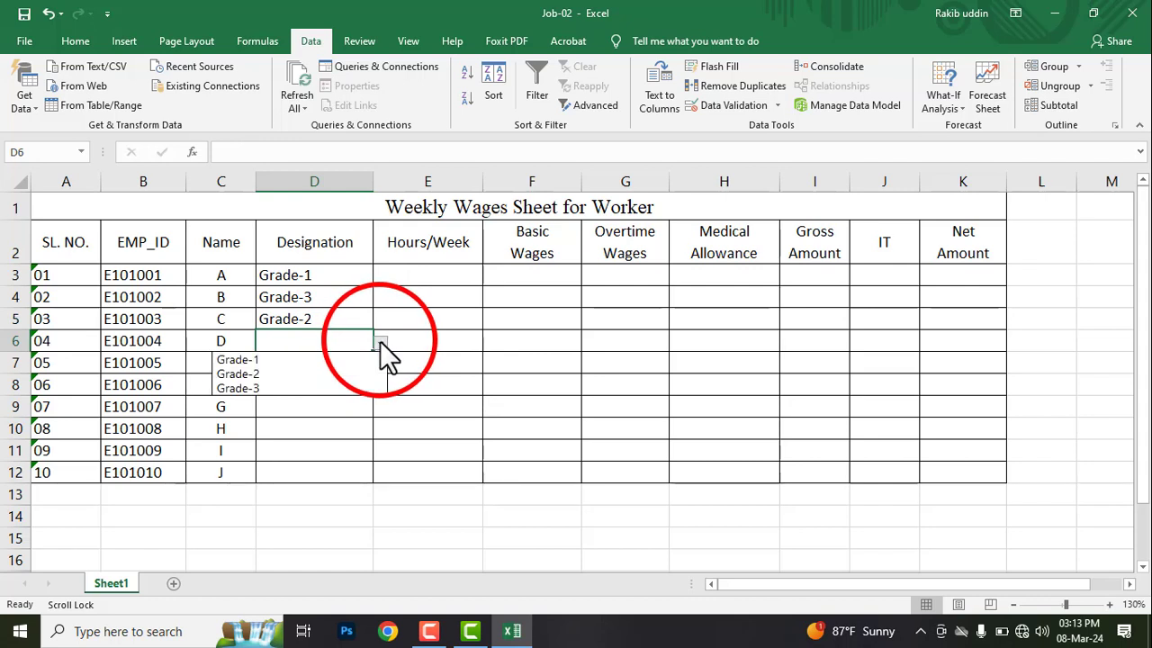
{"action": "left_click", "coordinate": [276, 388]}
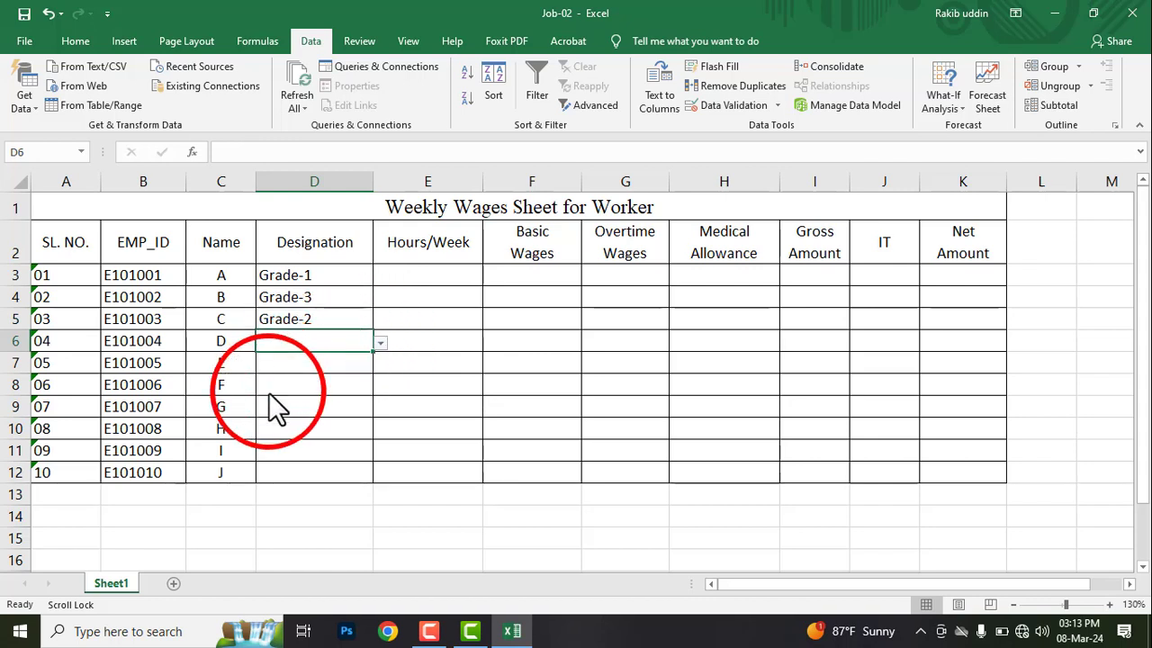
{"action": "left_click", "coordinate": [333, 363]}
{"action": "left_click", "coordinate": [381, 365]}
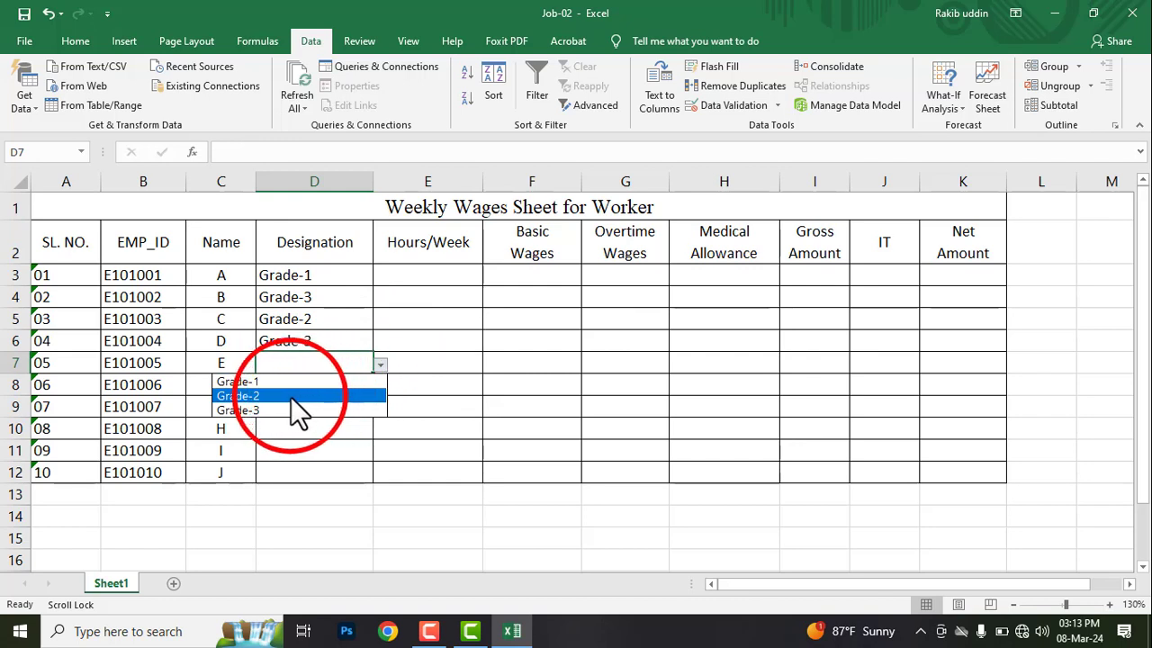
{"action": "left_click", "coordinate": [291, 397]}
Pick designations for D8:D12 from the dropdown: Grade-3, Grade-2, Grade-2, Grade-3, Grade-2.
{"action": "left_click", "coordinate": [342, 388]}
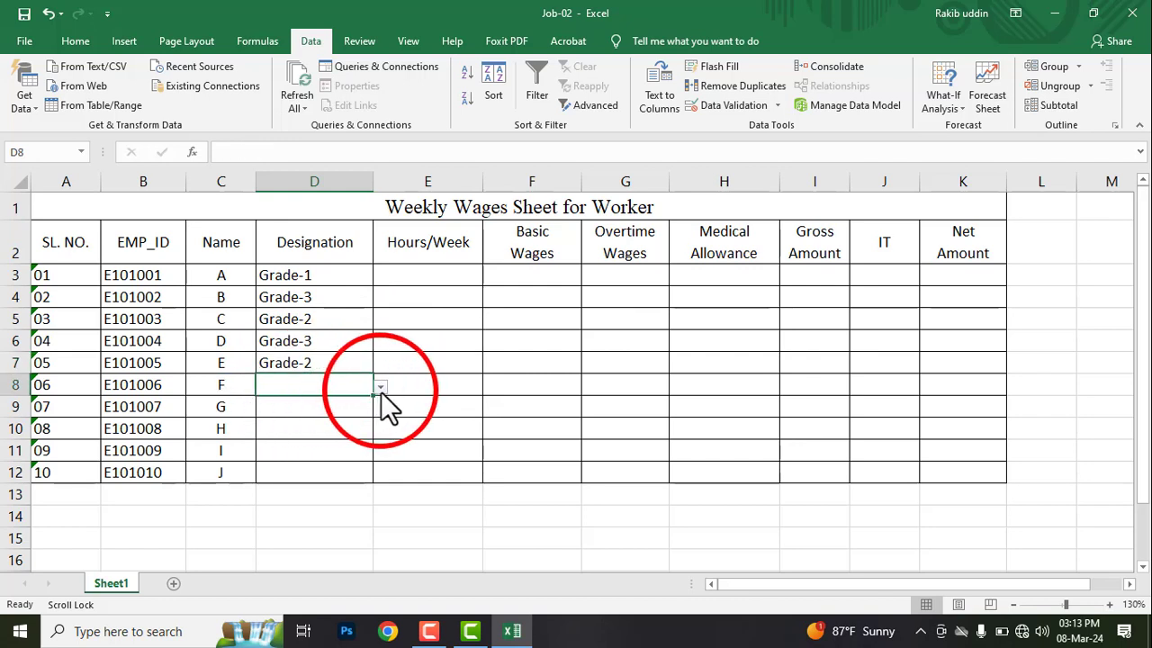
{"action": "left_click", "coordinate": [381, 387]}
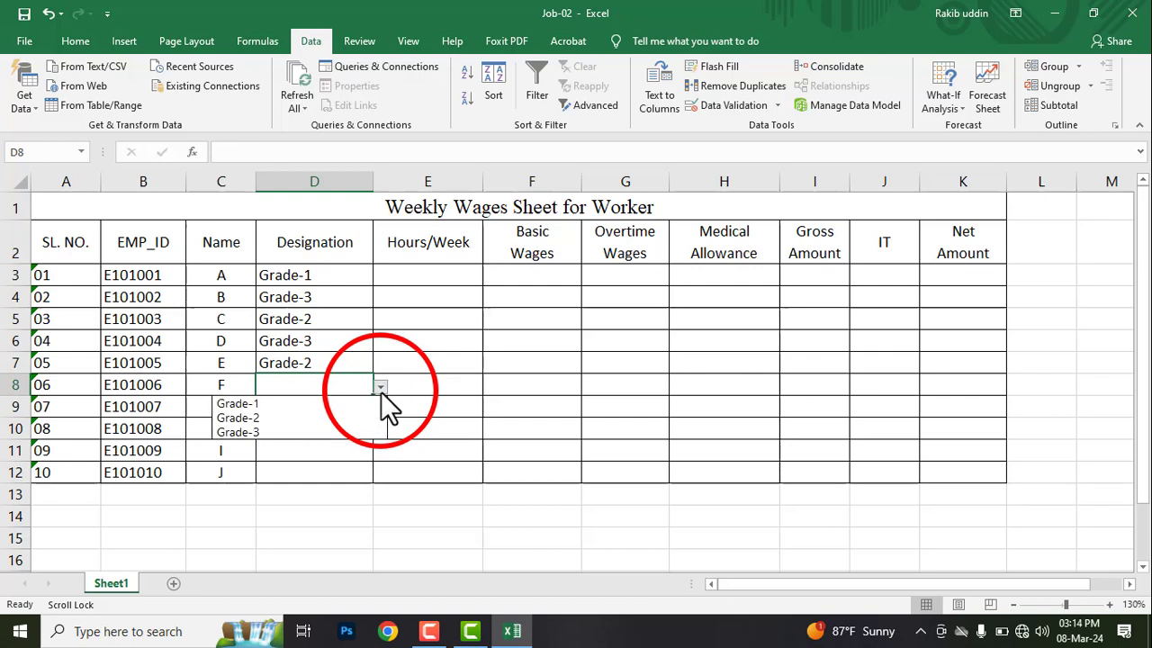
{"action": "left_click", "coordinate": [270, 433]}
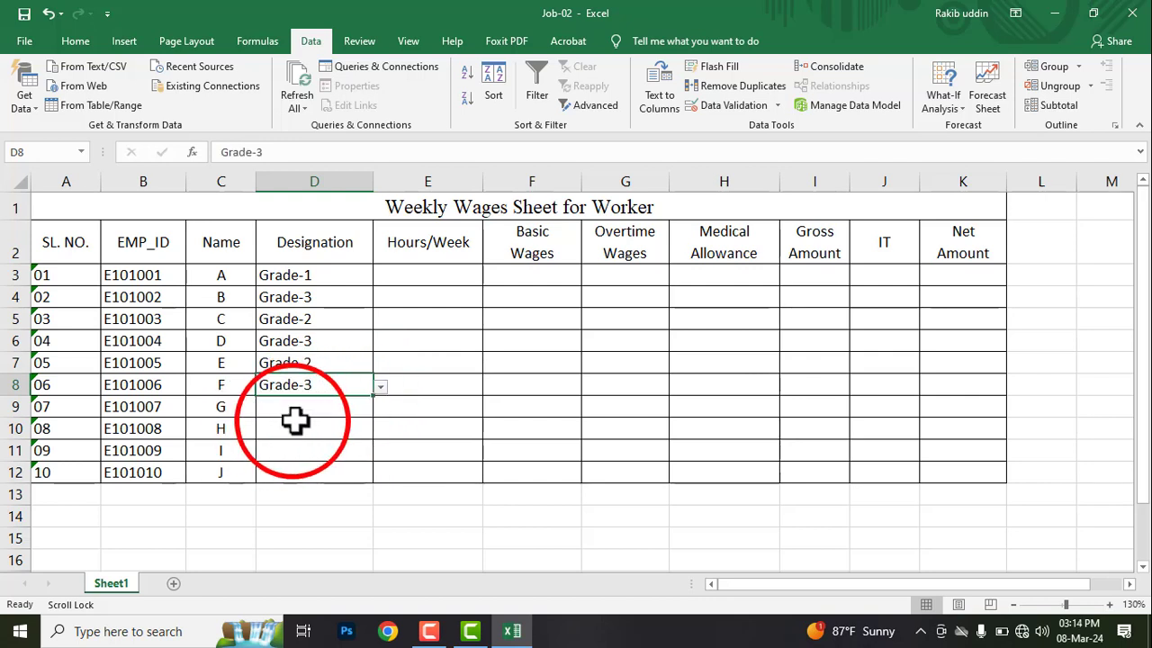
{"action": "left_click", "coordinate": [342, 410]}
{"action": "left_click", "coordinate": [382, 409]}
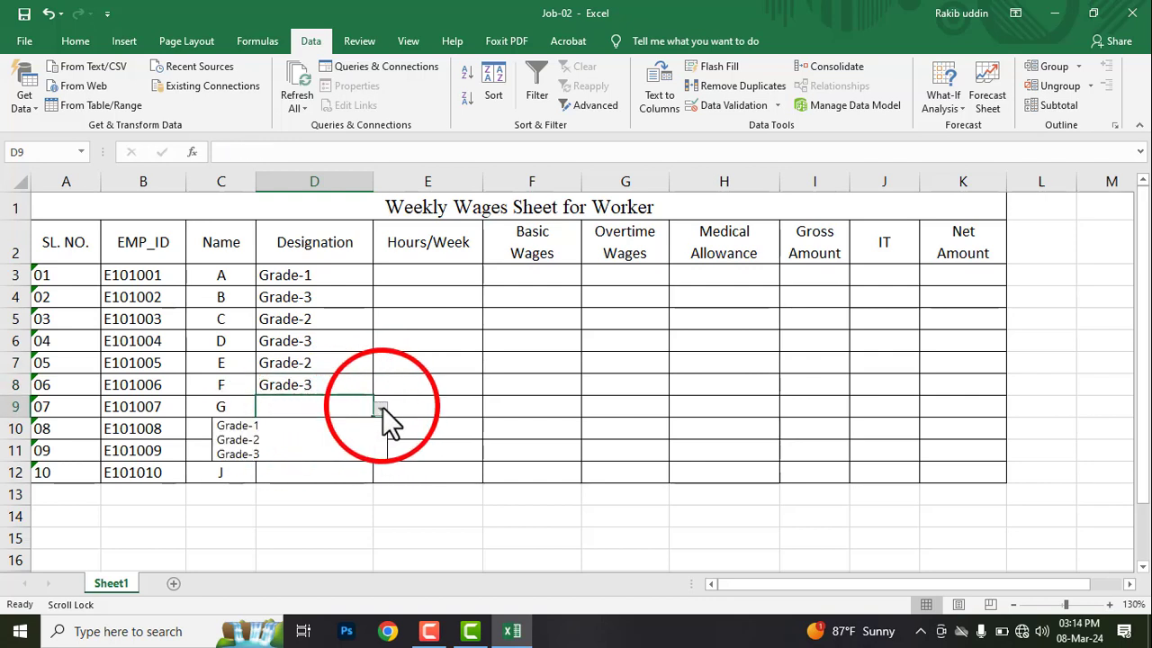
{"action": "left_click", "coordinate": [274, 440]}
{"action": "left_click", "coordinate": [293, 434]}
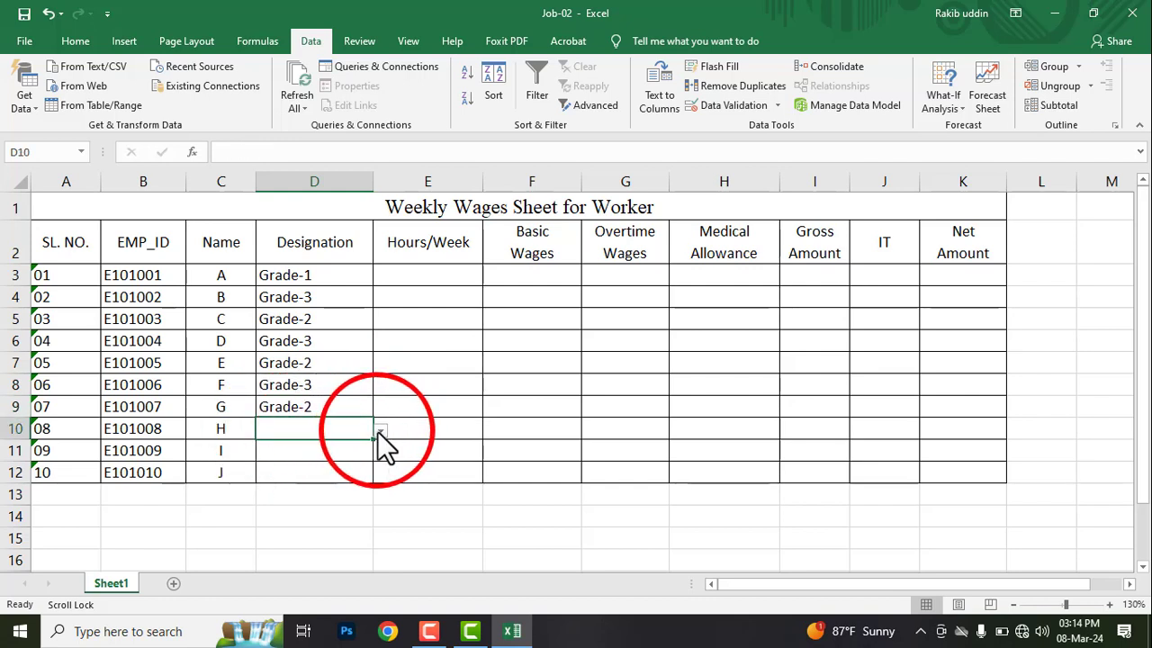
{"action": "left_click", "coordinate": [381, 430]}
{"action": "left_click", "coordinate": [295, 459]}
{"action": "left_click", "coordinate": [305, 450]}
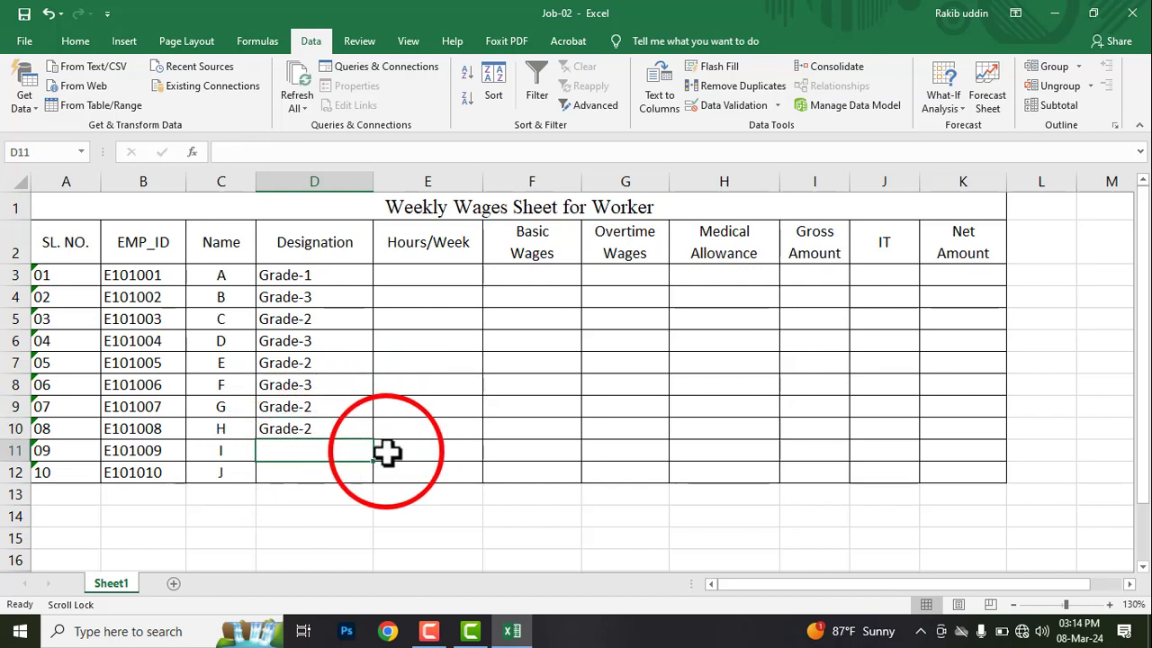
{"action": "left_click", "coordinate": [382, 452]}
{"action": "left_click", "coordinate": [291, 496]}
{"action": "left_click", "coordinate": [304, 469]}
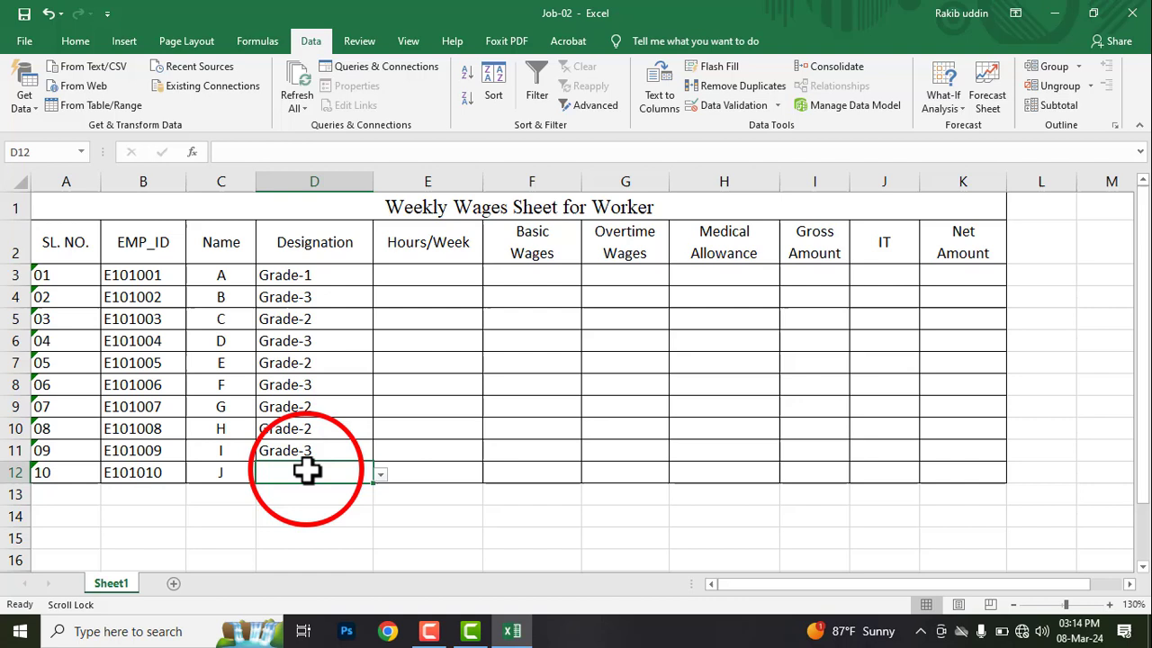
{"action": "left_click", "coordinate": [381, 474]}
{"action": "left_click", "coordinate": [270, 505]}
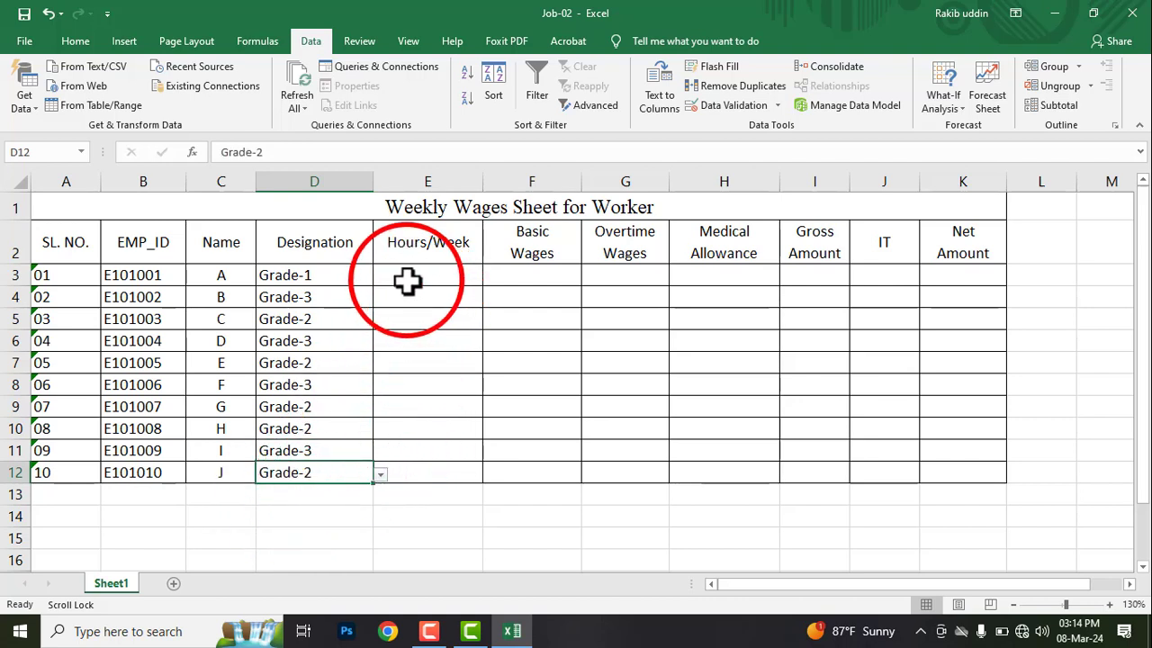
In the PDF, briefly box the Basic Wages rule, grade hourly rates and 40-hour limit.
{"action": "key", "text": "alt+Tab"}
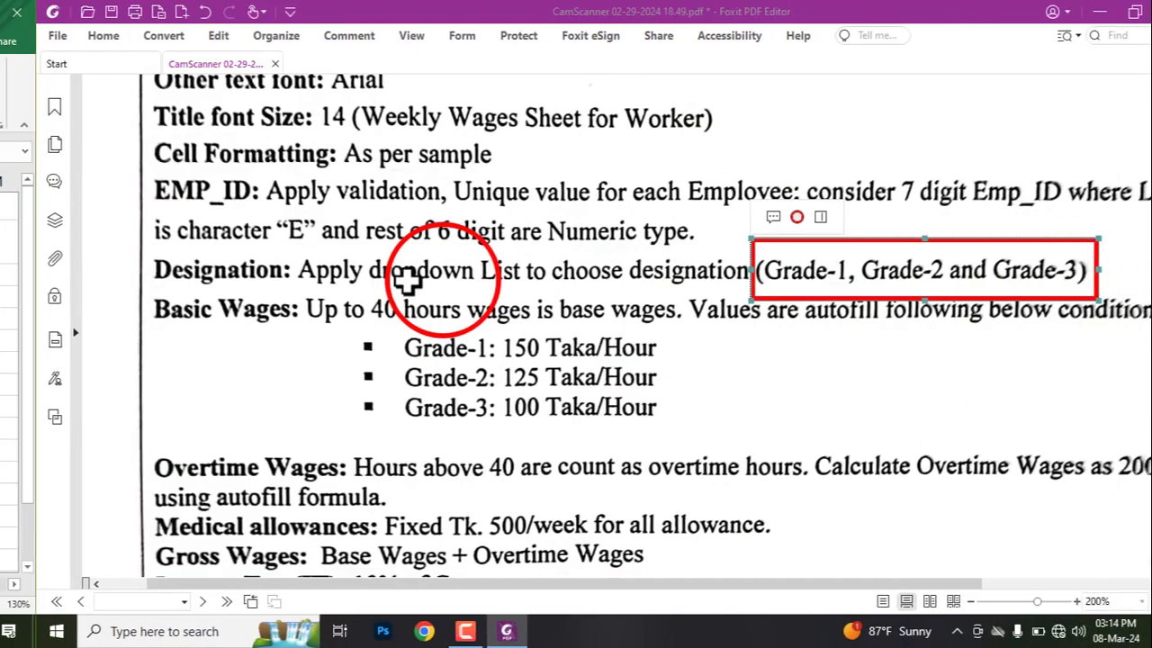
{"action": "key", "text": "Delete"}
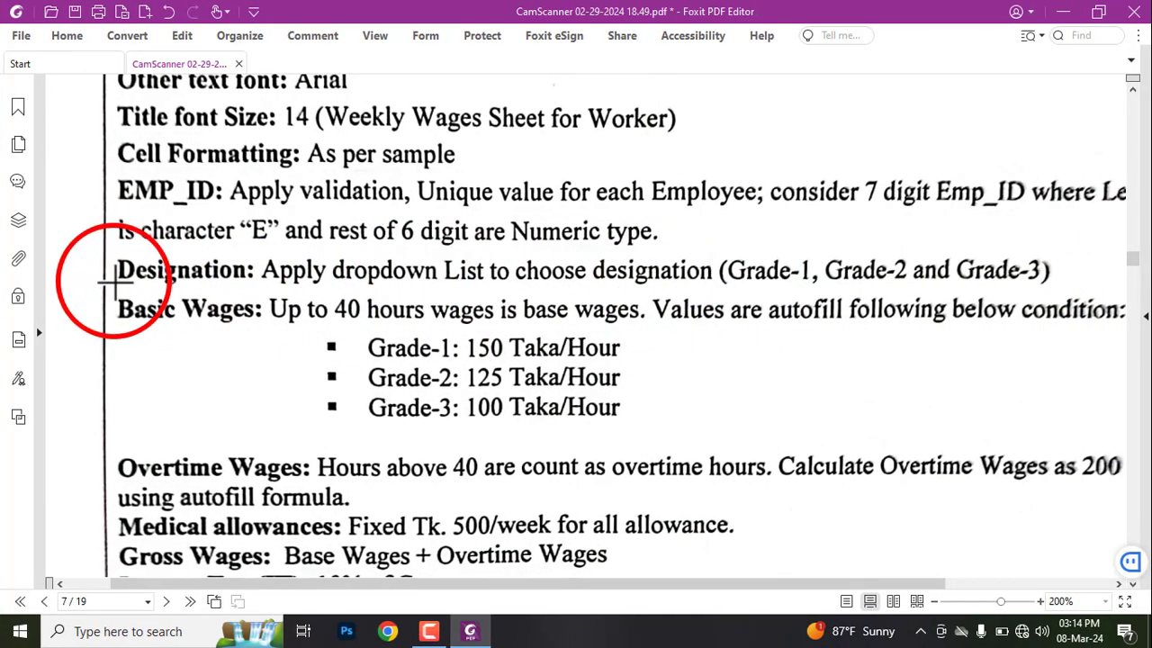
{"action": "mouse_move", "coordinate": [108, 290]}
{"action": "left_mouse_down"}
{"action": "mouse_move", "coordinate": [221, 324]}
{"action": "mouse_move", "coordinate": [652, 339]}
{"action": "left_mouse_up"}
{"action": "key", "text": "Delete"}
{"action": "key", "text": "Delete"}
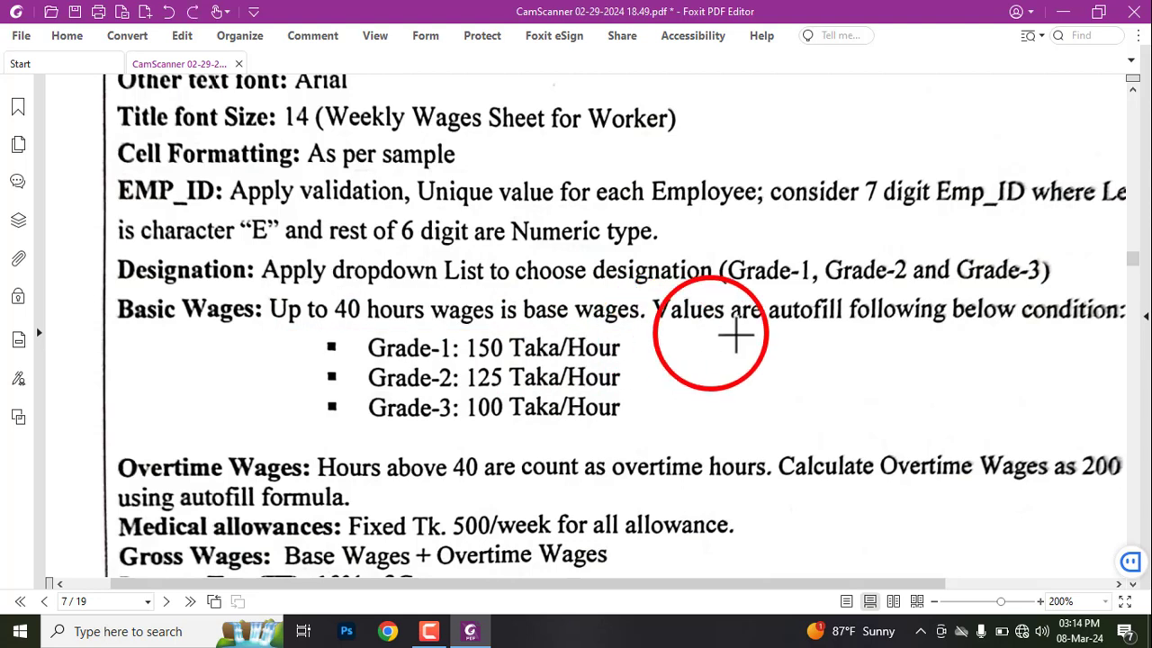
{"action": "left_click_drag", "start_coordinate": [827, 584], "coordinate": [885, 582]}
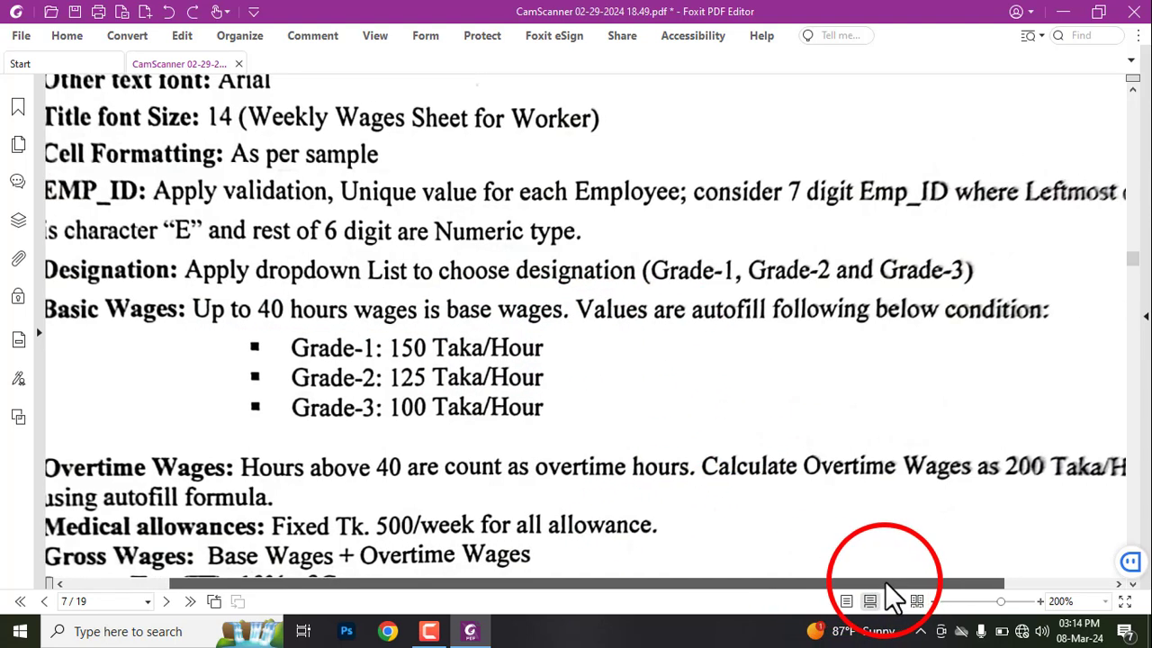
{"action": "mouse_move", "coordinate": [573, 294]}
{"action": "left_mouse_down"}
{"action": "mouse_move", "coordinate": [684, 333]}
{"action": "mouse_move", "coordinate": [1032, 340]}
{"action": "mouse_move", "coordinate": [1062, 330]}
{"action": "left_mouse_up"}
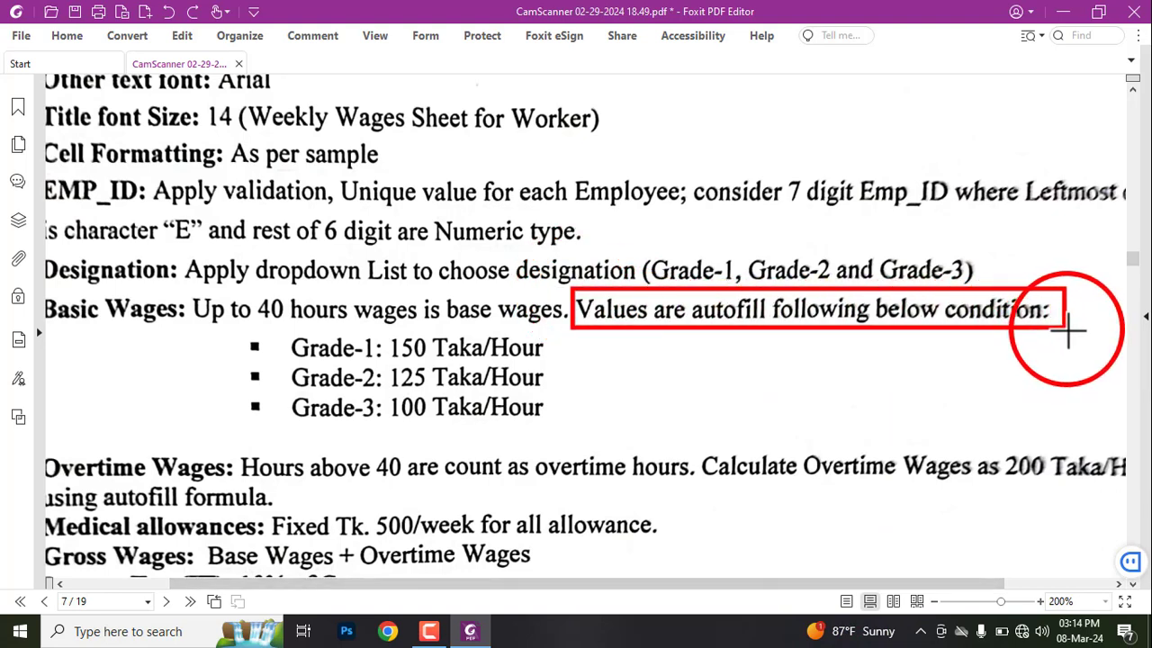
{"action": "key", "text": "Delete"}
{"action": "mouse_move", "coordinate": [278, 325]}
{"action": "left_mouse_down"}
{"action": "mouse_move", "coordinate": [335, 416]}
{"action": "mouse_move", "coordinate": [568, 425]}
{"action": "left_mouse_up"}
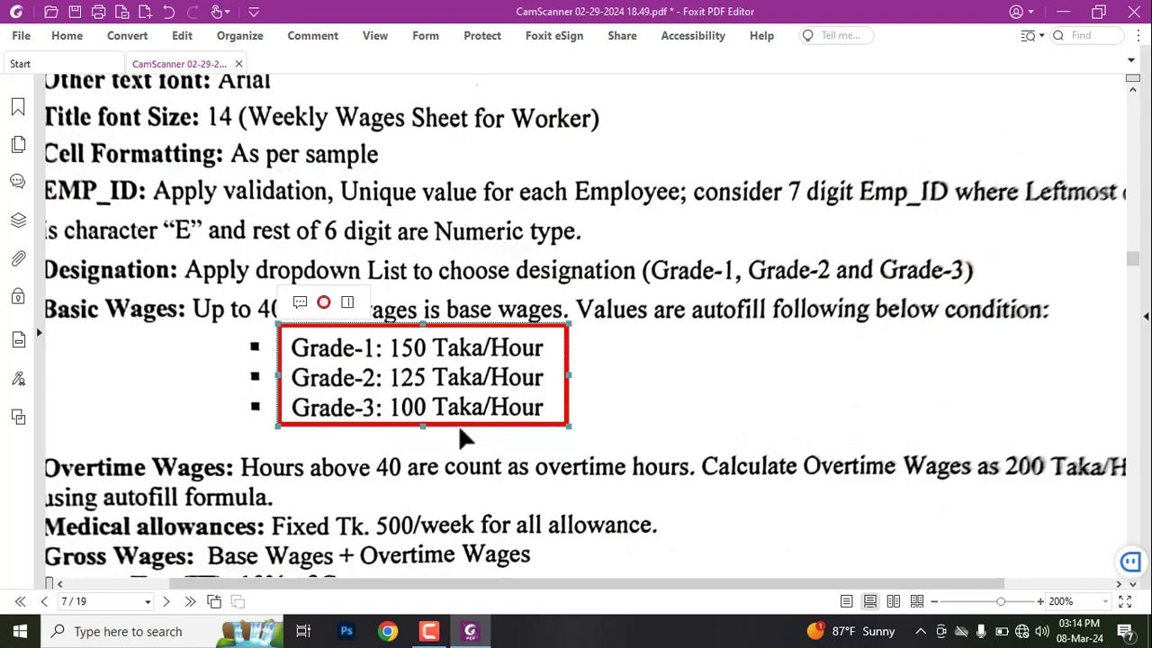
{"action": "key", "text": "Delete"}
{"action": "left_click_drag", "start_coordinate": [249, 289], "coordinate": [286, 327]}
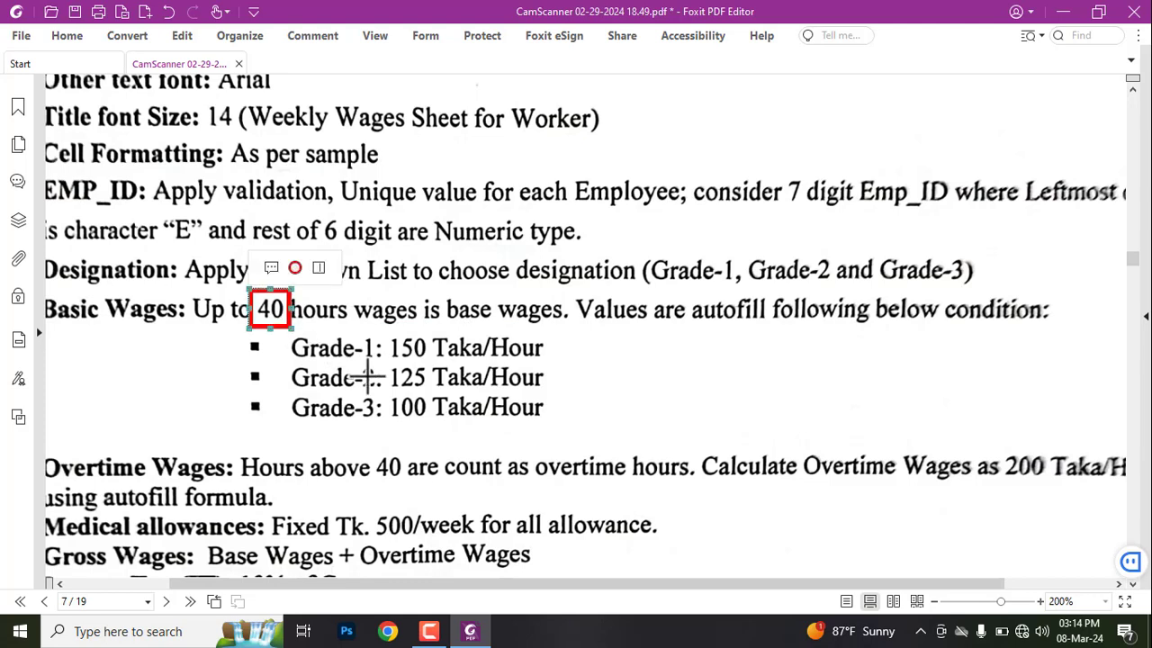
{"action": "key", "text": "Delete"}
Box the sample Hours/week values in red on page 8.
{"action": "left_click_drag", "start_coordinate": [521, 578], "coordinate": [435, 578]}
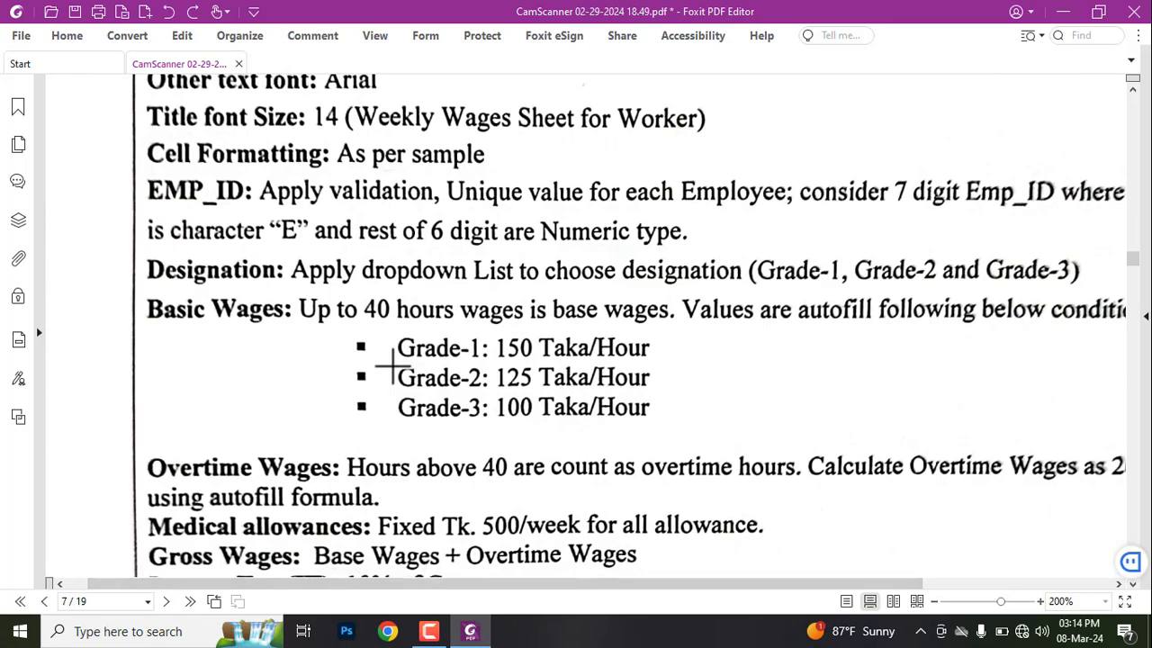
{"action": "scroll", "coordinate": [389, 369], "scroll_direction": "down", "scroll_amount": 20}
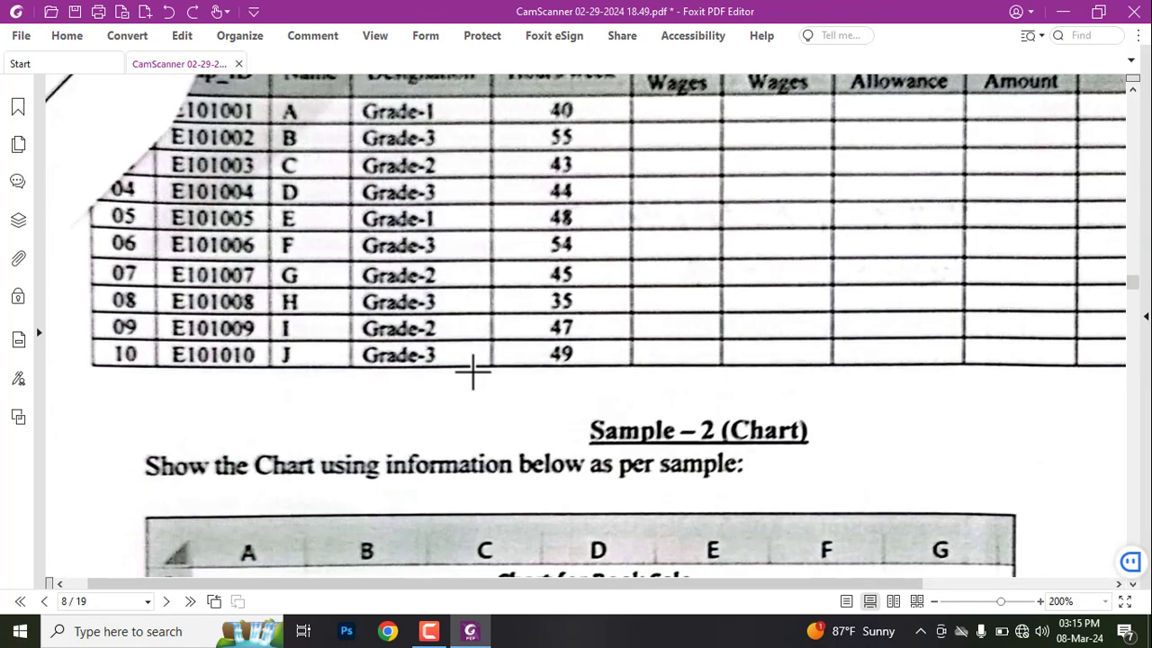
{"action": "scroll", "coordinate": [472, 369], "scroll_direction": "up", "scroll_amount": 1}
{"action": "mouse_move", "coordinate": [501, 185]}
{"action": "left_mouse_down"}
{"action": "mouse_move", "coordinate": [664, 488]}
{"action": "mouse_move", "coordinate": [618, 474]}
{"action": "left_mouse_up"}
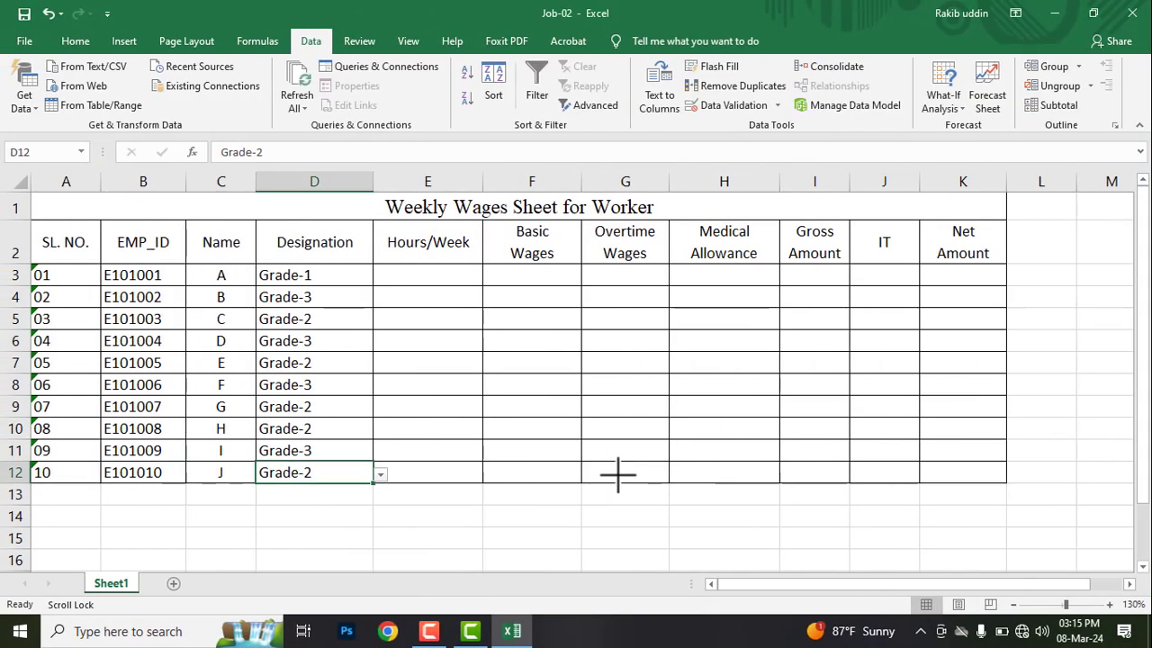
Enter hours 40, 55, 43, 44 and 48 in E3:E7.
{"action": "left_click", "coordinate": [410, 272]}
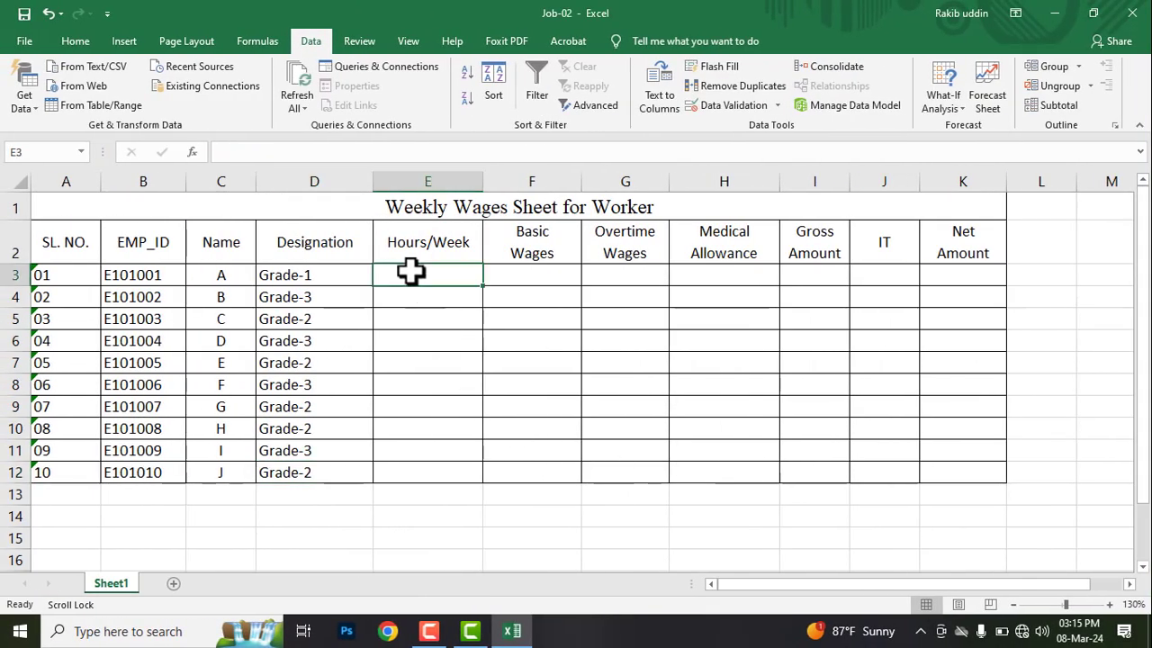
{"action": "type", "text": "40"}
{"action": "scroll", "coordinate": [410, 272], "scroll_direction": "down", "scroll_amount": 1}
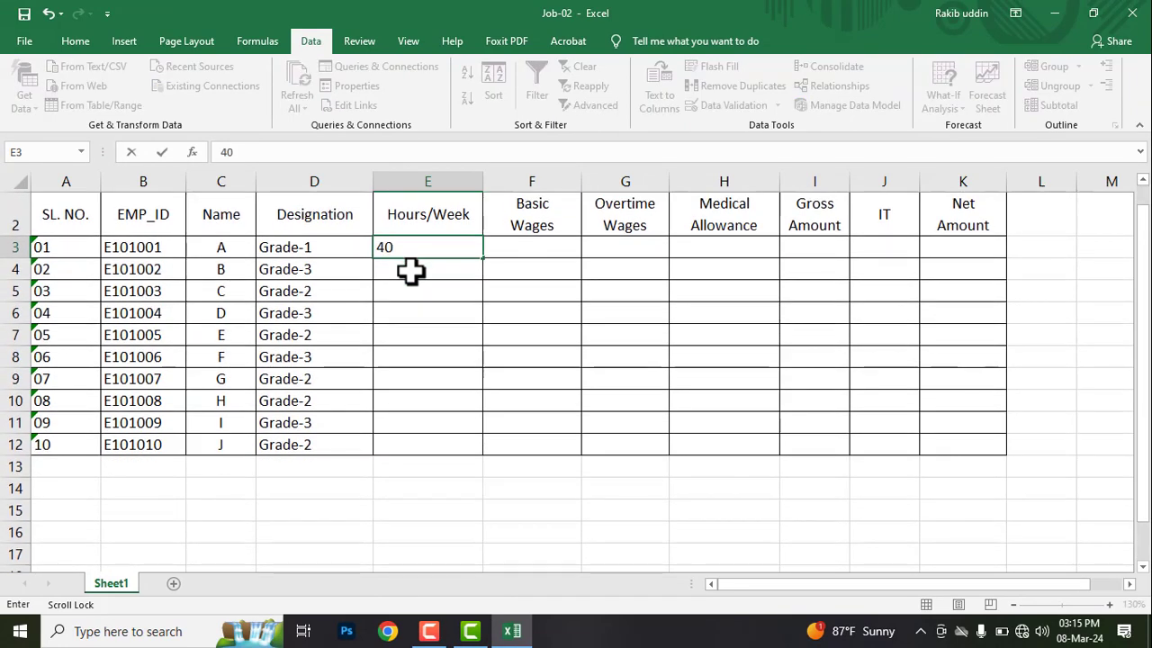
{"action": "key", "text": "Return"}
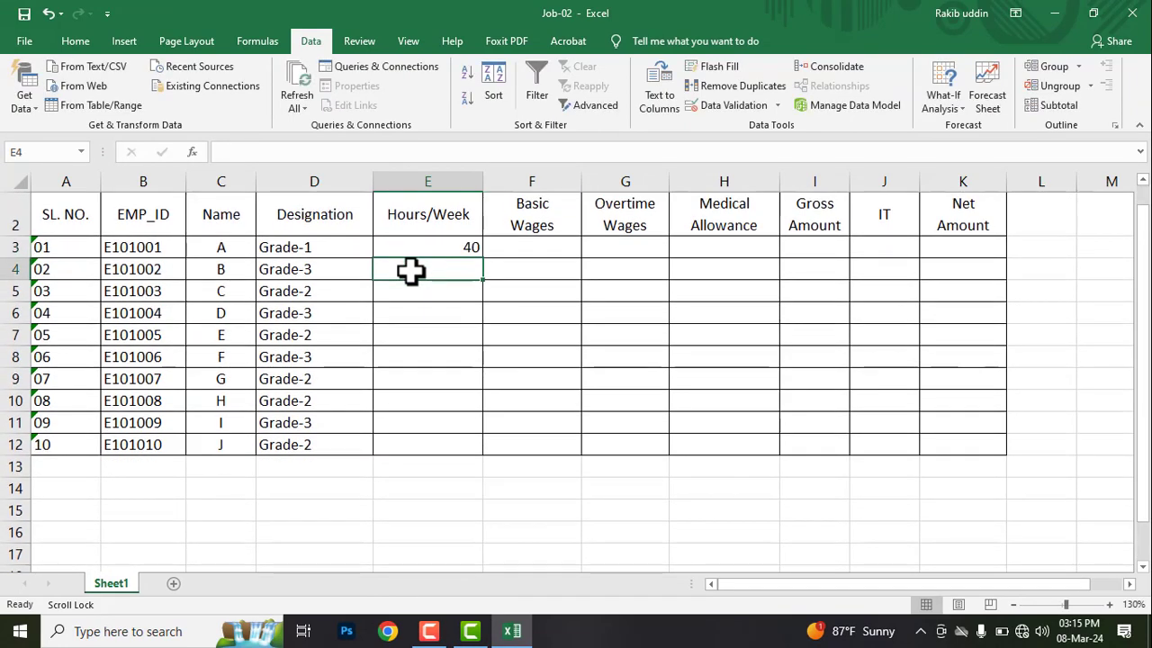
{"action": "type", "text": "55"}
{"action": "scroll", "coordinate": [410, 272], "scroll_direction": "down", "scroll_amount": 2}
{"action": "type", "text": "43"}
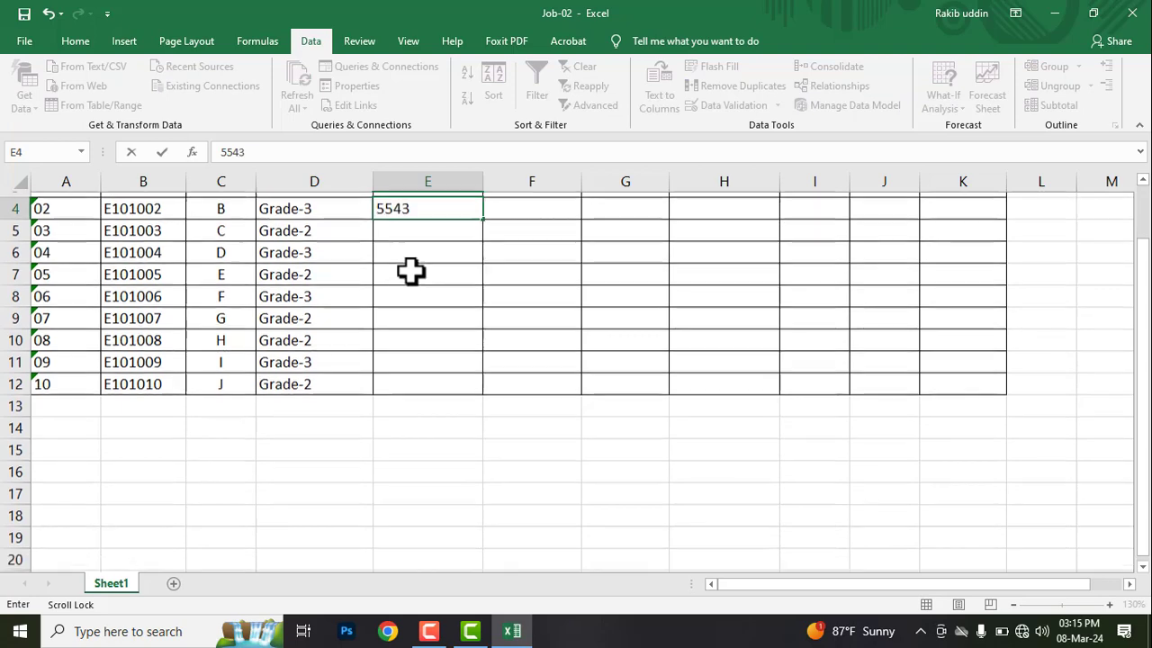
{"action": "scroll", "coordinate": [410, 272], "scroll_direction": "up", "scroll_amount": 3}
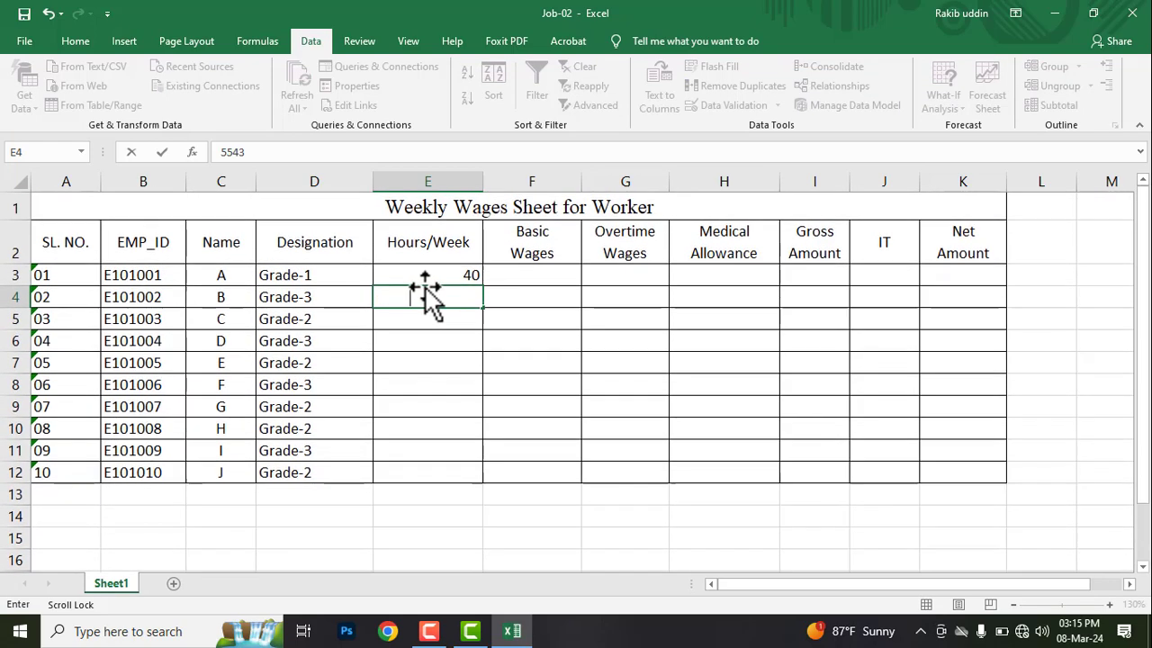
{"action": "key", "text": "BackSpace"}
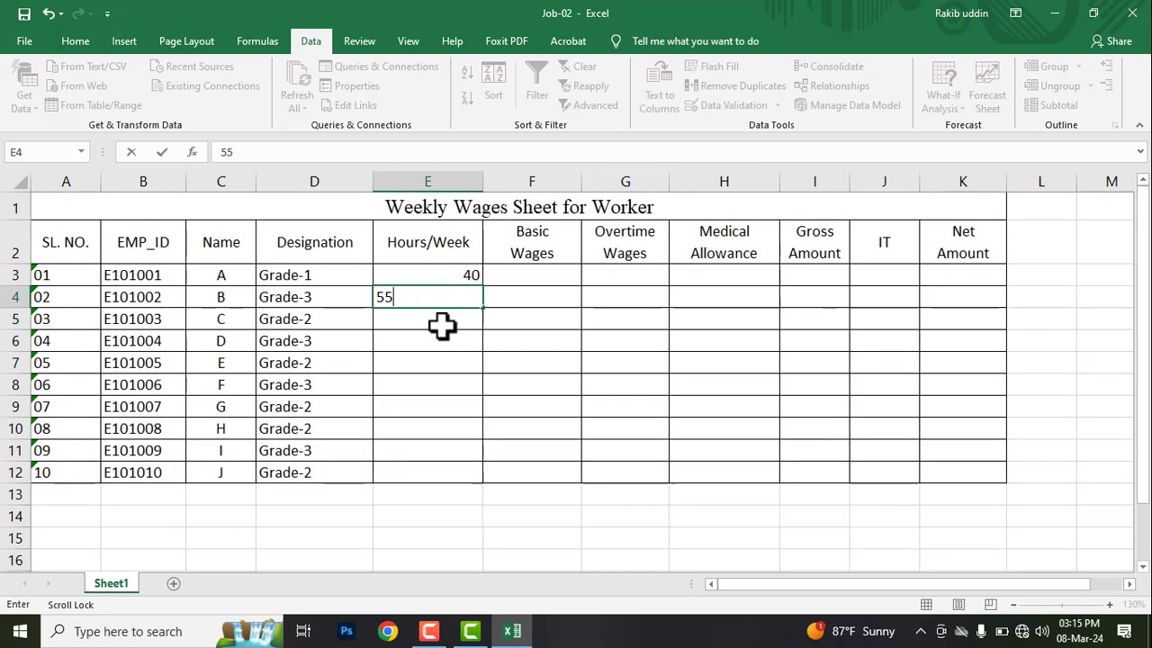
{"action": "key", "text": "Return"}
{"action": "type", "text": "43"}
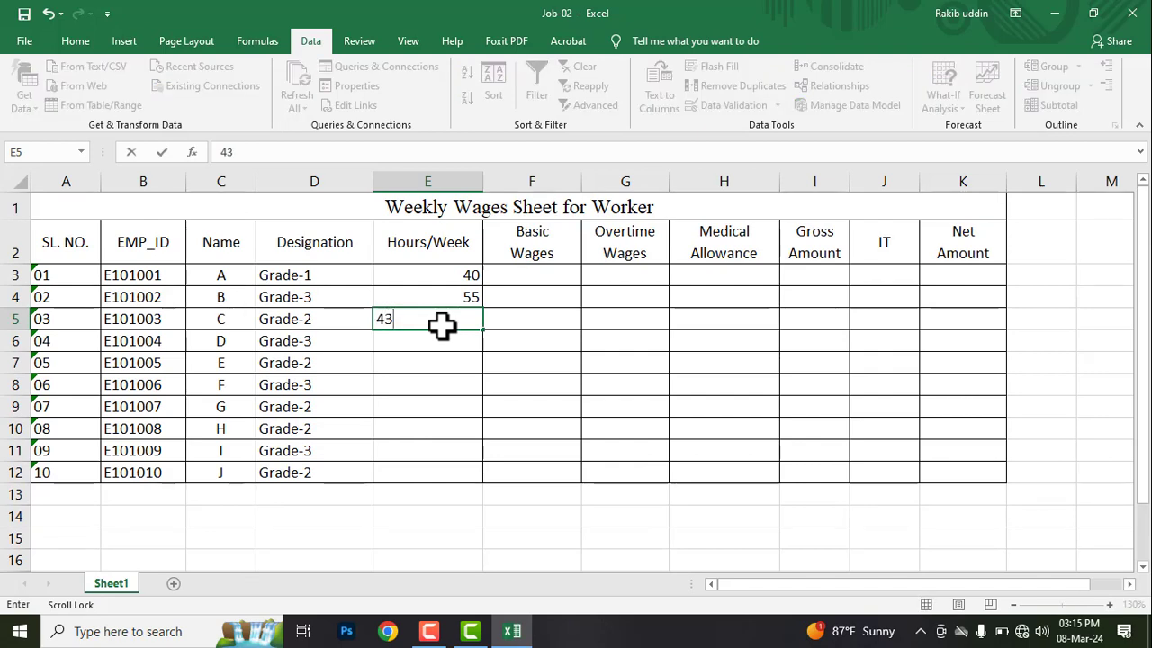
{"action": "key", "text": "Return"}
{"action": "type", "text": "44"}
{"action": "scroll", "coordinate": [442, 327], "scroll_direction": "down", "scroll_amount": 1}
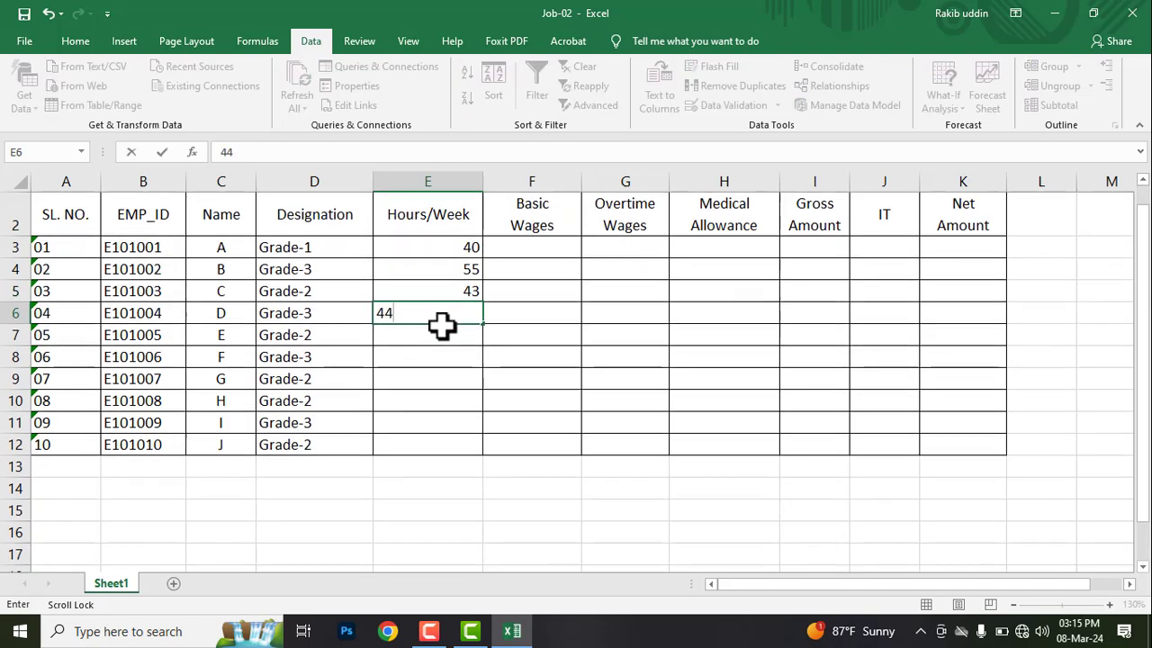
{"action": "key", "text": "Return"}
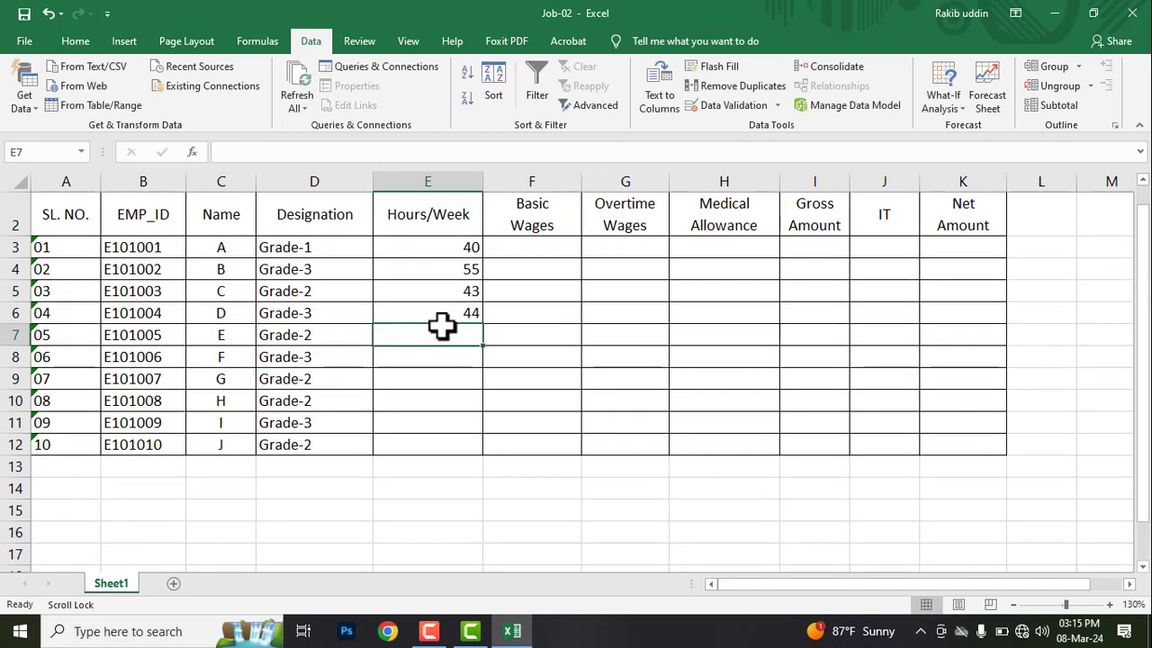
{"action": "type", "text": "48"}
{"action": "key", "text": "Return"}
Enter hours 54, 45, 35, 47 and 49 in E8:E12.
{"action": "type", "text": "5"}
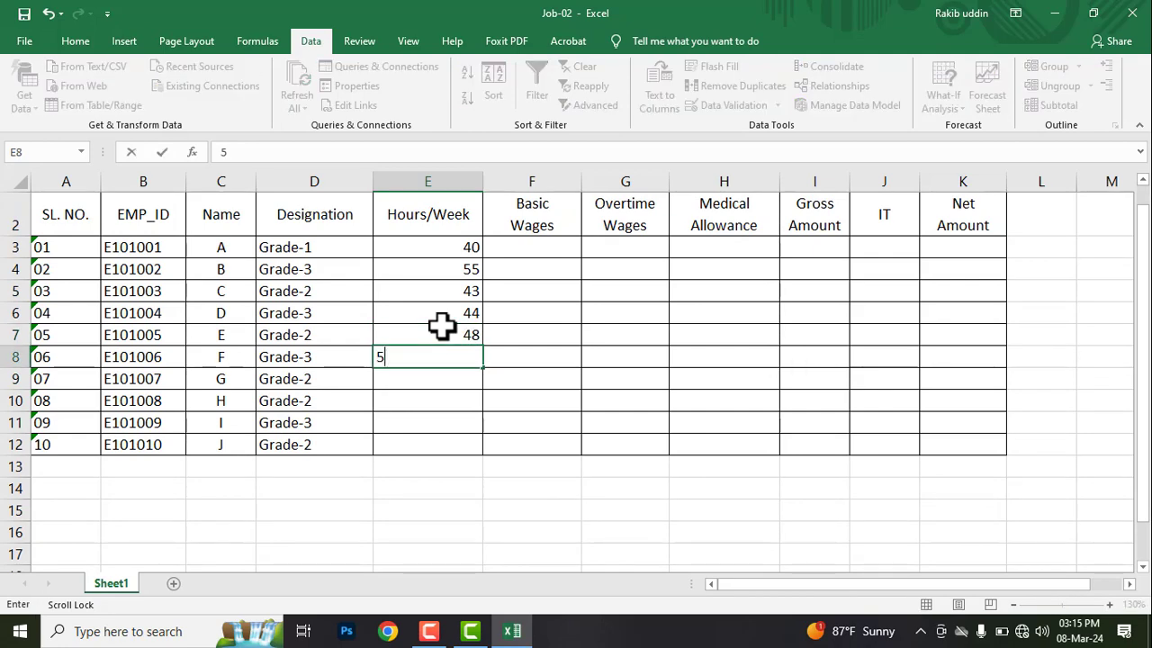
{"action": "type", "text": "4"}
{"action": "key", "text": "Return"}
{"action": "type", "text": "45"}
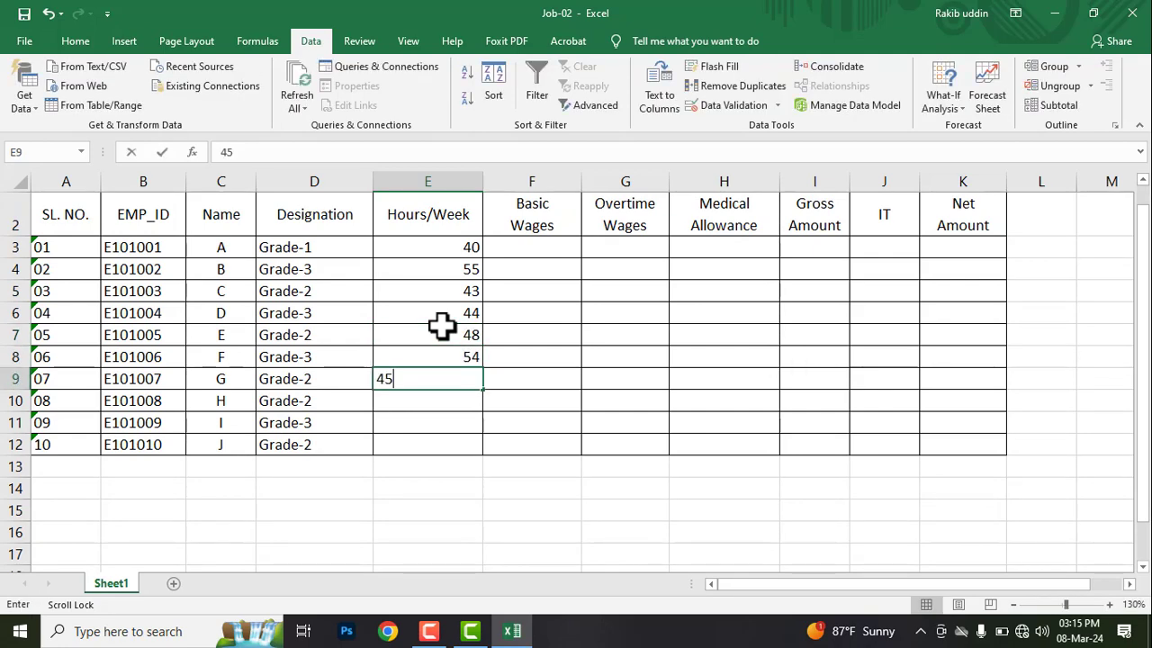
{"action": "key", "text": "Return"}
{"action": "type", "text": "35"}
{"action": "key", "text": "Return"}
{"action": "type", "text": "47"}
{"action": "key", "text": "Return"}
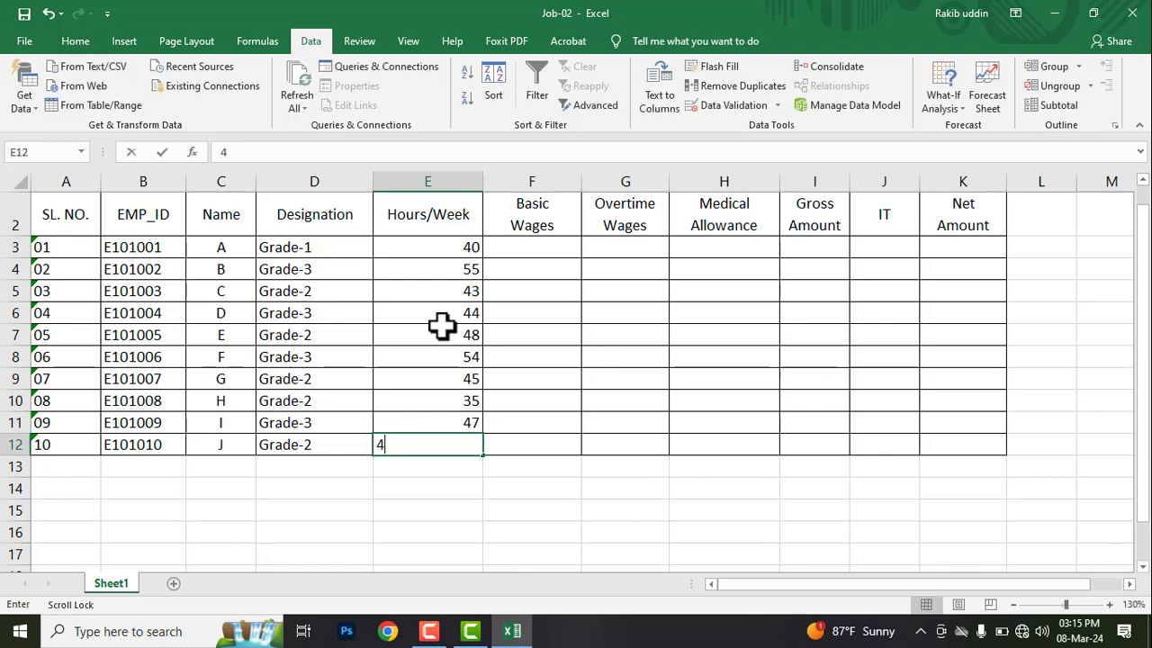
{"action": "type", "text": "49"}
{"action": "key", "text": "Return"}
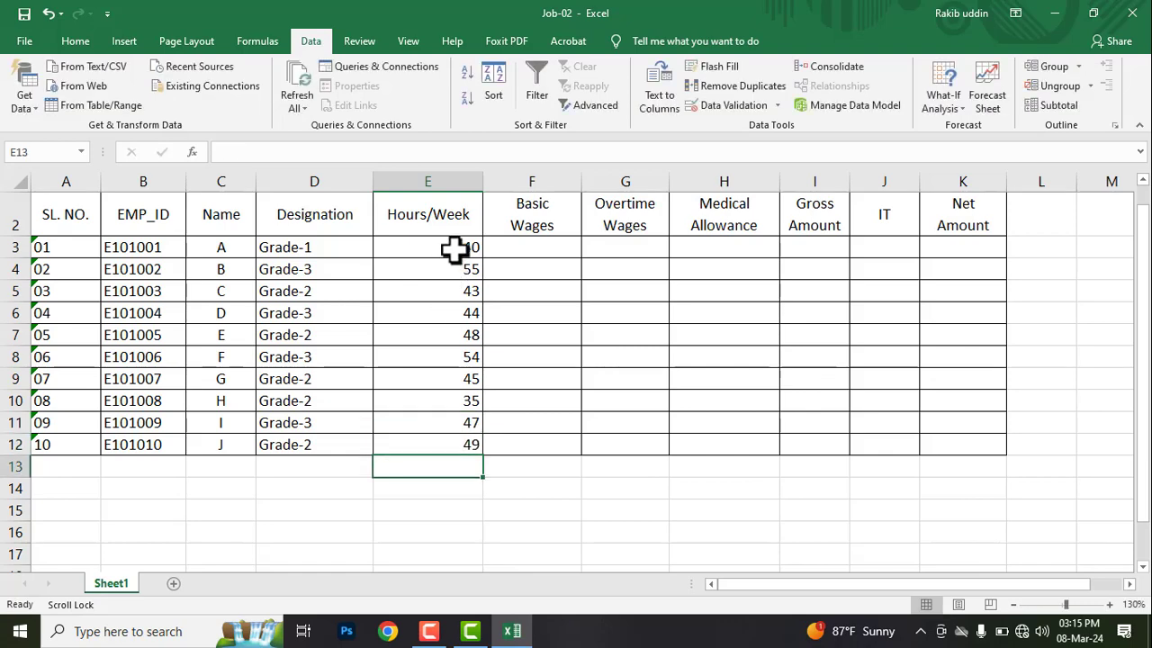
Centre-align the hours values in E3:E12.
{"action": "left_click_drag", "start_coordinate": [453, 249], "coordinate": [471, 441]}
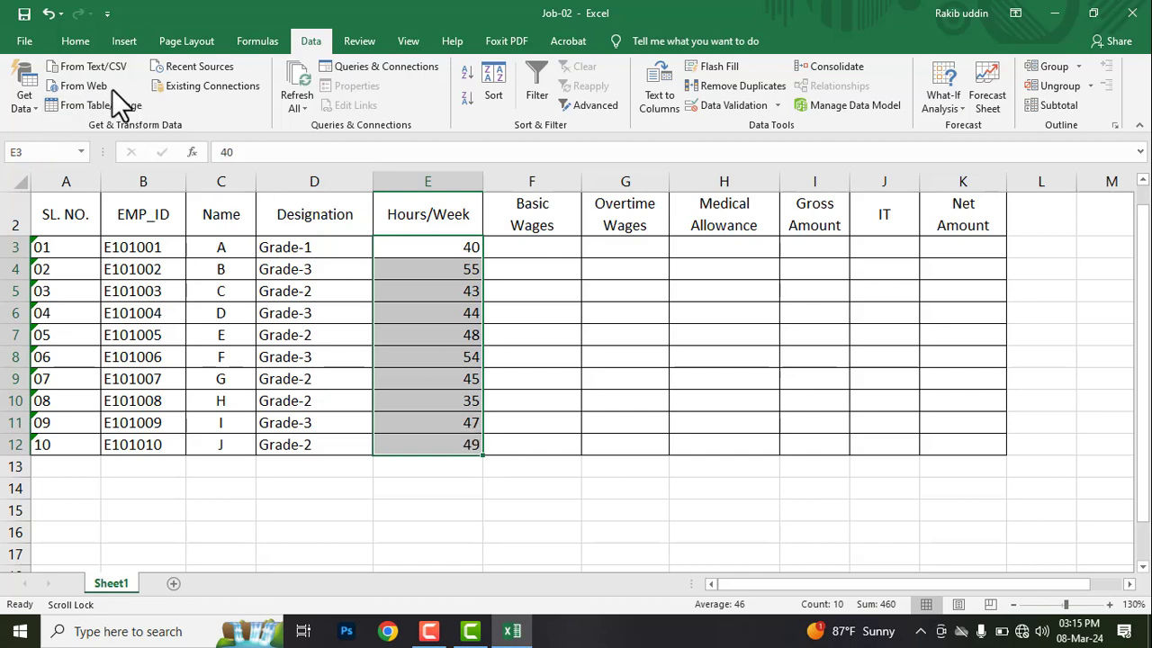
{"action": "left_click", "coordinate": [76, 42]}
{"action": "left_click", "coordinate": [354, 99]}
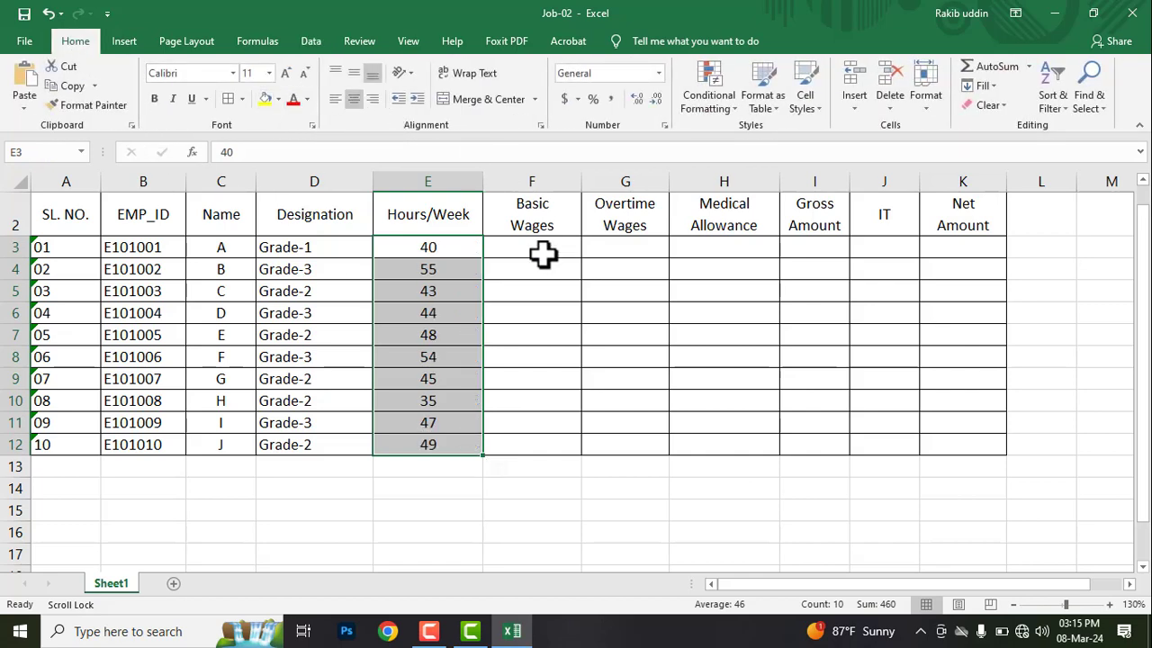
{"action": "left_click", "coordinate": [536, 253]}
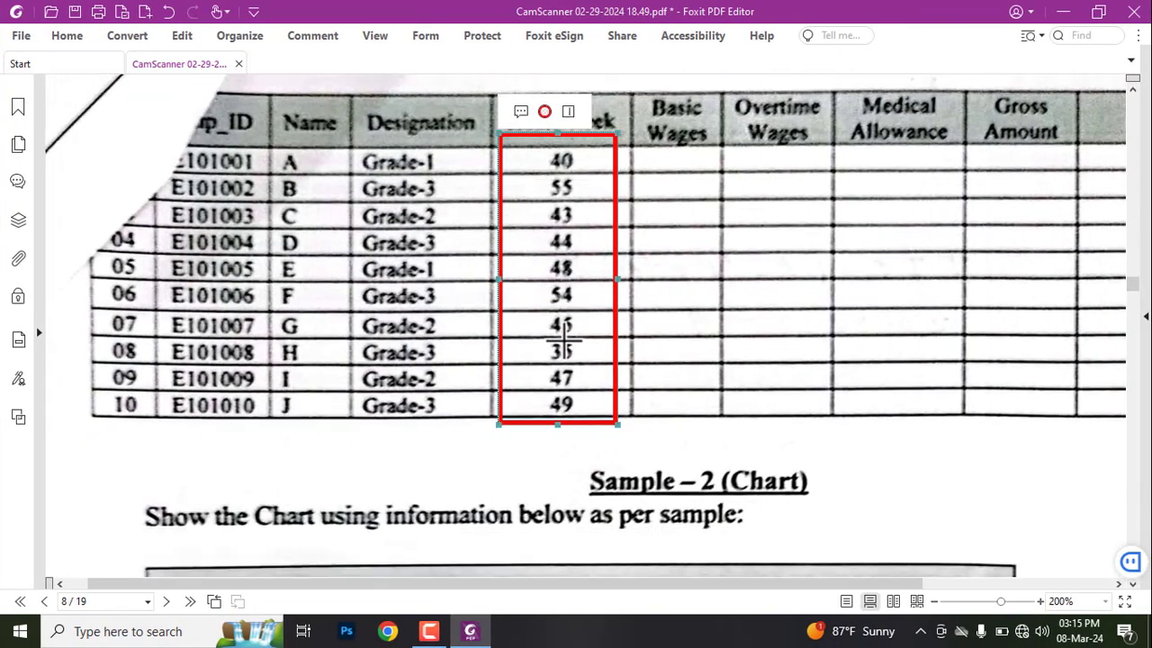
{"action": "scroll", "coordinate": [561, 339], "scroll_direction": "down", "scroll_amount": 3}
{"action": "scroll", "coordinate": [547, 342], "scroll_direction": "up", "scroll_amount": 5}
{"action": "scroll", "coordinate": [547, 342], "scroll_direction": "up", "scroll_amount": 10}
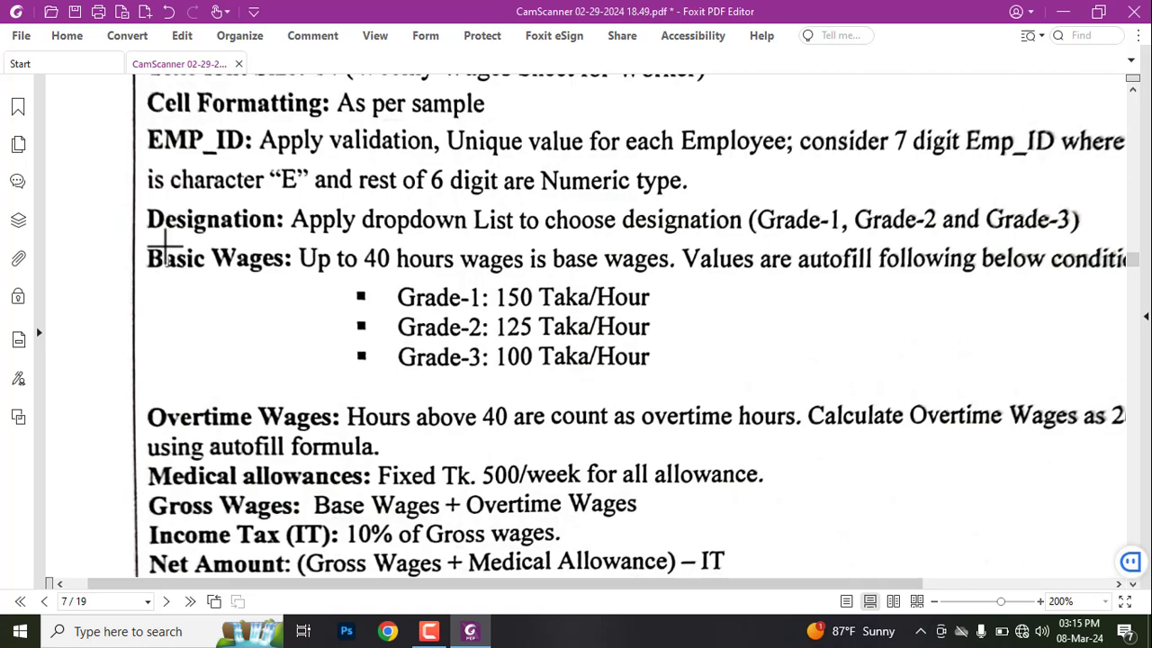
{"action": "left_click_drag", "start_coordinate": [141, 239], "coordinate": [288, 284]}
{"action": "mouse_move", "coordinate": [387, 276]}
{"action": "left_mouse_down"}
{"action": "mouse_move", "coordinate": [495, 314]}
{"action": "mouse_move", "coordinate": [688, 317]}
{"action": "mouse_move", "coordinate": [695, 387]}
{"action": "left_mouse_up"}
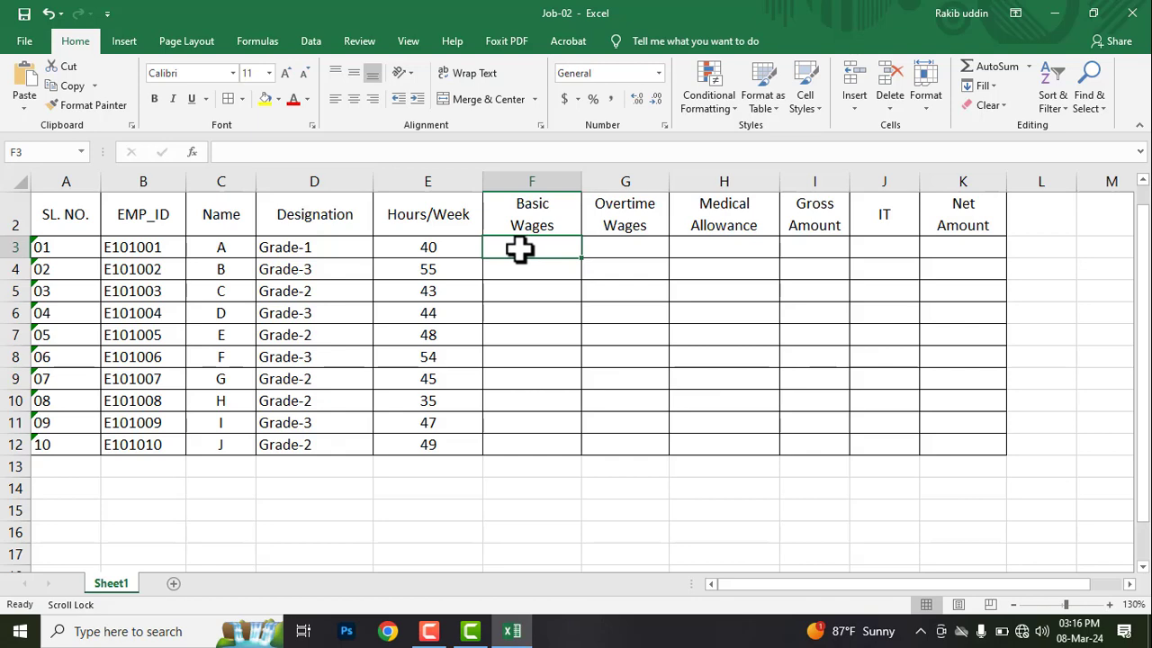
Type =IF(D3="Grade-1",E3*150, into F3's formula bar, referencing D3 and E3.
{"action": "scroll", "coordinate": [509, 244], "scroll_direction": "up", "scroll_amount": 1}
{"action": "scroll", "coordinate": [508, 282], "scroll_direction": "up", "scroll_amount": 1}
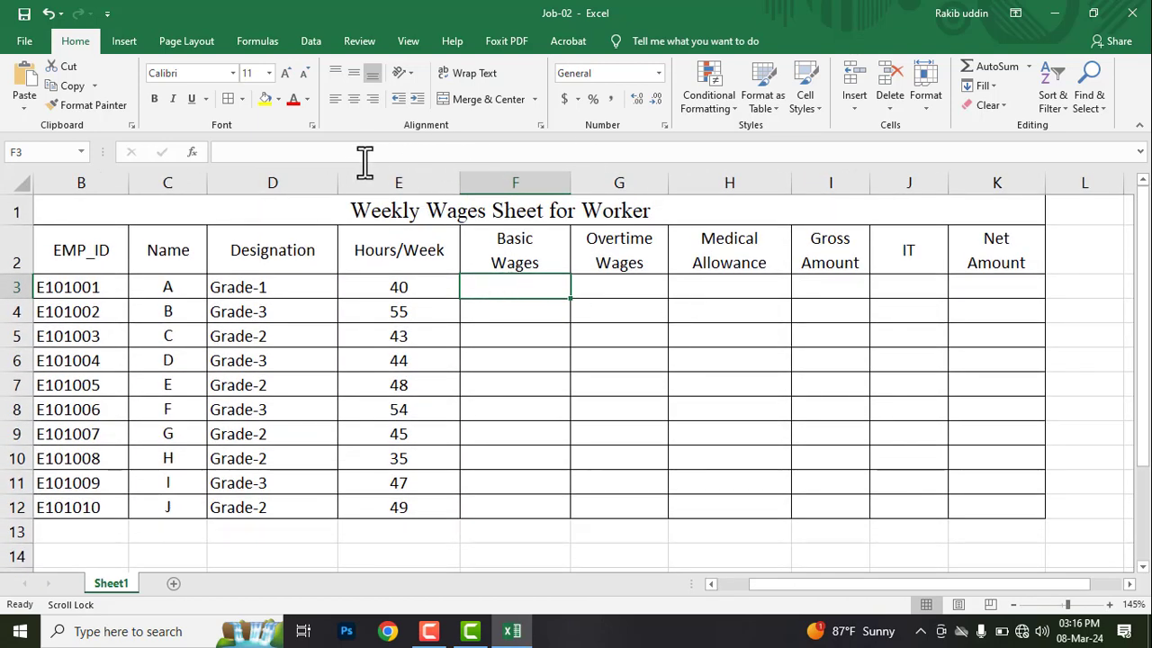
{"action": "left_click", "coordinate": [244, 153]}
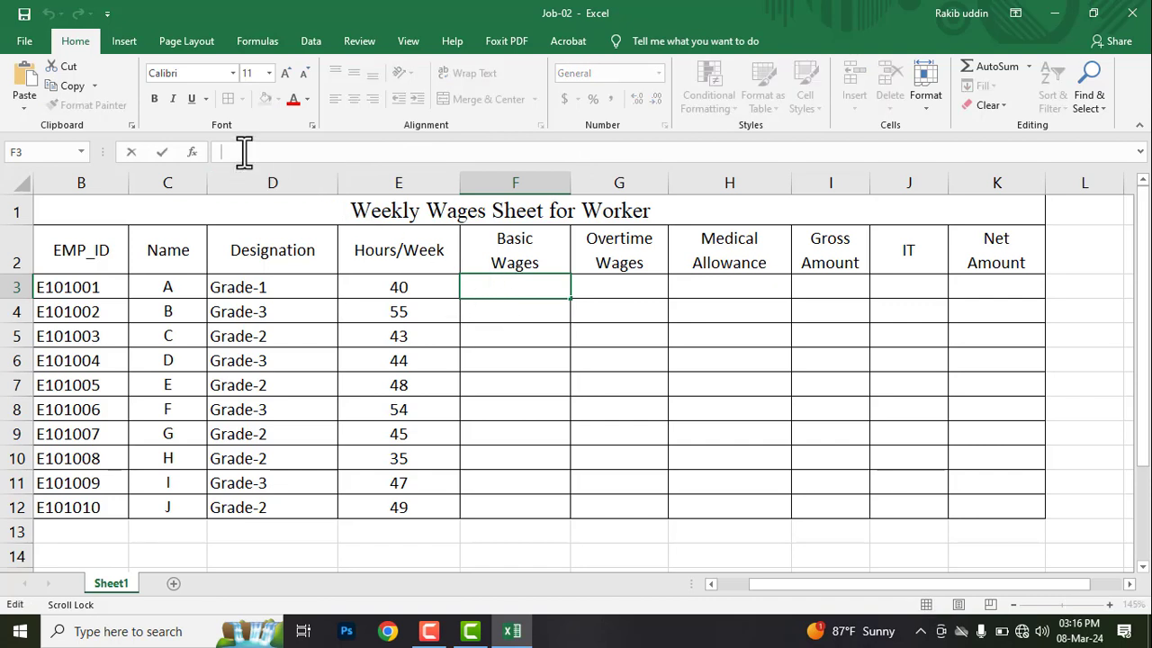
{"action": "type", "text": "="}
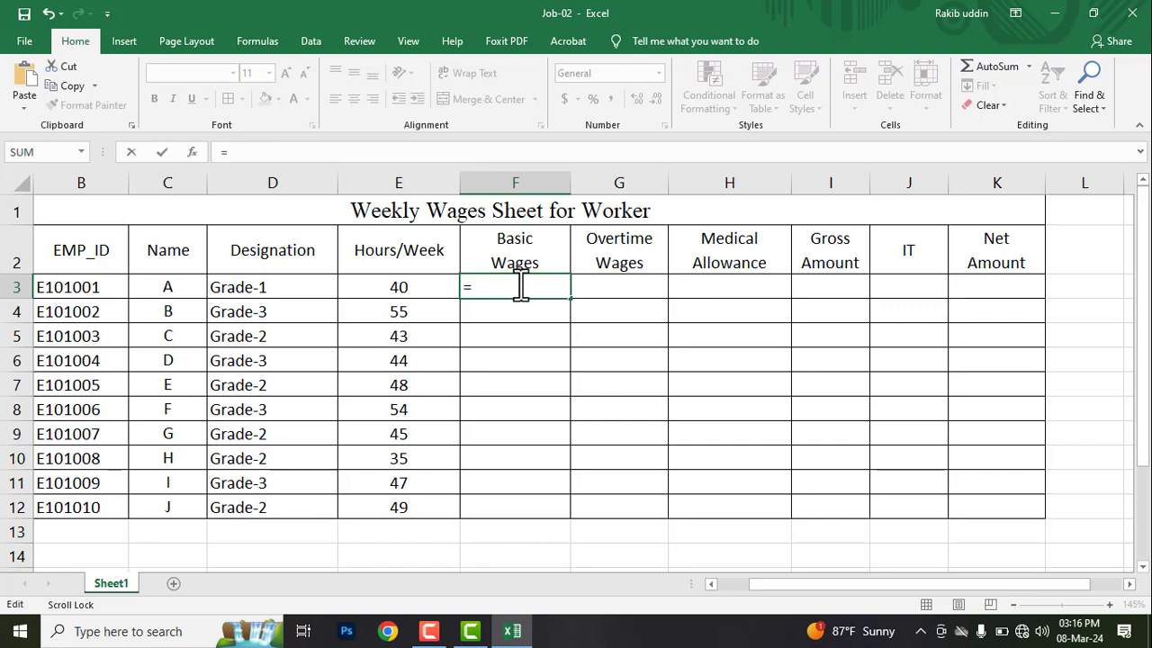
{"action": "type", "text": "if"}
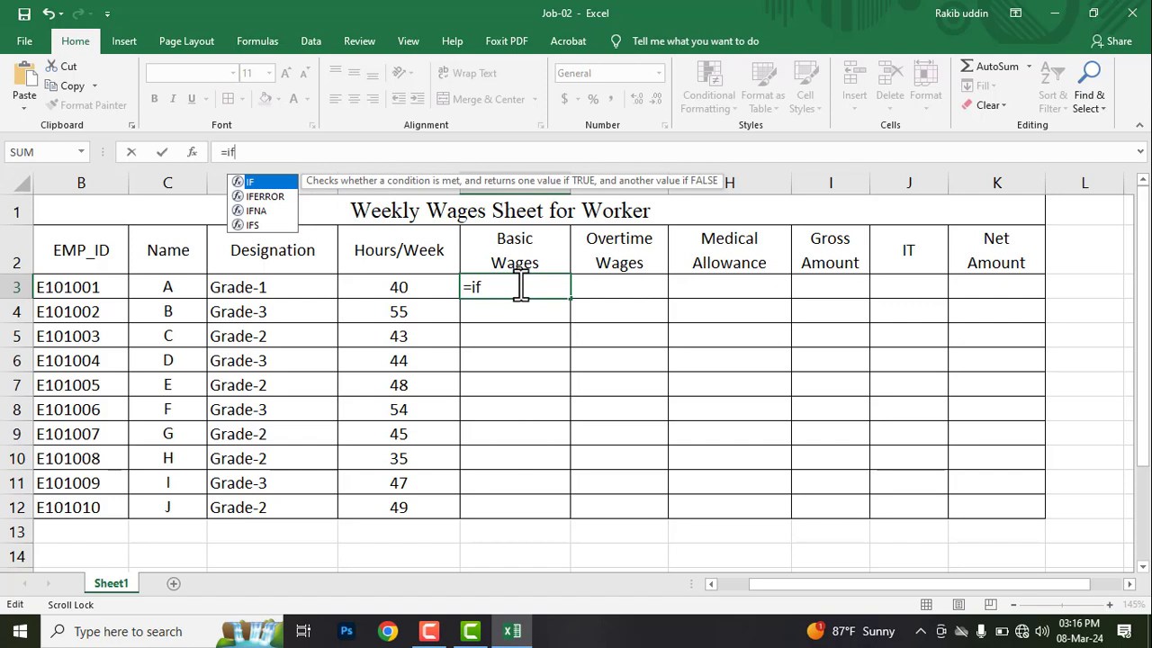
{"action": "key", "text": "Tab"}
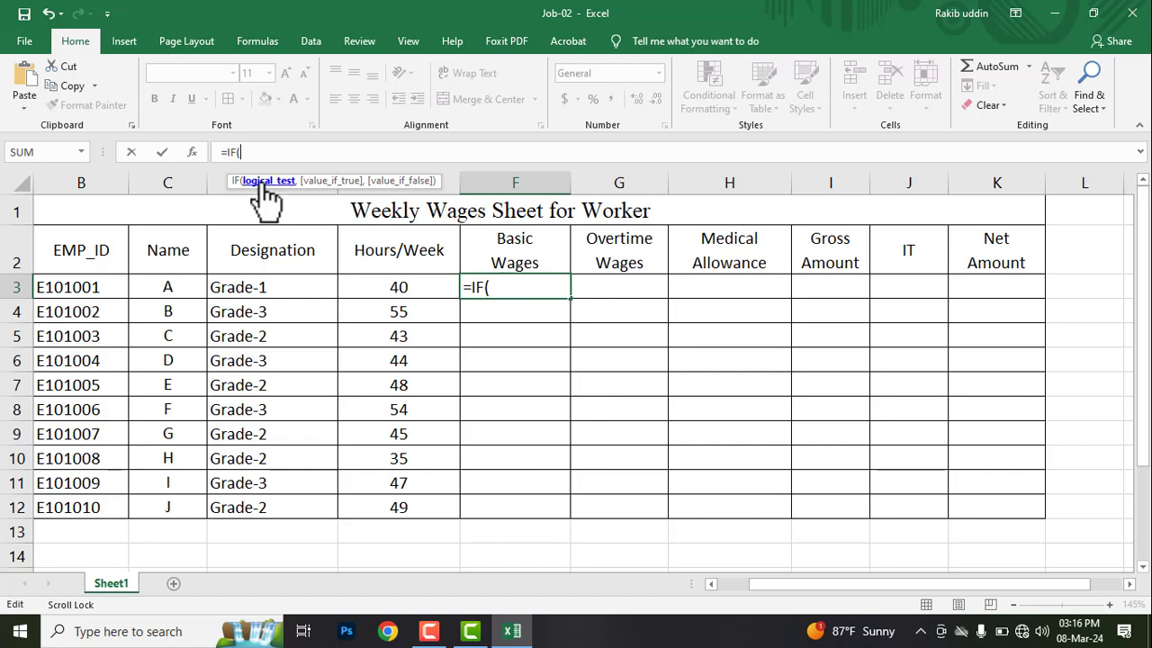
{"action": "left_click", "coordinate": [242, 287]}
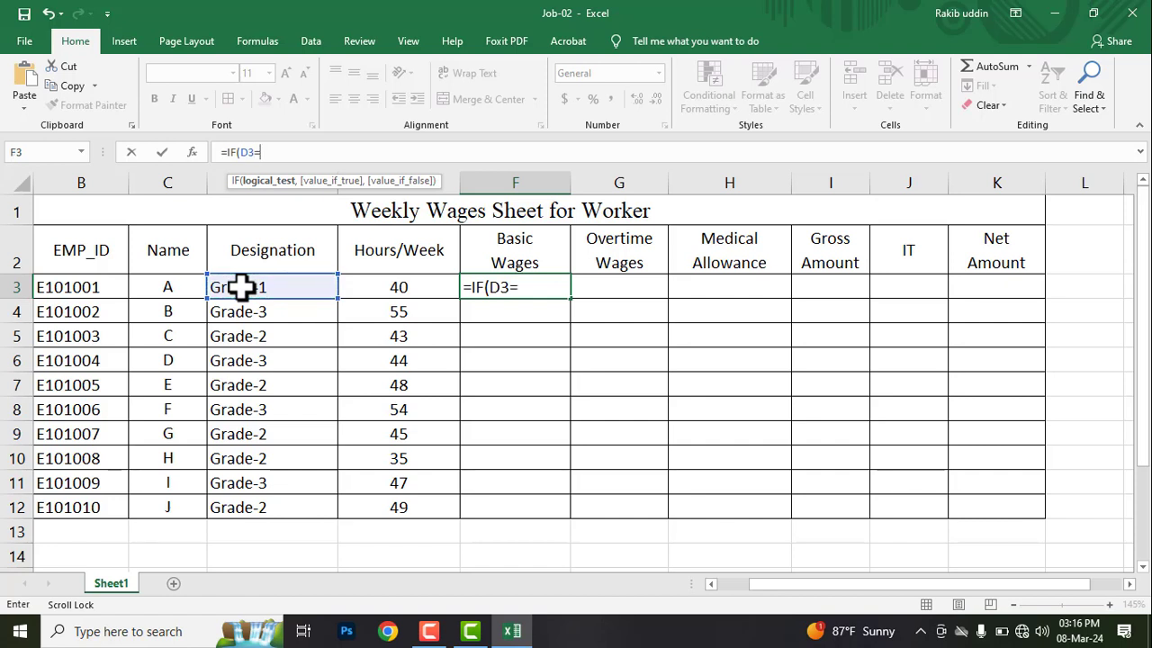
{"action": "type", "text": "=\"Grade-1"}
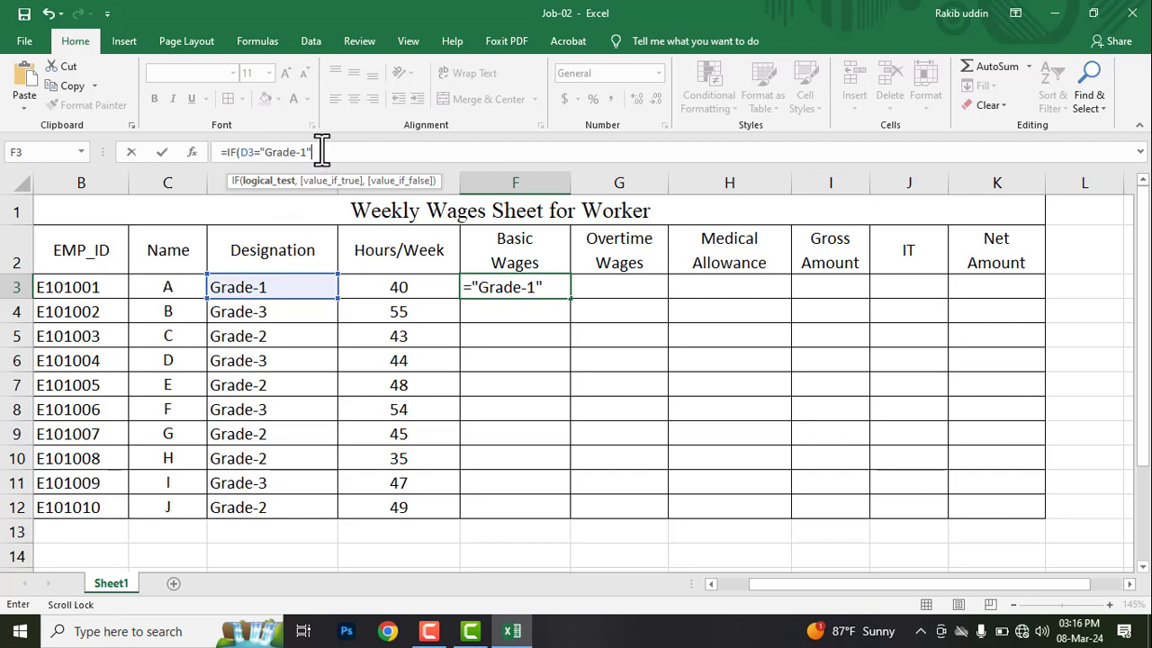
{"action": "type", "text": "\","}
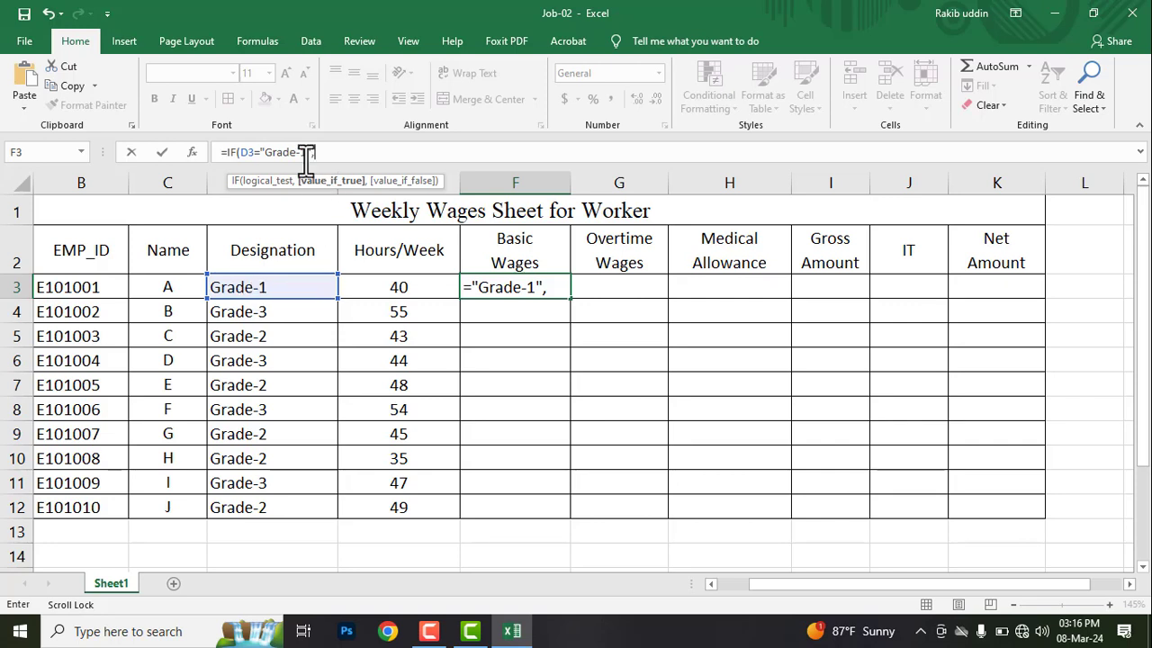
{"action": "left_click", "coordinate": [406, 287]}
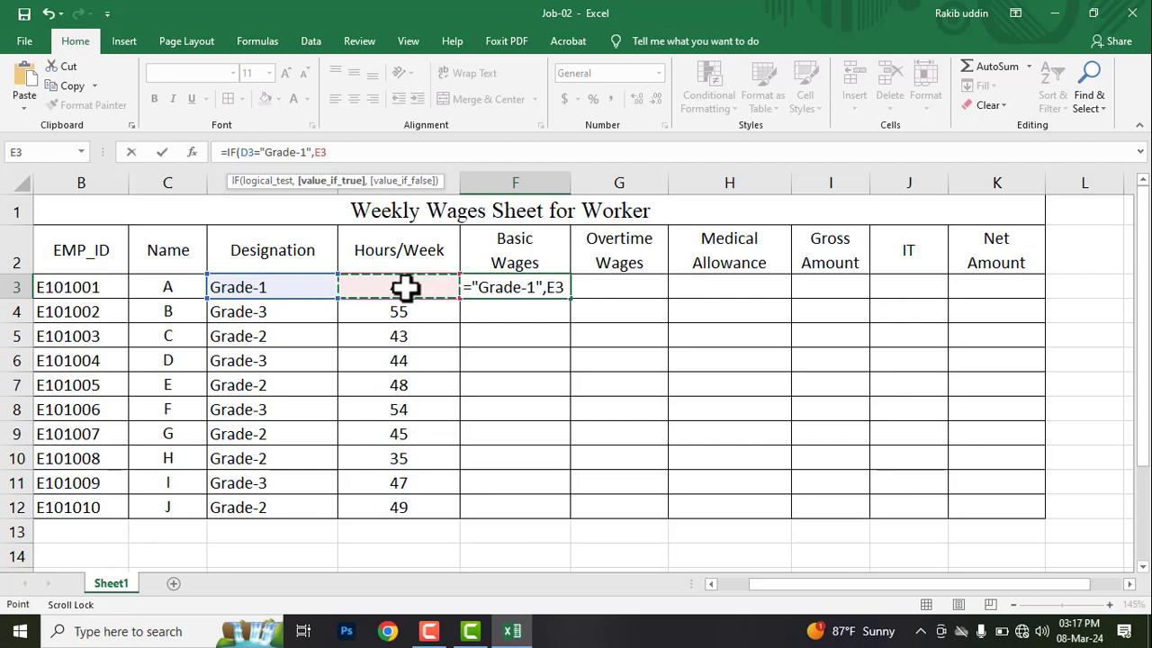
{"action": "type", "text": "*"}
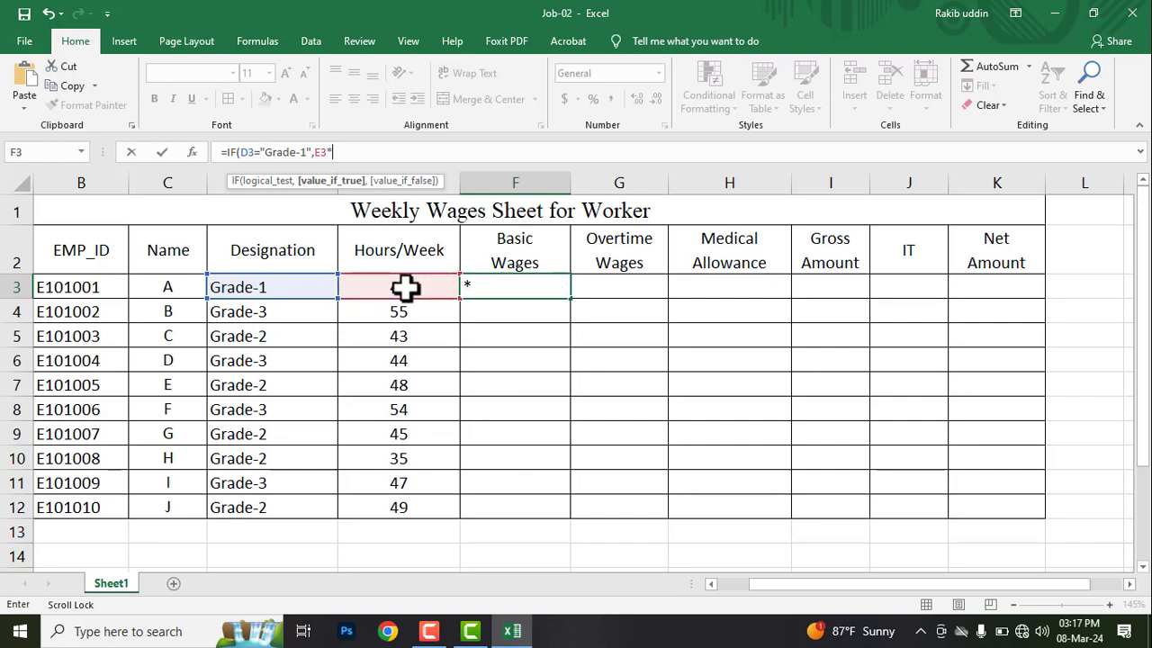
{"action": "type", "text": "150"}
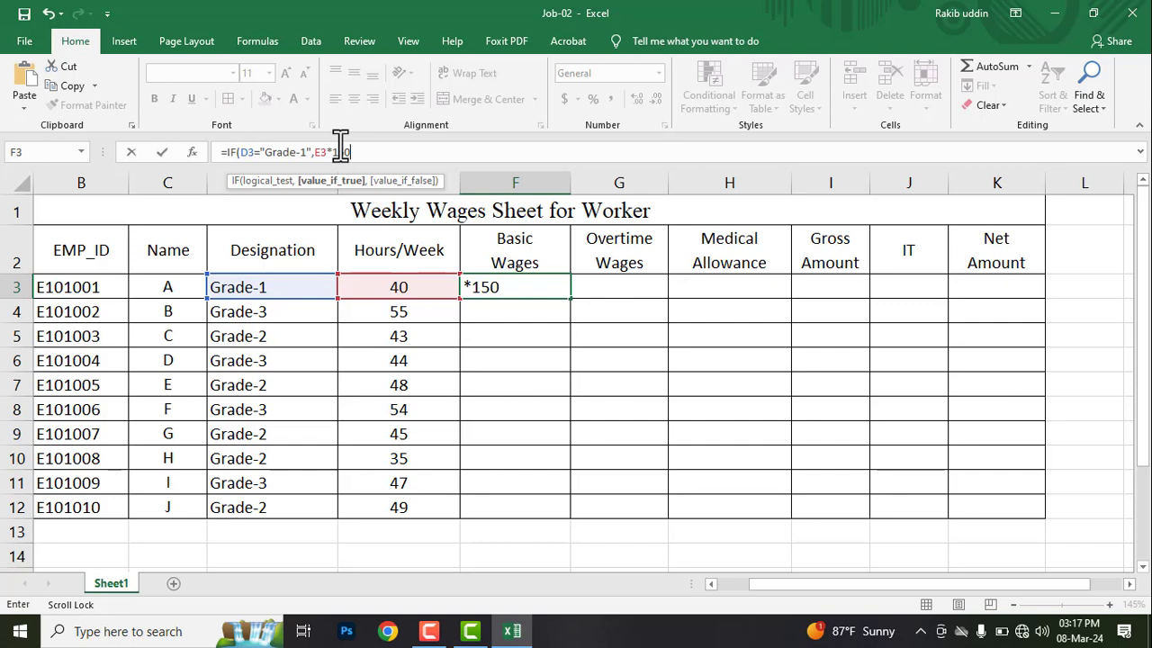
{"action": "type", "text": ","}
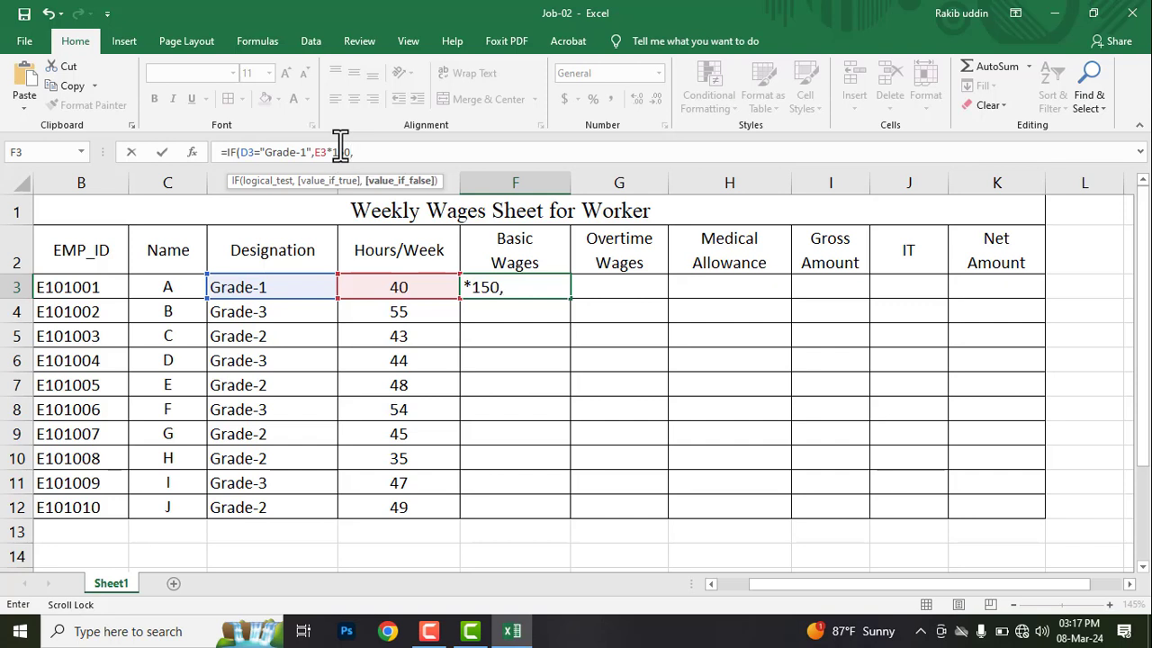
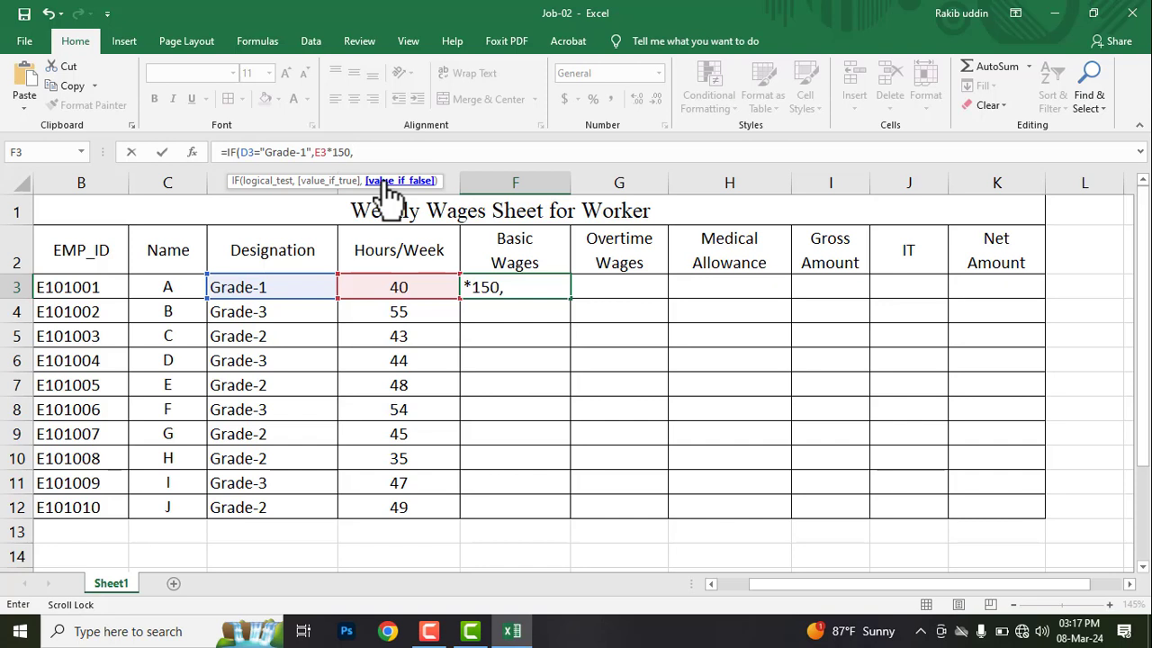
Add F3's nested Grade-2 test on D3, paying E3 times 125 per hour.
{"action": "type", "text": "if("}
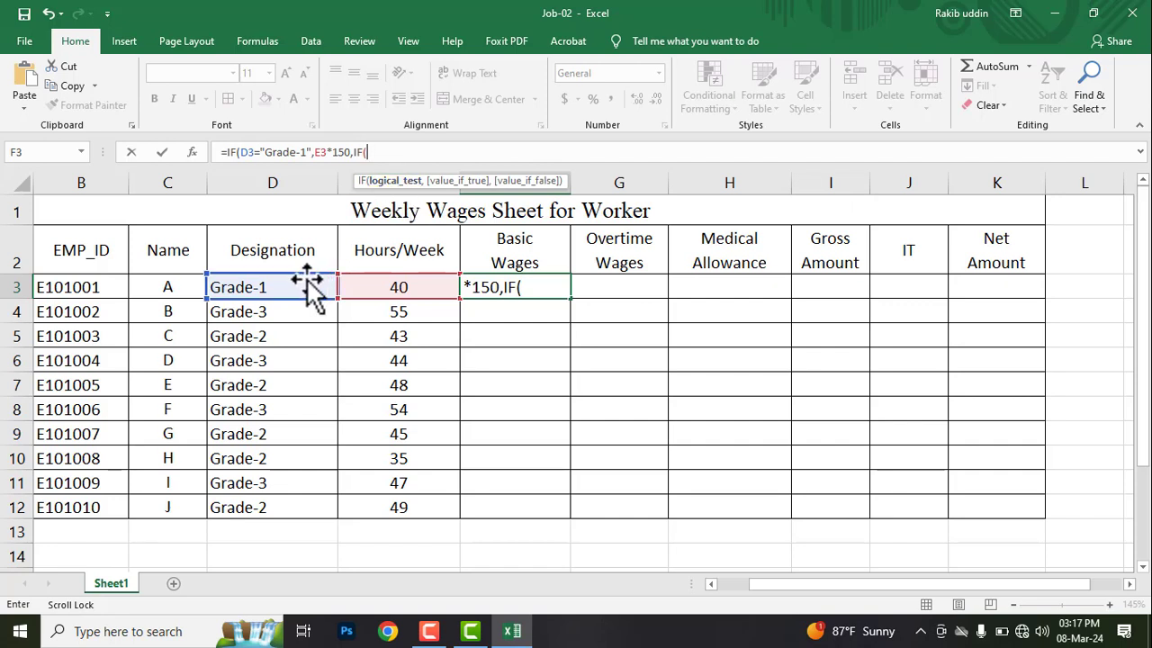
{"action": "left_click", "coordinate": [247, 288]}
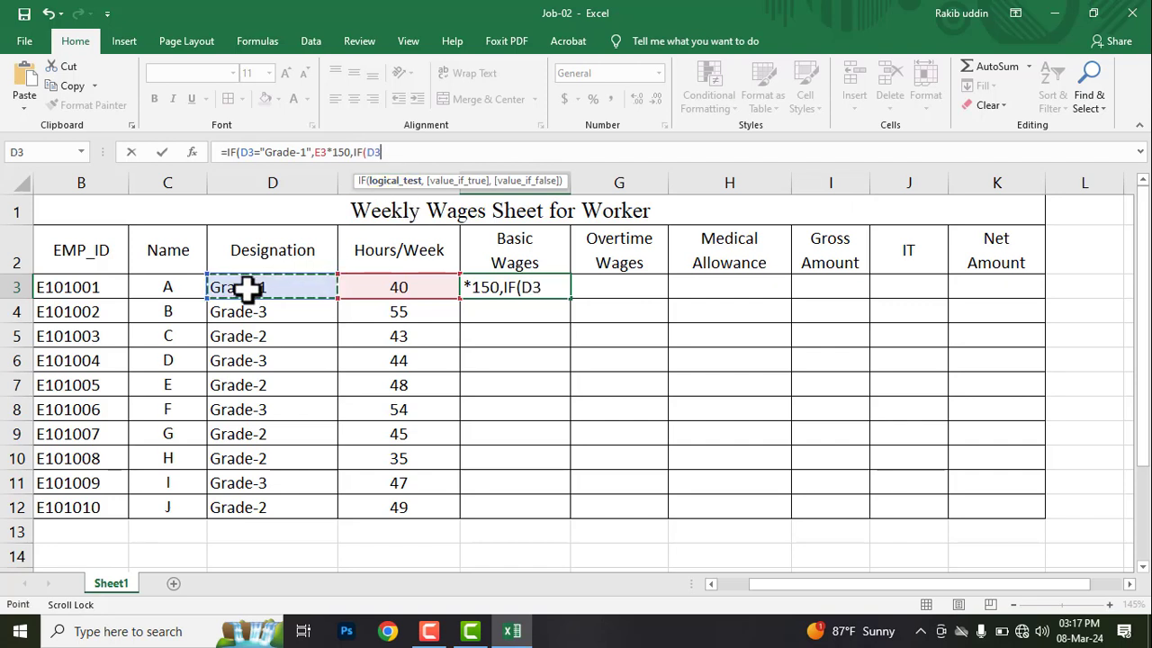
{"action": "type", "text": "=\""}
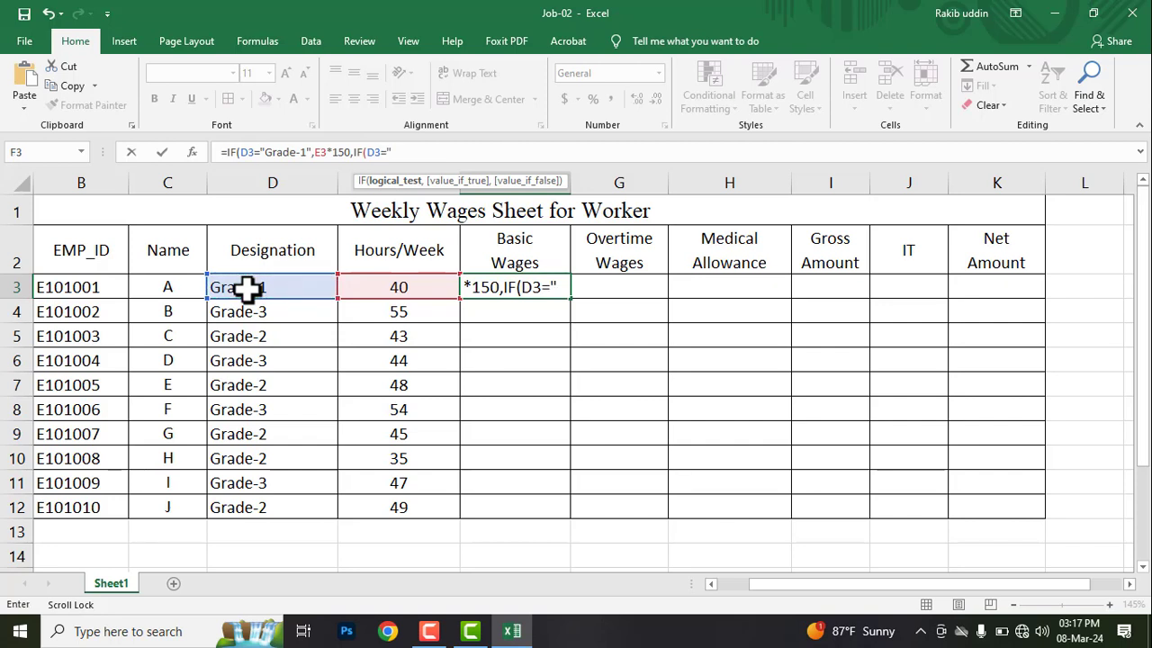
{"action": "type", "text": "Grade-1"}
{"action": "key", "text": "BackSpace"}
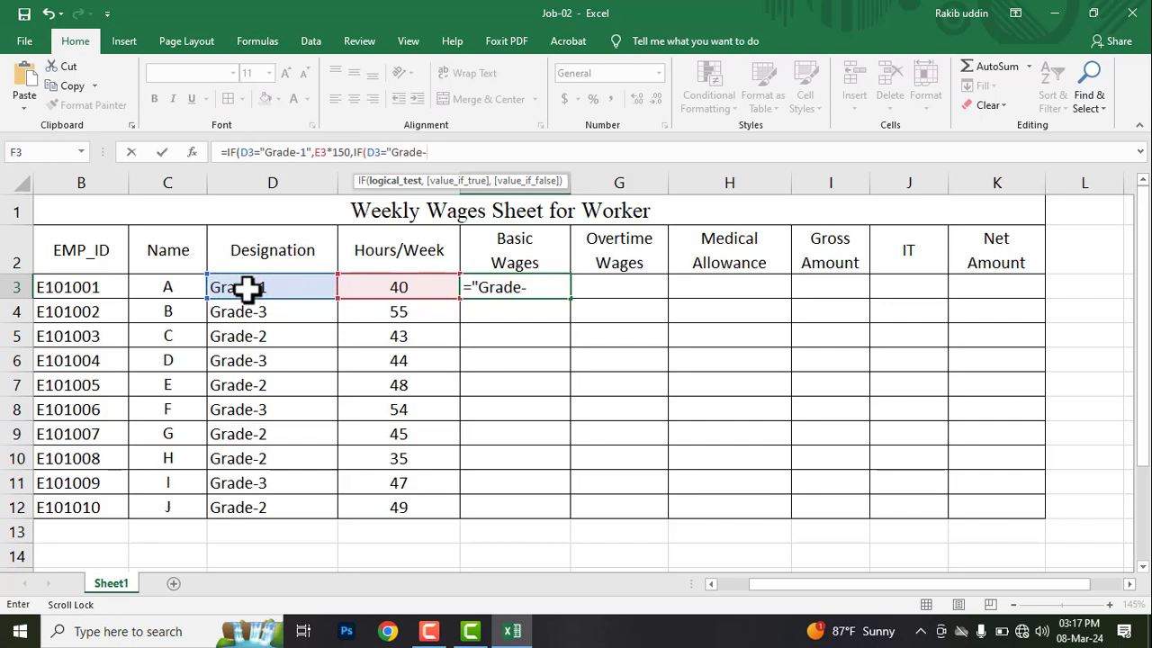
{"action": "type", "text": "2\","}
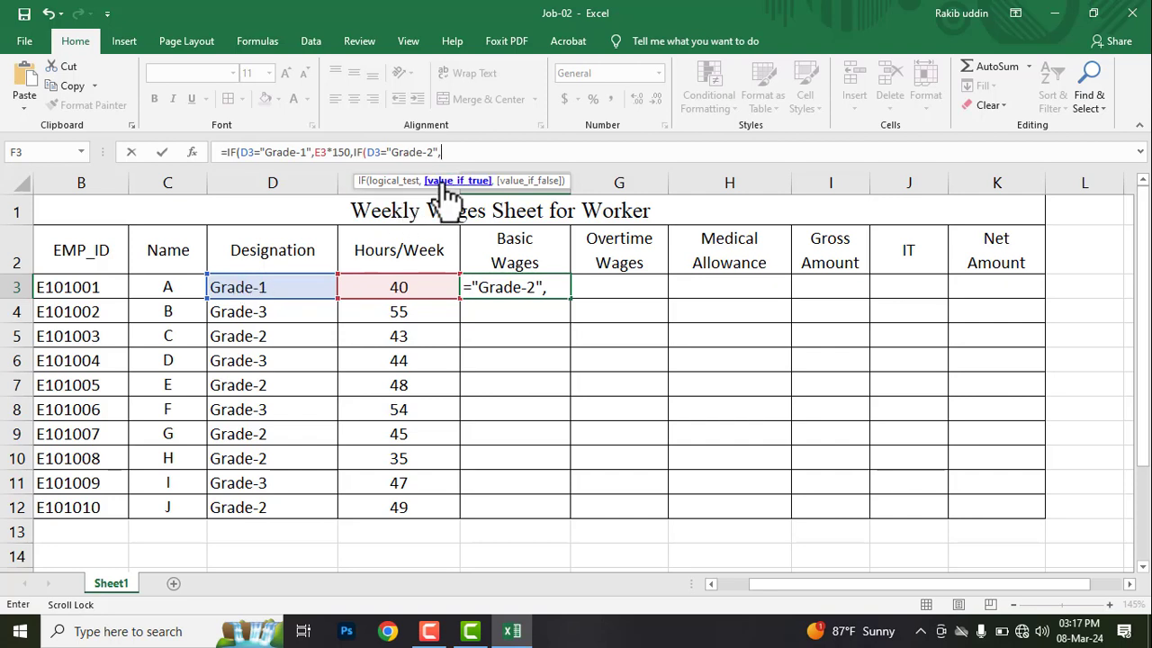
{"action": "left_click", "coordinate": [372, 286]}
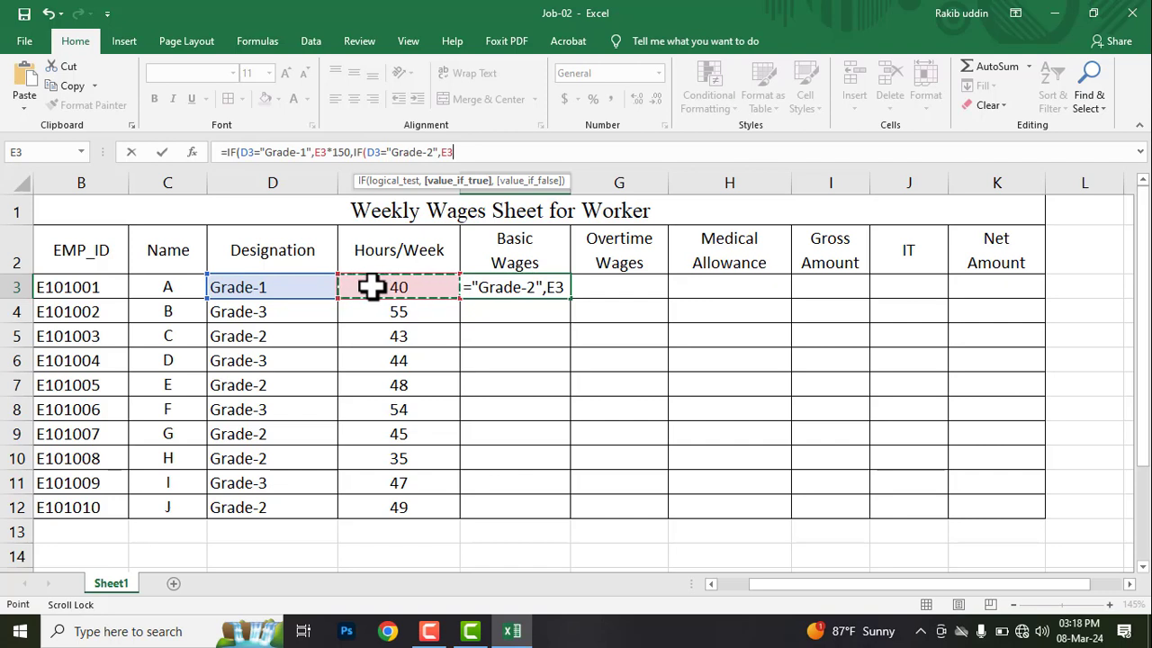
{"action": "type", "text": "*"}
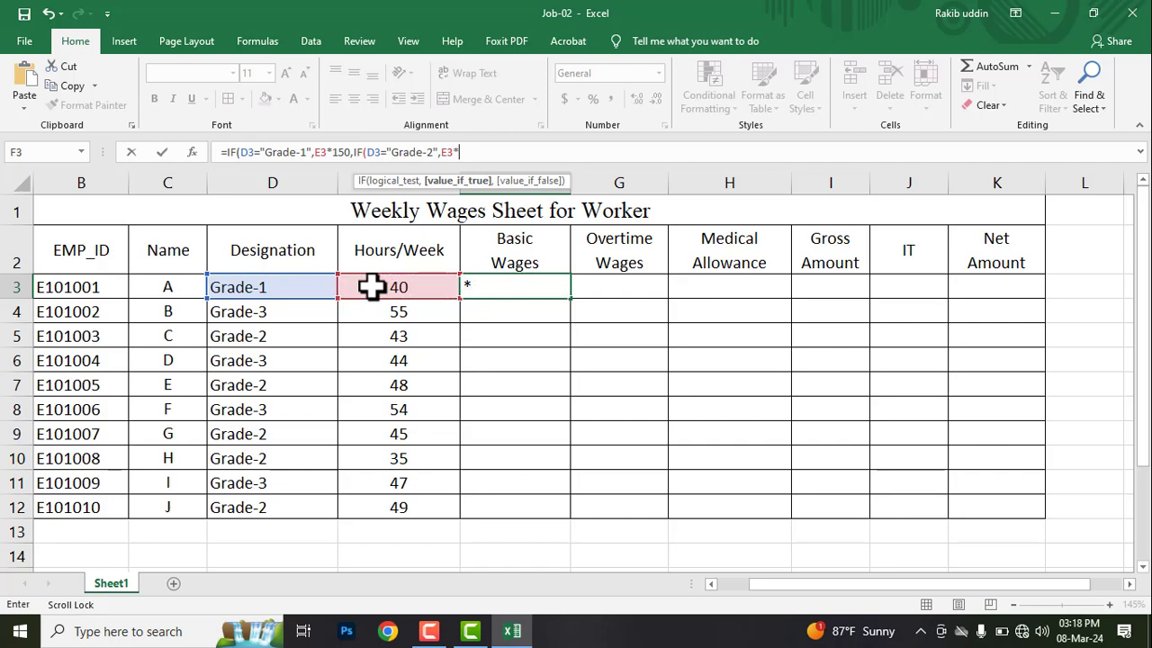
{"action": "type", "text": "125,"}
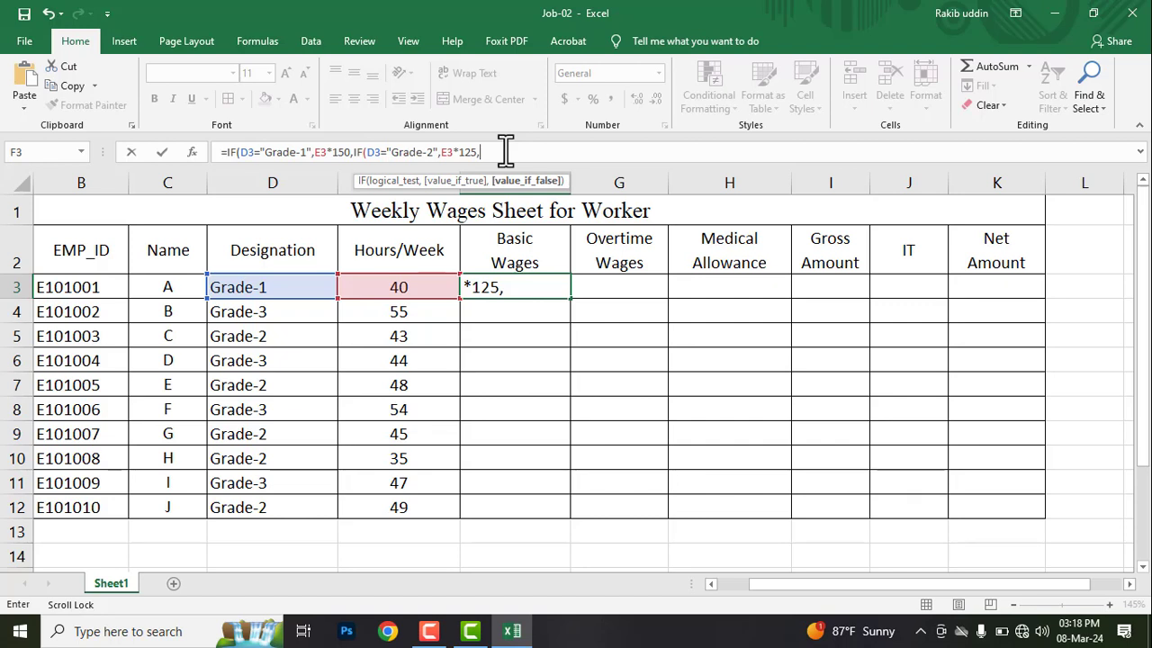
{"action": "type", "text": "if("}
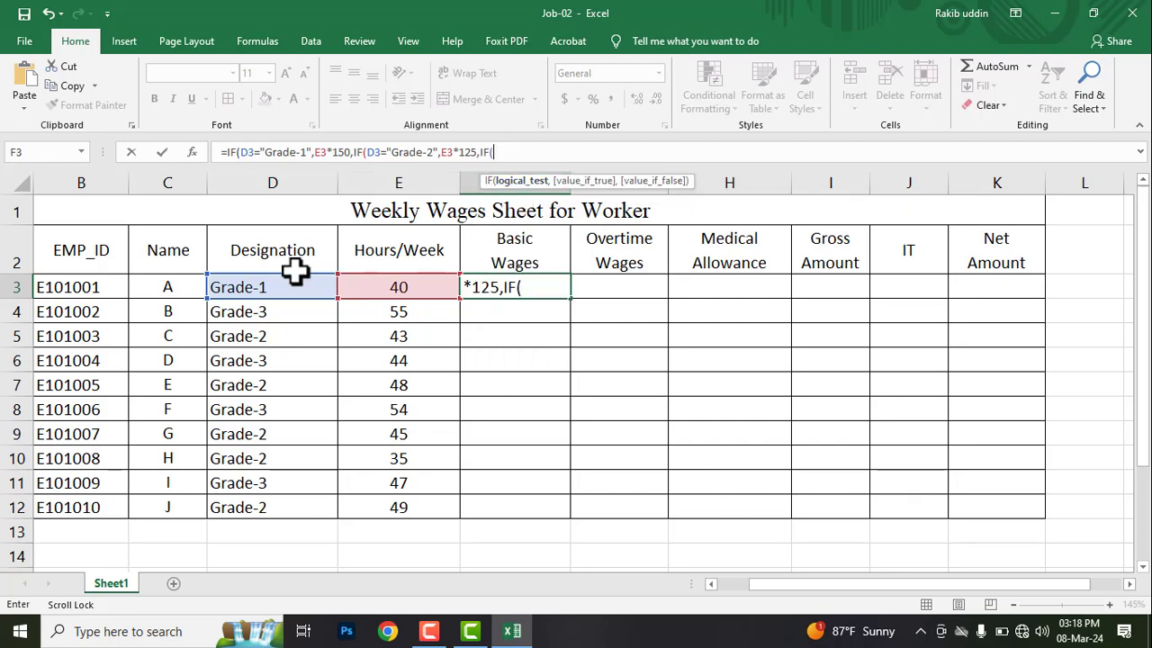
Finish the formula with the Grade-3 test on D3, paying E3 times 100, and enter it.
{"action": "left_click", "coordinate": [274, 286]}
{"action": "type", "text": "="}
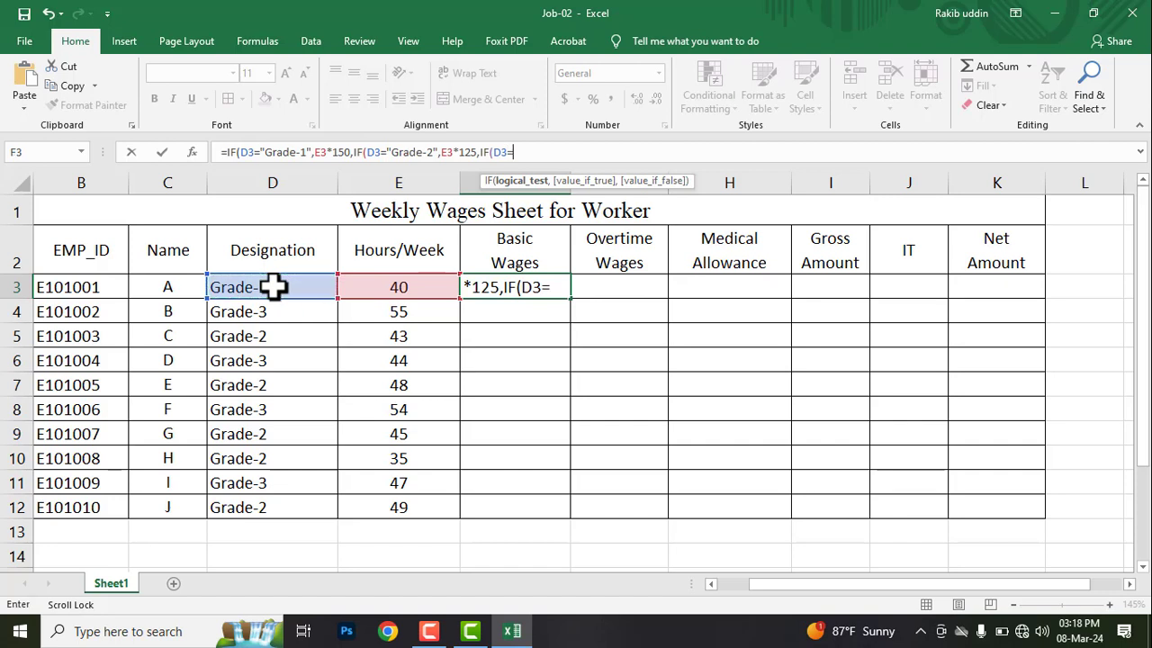
{"action": "type", "text": "\"Grade-1"}
{"action": "key", "text": "BackSpace"}
{"action": "type", "text": "3"}
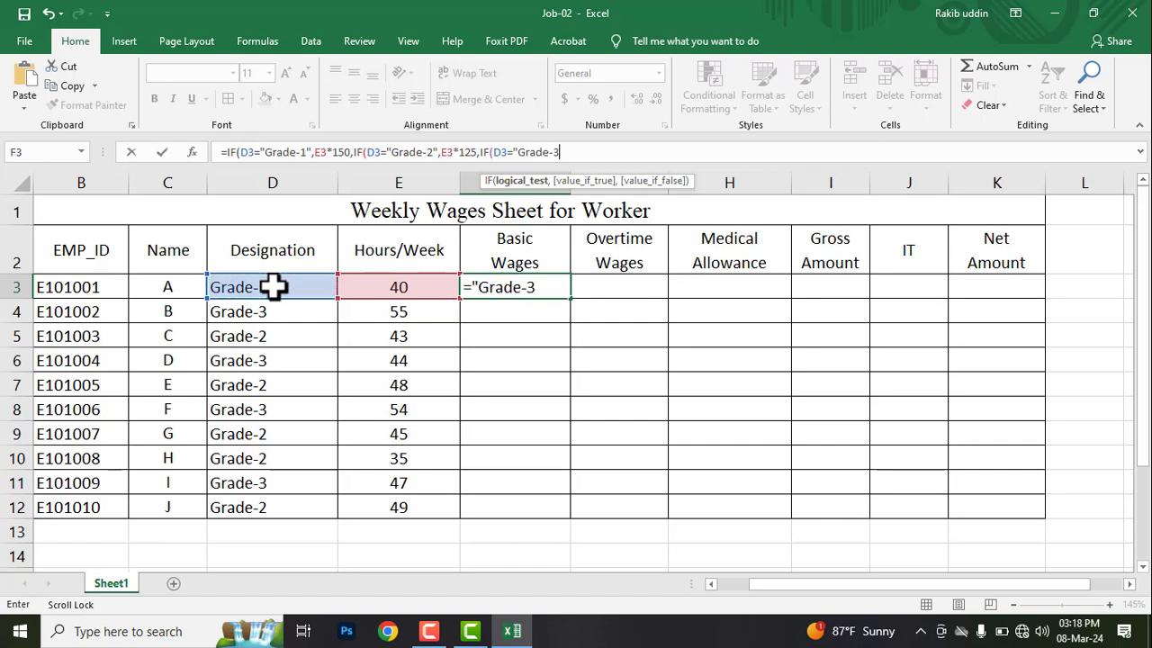
{"action": "type", "text": "\","}
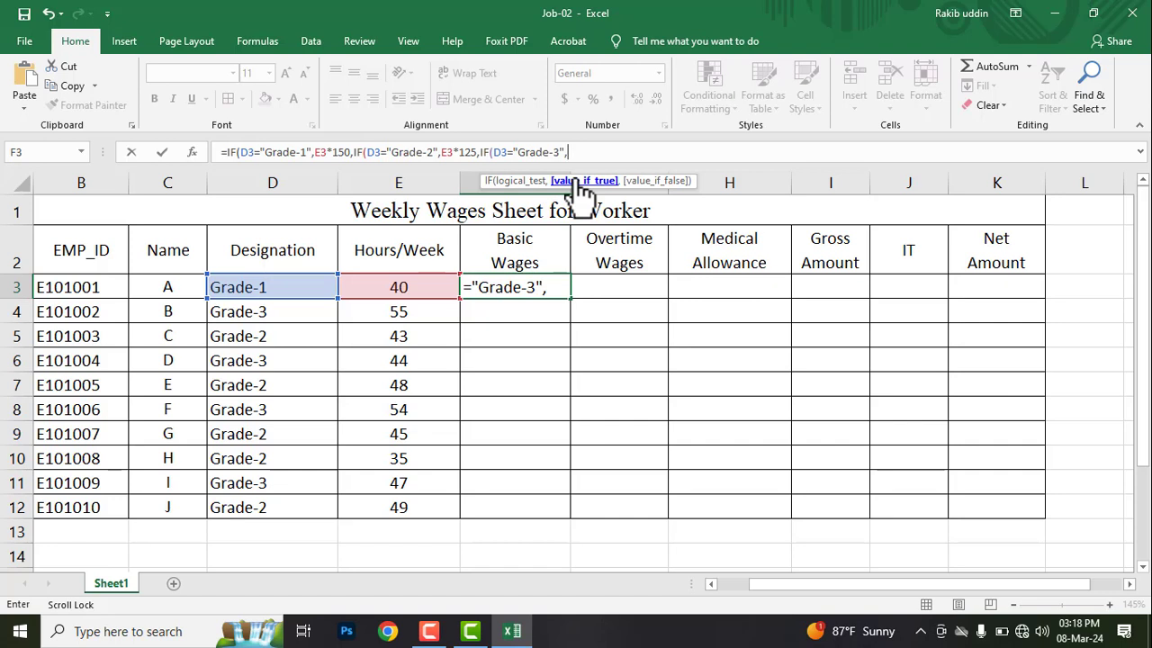
{"action": "left_click", "coordinate": [389, 286]}
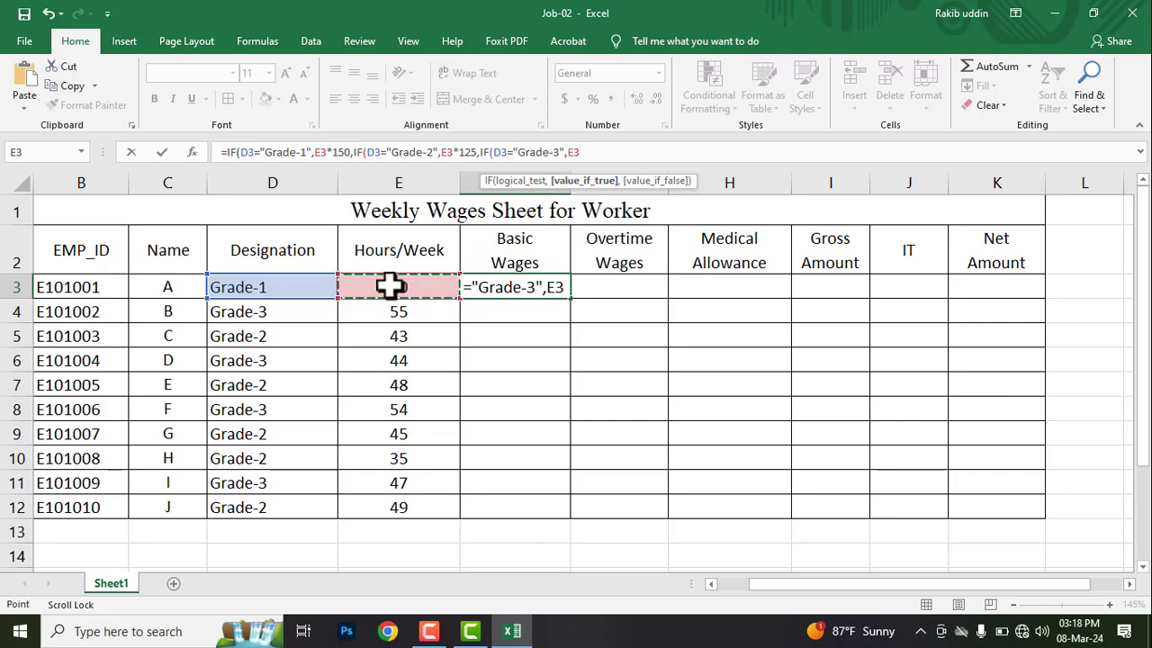
{"action": "type", "text": "*"}
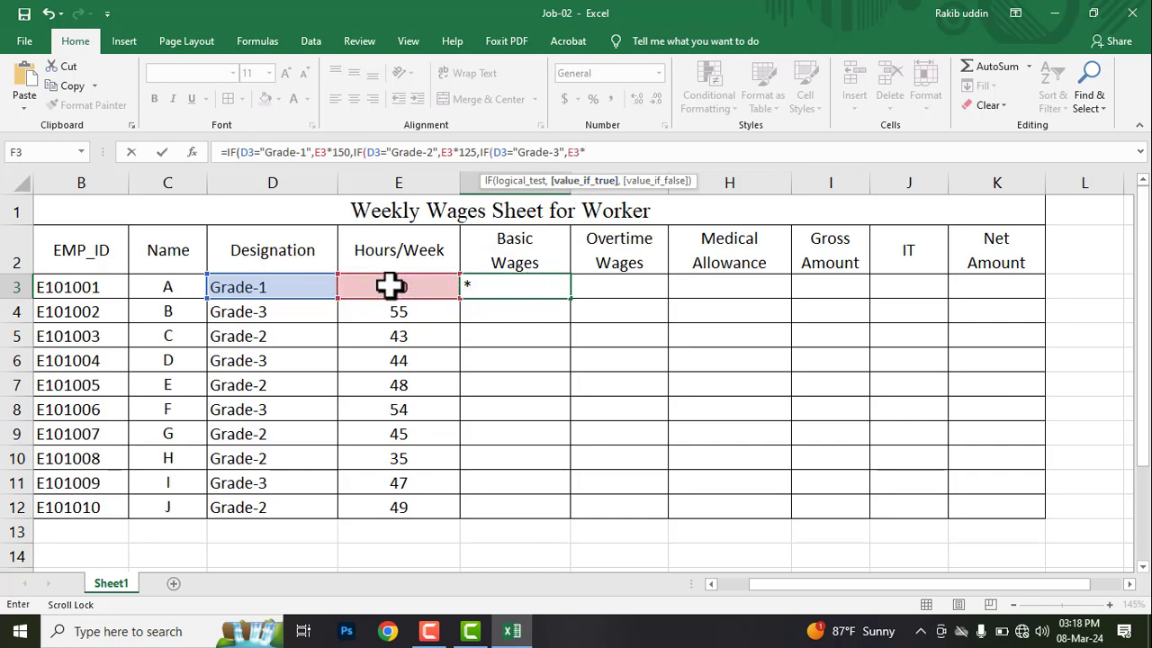
{"action": "type", "text": "100)"}
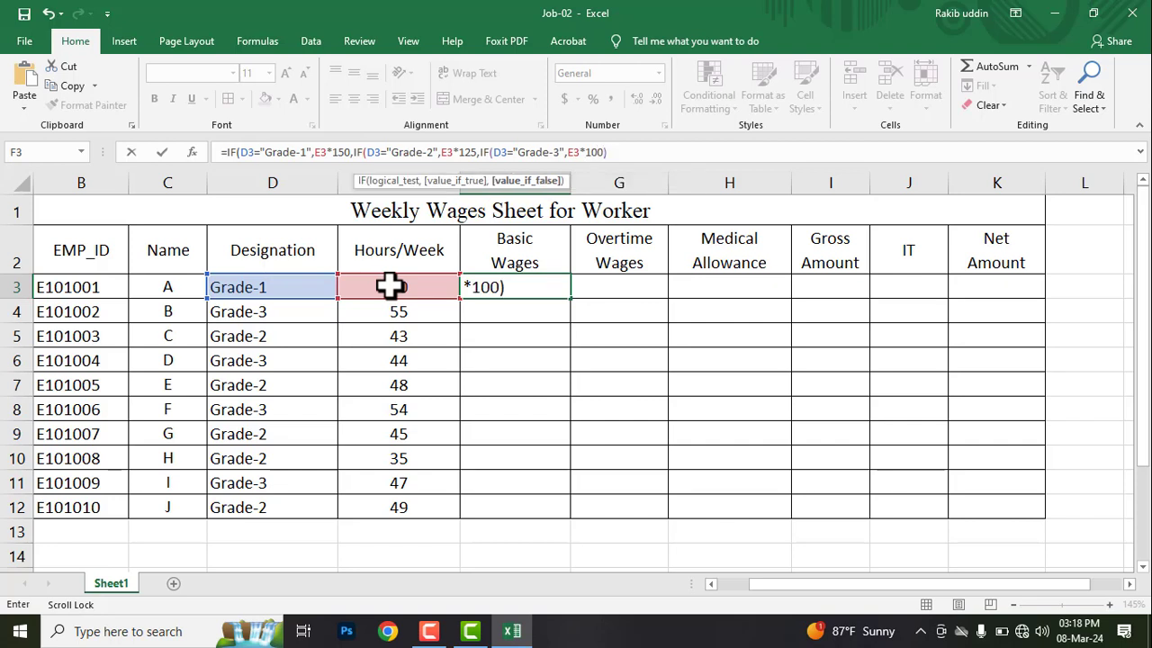
{"action": "key", "text": "Return"}
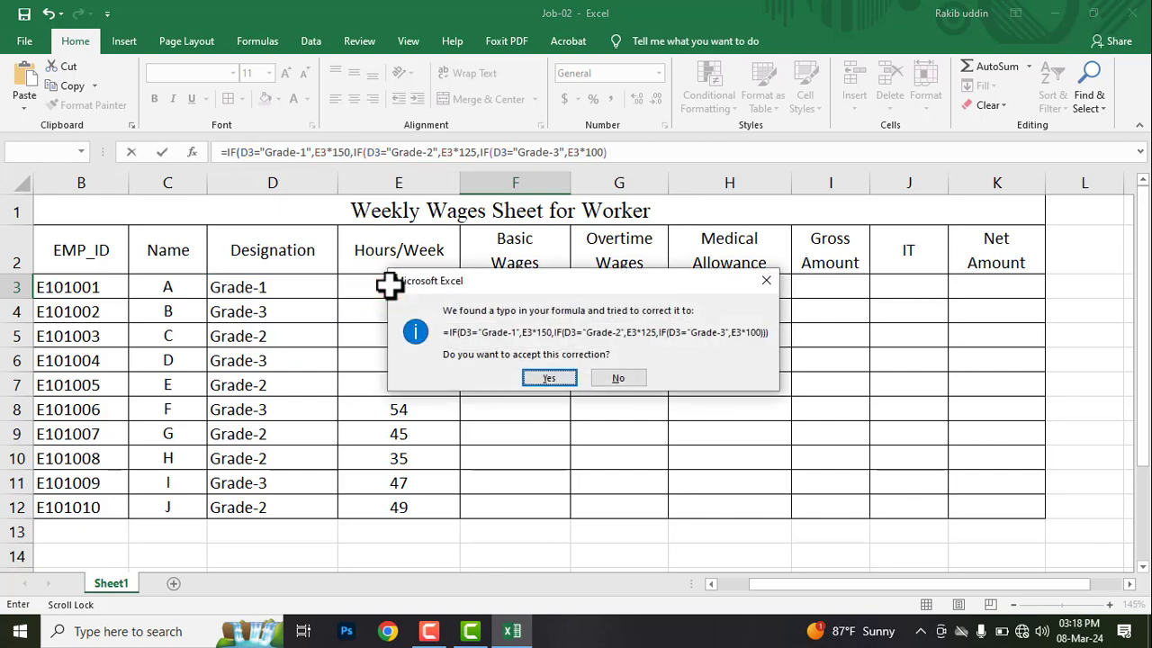
Accept the corrected Basic Wages formula and fill it from F3 down to F12.
{"action": "left_click", "coordinate": [548, 377]}
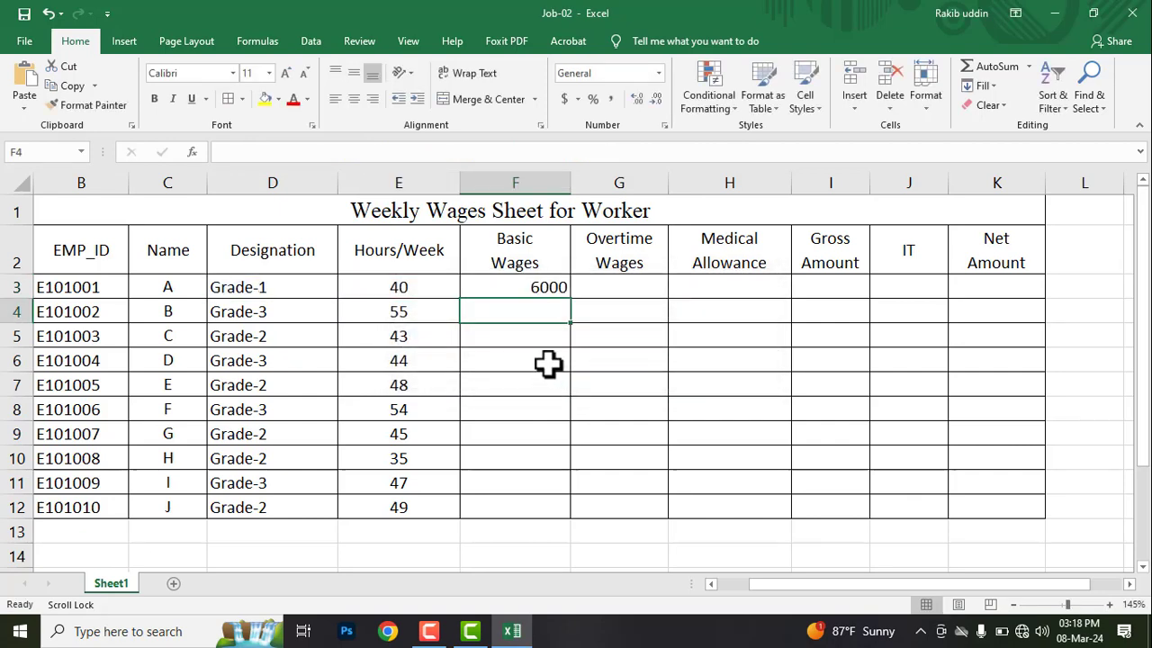
{"action": "left_click", "coordinate": [491, 288]}
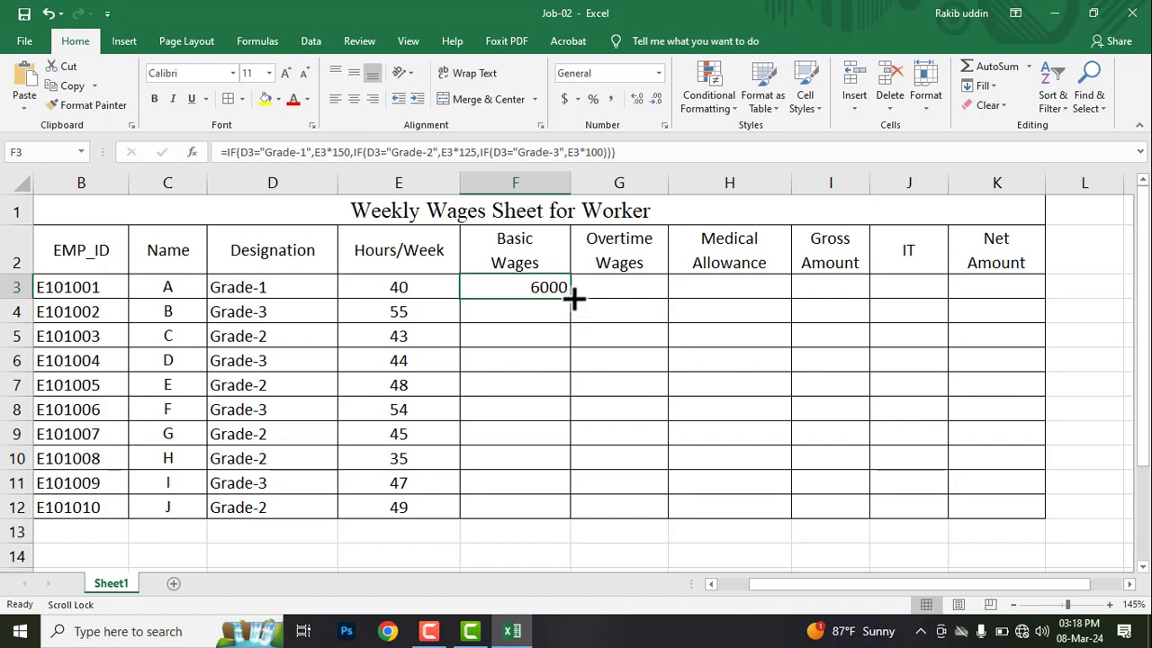
{"action": "left_click_drag", "start_coordinate": [576, 298], "coordinate": [569, 523]}
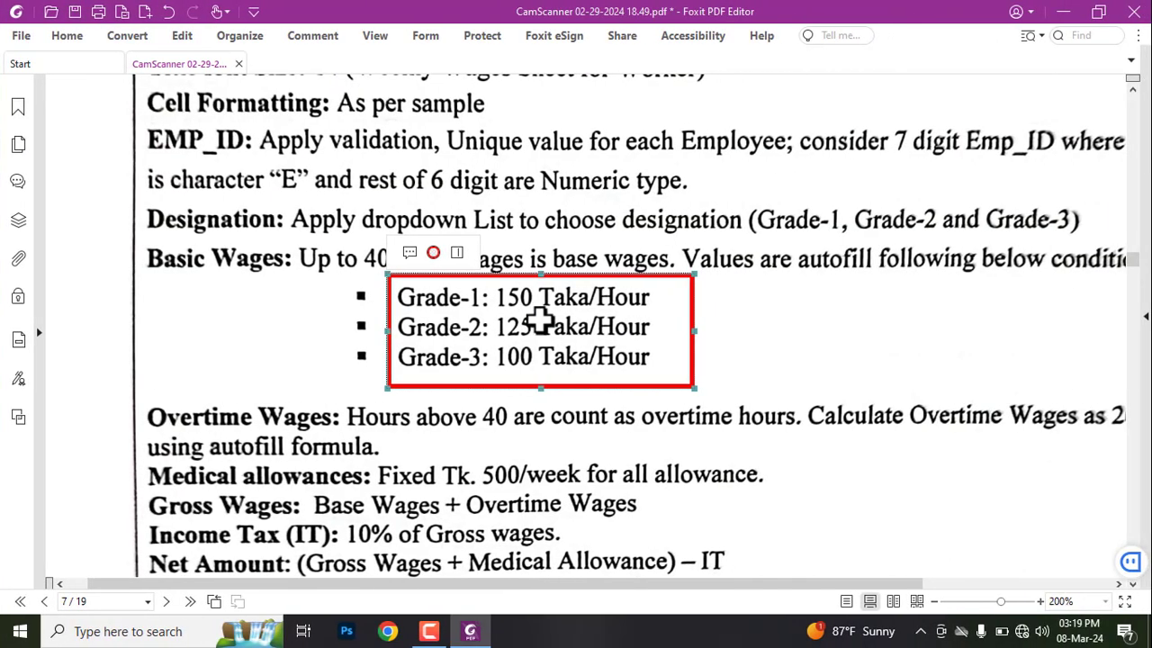
Remove the red box around the grade rates in the PDF and redo the Overtime Wages outline.
{"action": "key", "text": "Delete"}
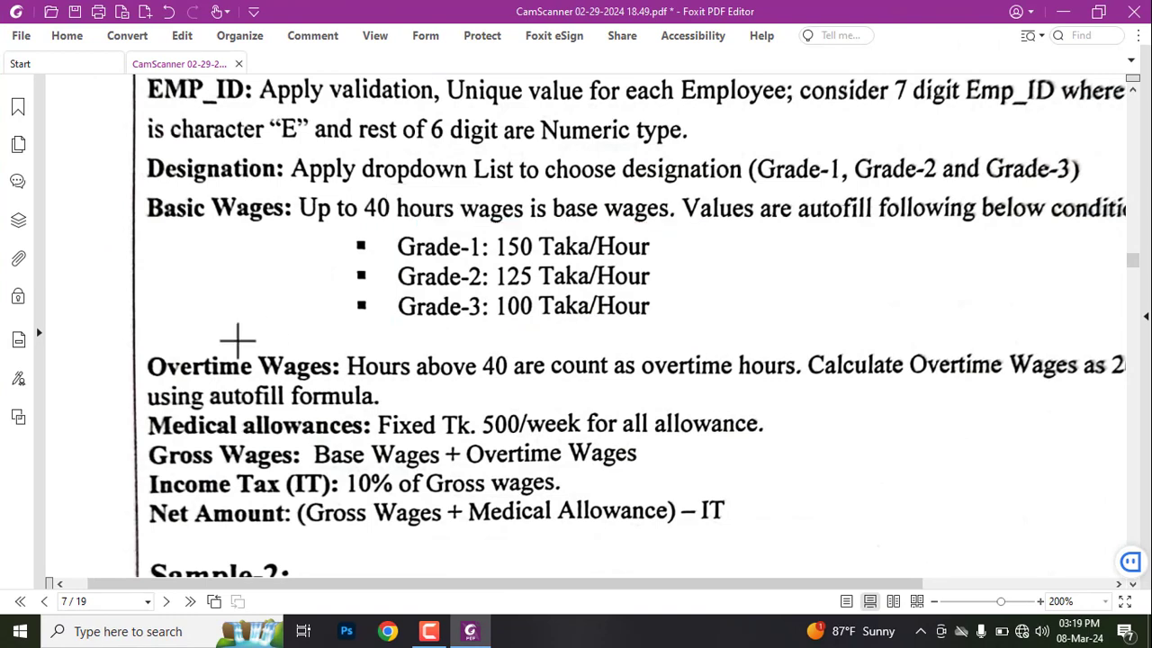
{"action": "left_click_drag", "start_coordinate": [134, 343], "coordinate": [342, 382]}
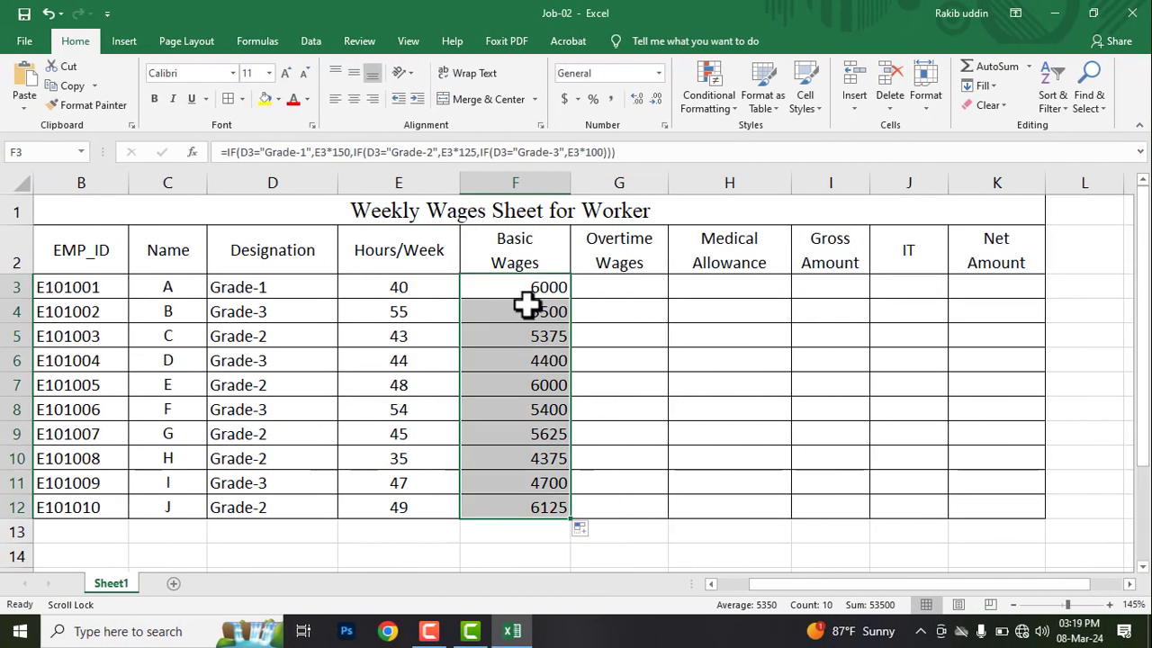
{"action": "left_click", "coordinate": [607, 286]}
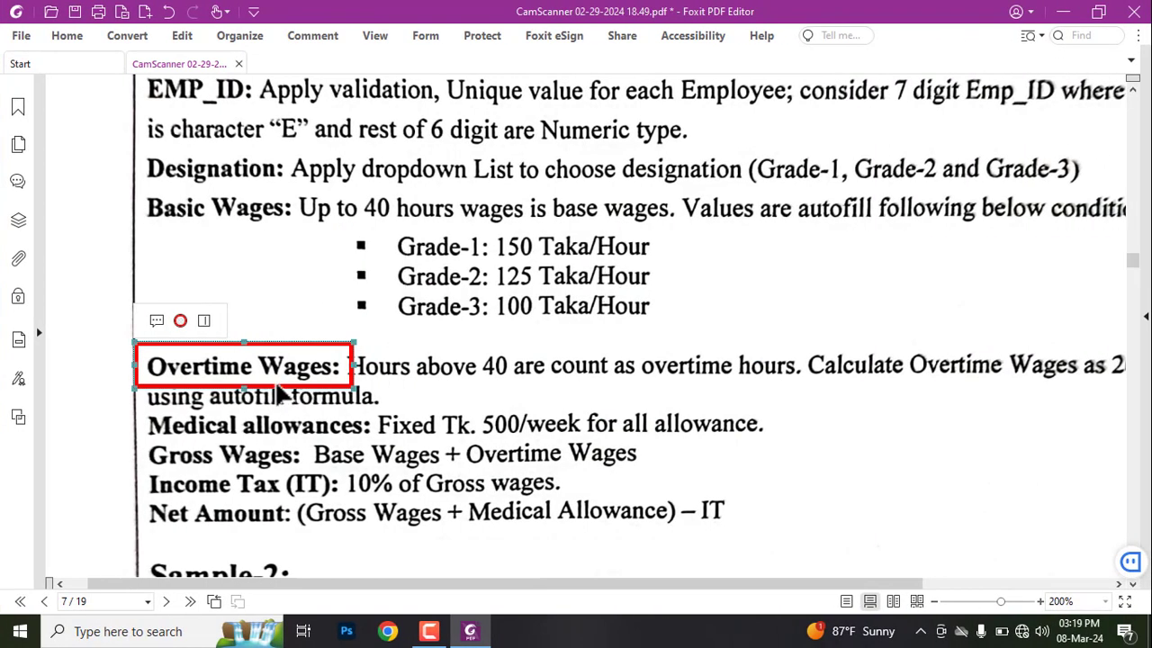
{"action": "key", "text": "Delete"}
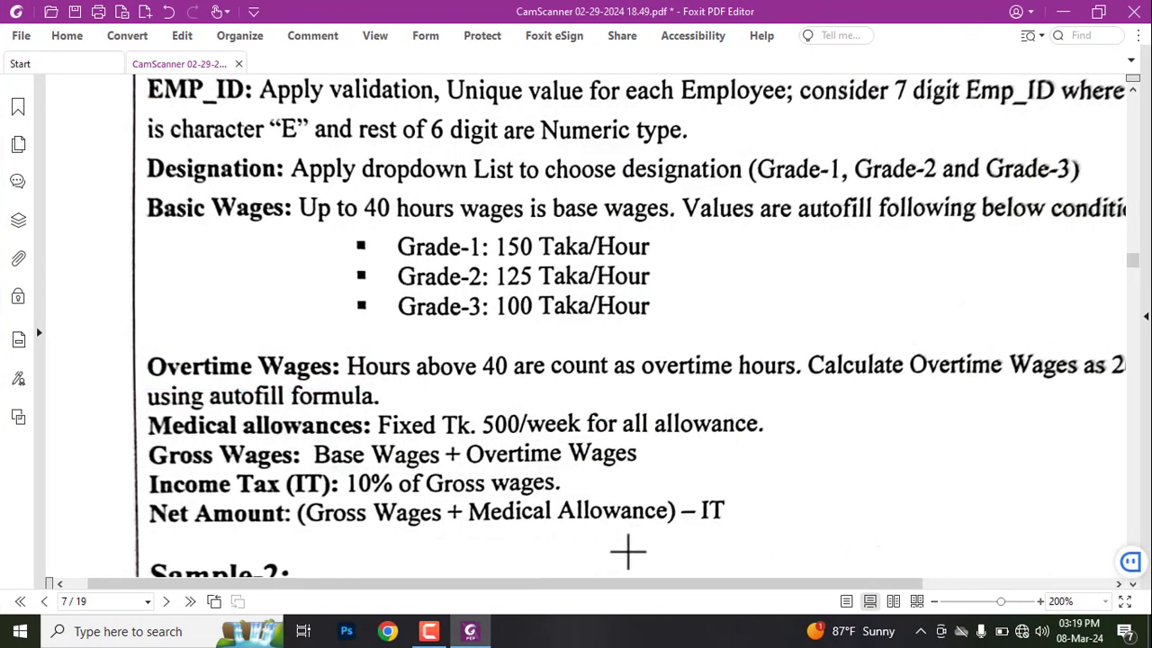
{"action": "left_click_drag", "start_coordinate": [622, 588], "coordinate": [741, 596]}
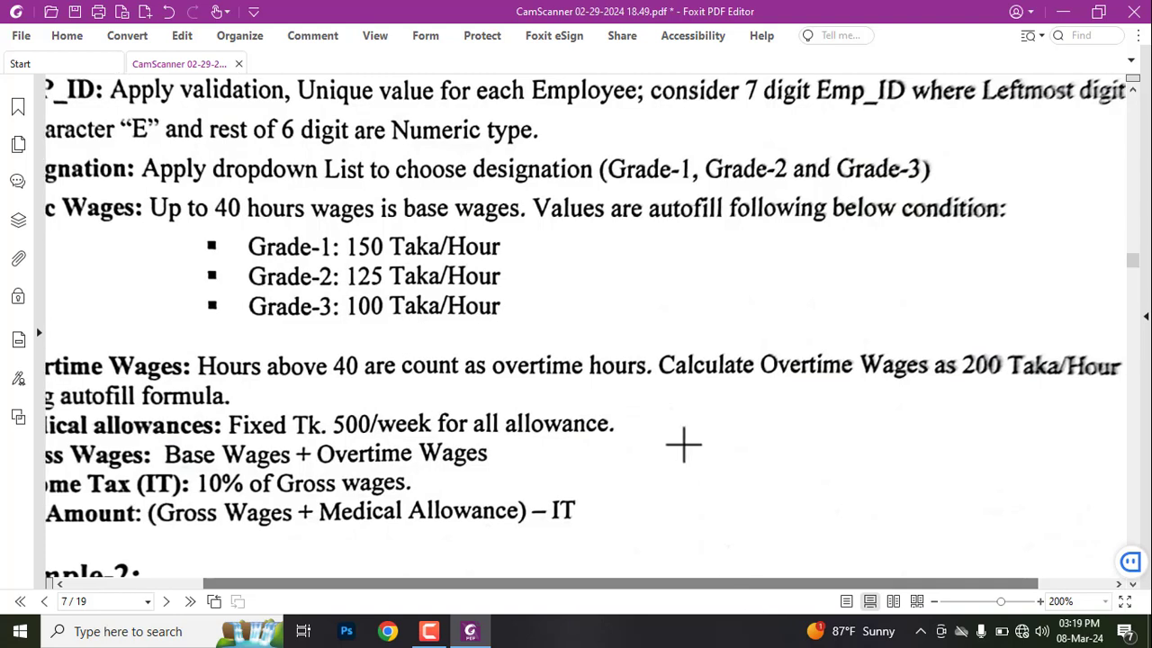
Box the overtime hours rule and the autofill formula requirement in red.
{"action": "scroll", "coordinate": [576, 411], "scroll_direction": "down", "scroll_amount": 2}
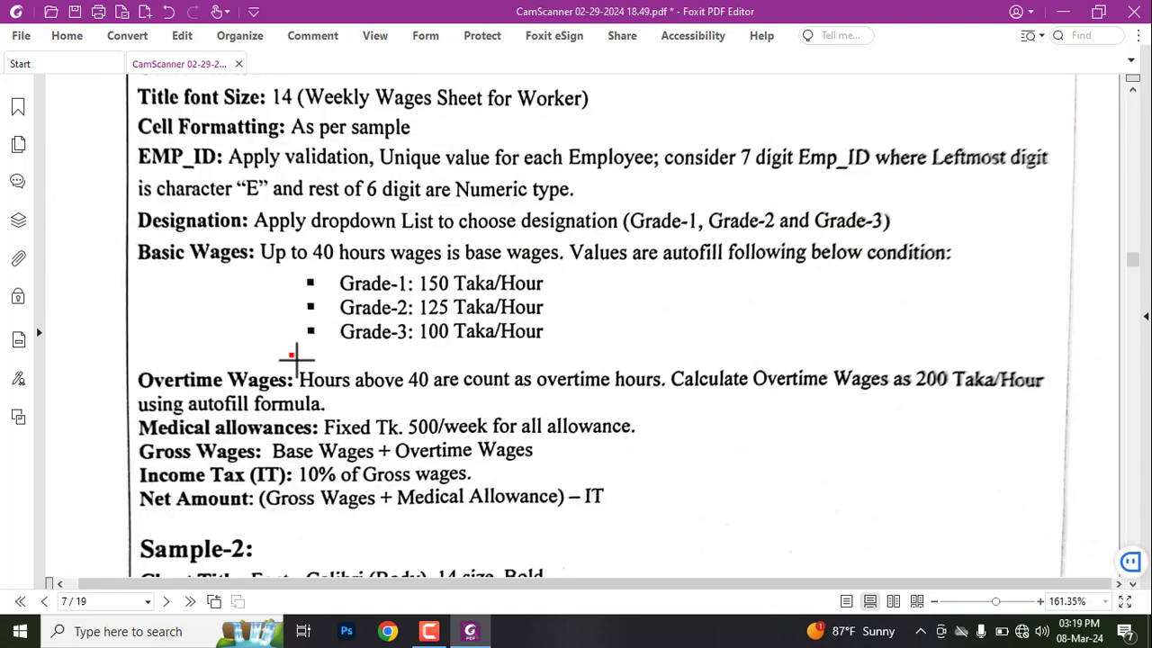
{"action": "mouse_move", "coordinate": [290, 353]}
{"action": "left_mouse_down"}
{"action": "mouse_move", "coordinate": [375, 395]}
{"action": "mouse_move", "coordinate": [1034, 405]}
{"action": "mouse_move", "coordinate": [999, 404]}
{"action": "left_mouse_up"}
{"action": "left_click_drag", "start_coordinate": [132, 389], "coordinate": [400, 385]}
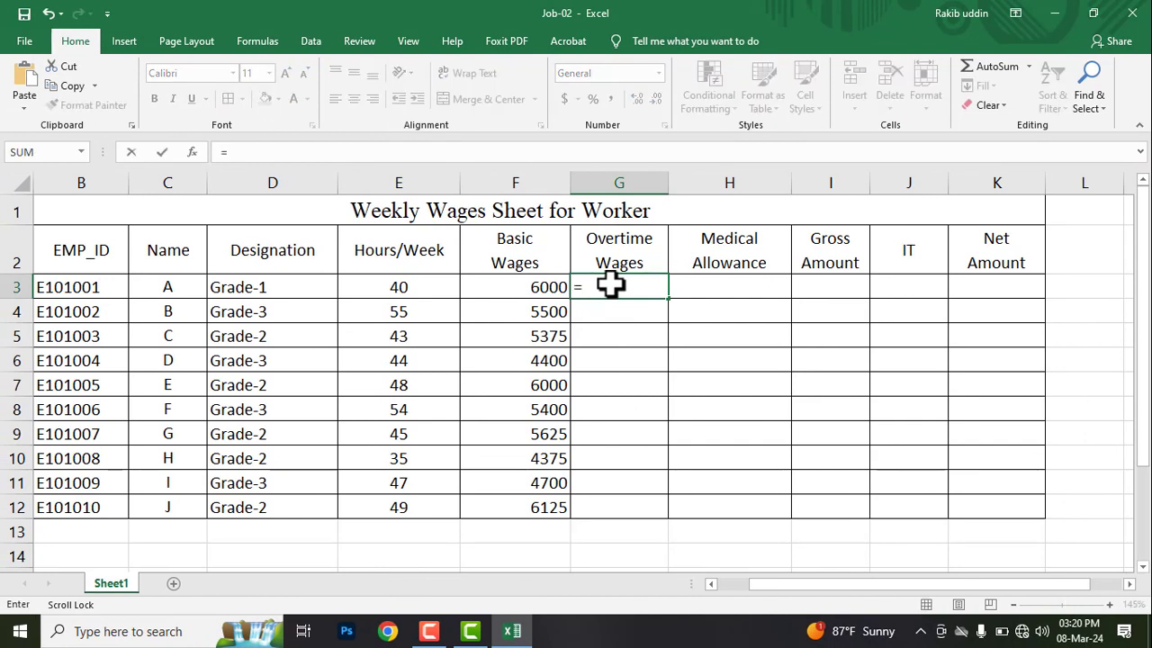
Clear the mistyped IFF entry and its #NAME? error from G3.
{"action": "left_click", "coordinate": [255, 155]}
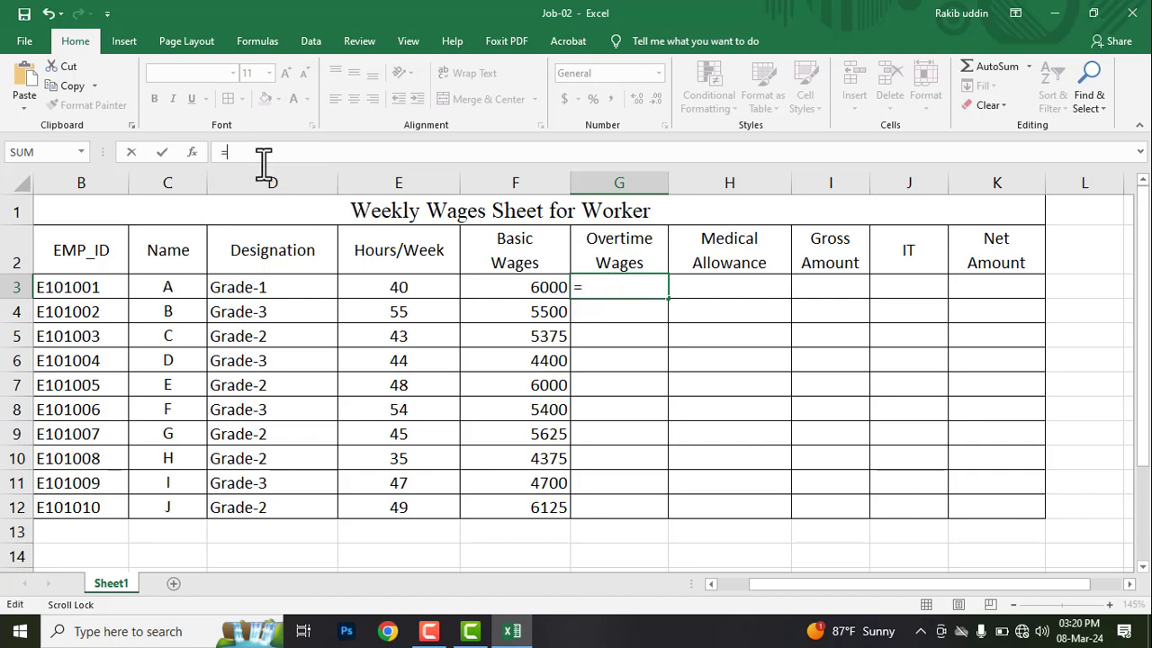
{"action": "type", "text": "iff"}
{"action": "key", "text": "Tab"}
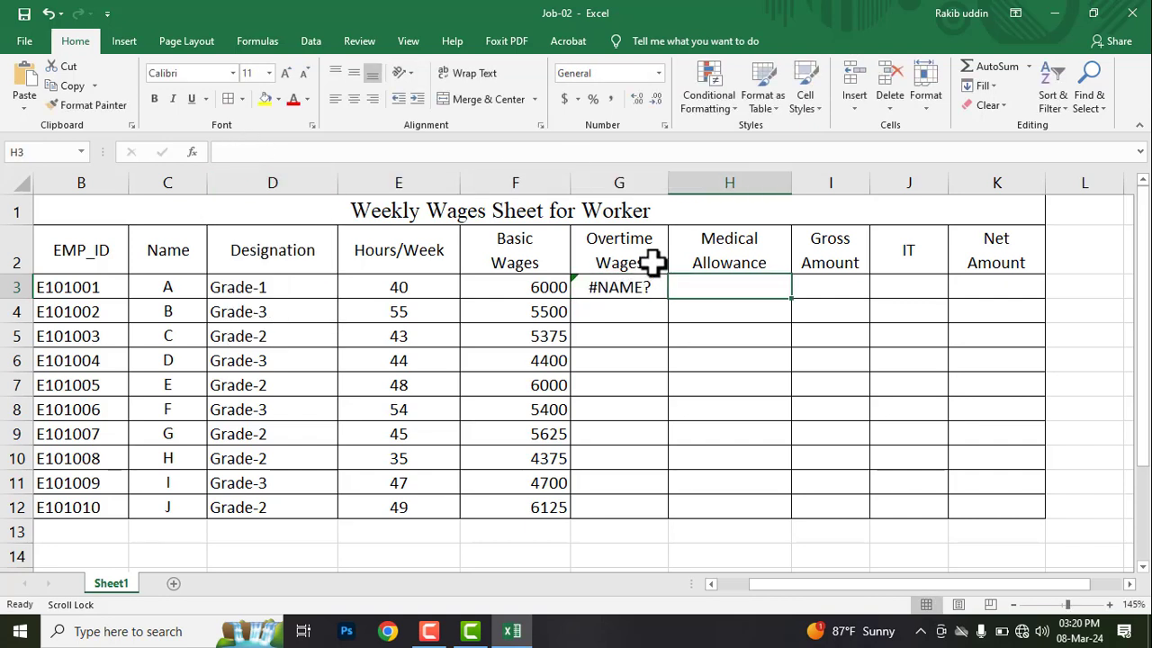
{"action": "left_click", "coordinate": [623, 290]}
{"action": "key", "text": "Delete"}
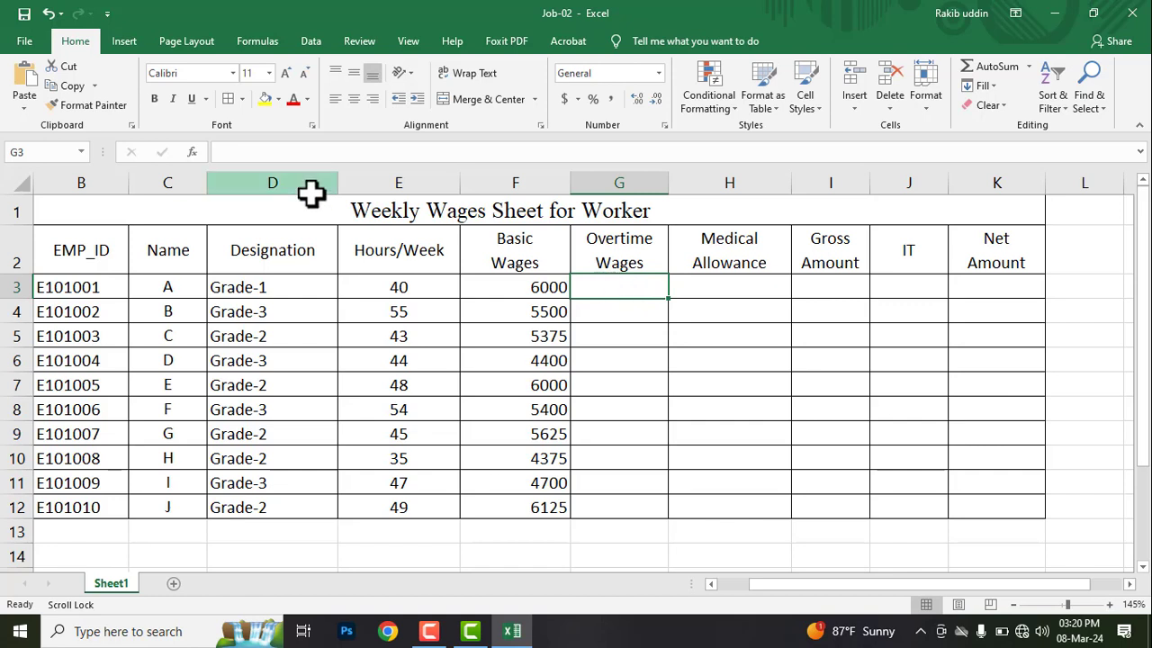
Enter =IF(E3>40,E3*200,0) in G3 to calculate overtime pay.
{"action": "left_click", "coordinate": [233, 153]}
{"action": "type", "text": "=if"}
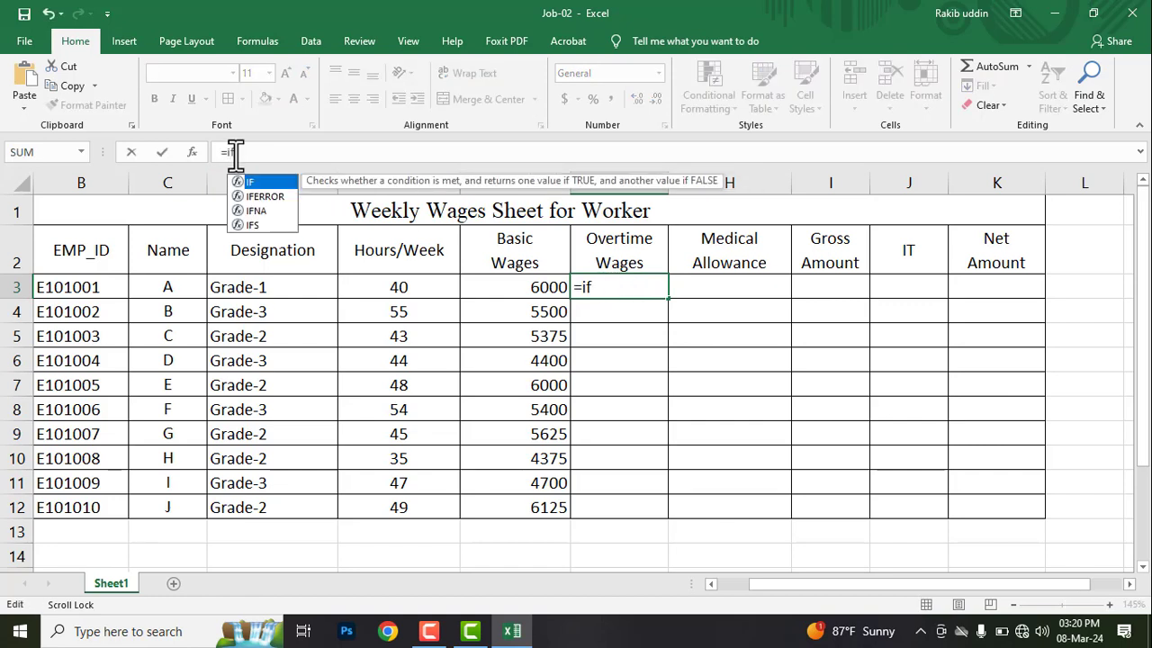
{"action": "key", "text": "Tab"}
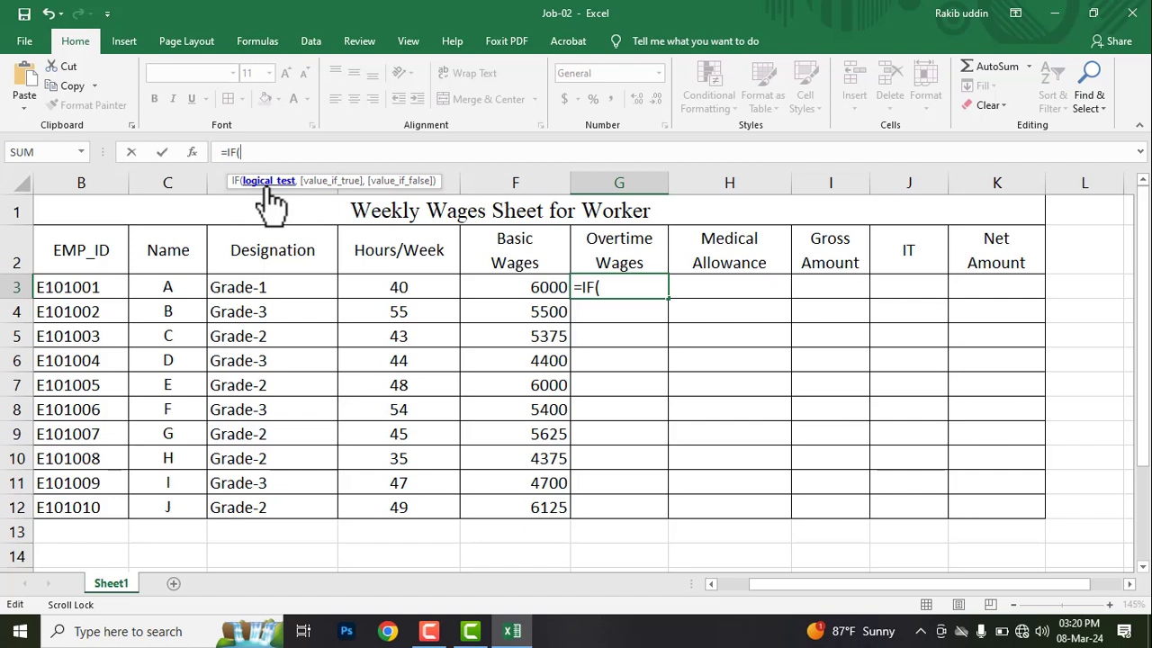
{"action": "left_click", "coordinate": [386, 288]}
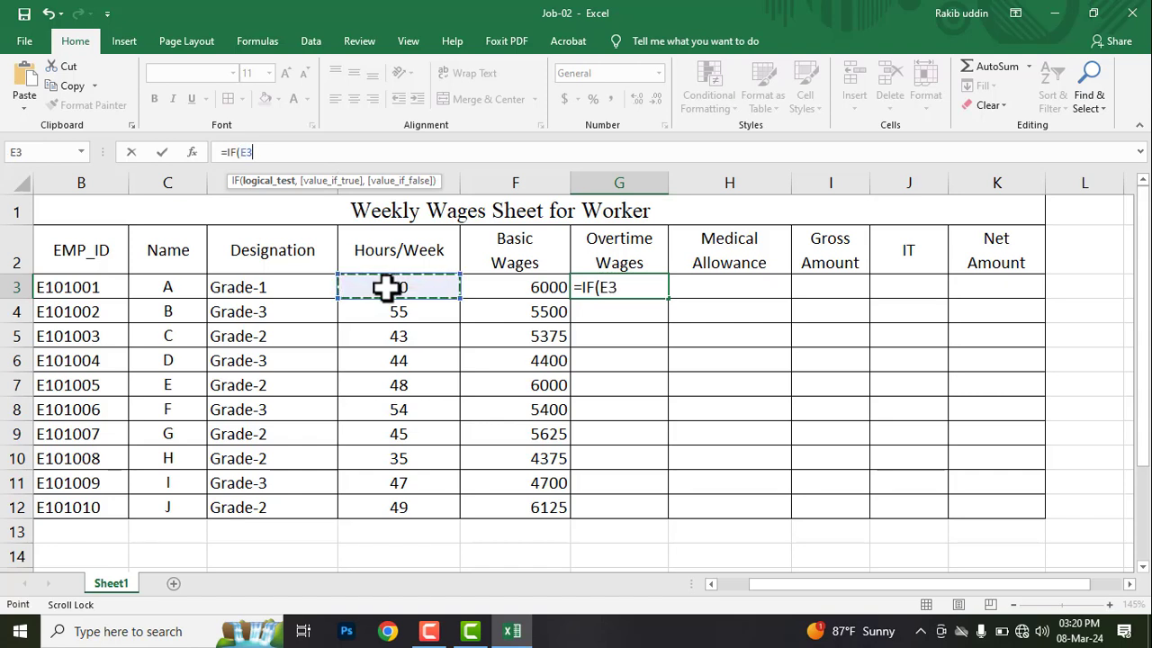
{"action": "type", "text": ">40"}
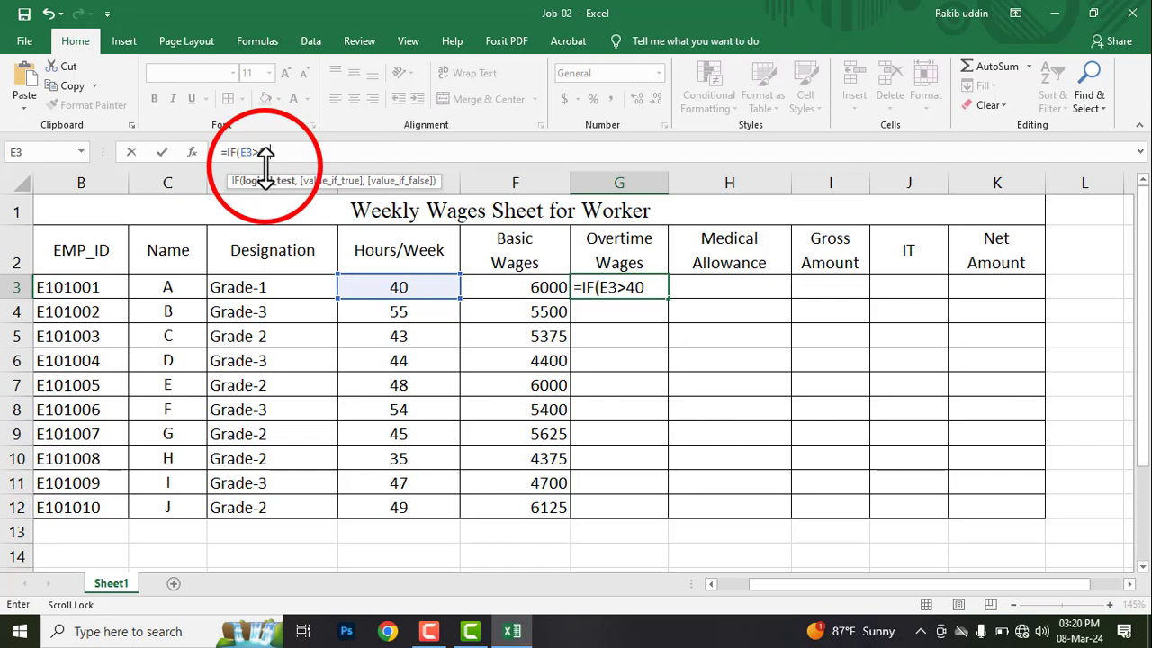
{"action": "type", "text": ","}
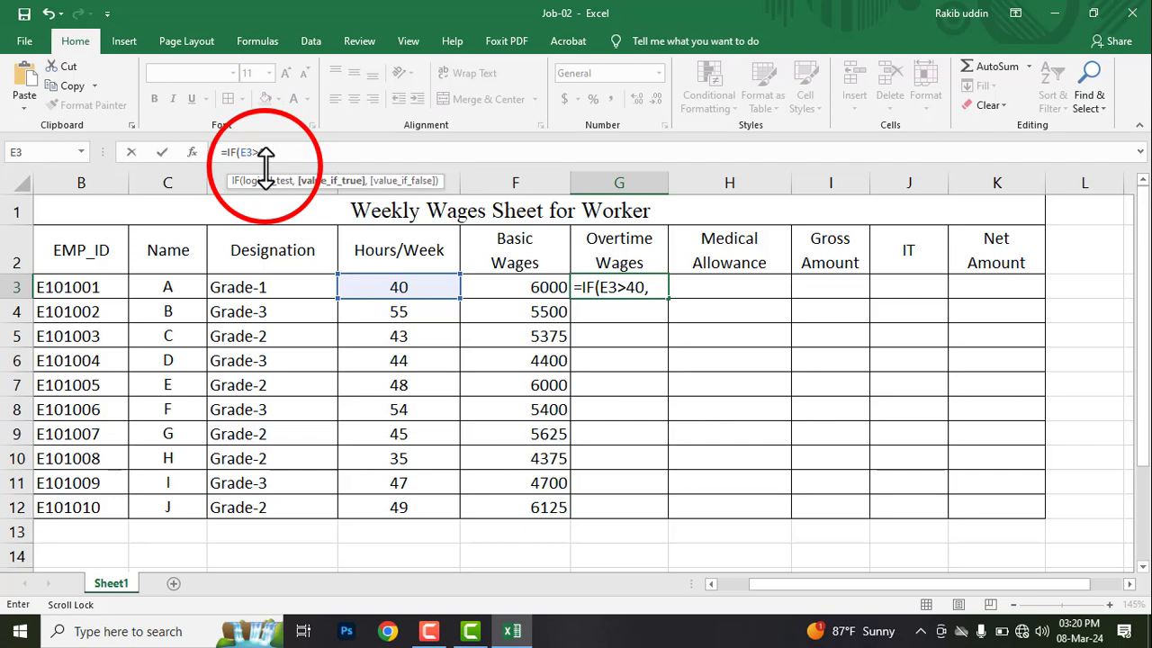
{"action": "left_click", "coordinate": [422, 285]}
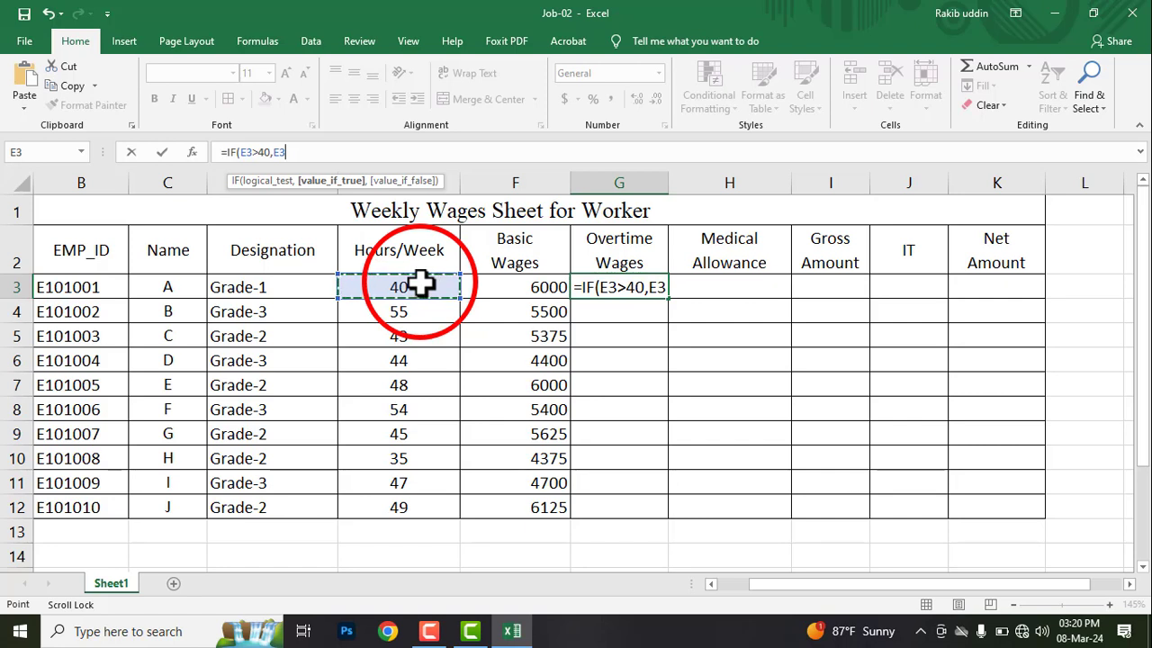
{"action": "type", "text": "*"}
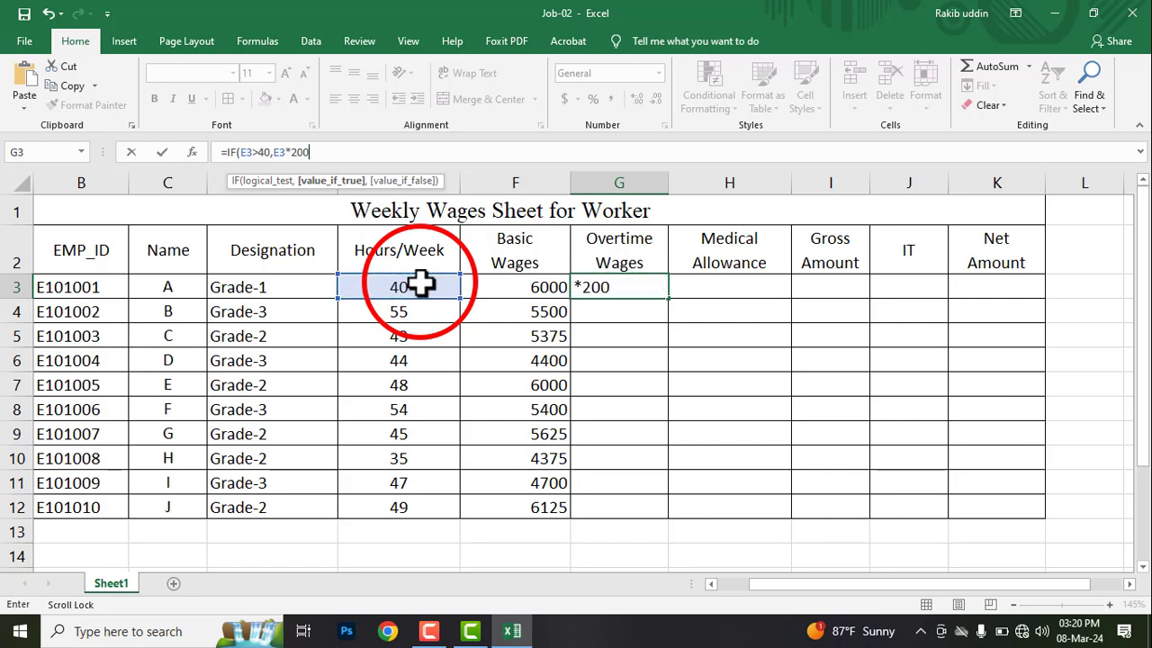
{"action": "type", "text": "200,"}
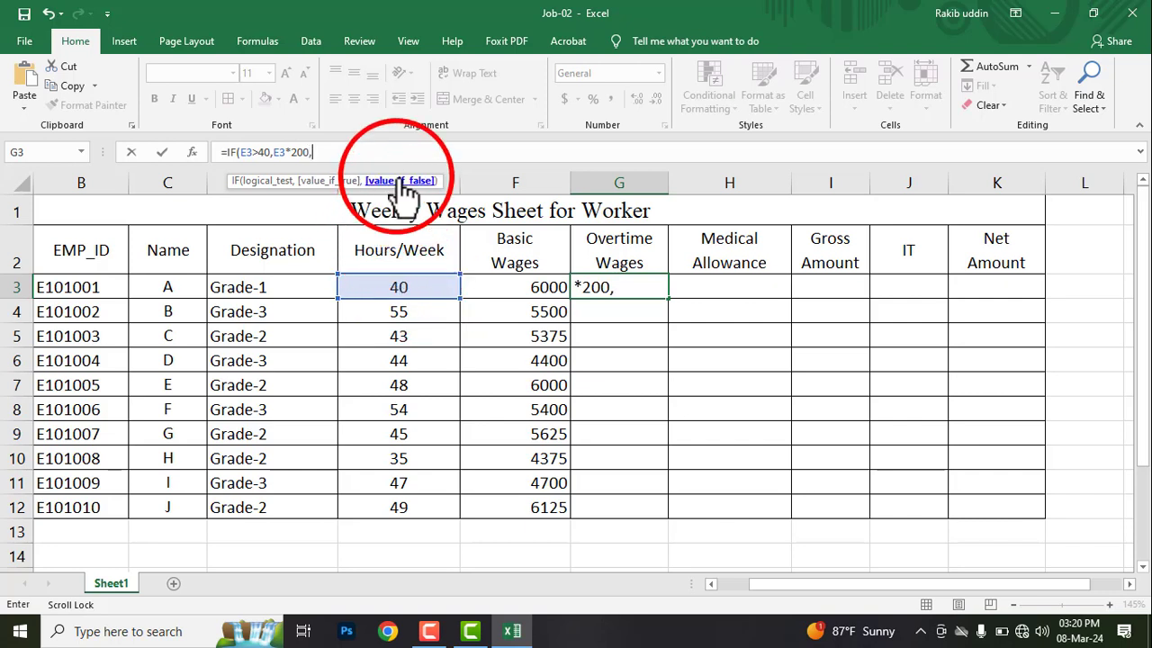
{"action": "type", "text": "0"}
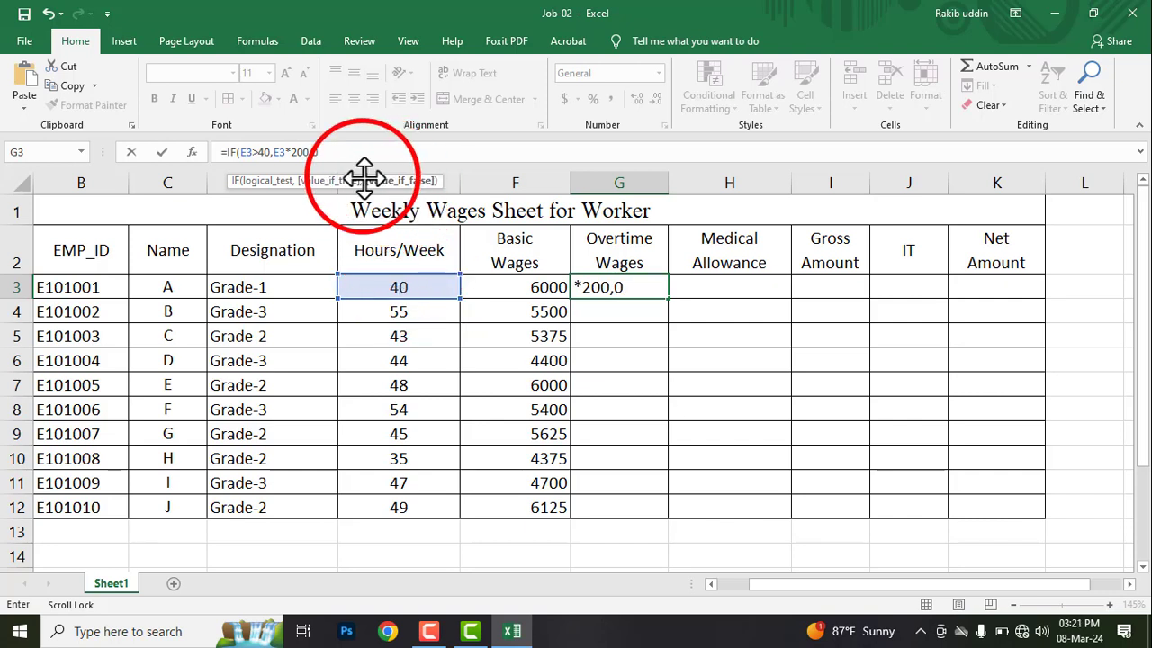
{"action": "type", "text": ")"}
{"action": "key", "text": "Return"}
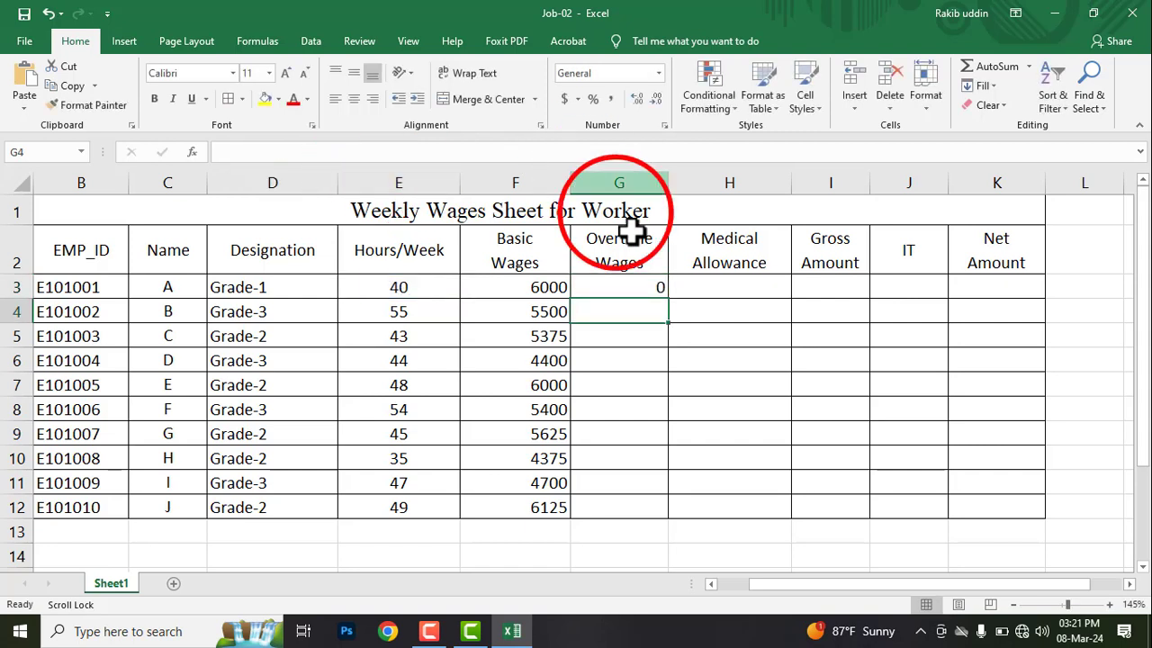
Fill the overtime formula from G3 down to G12, then check the copies in G3 and G4.
{"action": "left_click", "coordinate": [642, 285]}
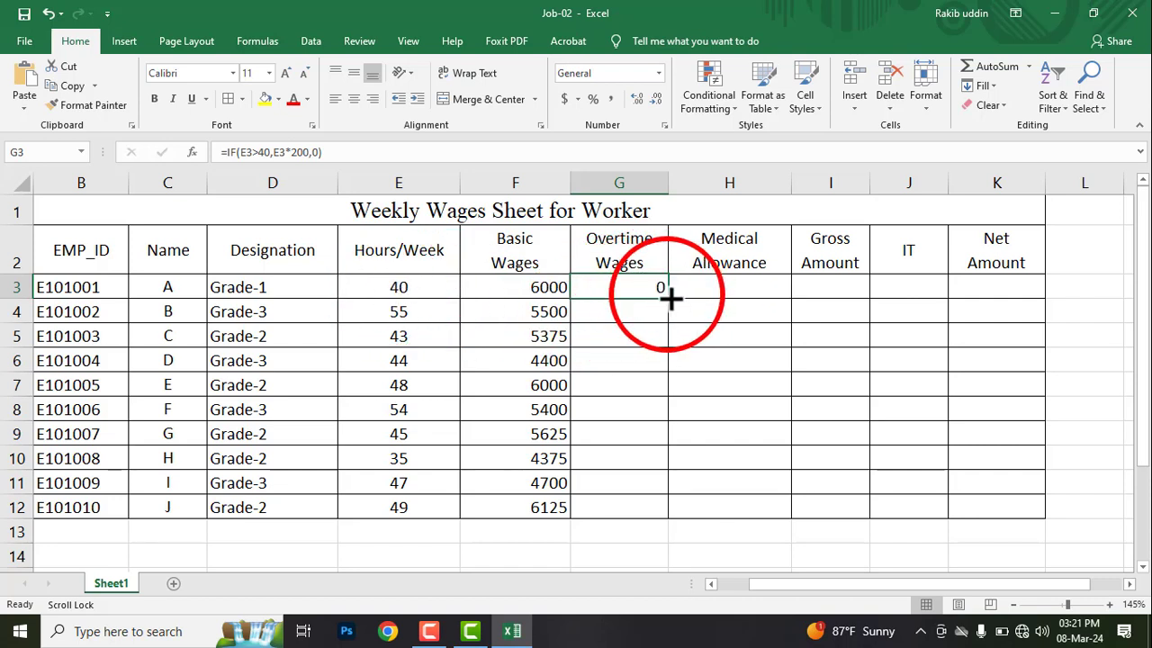
{"action": "left_click_drag", "start_coordinate": [669, 298], "coordinate": [666, 522]}
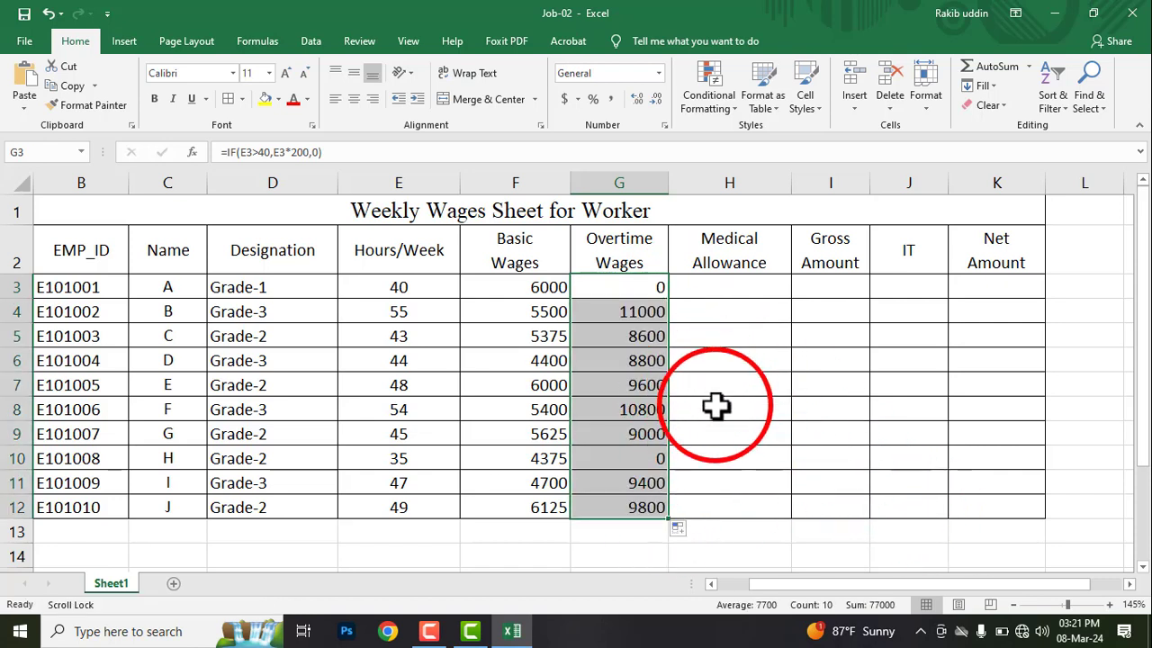
{"action": "left_click", "coordinate": [622, 291]}
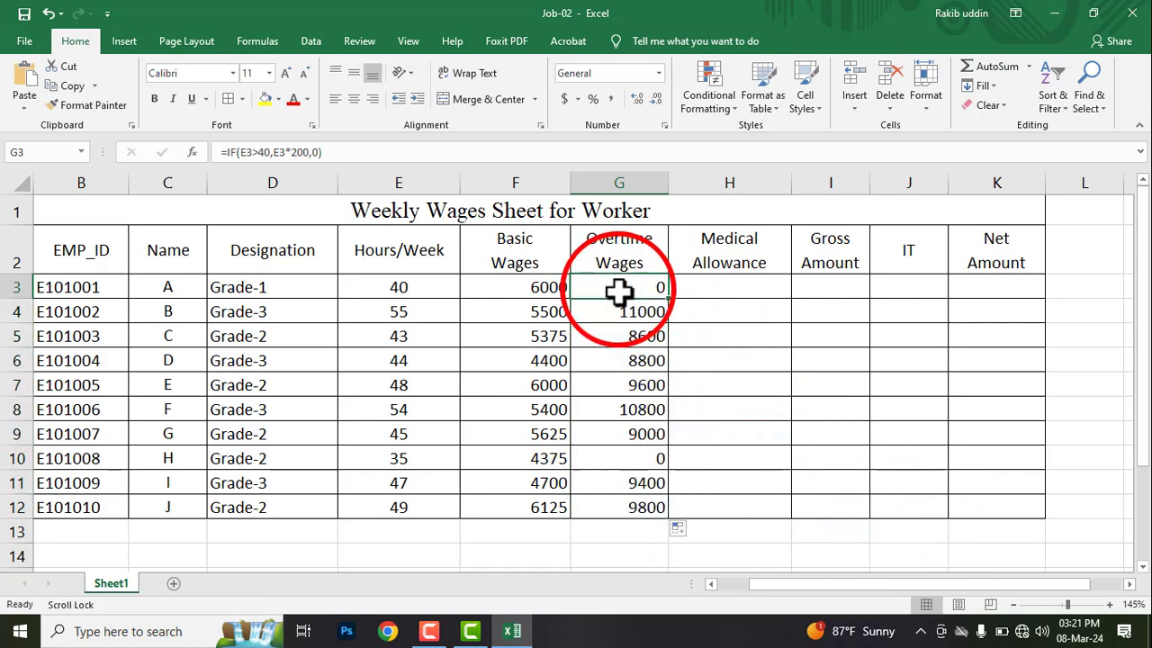
{"action": "left_click", "coordinate": [409, 286]}
{"action": "left_click", "coordinate": [621, 287]}
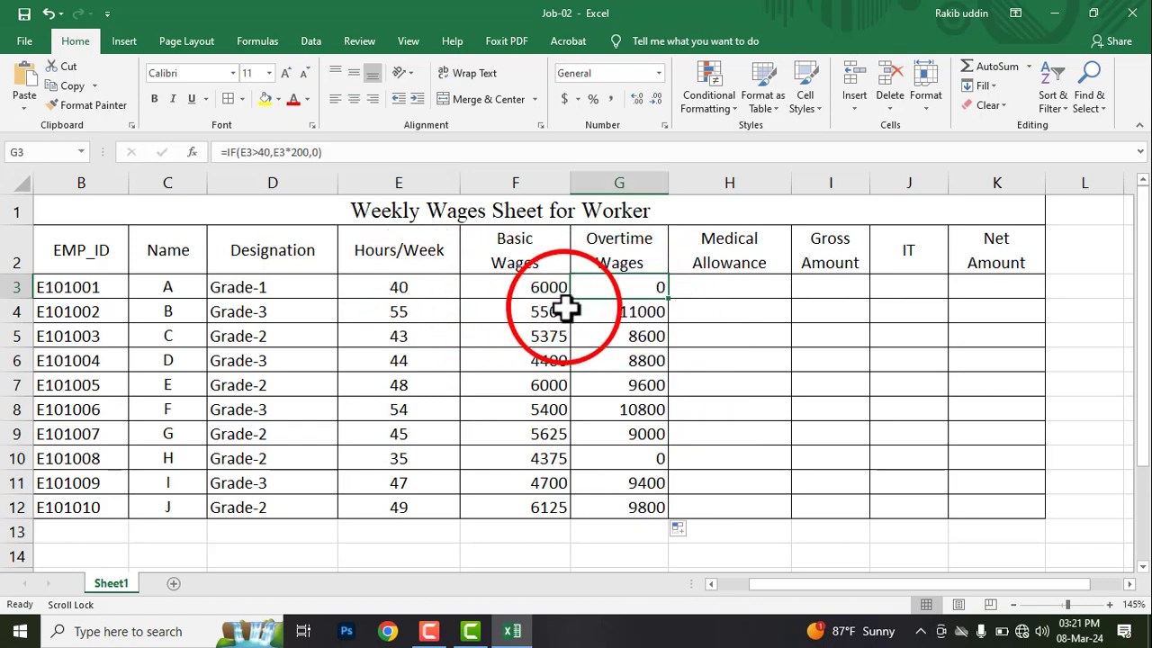
{"action": "left_click", "coordinate": [616, 312]}
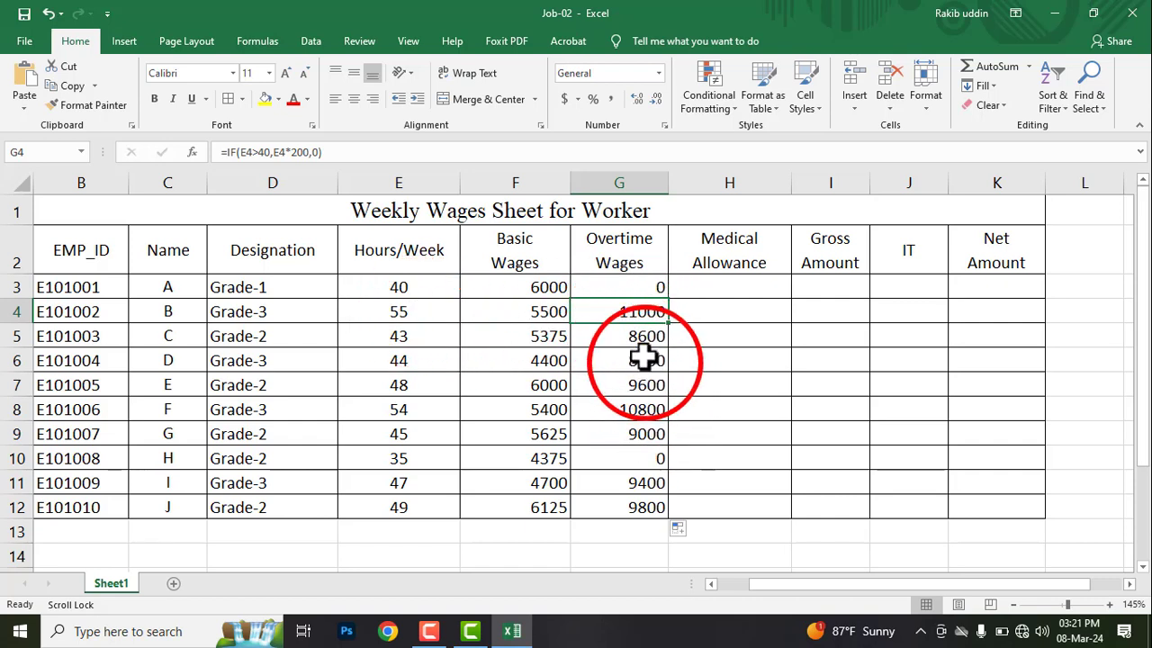
Select H3, then outline the Tk. 500/week Medical allowances rule in red in the PDF.
{"action": "left_click", "coordinate": [724, 285]}
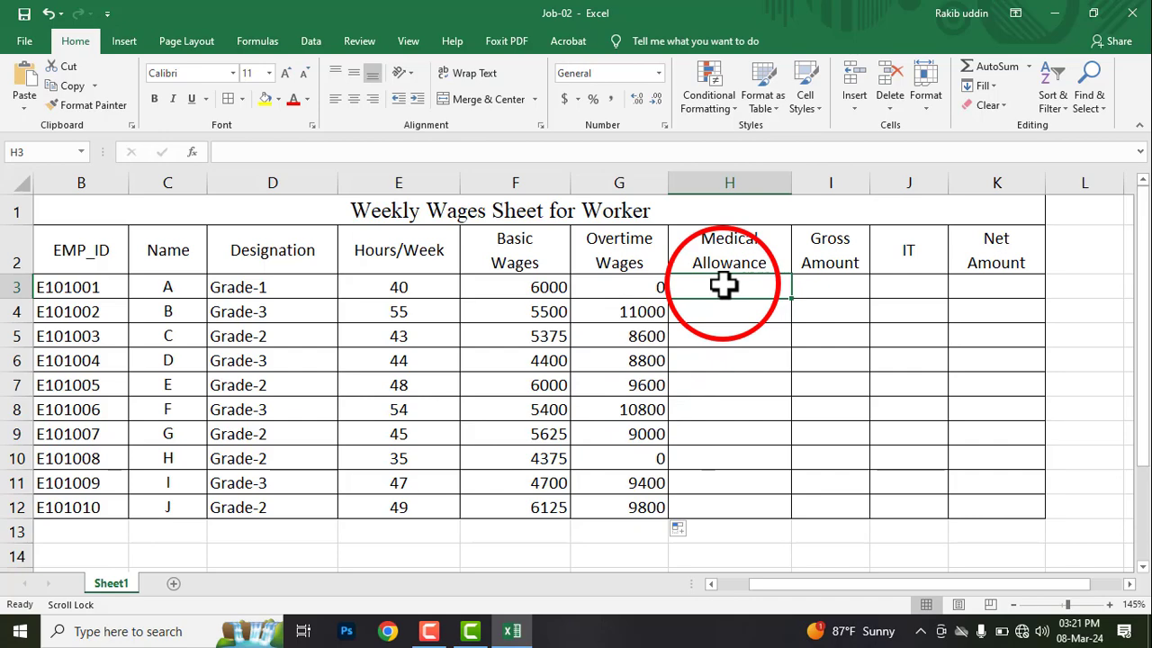
{"action": "key", "text": "alt+Tab"}
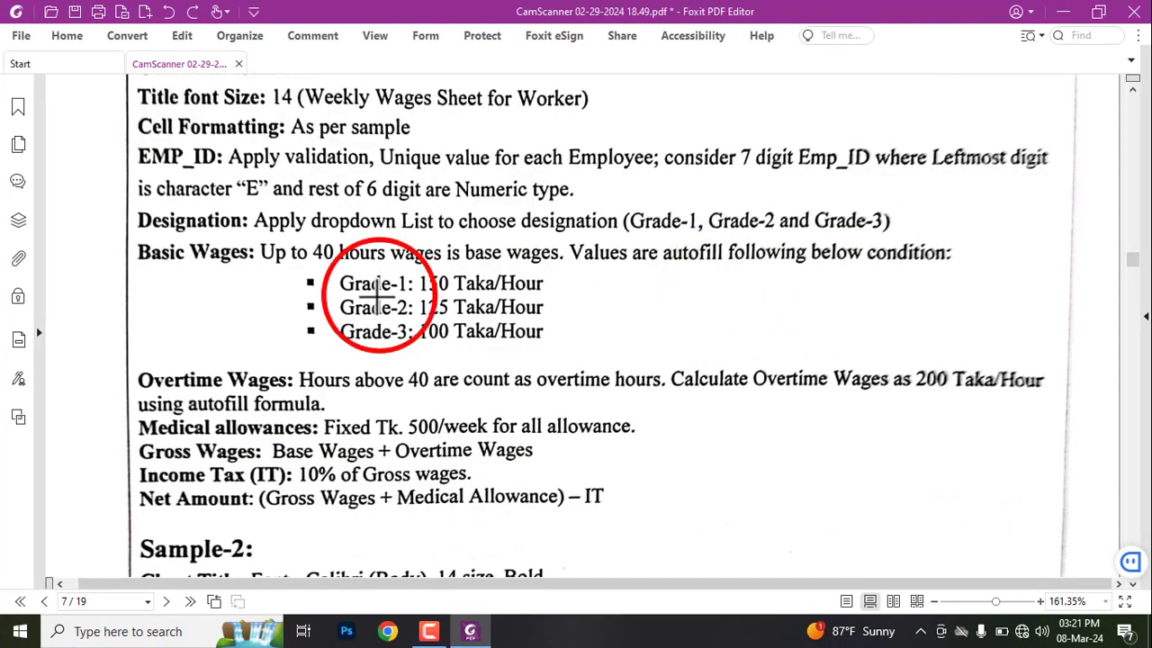
{"action": "scroll", "coordinate": [308, 282], "scroll_direction": "down", "scroll_amount": 3}
{"action": "scroll", "coordinate": [302, 281], "scroll_direction": "down", "scroll_amount": 1}
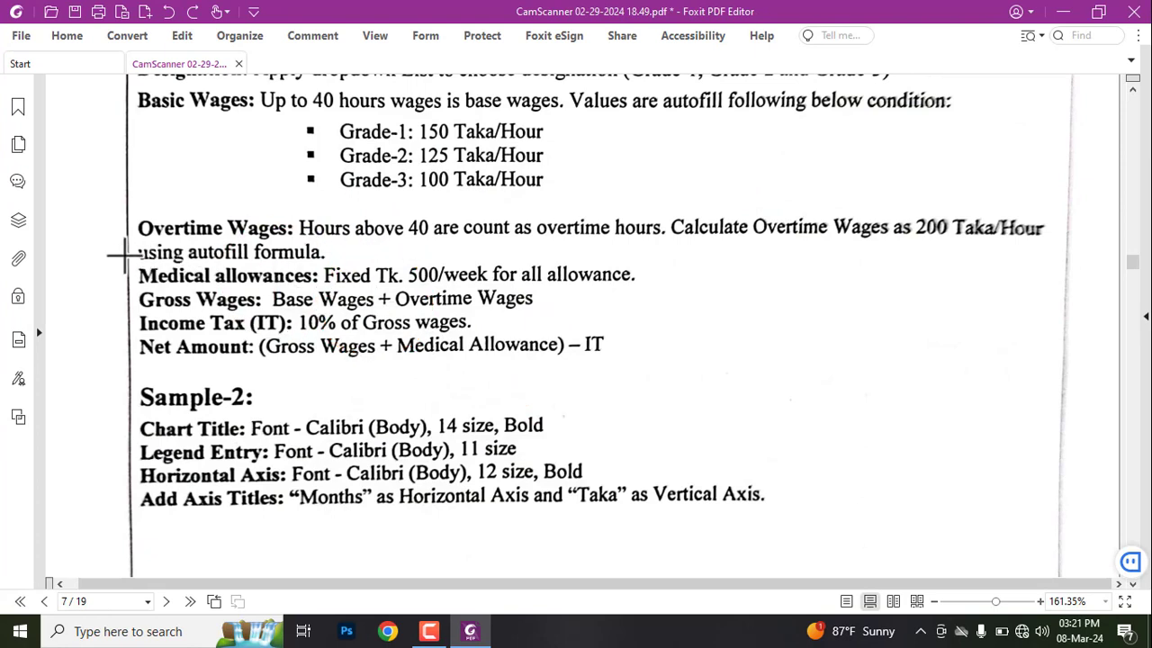
{"action": "mouse_move", "coordinate": [123, 254]}
{"action": "left_mouse_down"}
{"action": "mouse_move", "coordinate": [401, 283]}
{"action": "mouse_move", "coordinate": [712, 294]}
{"action": "left_mouse_up"}
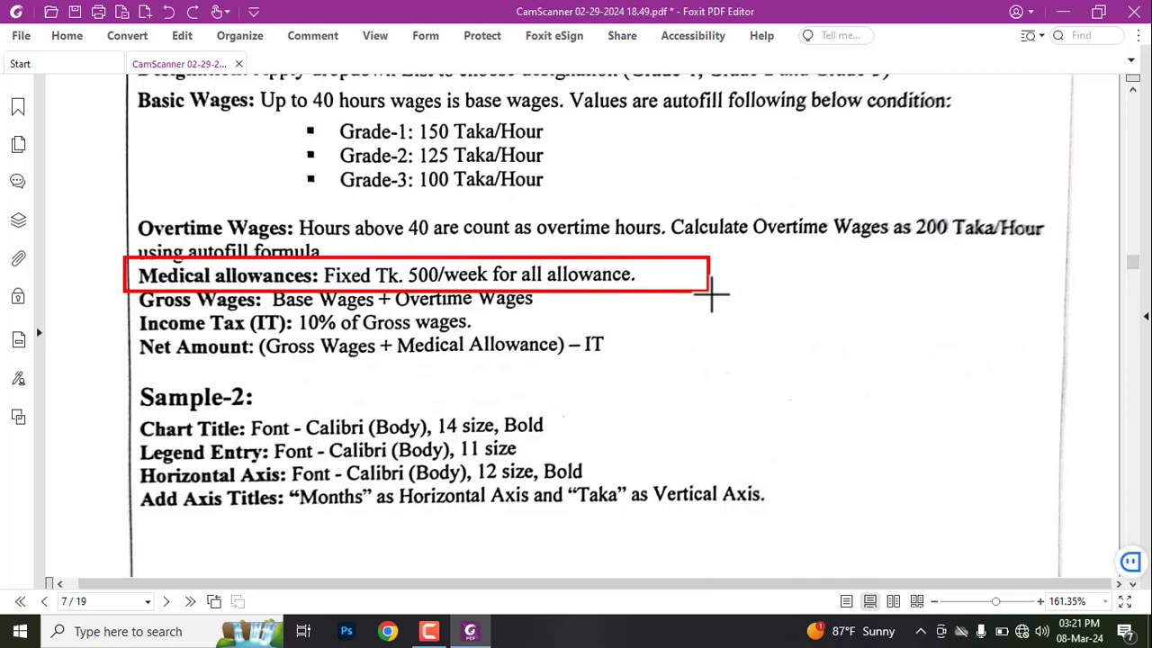
{"action": "left_click_drag", "start_coordinate": [711, 293], "coordinate": [713, 290]}
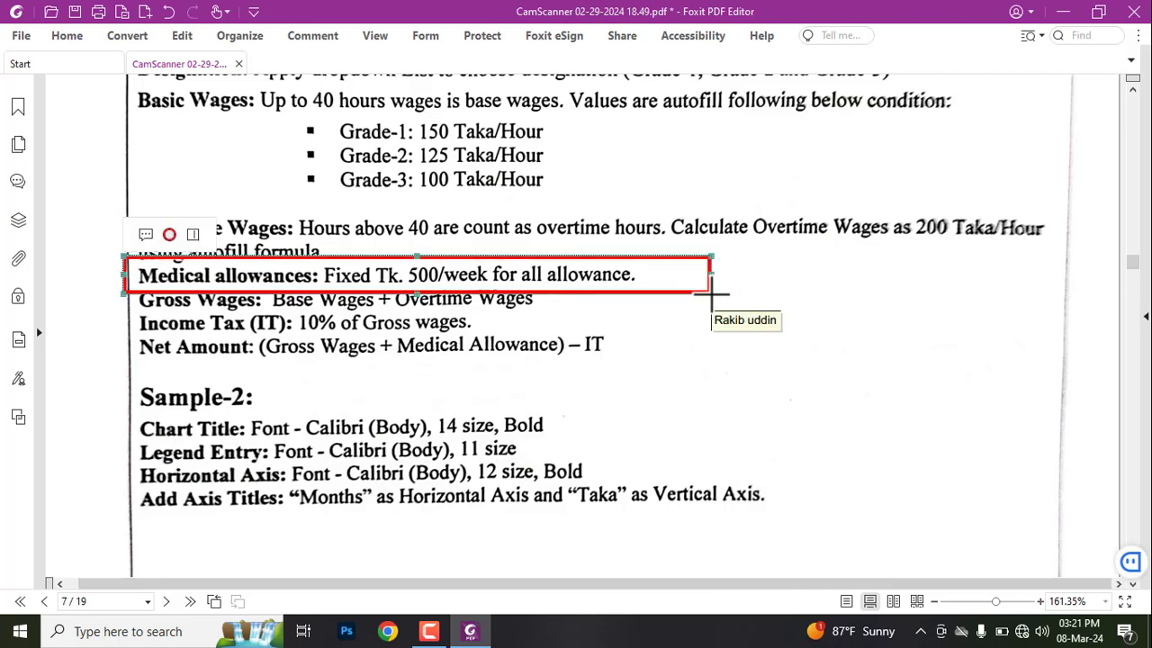
{"action": "key", "text": "alt+Tab"}
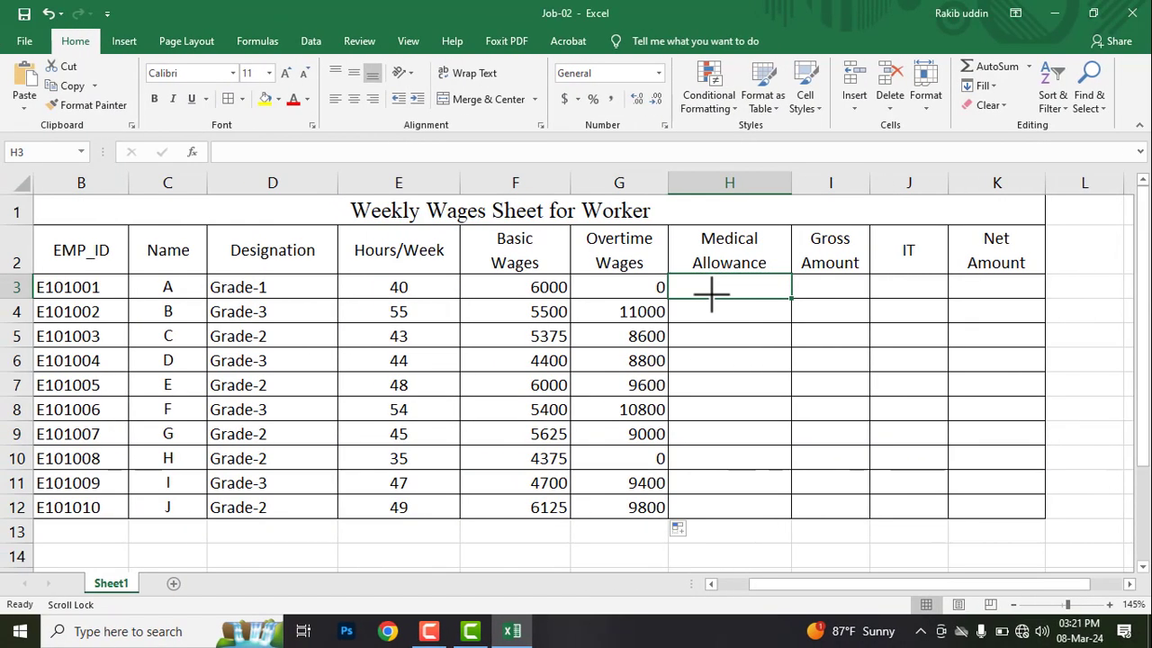
Enter 500 in H3 and copy it down to H12.
{"action": "type", "text": "500"}
{"action": "key", "text": "ctrl+Return"}
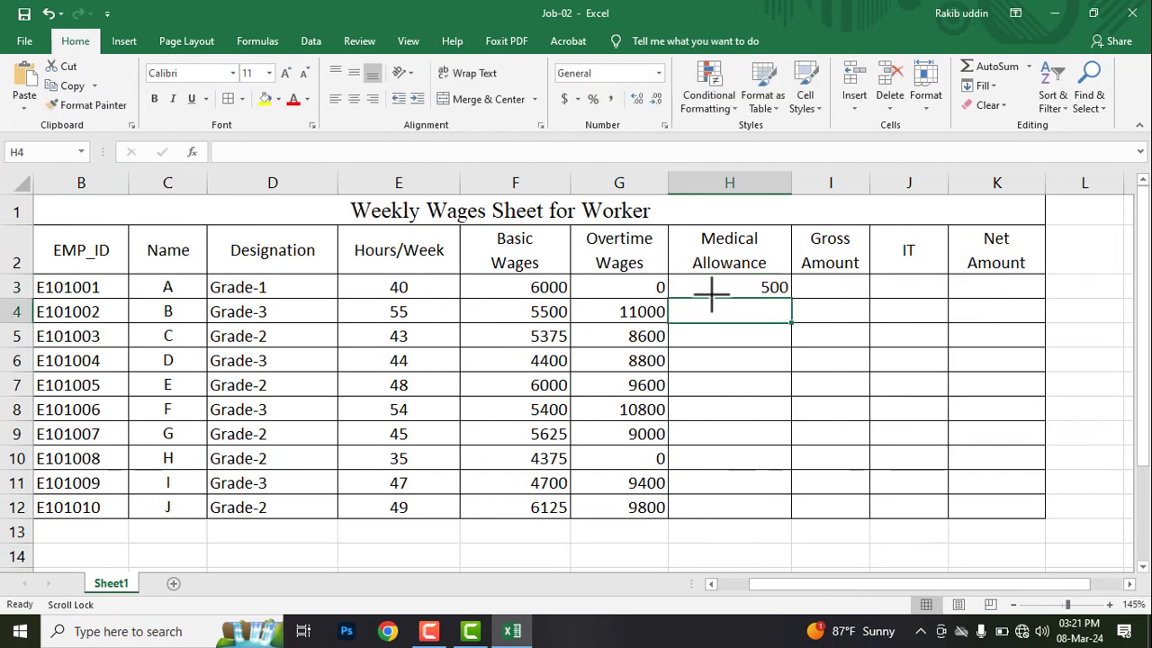
{"action": "left_click_drag", "start_coordinate": [792, 299], "coordinate": [799, 521]}
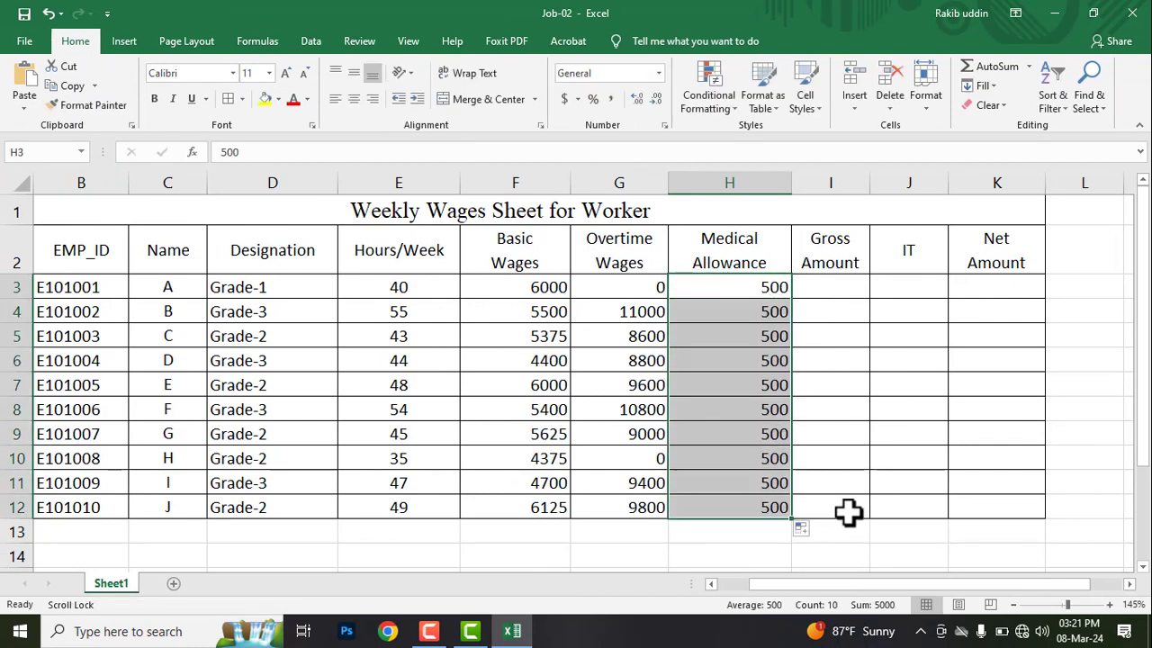
Replace the Medical allowances box with a red box around the Gross Wages line.
{"action": "key", "text": "alt+Tab"}
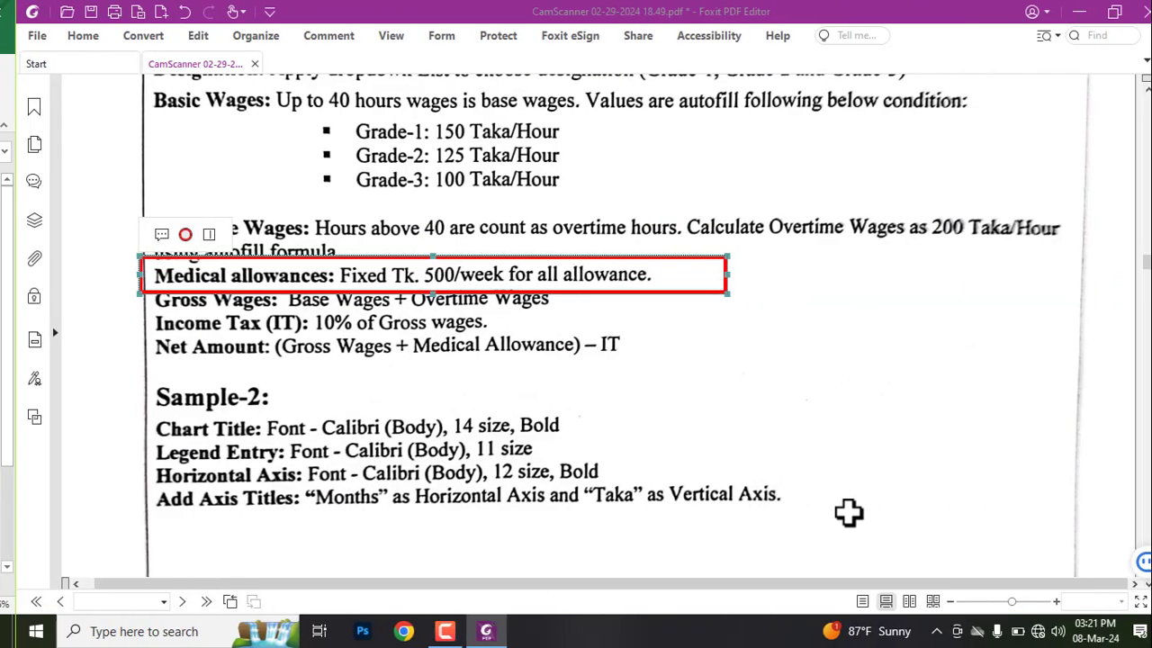
{"action": "key", "text": "Delete"}
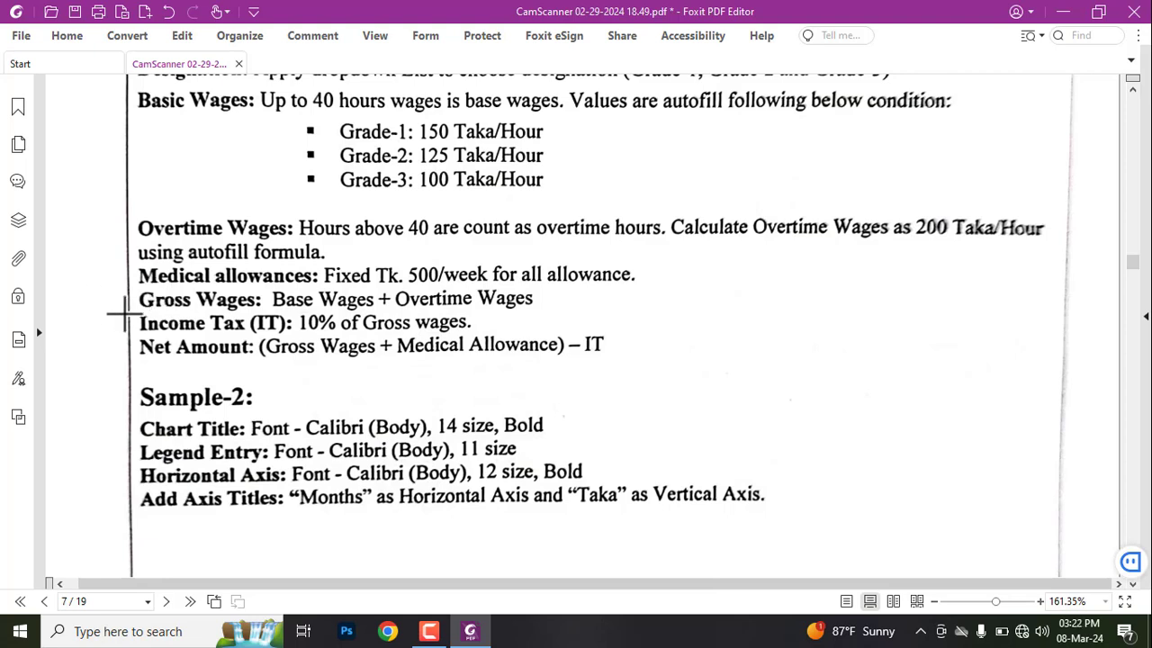
{"action": "mouse_move", "coordinate": [135, 286]}
{"action": "left_mouse_down"}
{"action": "mouse_move", "coordinate": [355, 313]}
{"action": "mouse_move", "coordinate": [609, 316]}
{"action": "left_mouse_up"}
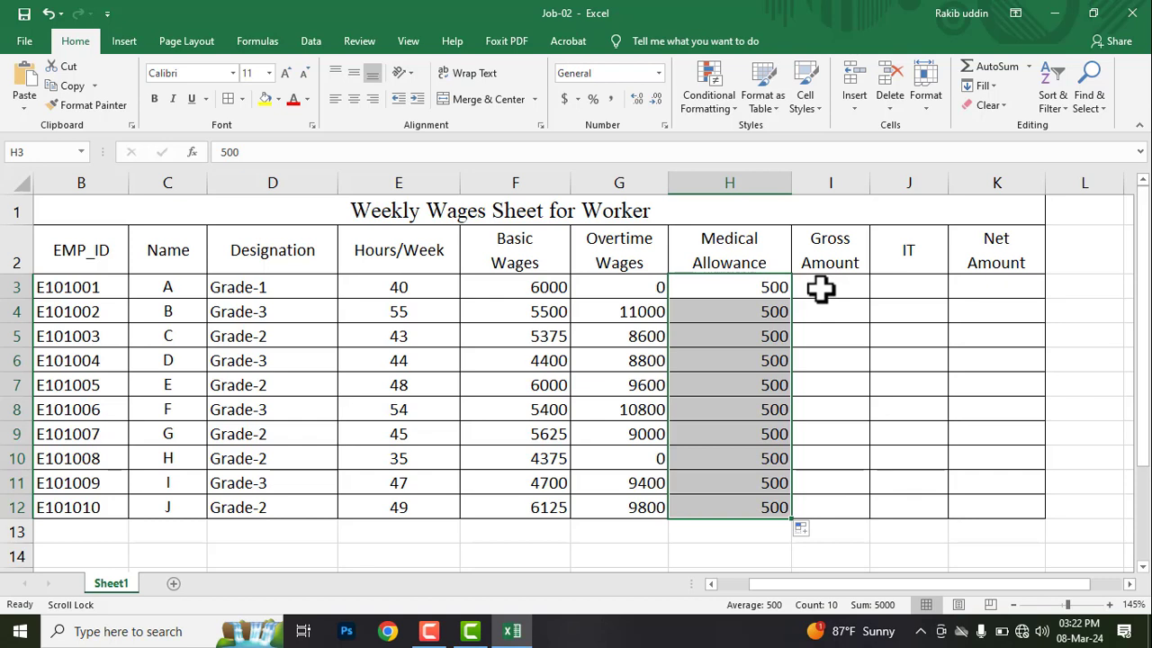
Enter =F3+G3 in I3 and fill it down to I12.
{"action": "left_click", "coordinate": [824, 288]}
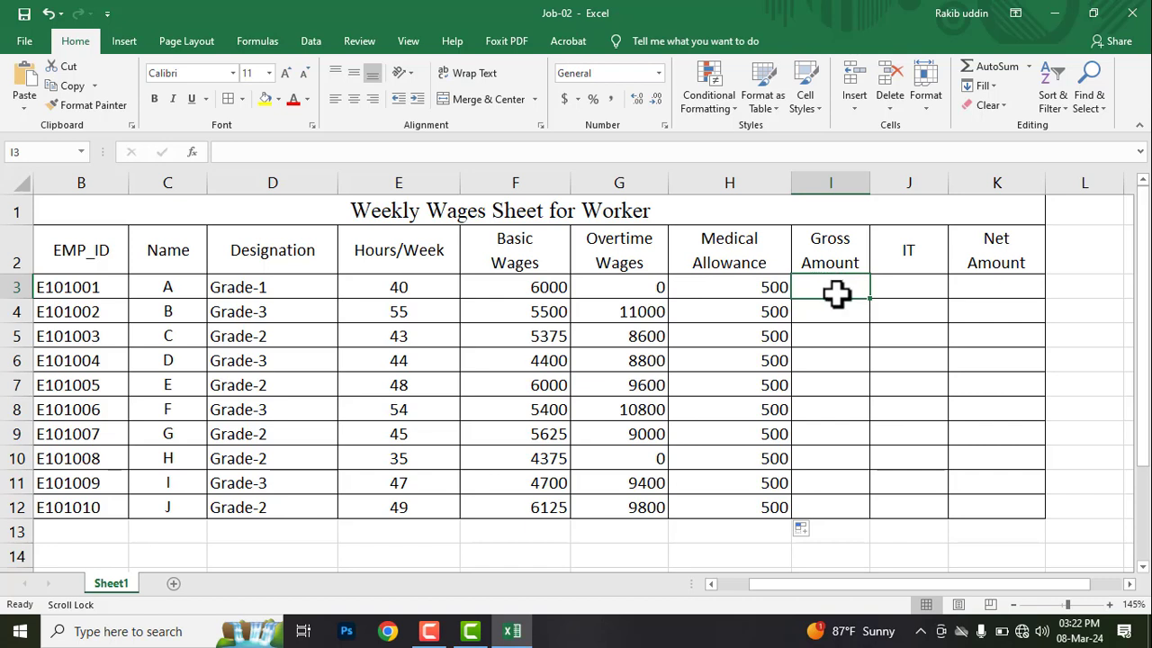
{"action": "type", "text": "="}
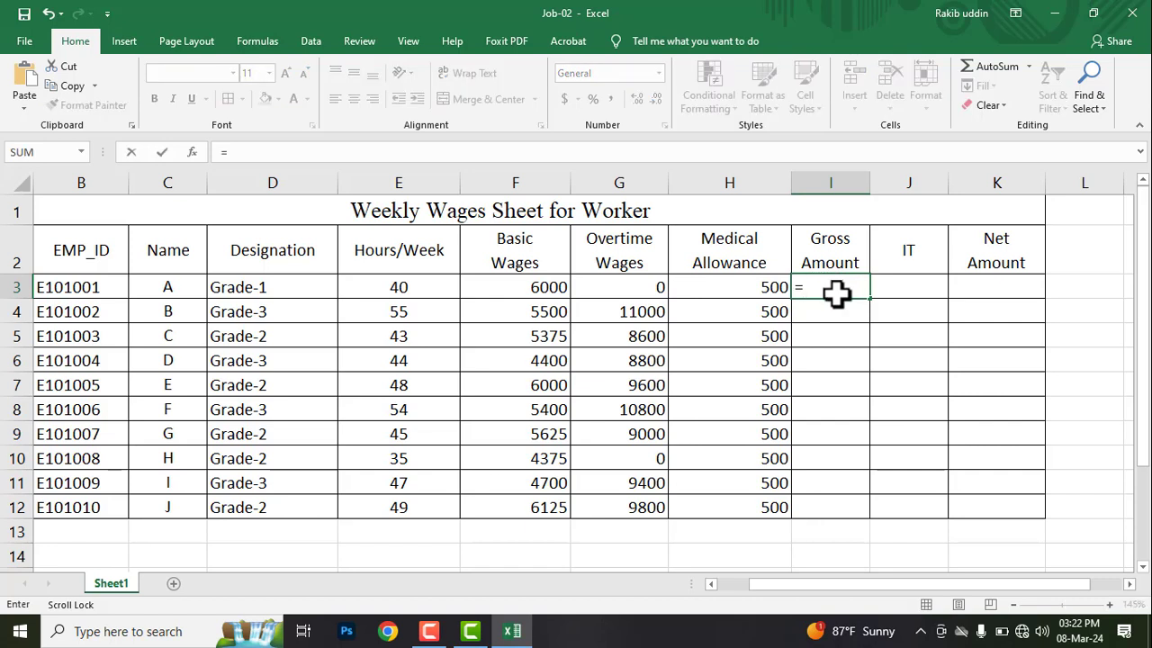
{"action": "left_click", "coordinate": [521, 286]}
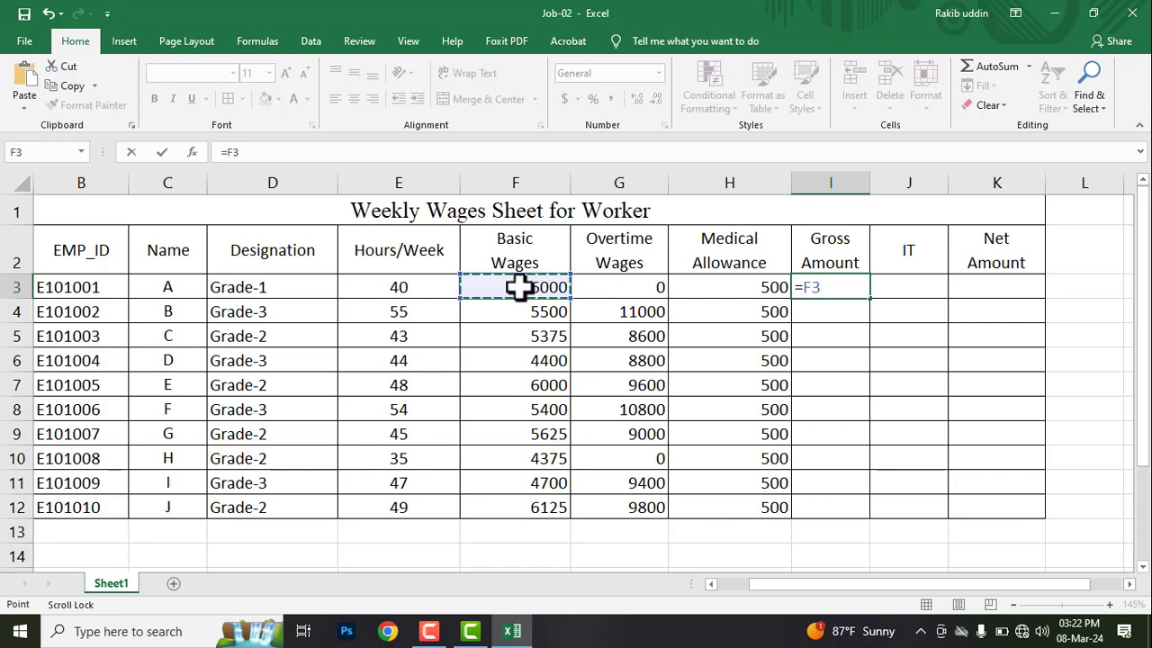
{"action": "type", "text": "+"}
{"action": "left_click", "coordinate": [627, 286]}
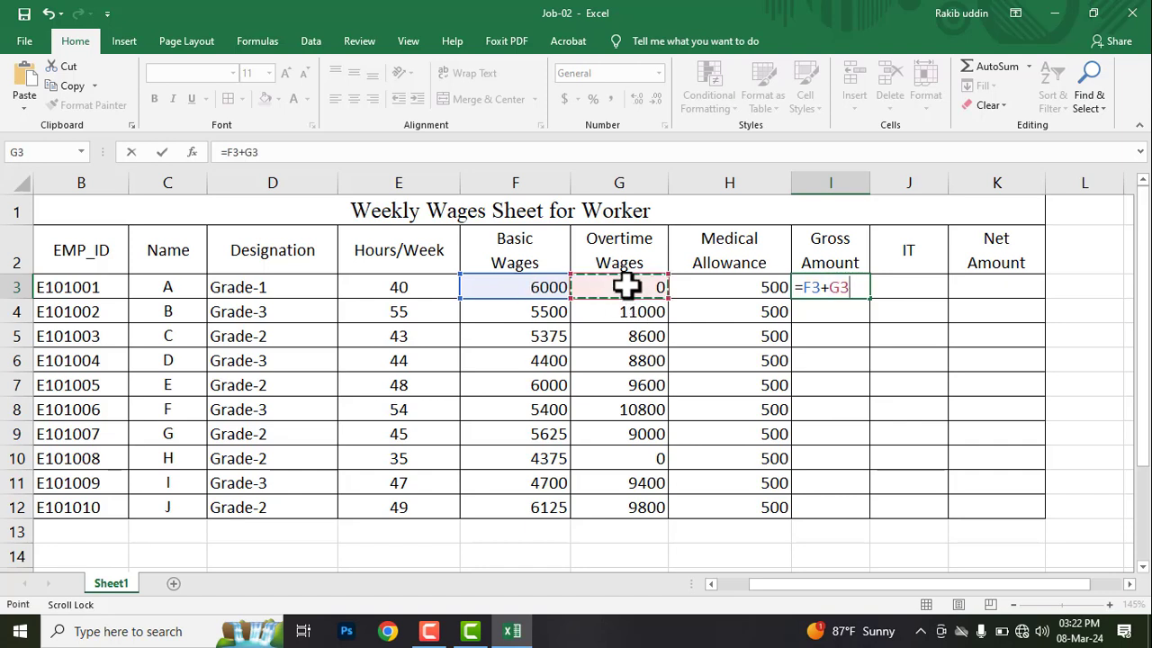
{"action": "key", "text": "Return"}
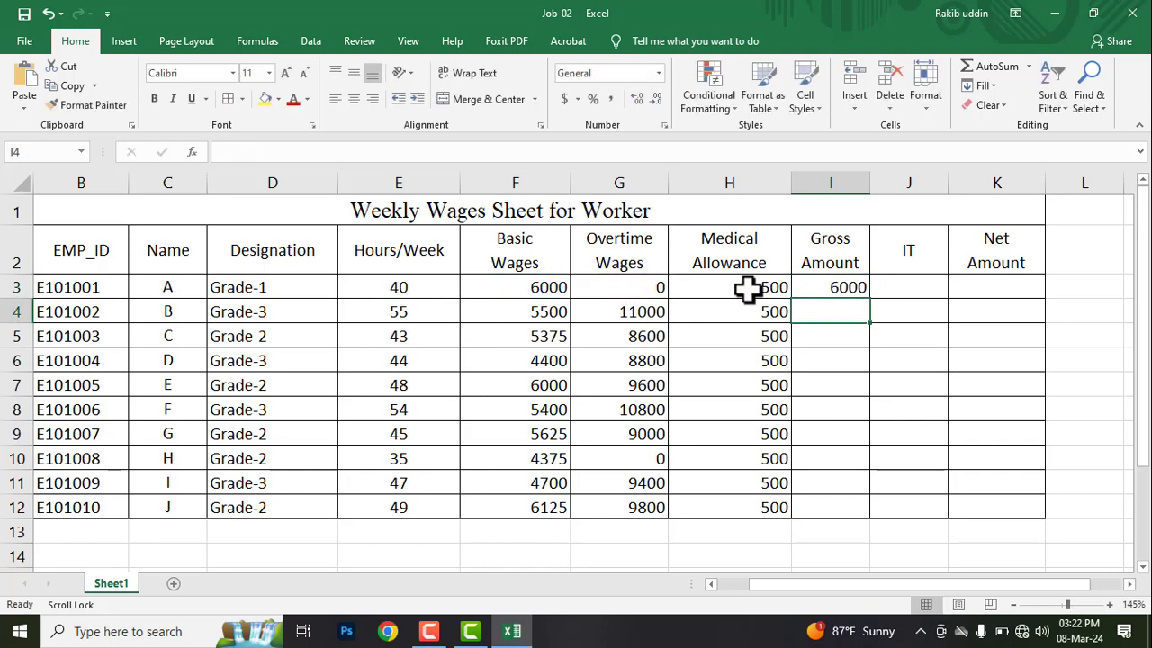
{"action": "left_click", "coordinate": [841, 288]}
{"action": "left_click_drag", "start_coordinate": [871, 302], "coordinate": [866, 517]}
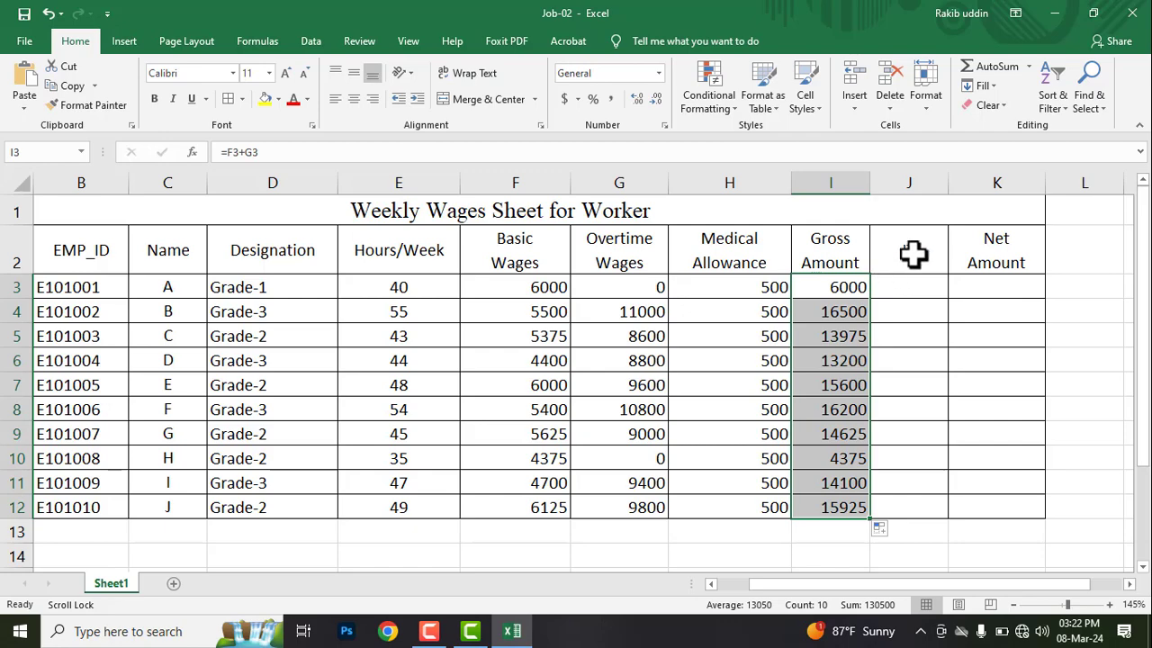
Replace the Gross Wages box with a red outline around the Income Tax (IT) rule.
{"action": "key", "text": "alt+Tab"}
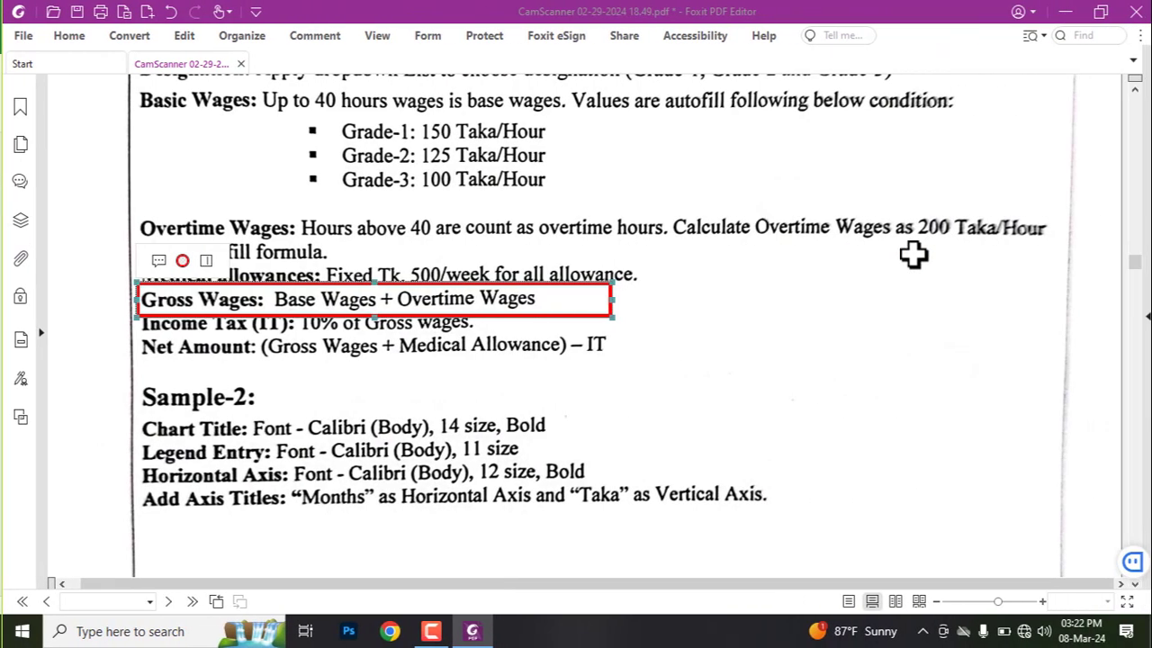
{"action": "key", "text": "Delete"}
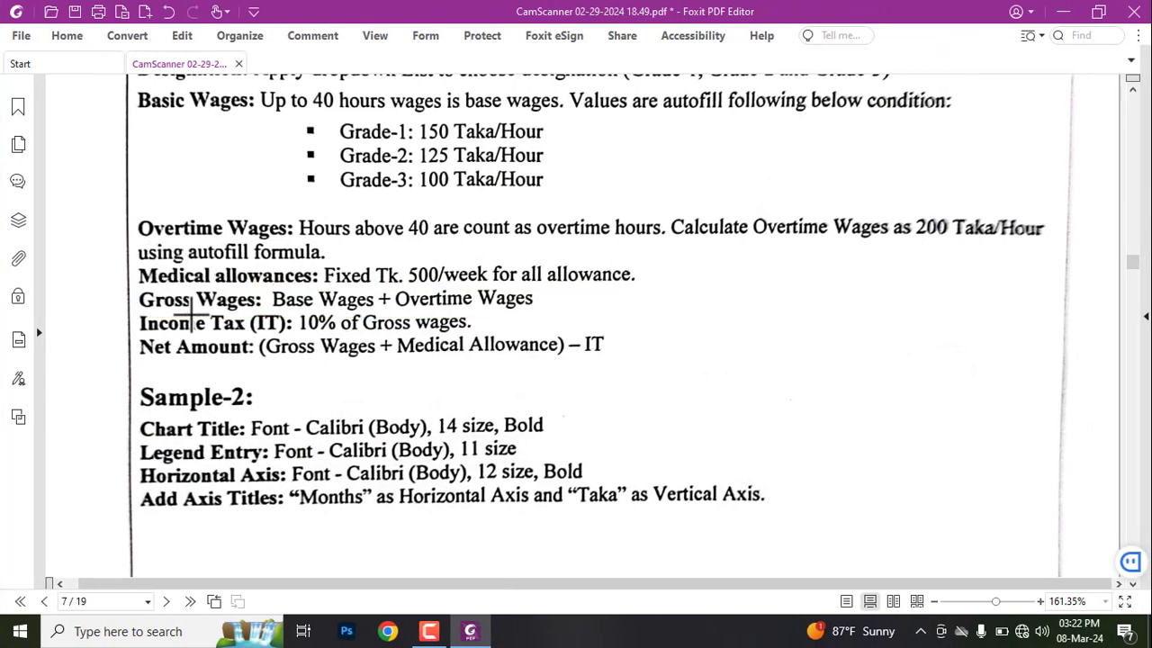
{"action": "mouse_move", "coordinate": [129, 312]}
{"action": "left_mouse_down"}
{"action": "mouse_move", "coordinate": [320, 336]}
{"action": "mouse_move", "coordinate": [581, 338]}
{"action": "left_mouse_up"}
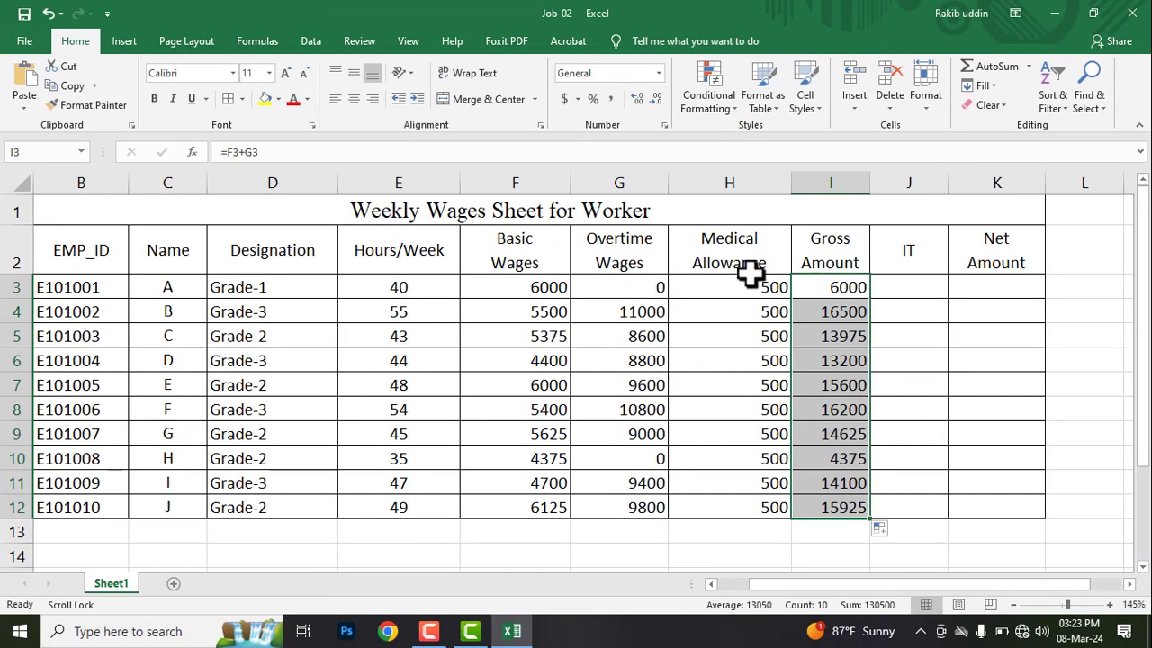
Enter =I3*10% in J3 and fill it down to J12 for the IT column.
{"action": "left_click", "coordinate": [835, 264]}
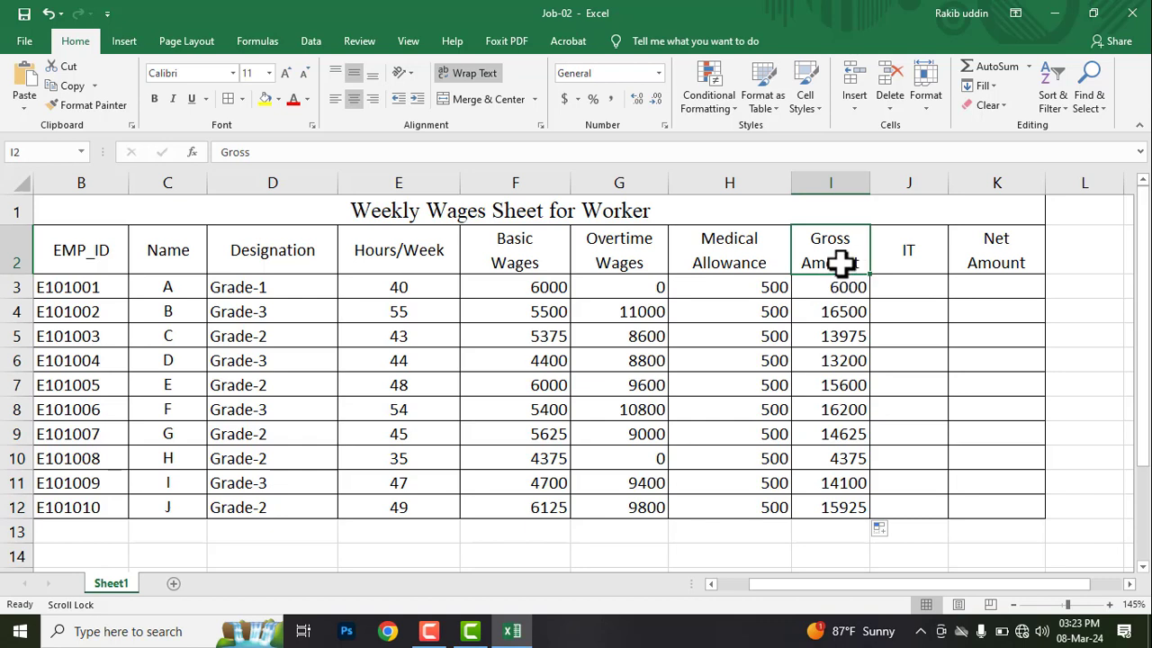
{"action": "left_click", "coordinate": [831, 288]}
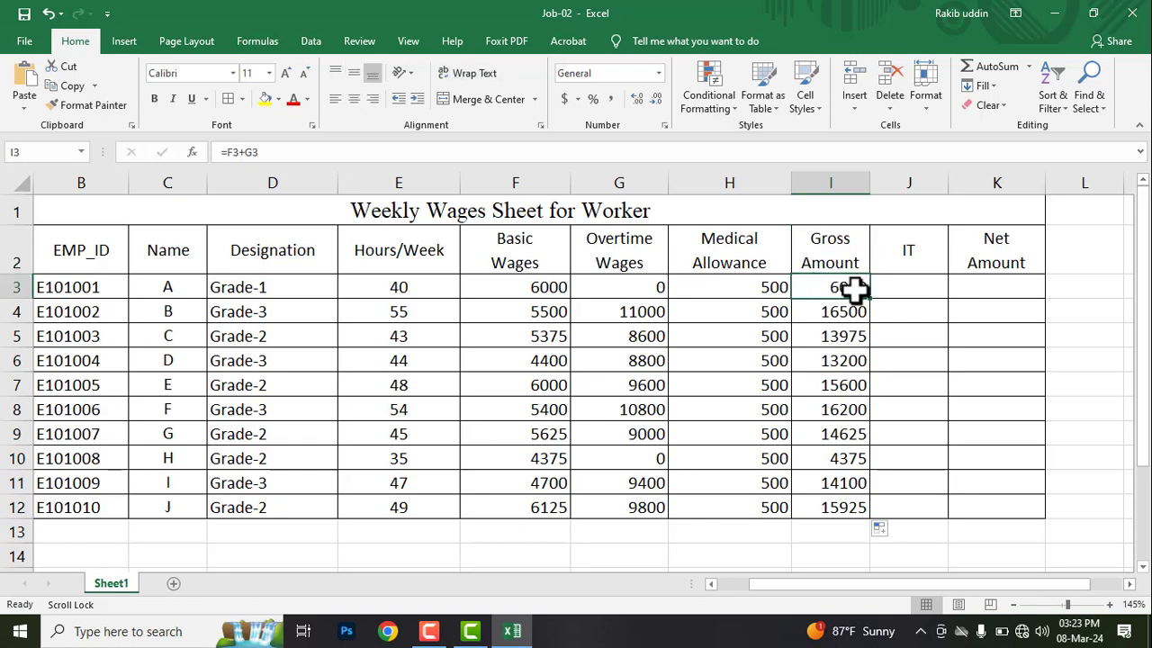
{"action": "left_click", "coordinate": [908, 286]}
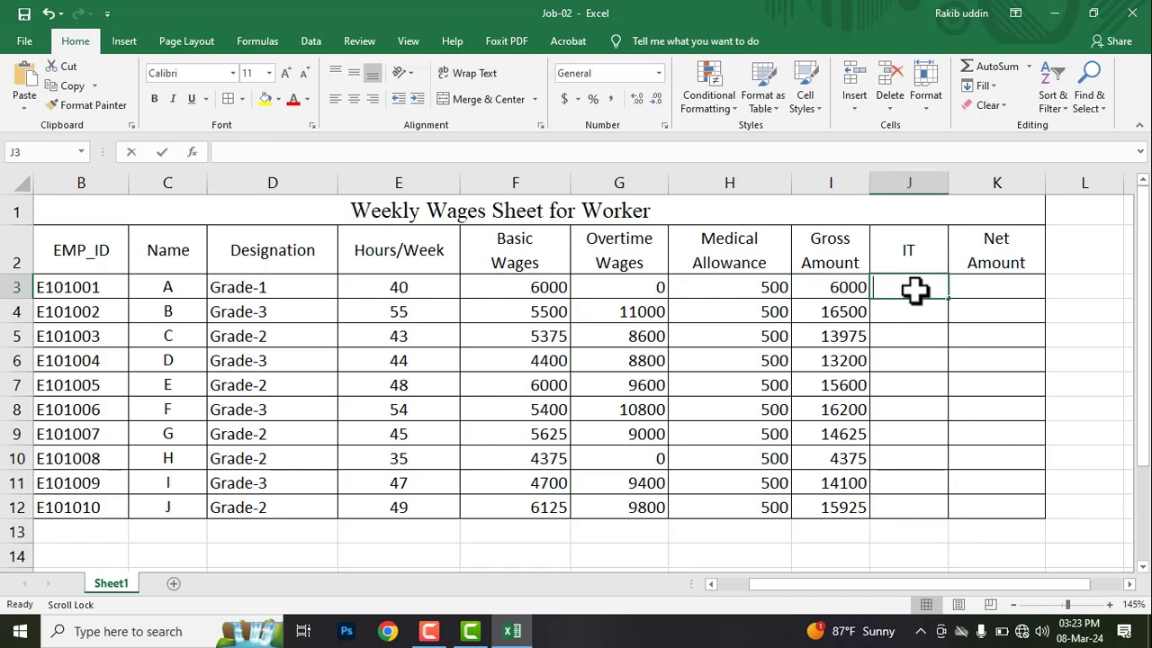
{"action": "type", "text": "="}
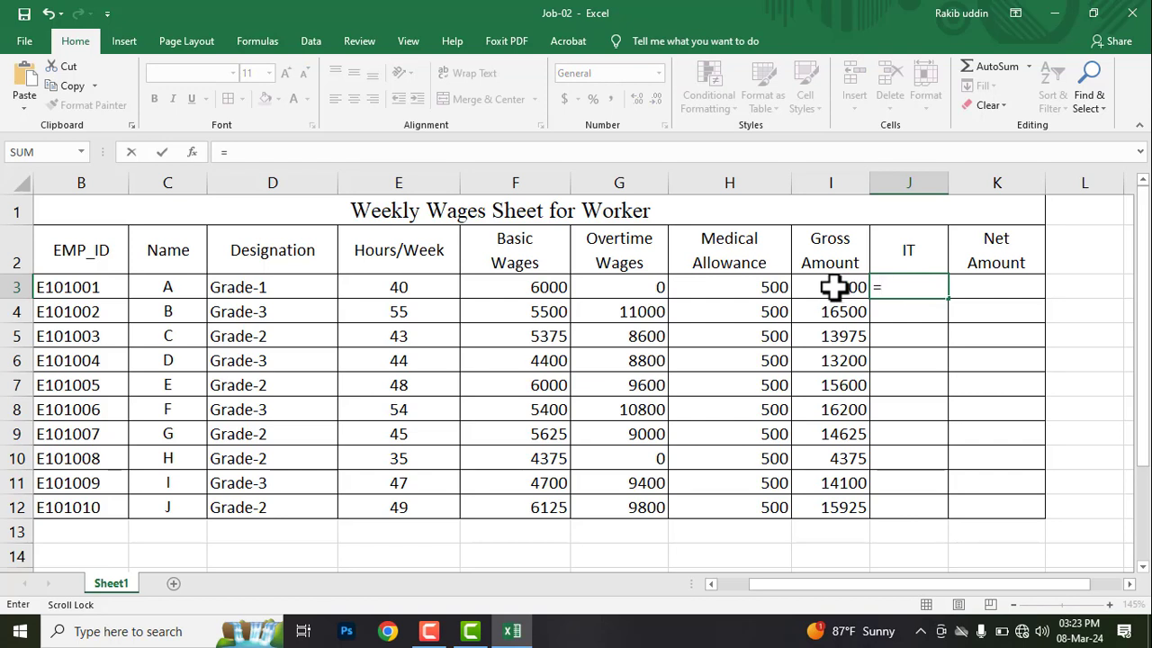
{"action": "left_click", "coordinate": [832, 287]}
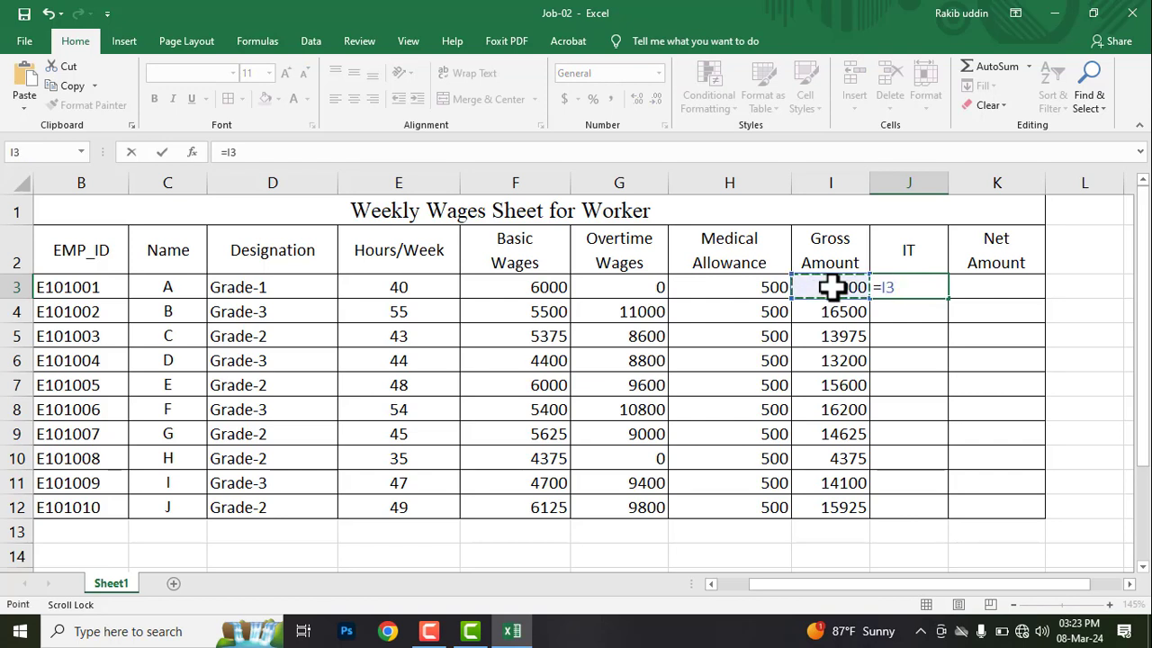
{"action": "type", "text": "*10"}
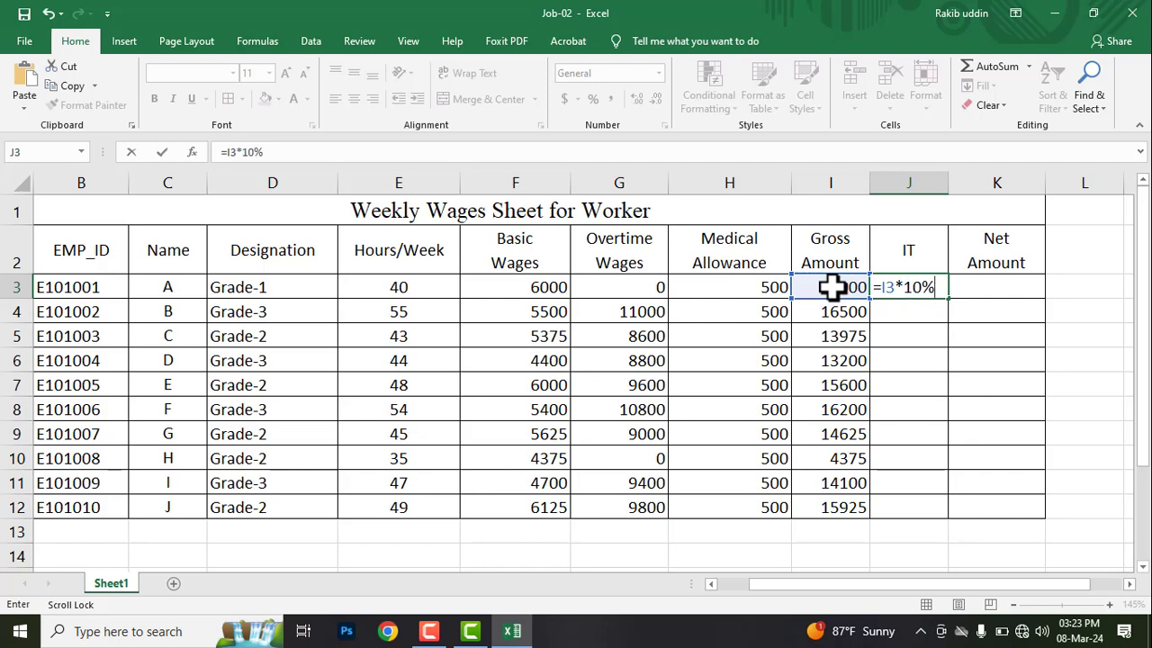
{"action": "key", "text": "Return"}
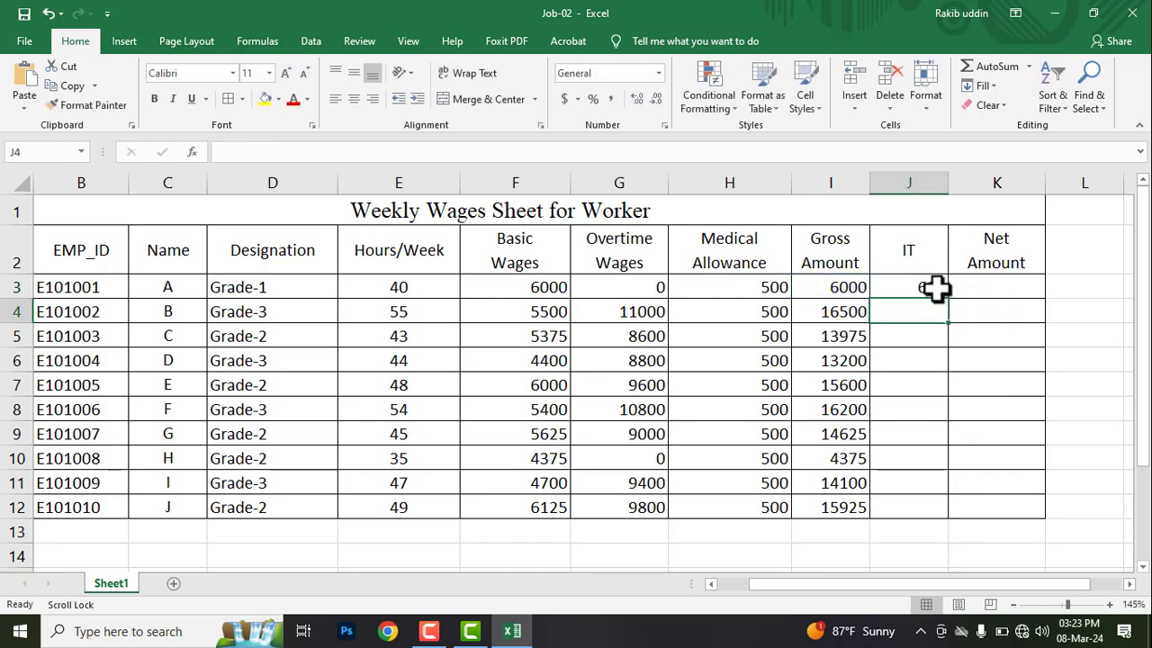
{"action": "left_click", "coordinate": [933, 288]}
{"action": "left_click_drag", "start_coordinate": [951, 302], "coordinate": [948, 523]}
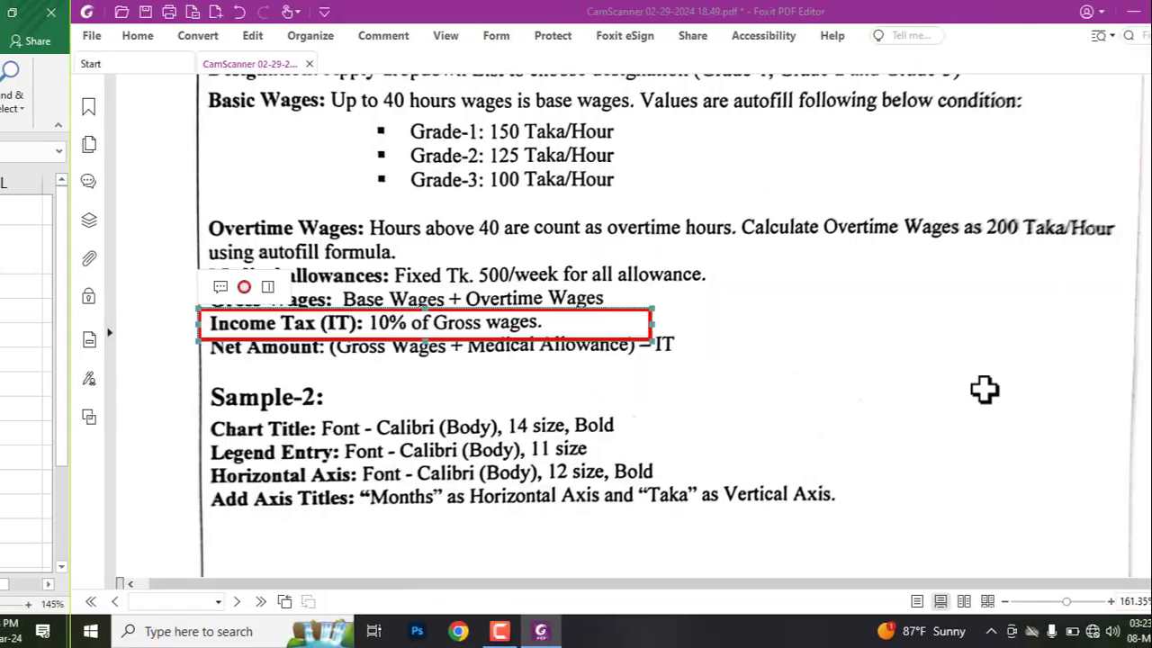
Delete the Income Tax red box and draw one around the Net Amount rule.
{"action": "key", "text": "Delete"}
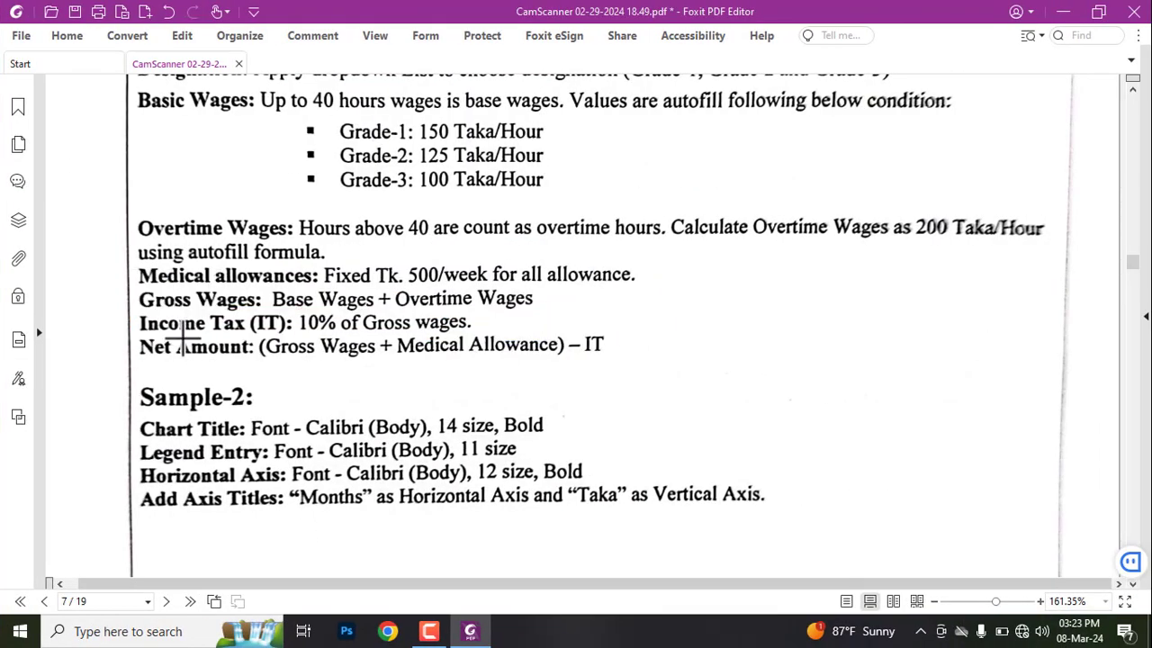
{"action": "scroll", "coordinate": [151, 243], "scroll_direction": "down", "scroll_amount": 2}
{"action": "left_click_drag", "start_coordinate": [119, 227], "coordinate": [699, 264]}
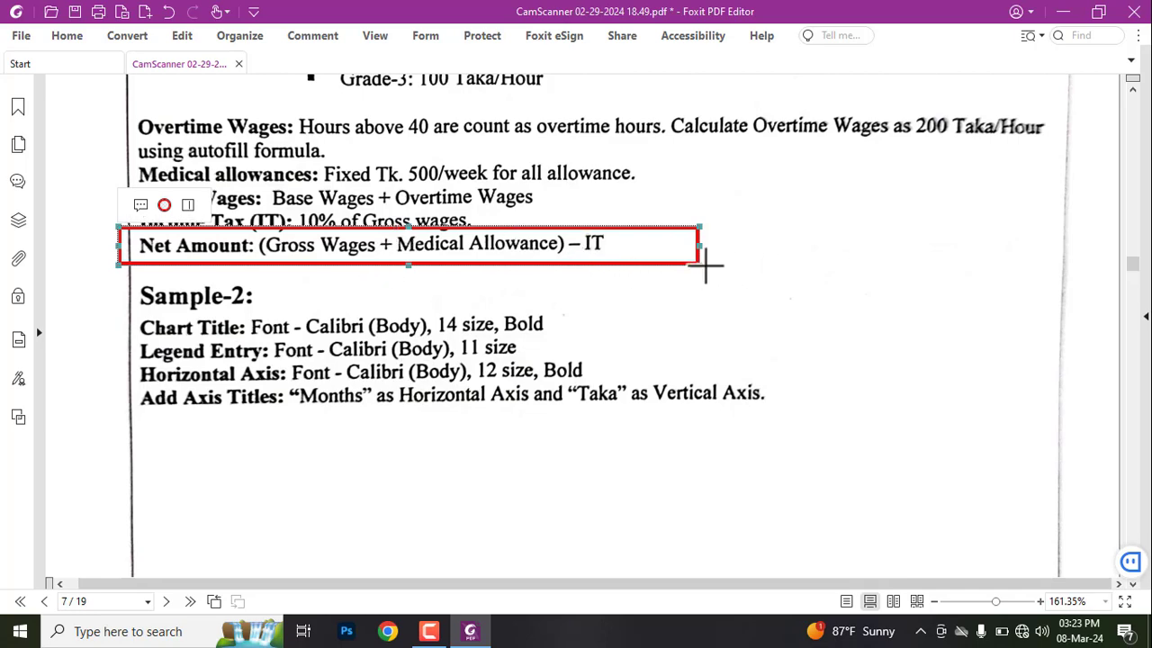
{"action": "key", "text": "Delete"}
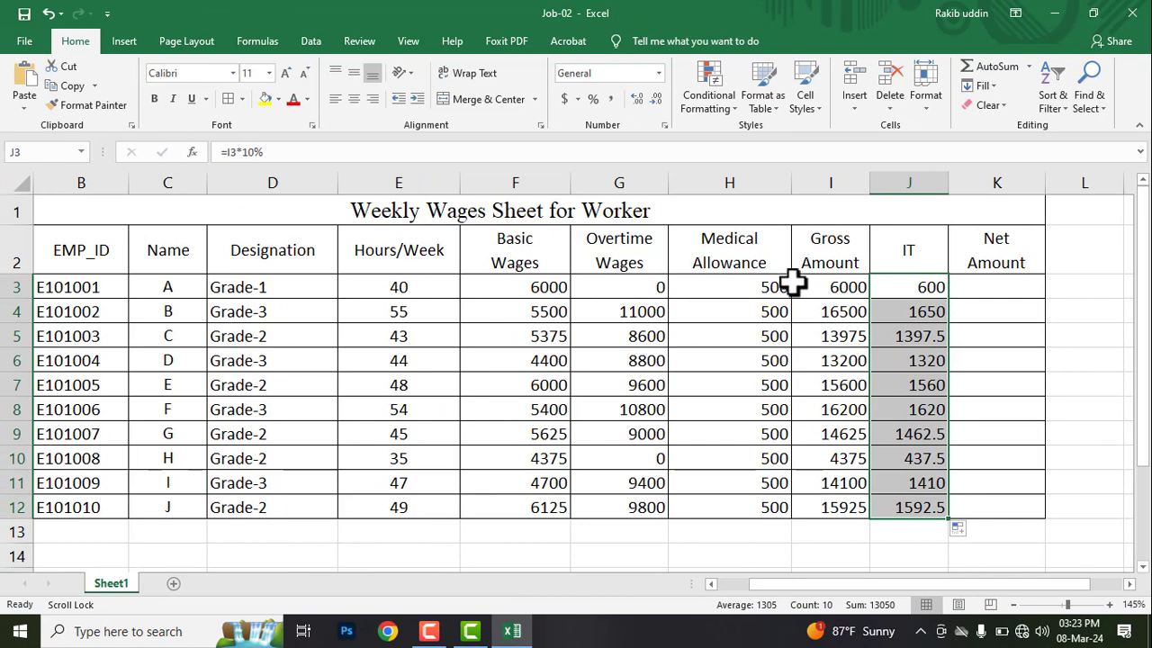
Review the medical allowance, gross amount and IT values in H3, I3 and J3.
{"action": "left_click", "coordinate": [799, 286]}
{"action": "left_click", "coordinate": [736, 286]}
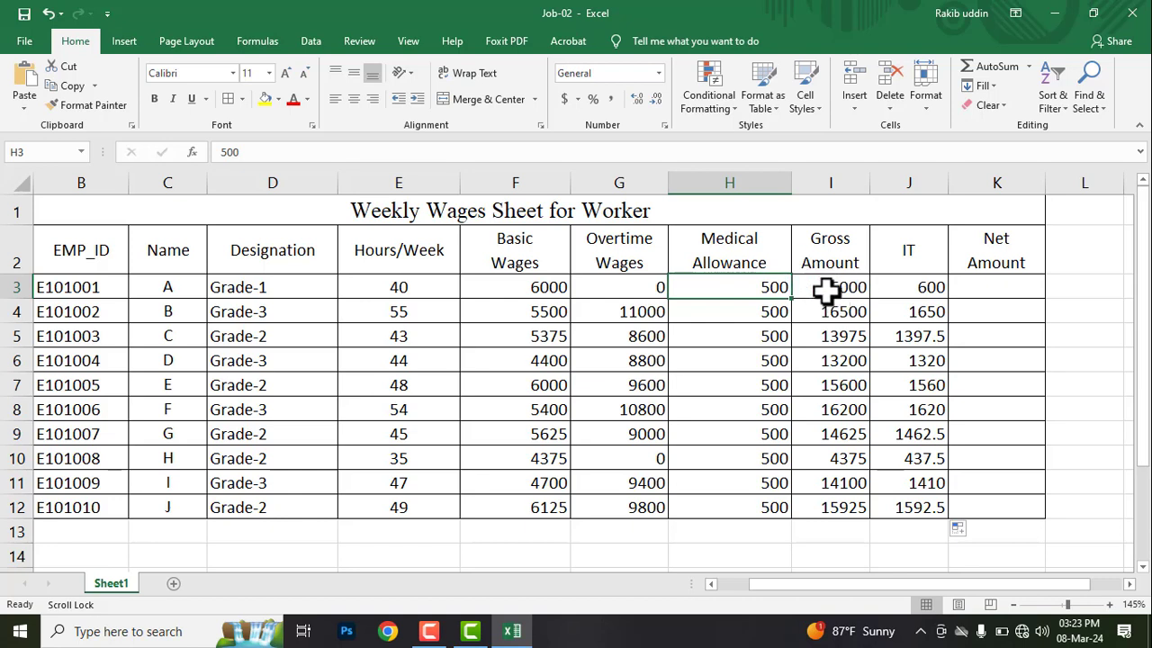
{"action": "left_click_drag", "start_coordinate": [835, 290], "coordinate": [753, 289]}
{"action": "left_click", "coordinate": [911, 290]}
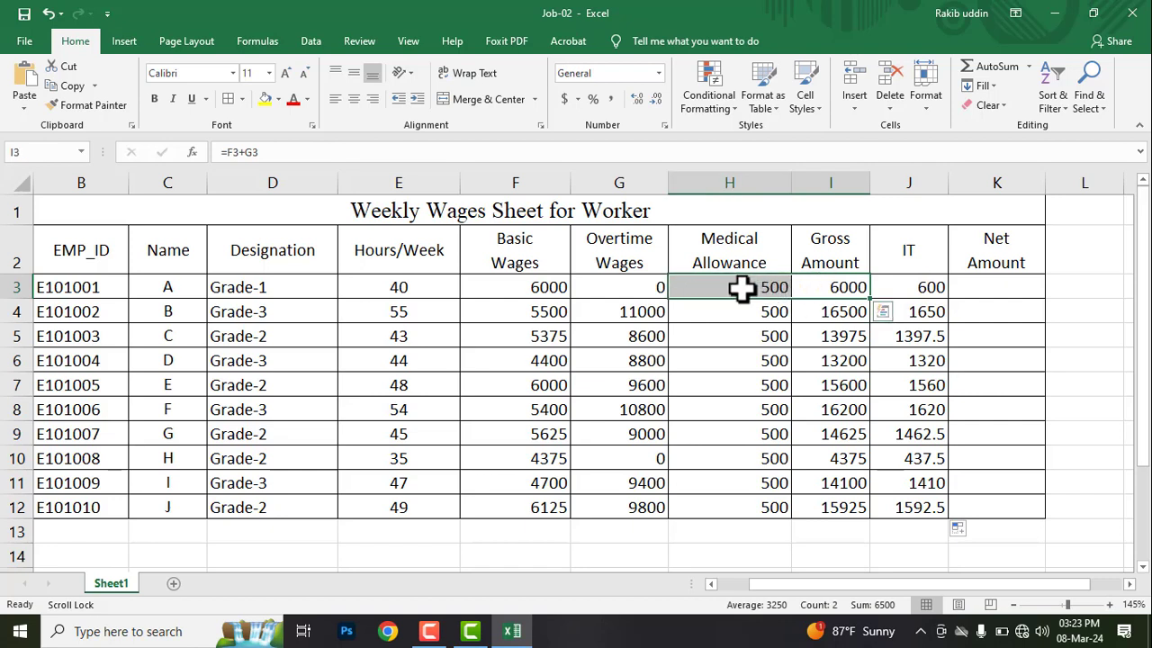
{"action": "left_click", "coordinate": [920, 288]}
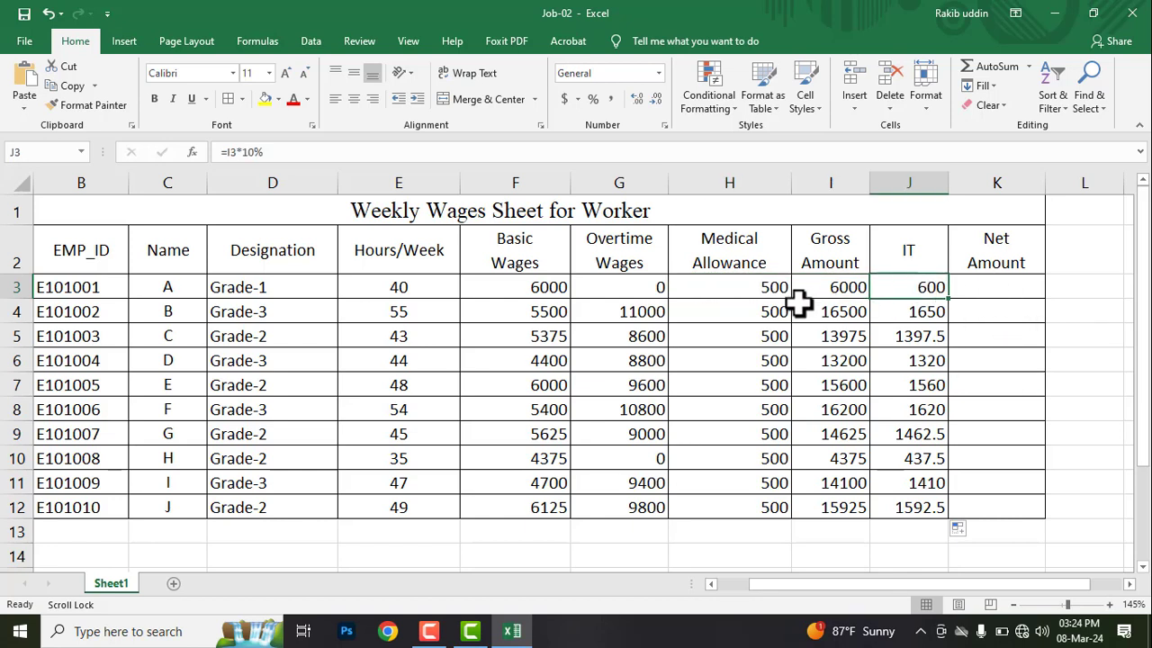
Enter =(H3+I3)-J3 in K3 and fill it down to K12.
{"action": "left_click", "coordinate": [990, 287]}
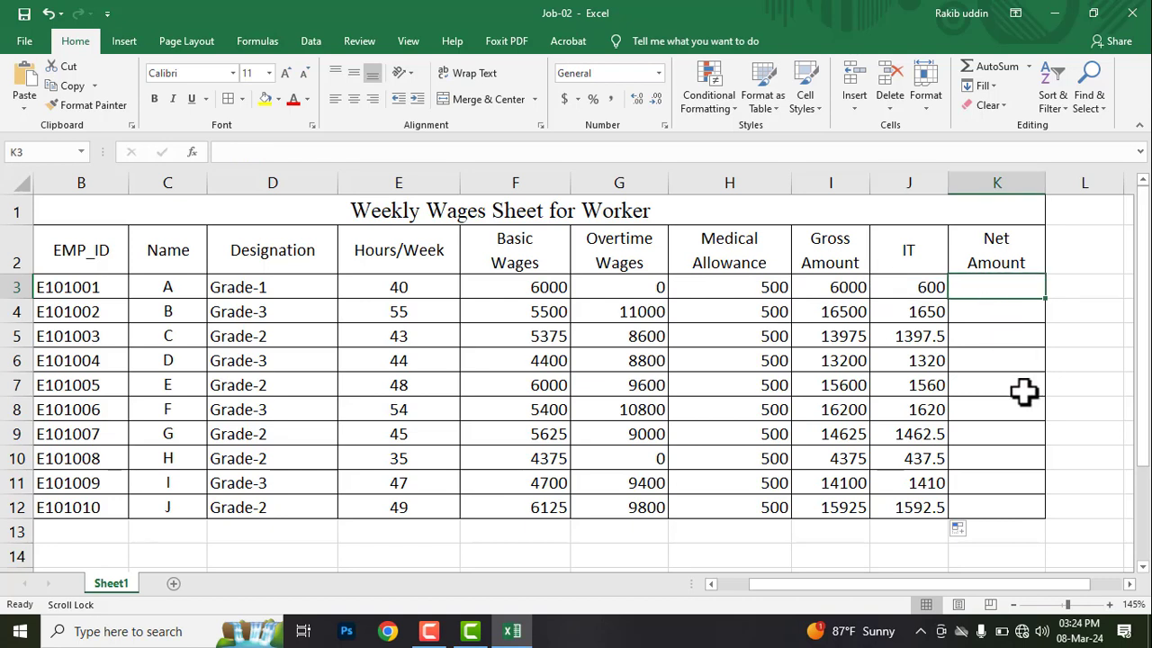
{"action": "type", "text": "=("}
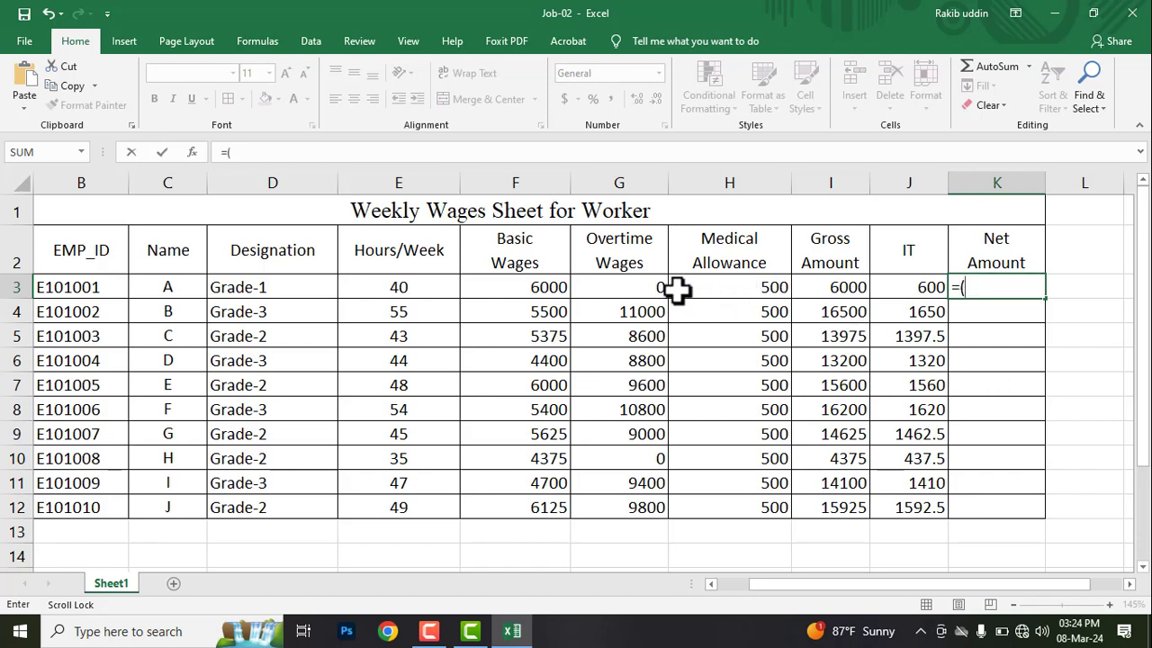
{"action": "left_click", "coordinate": [734, 287]}
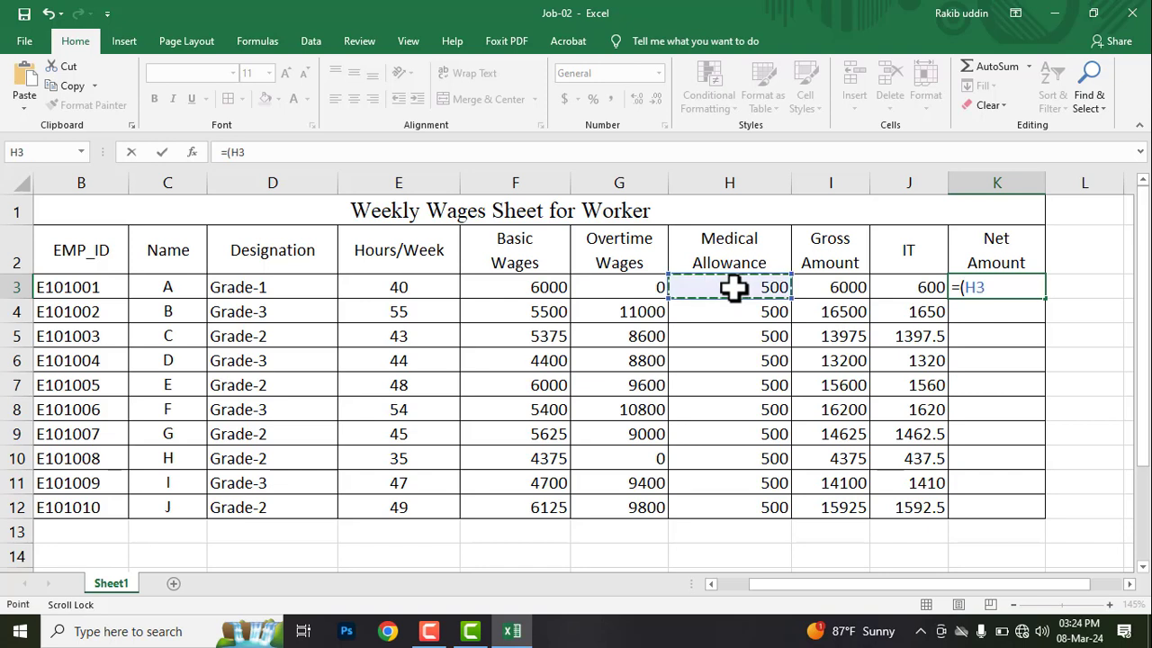
{"action": "type", "text": "+"}
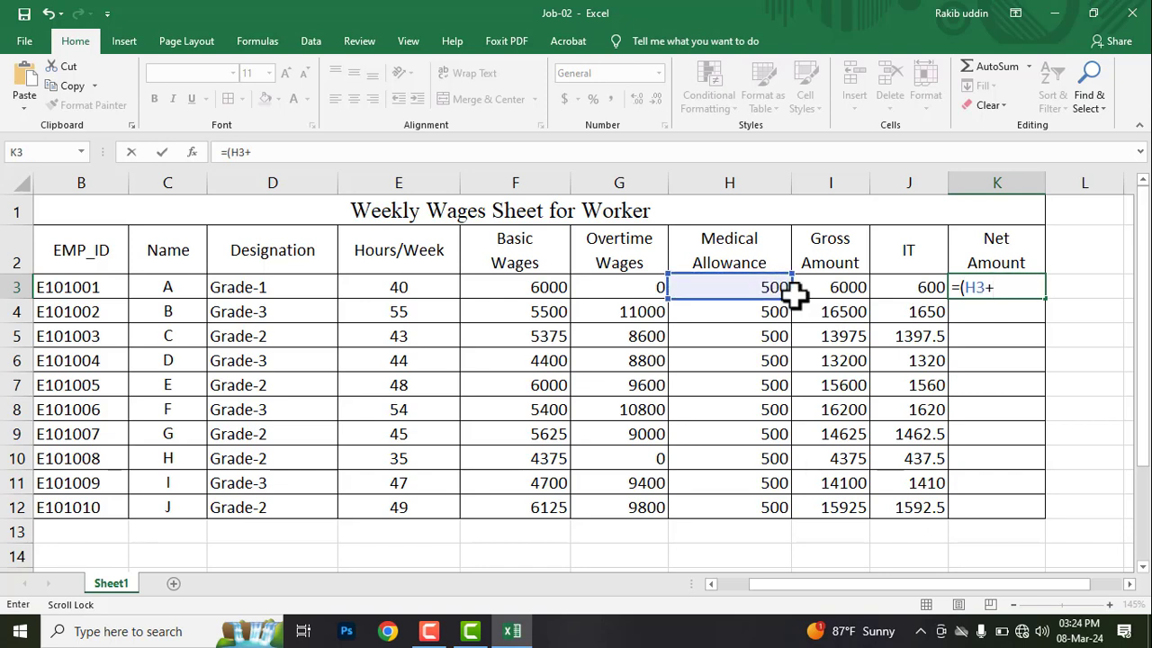
{"action": "left_click", "coordinate": [826, 287]}
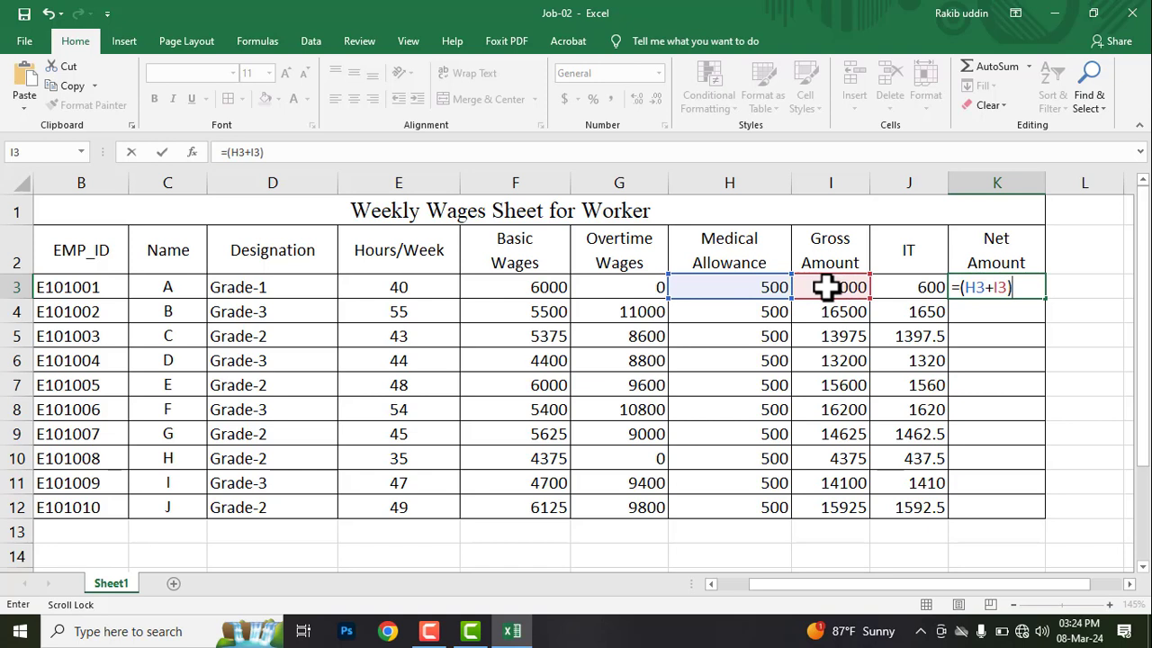
{"action": "left_click", "coordinate": [918, 287]}
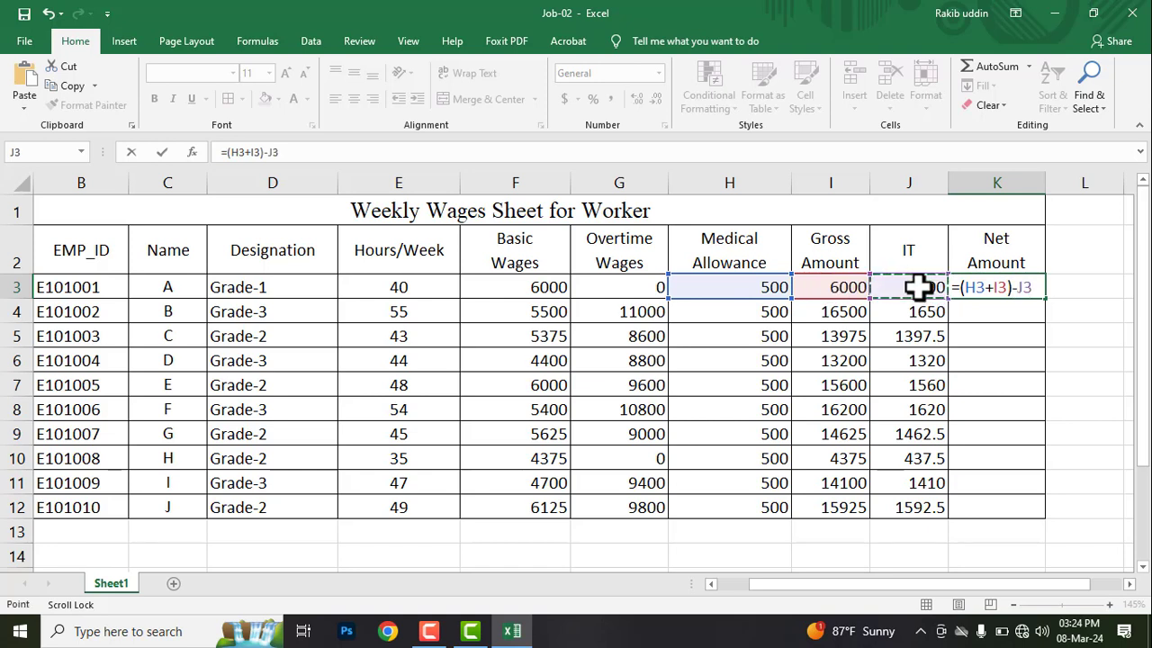
{"action": "key", "text": "Return"}
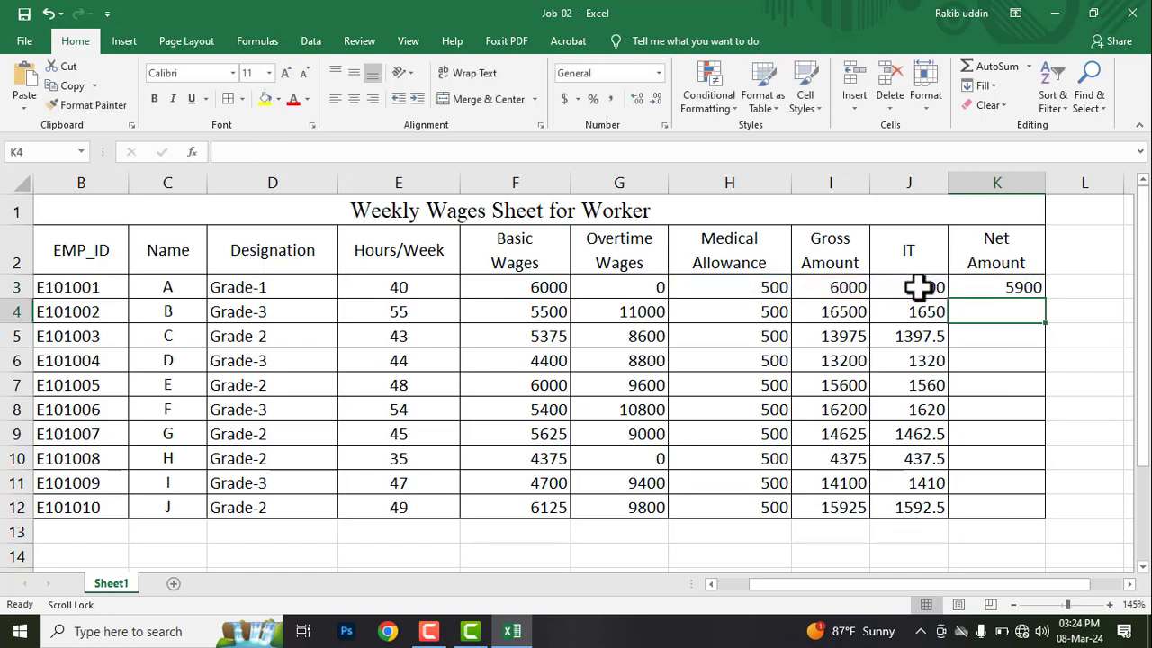
{"action": "left_click", "coordinate": [1020, 287]}
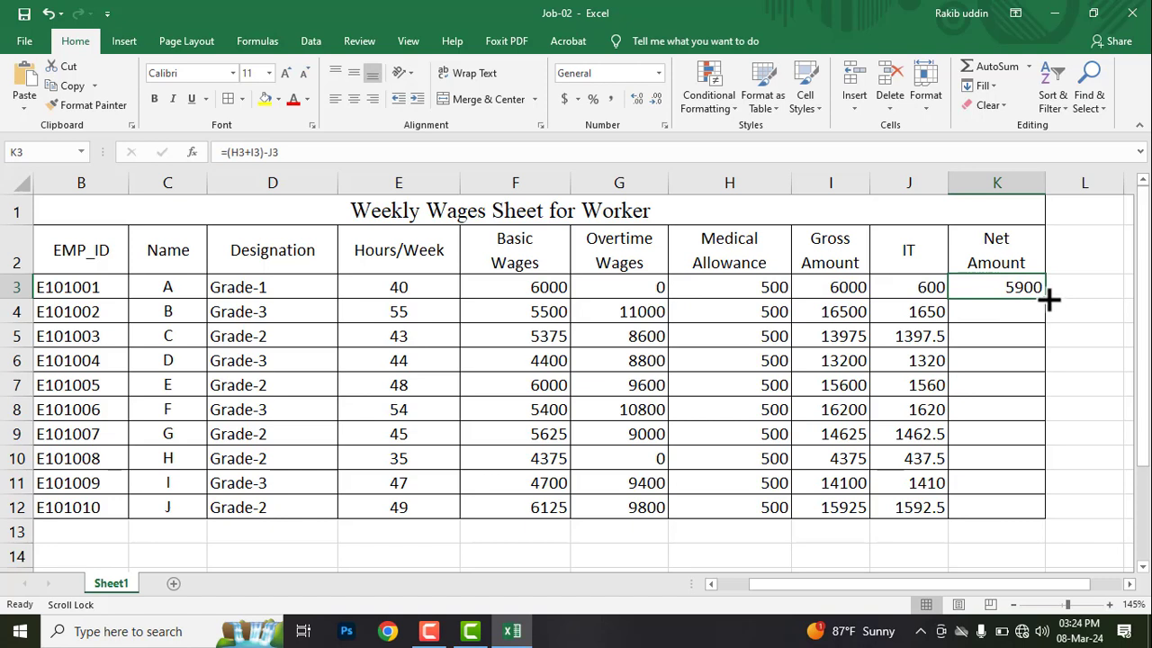
{"action": "left_click_drag", "start_coordinate": [1047, 295], "coordinate": [1041, 515]}
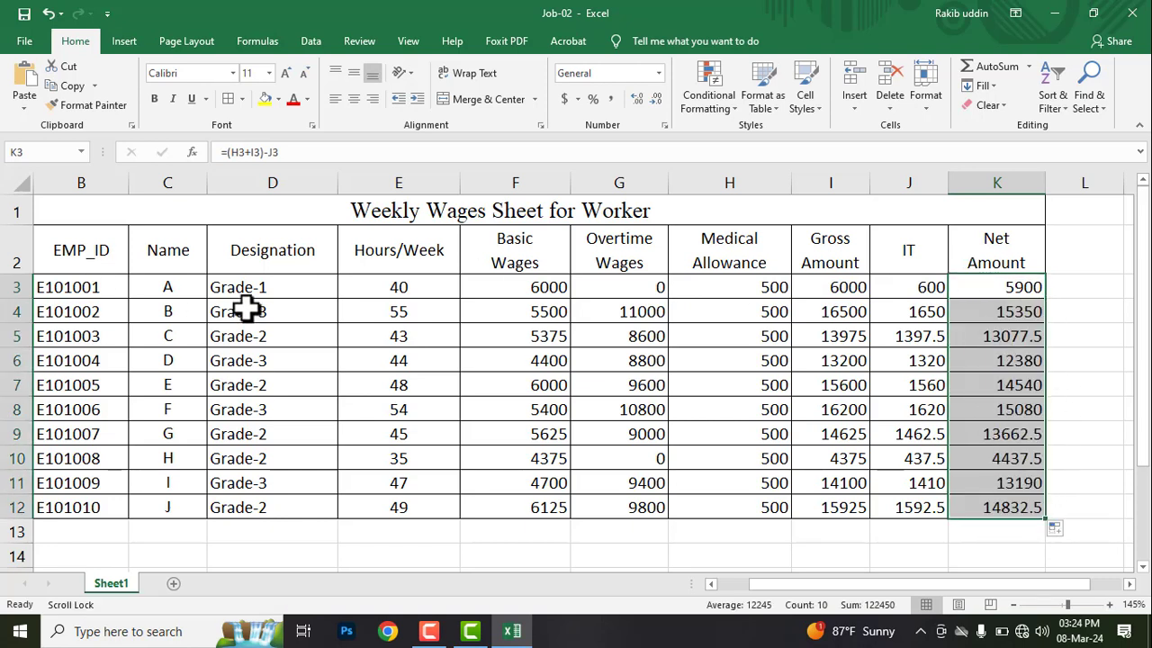
Clear the Net Amount selection and look over the employee IDs in B3 and B4.
{"action": "left_click_drag", "start_coordinate": [788, 585], "coordinate": [733, 590]}
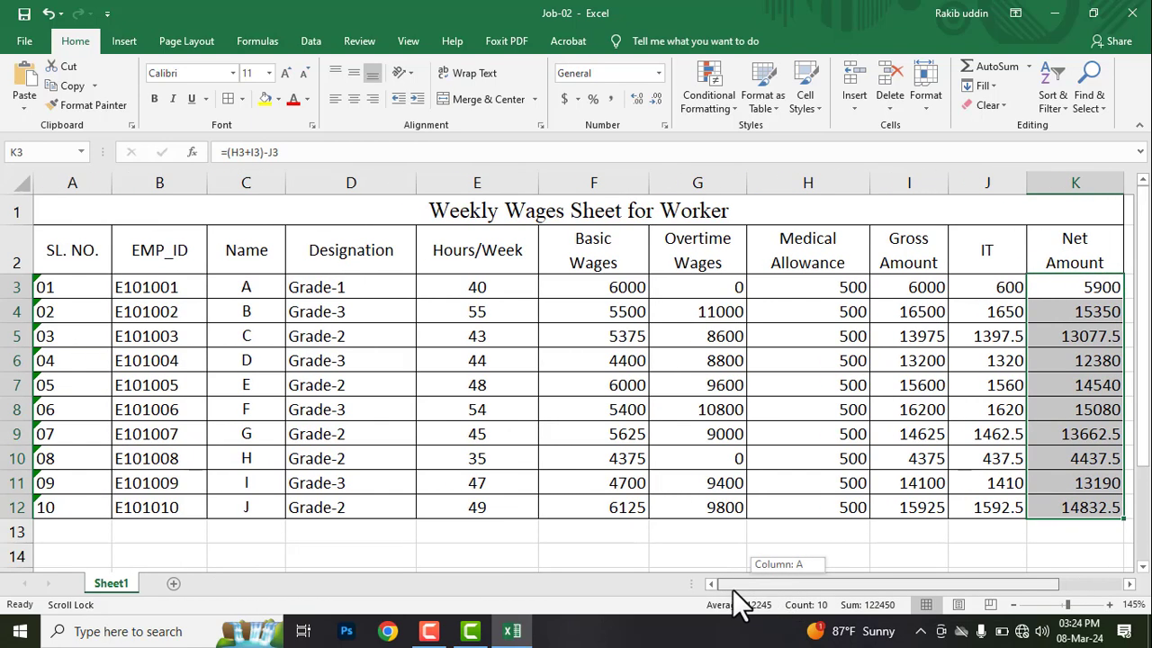
{"action": "left_click", "coordinate": [461, 540]}
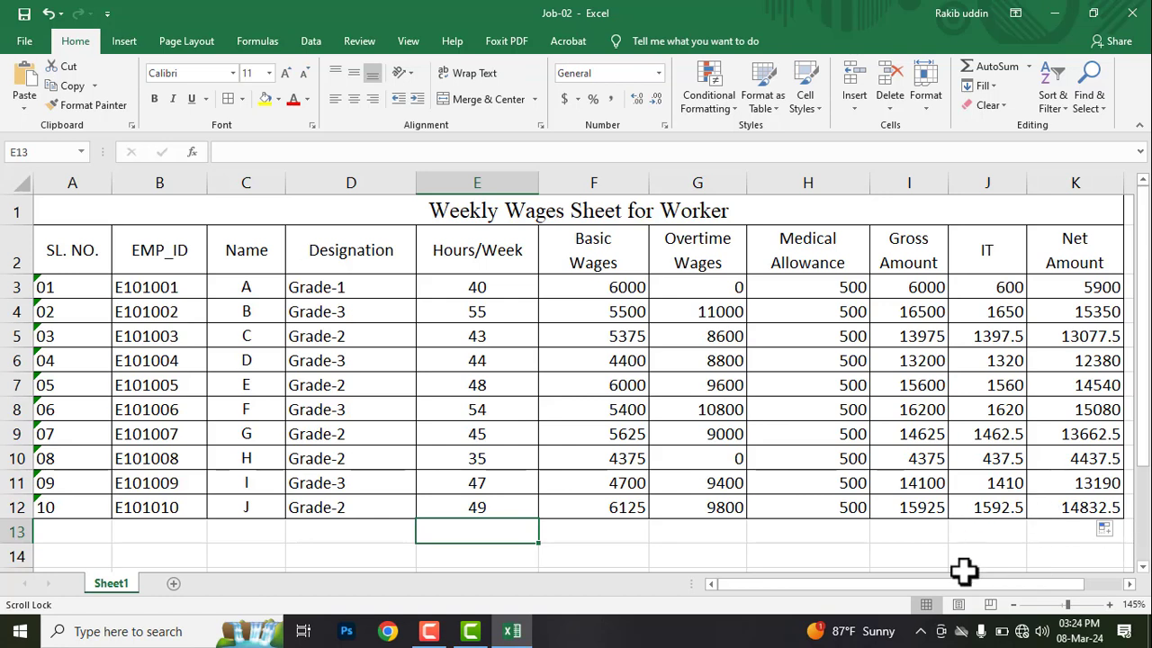
{"action": "left_click", "coordinate": [153, 288]}
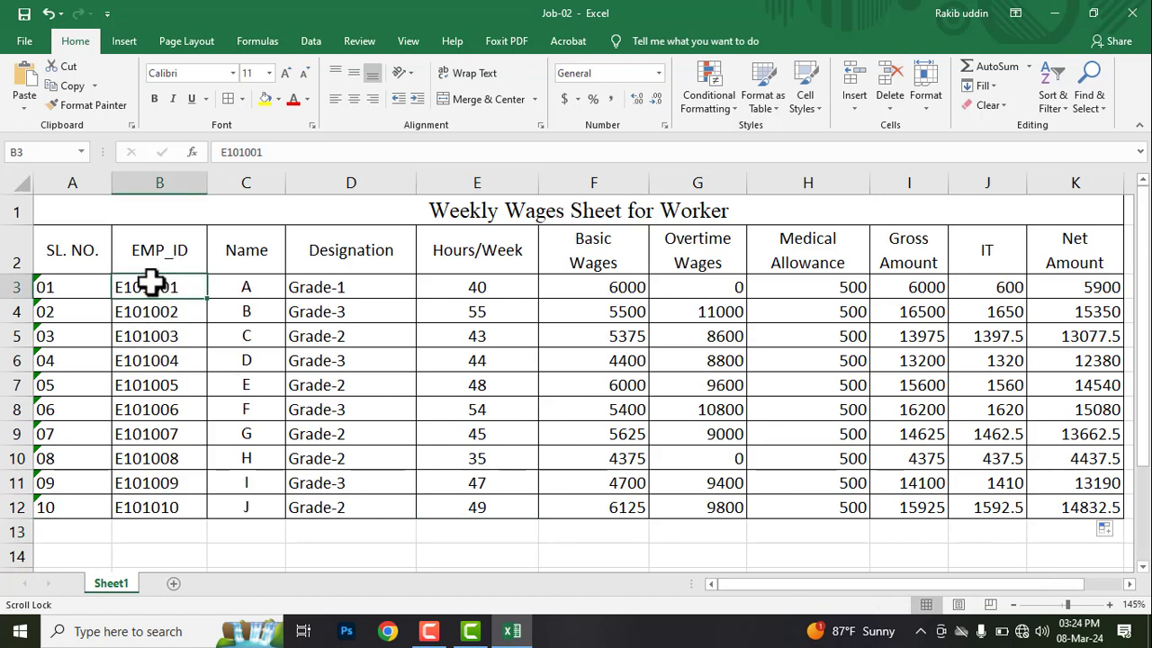
{"action": "left_click_drag", "start_coordinate": [150, 300], "coordinate": [154, 311]}
{"action": "left_click", "coordinate": [154, 288]}
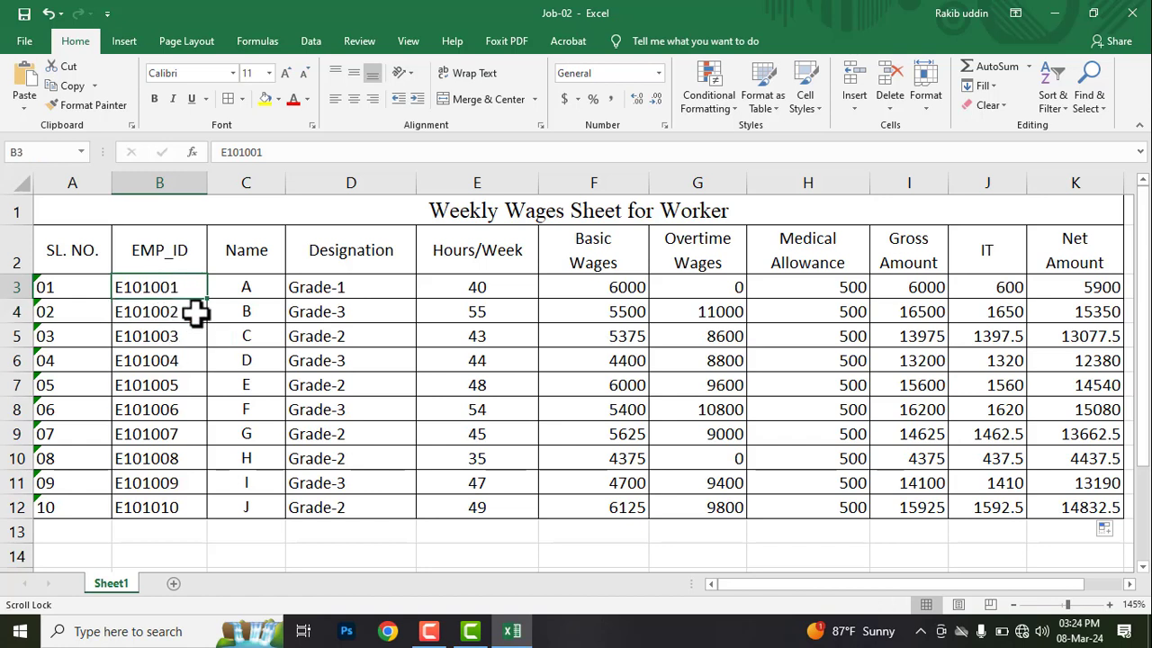
{"action": "left_click", "coordinate": [162, 313]}
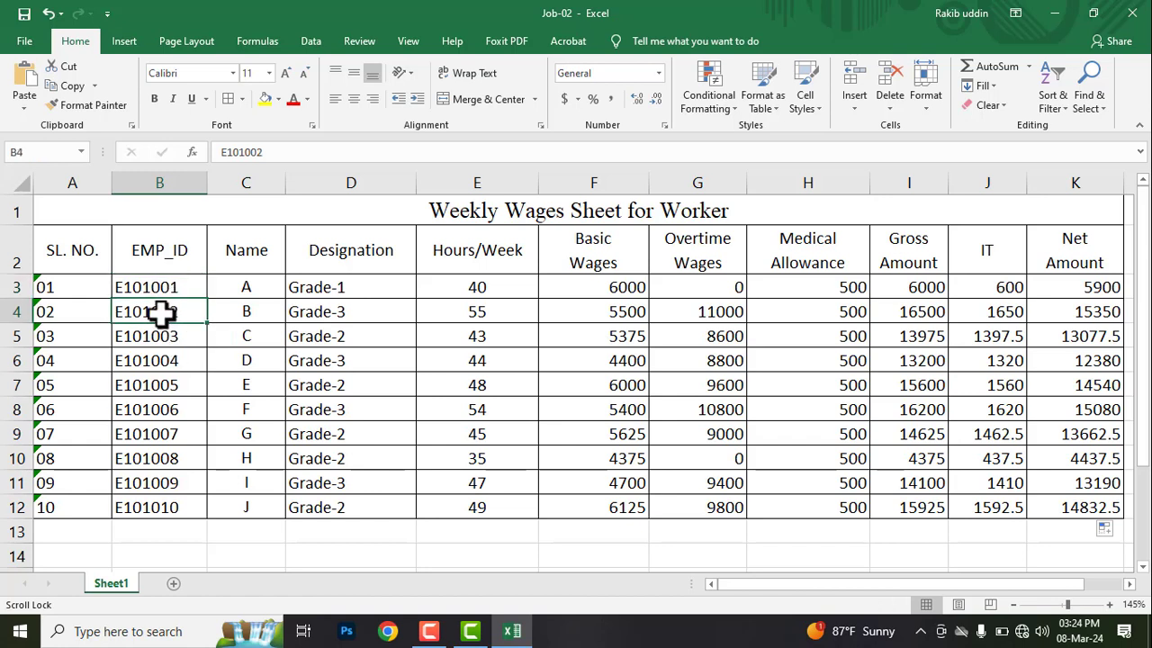
Change D3's designation to Grade-2 from its dropdown.
{"action": "left_click", "coordinate": [330, 288]}
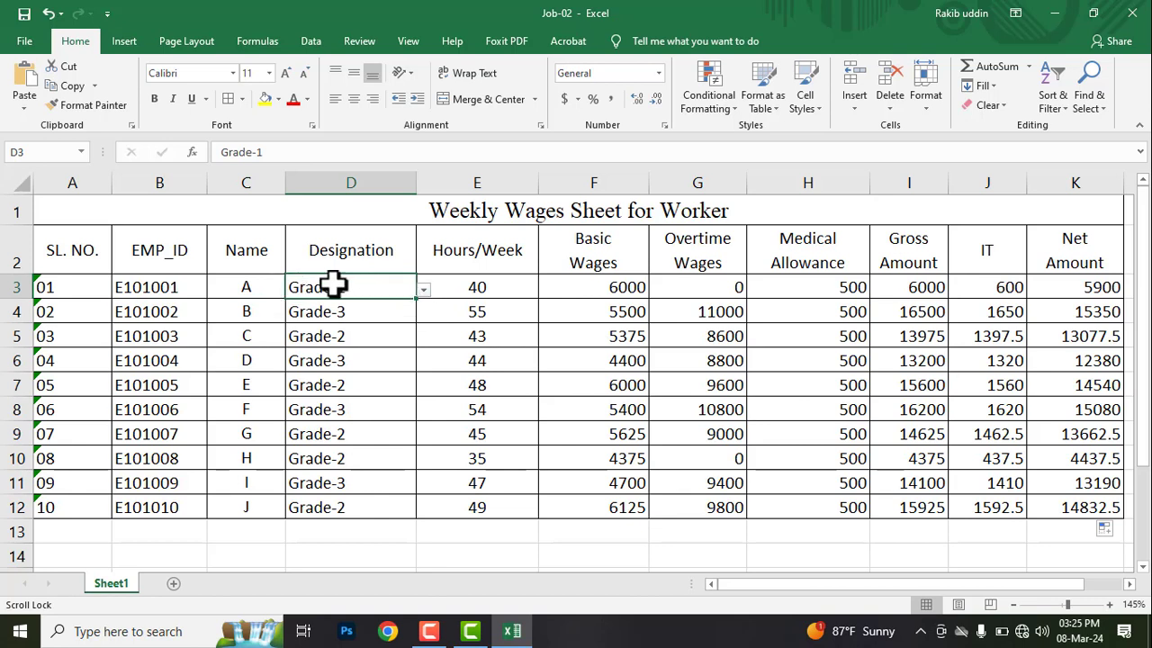
{"action": "left_click", "coordinate": [425, 292]}
{"action": "left_click", "coordinate": [297, 323]}
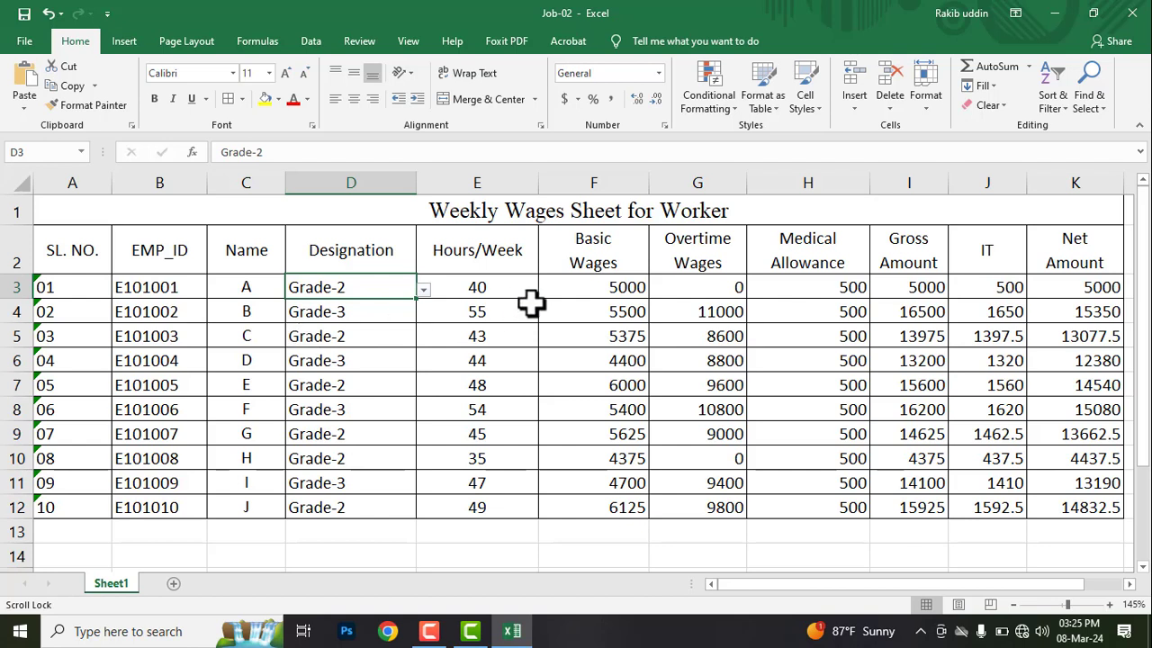
{"action": "left_click", "coordinate": [609, 286]}
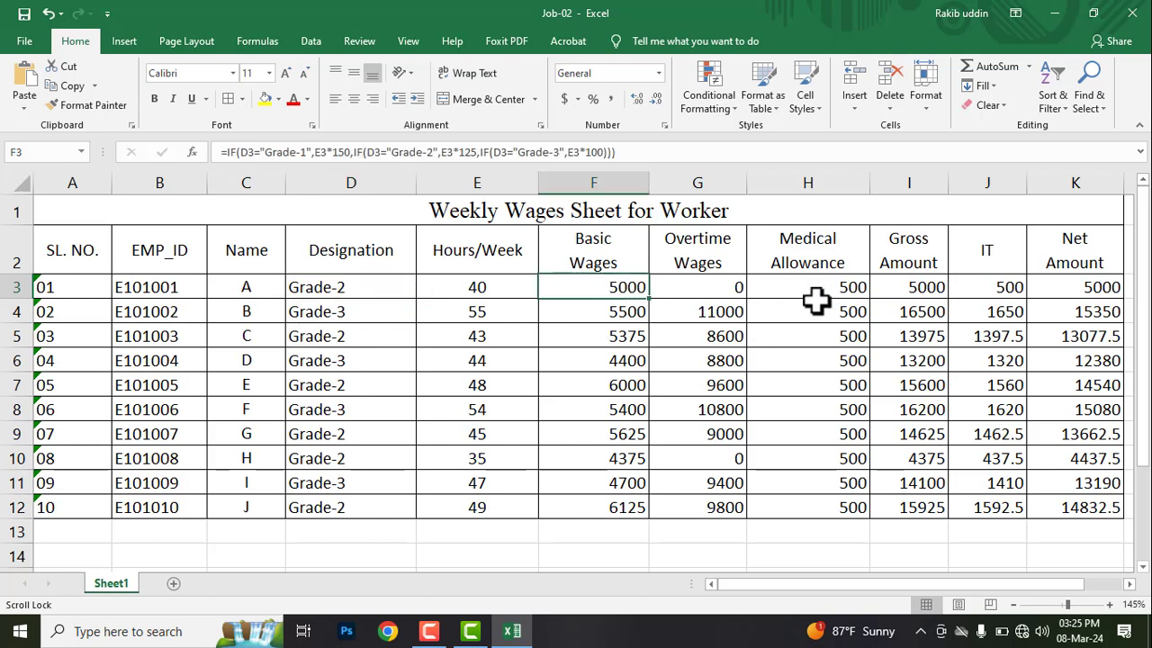
Change D6's designation to Grade-1 from its dropdown.
{"action": "left_click", "coordinate": [362, 313]}
{"action": "left_click", "coordinate": [351, 365]}
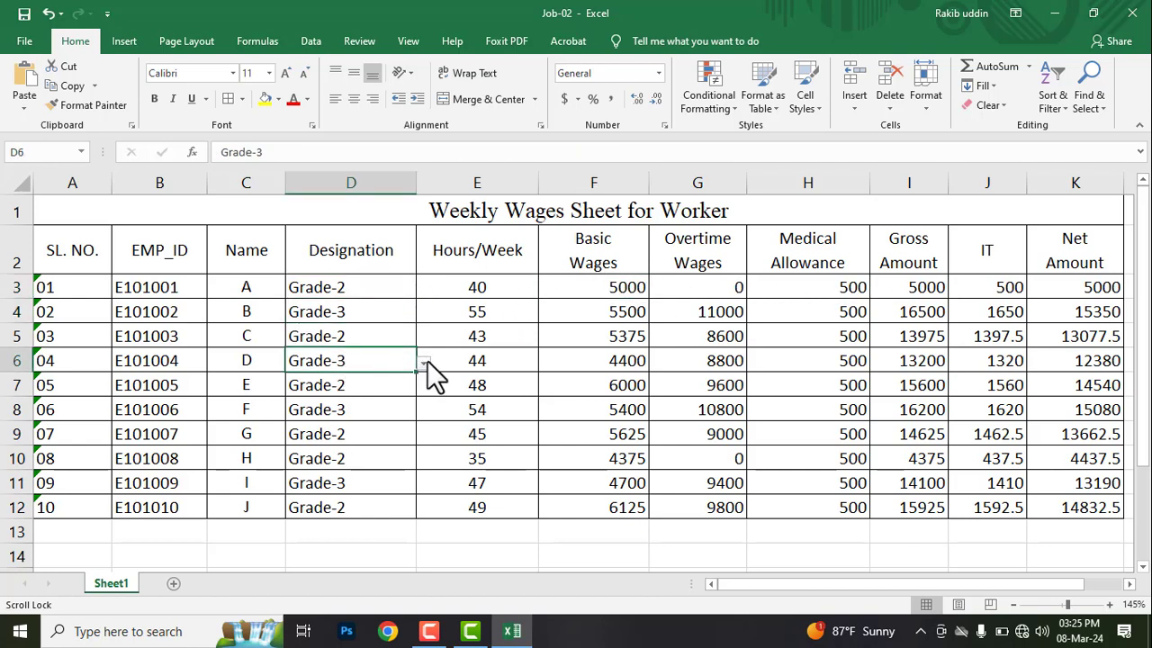
{"action": "left_click", "coordinate": [424, 363]}
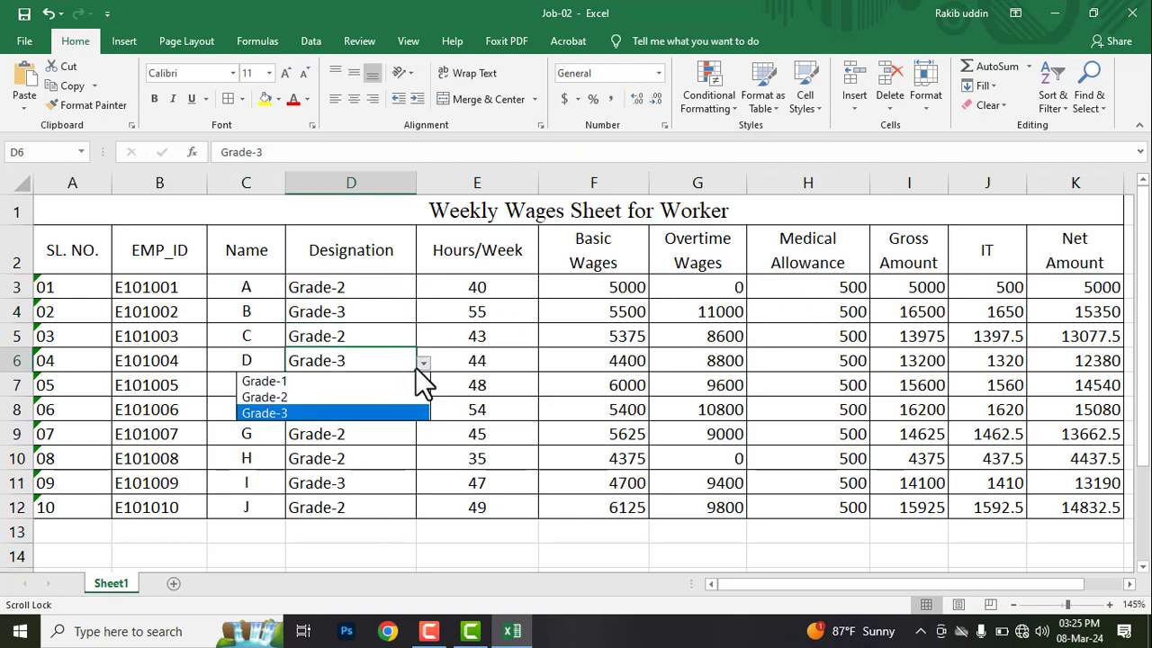
{"action": "left_click", "coordinate": [347, 385]}
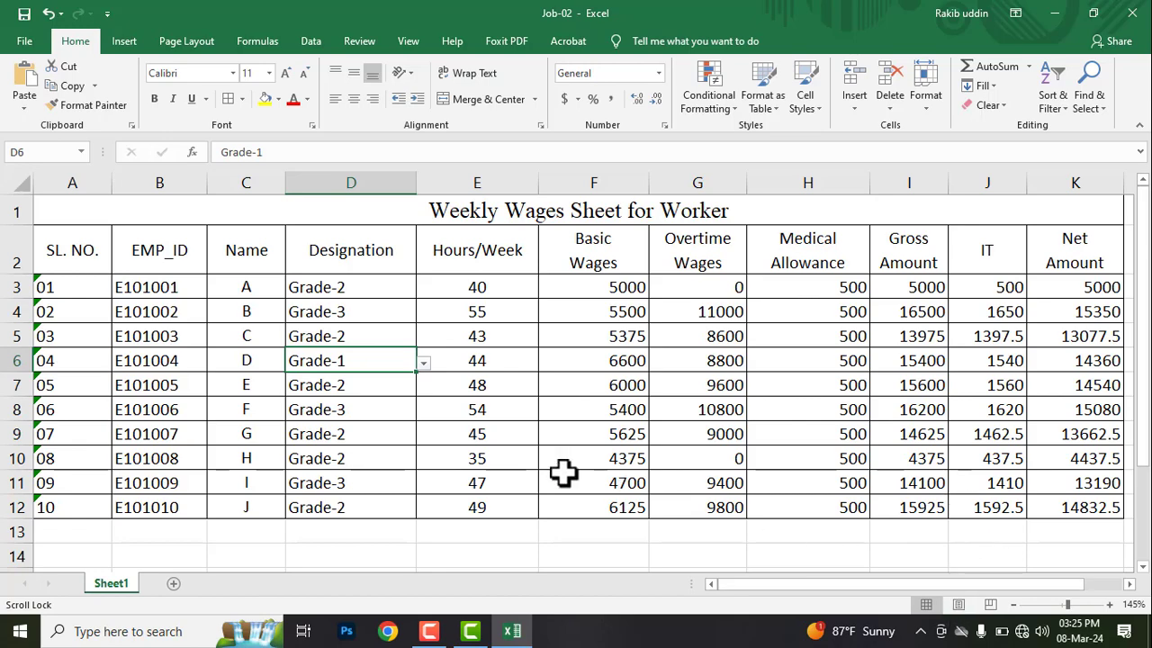
{"action": "key", "text": "alt+Tab"}
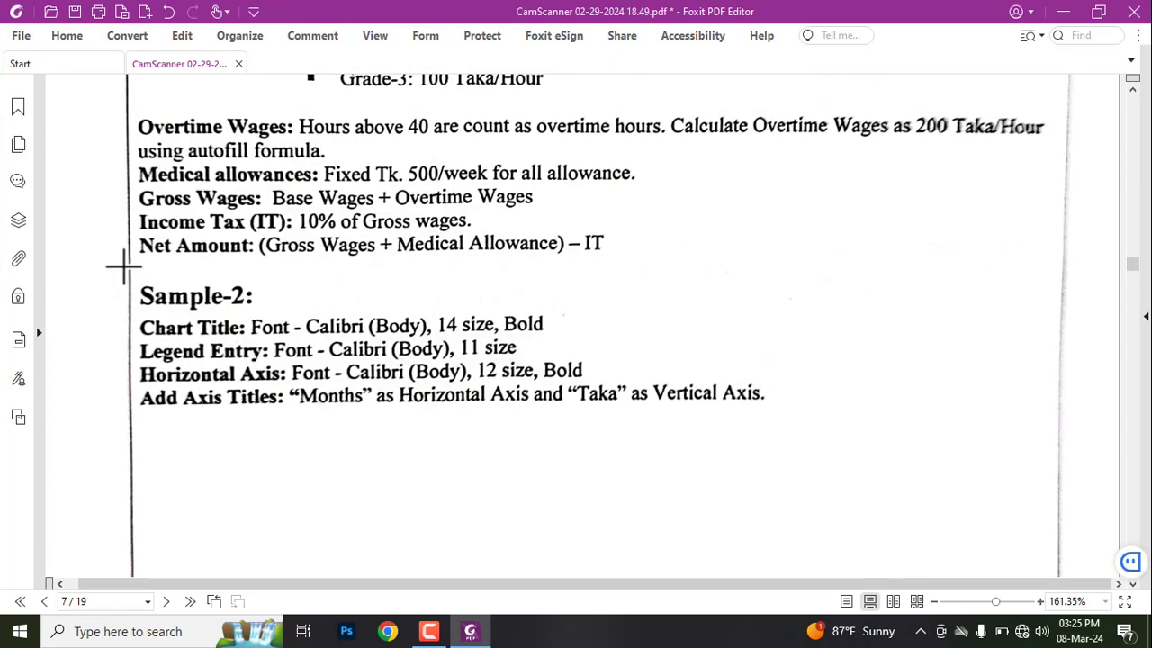
Draw red boxes around the Sample – 2 (Chart) heading and the Chart for Book Sale table.
{"action": "left_click_drag", "start_coordinate": [124, 268], "coordinate": [280, 314]}
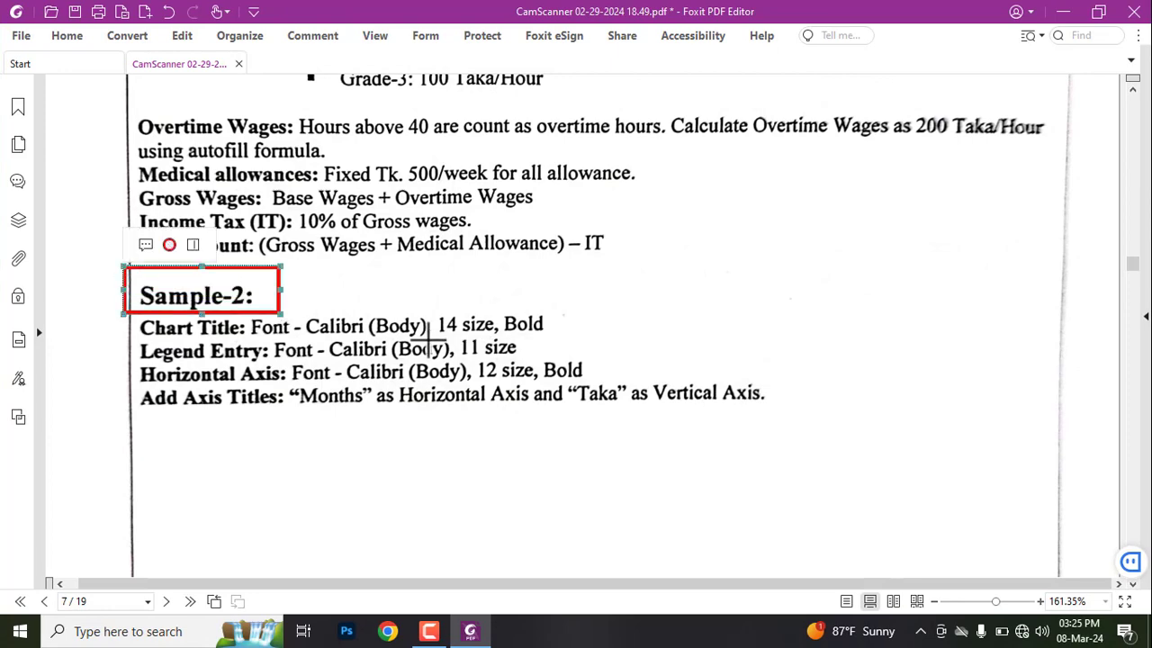
{"action": "key", "text": "Delete"}
{"action": "scroll", "coordinate": [374, 369], "scroll_direction": "down", "scroll_amount": 10}
{"action": "scroll", "coordinate": [379, 380], "scroll_direction": "down", "scroll_amount": 3}
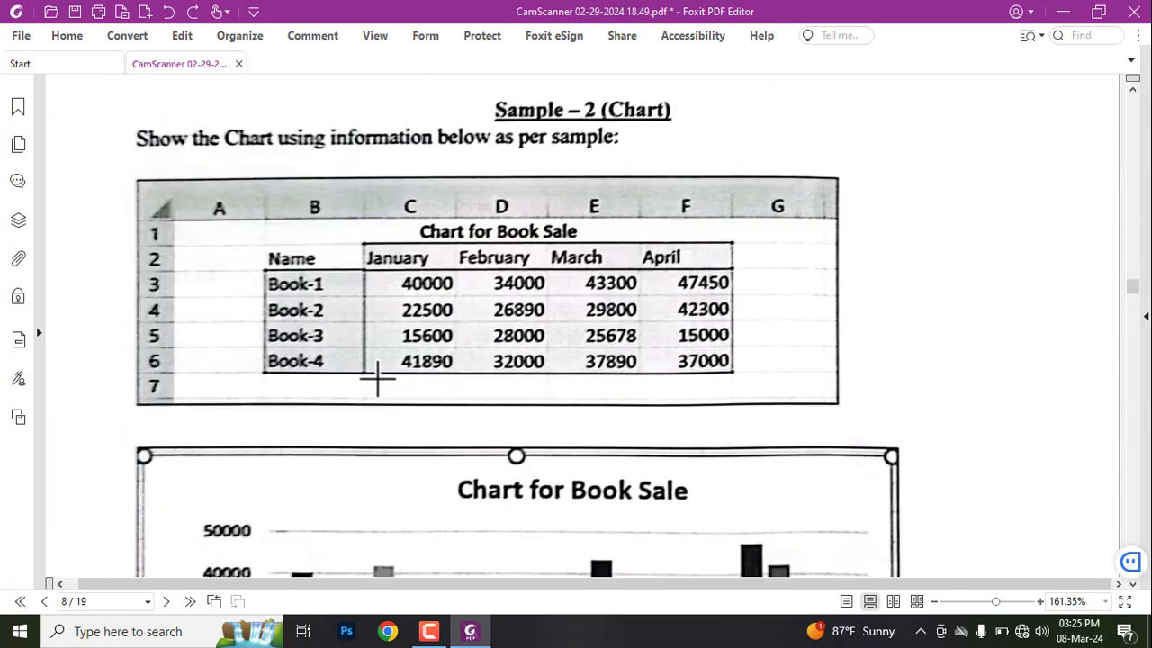
{"action": "scroll", "coordinate": [536, 227], "scroll_direction": "up", "scroll_amount": 1}
{"action": "mouse_move", "coordinate": [430, 115]}
{"action": "left_mouse_down"}
{"action": "mouse_move", "coordinate": [689, 189]}
{"action": "mouse_move", "coordinate": [685, 176]}
{"action": "left_mouse_up"}
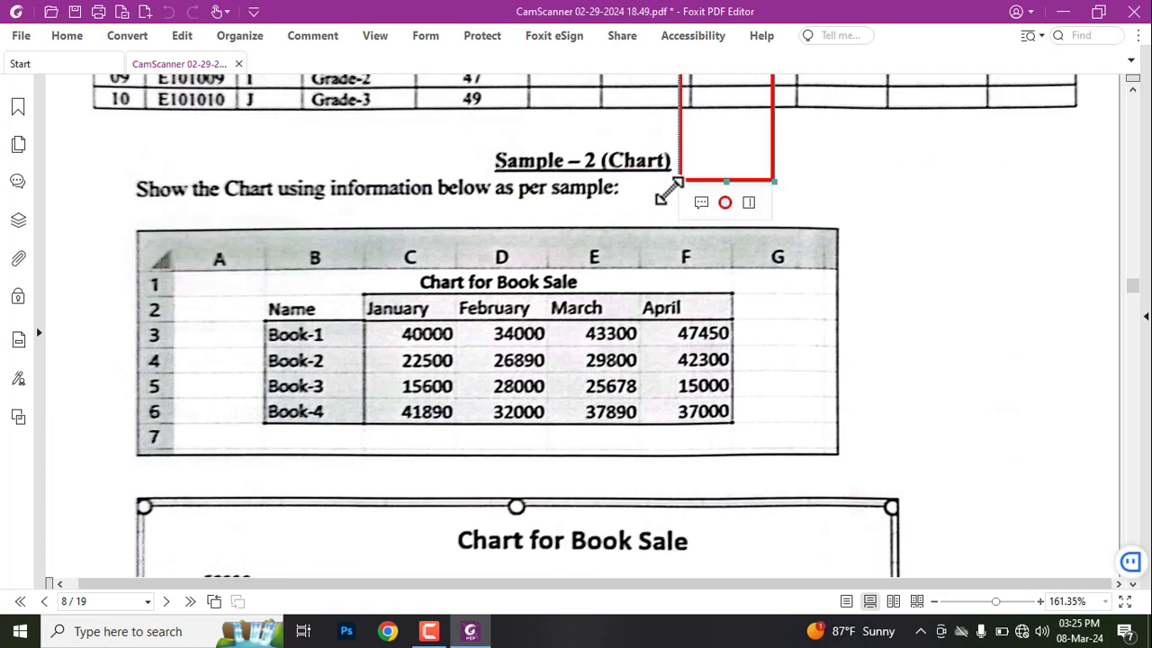
{"action": "key", "text": "Delete"}
{"action": "mouse_move", "coordinate": [98, 136]}
{"action": "left_mouse_down"}
{"action": "mouse_move", "coordinate": [281, 193]}
{"action": "mouse_move", "coordinate": [835, 219]}
{"action": "left_mouse_up"}
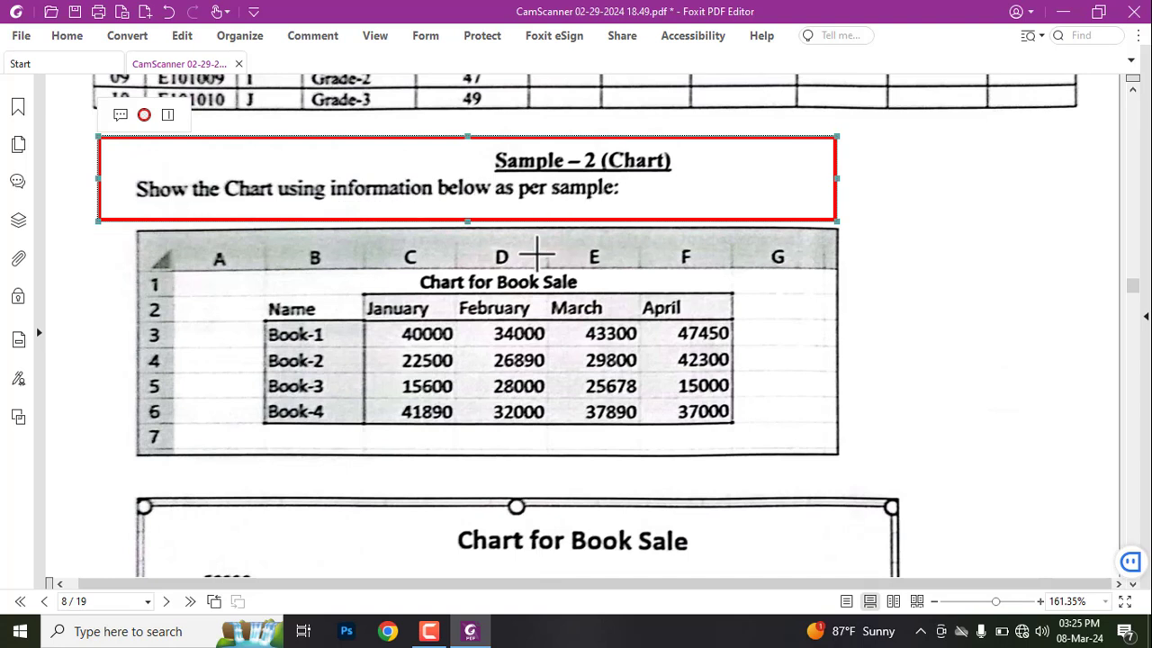
{"action": "key", "text": "Delete"}
{"action": "left_click_drag", "start_coordinate": [250, 270], "coordinate": [768, 443]}
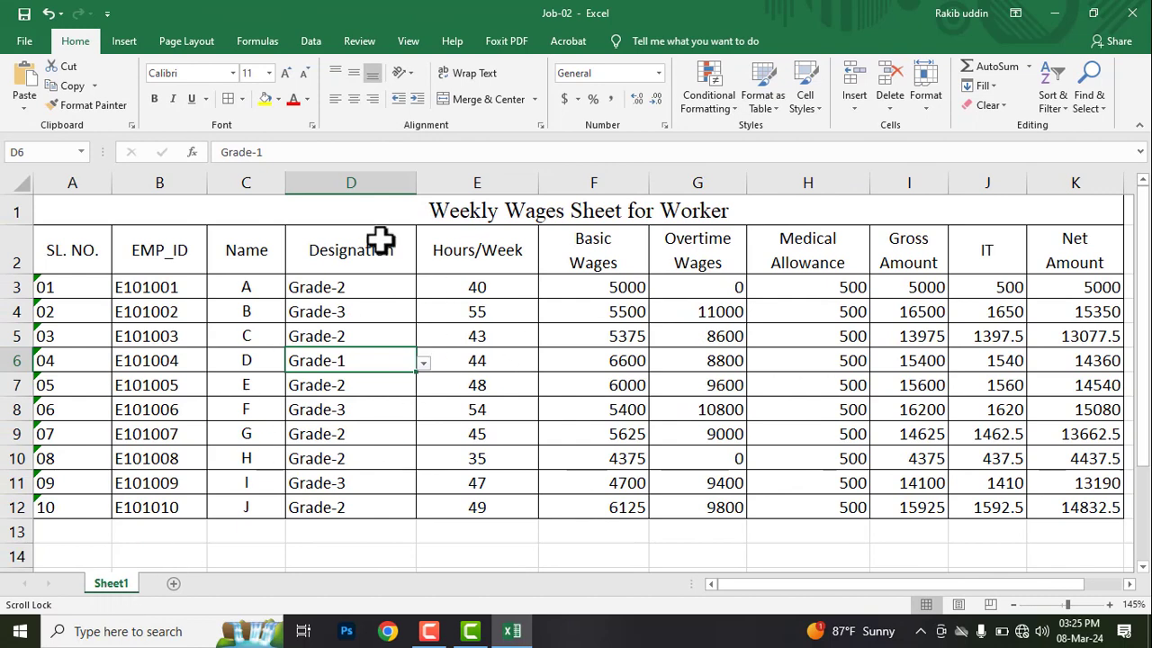
Add Sheet2 and list Name, then Book-1 through Book-4, down A2:A6.
{"action": "left_click", "coordinate": [174, 583]}
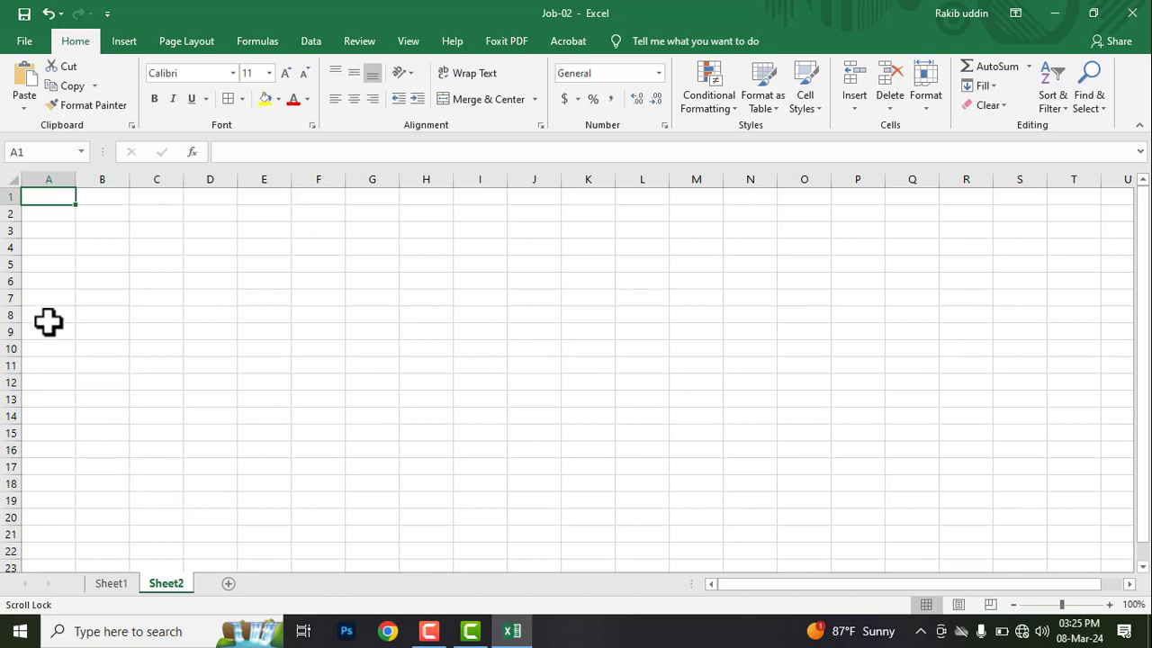
{"action": "left_click", "coordinate": [41, 216]}
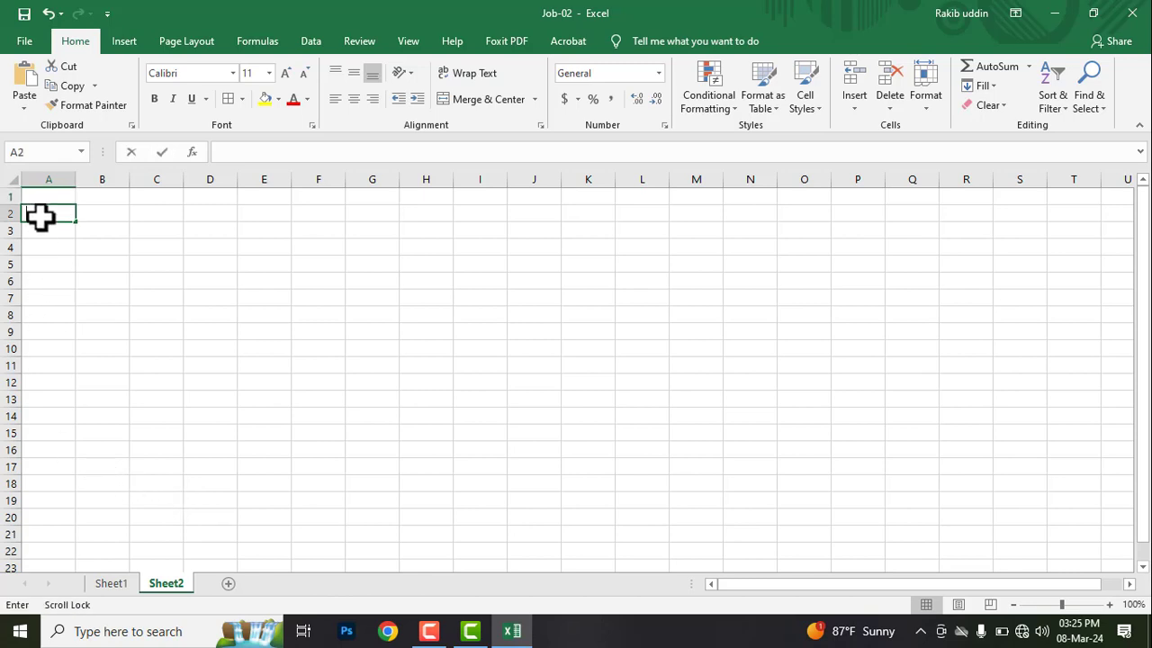
{"action": "type", "text": "Name"}
{"action": "key", "text": "Return"}
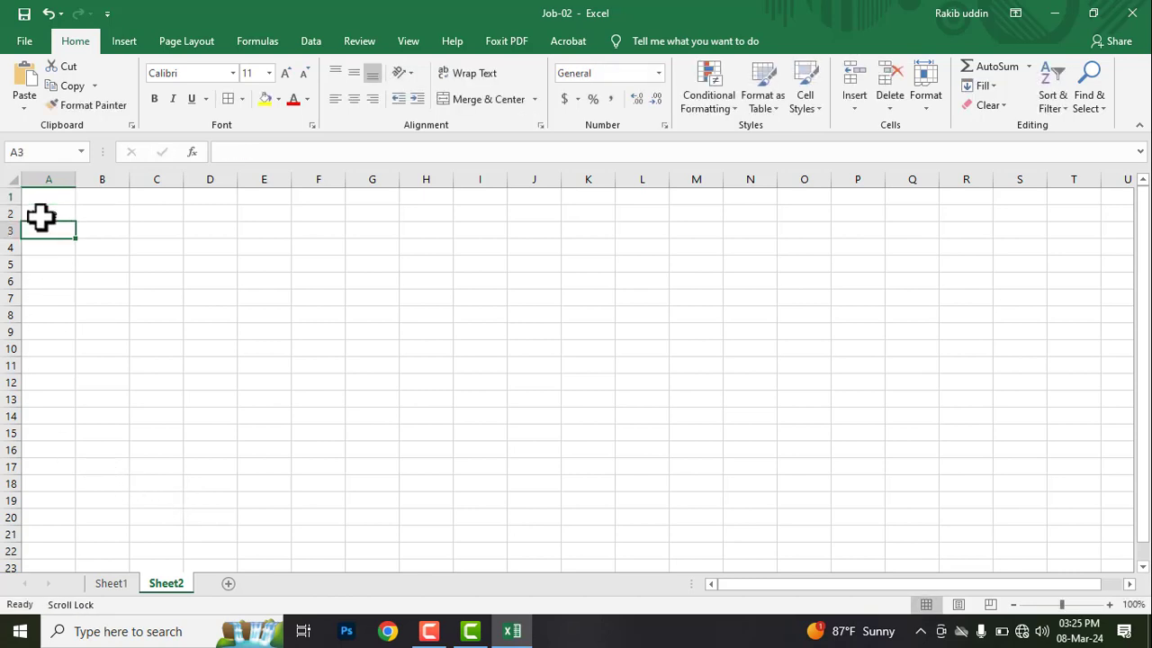
{"action": "type", "text": "Book-1"}
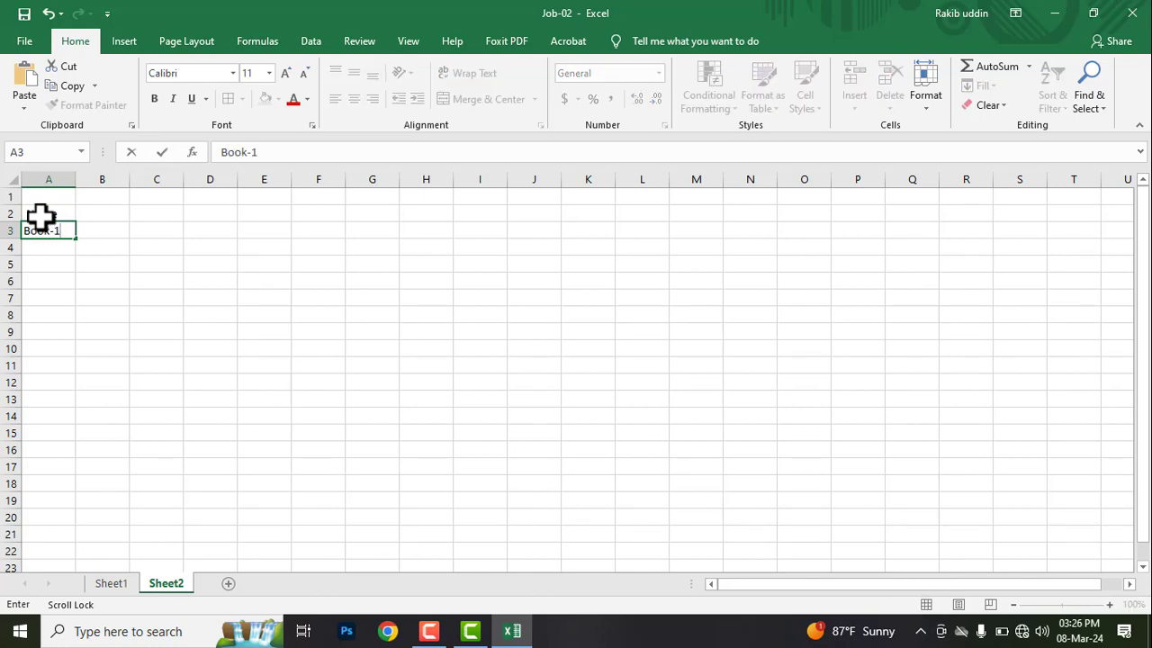
{"action": "key", "text": "Return"}
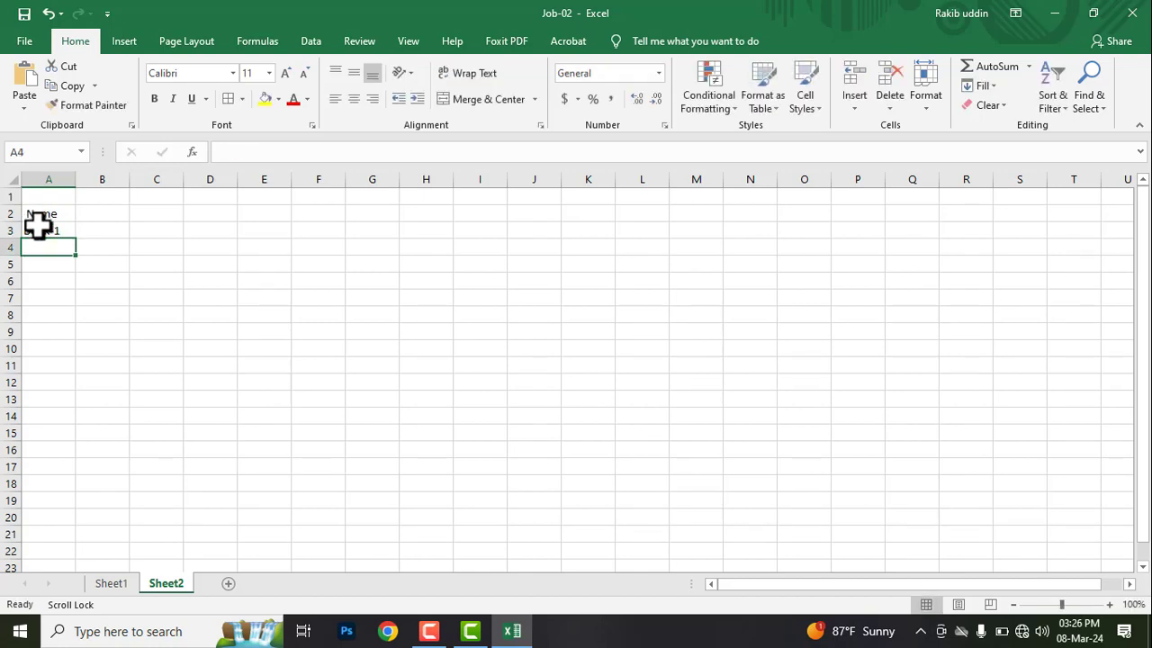
{"action": "left_click", "coordinate": [54, 231]}
{"action": "left_click_drag", "start_coordinate": [79, 242], "coordinate": [72, 301]}
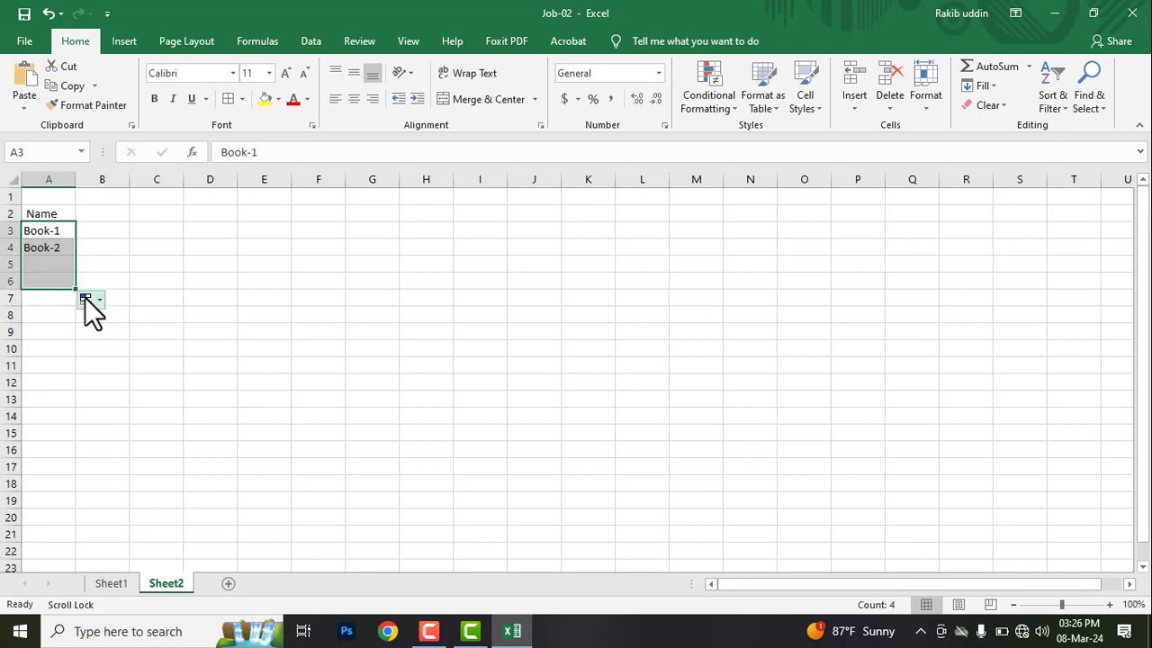
Enter January in B2, fill across to April in E2, and select B3:E6.
{"action": "left_click", "coordinate": [90, 211]}
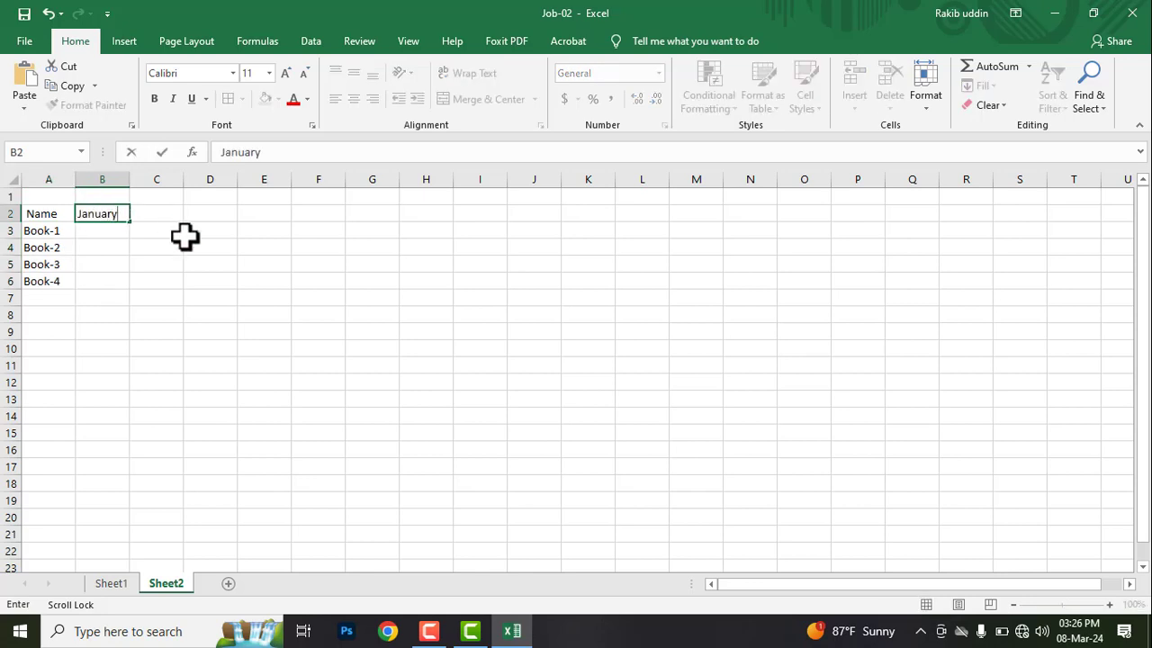
{"action": "left_click", "coordinate": [167, 264]}
{"action": "left_click", "coordinate": [94, 213]}
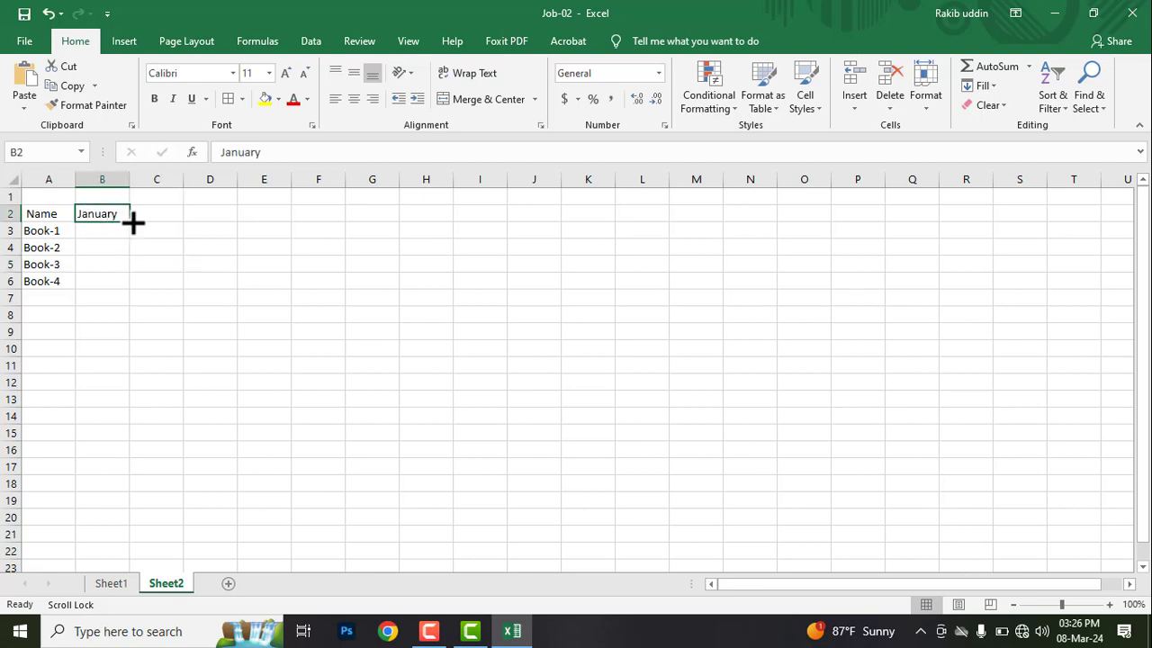
{"action": "left_click_drag", "start_coordinate": [133, 223], "coordinate": [290, 217]}
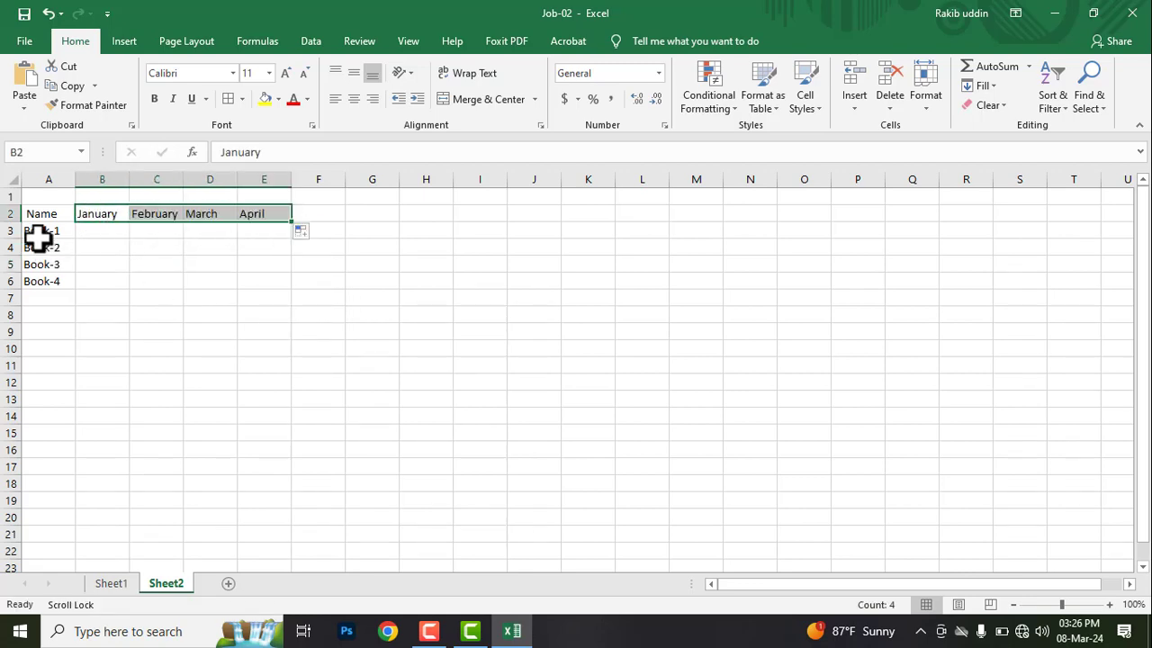
{"action": "left_click", "coordinate": [89, 226]}
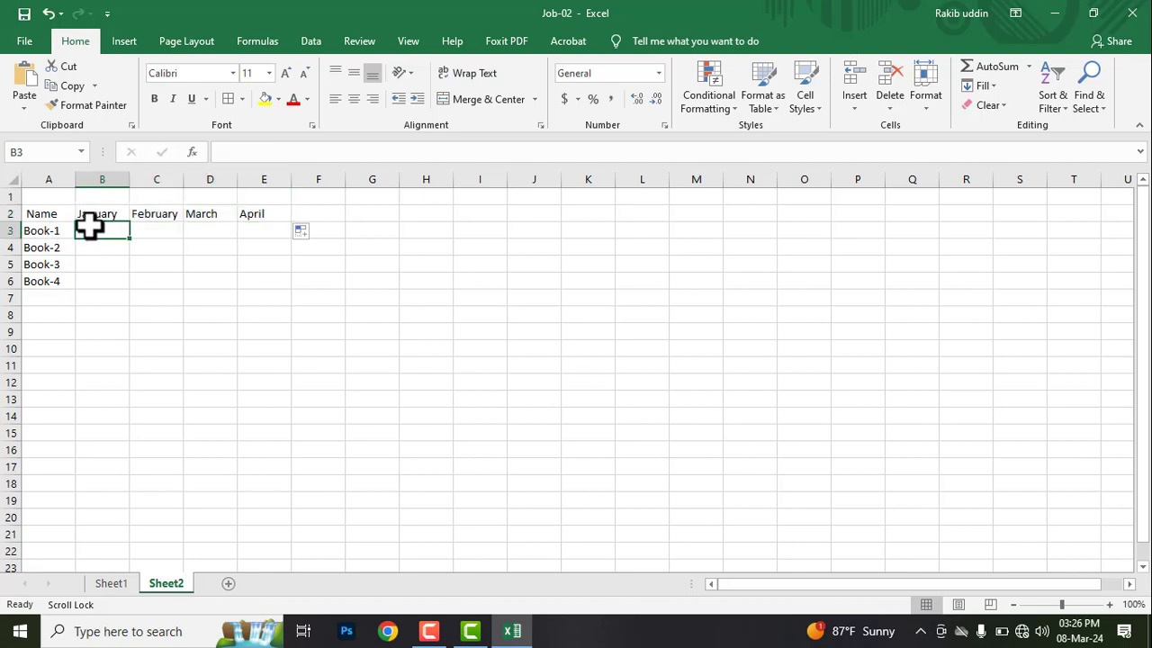
{"action": "left_click_drag", "start_coordinate": [89, 226], "coordinate": [273, 284]}
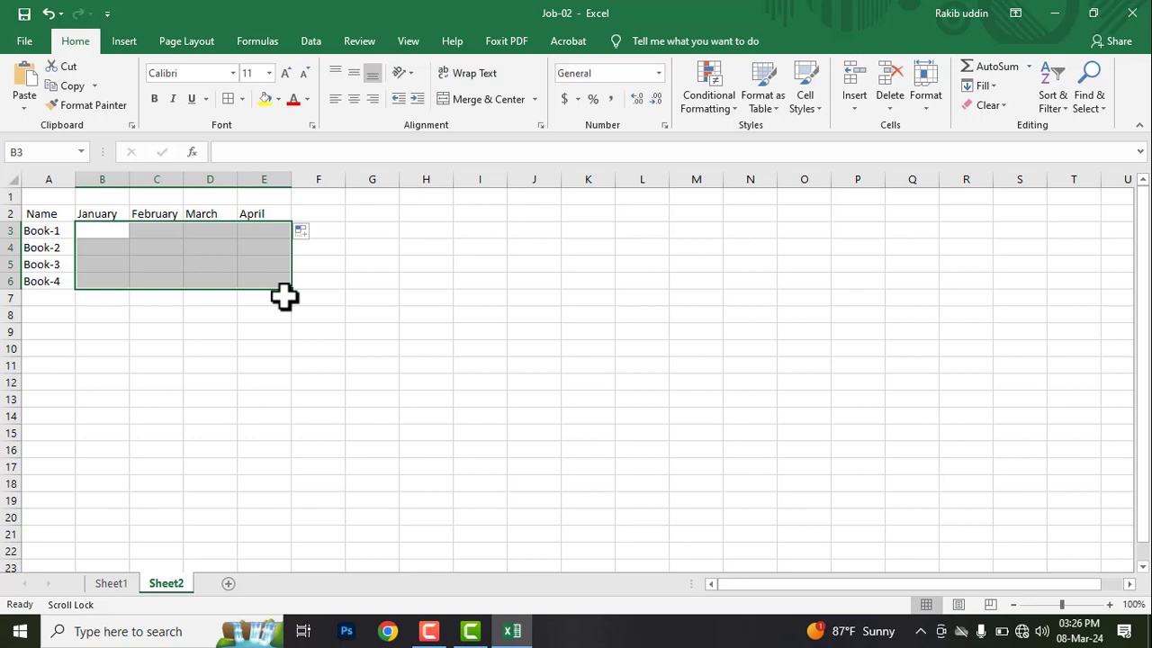
Enter January sales for the four books: 40000, 22500, 15600 and 41890.
{"action": "type", "text": "40000"}
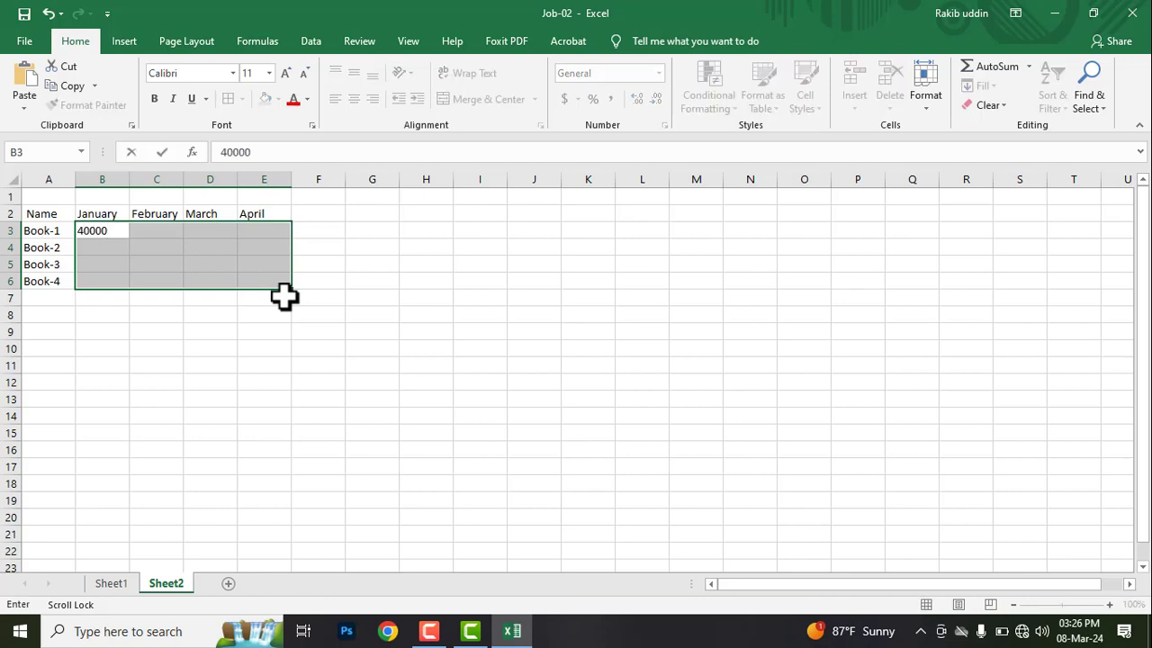
{"action": "key", "text": "Return"}
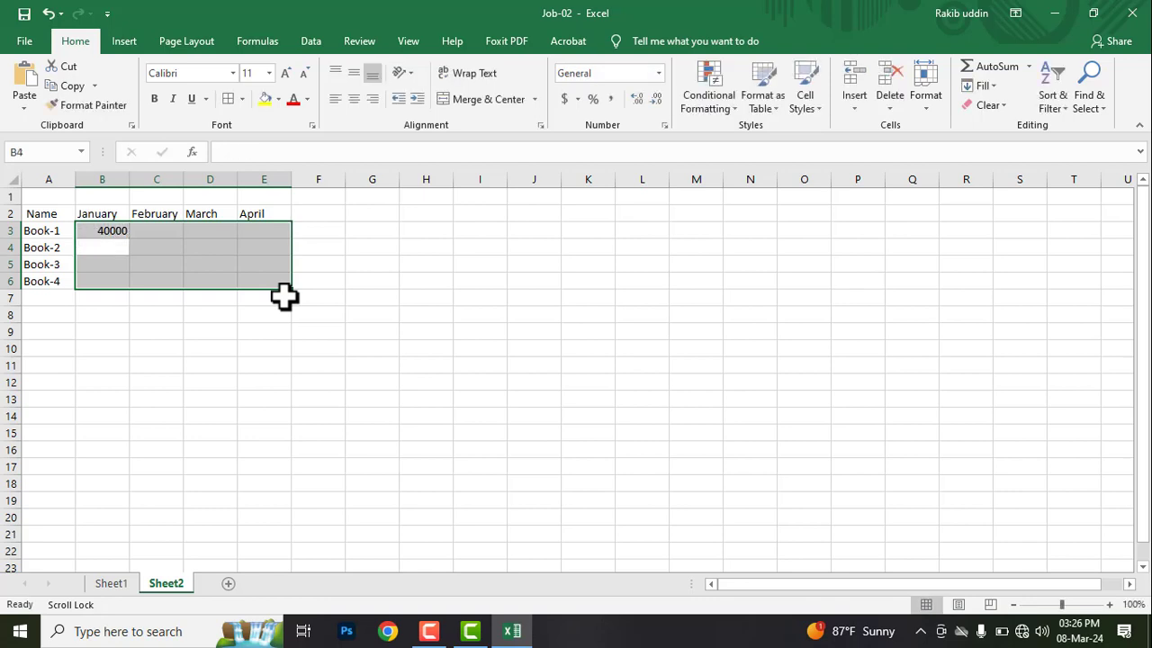
{"action": "type", "text": "22500"}
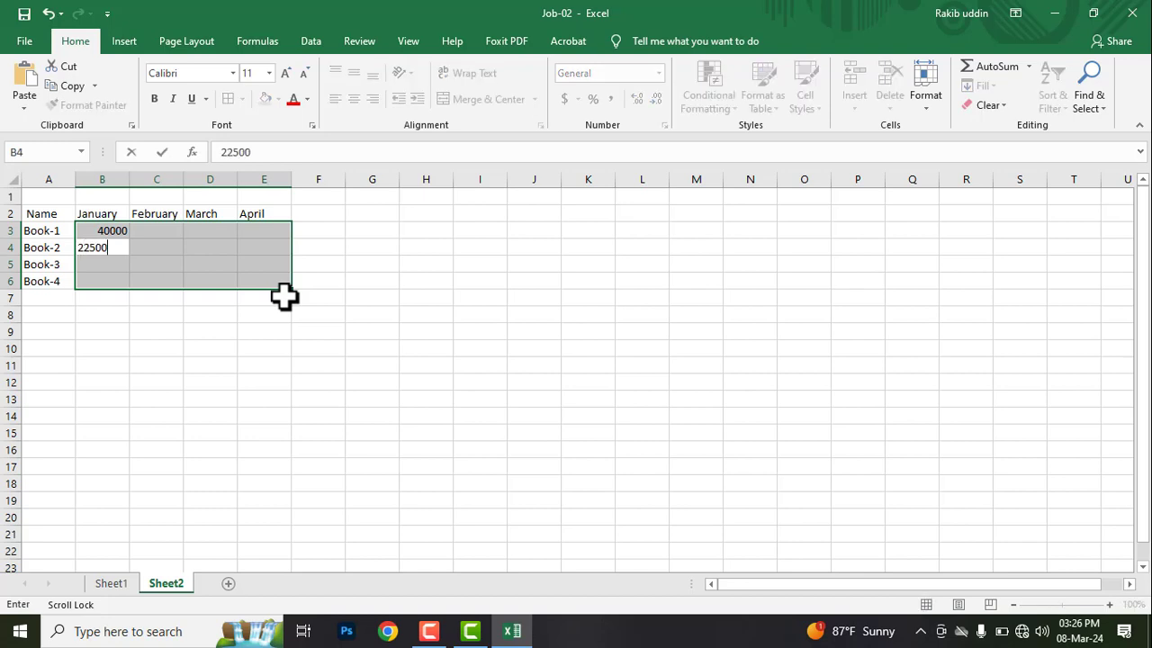
{"action": "key", "text": "Return"}
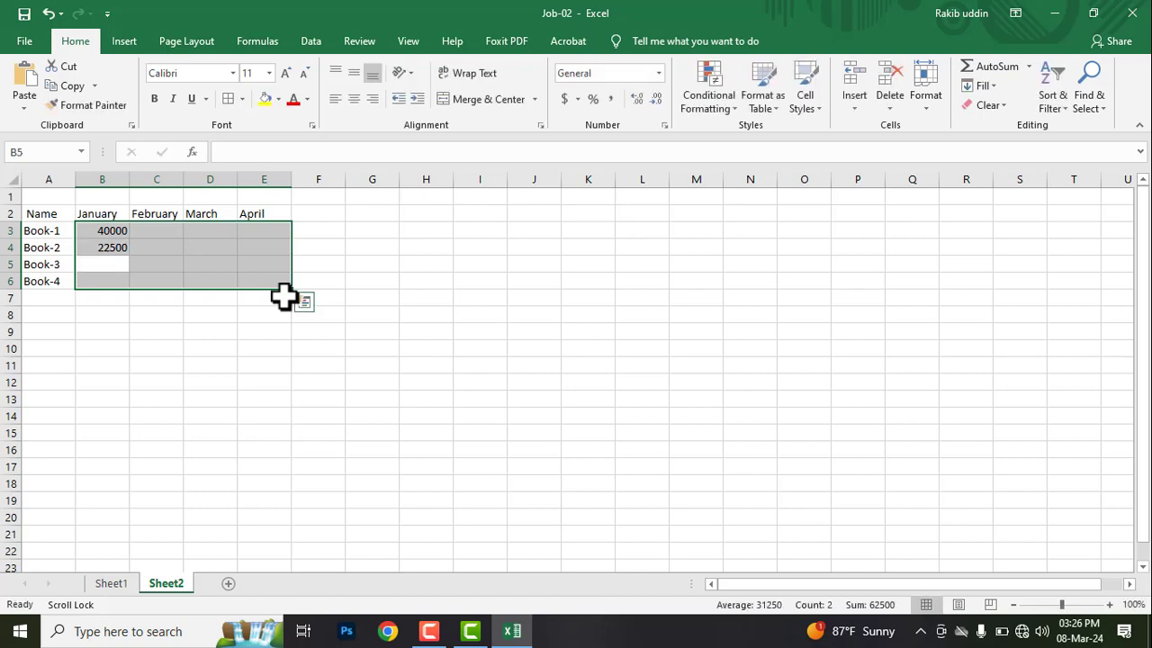
{"action": "type", "text": "15600"}
{"action": "key", "text": "Return"}
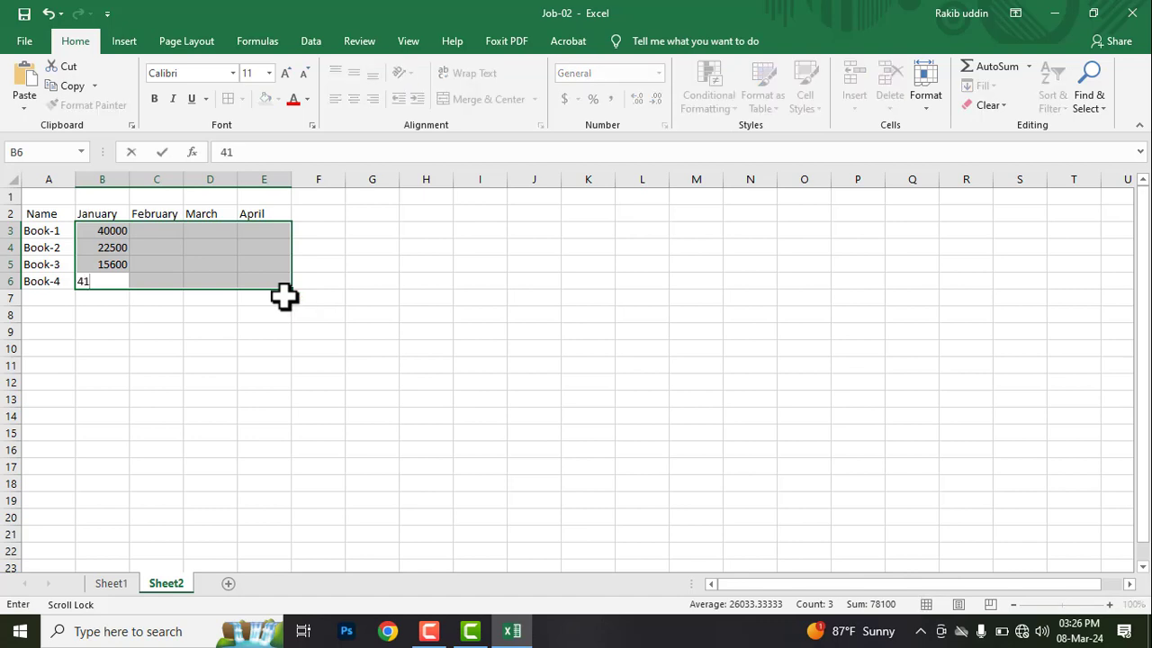
{"action": "key", "text": "Return"}
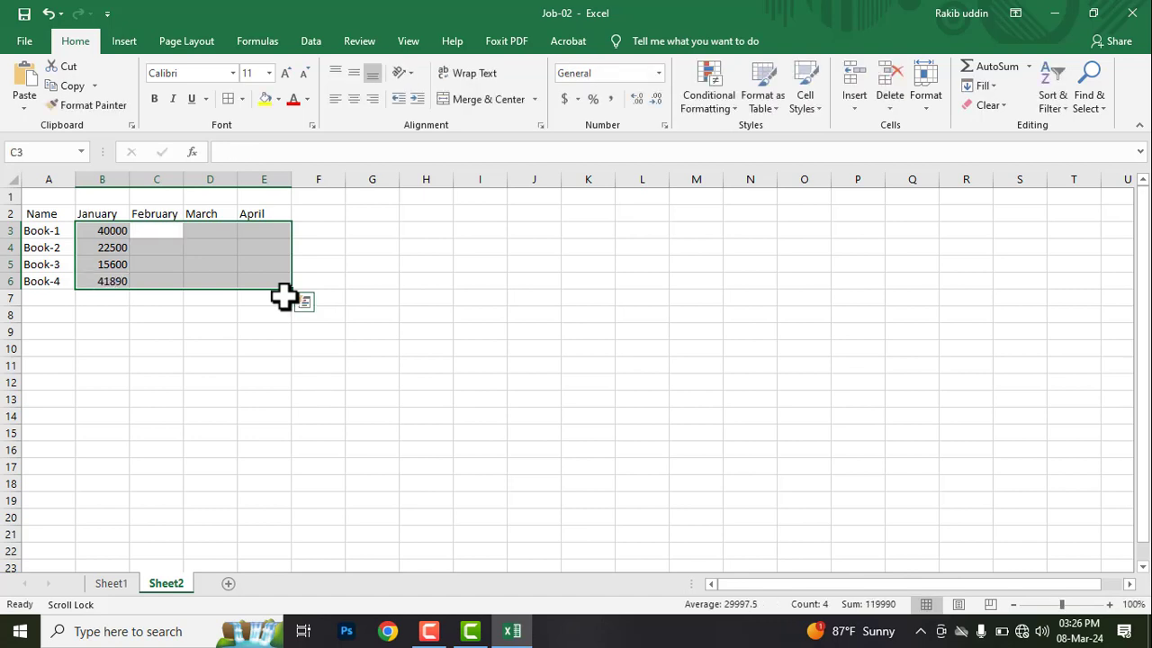
Enter February sales in C3:C6, correcting Book-1's figure, with Book-4 at 32000.
{"action": "type", "text": "3400"}
{"action": "key", "text": "Return"}
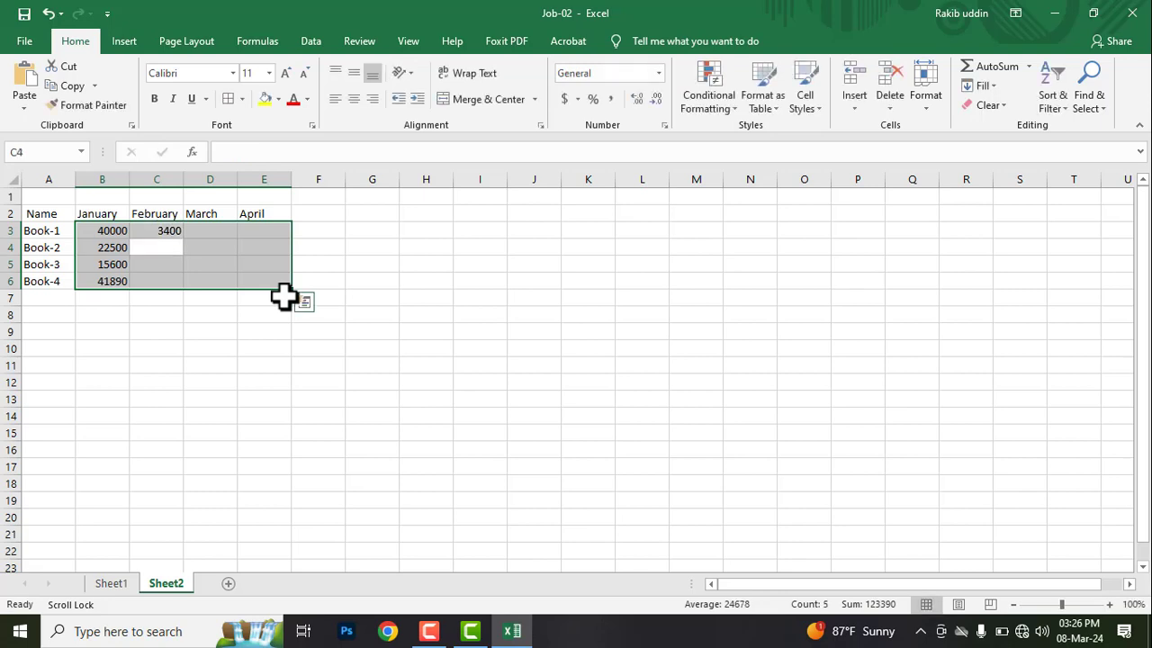
{"action": "double_click", "coordinate": [177, 233]}
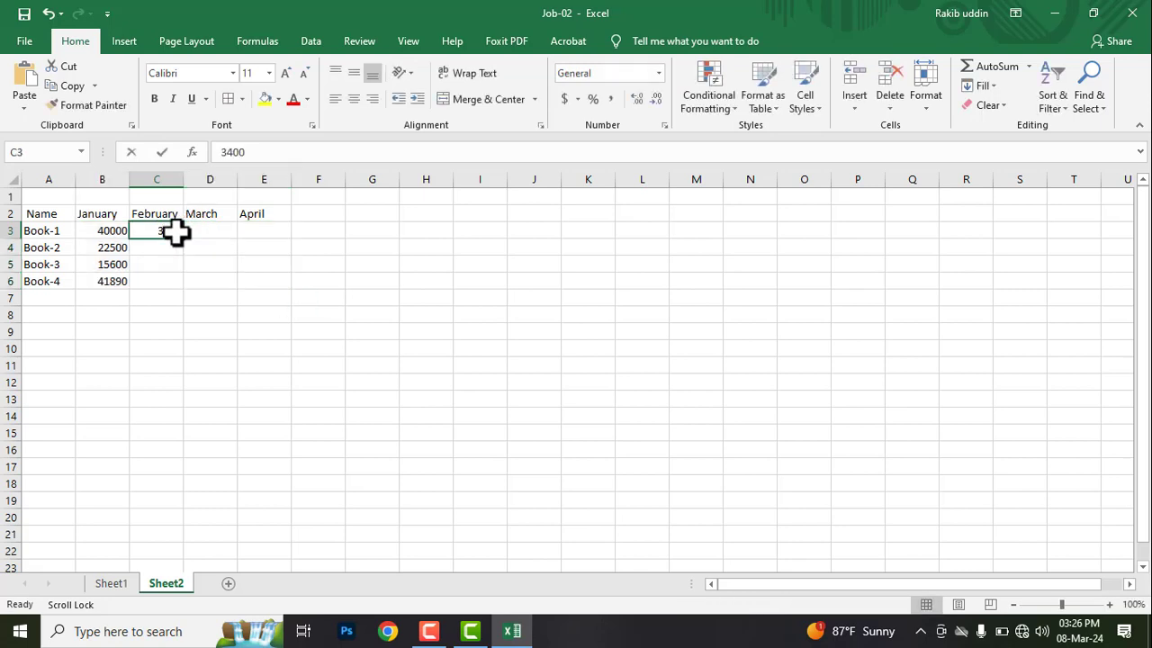
{"action": "key", "text": "Return"}
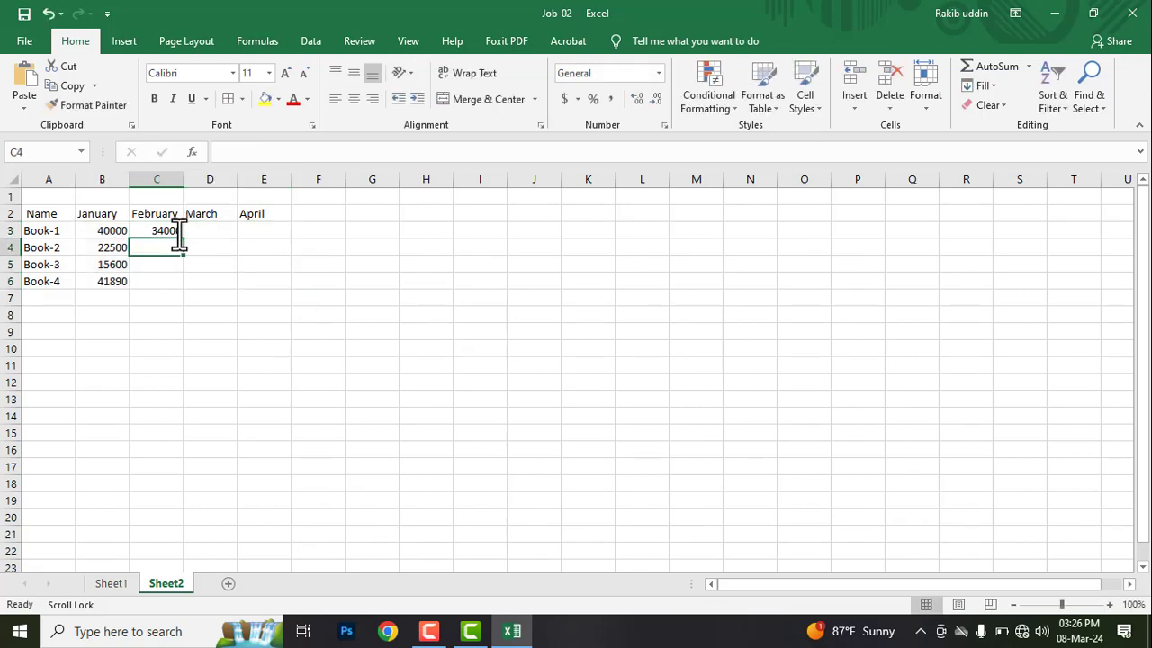
{"action": "type", "text": "2689"}
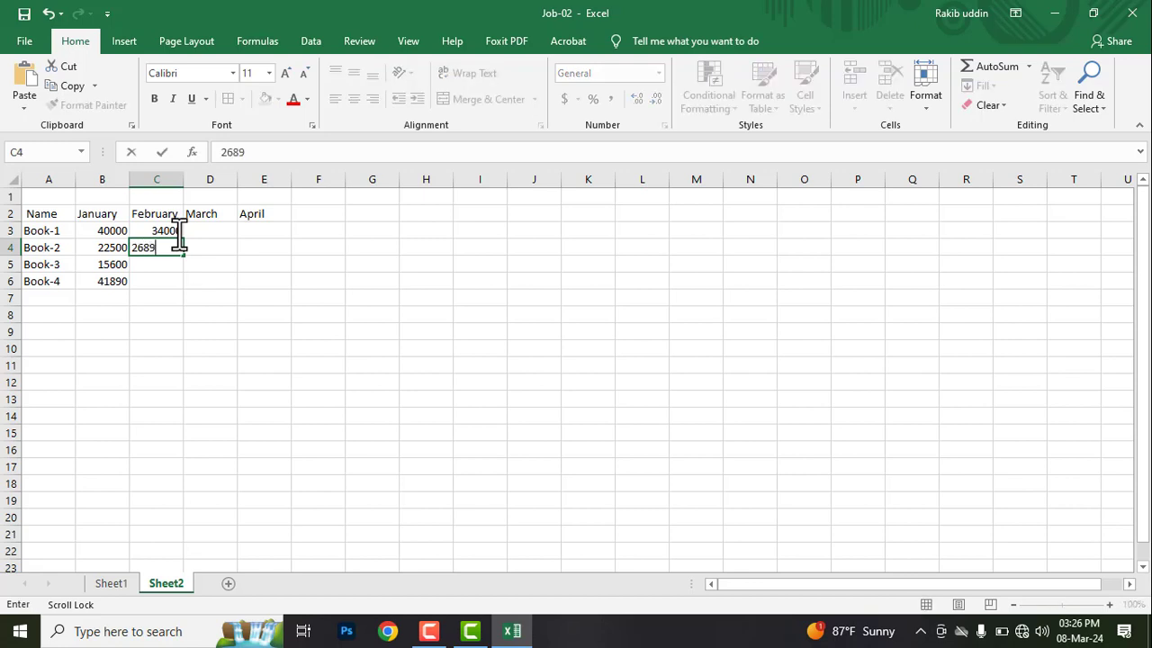
{"action": "key", "text": "Return"}
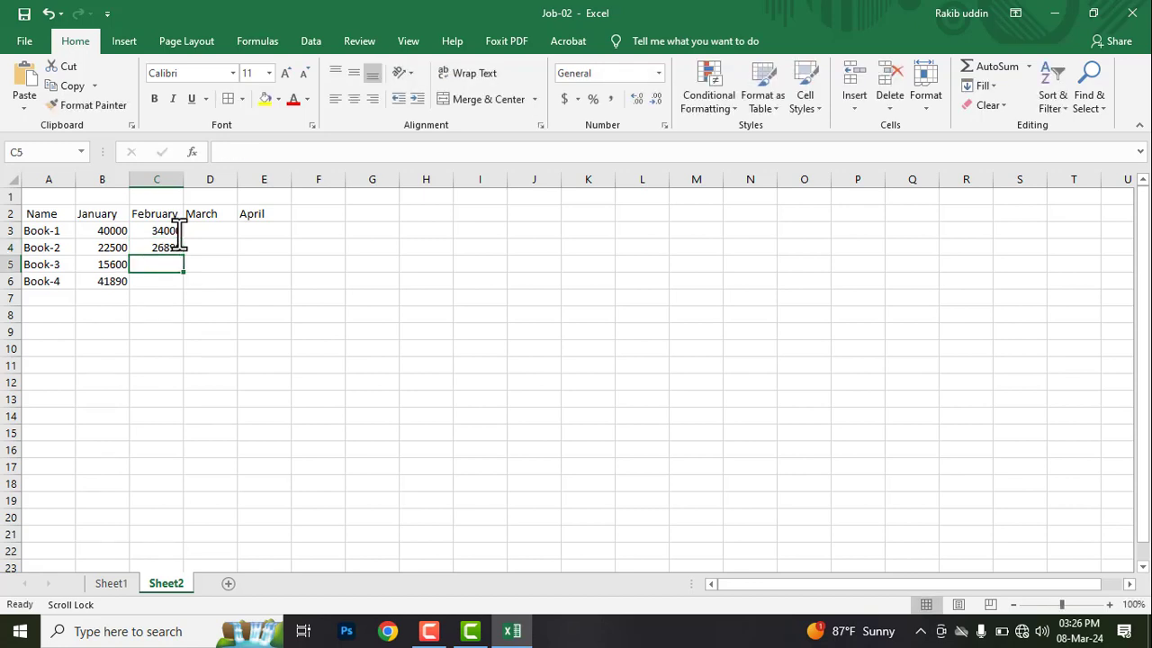
{"action": "type", "text": "28000"}
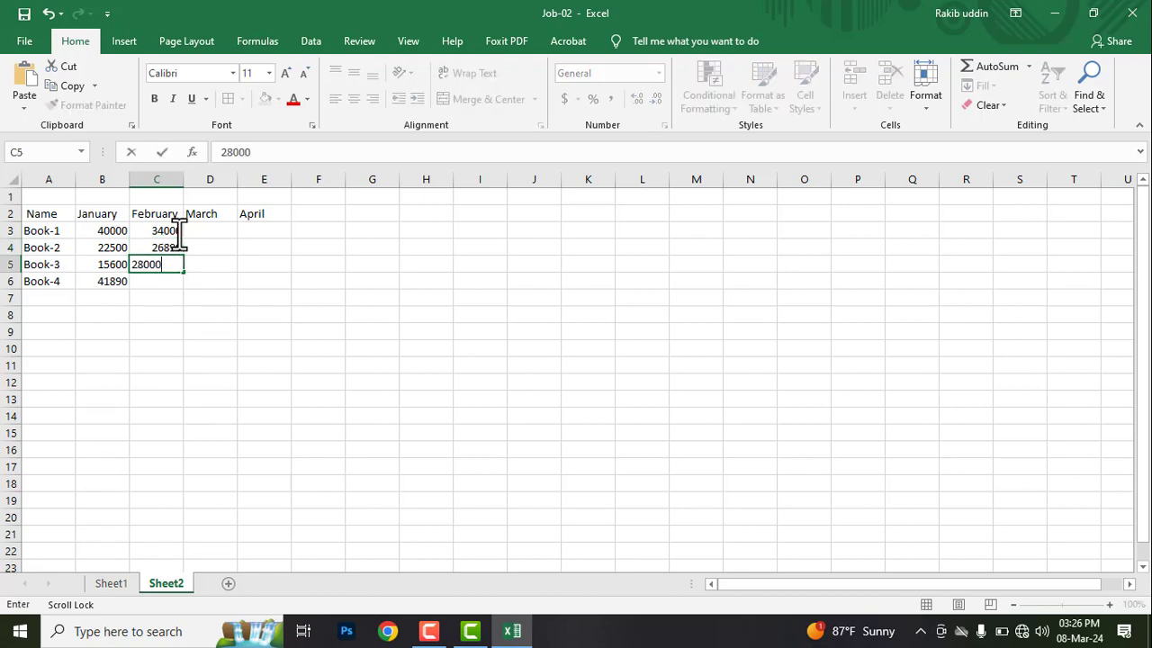
{"action": "key", "text": "Return"}
{"action": "type", "text": "32"}
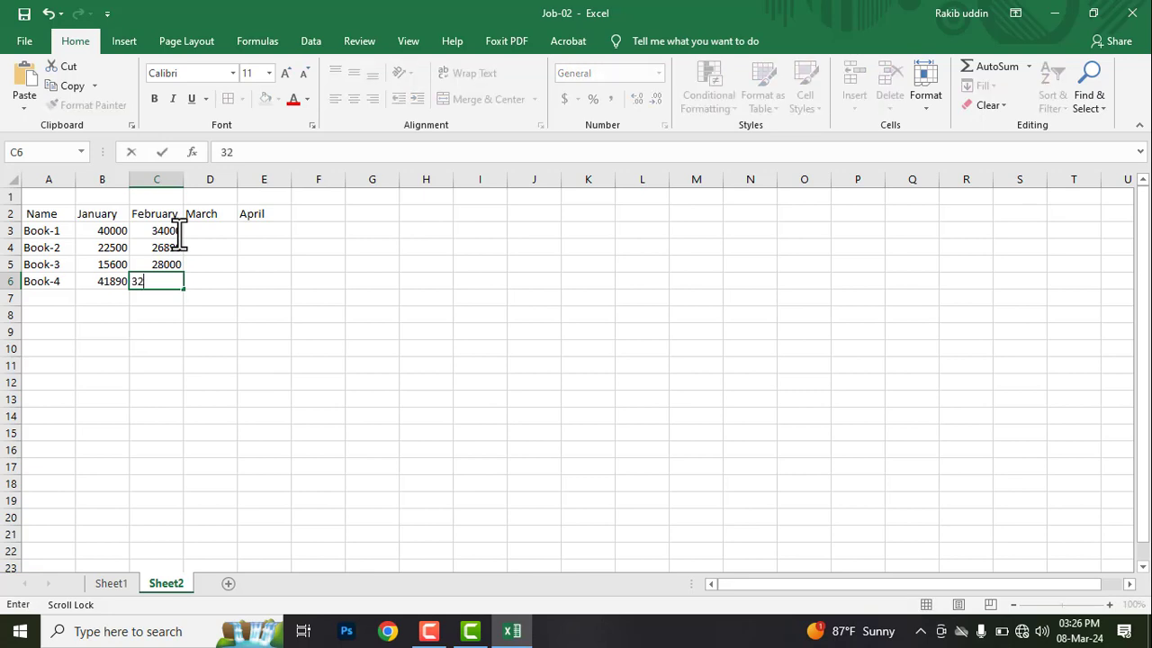
{"action": "type", "text": "000"}
{"action": "key", "text": "Return"}
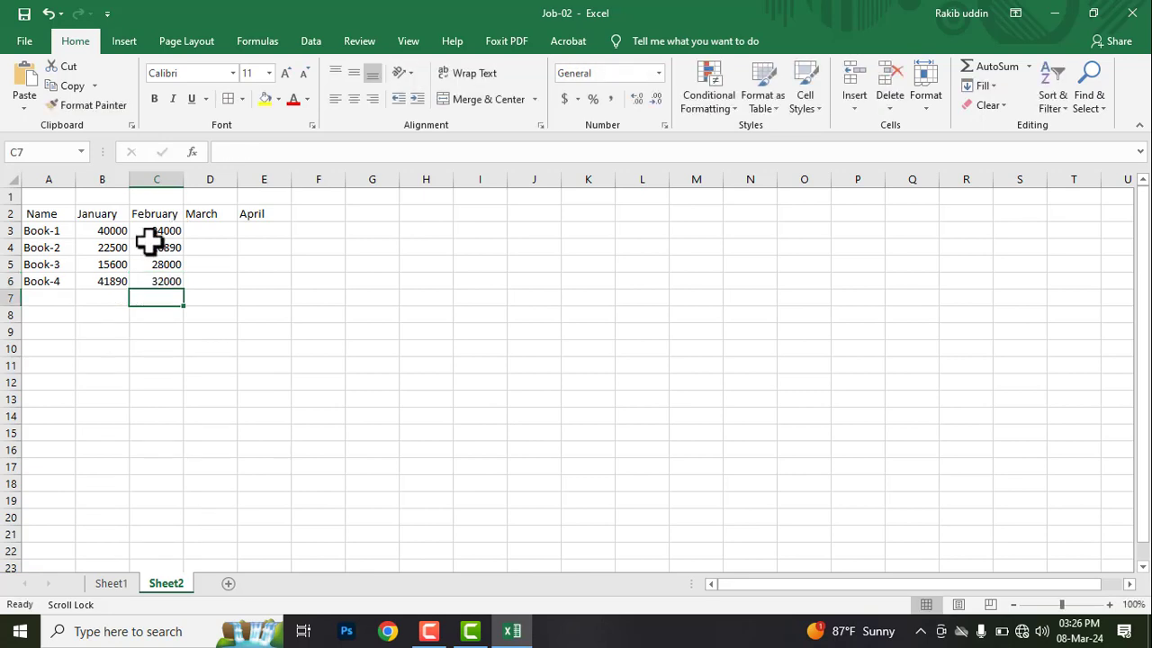
Enter March sales in D3:D6, with Book-4 at 37890.
{"action": "left_click", "coordinate": [224, 231]}
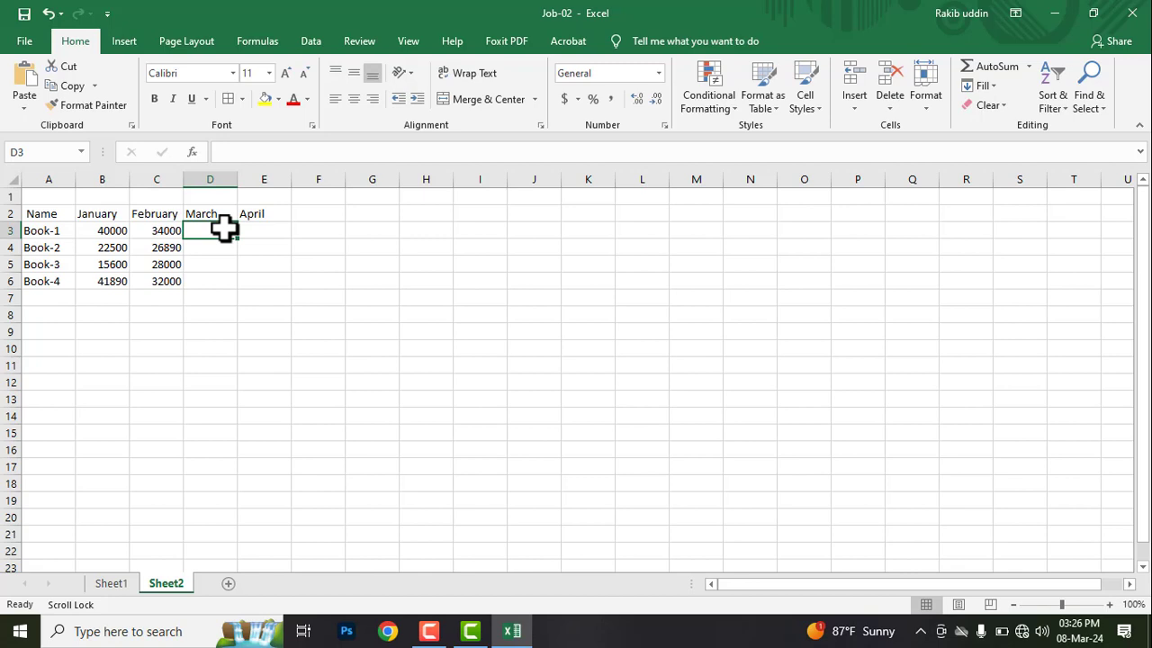
{"action": "type", "text": "43300"}
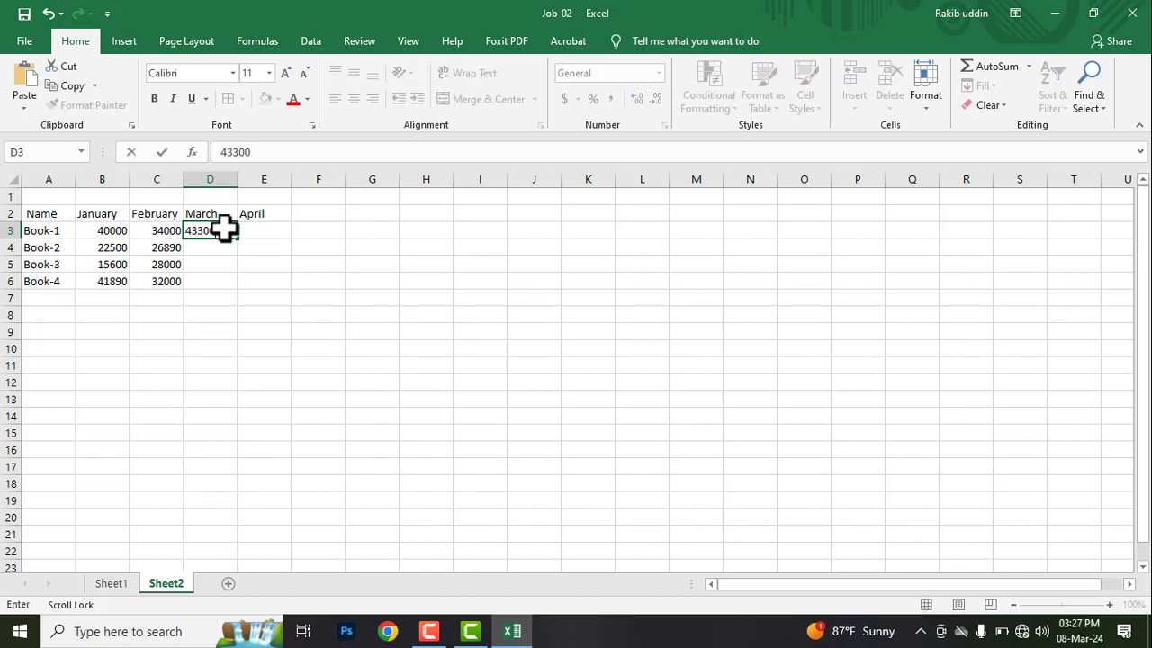
{"action": "key", "text": "Return"}
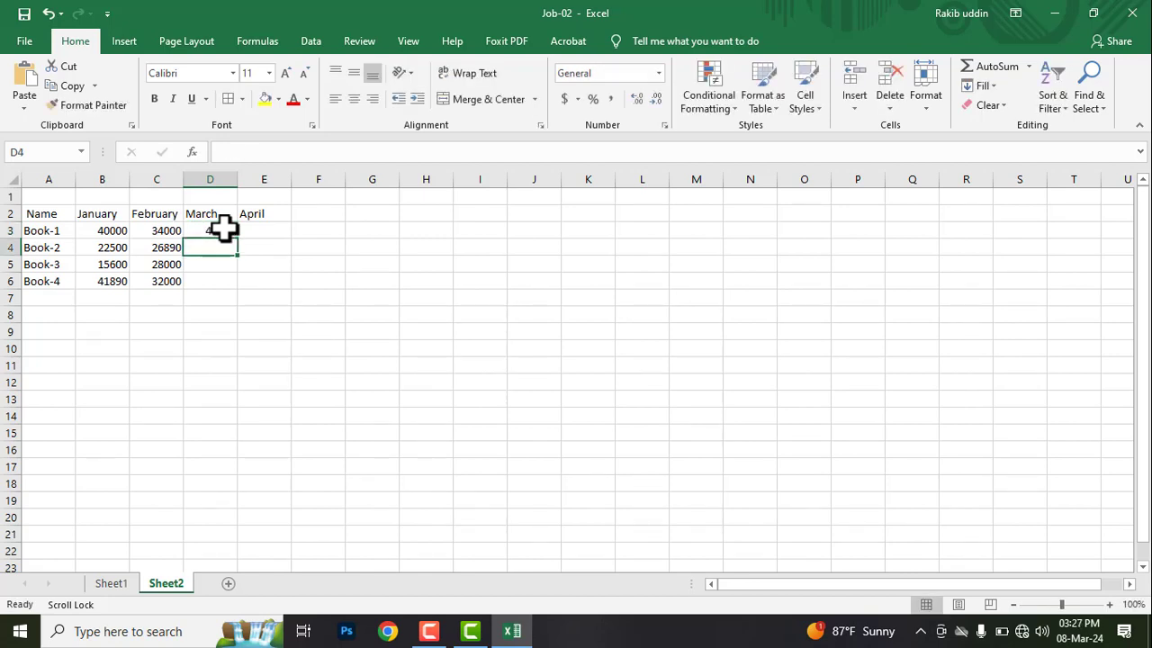
{"action": "type", "text": "29800"}
{"action": "key", "text": "Return"}
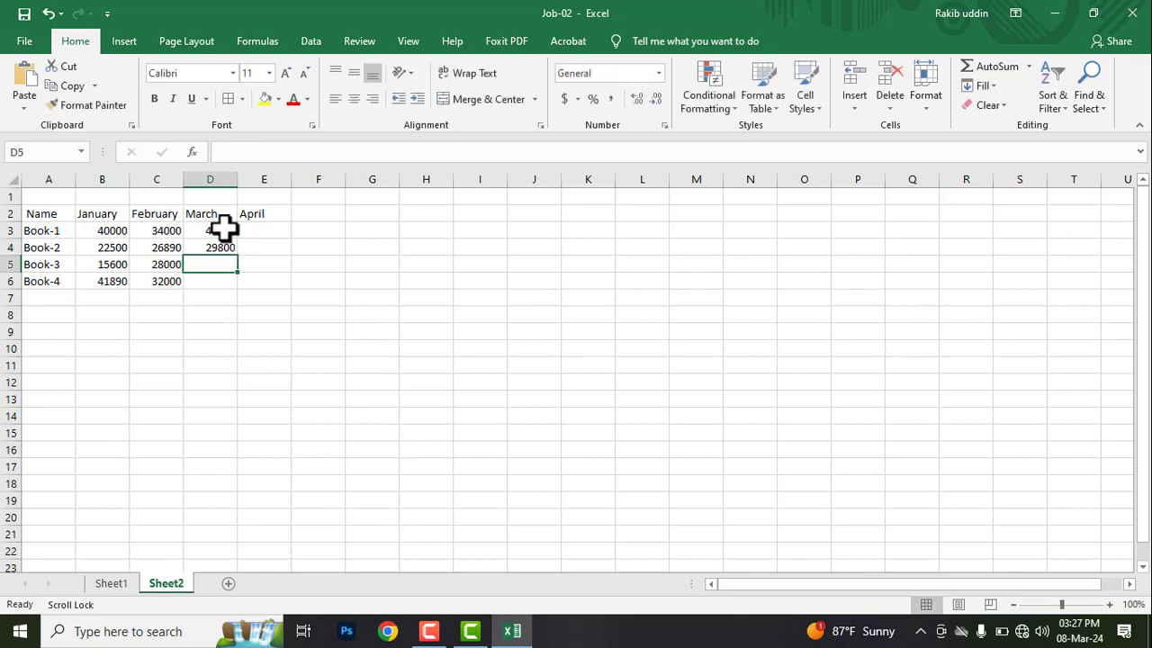
{"action": "type", "text": "25678"}
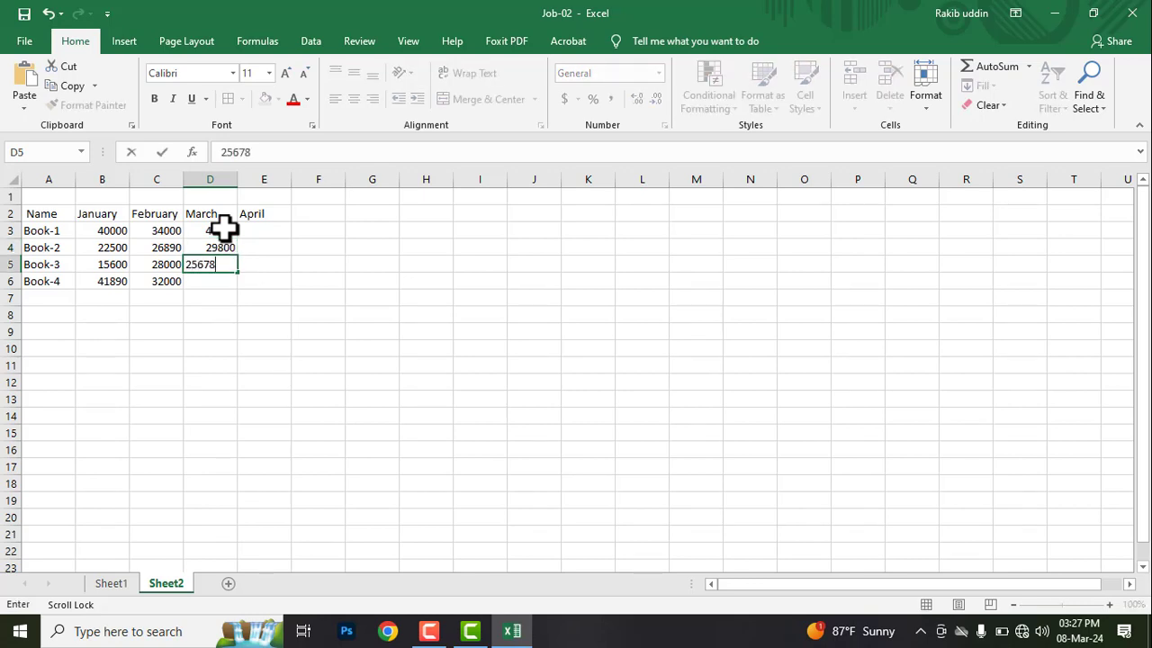
{"action": "key", "text": "Return"}
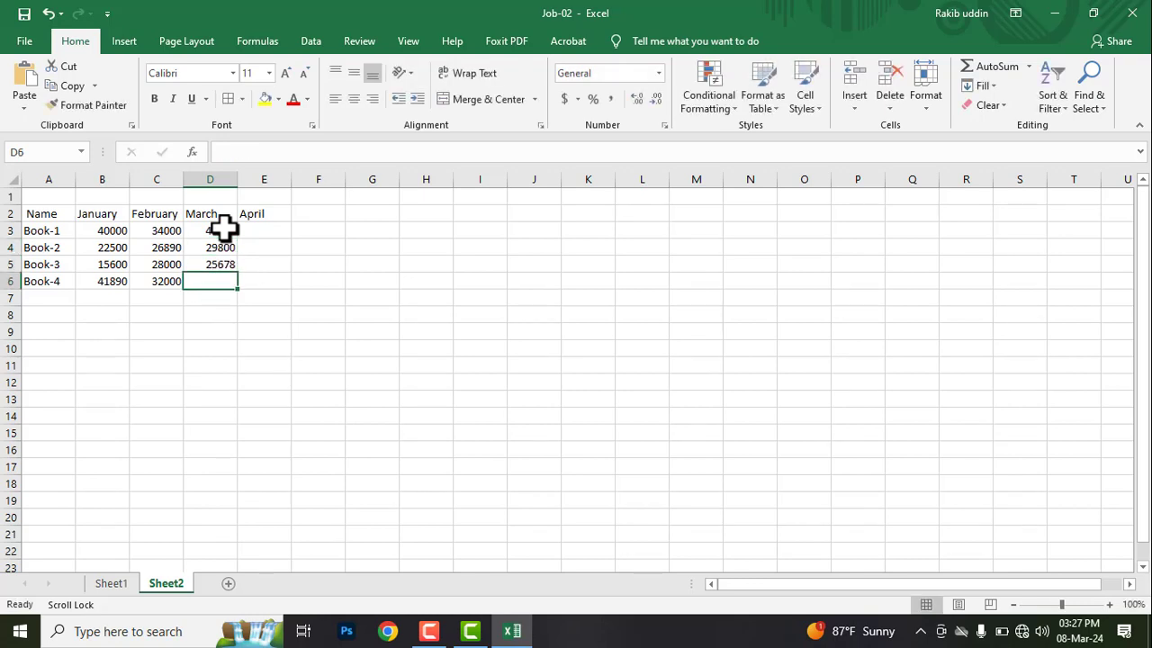
{"action": "type", "text": "378"}
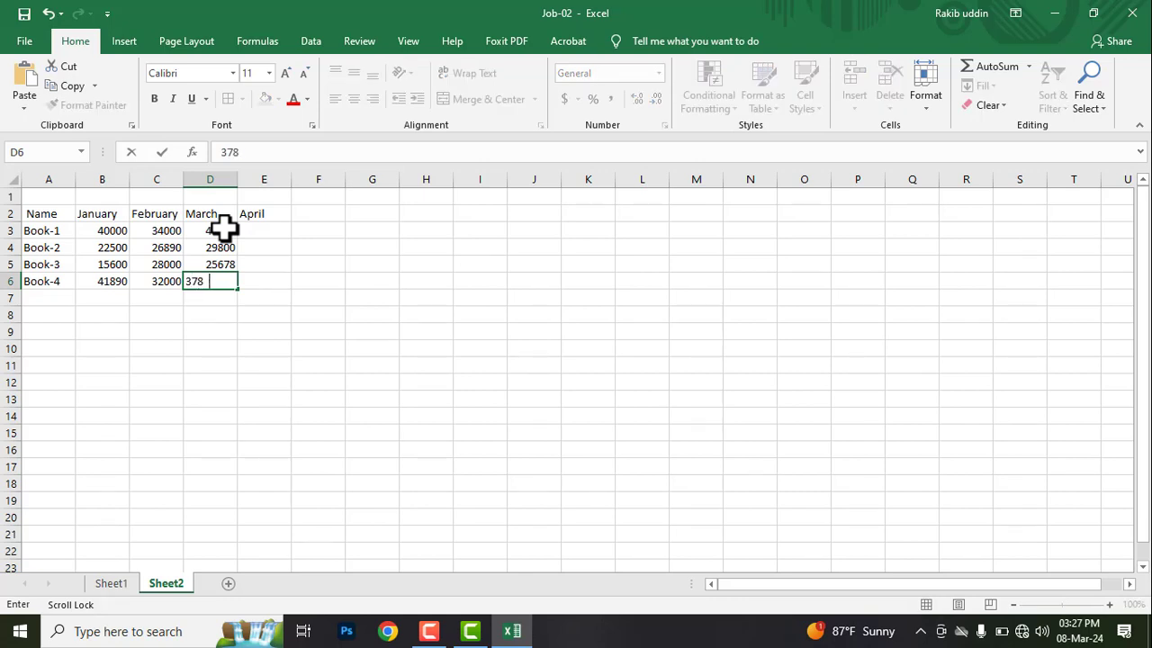
{"action": "type", "text": "90"}
{"action": "key", "text": "Return"}
Enter April sales in E3:E6, typing Book-4's 37000 last.
{"action": "left_click", "coordinate": [257, 230]}
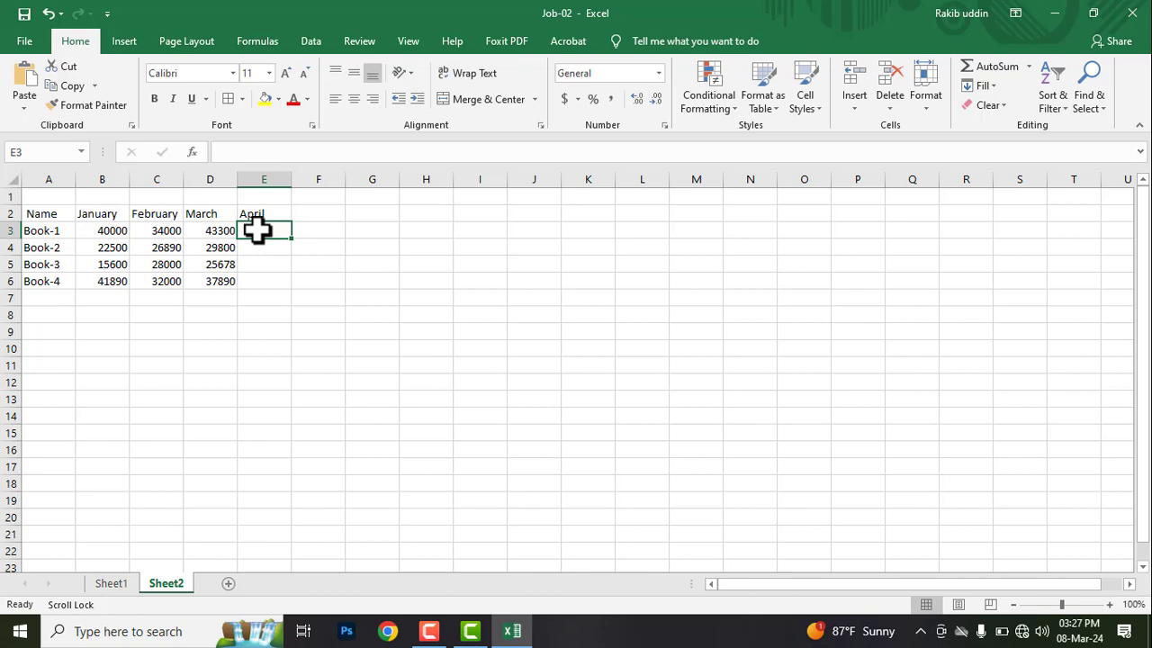
{"action": "type", "text": "47450"}
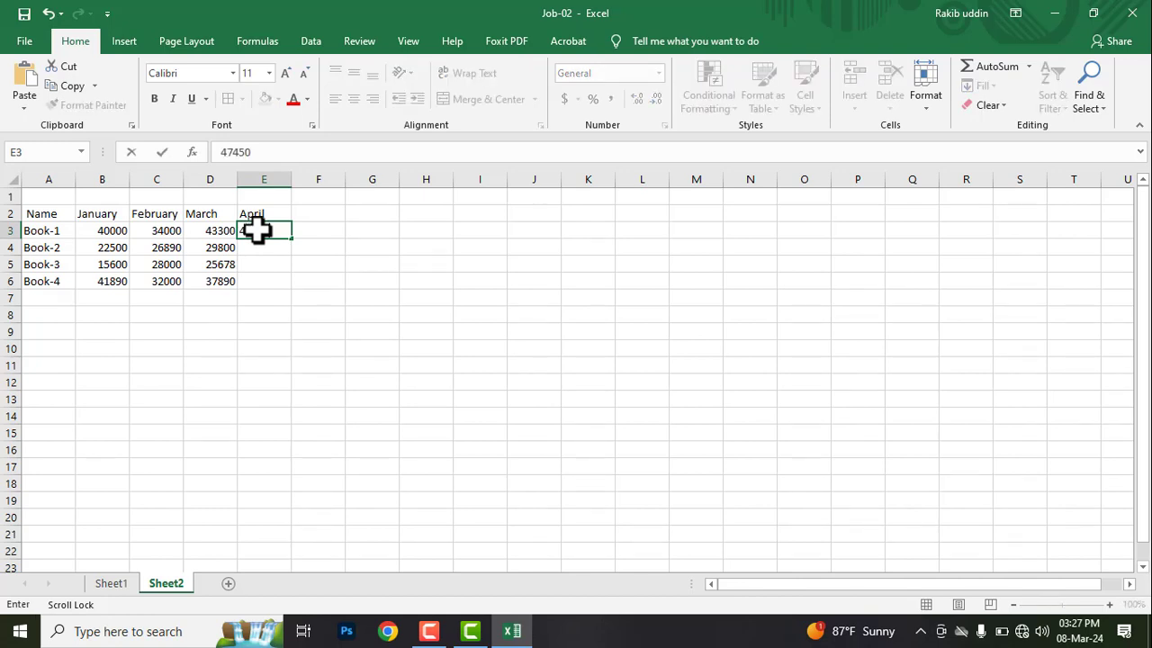
{"action": "key", "text": "Return"}
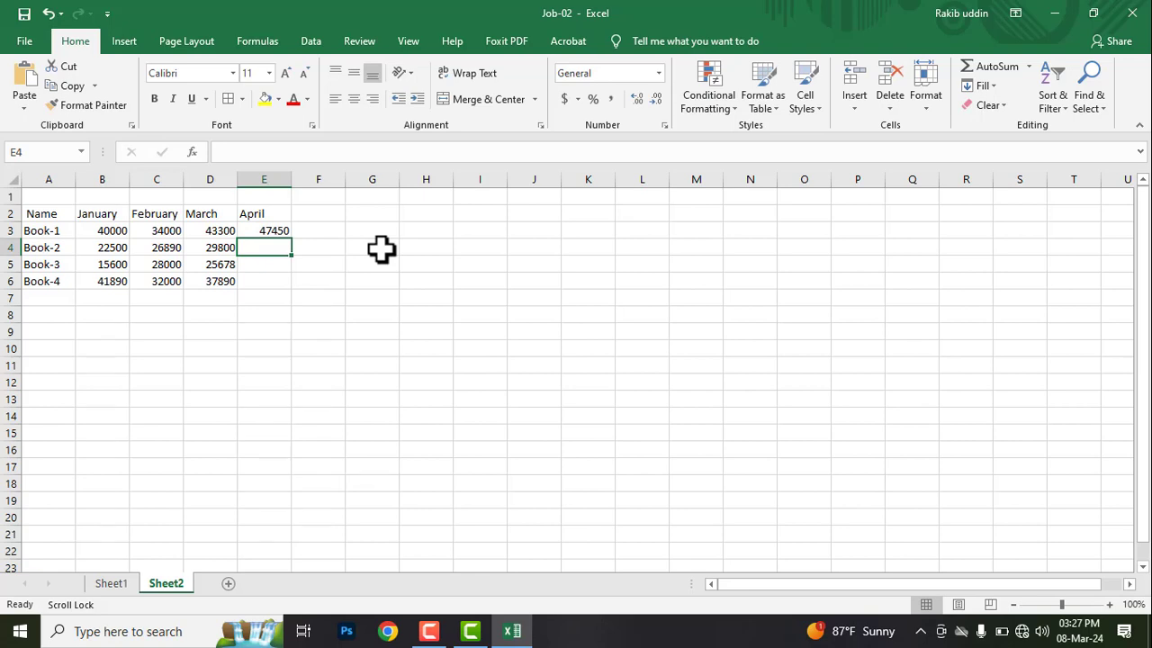
{"action": "type", "text": "42300"}
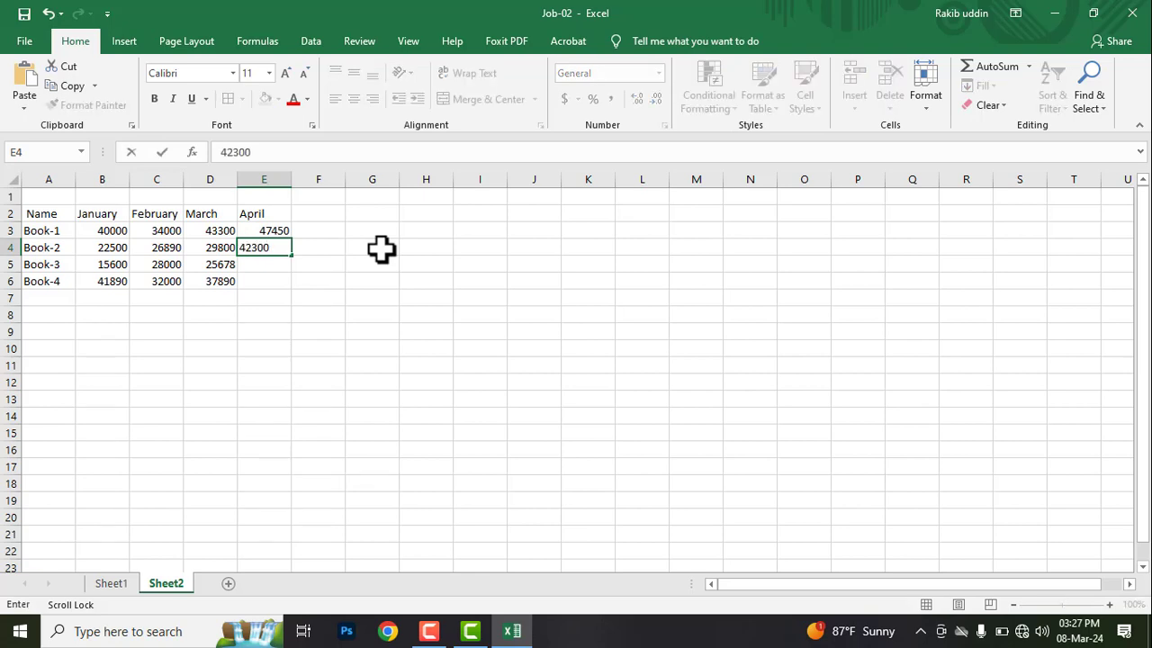
{"action": "key", "text": "Return"}
{"action": "type", "text": "15000"}
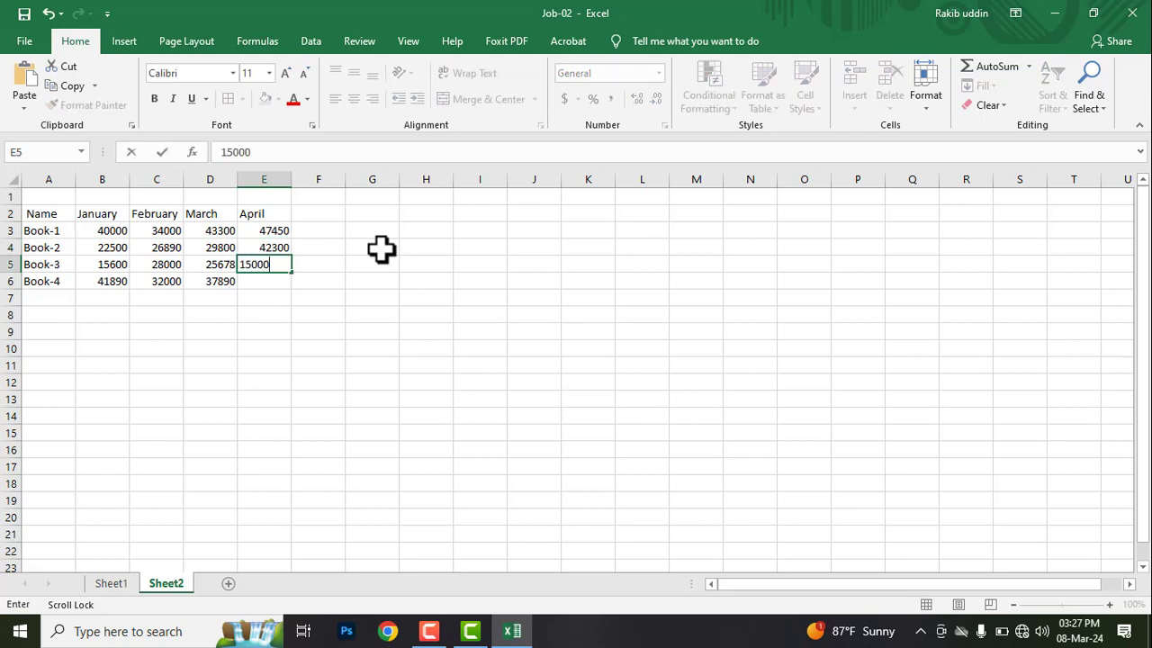
{"action": "key", "text": "Return"}
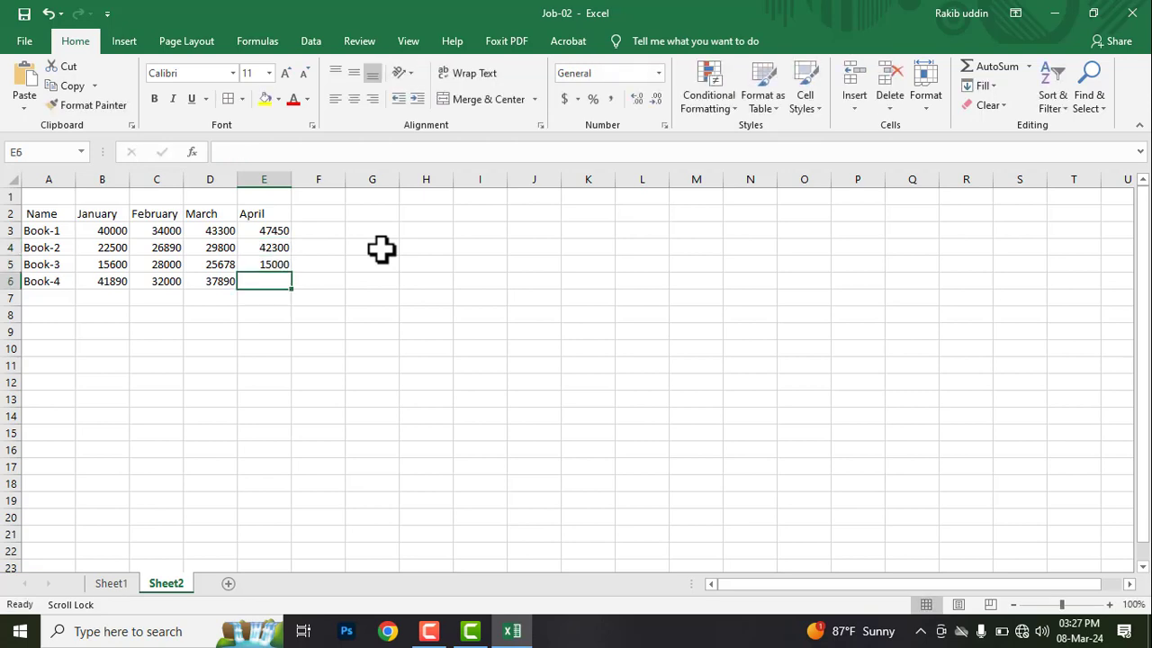
{"action": "type", "text": "37000"}
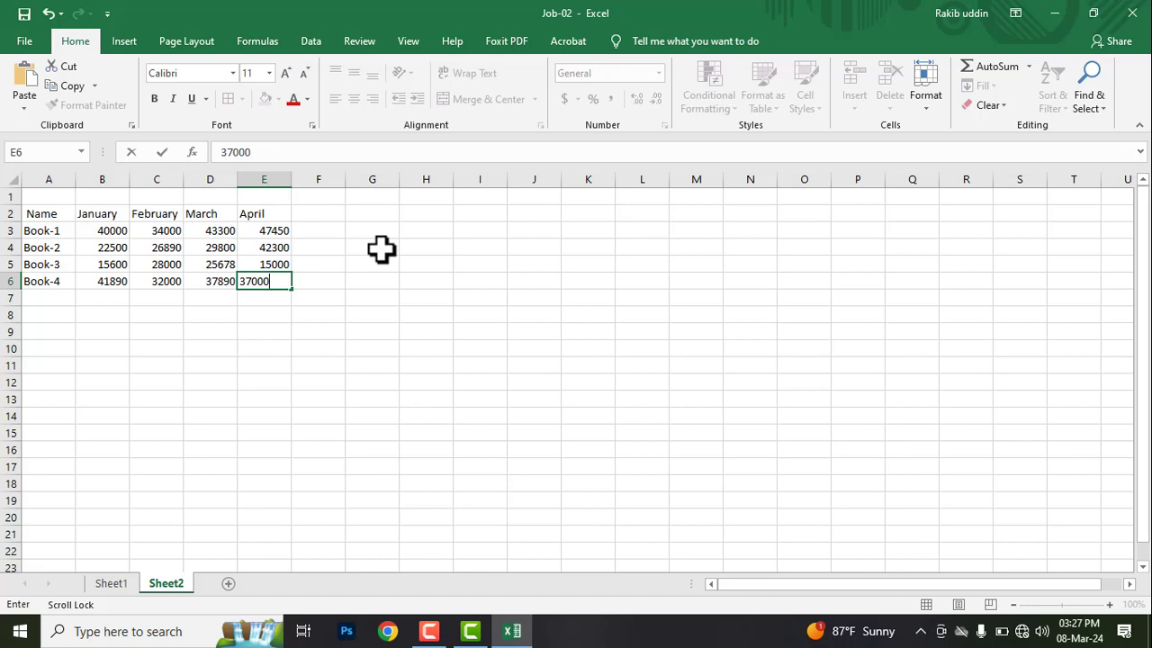
Apply All Borders to the book sales table A2:E6.
{"action": "left_click", "coordinate": [275, 367]}
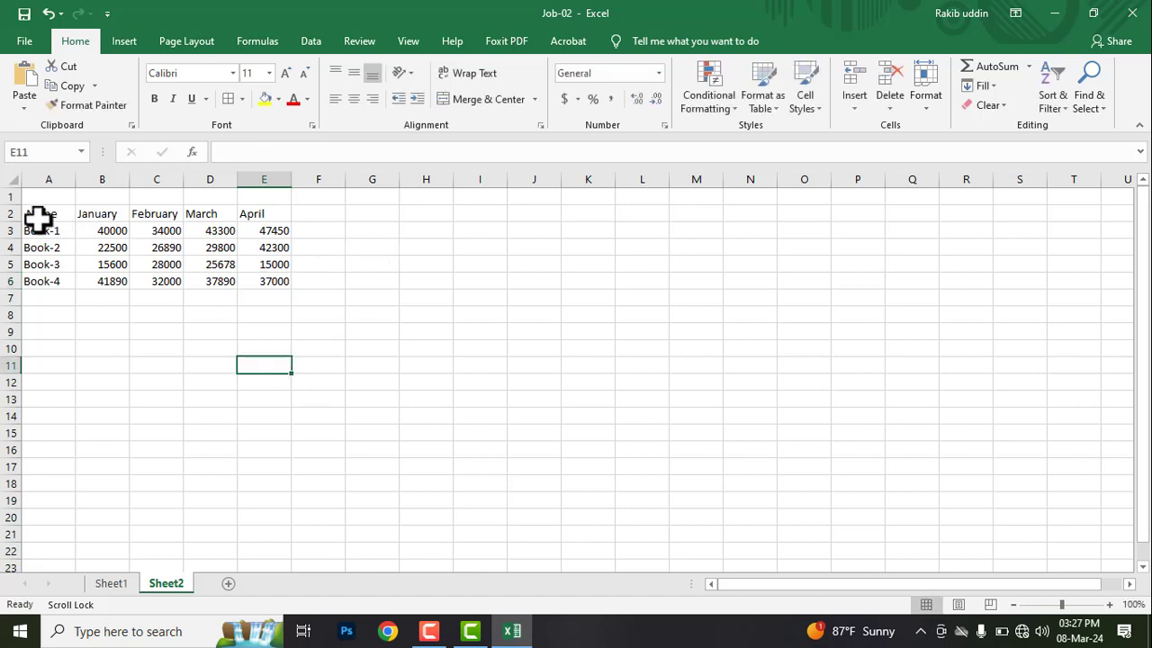
{"action": "left_click_drag", "start_coordinate": [26, 214], "coordinate": [263, 277]}
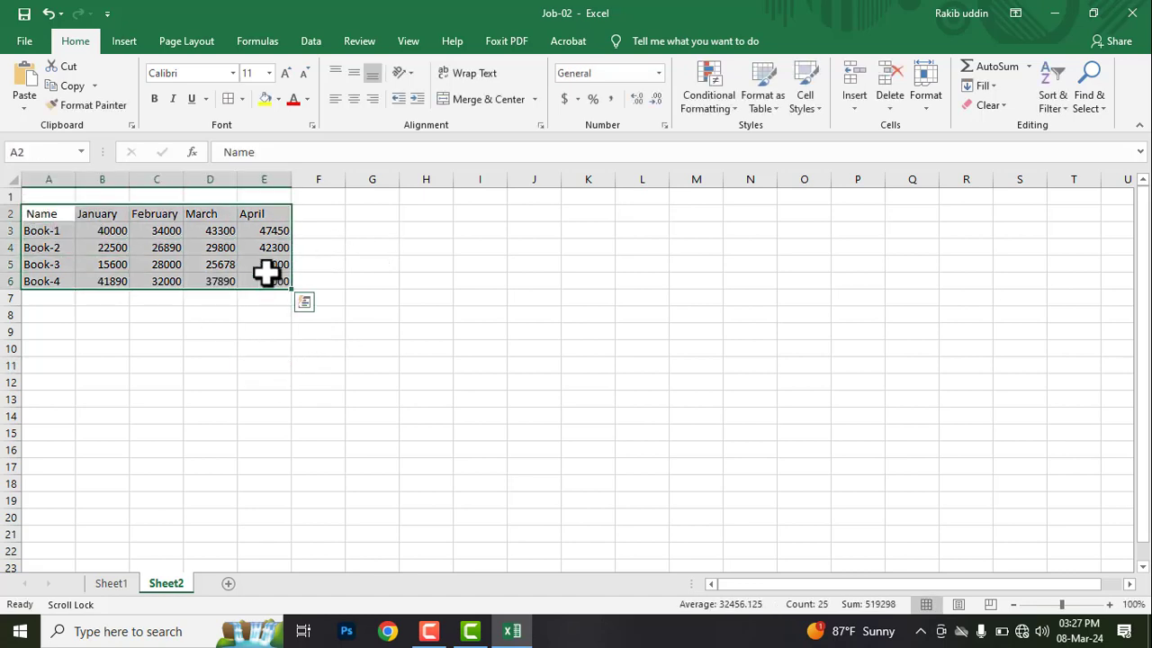
{"action": "left_click", "coordinate": [227, 99]}
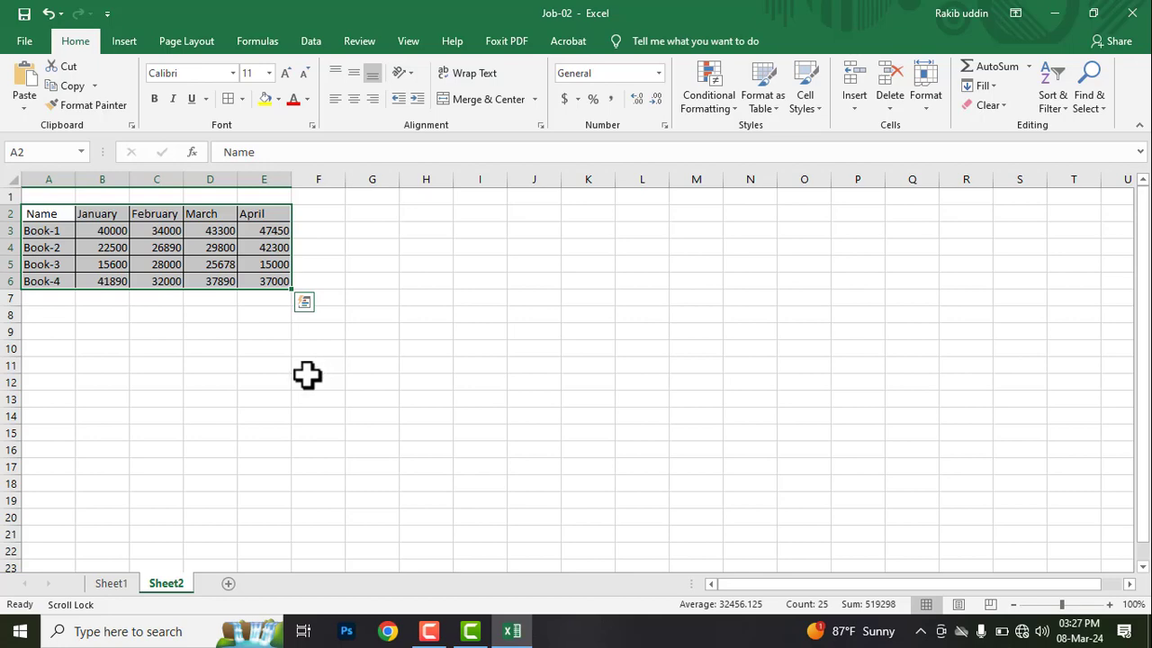
Box the sample table's title in the PDF, then select A1:E1 in Excel.
{"action": "key", "text": "super+ctrl+Right"}
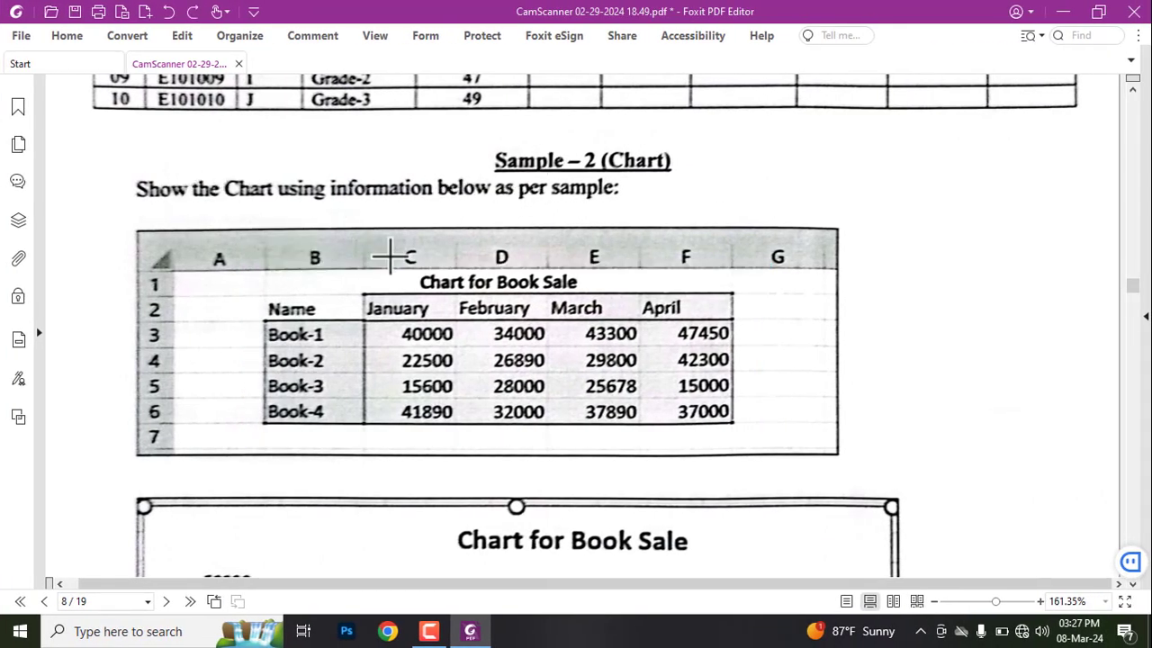
{"action": "left_click_drag", "start_coordinate": [413, 259], "coordinate": [589, 298]}
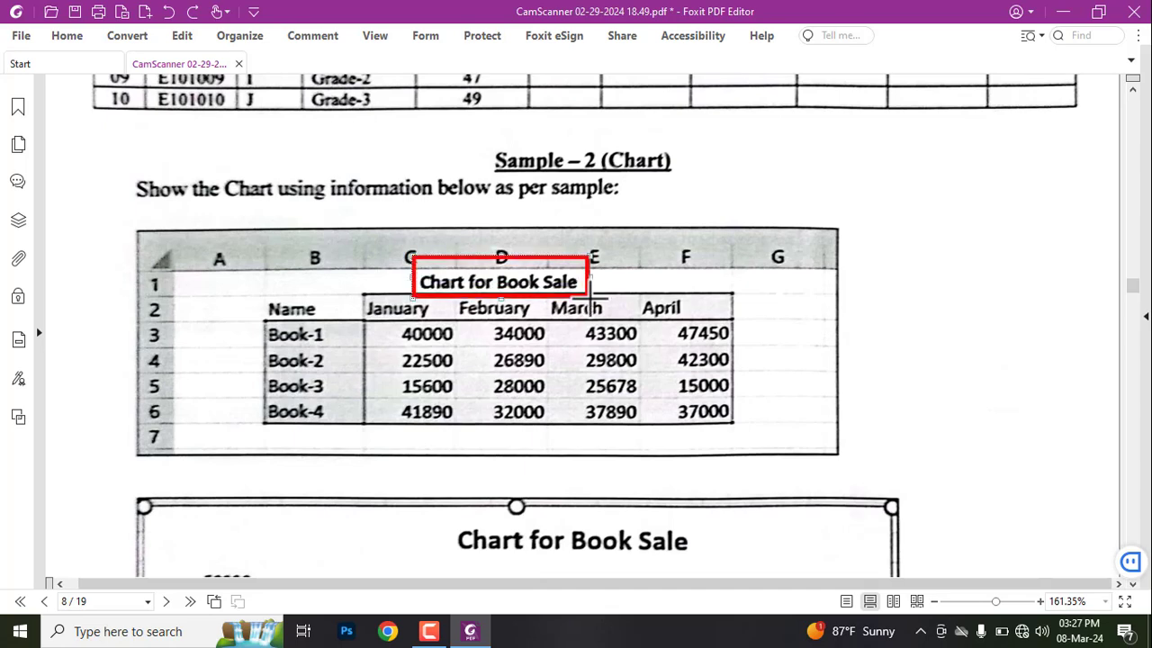
{"action": "key", "text": "super+ctrl+Left"}
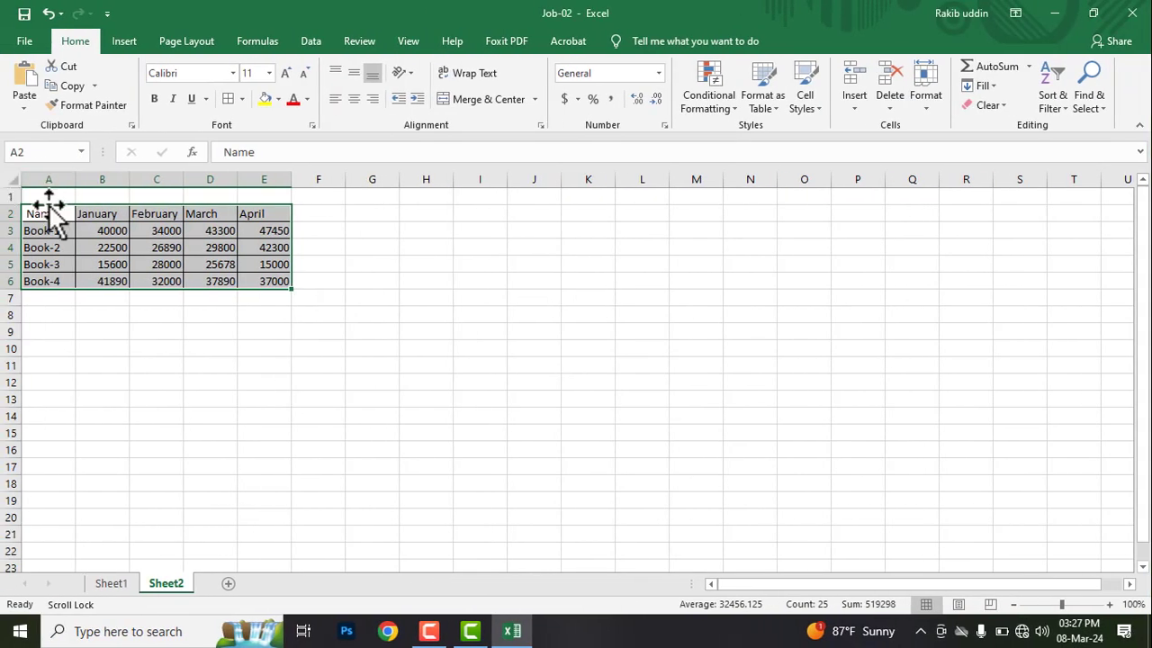
{"action": "left_click_drag", "start_coordinate": [50, 198], "coordinate": [252, 193]}
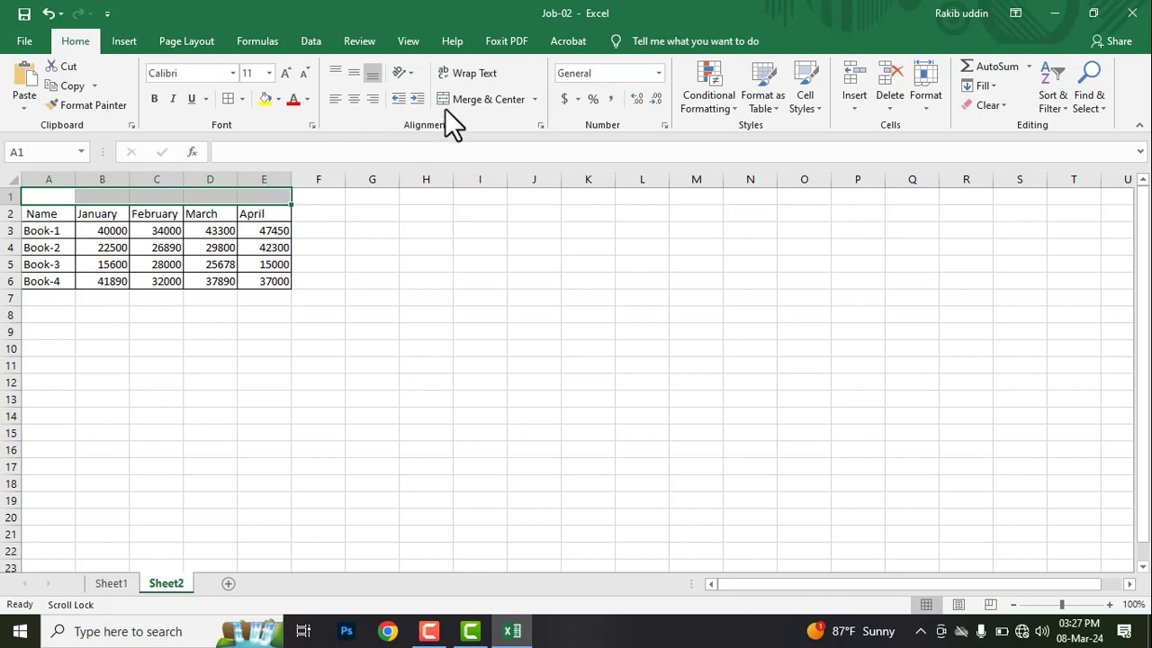
Merge and center A1:E1 and enter the title 'Chart for Book Sale'.
{"action": "left_click", "coordinate": [487, 99]}
{"action": "type", "text": "C"}
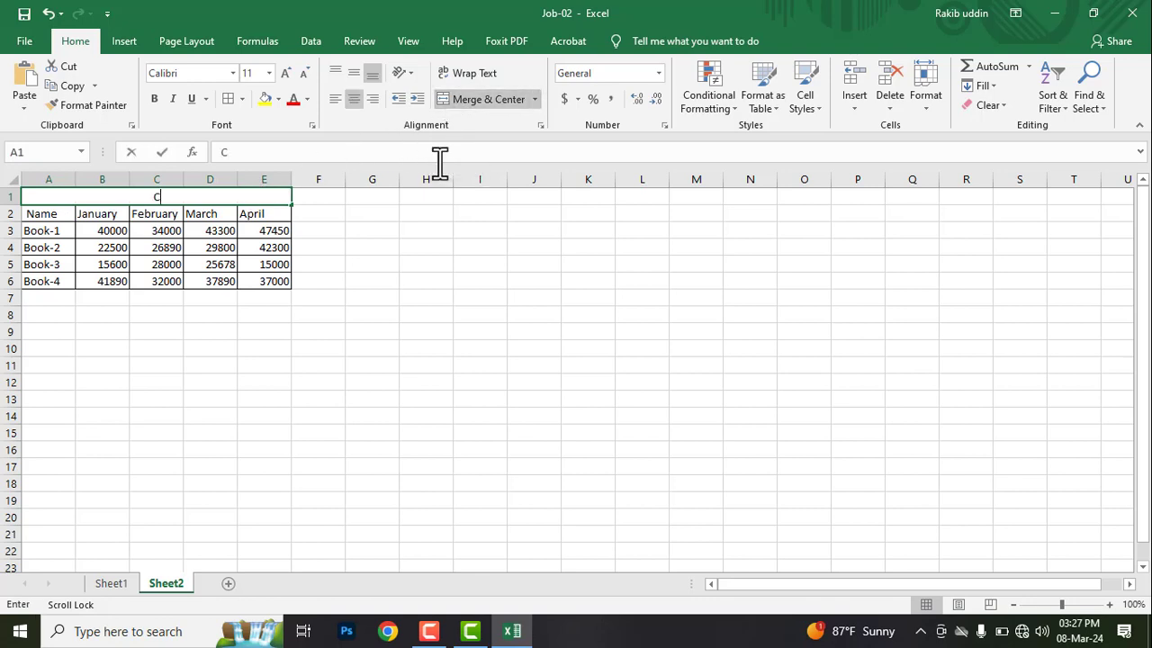
{"action": "type", "text": "hart"}
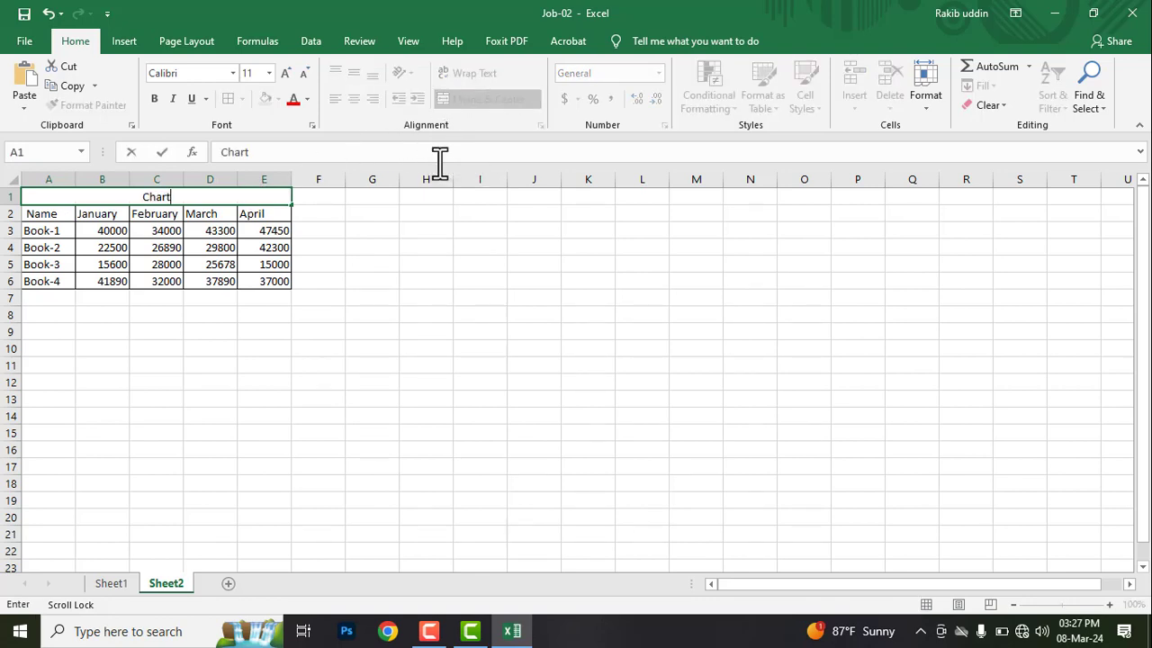
{"action": "type", "text": " for Book S"}
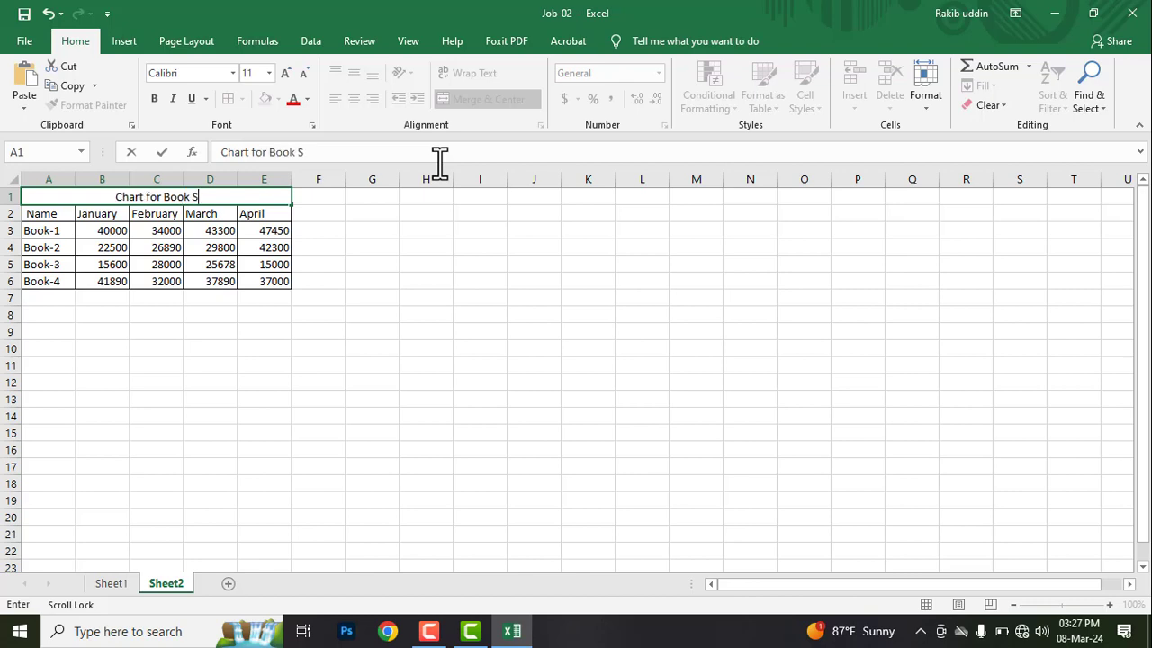
{"action": "type", "text": "ale"}
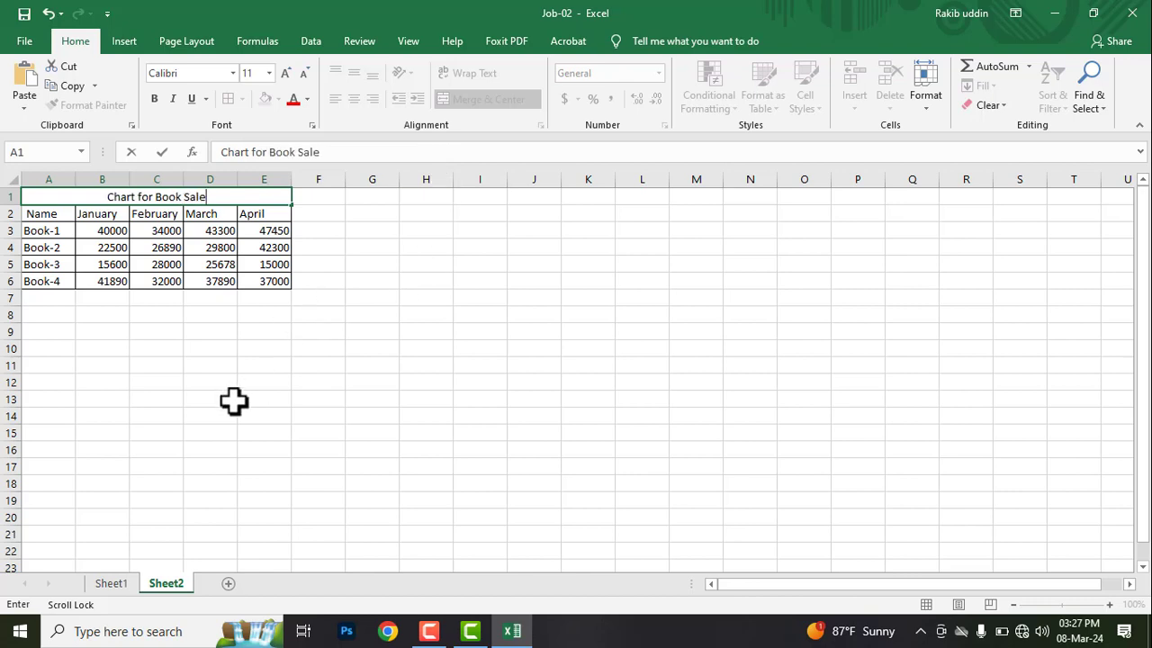
{"action": "left_click", "coordinate": [234, 402]}
{"action": "key", "text": "alt+Tab"}
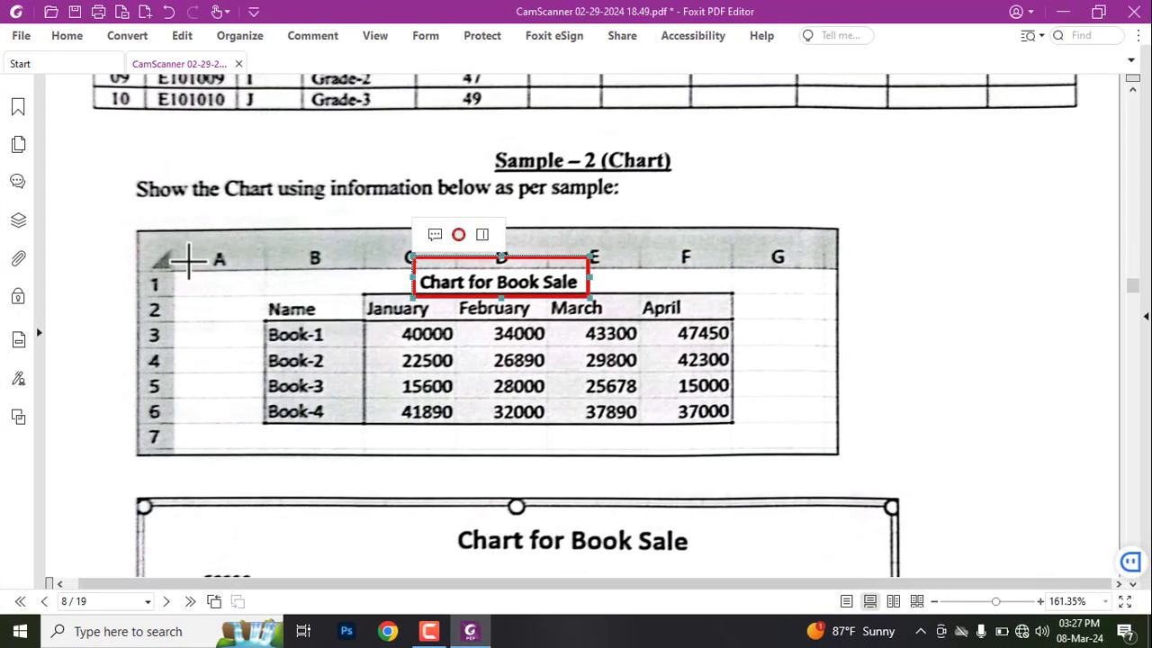
Scroll through the sample chart notes, boxing then undoing a box on the Chart Title requirement.
{"action": "scroll", "coordinate": [406, 342], "scroll_direction": "down", "scroll_amount": 4}
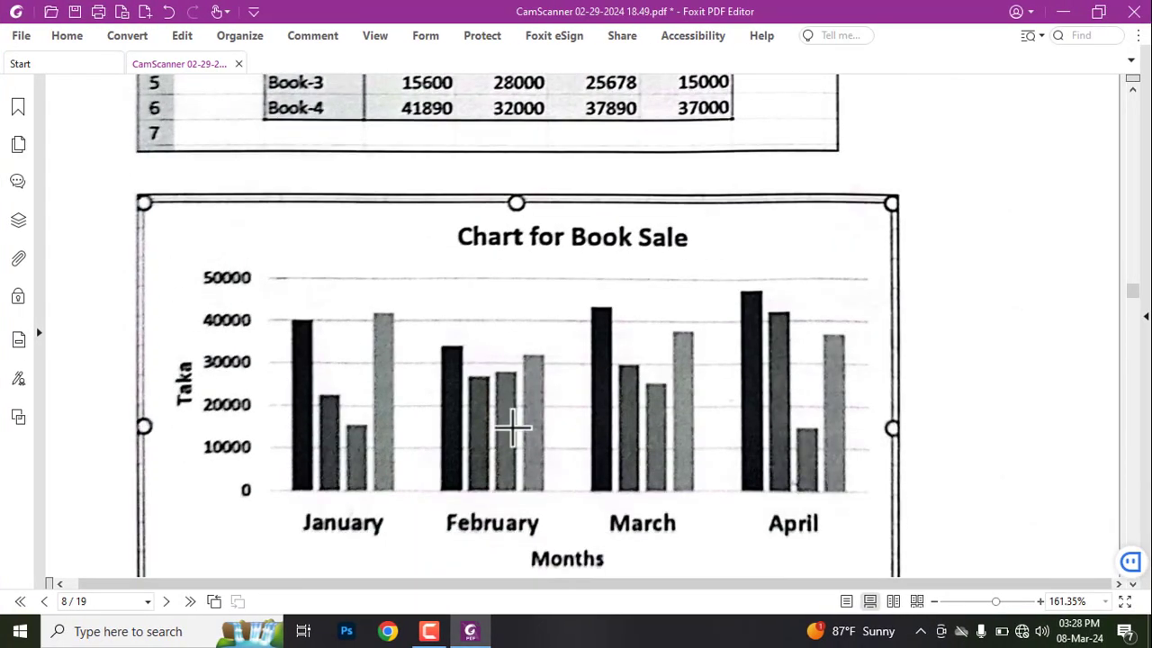
{"action": "scroll", "coordinate": [494, 404], "scroll_direction": "down", "scroll_amount": 3}
{"action": "scroll", "coordinate": [479, 406], "scroll_direction": "up", "scroll_amount": 7}
{"action": "scroll", "coordinate": [210, 448], "scroll_direction": "up", "scroll_amount": 10}
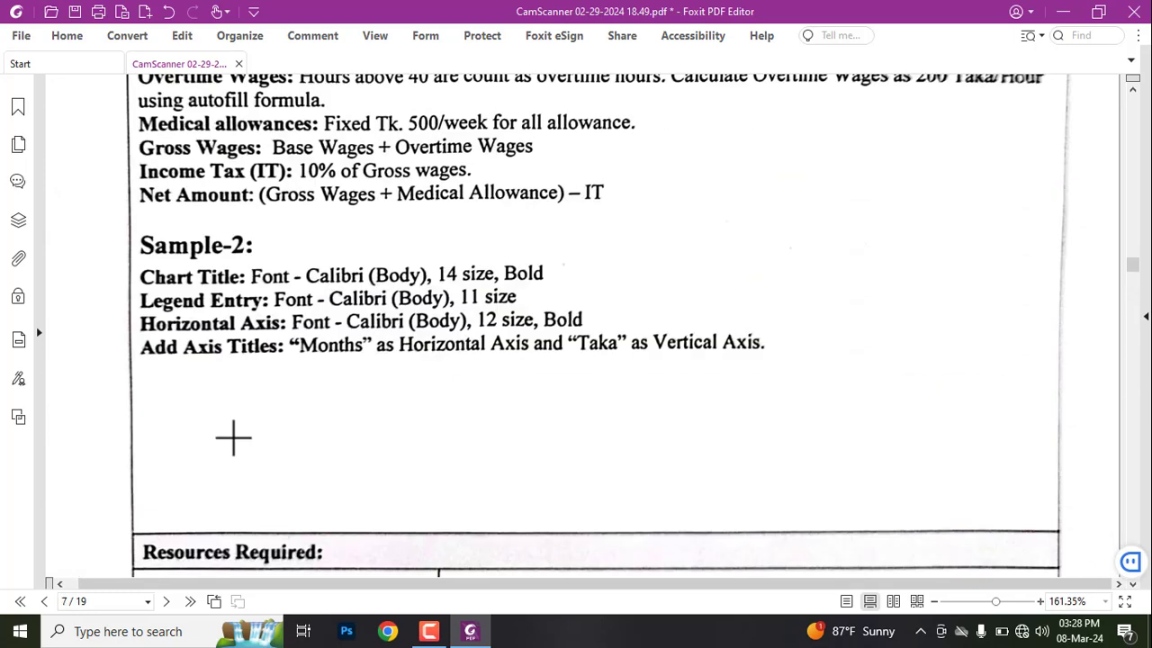
{"action": "left_click_drag", "start_coordinate": [129, 258], "coordinate": [551, 321]}
{"action": "key", "text": "ctrl+z"}
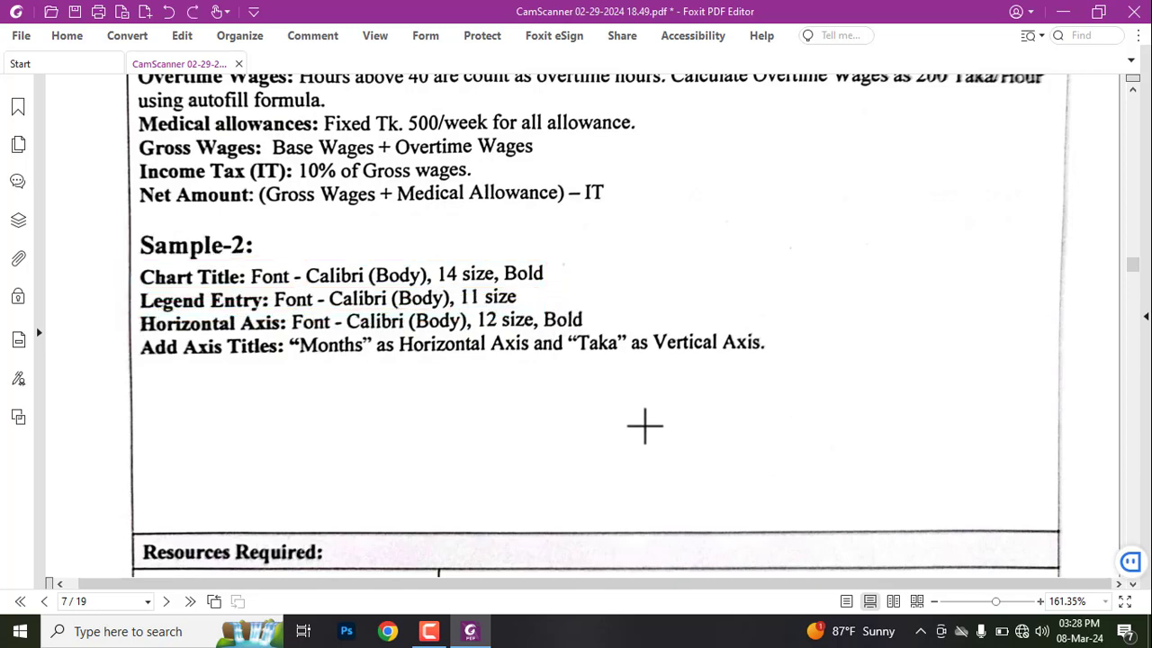
{"action": "scroll", "coordinate": [457, 425], "scroll_direction": "down", "scroll_amount": 6}
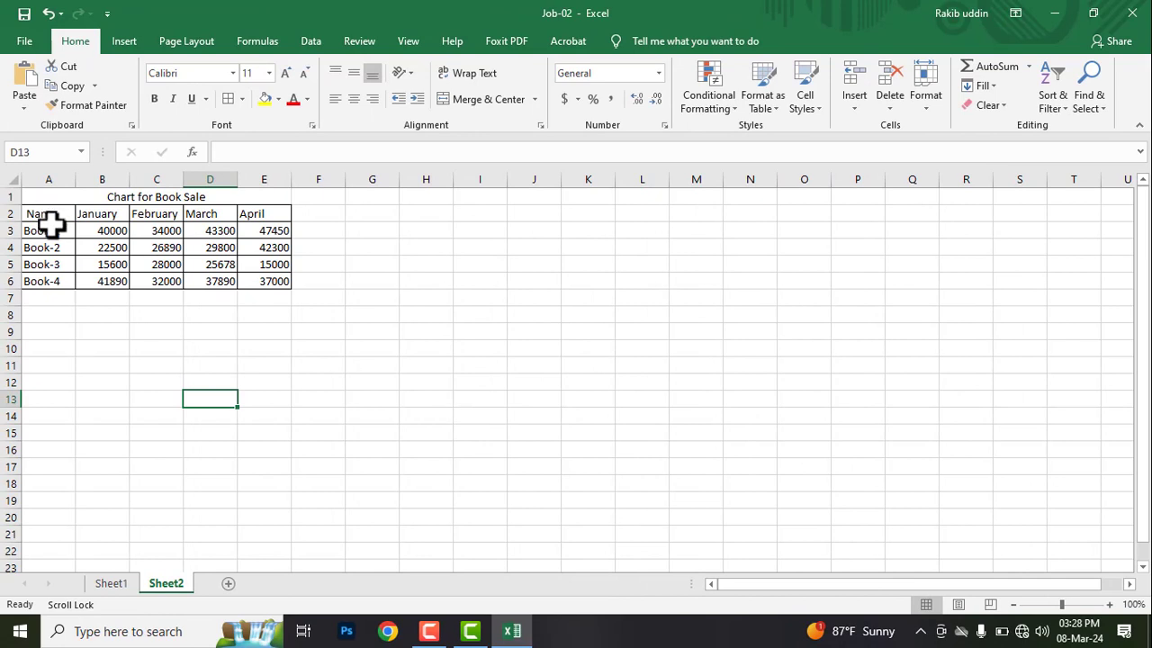
Insert a clustered column chart from the book sales range A2:E6.
{"action": "left_click_drag", "start_coordinate": [45, 214], "coordinate": [258, 278]}
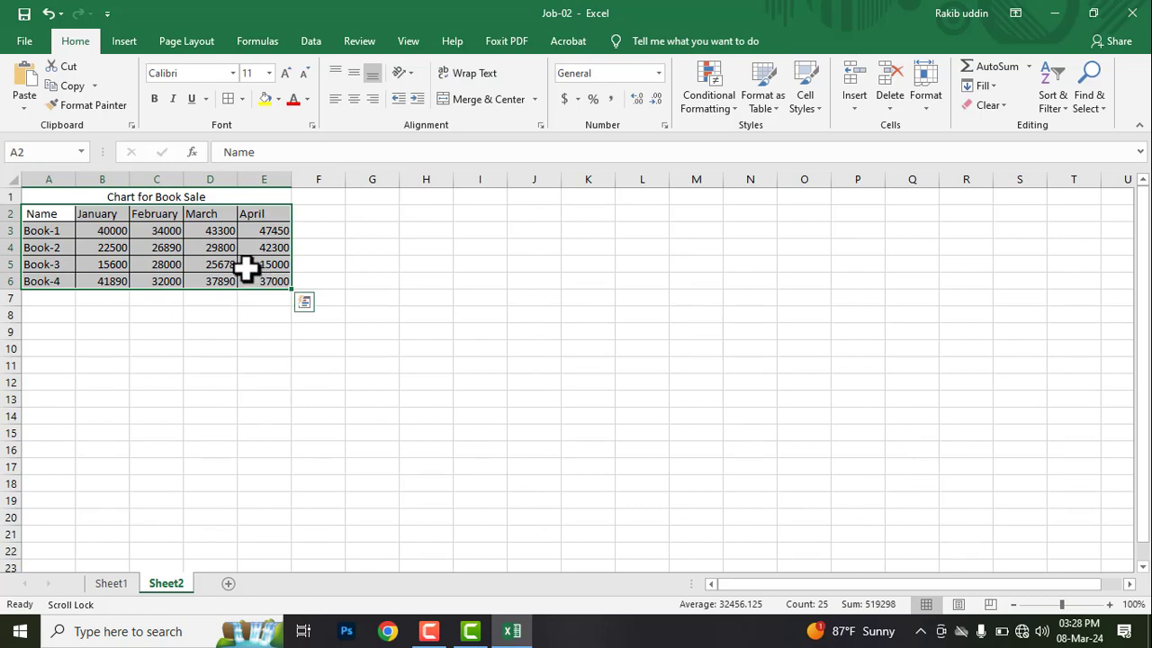
{"action": "left_click", "coordinate": [126, 38]}
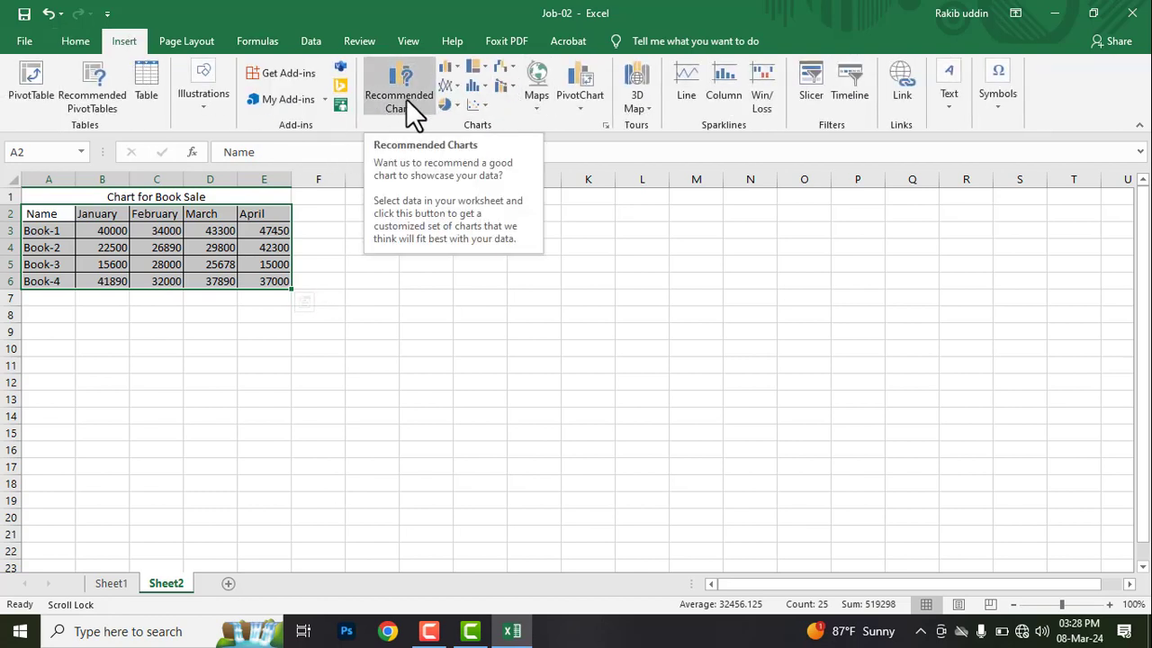
{"action": "left_click", "coordinate": [455, 69]}
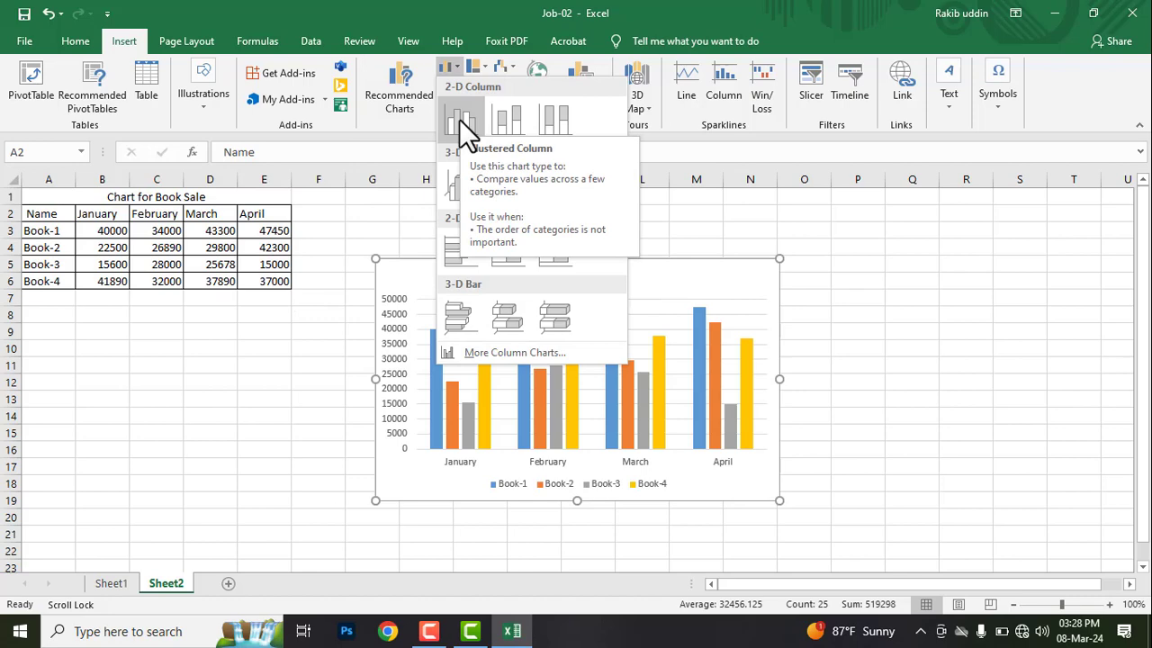
{"action": "left_click", "coordinate": [460, 121]}
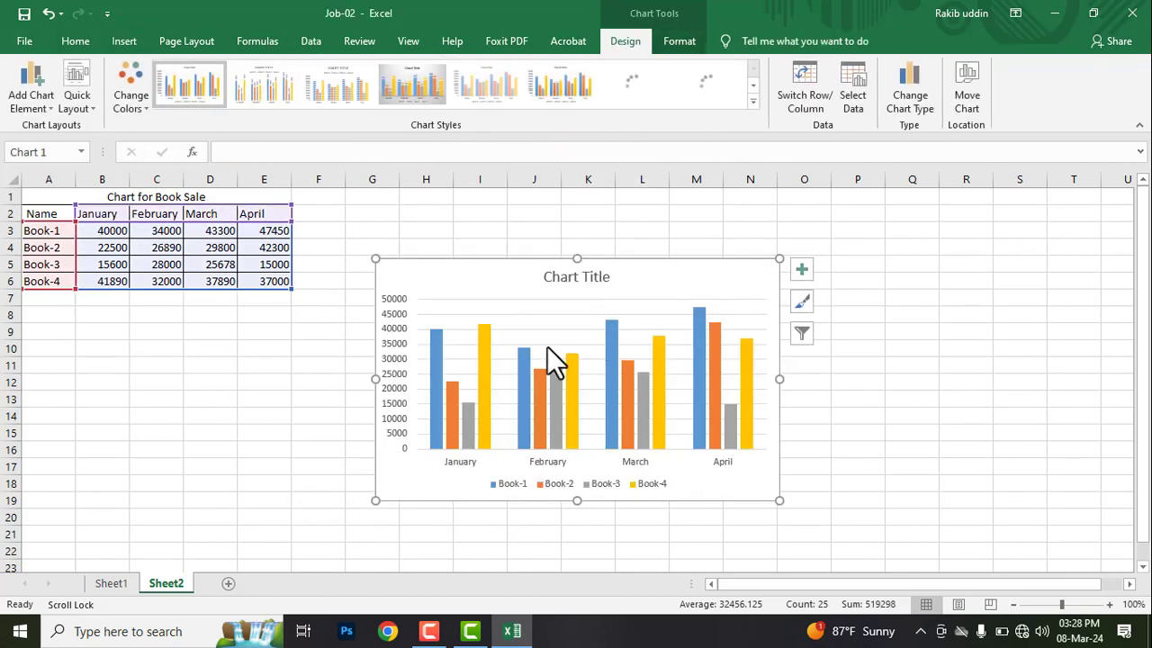
Compare the new chart with the sample chart in the reference PDF.
{"action": "mouse_move", "coordinate": [529, 400]}
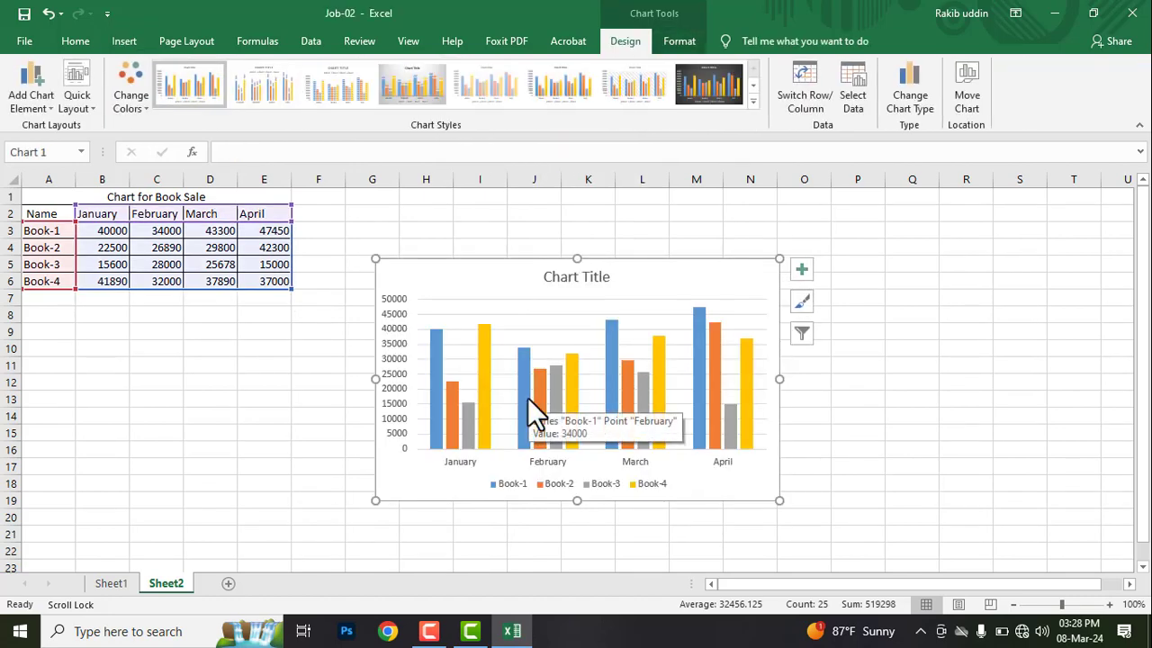
{"action": "key", "text": "alt+Tab"}
{"action": "scroll", "coordinate": [514, 393], "scroll_direction": "down", "scroll_amount": 10}
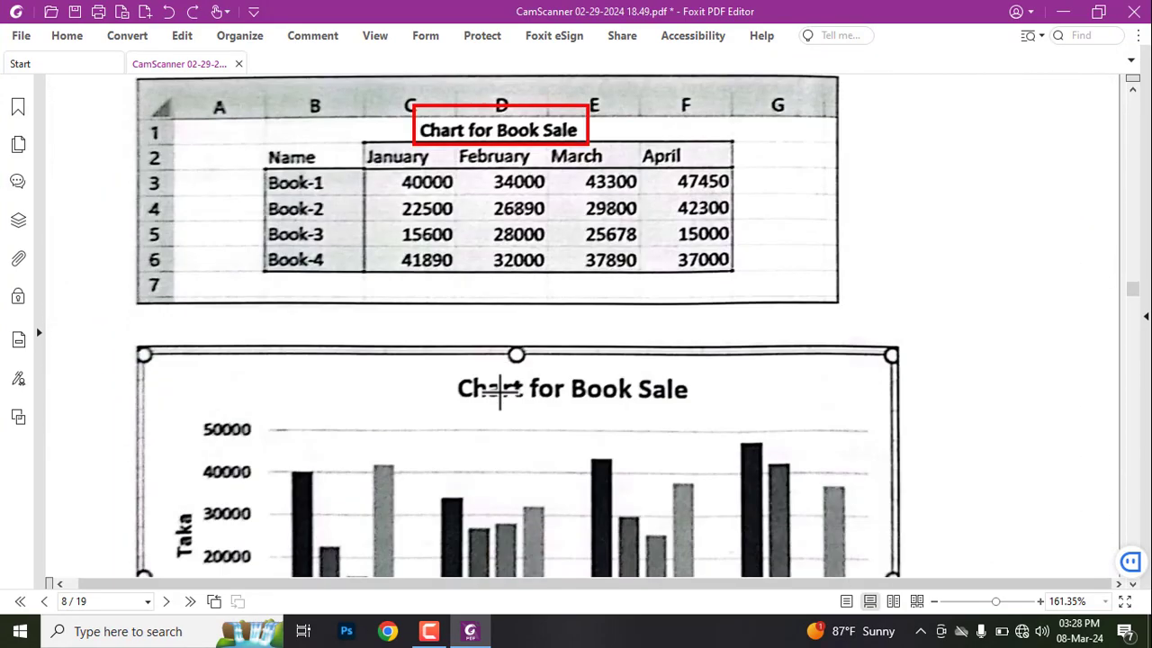
{"action": "scroll", "coordinate": [500, 389], "scroll_direction": "down", "scroll_amount": 5}
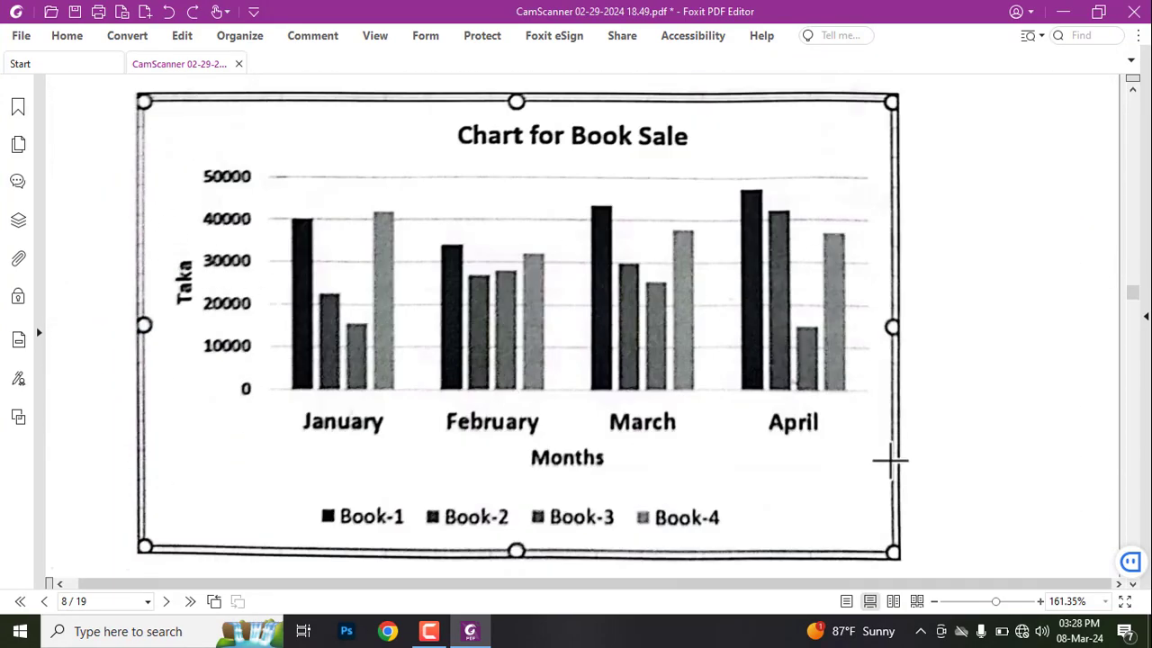
{"action": "key", "text": "alt+Tab"}
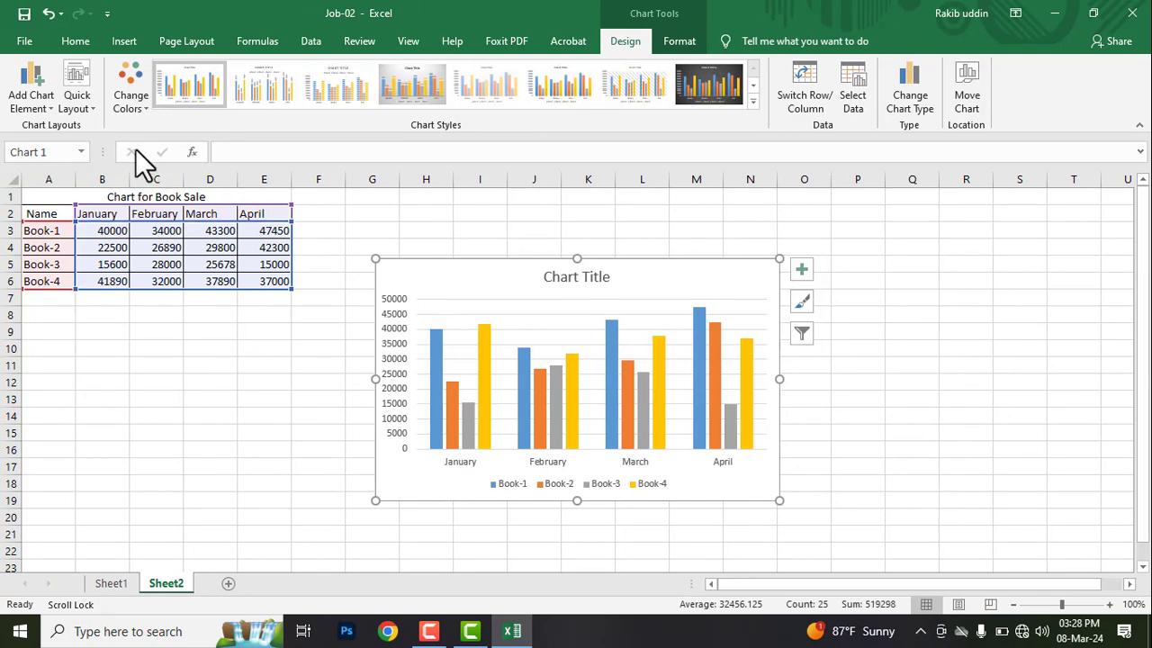
Apply Quick Layout 9 to the chart and box the Chart Title requirement in the PDF.
{"action": "left_click", "coordinate": [82, 81]}
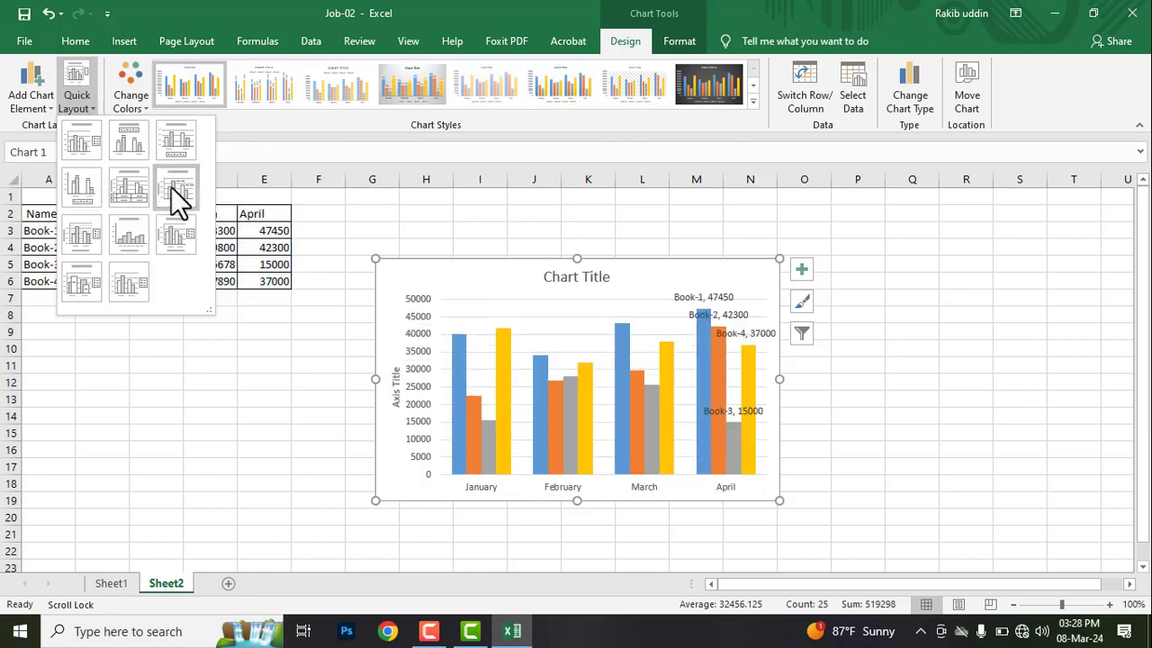
{"action": "left_click", "coordinate": [178, 236]}
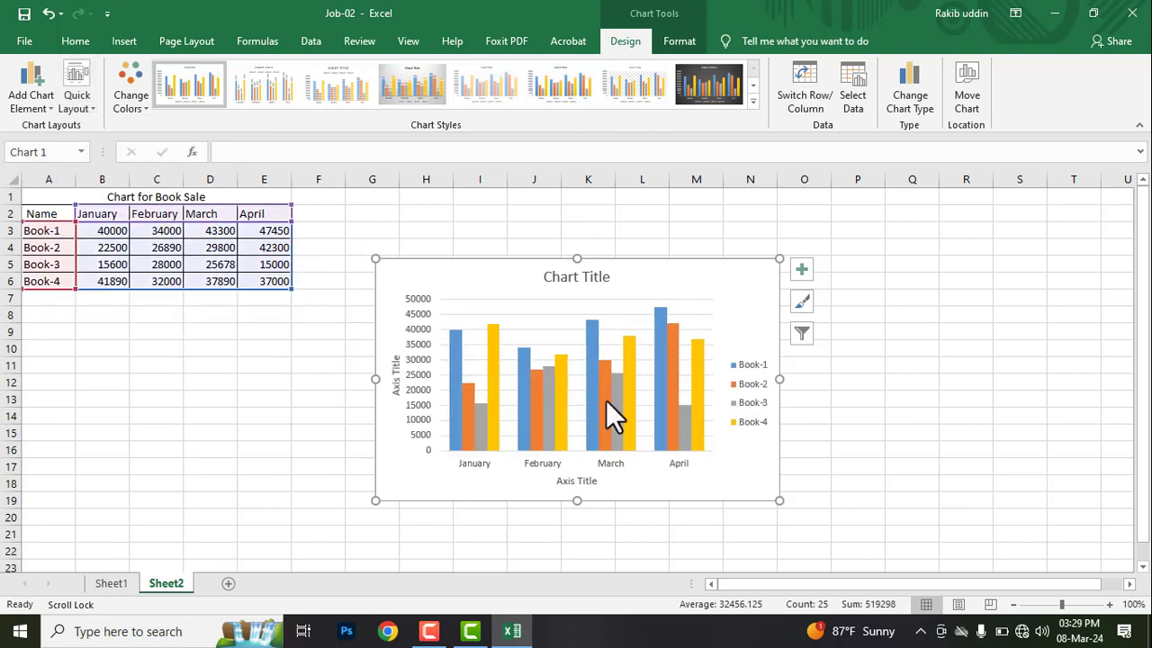
{"action": "key", "text": "ctrl+super+Right"}
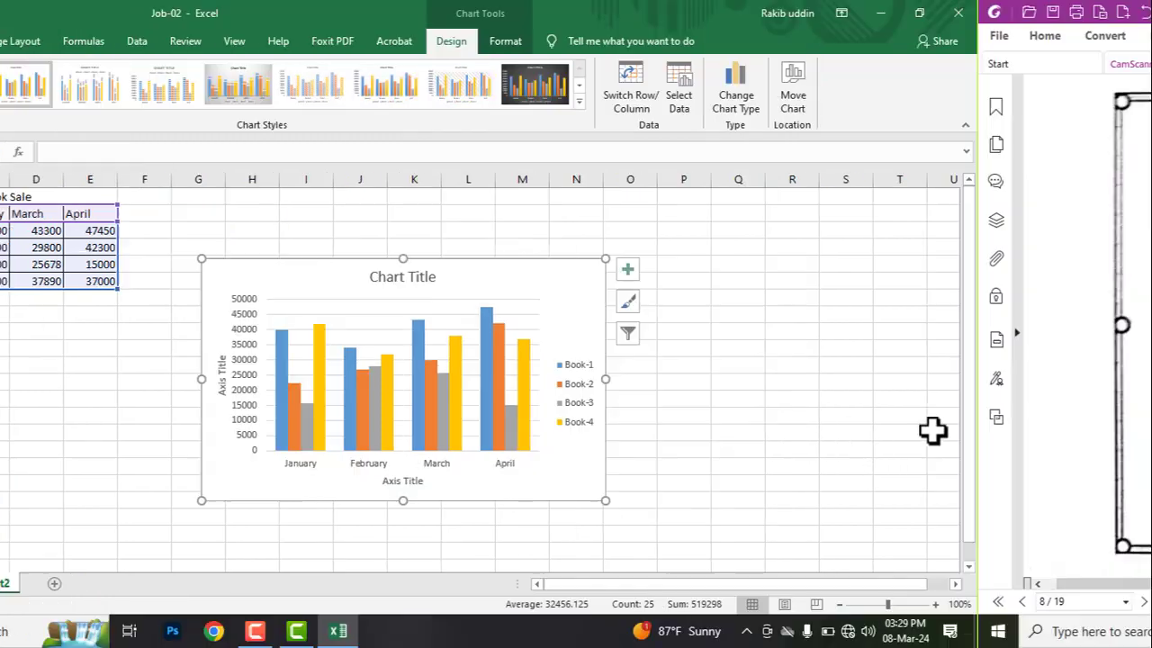
{"action": "scroll", "coordinate": [297, 346], "scroll_direction": "up", "scroll_amount": 15}
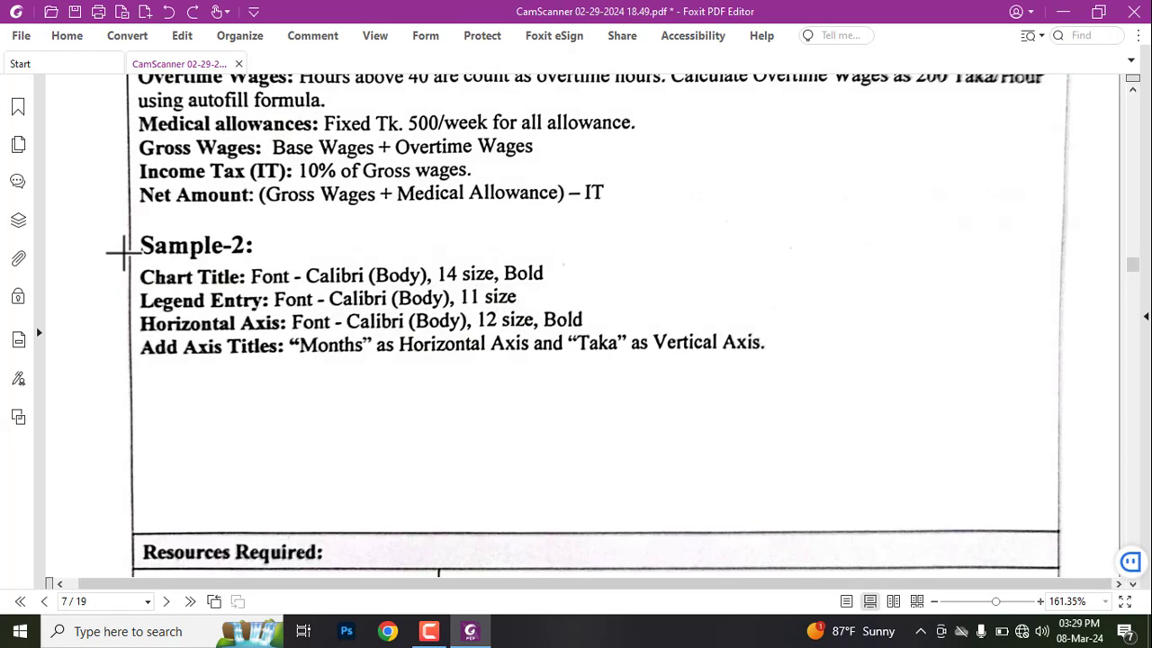
{"action": "mouse_move", "coordinate": [124, 255]}
{"action": "left_mouse_down"}
{"action": "mouse_move", "coordinate": [334, 285]}
{"action": "mouse_move", "coordinate": [645, 294]}
{"action": "left_mouse_up"}
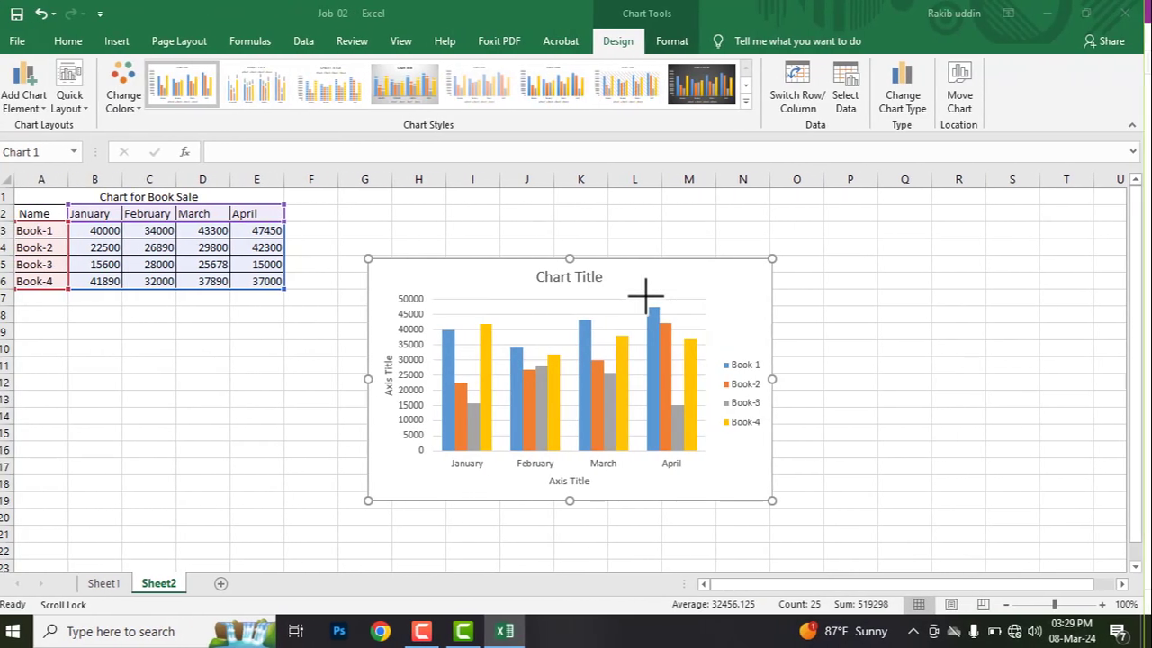
Replace the chart title with 'Chart for Book Sale' and make it bold.
{"action": "double_click", "coordinate": [587, 278]}
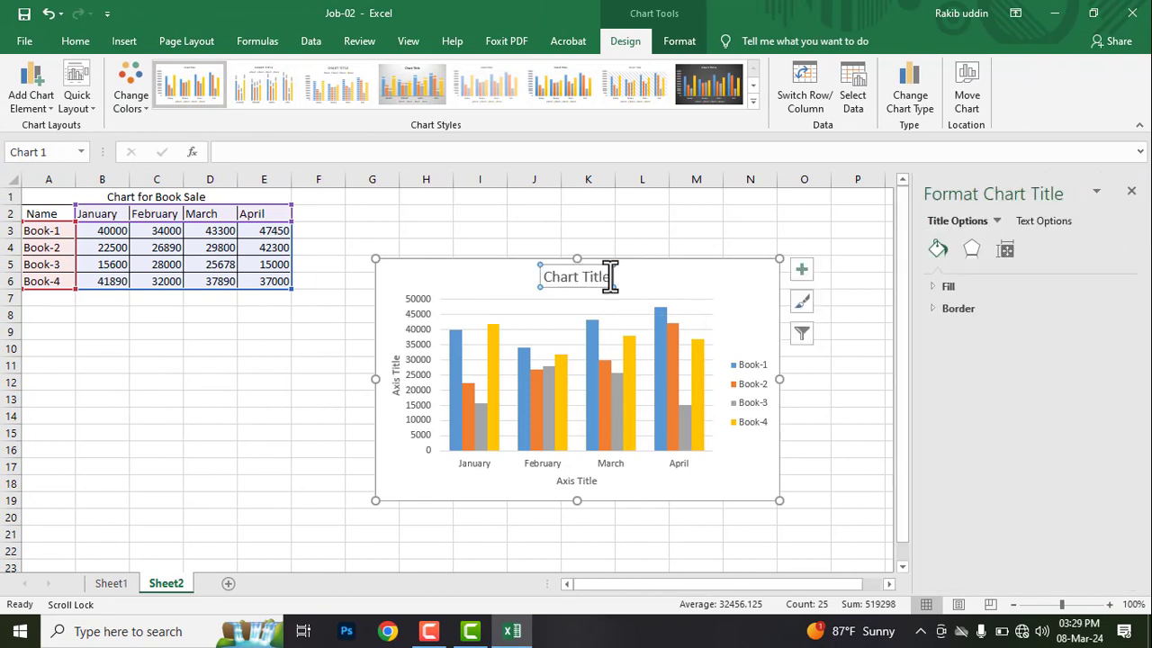
{"action": "left_click_drag", "start_coordinate": [612, 278], "coordinate": [540, 279]}
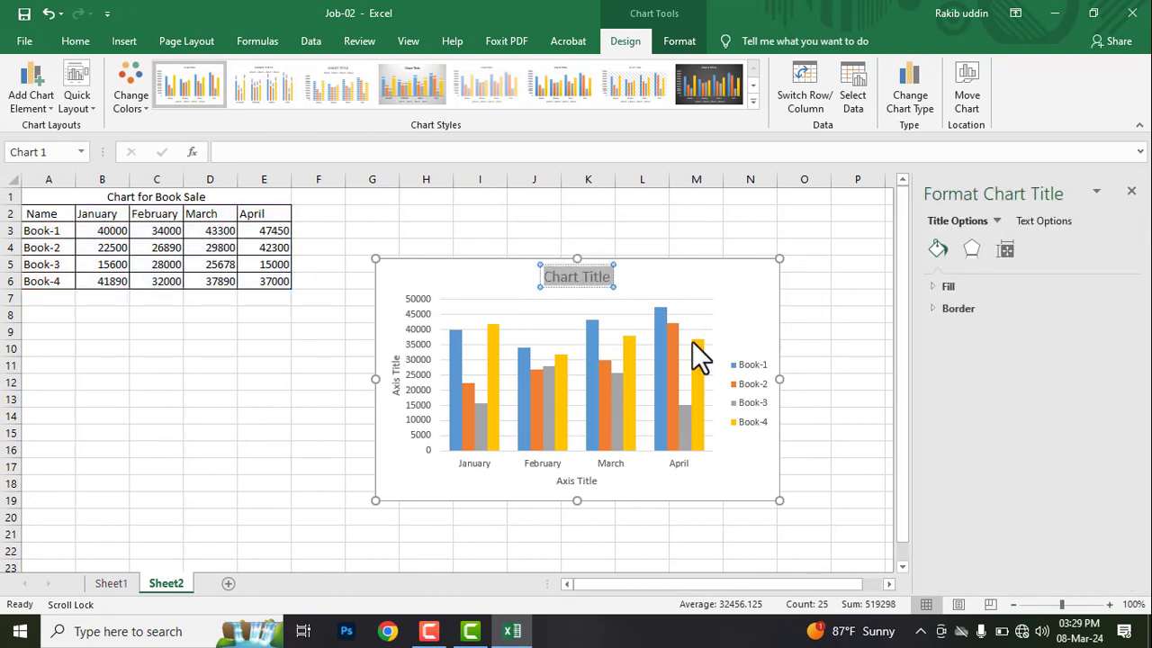
{"action": "type", "text": "Cha"}
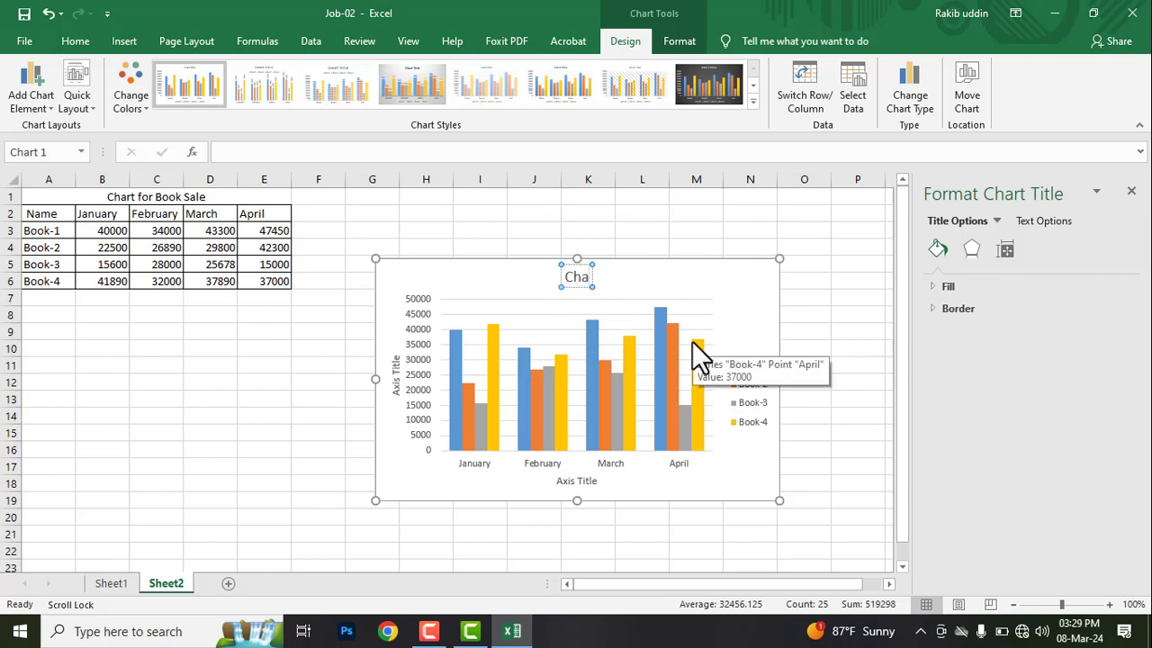
{"action": "type", "text": "rt for"}
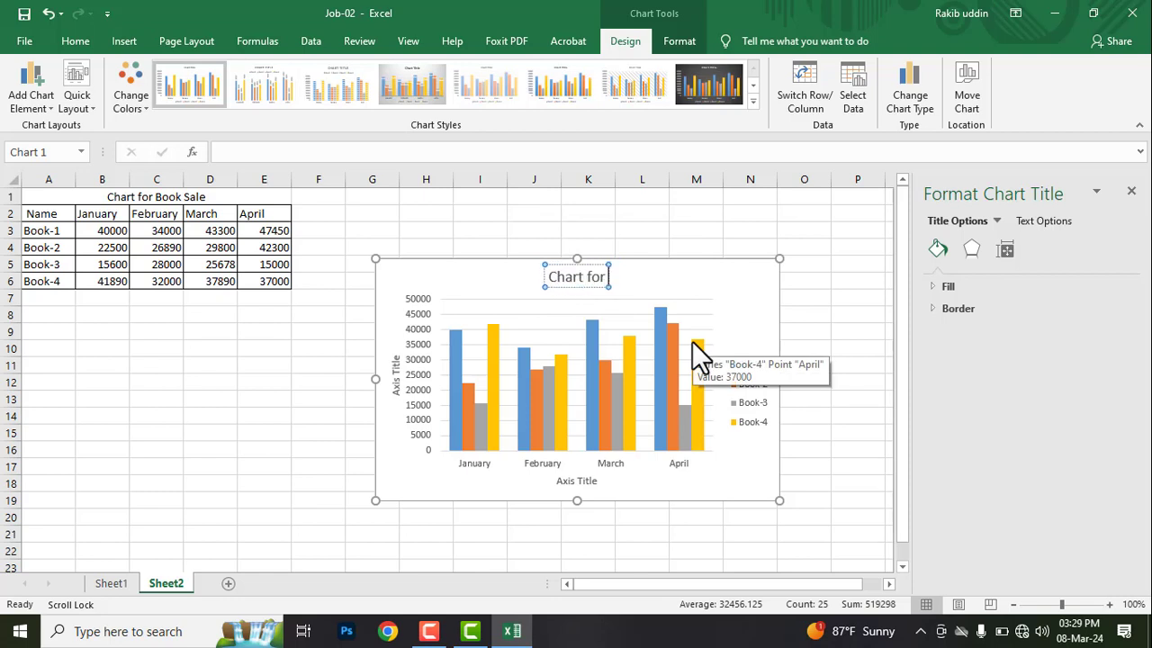
{"action": "type", "text": " Book"}
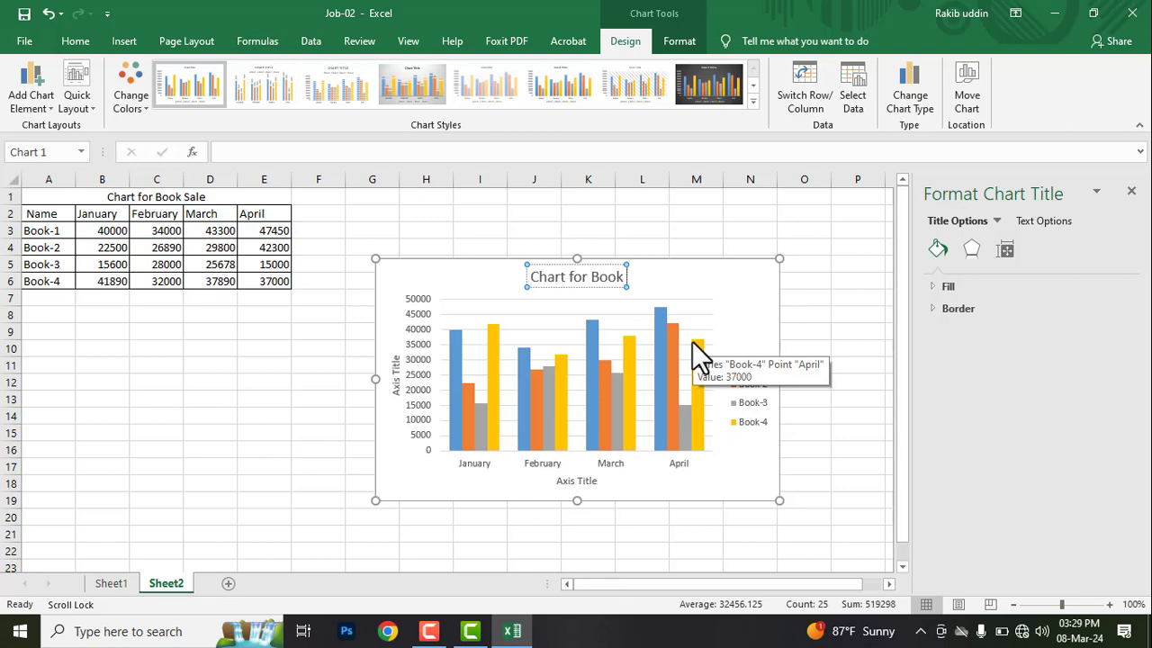
{"action": "type", "text": " Sale"}
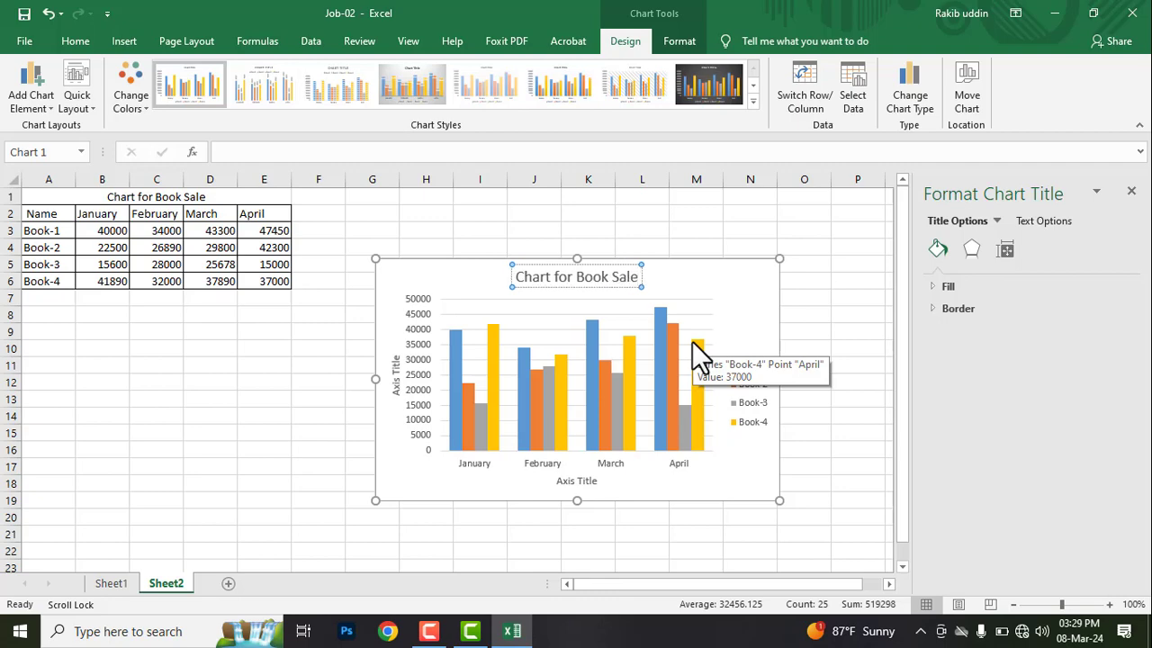
{"action": "triple_click", "coordinate": [592, 279]}
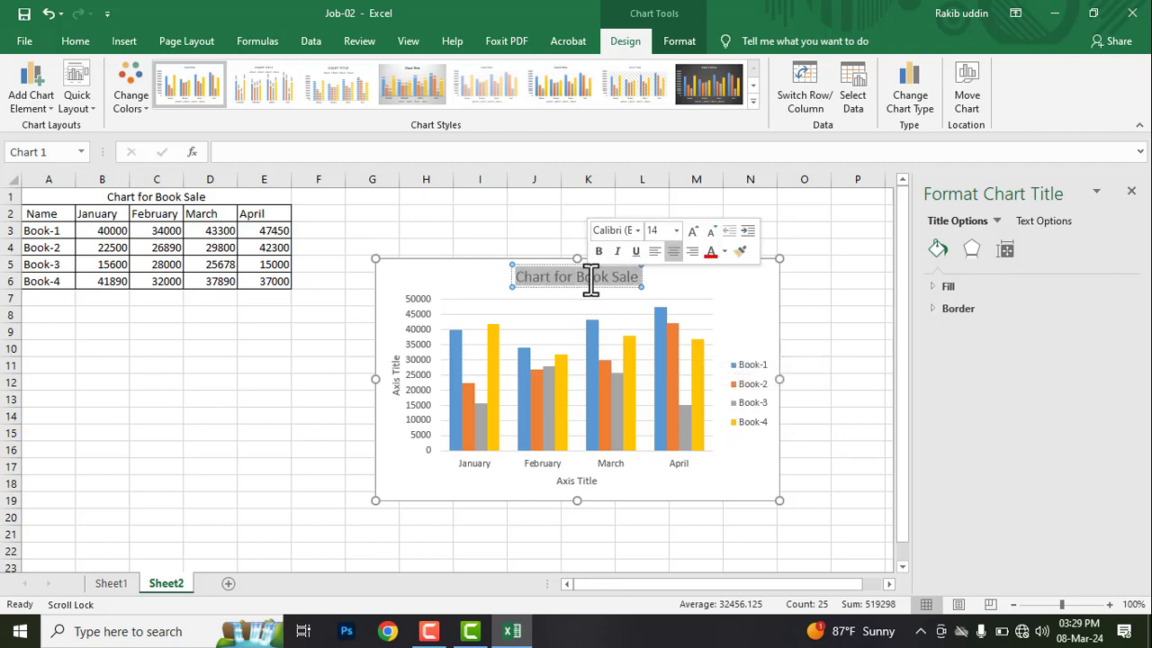
{"action": "left_click", "coordinate": [74, 41]}
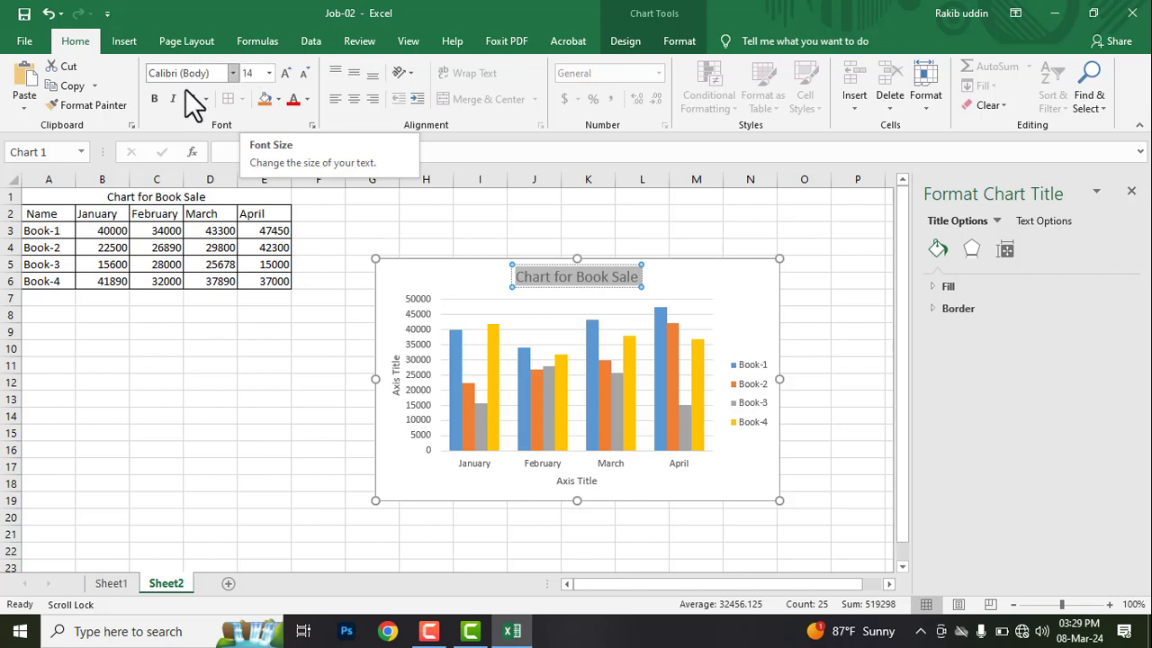
{"action": "left_click", "coordinate": [154, 98]}
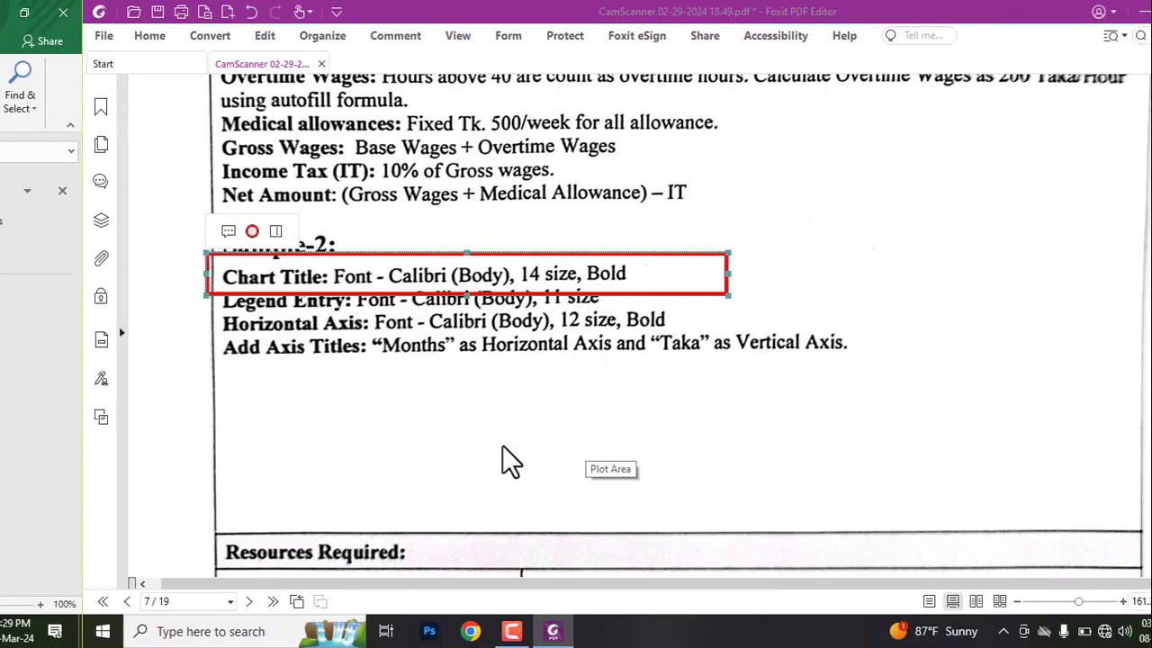
Move the red marker box from the Chart Title line to the Legend Entry line.
{"action": "key", "text": "Delete"}
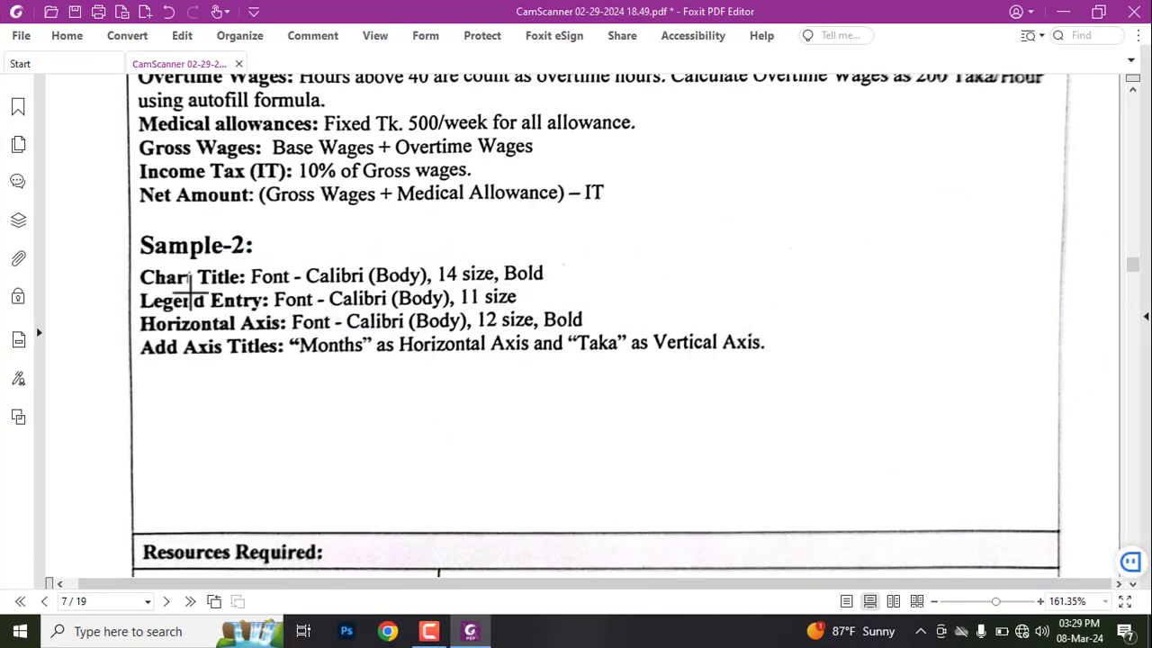
{"action": "left_click_drag", "start_coordinate": [128, 288], "coordinate": [529, 313]}
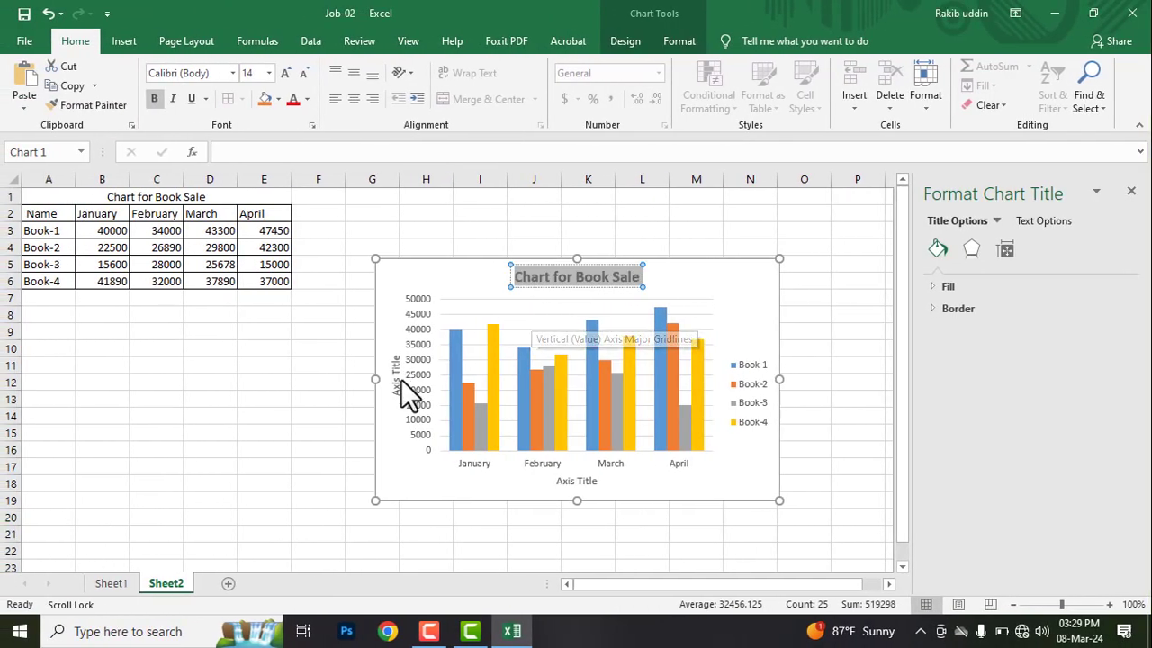
Rename the horizontal axis title to 'Months' and make it bold.
{"action": "left_click", "coordinate": [579, 481]}
{"action": "double_click", "coordinate": [581, 481]}
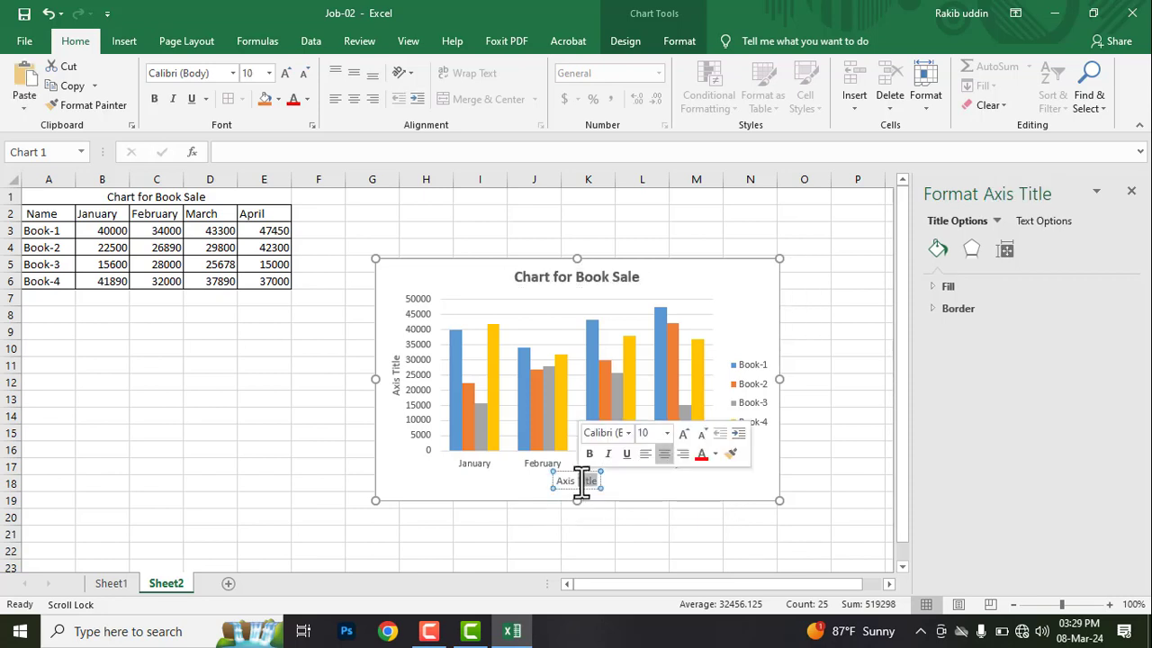
{"action": "left_click", "coordinate": [573, 482]}
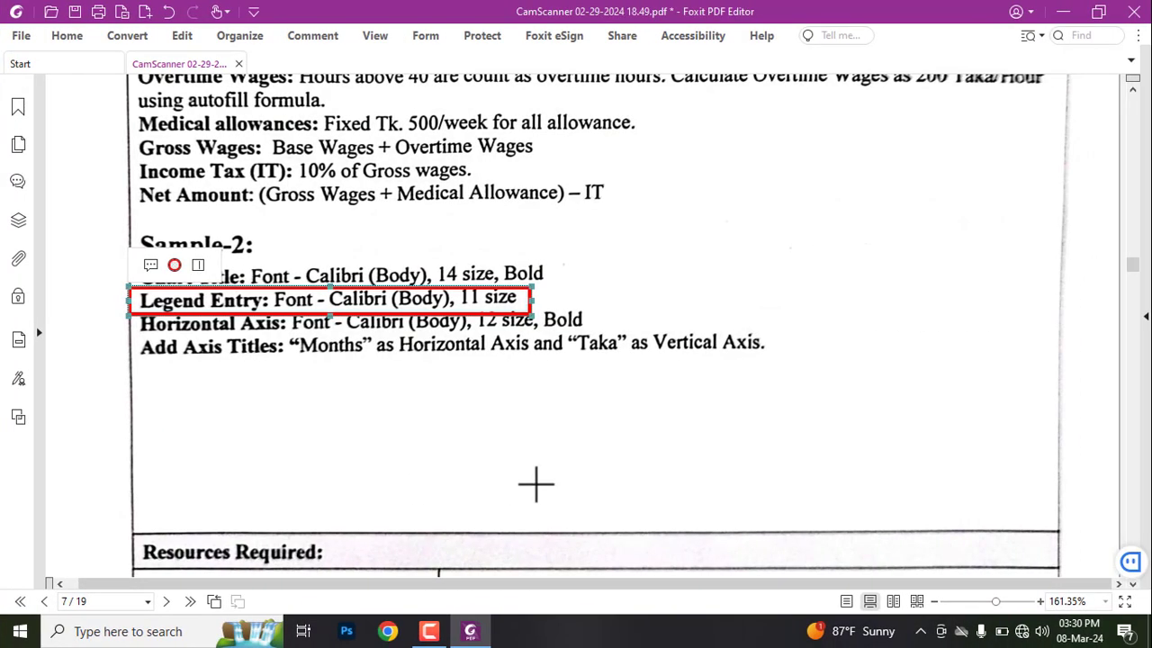
{"action": "scroll", "coordinate": [535, 487], "scroll_direction": "down", "scroll_amount": 5}
{"action": "scroll", "coordinate": [535, 486], "scroll_direction": "up", "scroll_amount": 10}
{"action": "scroll", "coordinate": [535, 486], "scroll_direction": "down", "scroll_amount": 6}
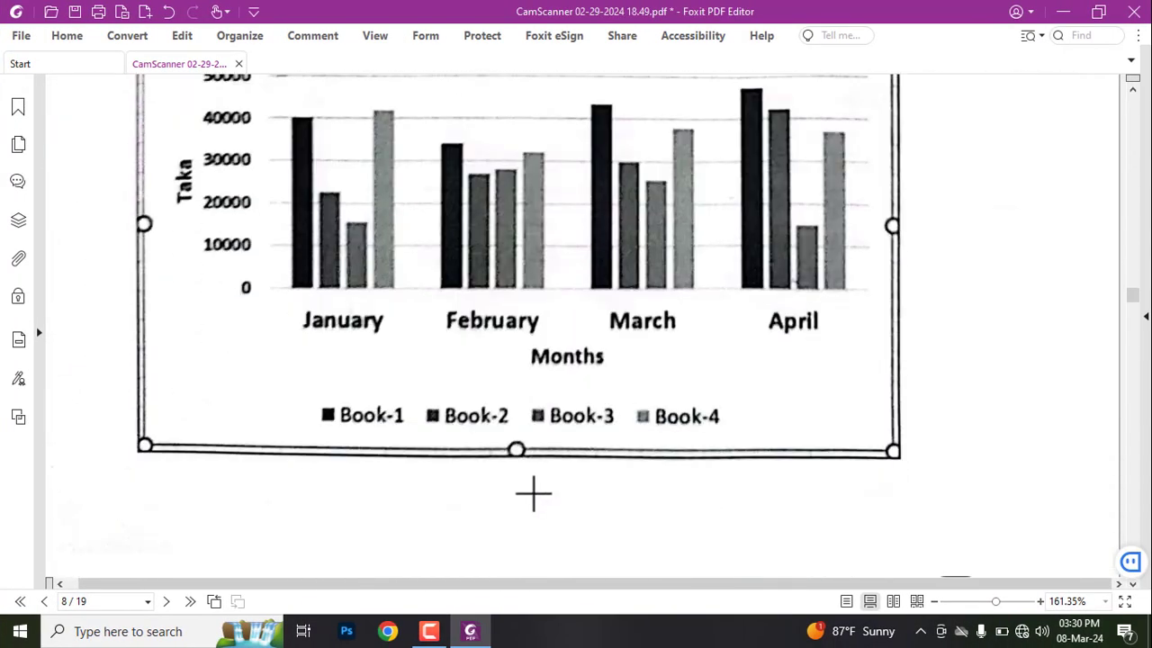
{"action": "mouse_move", "coordinate": [505, 236]}
{"action": "left_mouse_down"}
{"action": "mouse_move", "coordinate": [690, 294]}
{"action": "mouse_move", "coordinate": [681, 288]}
{"action": "left_mouse_up"}
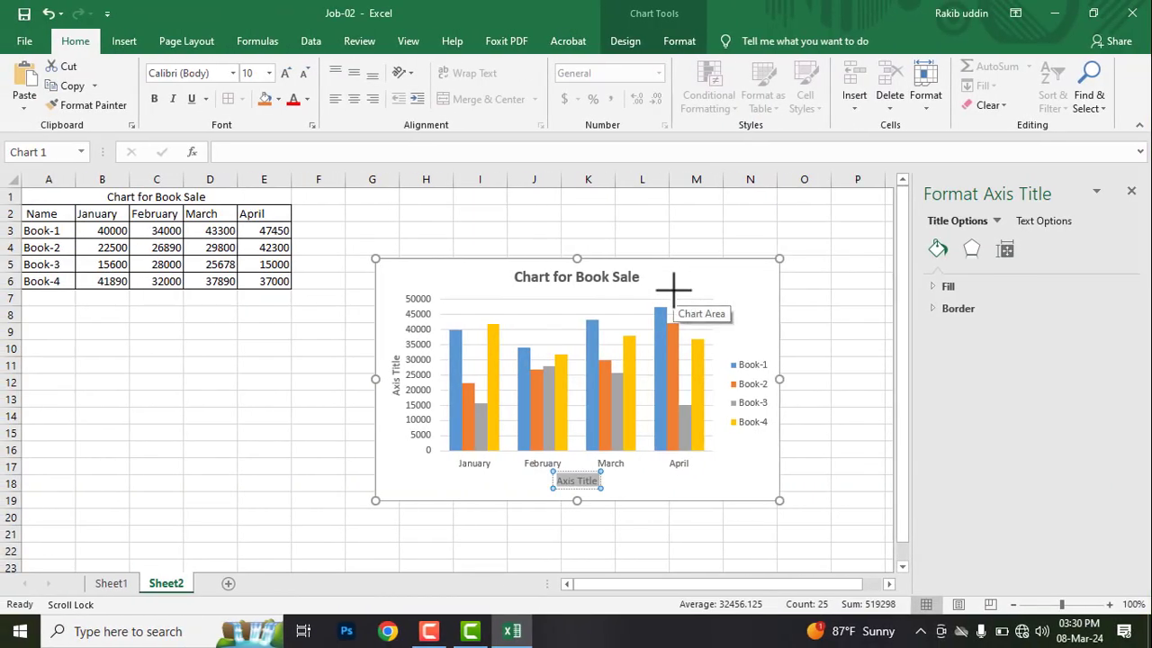
{"action": "type", "text": "Months"}
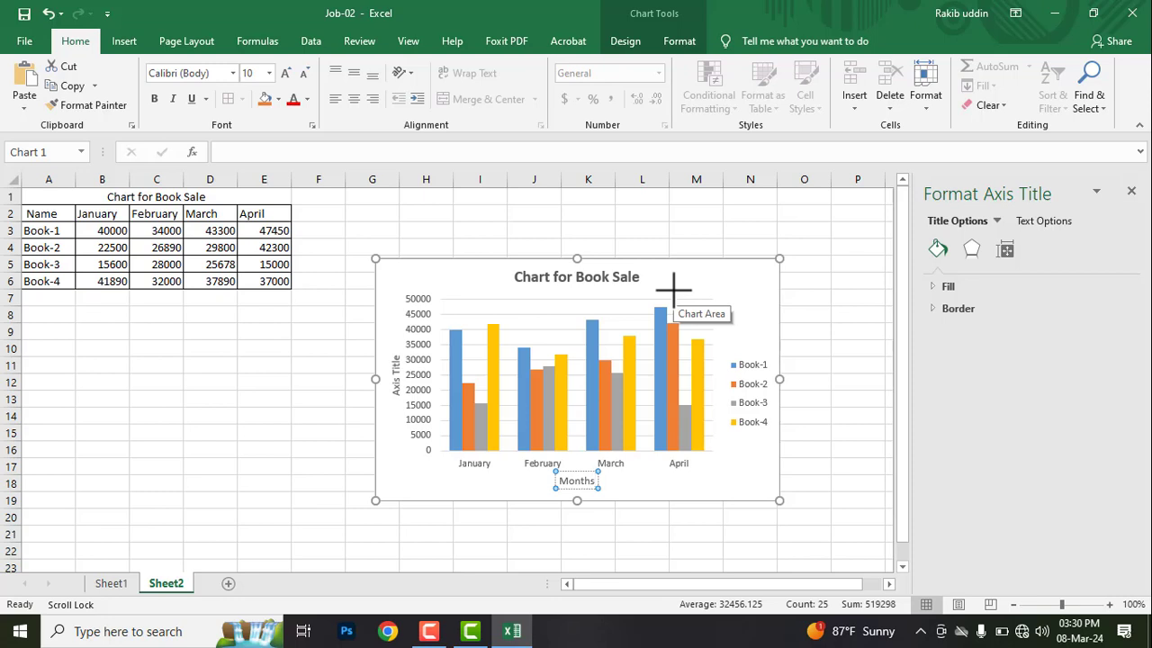
{"action": "left_click", "coordinate": [257, 72]}
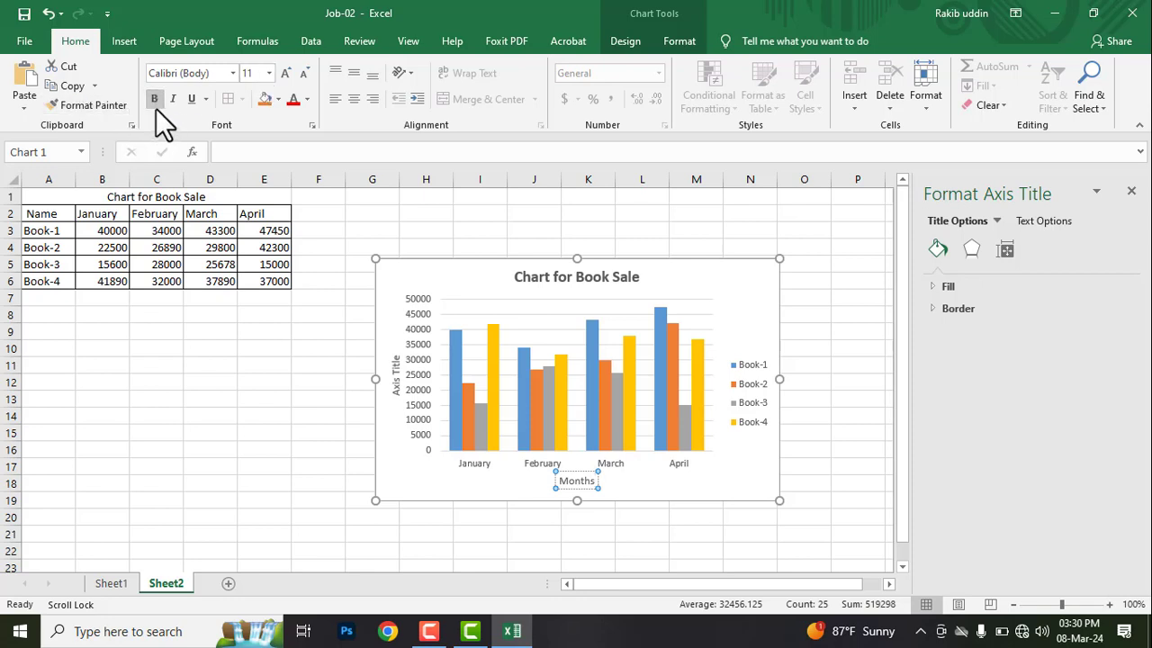
{"action": "double_click", "coordinate": [577, 482]}
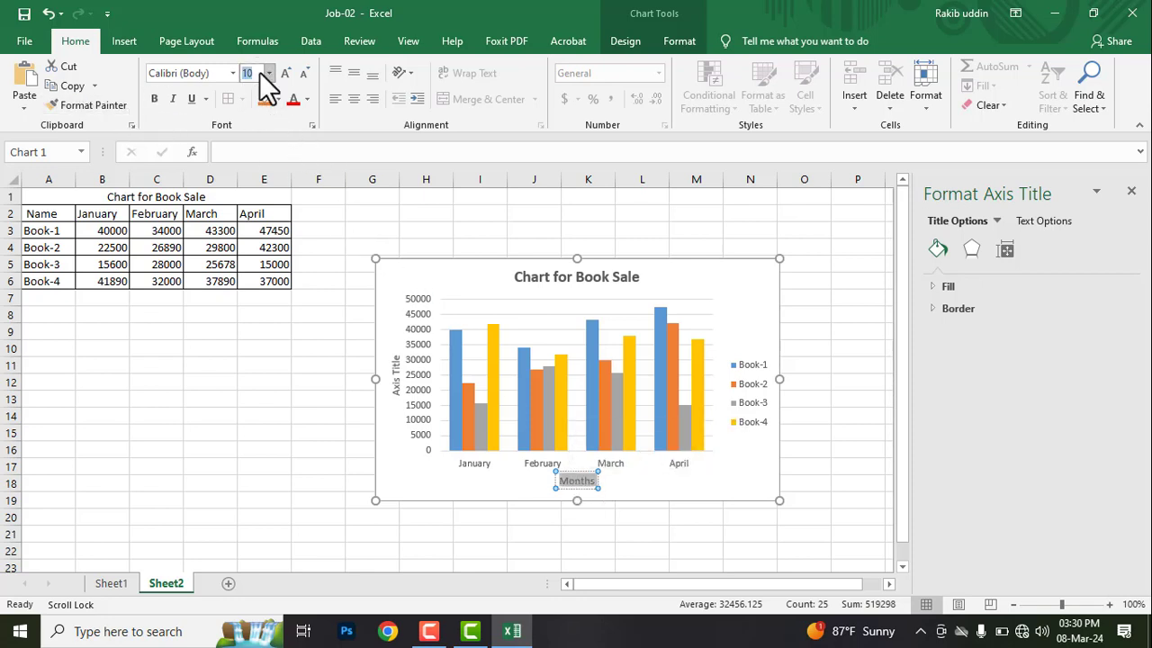
{"action": "left_click", "coordinate": [153, 99]}
Rename the vertical axis title to 'Taka' and keep its font as Calibri (Body).
{"action": "left_click", "coordinate": [399, 367]}
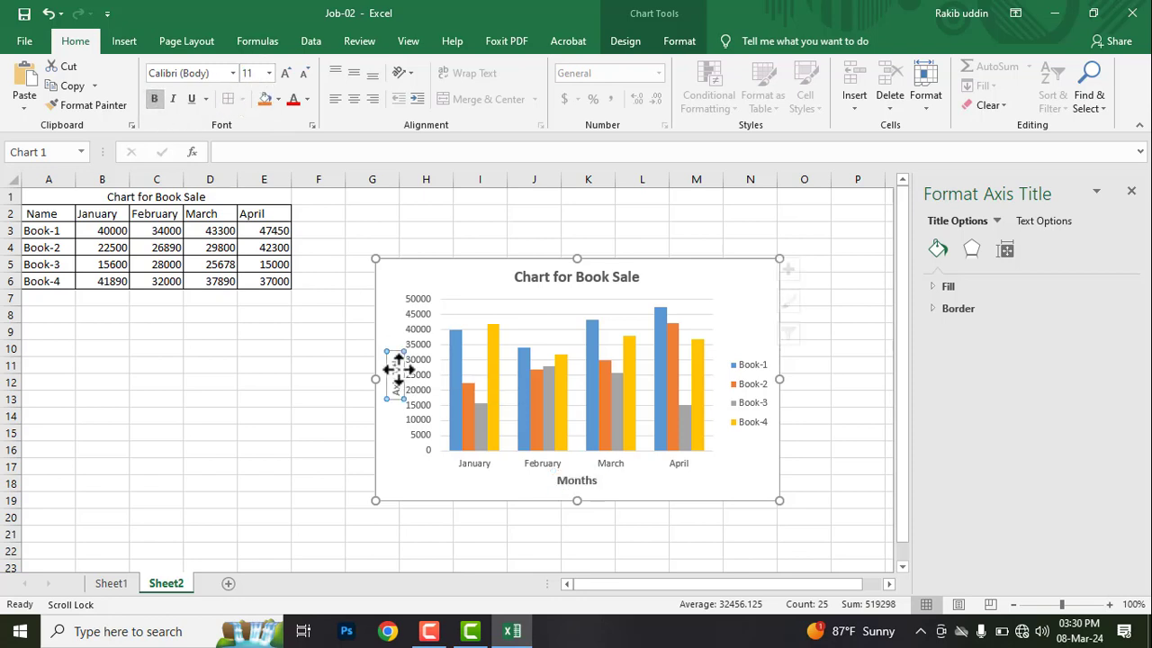
{"action": "double_click", "coordinate": [398, 369]}
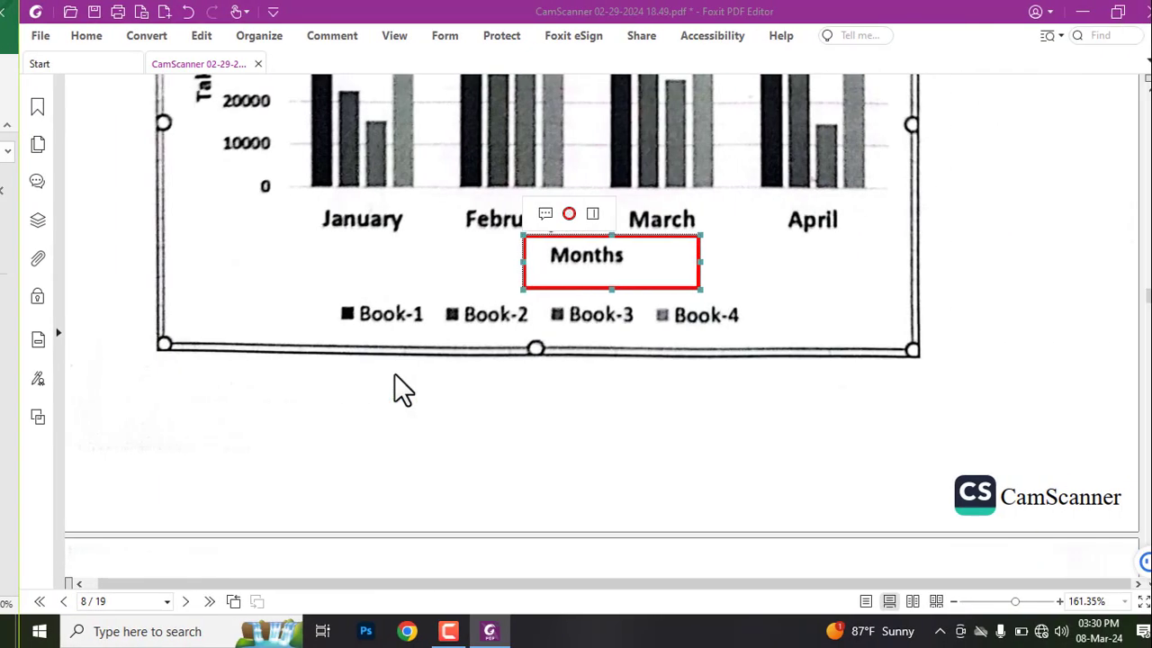
{"action": "scroll", "coordinate": [213, 291], "scroll_direction": "up", "scroll_amount": 5}
{"action": "left_click_drag", "start_coordinate": [169, 243], "coordinate": [198, 335]}
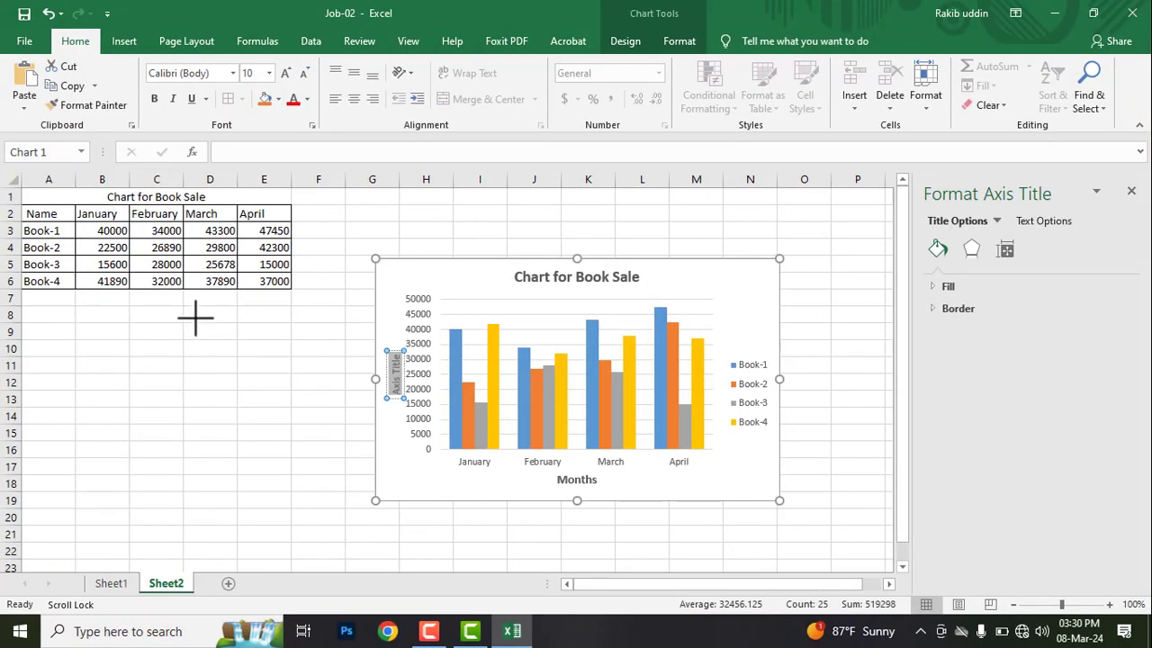
{"action": "type", "text": "Taka"}
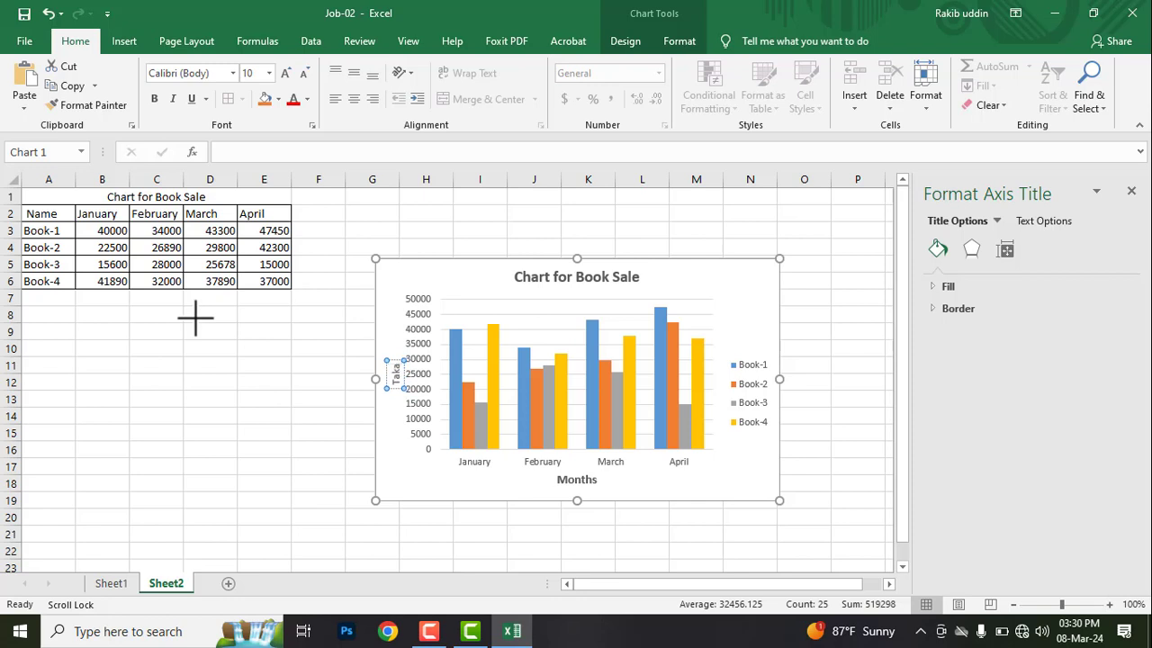
{"action": "double_click", "coordinate": [399, 369]}
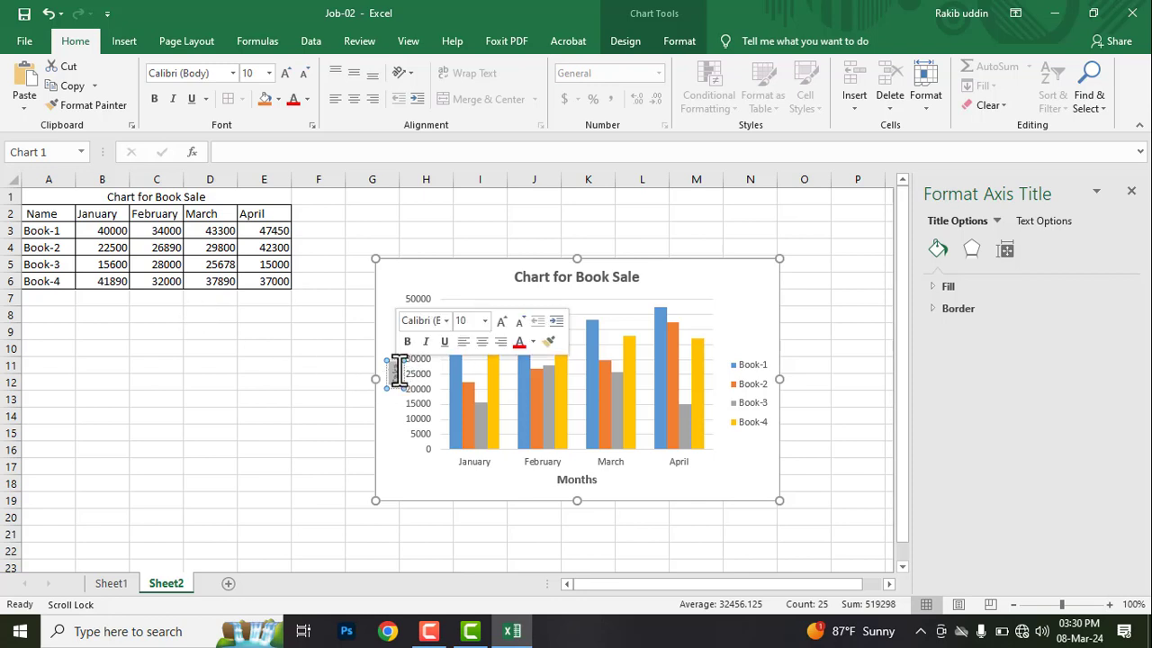
{"action": "left_click", "coordinate": [232, 74]}
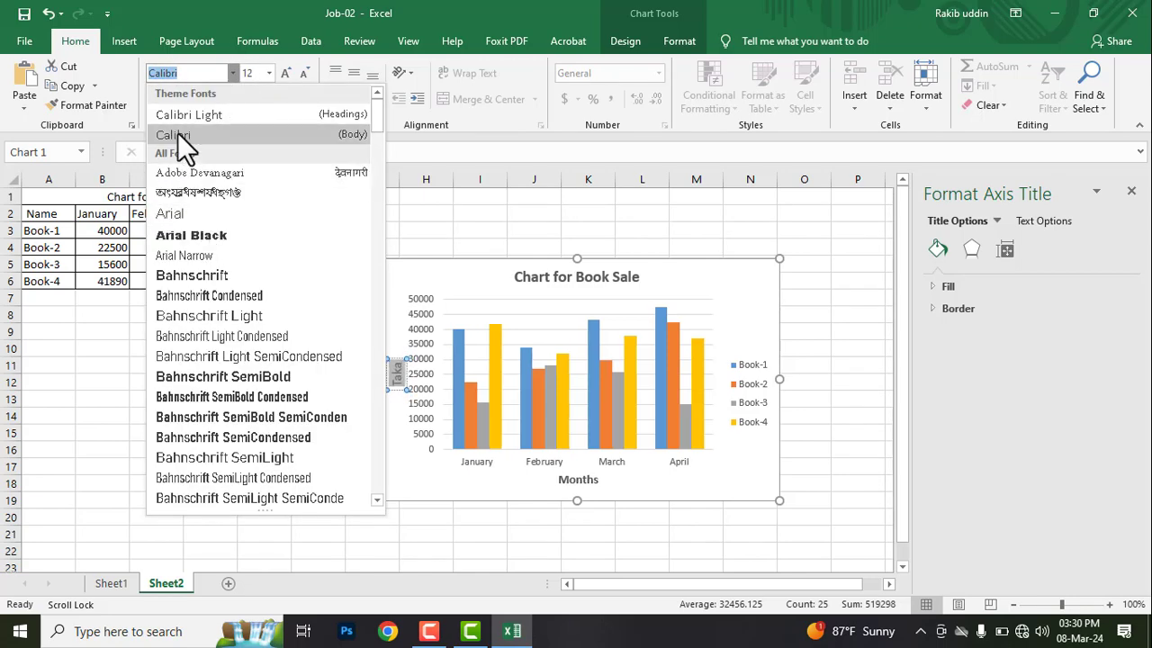
{"action": "left_click", "coordinate": [176, 135]}
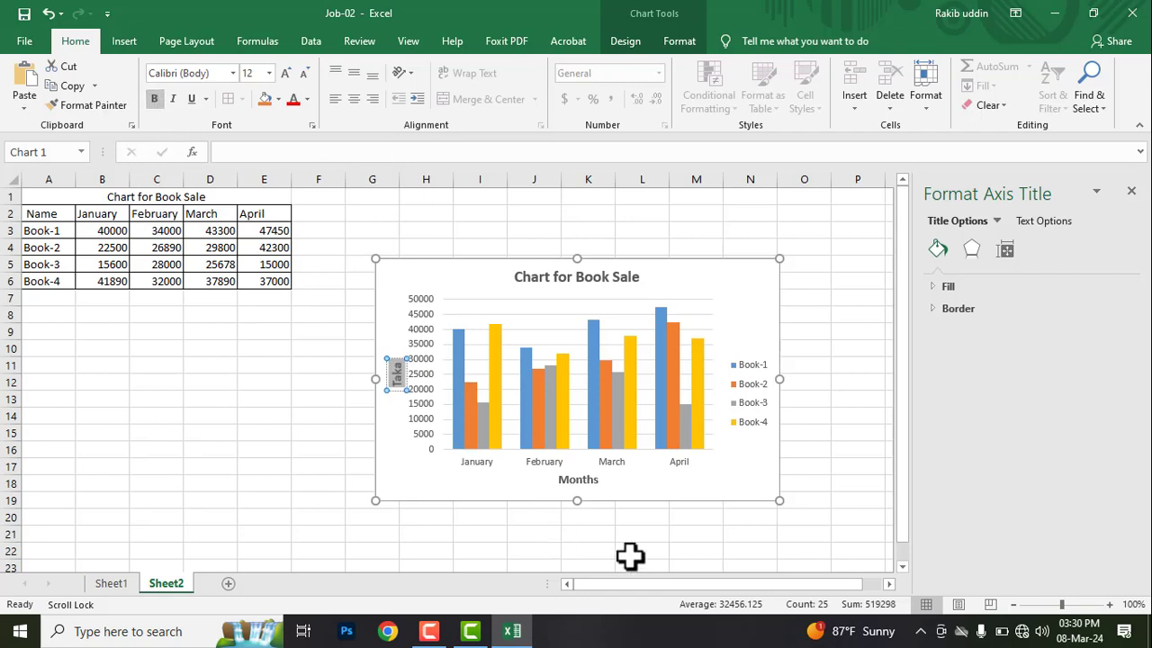
{"action": "left_click", "coordinate": [743, 520]}
Box the legend on the sample chart in the reference PDF.
{"action": "key", "text": "alt+Tab"}
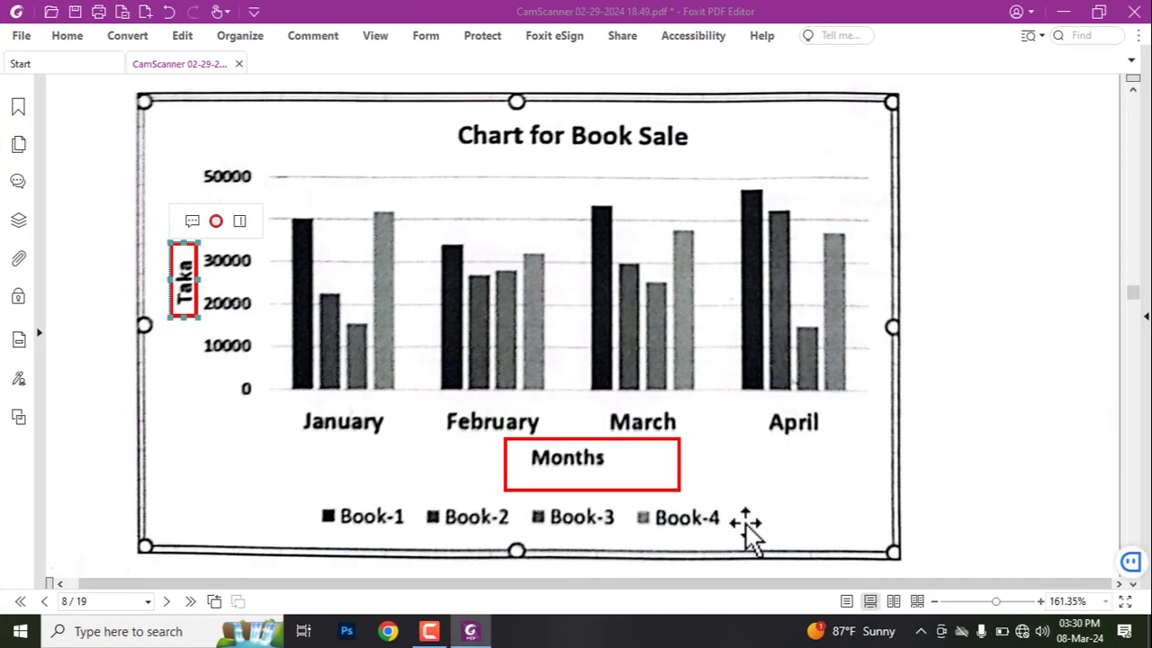
{"action": "mouse_move", "coordinate": [299, 492]}
{"action": "left_mouse_down"}
{"action": "mouse_move", "coordinate": [658, 544]}
{"action": "mouse_move", "coordinate": [785, 541]}
{"action": "left_mouse_up"}
{"action": "key", "text": "alt+Tab"}
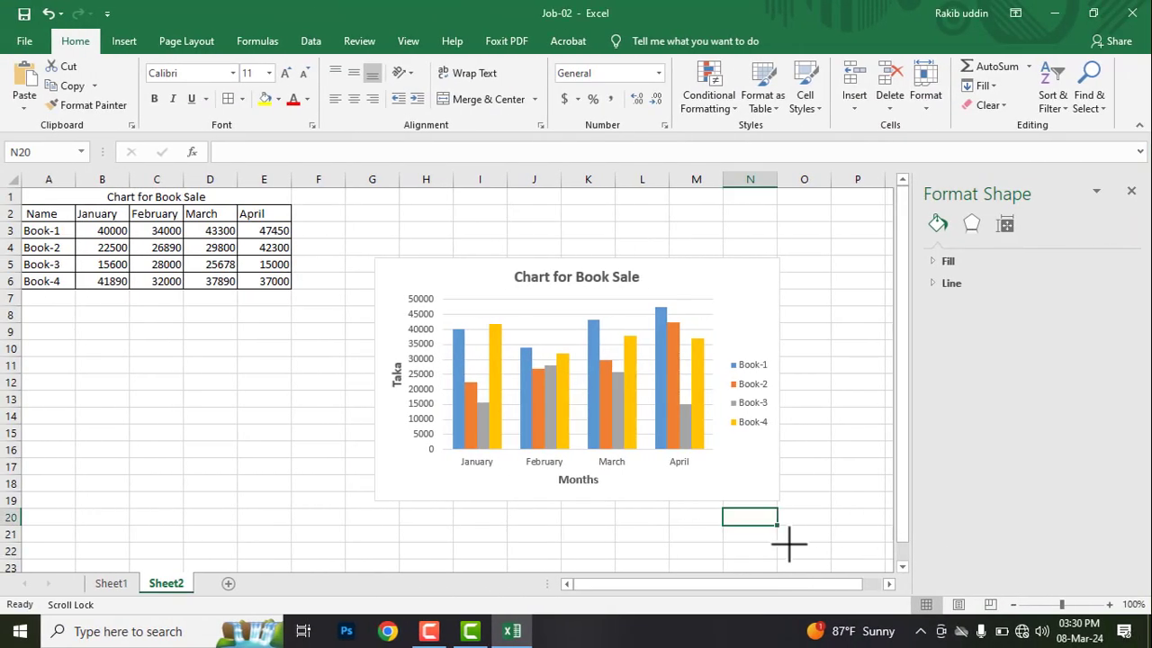
Move the chart legend below the plot area as a single row and close the Format pane.
{"action": "left_click", "coordinate": [755, 387]}
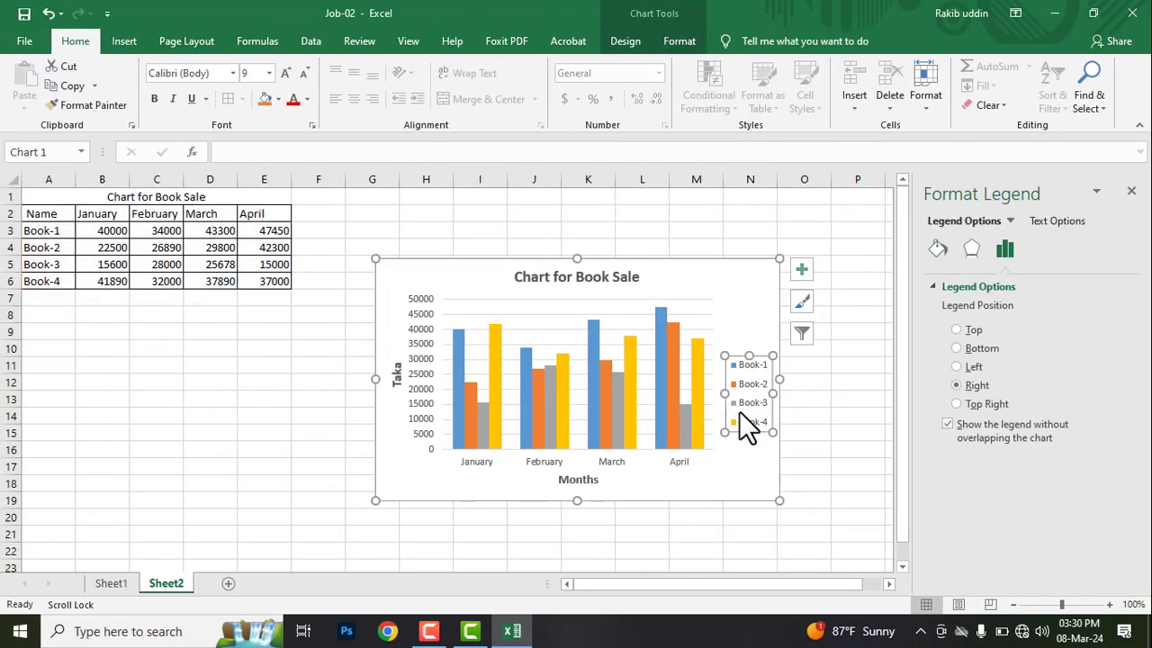
{"action": "left_click_drag", "start_coordinate": [741, 411], "coordinate": [503, 398]}
{"action": "left_click_drag", "start_coordinate": [635, 355], "coordinate": [599, 475]}
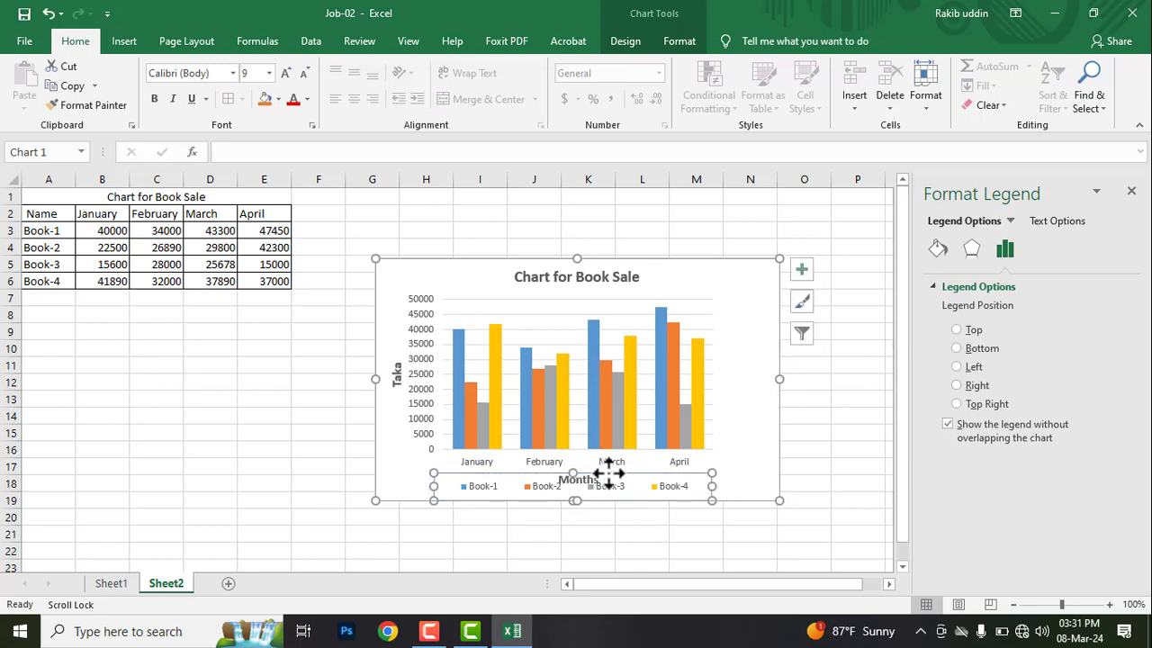
{"action": "left_click", "coordinate": [746, 463]}
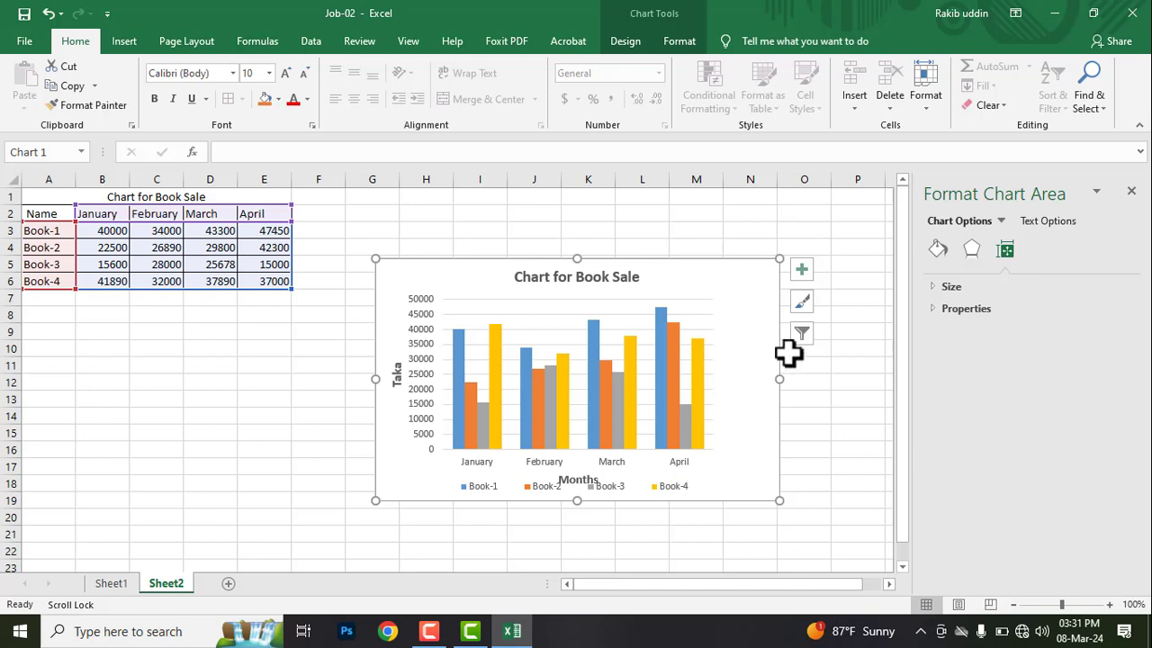
{"action": "left_click", "coordinate": [846, 401]}
{"action": "left_click", "coordinate": [1131, 191]}
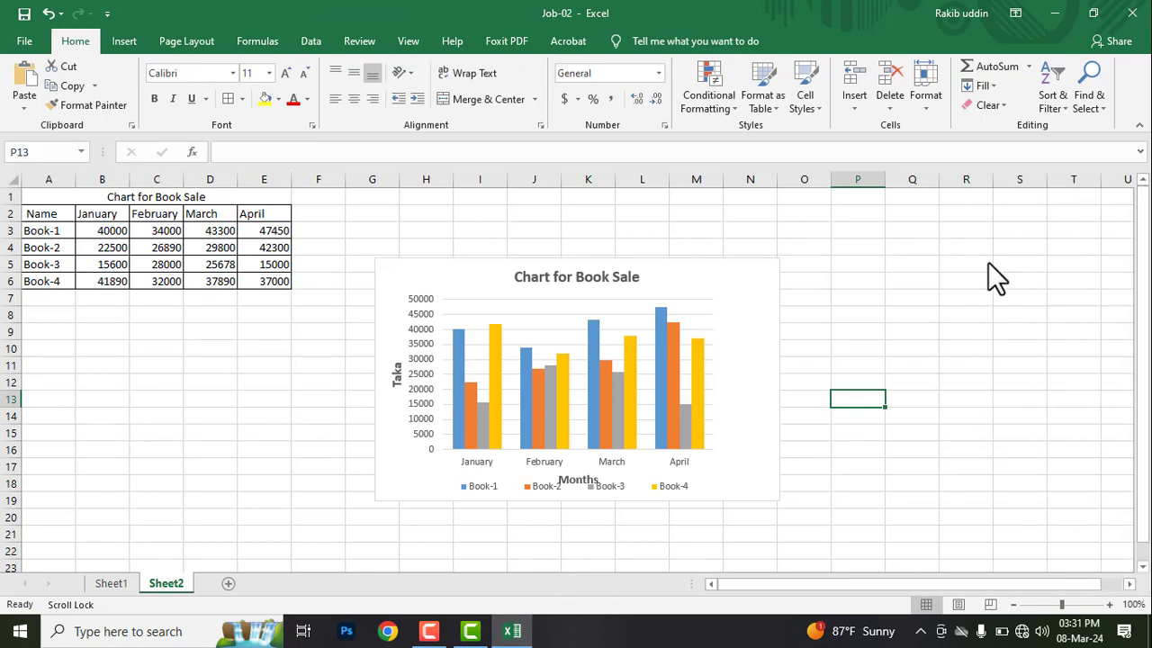
{"action": "key", "text": "alt+Tab"}
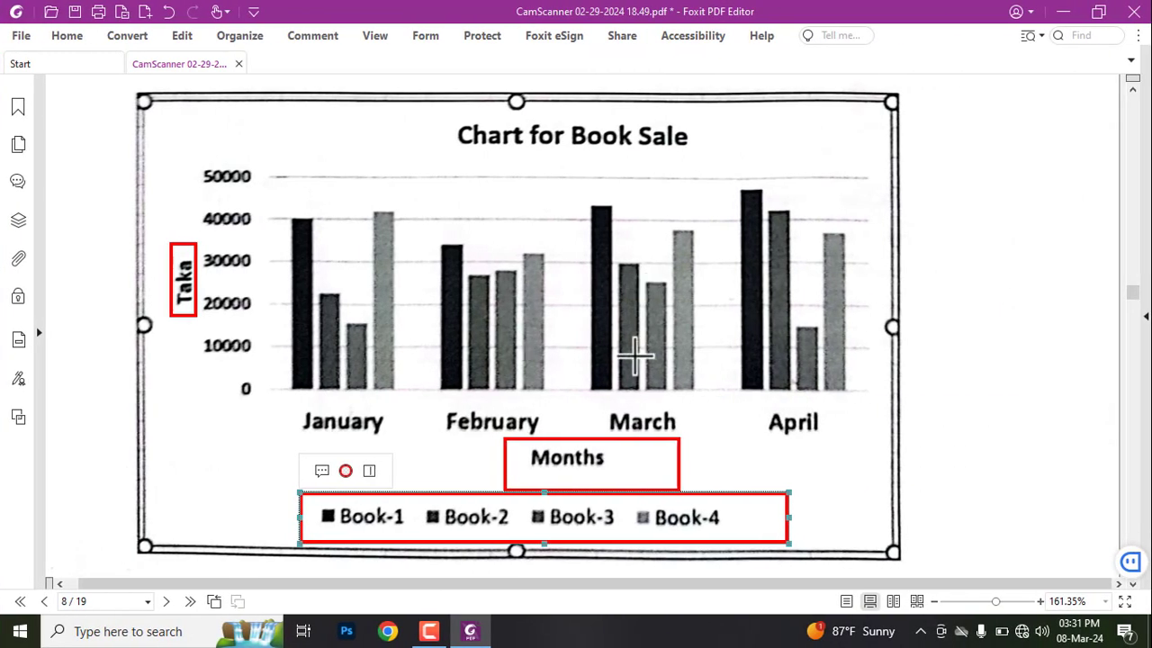
Move the book sales chart left so it sits directly beneath the data table.
{"action": "key", "text": "alt+Tab"}
{"action": "left_click", "coordinate": [588, 316]}
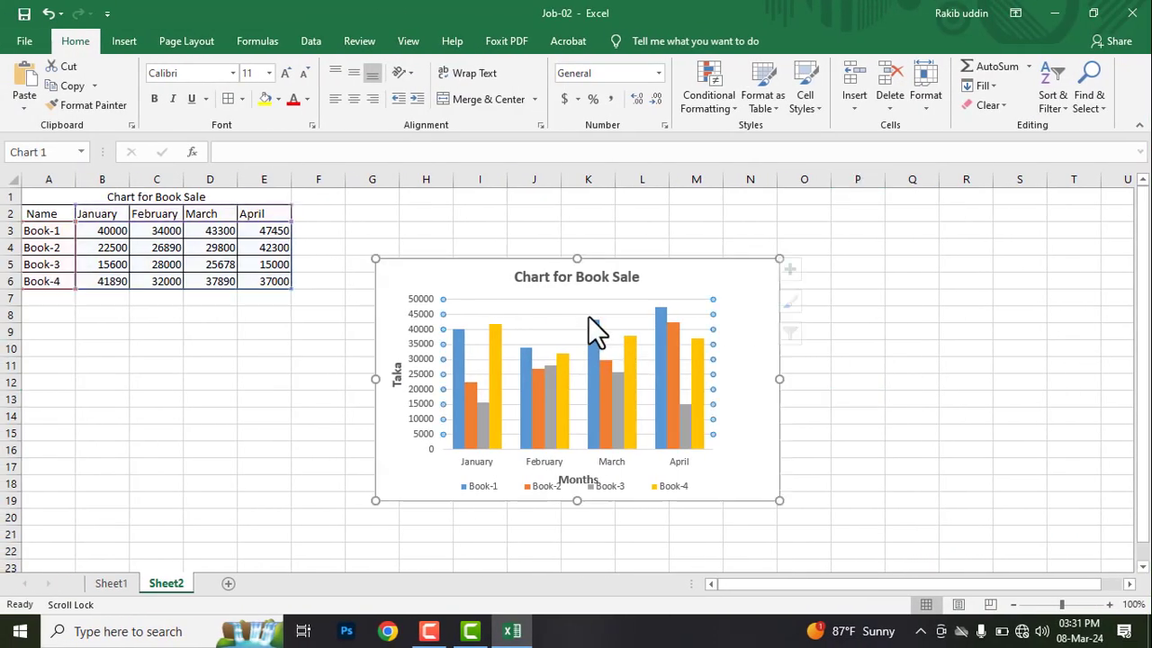
{"action": "left_click_drag", "start_coordinate": [719, 275], "coordinate": [395, 328]}
{"action": "left_click", "coordinate": [715, 380]}
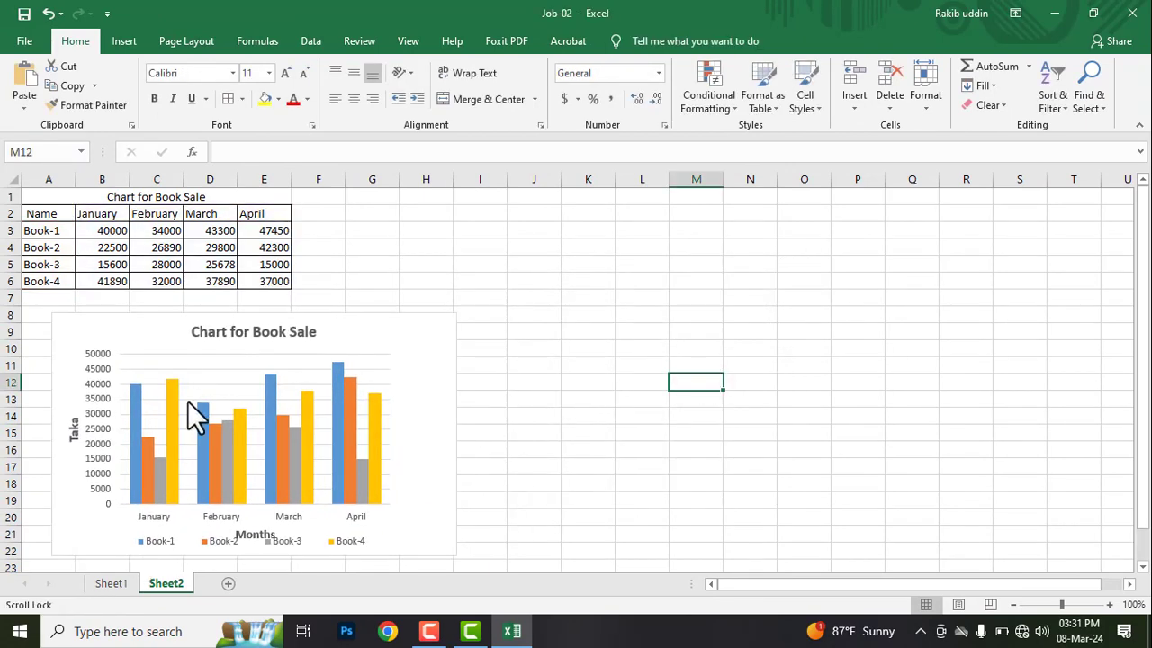
Go to Sheet1 with the weekly wages table and bring up the sample PDF.
{"action": "left_click", "coordinate": [111, 583]}
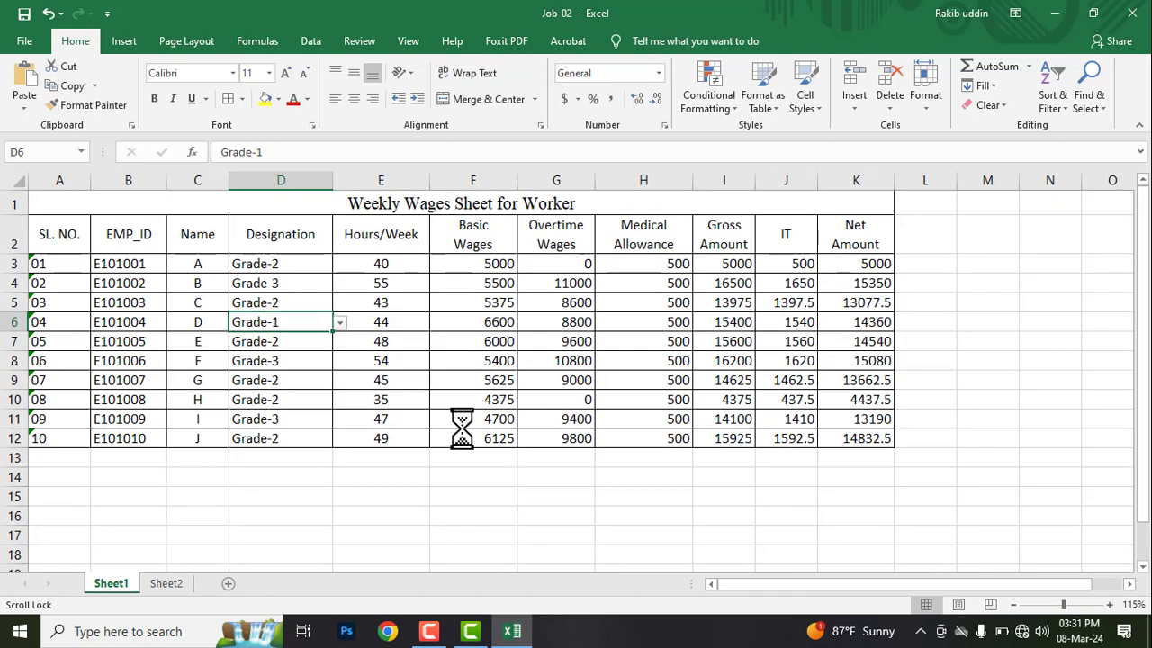
{"action": "key", "text": "alt+Tab"}
{"action": "scroll", "coordinate": [540, 442], "scroll_direction": "down", "scroll_amount": 5}
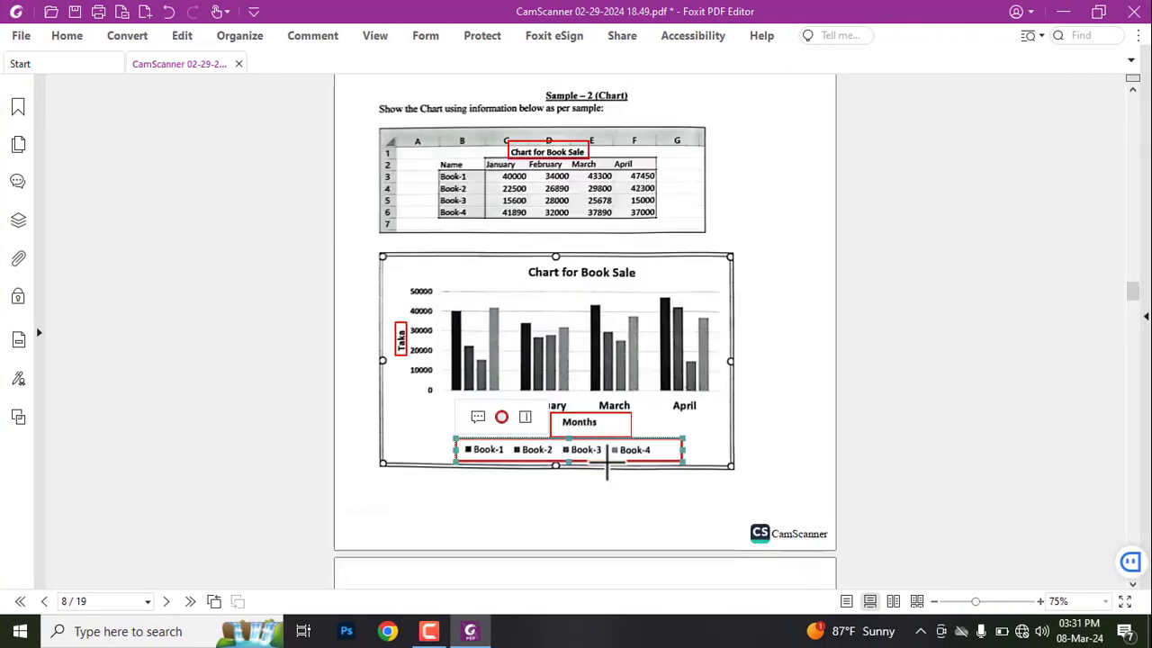
Undo the last legend annotation change and scroll to the Sample-1 weekly wages worksheet.
{"action": "scroll", "coordinate": [607, 461], "scroll_direction": "down", "scroll_amount": 5}
{"action": "scroll", "coordinate": [594, 464], "scroll_direction": "up", "scroll_amount": 7}
{"action": "left_click", "coordinate": [642, 490]}
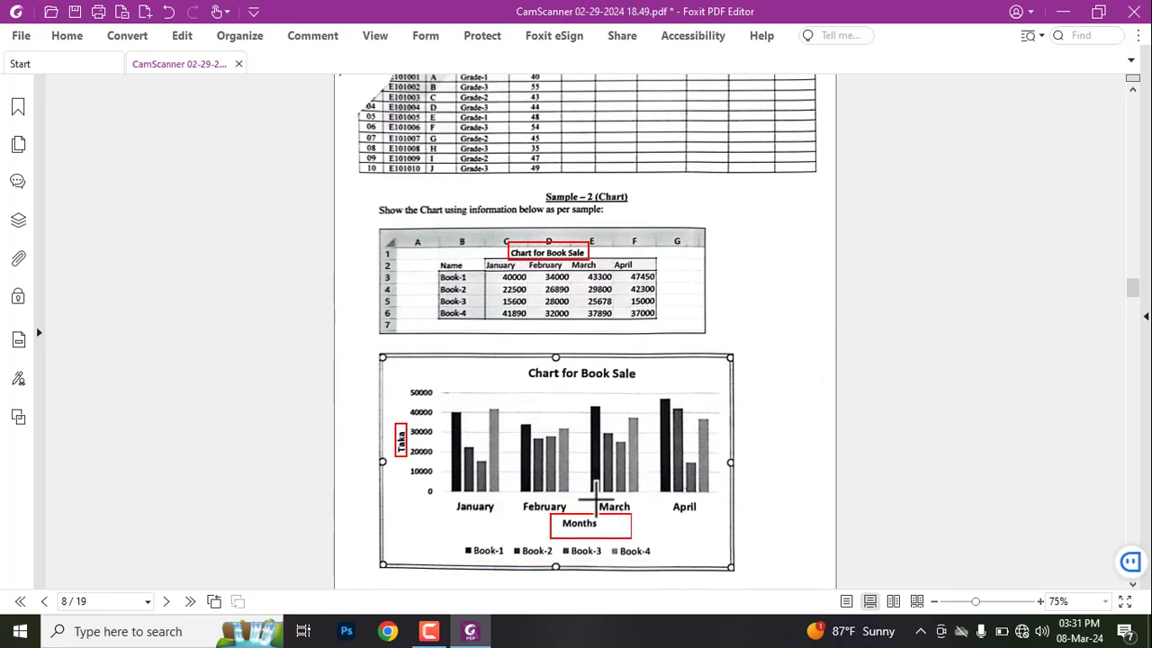
{"action": "key", "text": "ctrl+z"}
{"action": "key", "text": "ctrl+z"}
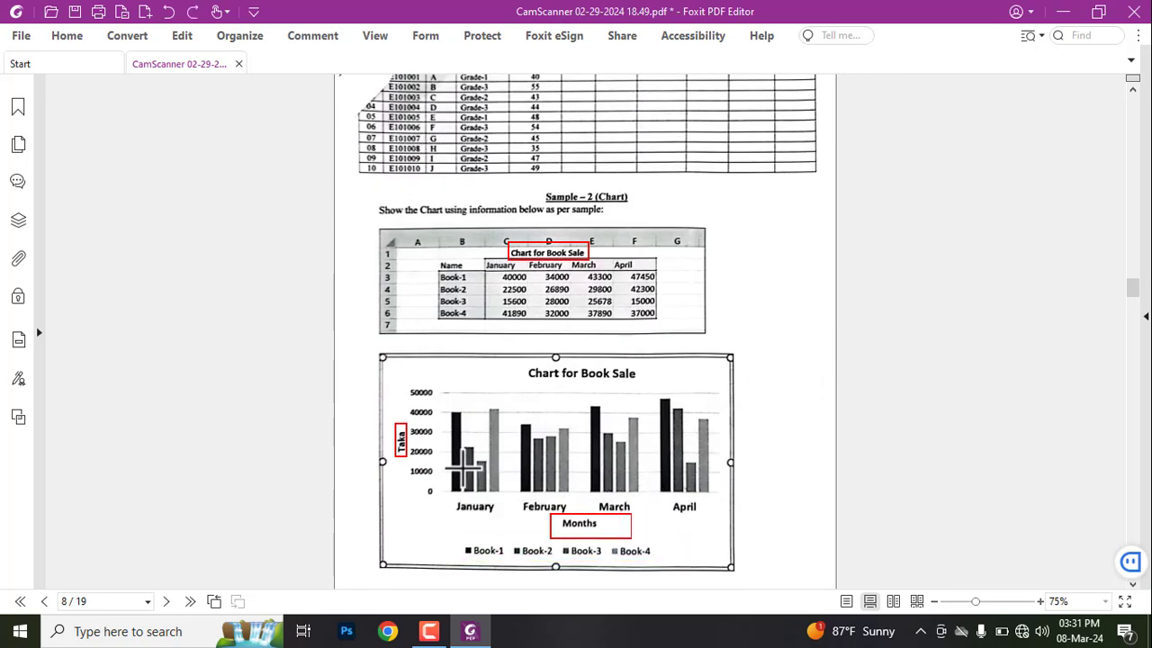
{"action": "scroll", "coordinate": [544, 273], "scroll_direction": "up", "scroll_amount": 5}
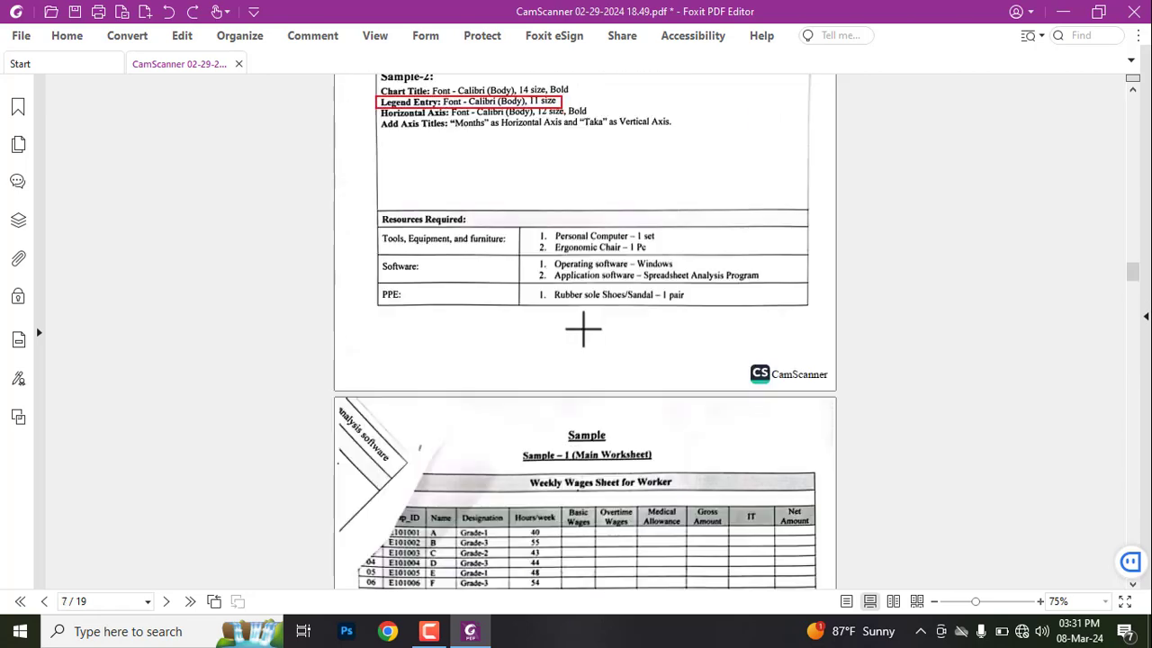
{"action": "scroll", "coordinate": [585, 331], "scroll_direction": "down", "scroll_amount": 4}
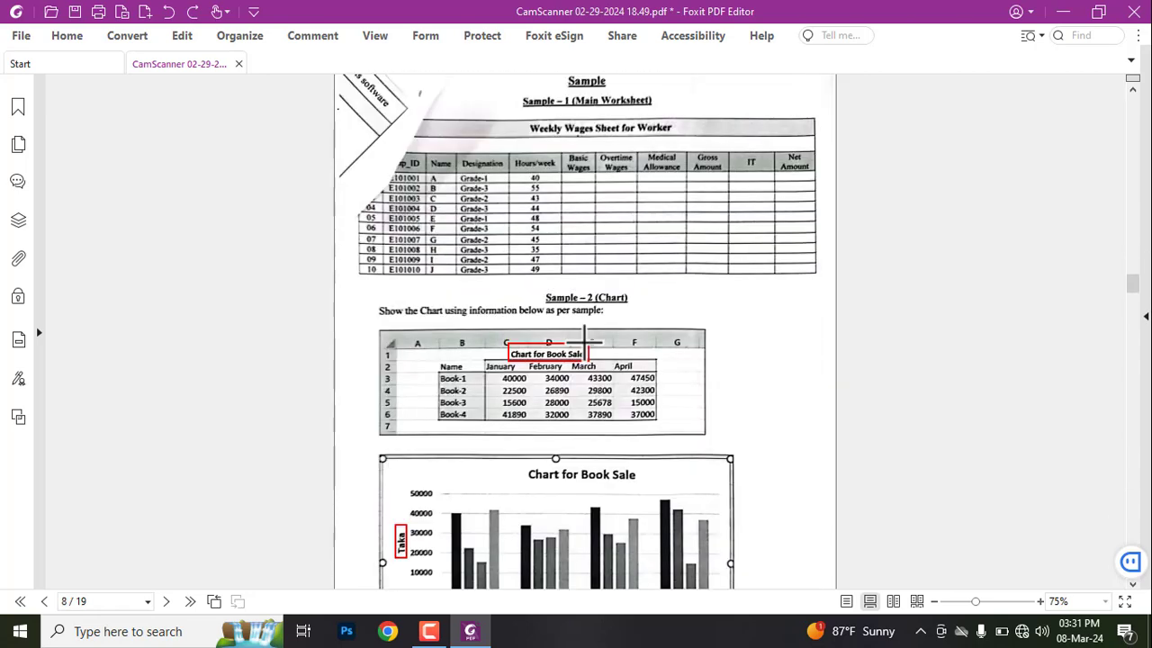
{"action": "scroll", "coordinate": [838, 306], "scroll_direction": "up", "scroll_amount": 3}
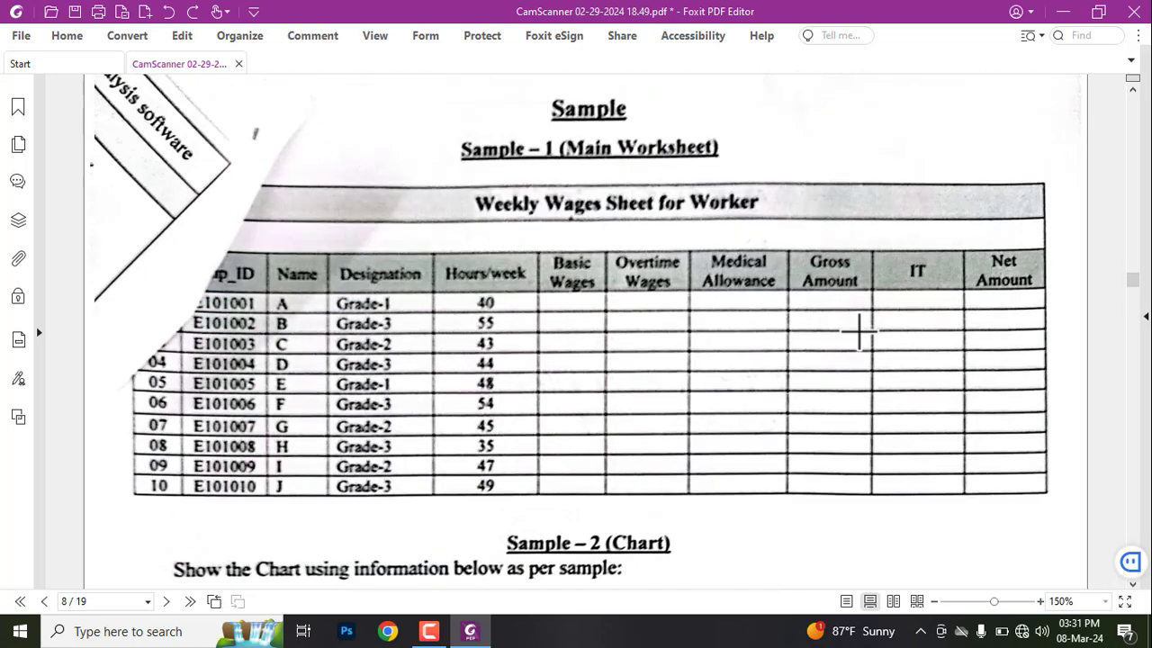
{"action": "scroll", "coordinate": [860, 331], "scroll_direction": "down", "scroll_amount": 2}
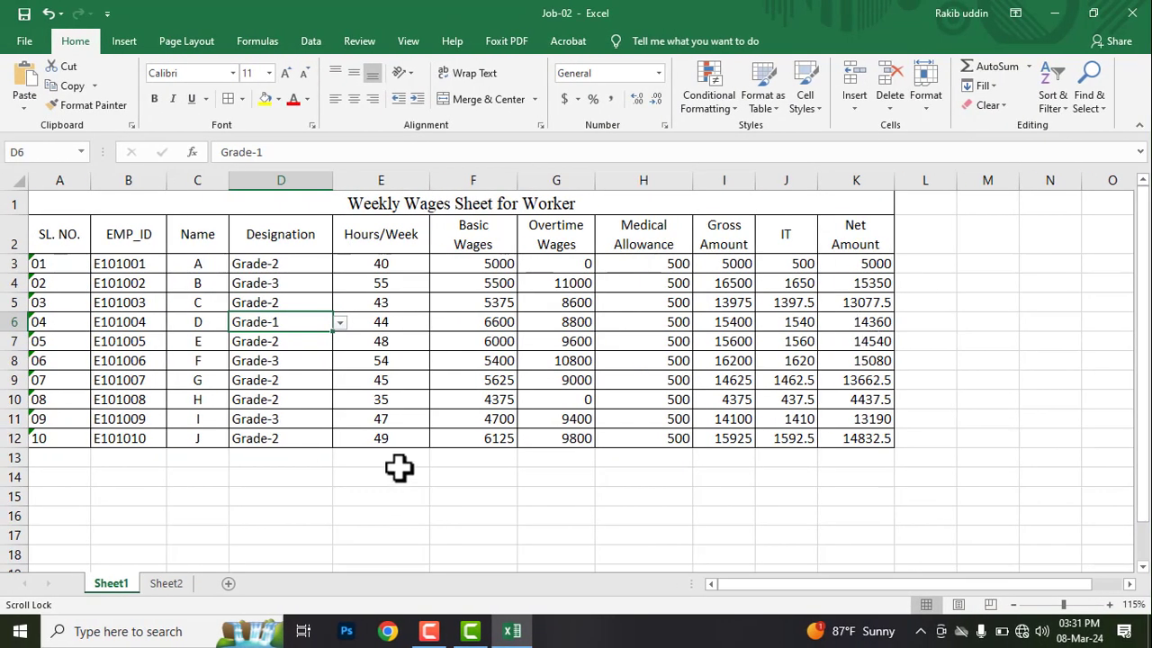
Select the wages table A2:K12, from the SL. NO. headers to the tenth worker.
{"action": "left_click_drag", "start_coordinate": [77, 224], "coordinate": [866, 438]}
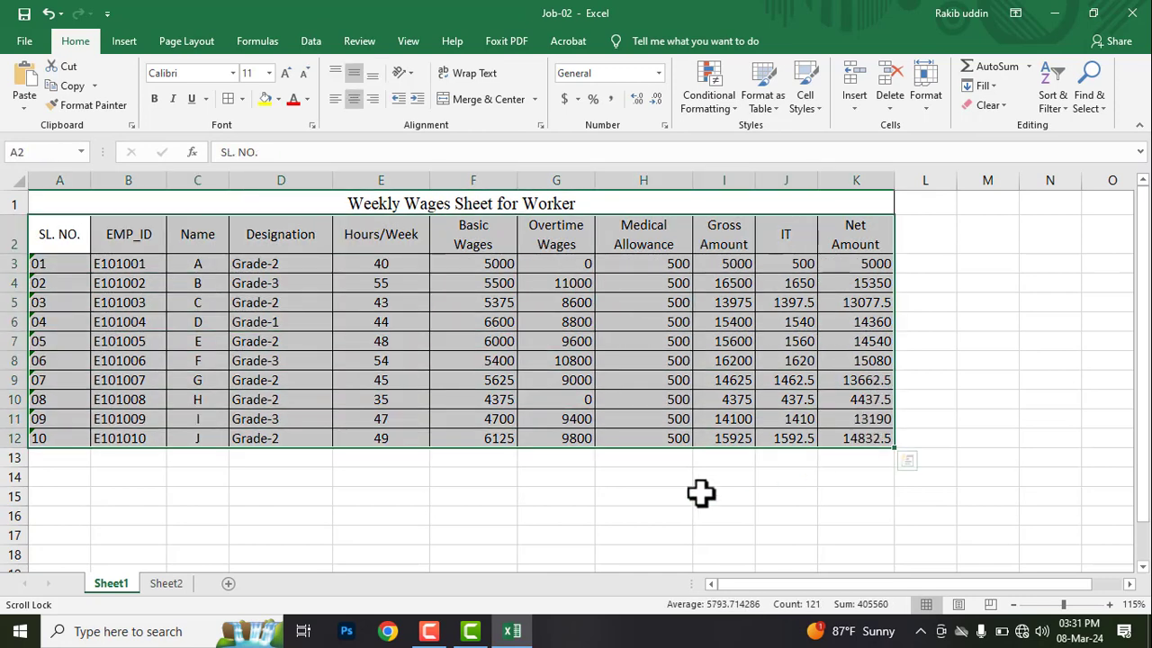